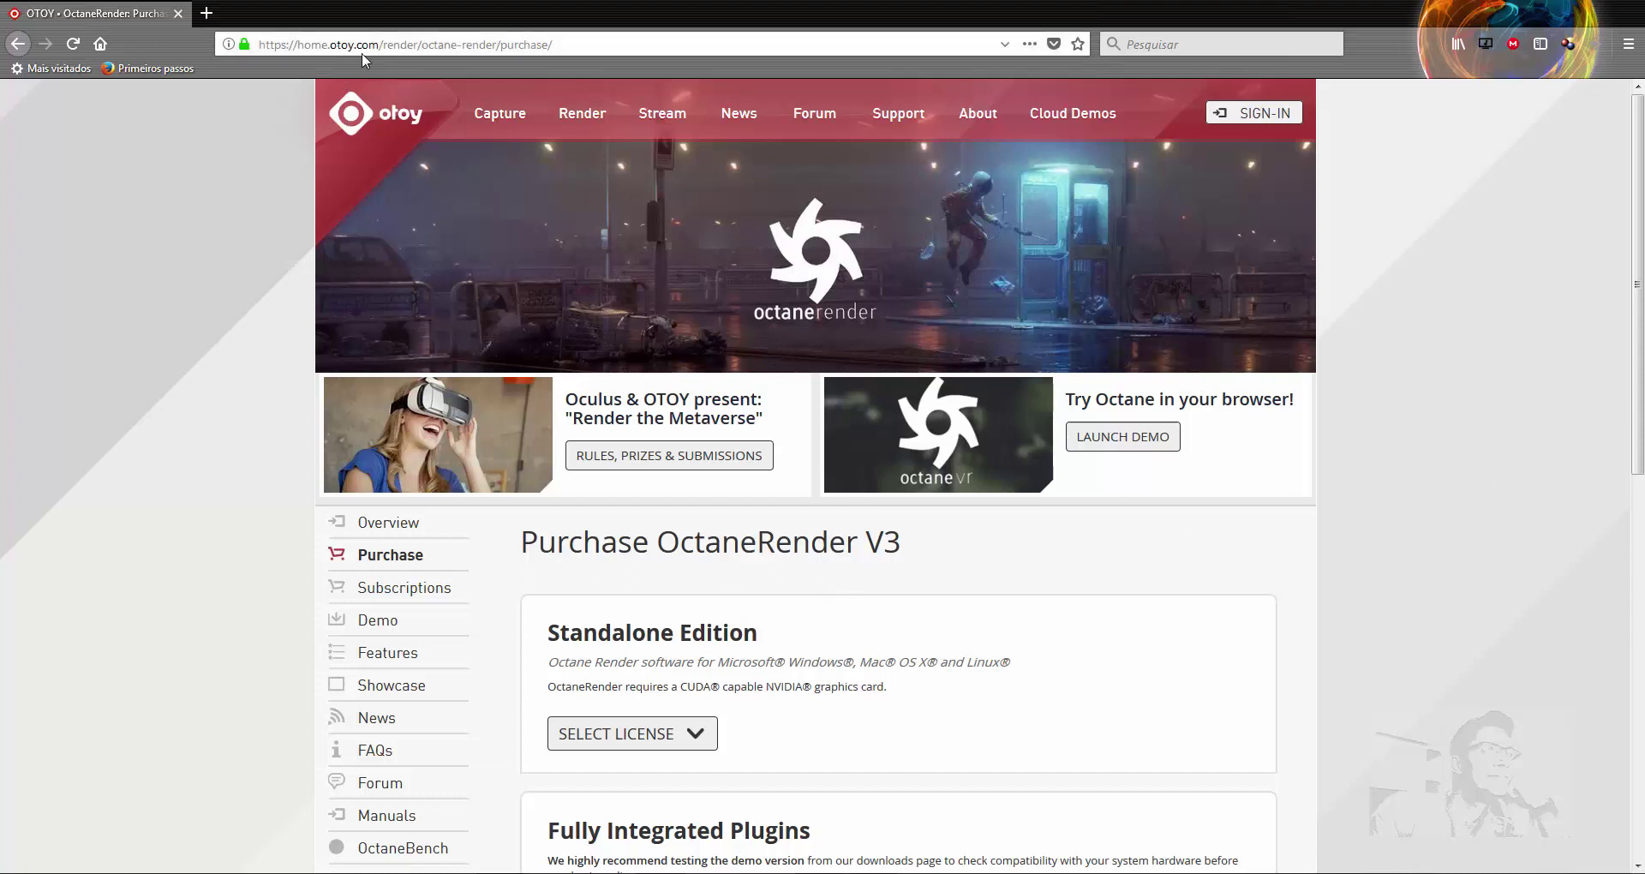
- Expand the Standalone Edition licence options and review the $399 single OctaneRender licence
{"action": "left_click", "coordinate": [688, 734]}
{"action": "scroll", "coordinate": [1387, 615], "scroll_direction": "down", "scroll_amount": 5}
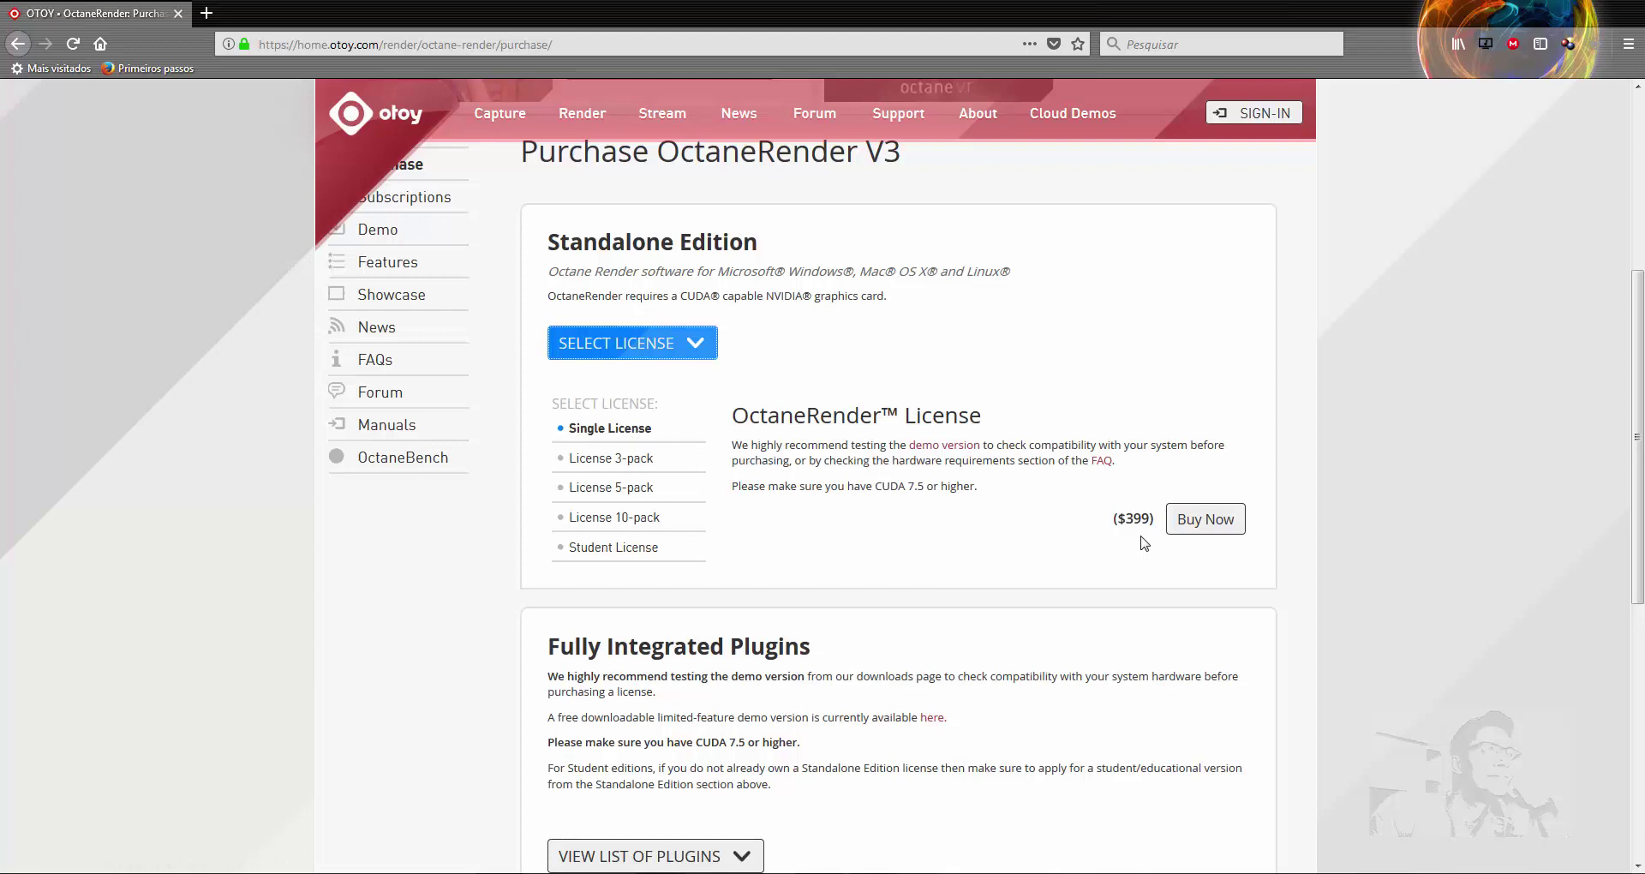
{"action": "scroll", "coordinate": [1341, 589], "scroll_direction": "up", "scroll_amount": 4}
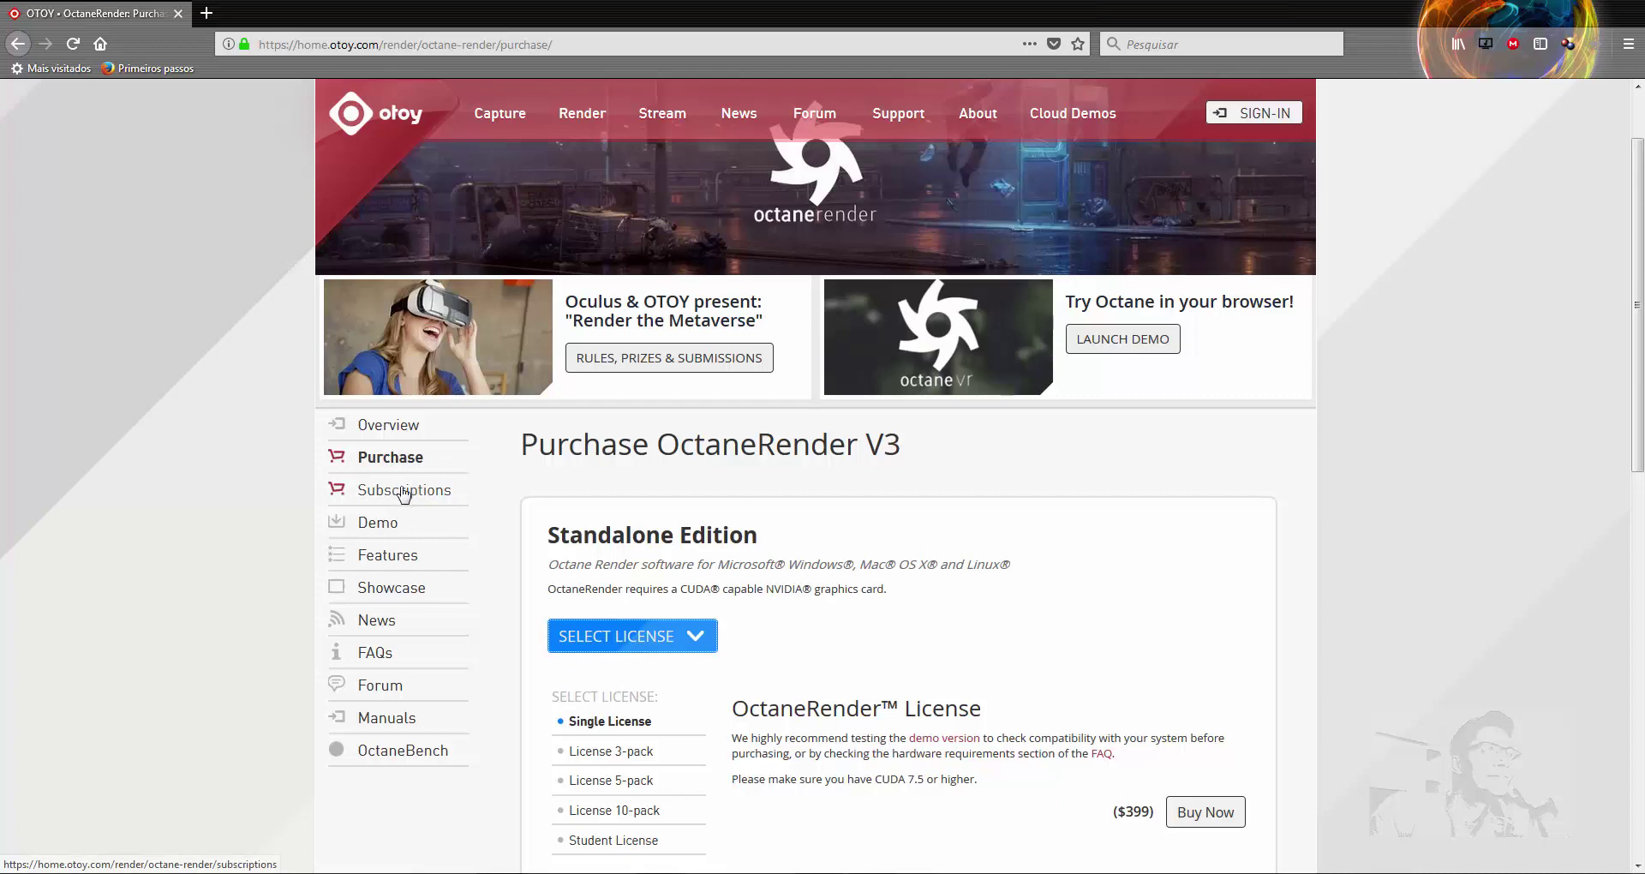
- Browse the Octane Subscriptions plugin list, including ORC for OctaneRender at $20/Month
{"action": "left_click", "coordinate": [403, 490]}
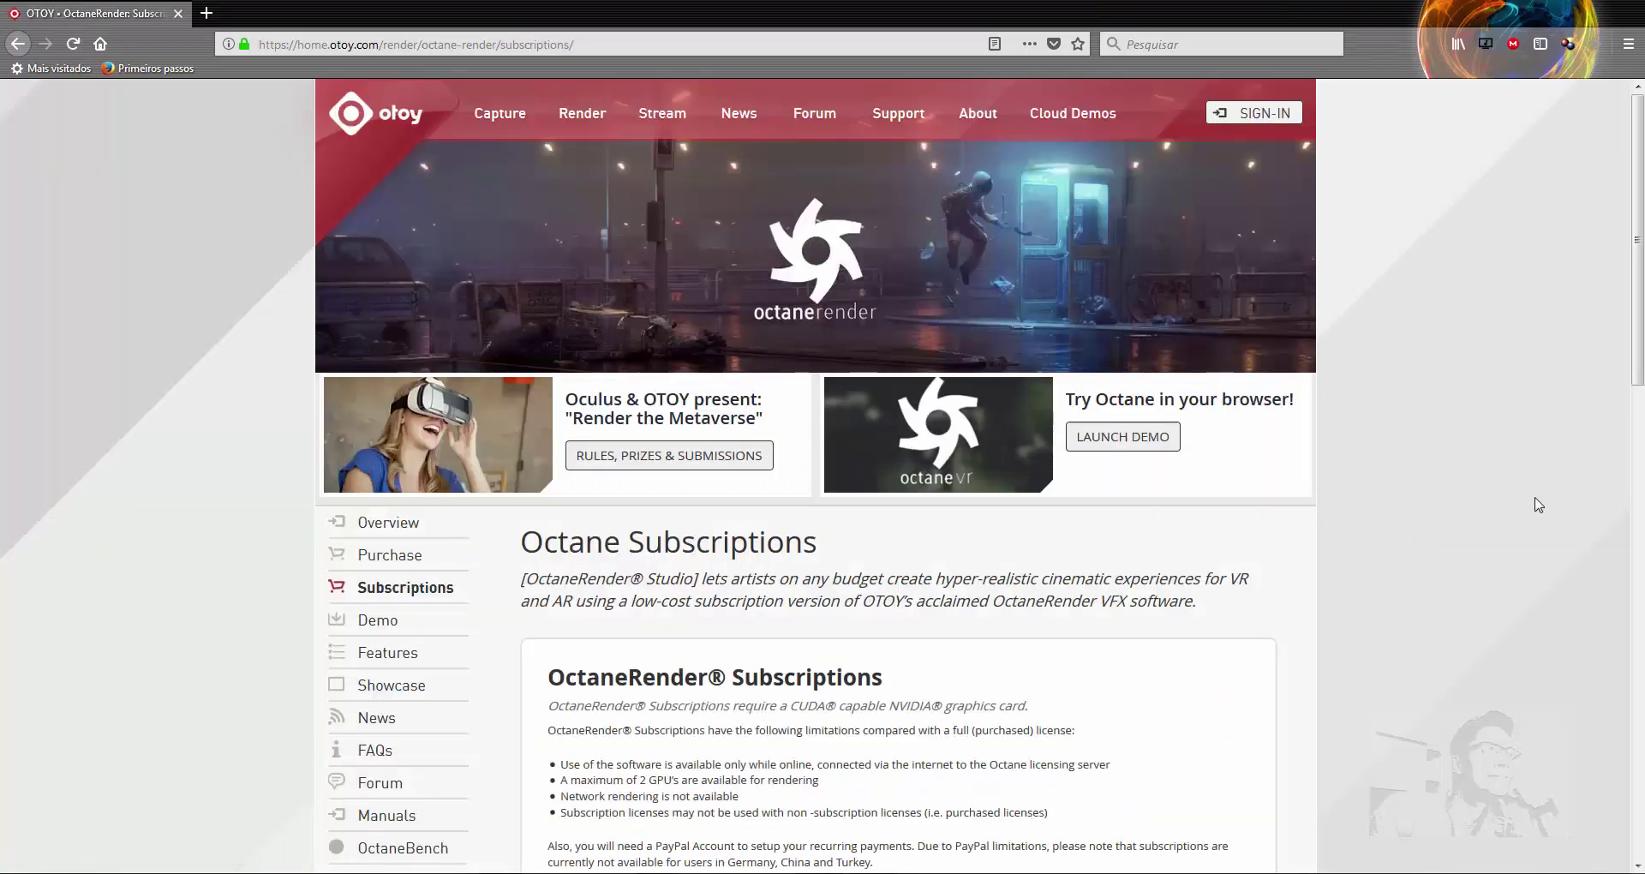
{"action": "scroll", "coordinate": [1539, 505], "scroll_direction": "down", "scroll_amount": 2}
{"action": "scroll", "coordinate": [1533, 503], "scroll_direction": "down", "scroll_amount": 4}
{"action": "scroll", "coordinate": [1527, 501], "scroll_direction": "down", "scroll_amount": 2}
{"action": "scroll", "coordinate": [1519, 497], "scroll_direction": "down", "scroll_amount": 2}
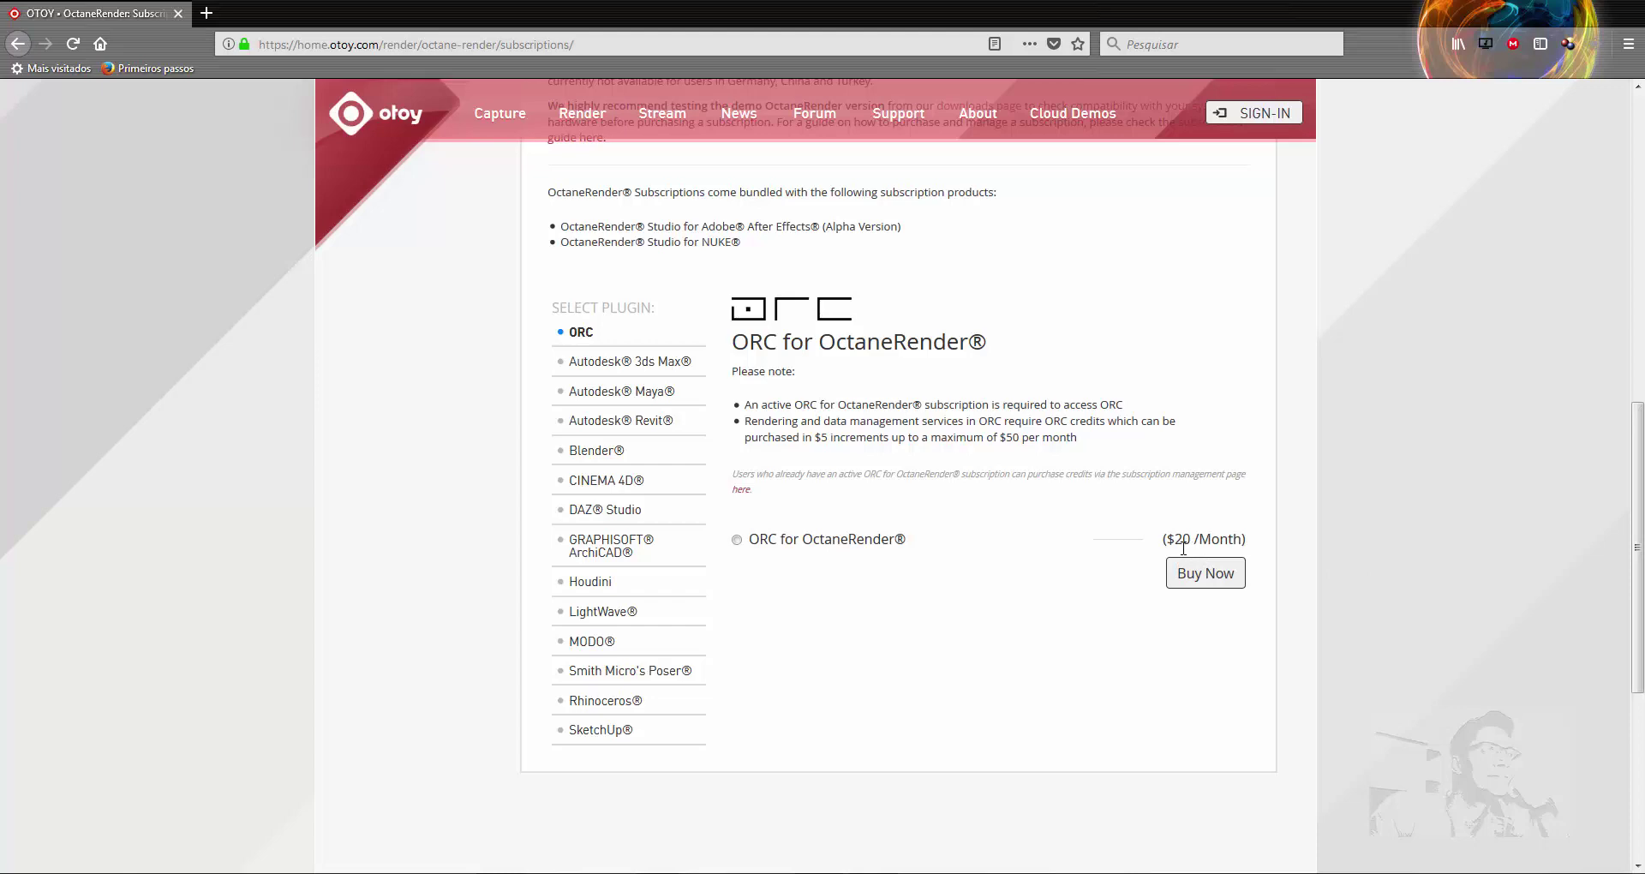
{"action": "scroll", "coordinate": [1432, 551], "scroll_direction": "up", "scroll_amount": 8}
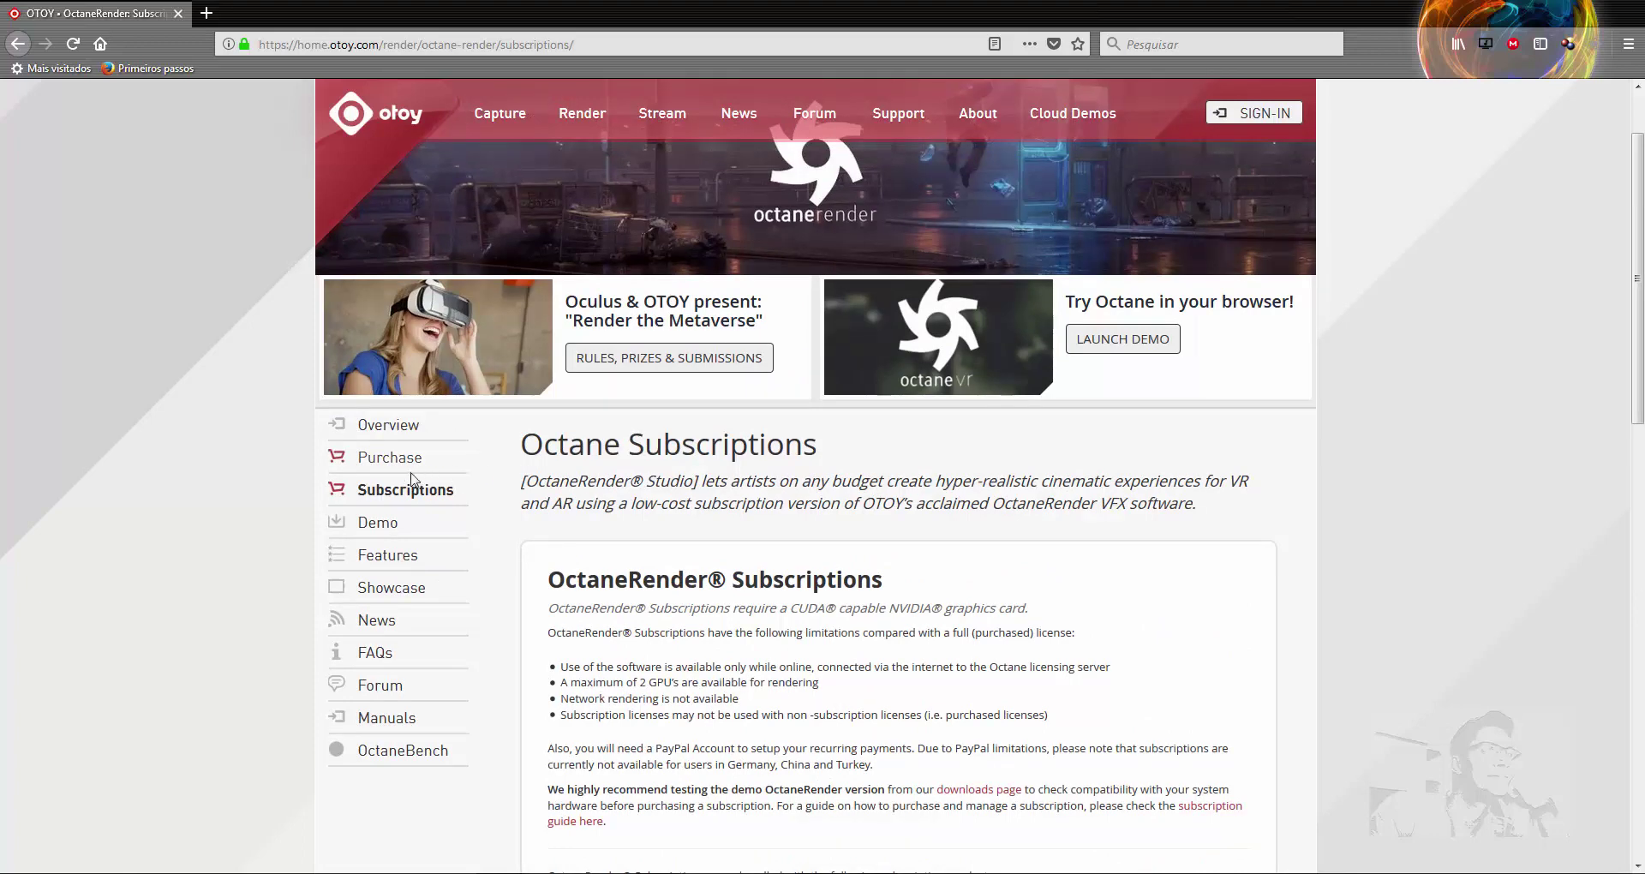
- Return to the Purchase OctaneRender V3 page and skim down to the plugins section
{"action": "left_click", "coordinate": [396, 460]}
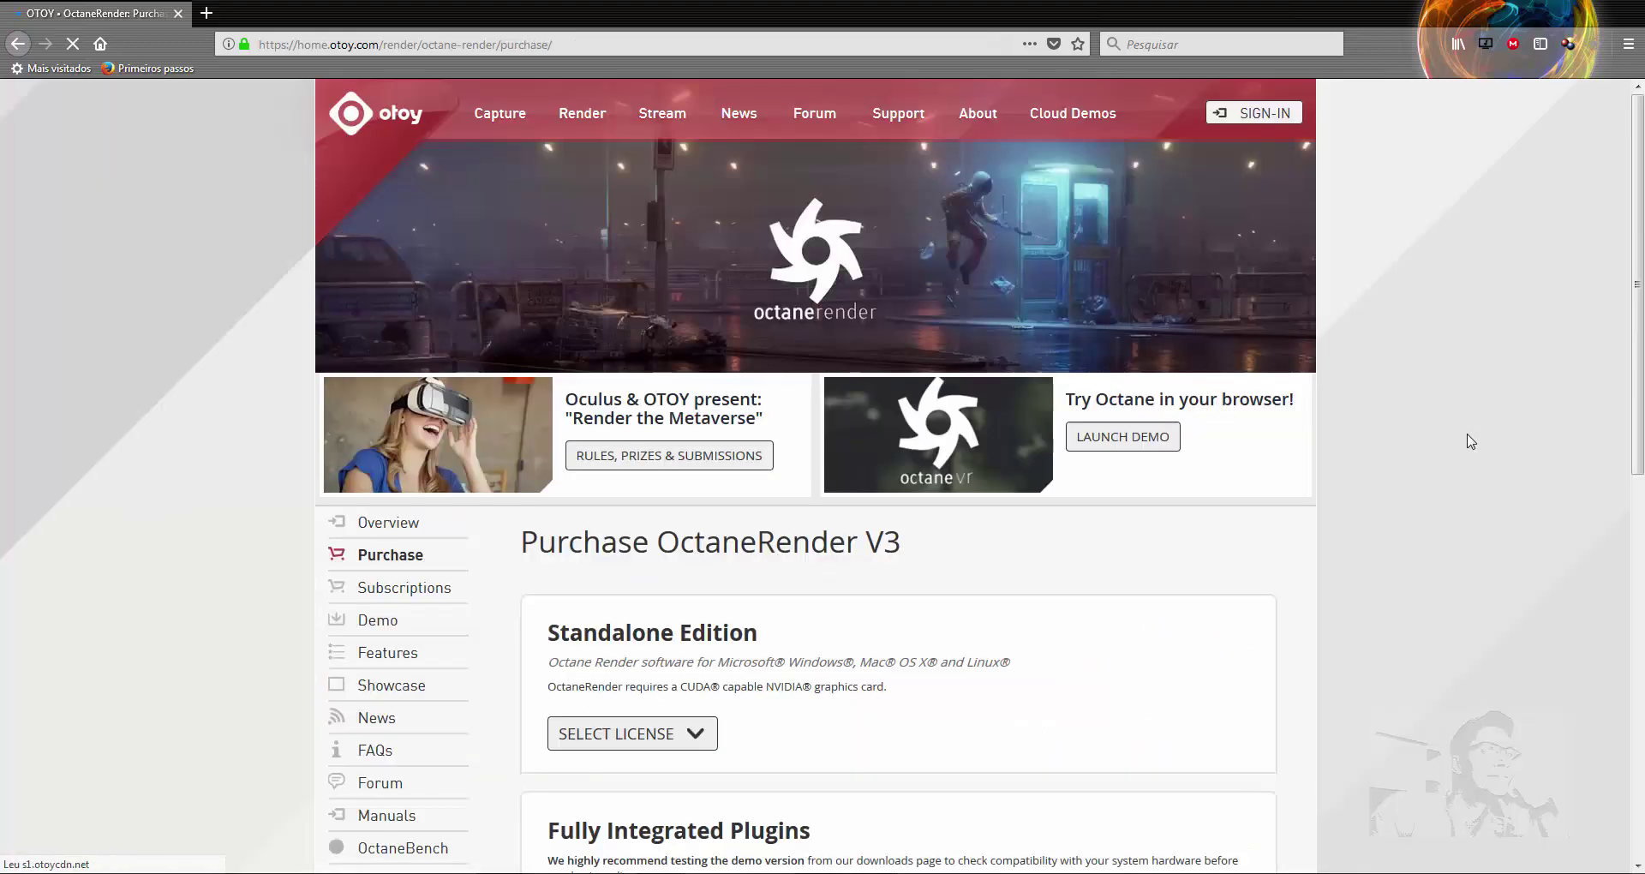
{"action": "scroll", "coordinate": [1473, 444], "scroll_direction": "down", "scroll_amount": 5}
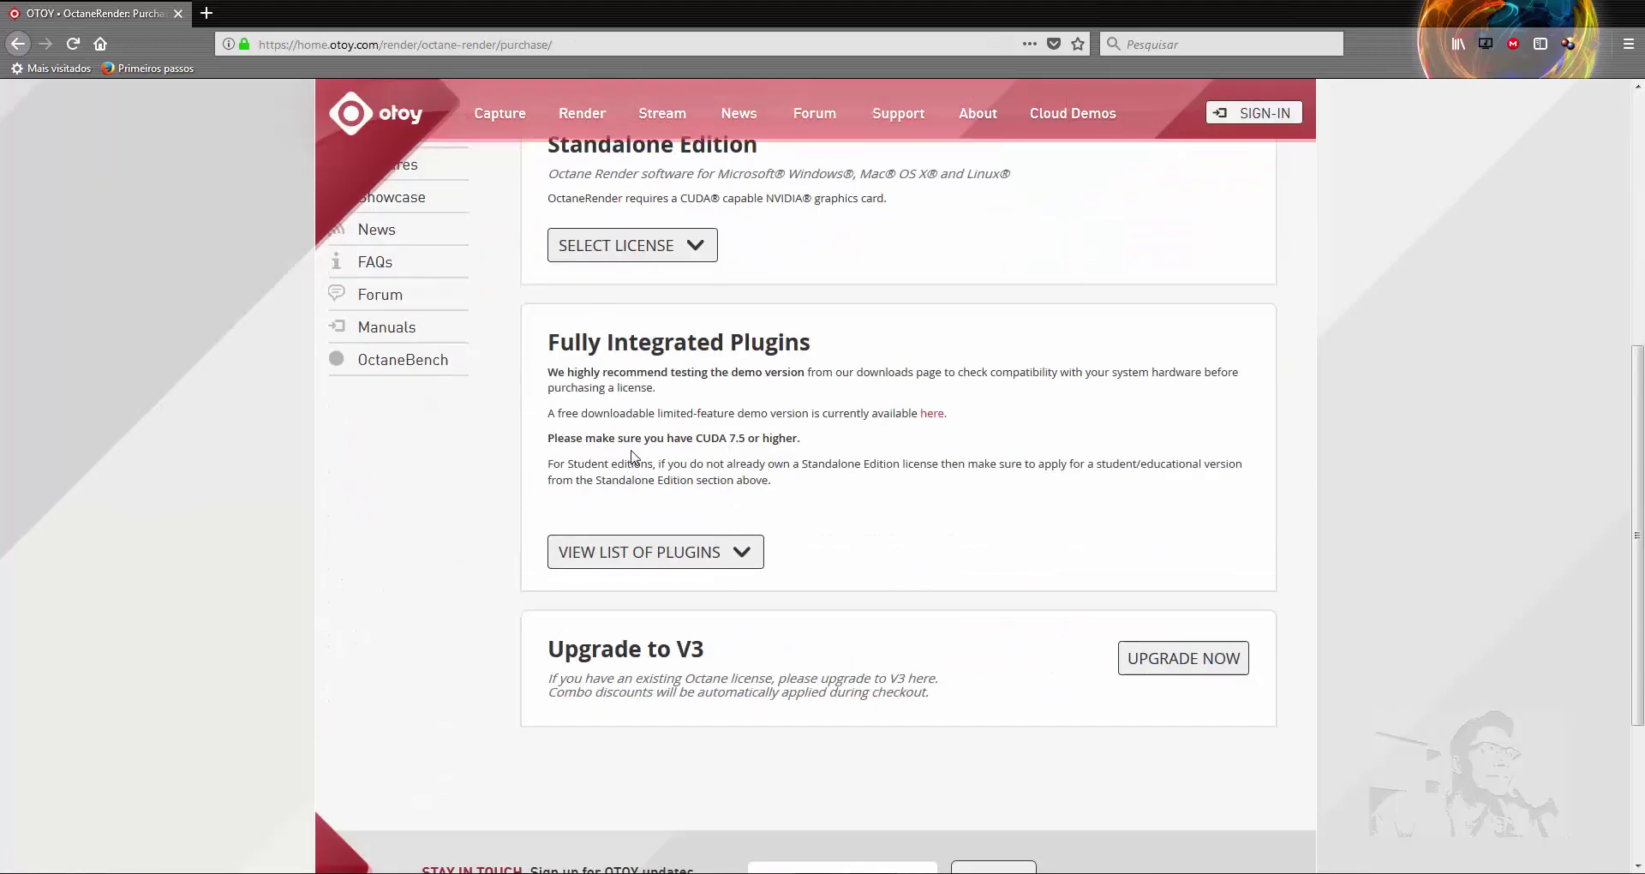
{"action": "scroll", "coordinate": [865, 368], "scroll_direction": "up", "scroll_amount": 2}
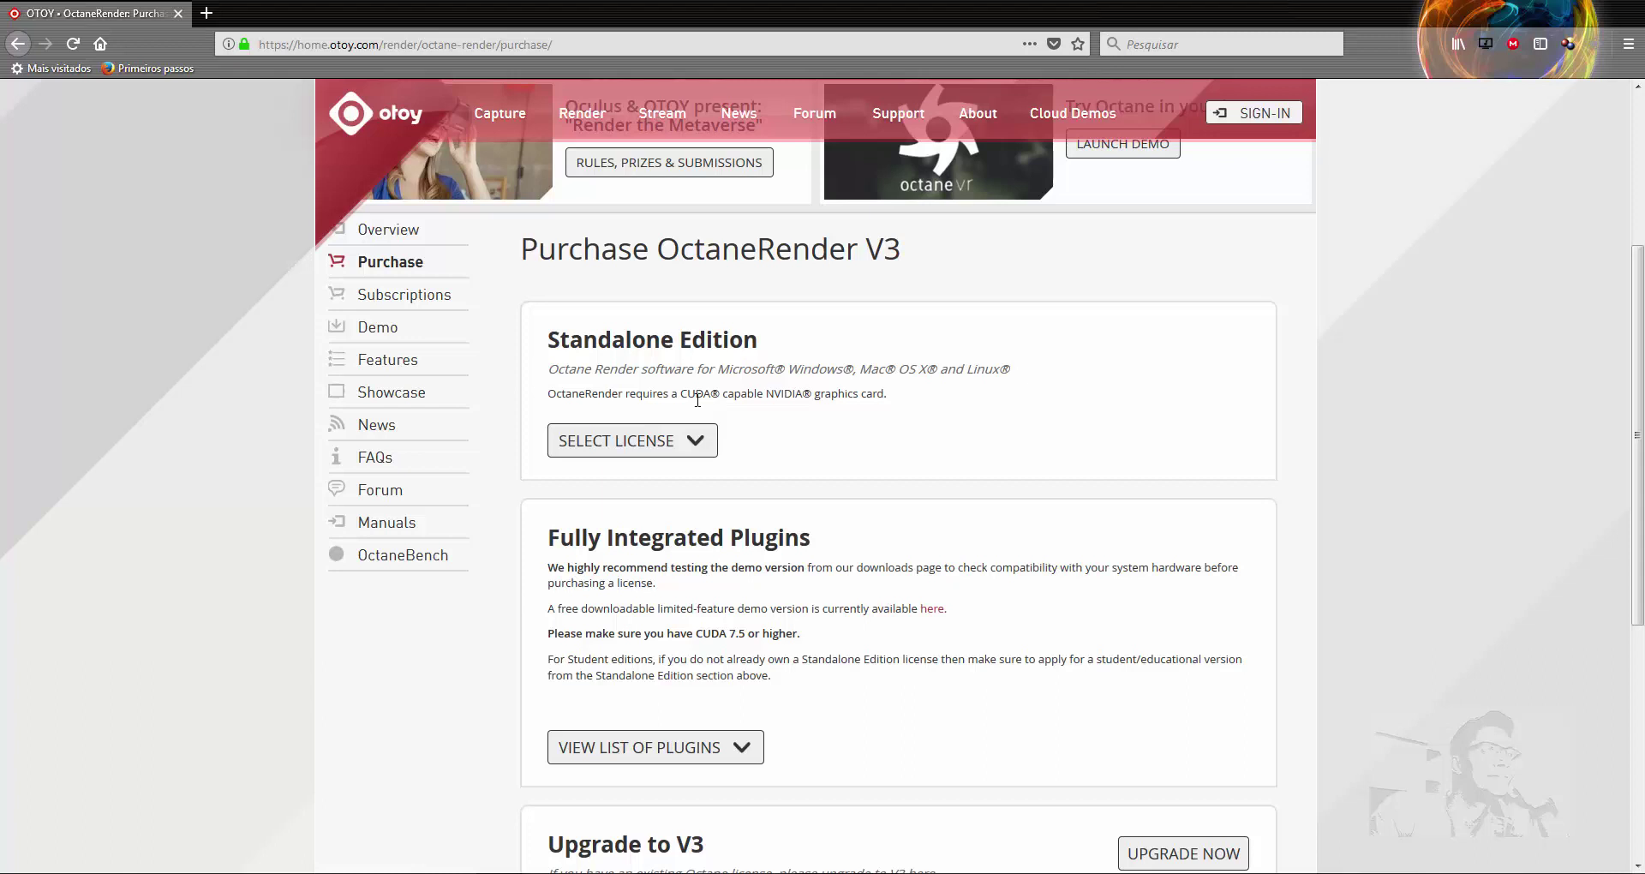
- Highlight the CUDA 7.5 or higher requirement note, then clear the selection
{"action": "left_click_drag", "start_coordinate": [712, 393], "coordinate": [675, 393]}
{"action": "left_click", "coordinate": [962, 412]}
{"action": "left_click_drag", "start_coordinate": [800, 634], "coordinate": [550, 640]}
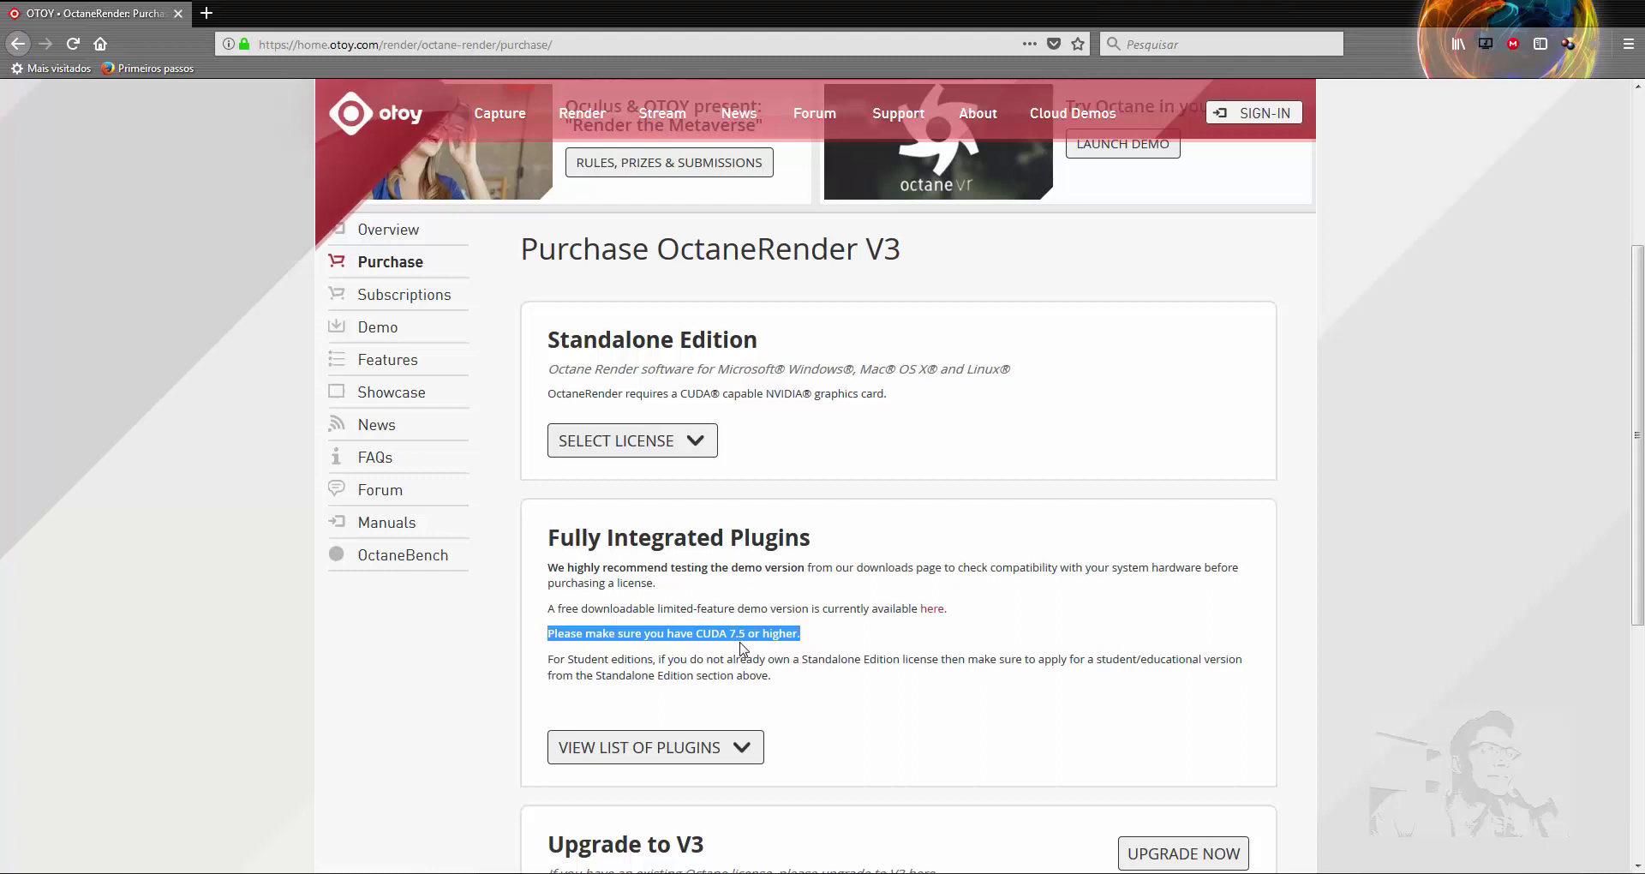
{"action": "left_click", "coordinate": [834, 643]}
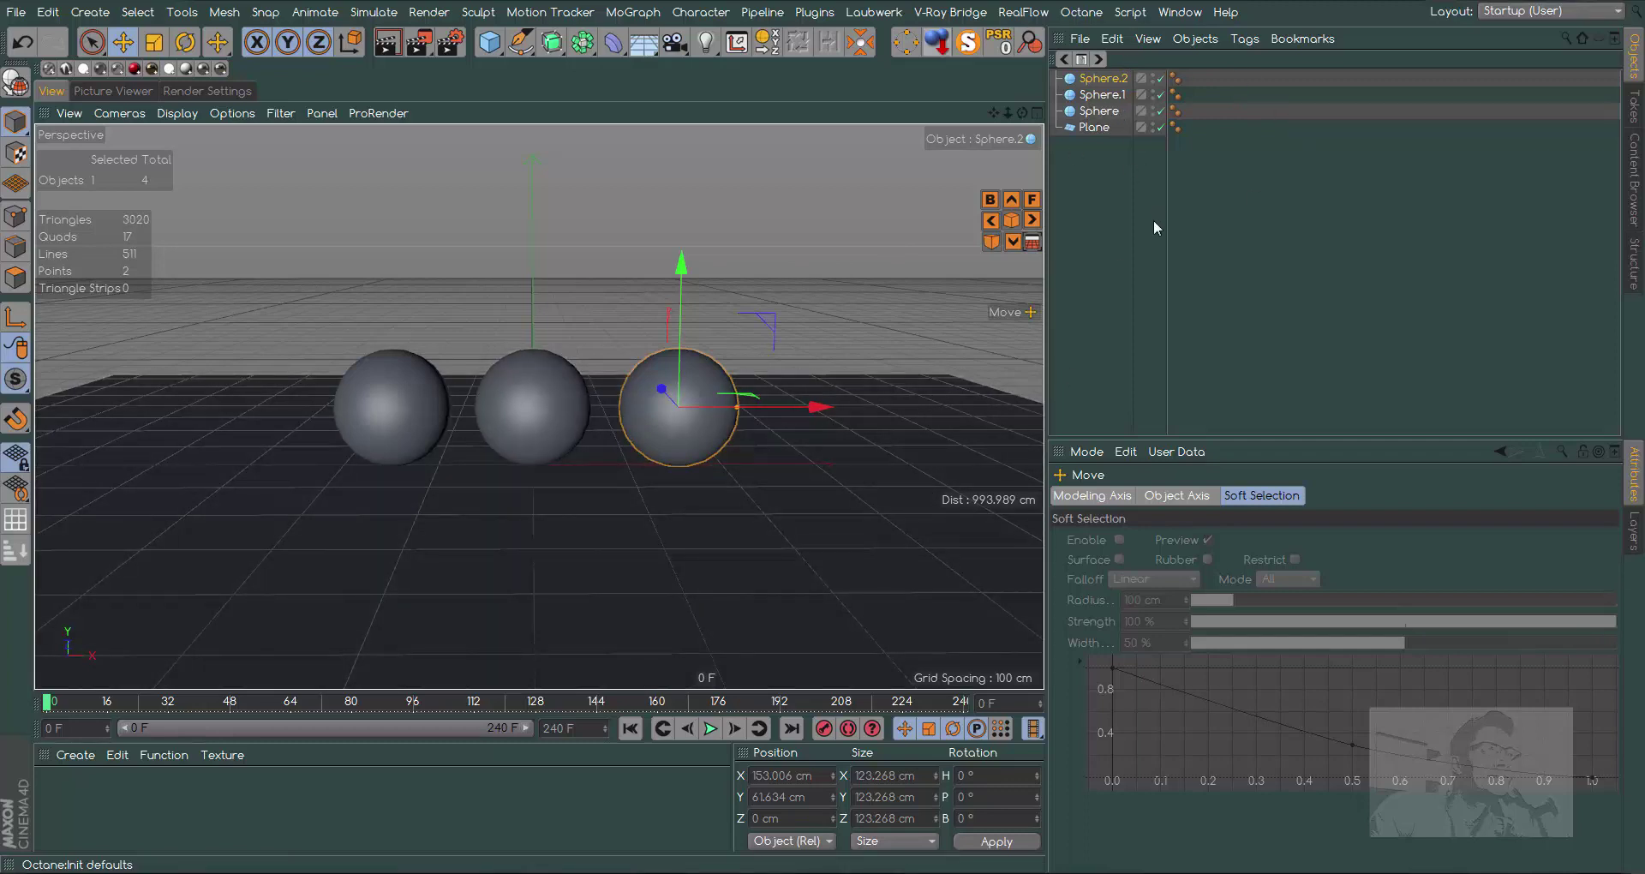
{"action": "left_click", "coordinate": [243, 99]}
{"action": "left_click", "coordinate": [163, 132]}
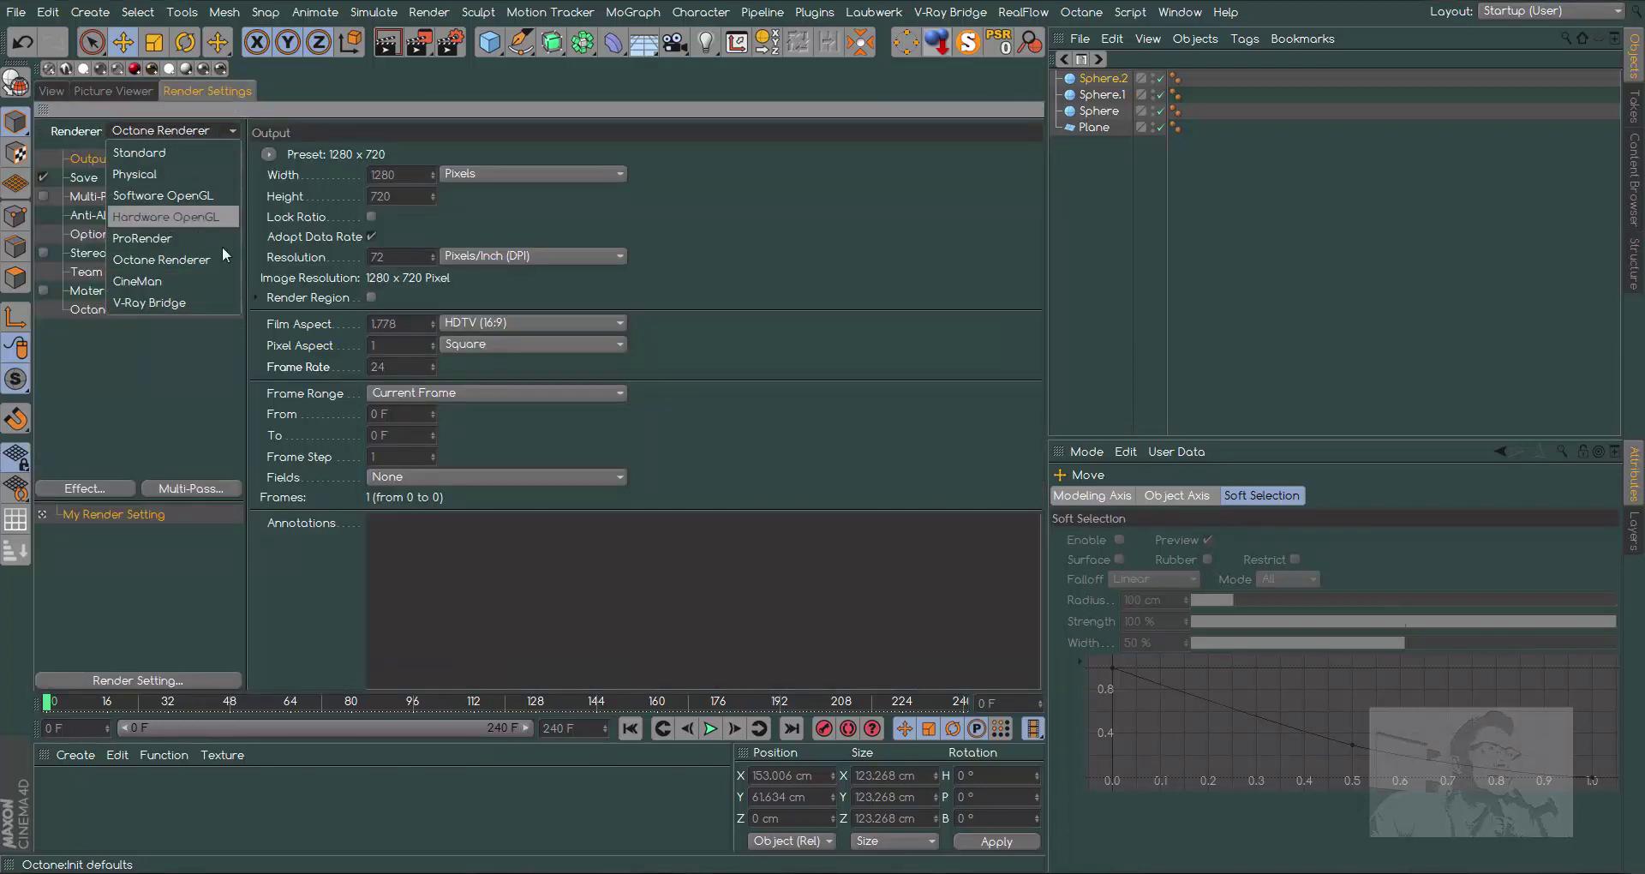
{"action": "left_click", "coordinate": [175, 261]}
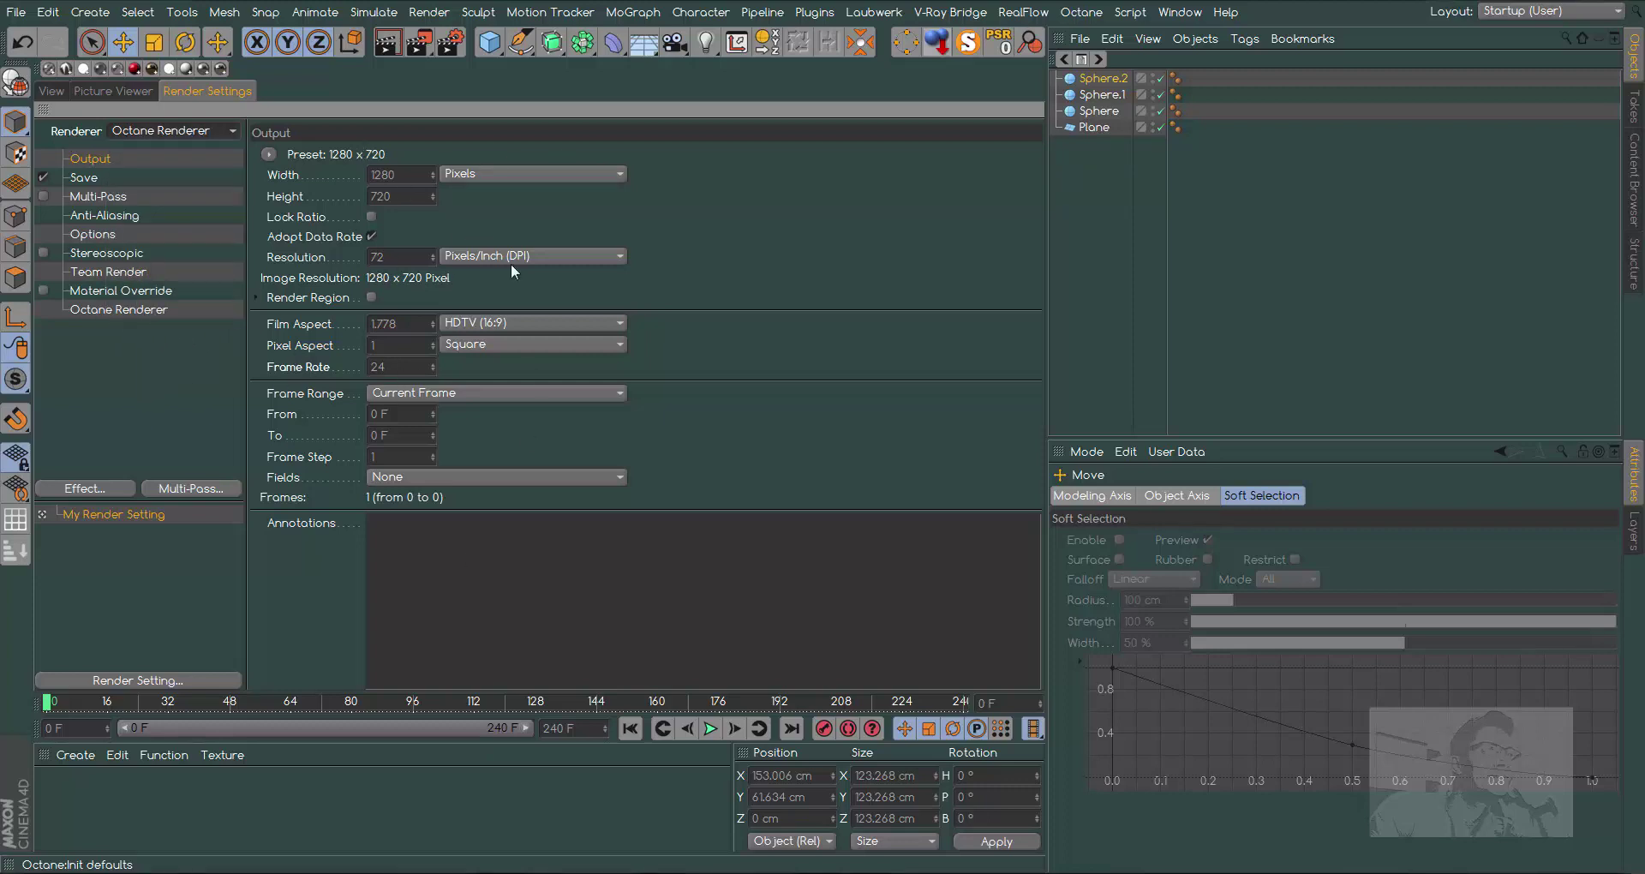
{"action": "left_click", "coordinate": [417, 169]}
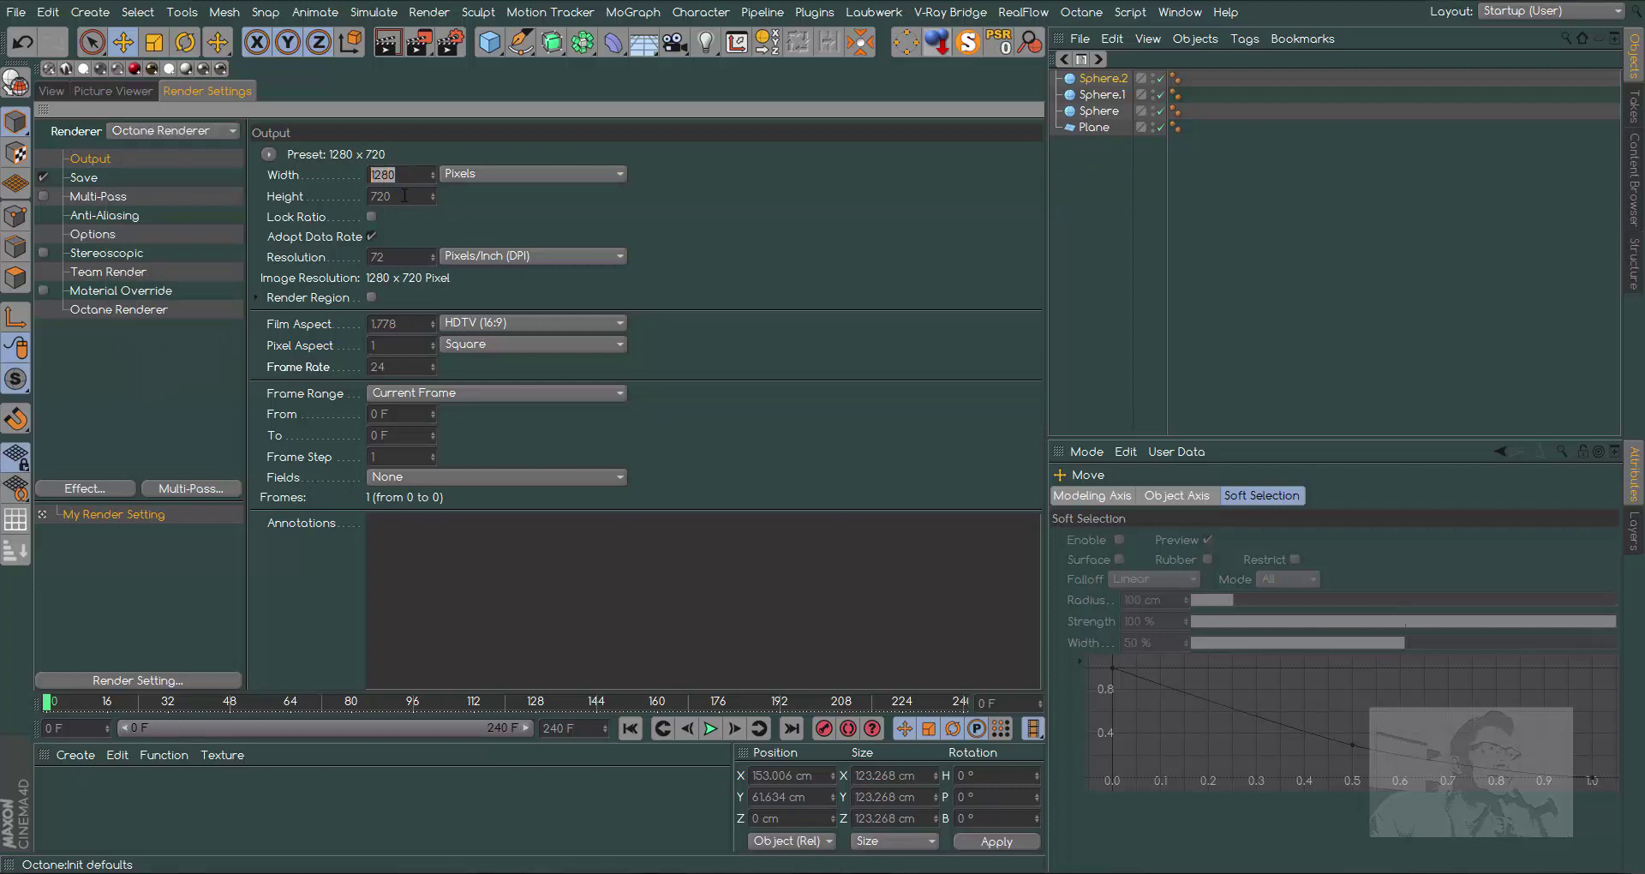
{"action": "left_click", "coordinate": [404, 195]}
{"action": "left_click", "coordinate": [51, 91]}
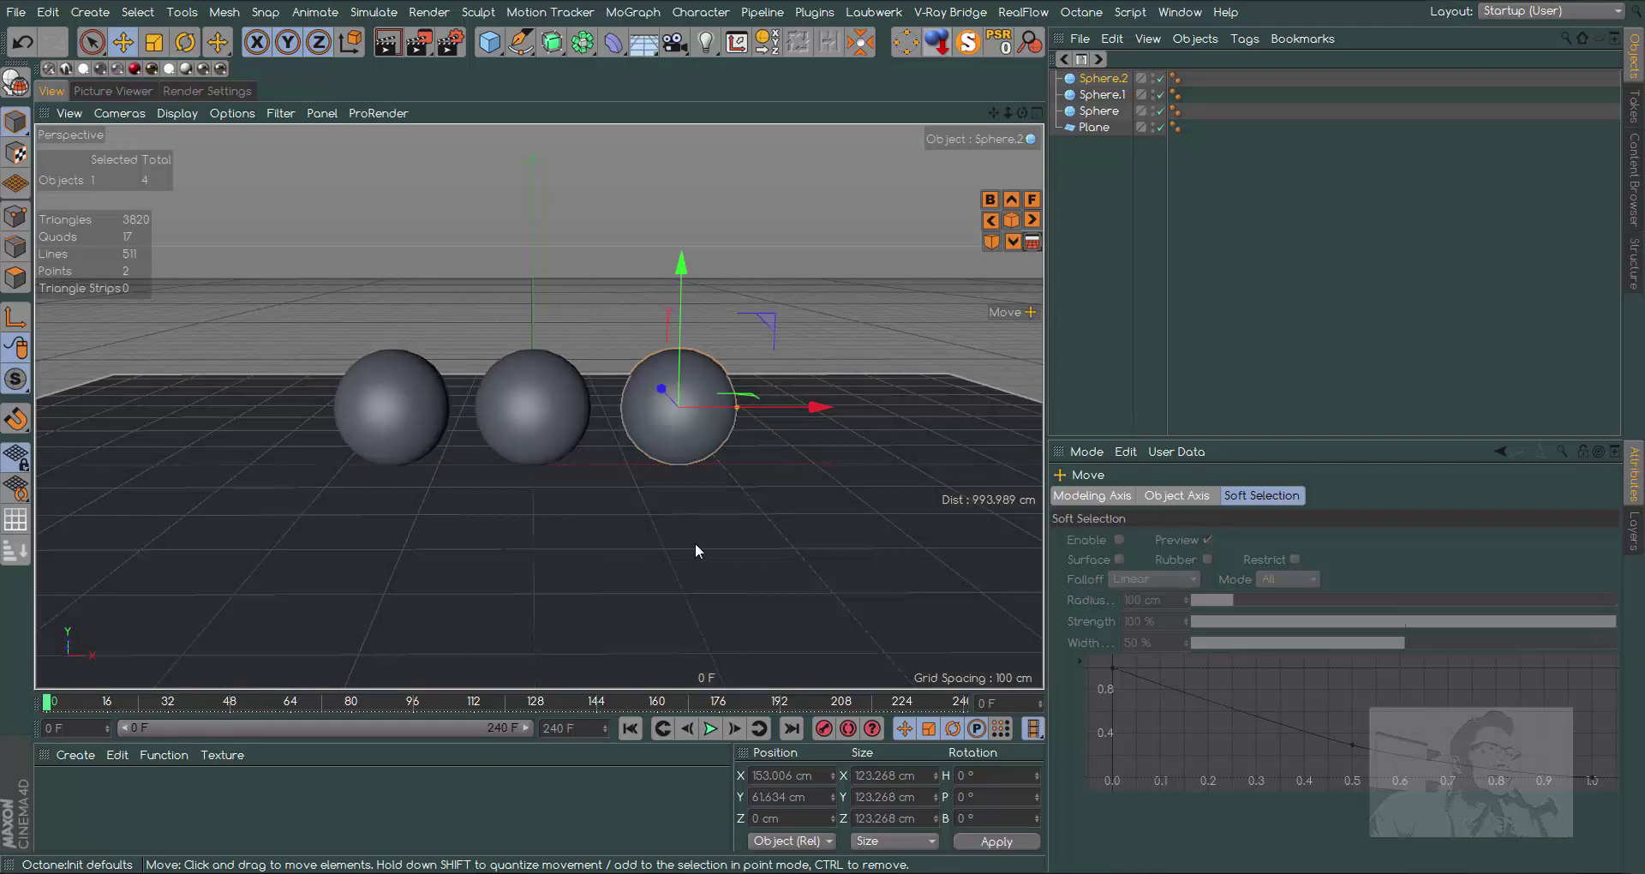
- Open the Octane Live Viewer window and move it to the right side
{"action": "left_click", "coordinate": [1079, 19]}
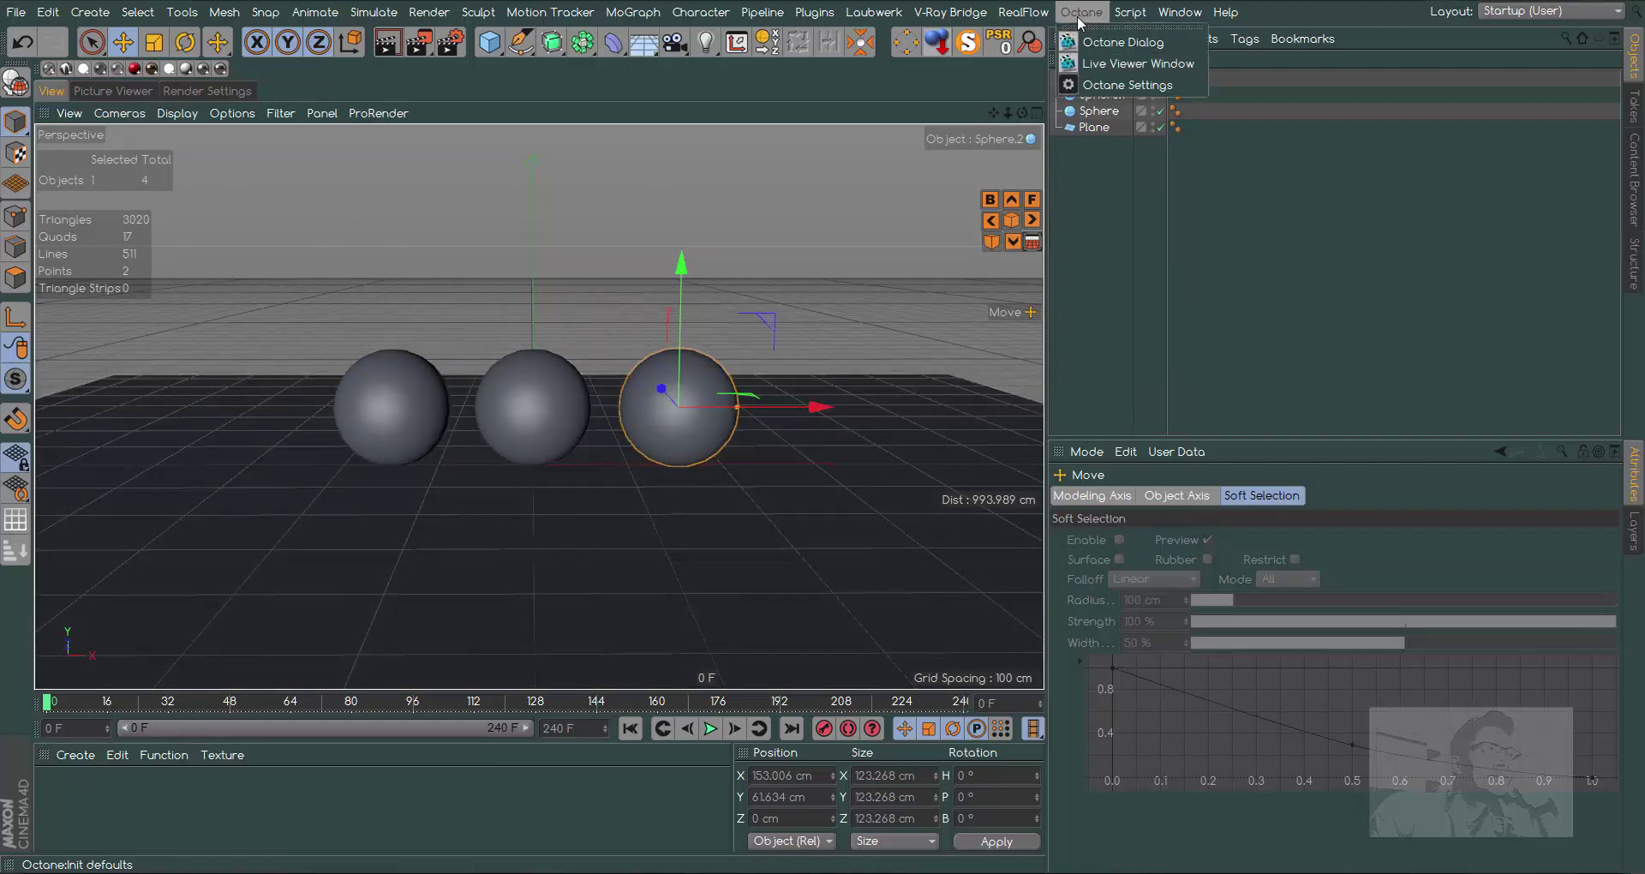
{"action": "left_click", "coordinate": [1148, 63]}
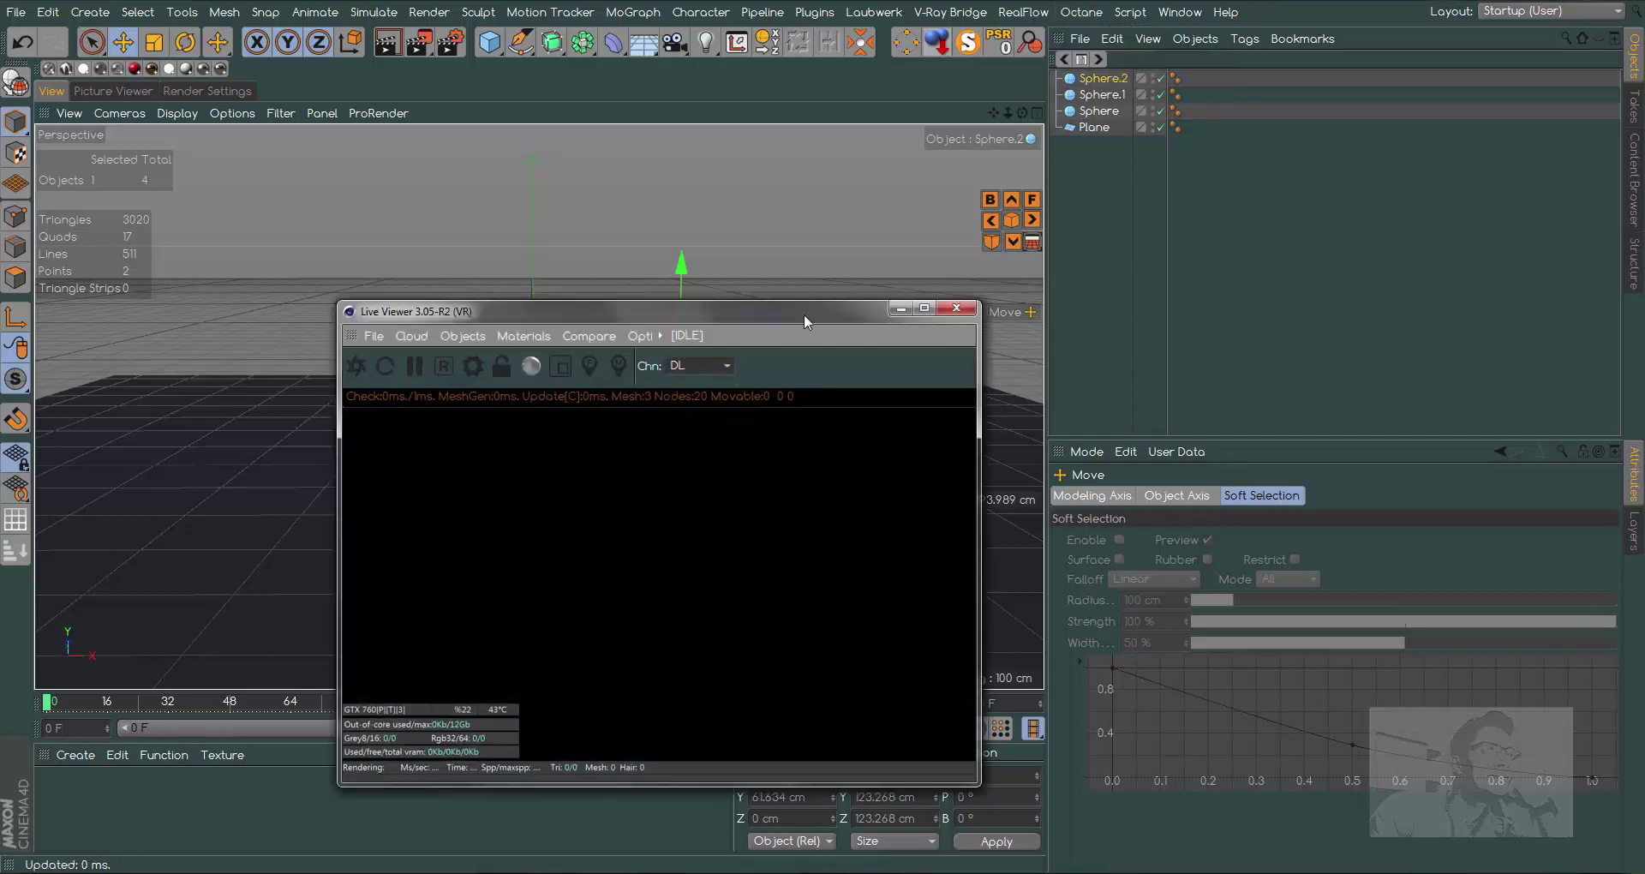
{"action": "mouse_move", "coordinate": [803, 314]}
{"action": "left_mouse_down"}
{"action": "mouse_move", "coordinate": [1399, 225]}
{"action": "mouse_move", "coordinate": [1412, 255]}
{"action": "left_mouse_up"}
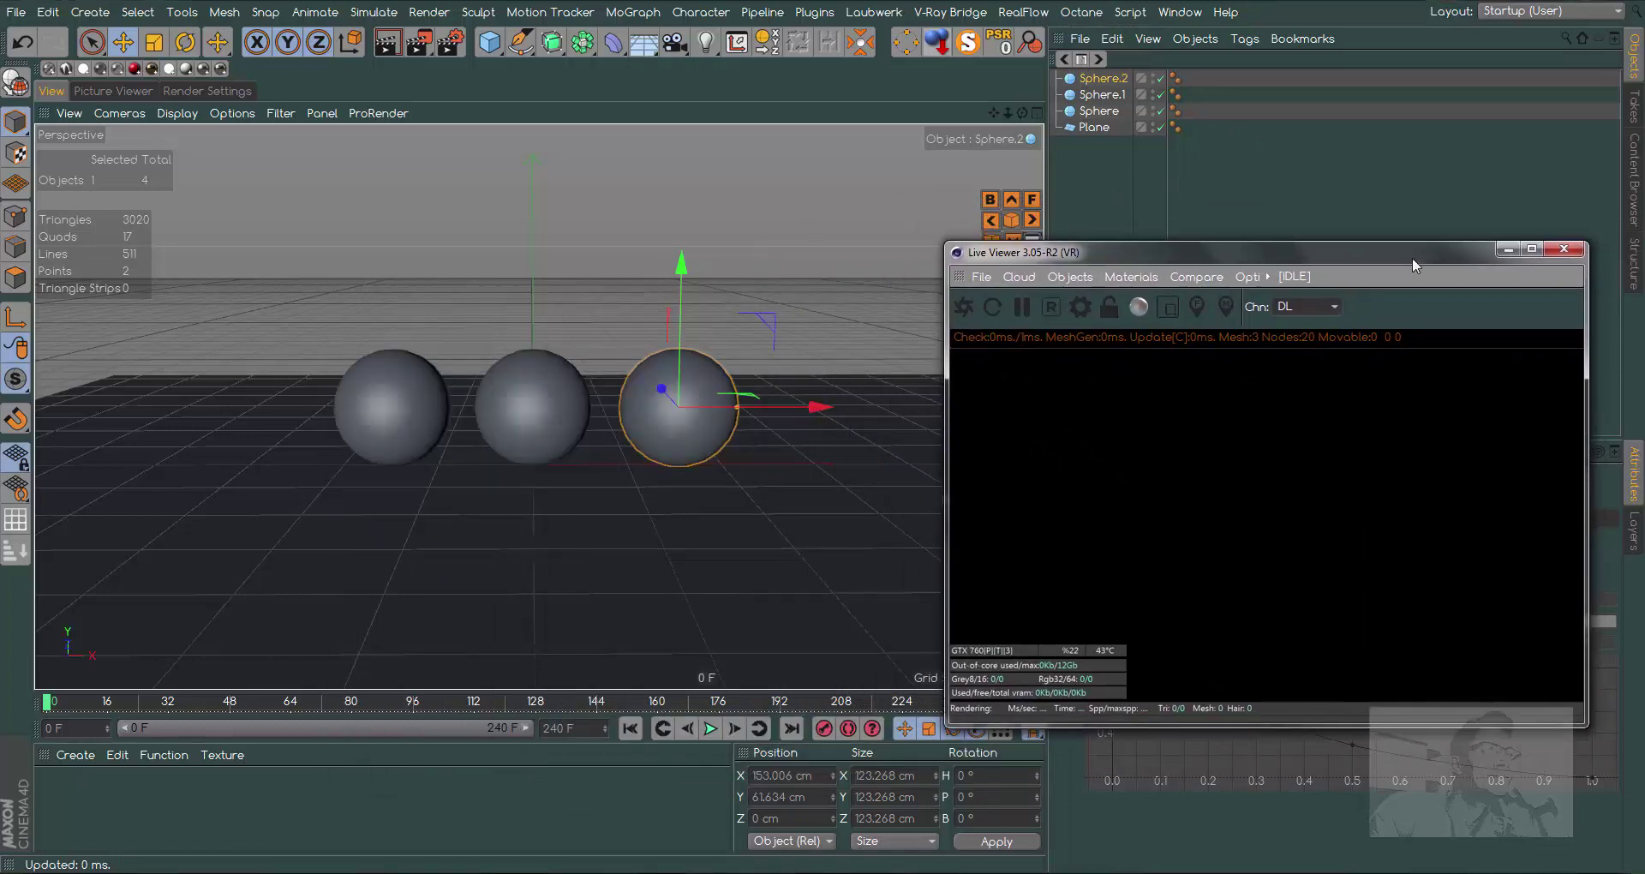
- Send the scene to Octane to render the three spheres, orbiting the view and repositioning the viewer
{"action": "left_click", "coordinate": [964, 310]}
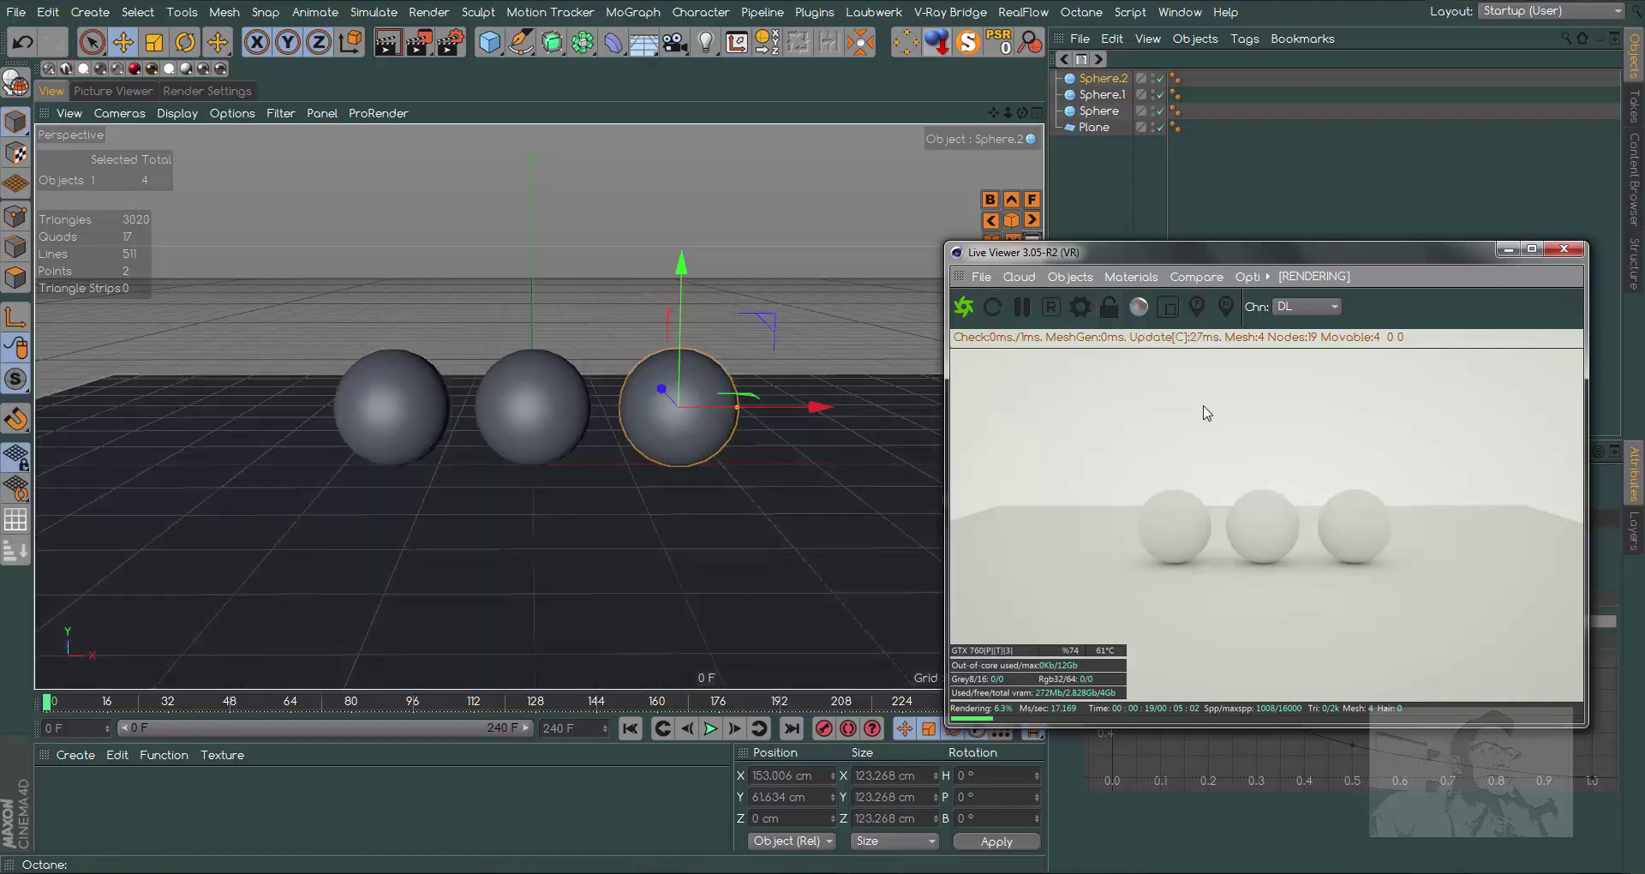
{"action": "mouse_move", "coordinate": [1022, 118]}
{"action": "left_mouse_down"}
{"action": "mouse_move", "coordinate": [993, 120]}
{"action": "mouse_move", "coordinate": [1022, 119]}
{"action": "left_mouse_up"}
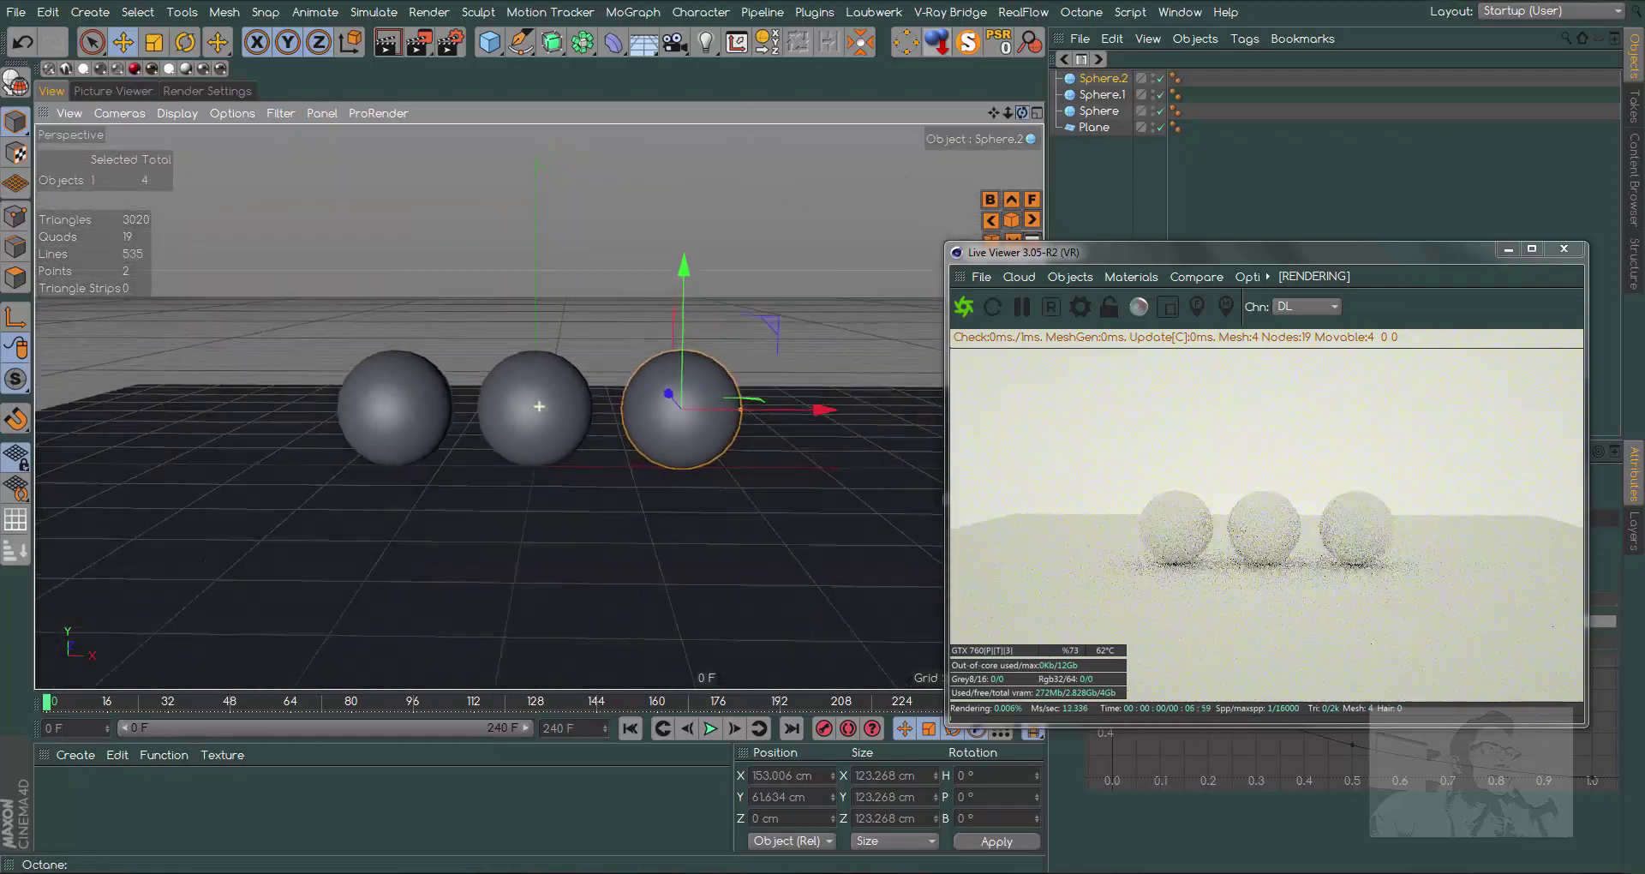
{"action": "left_click_drag", "start_coordinate": [1100, 256], "coordinate": [1107, 370]}
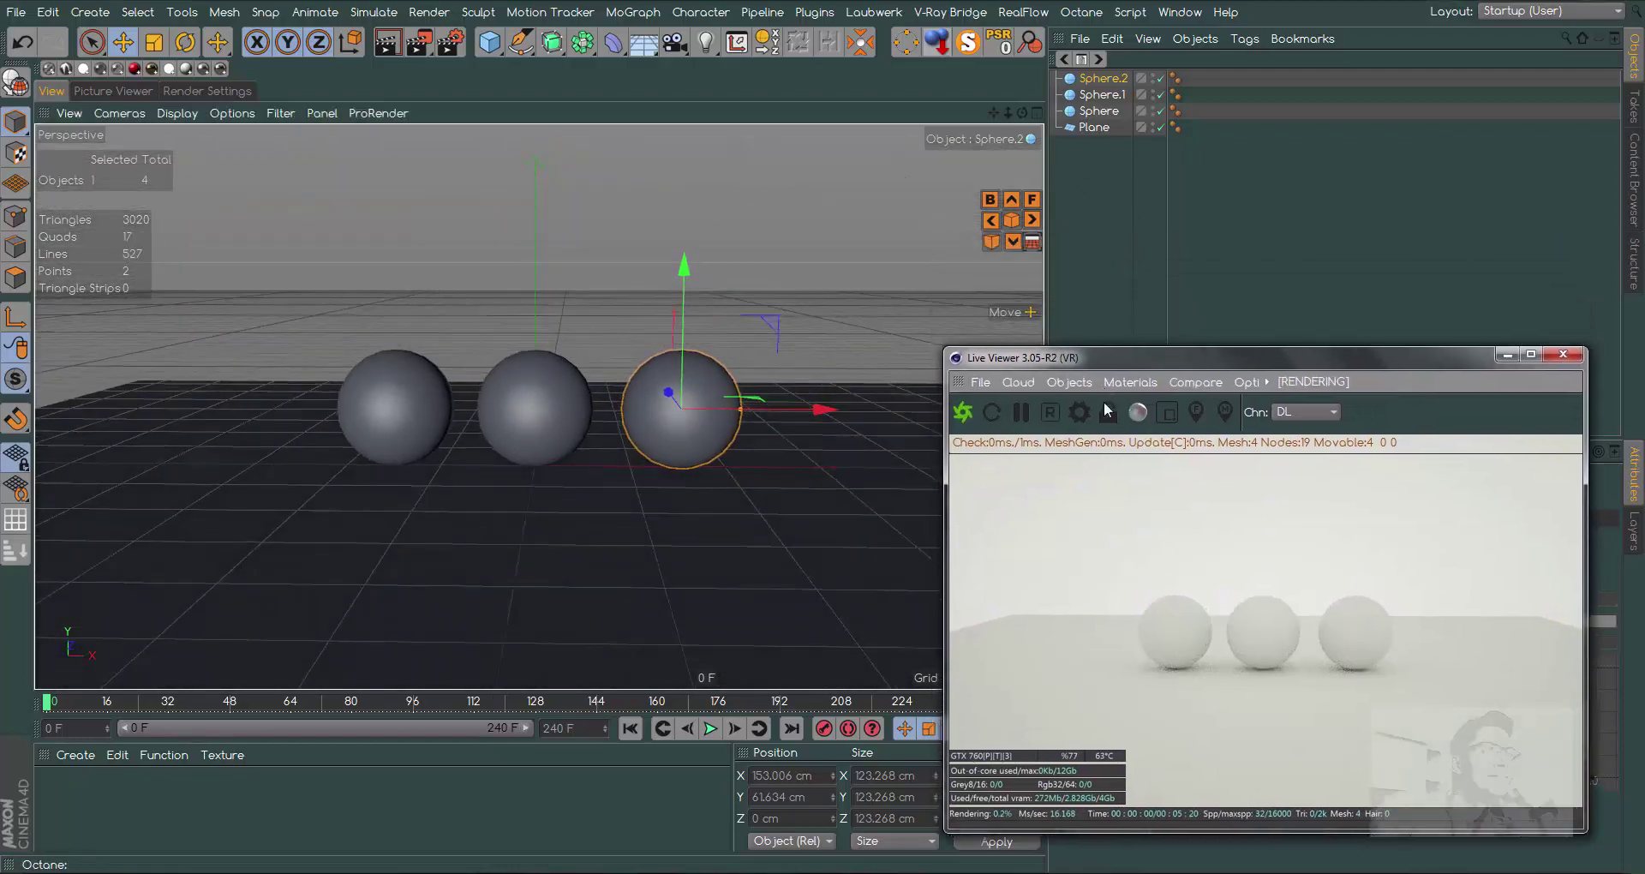
{"action": "left_click_drag", "start_coordinate": [1109, 287], "coordinate": [1110, 197]}
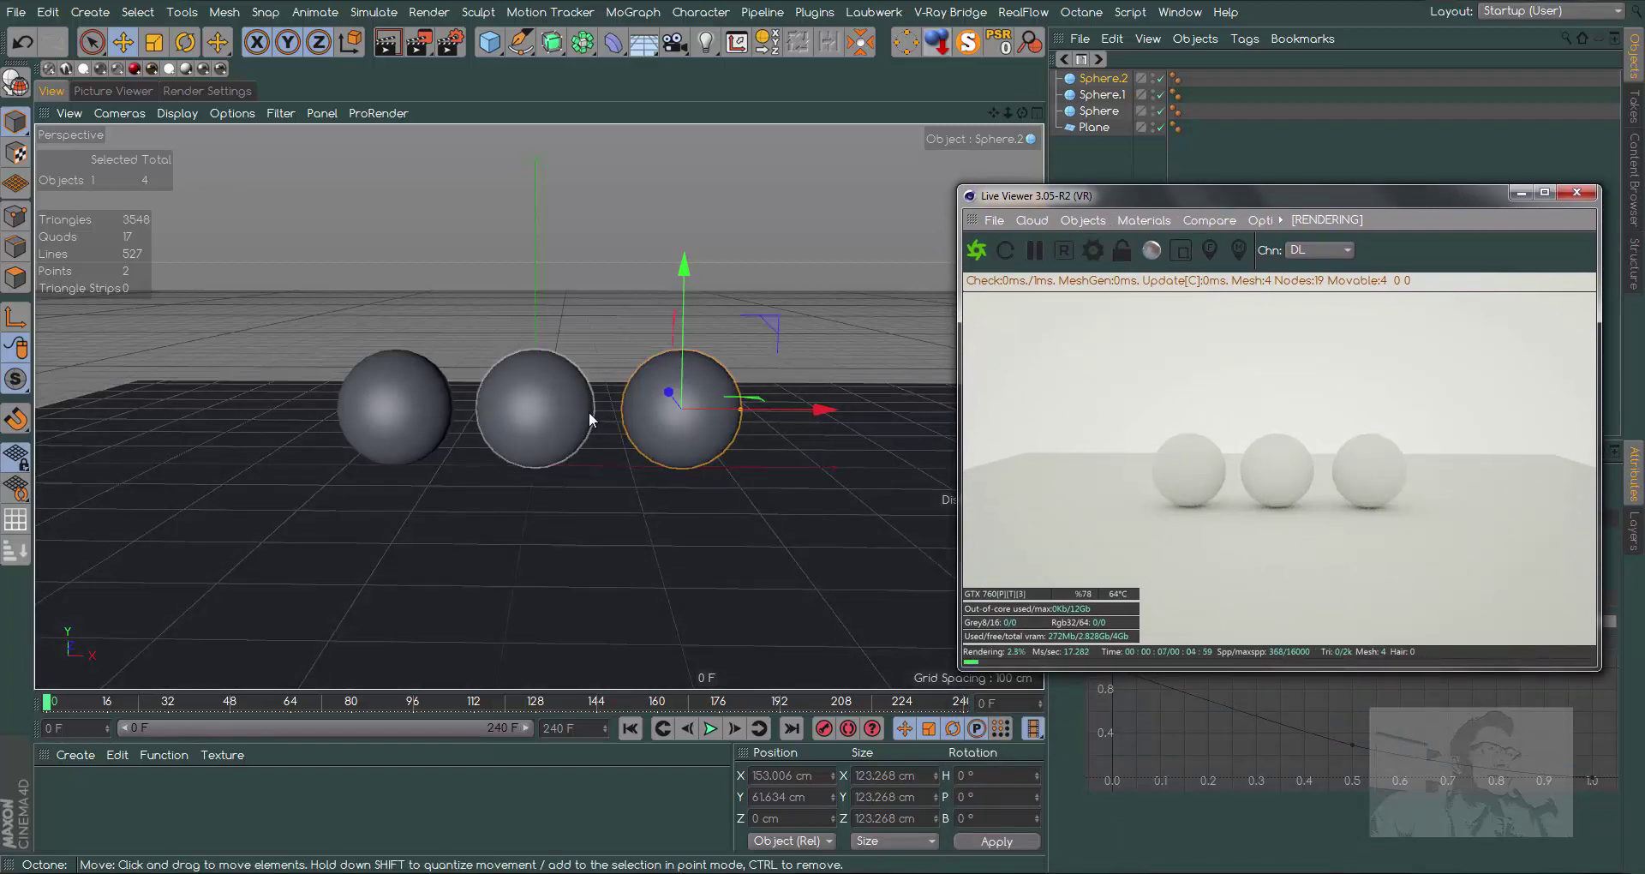
{"action": "left_click", "coordinate": [215, 91]}
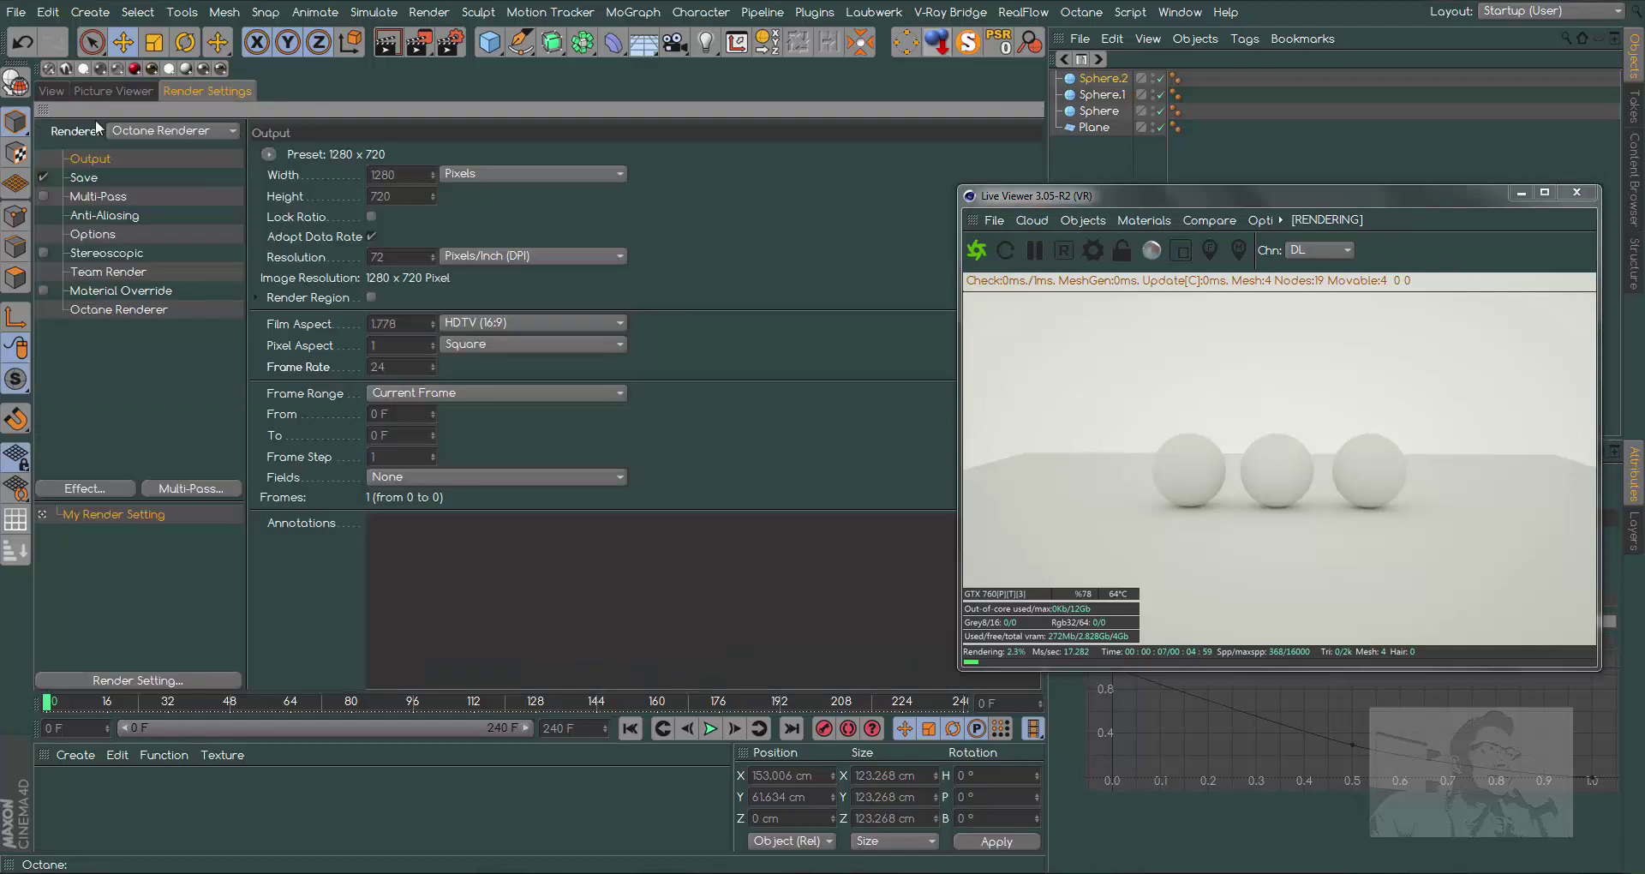
- Lock the Live Viewer resolution, widen the window, unlock it and restart the render
{"action": "left_click", "coordinate": [52, 91]}
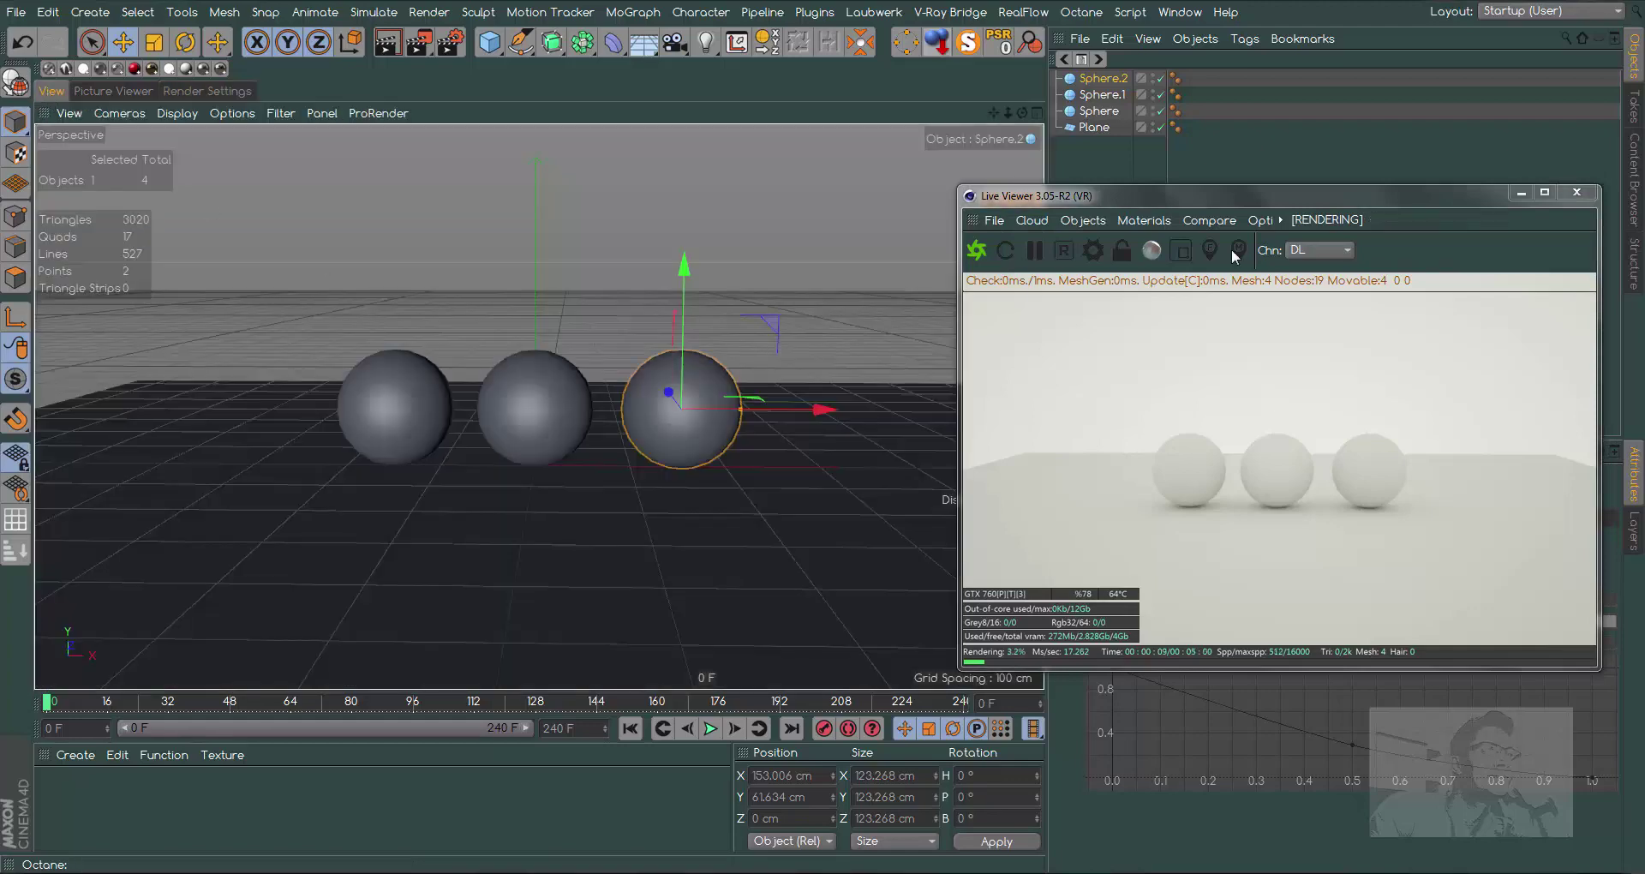
{"action": "left_click", "coordinate": [1123, 253]}
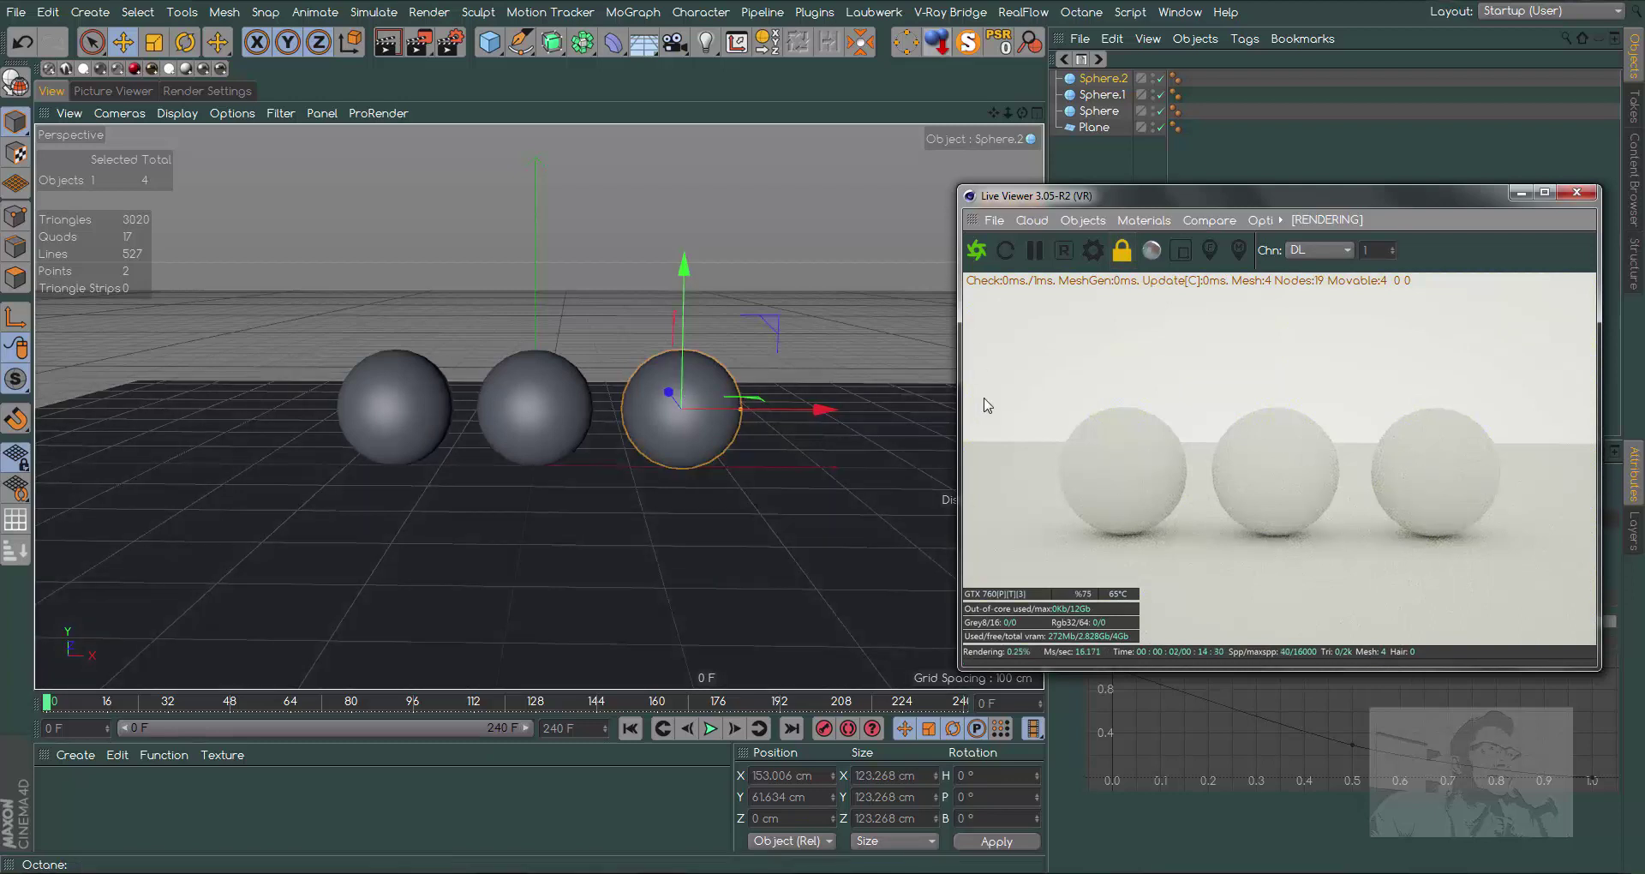
{"action": "mouse_move", "coordinate": [961, 453]}
{"action": "left_mouse_down"}
{"action": "mouse_move", "coordinate": [484, 462]}
{"action": "mouse_move", "coordinate": [1046, 538]}
{"action": "left_mouse_up"}
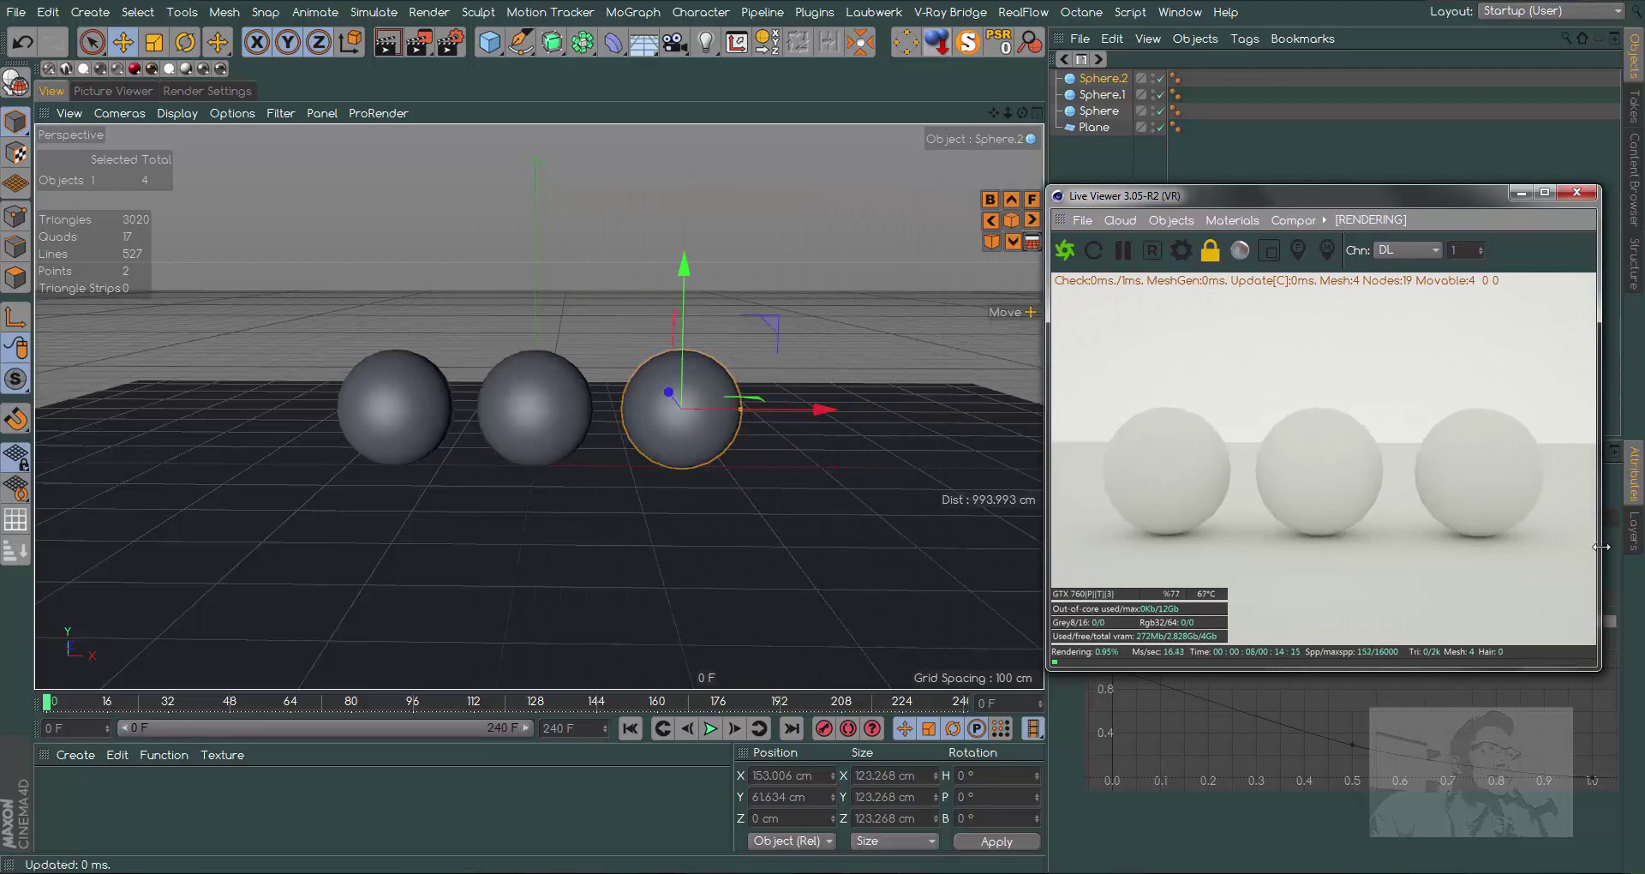
{"action": "left_click_drag", "start_coordinate": [1601, 548], "coordinate": [1622, 548]}
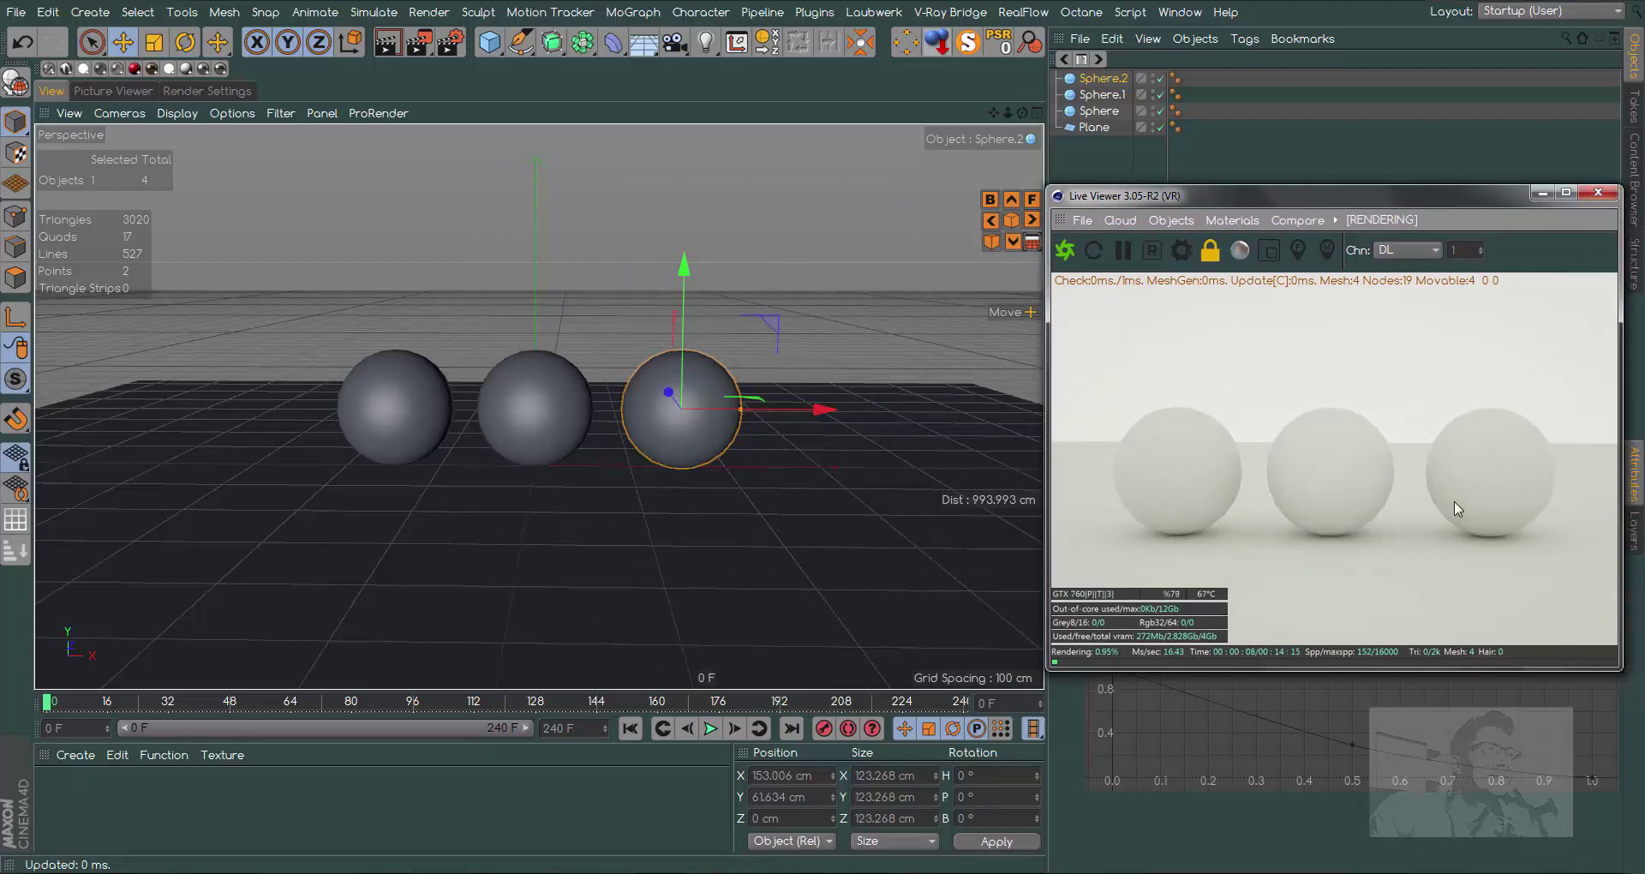
{"action": "left_click", "coordinate": [1209, 253]}
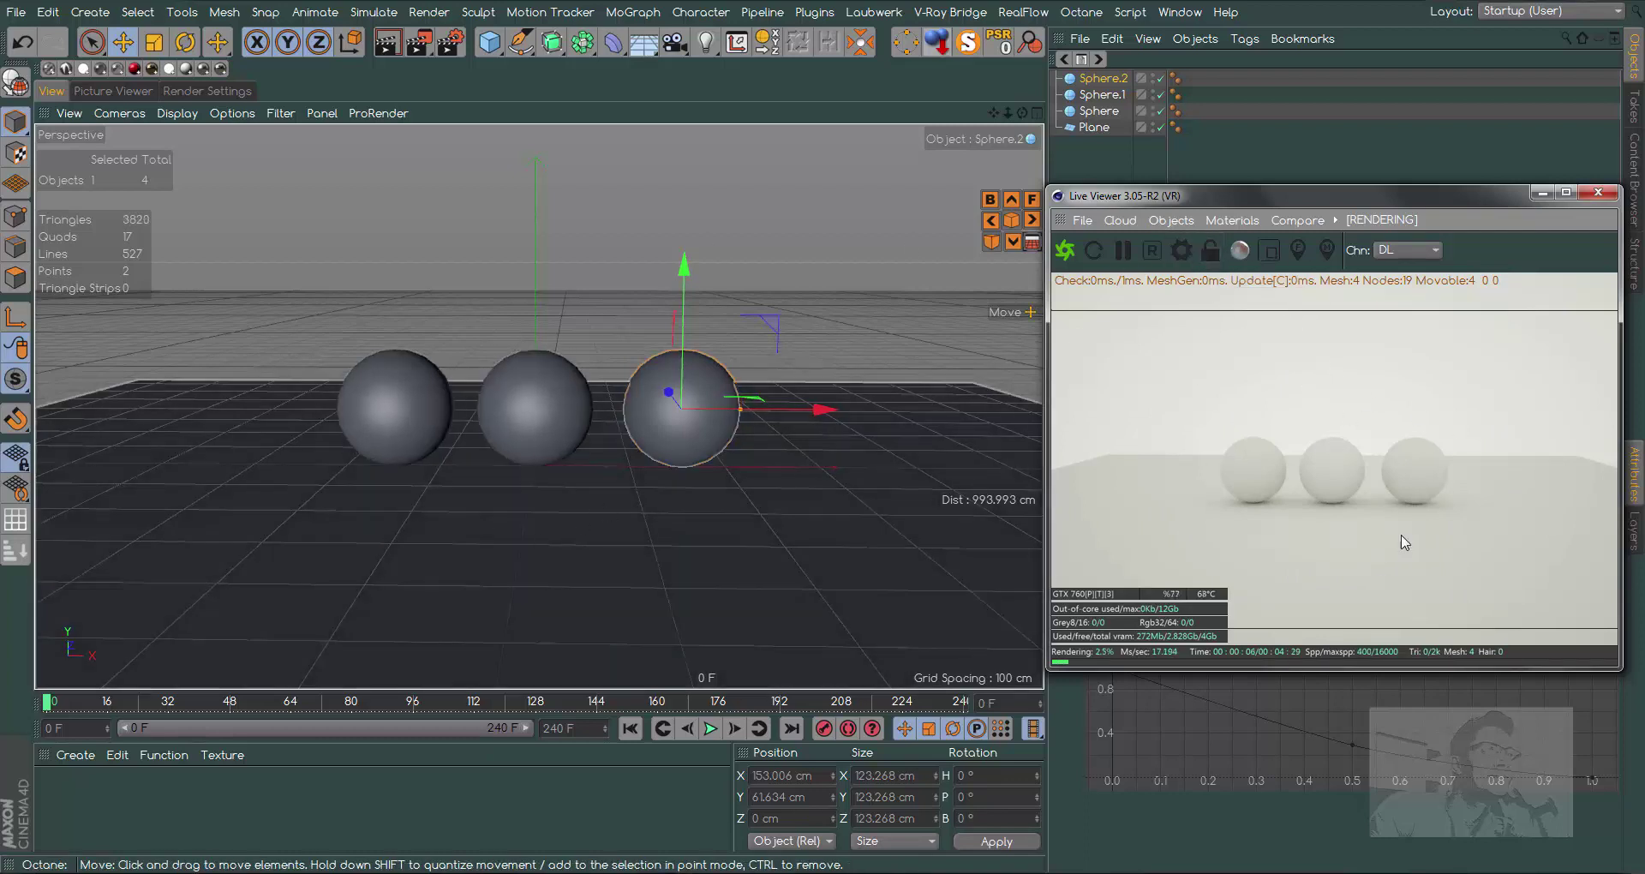
{"action": "left_click", "coordinate": [1093, 250]}
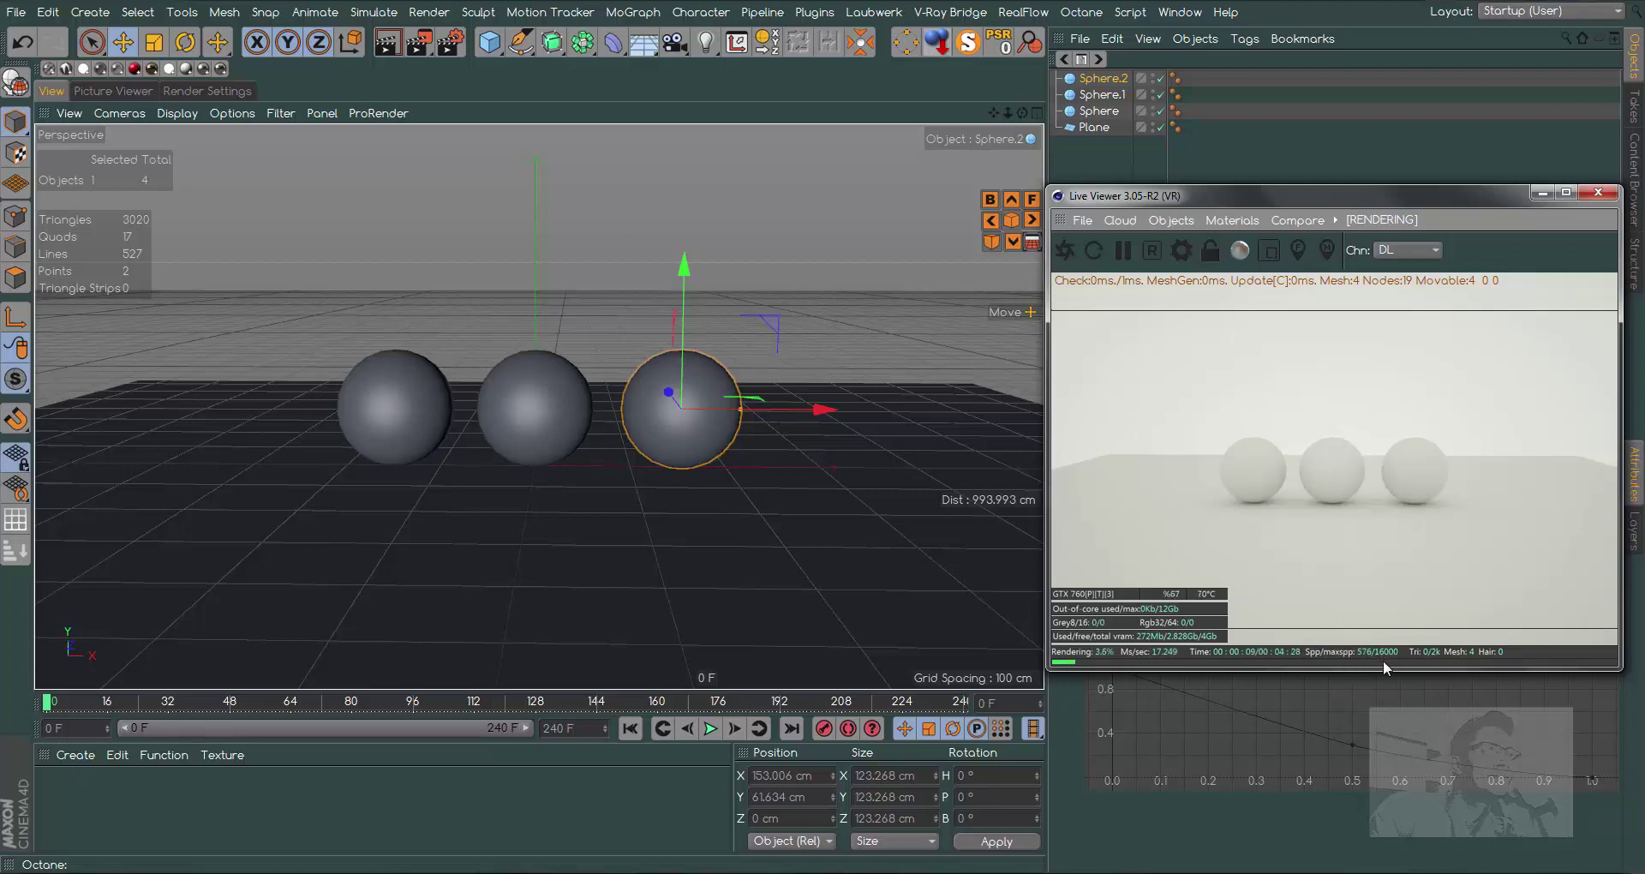
- Bring the Octane Settings window fully on screen, keeping 16000 max samples
{"action": "left_click", "coordinate": [1180, 254]}
{"action": "left_click_drag", "start_coordinate": [366, 2], "coordinate": [597, 77]}
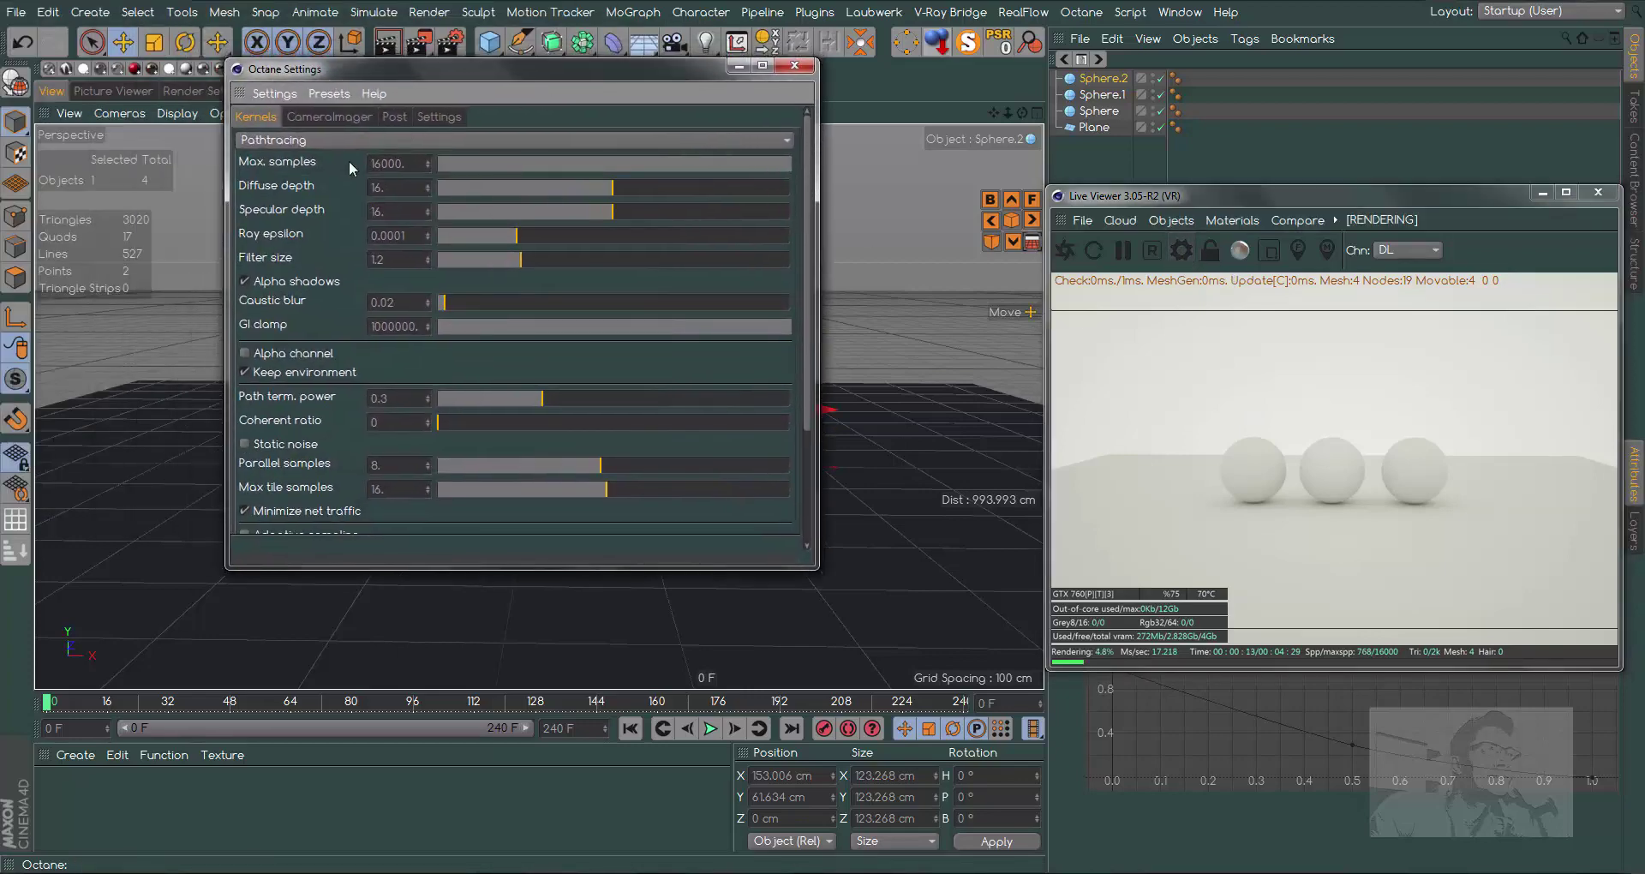
{"action": "key", "text": "Return"}
- Set Max. samples to 128, restart the render and lower the settings window
{"action": "double_click", "coordinate": [417, 166]}
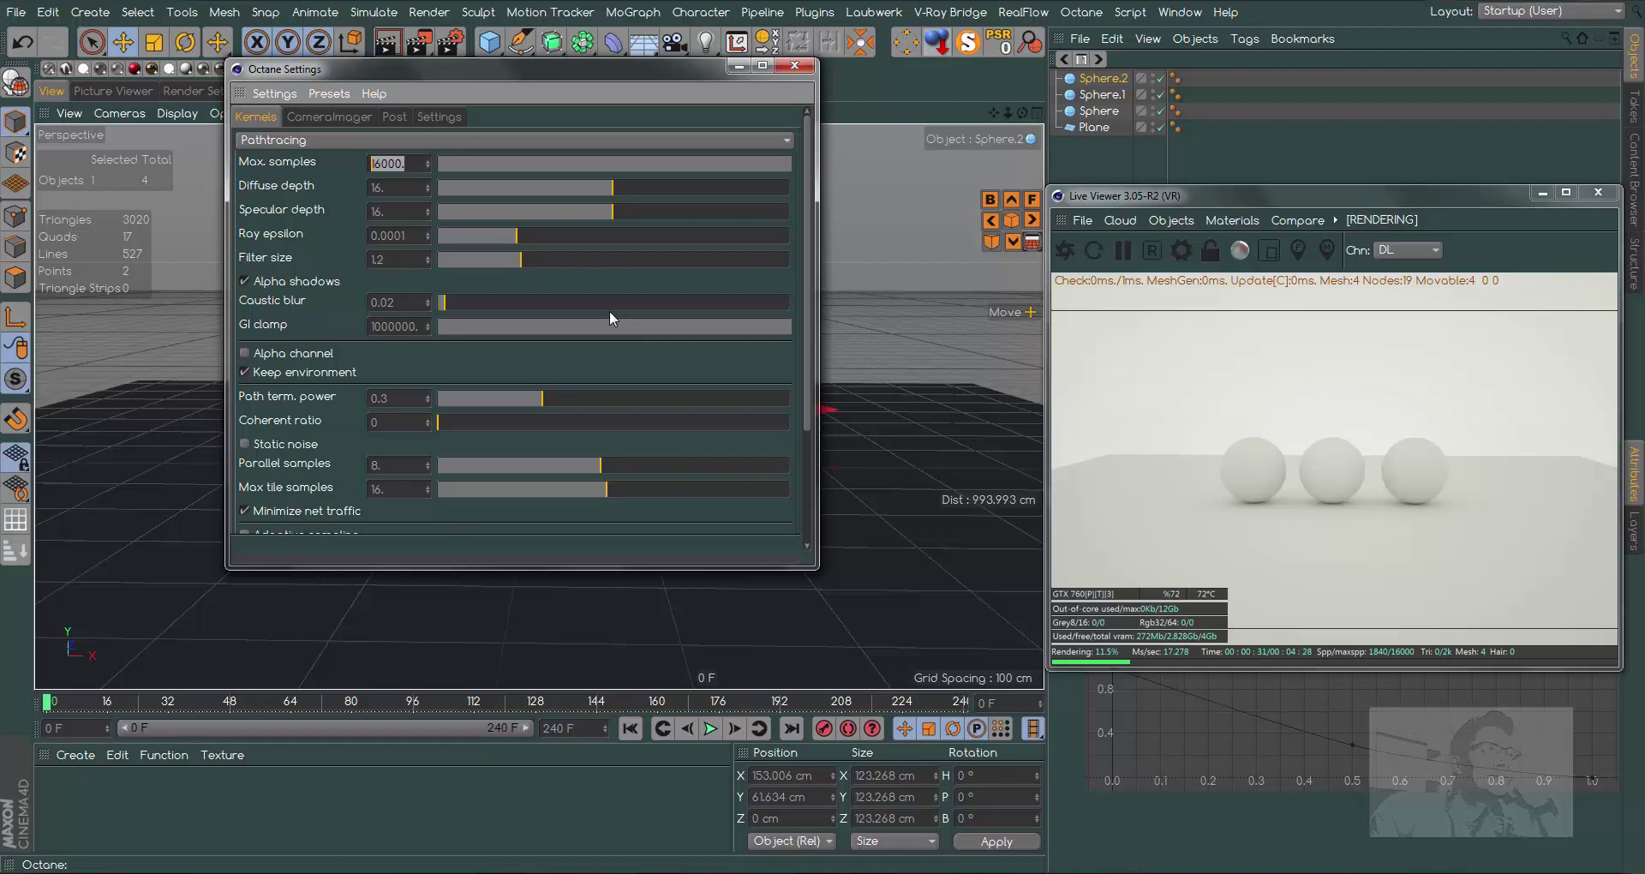
{"action": "type", "text": "128"}
{"action": "key", "text": "Return"}
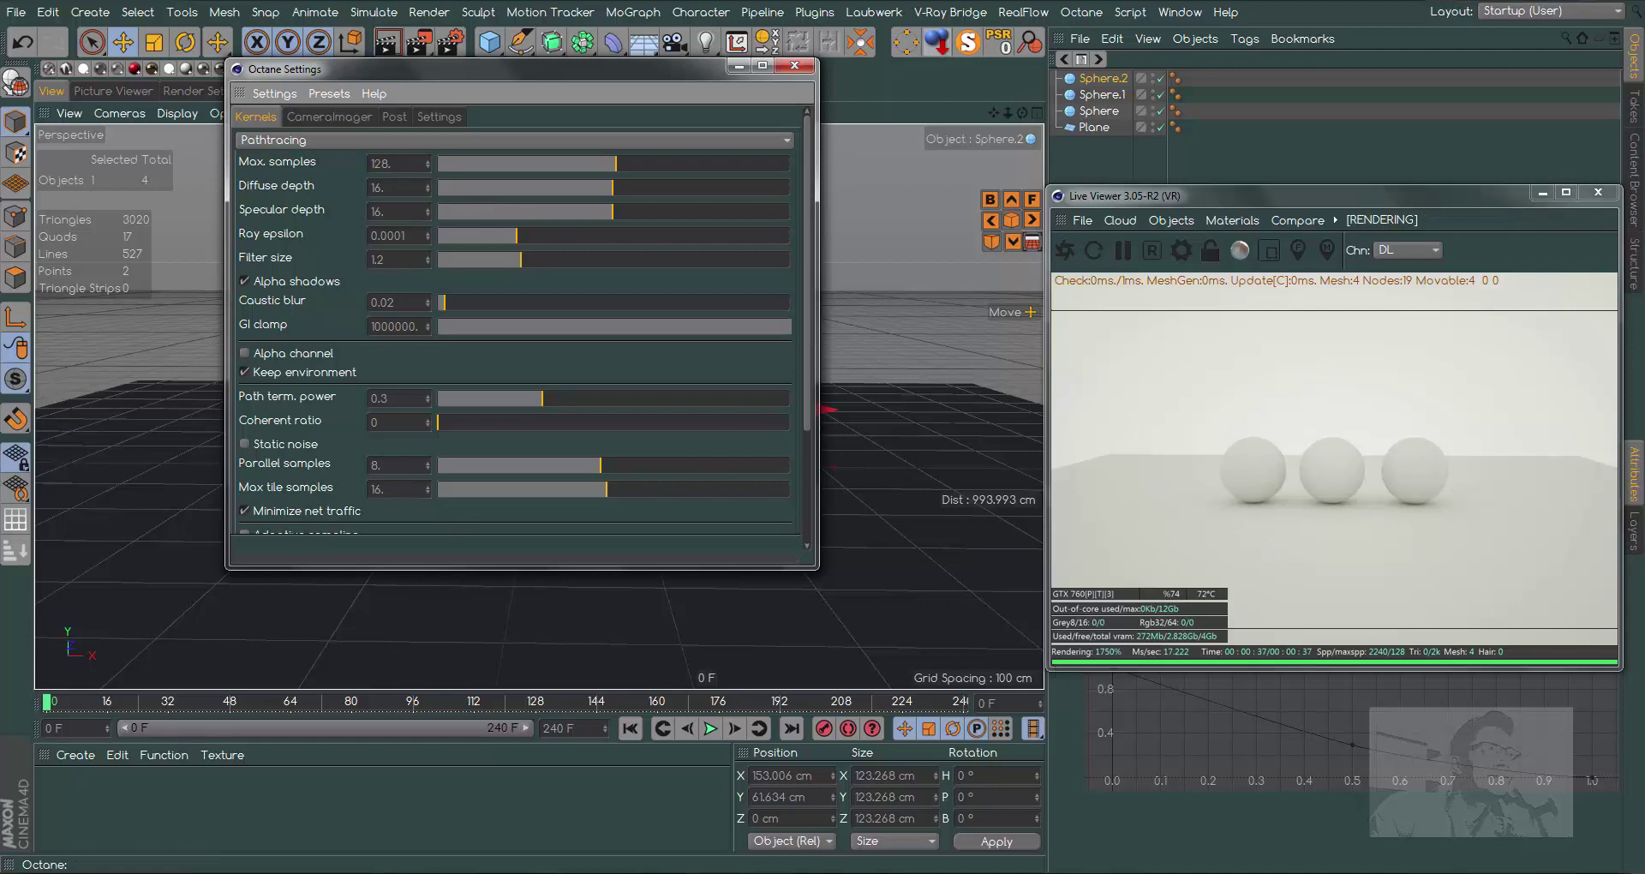
{"action": "left_click", "coordinate": [1093, 250]}
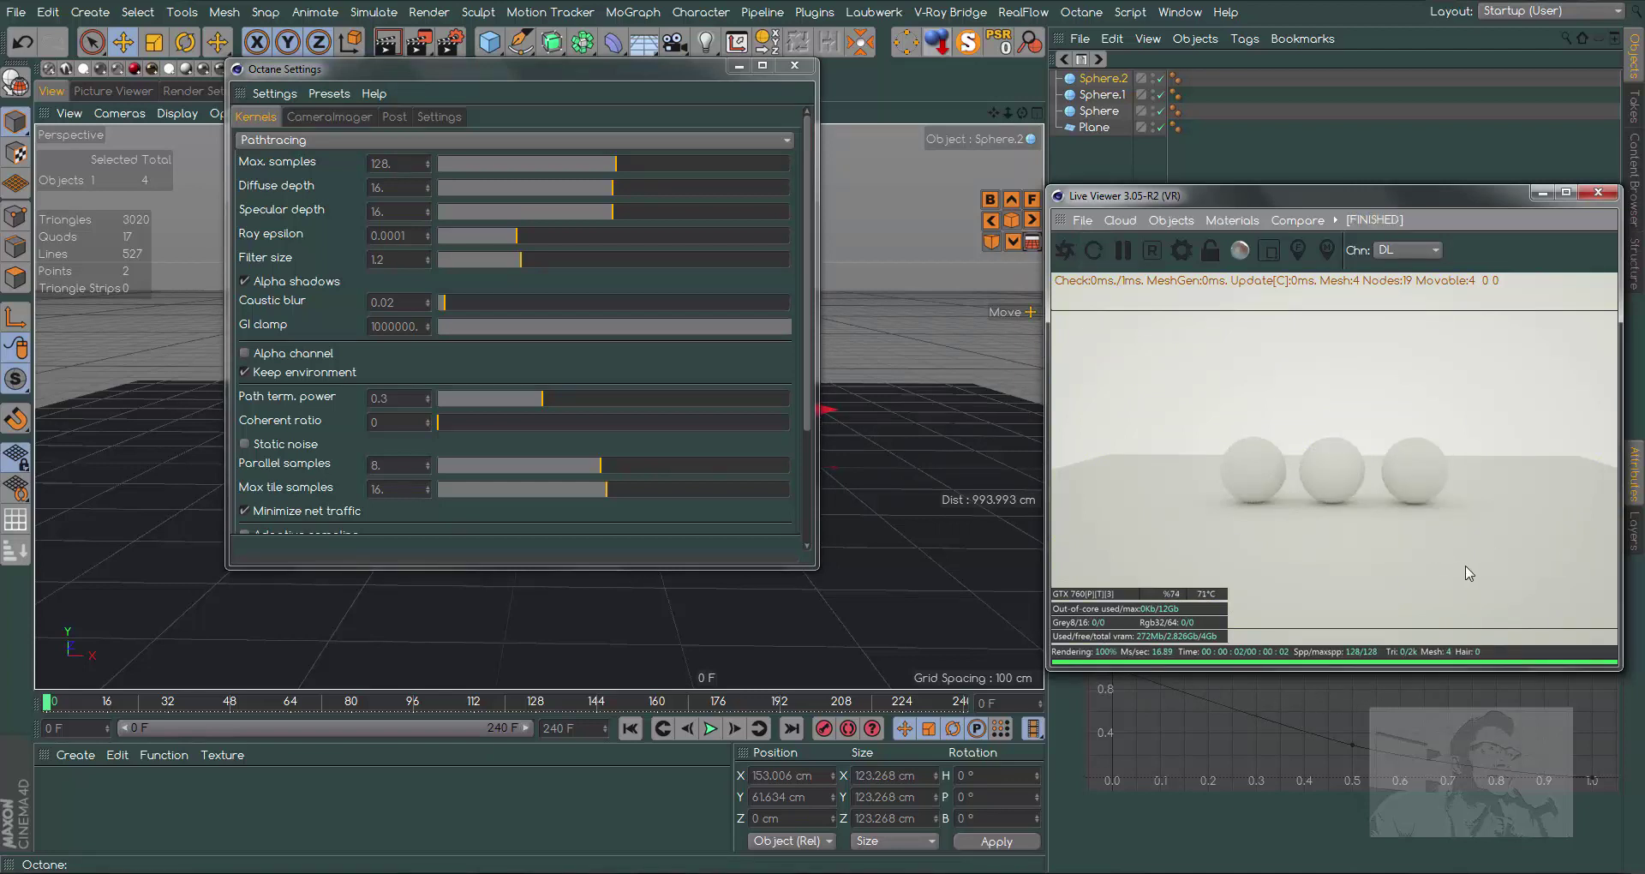
{"action": "left_click", "coordinate": [704, 96]}
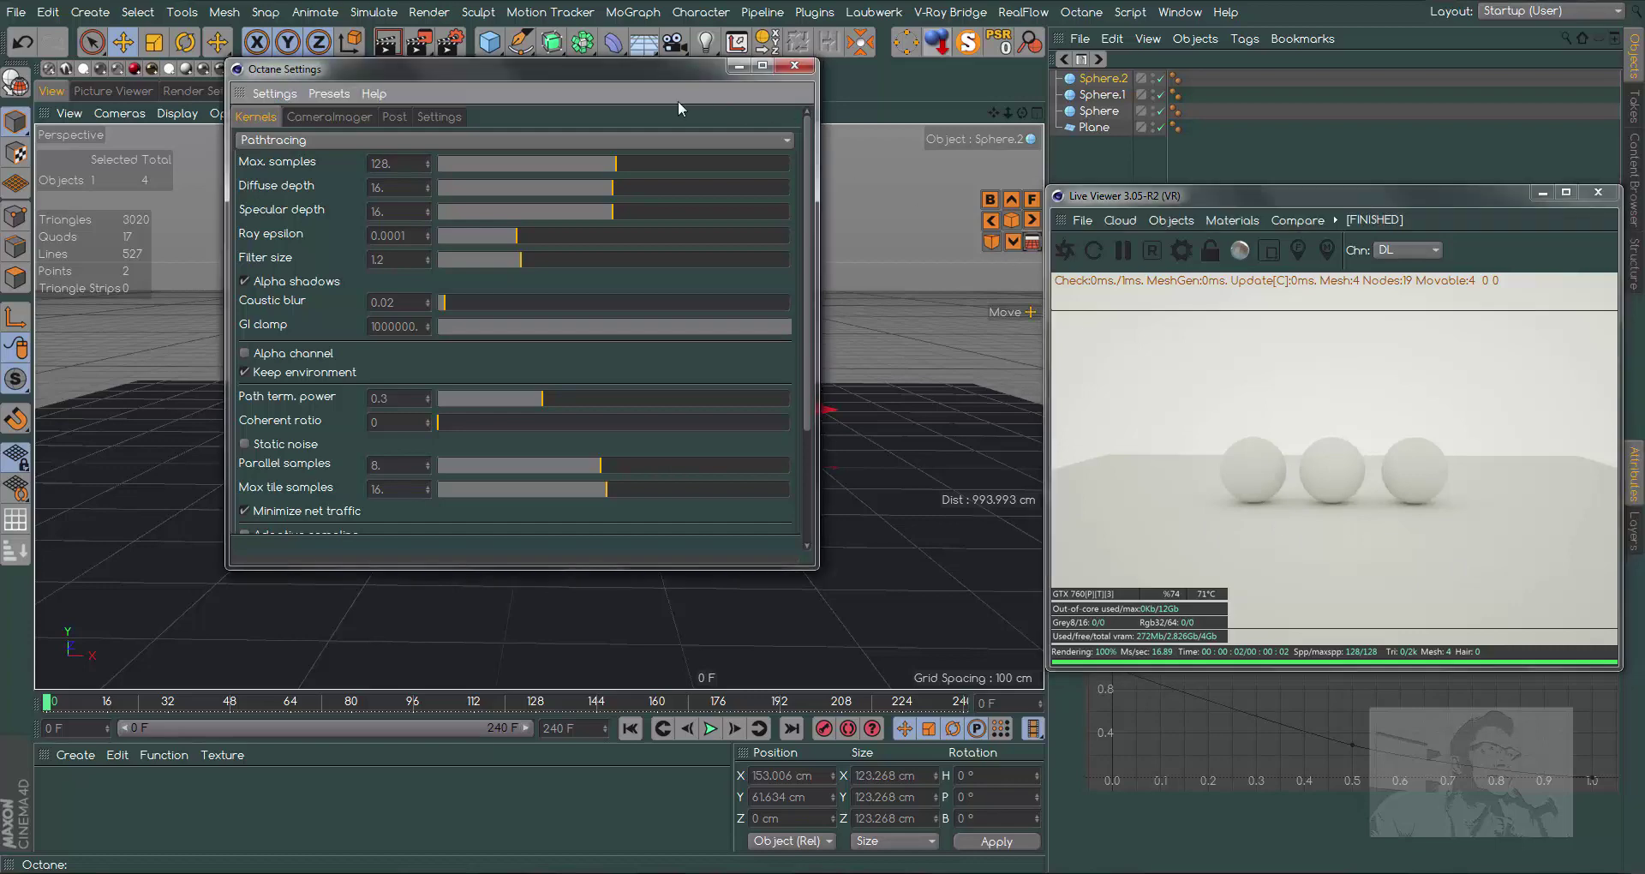
{"action": "left_click_drag", "start_coordinate": [681, 69], "coordinate": [720, 155]}
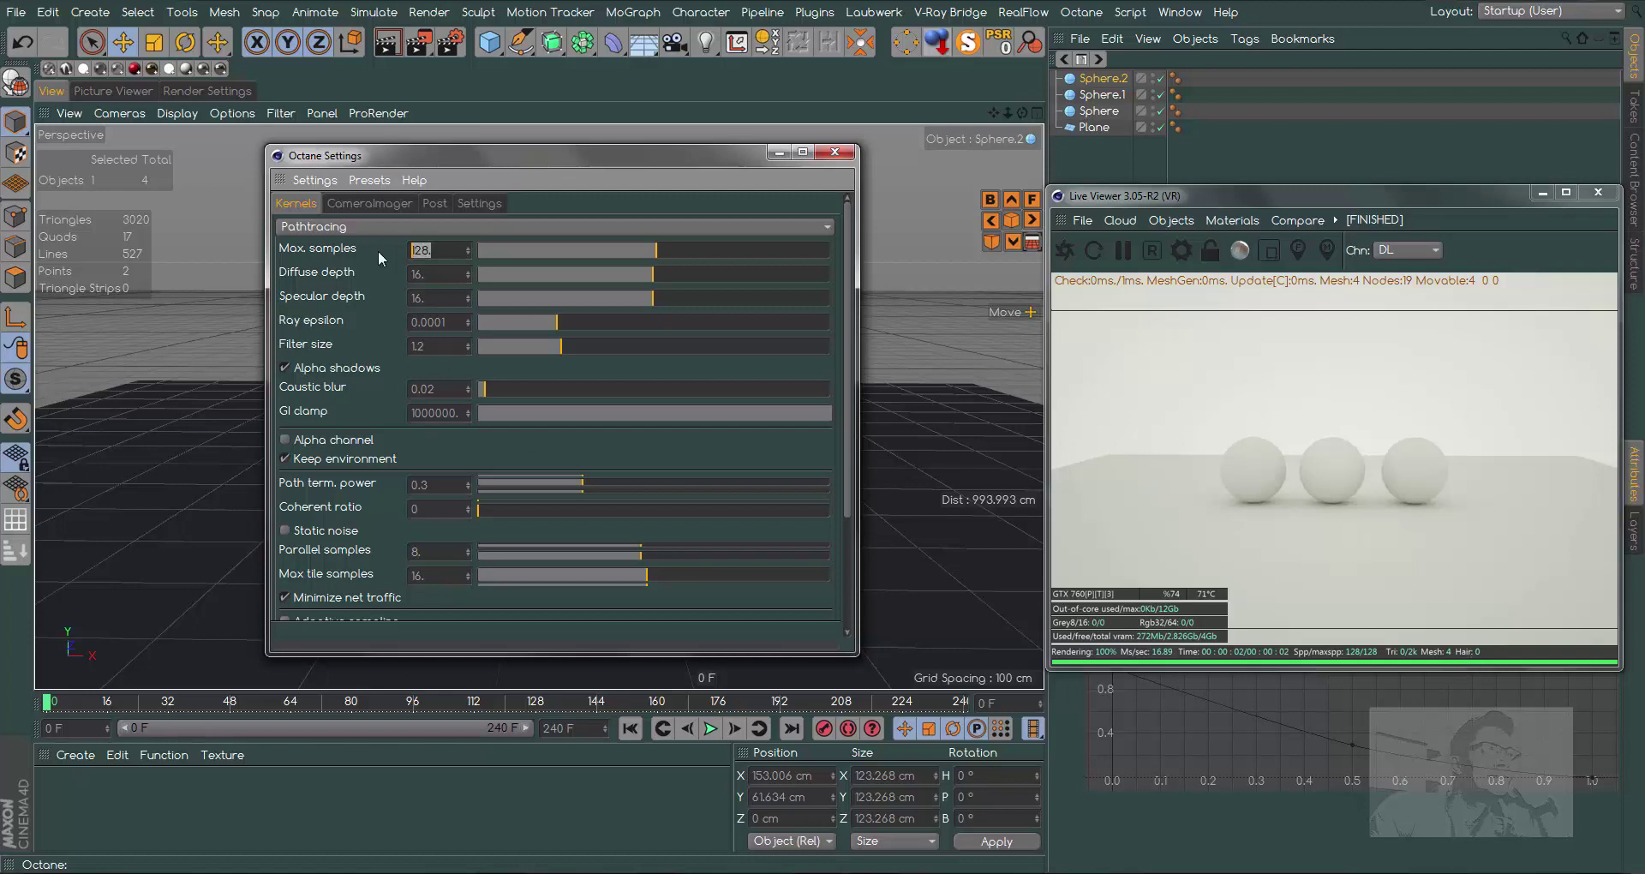
- Test-render at 8 max samples, lock the resolution, then re-render at 32 samples
{"action": "type", "text": "8"}
{"action": "key", "text": "Return"}
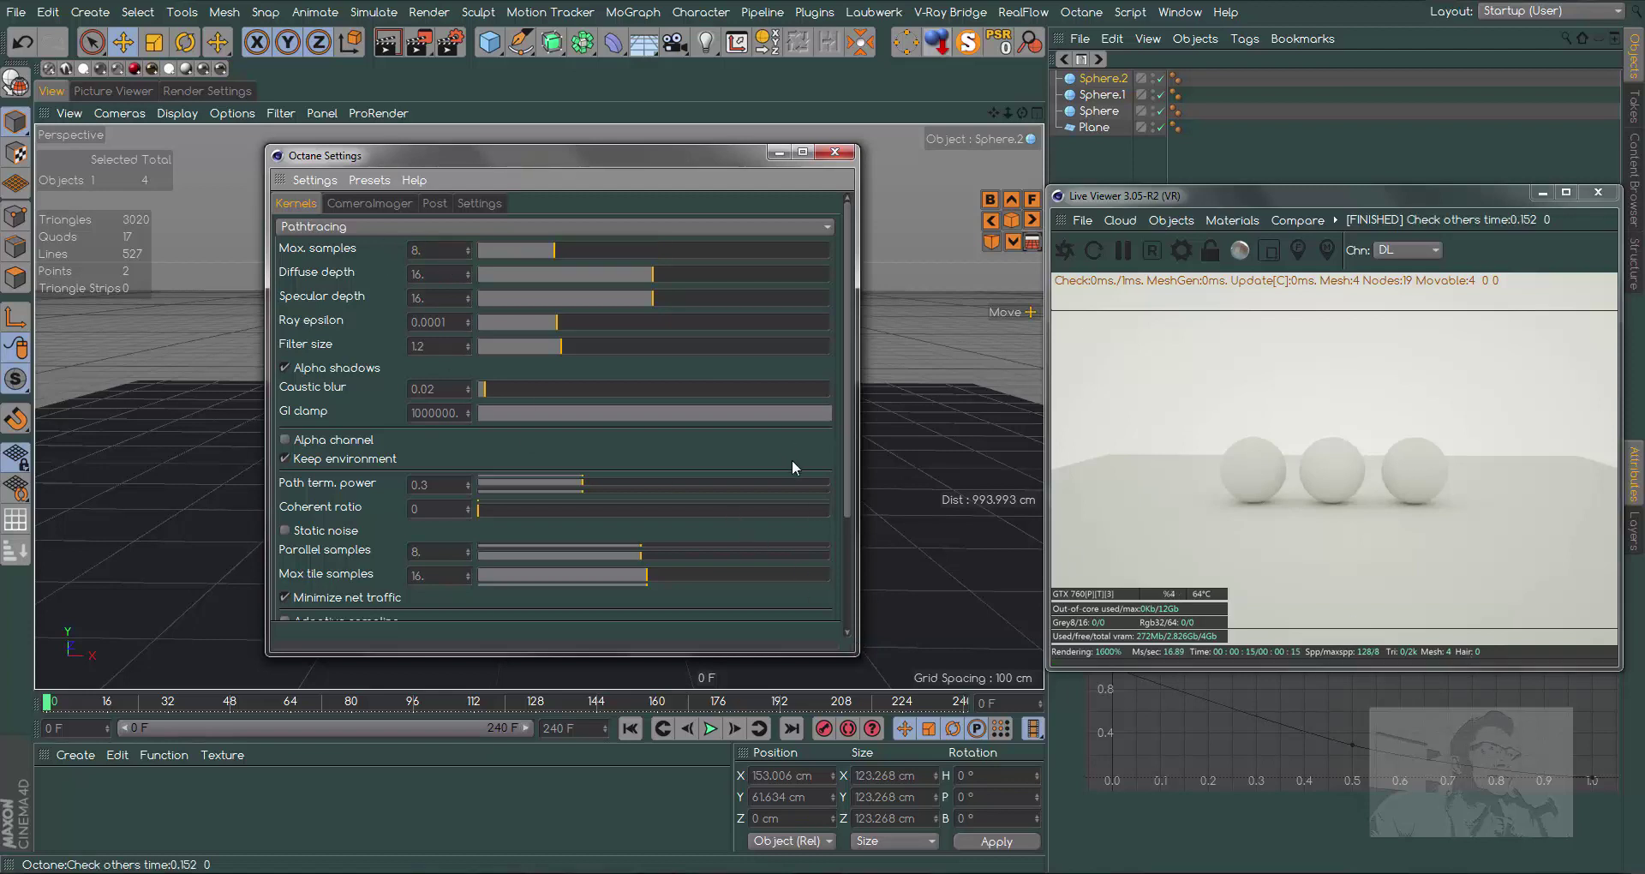
{"action": "left_click", "coordinate": [1093, 249]}
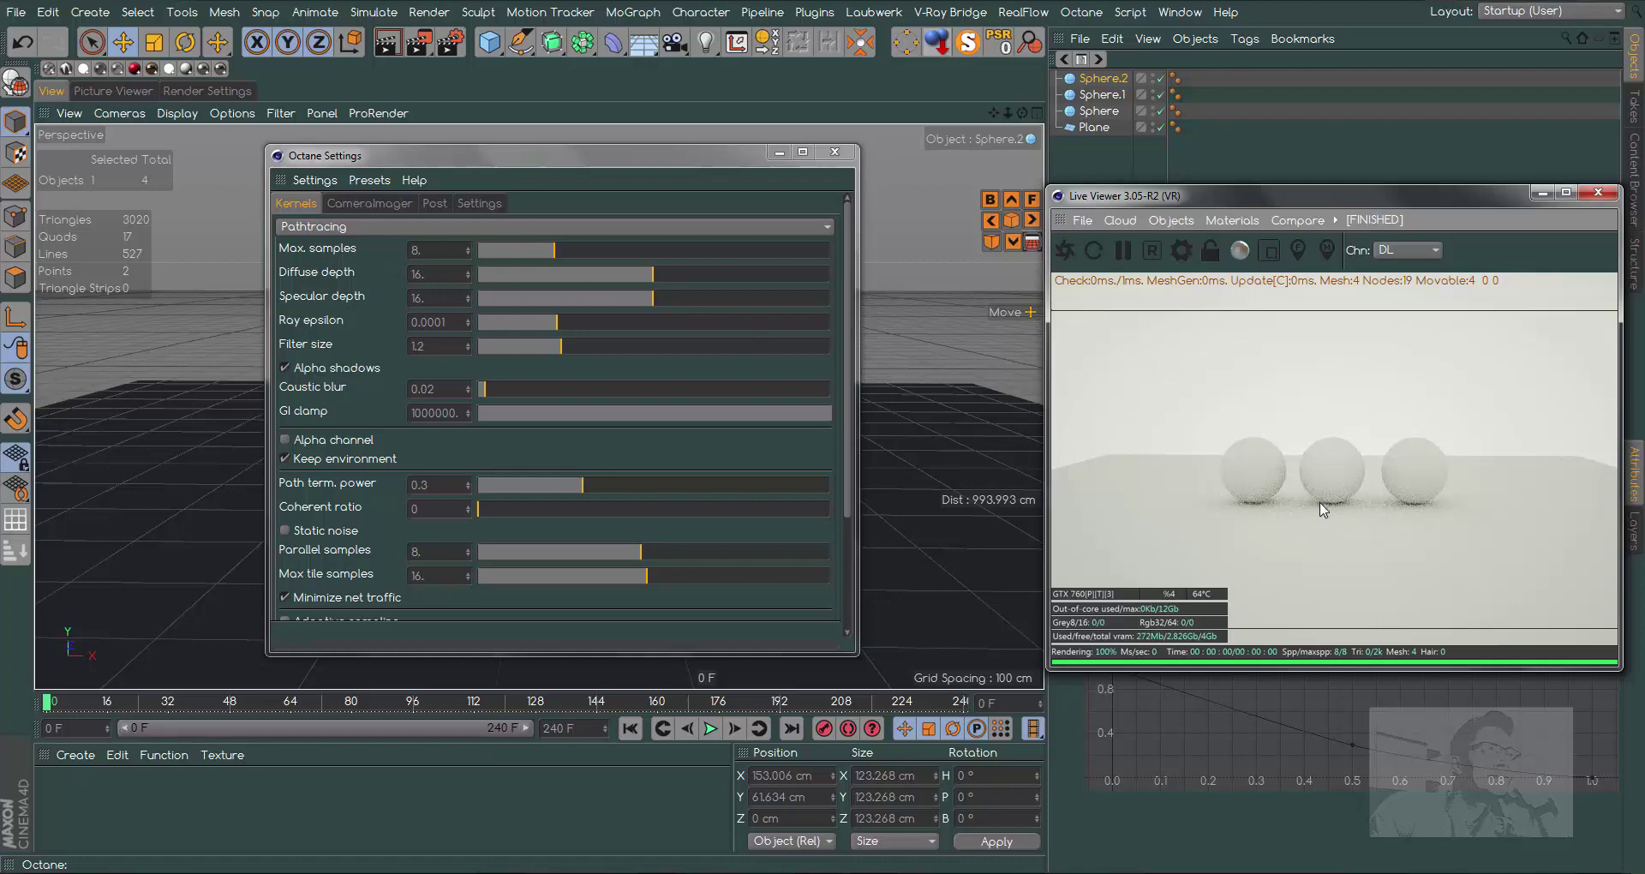
{"action": "left_click", "coordinate": [1211, 250]}
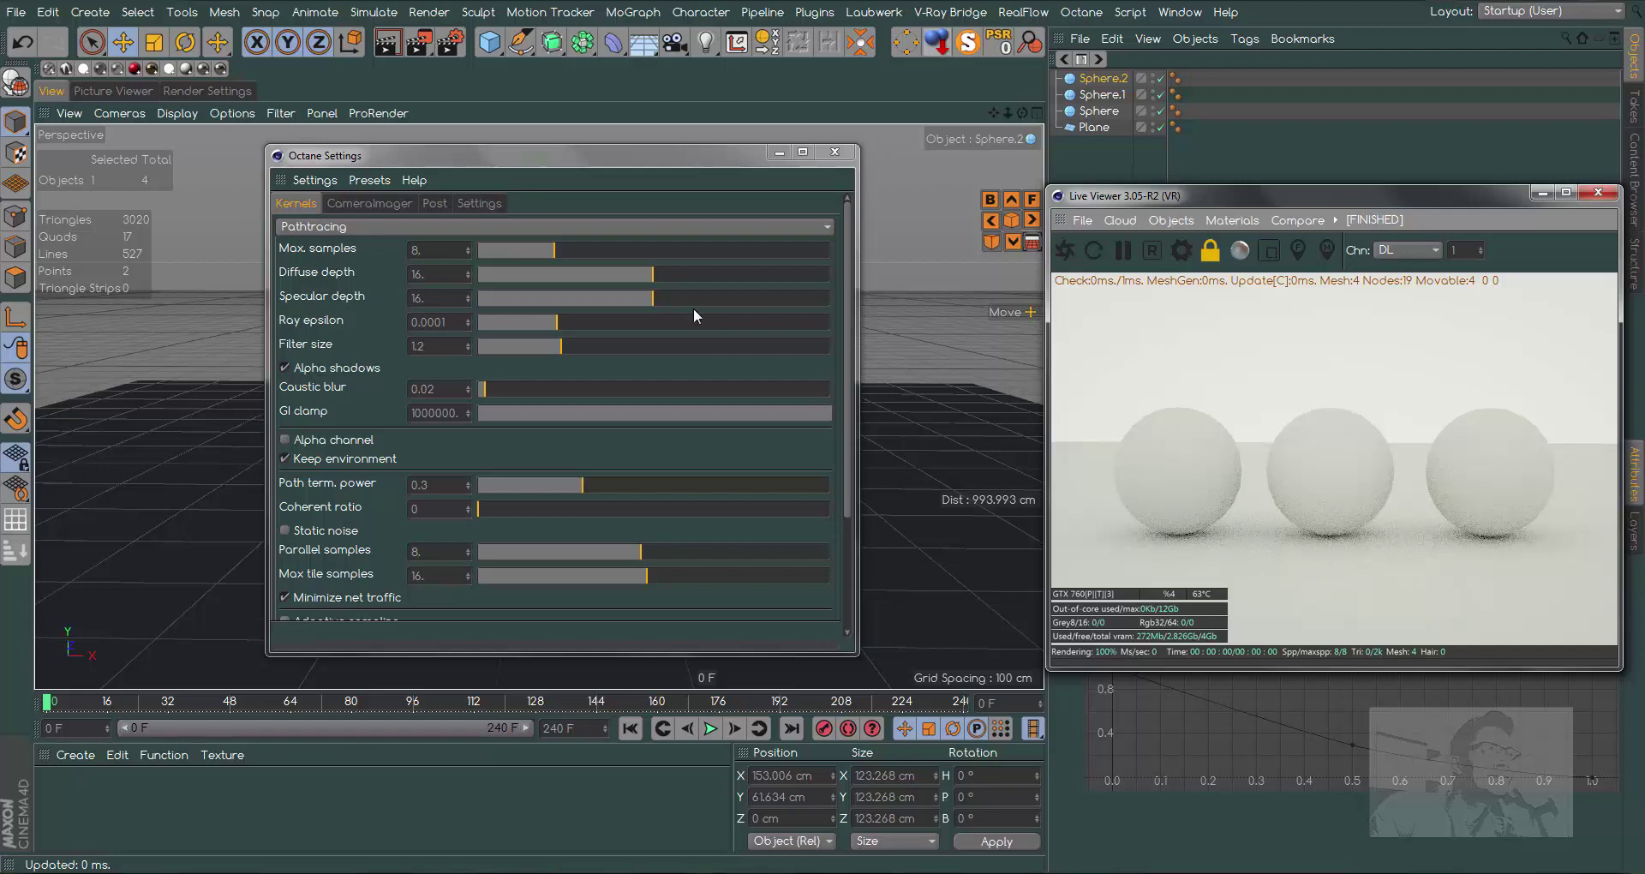
{"action": "left_click", "coordinate": [437, 249]}
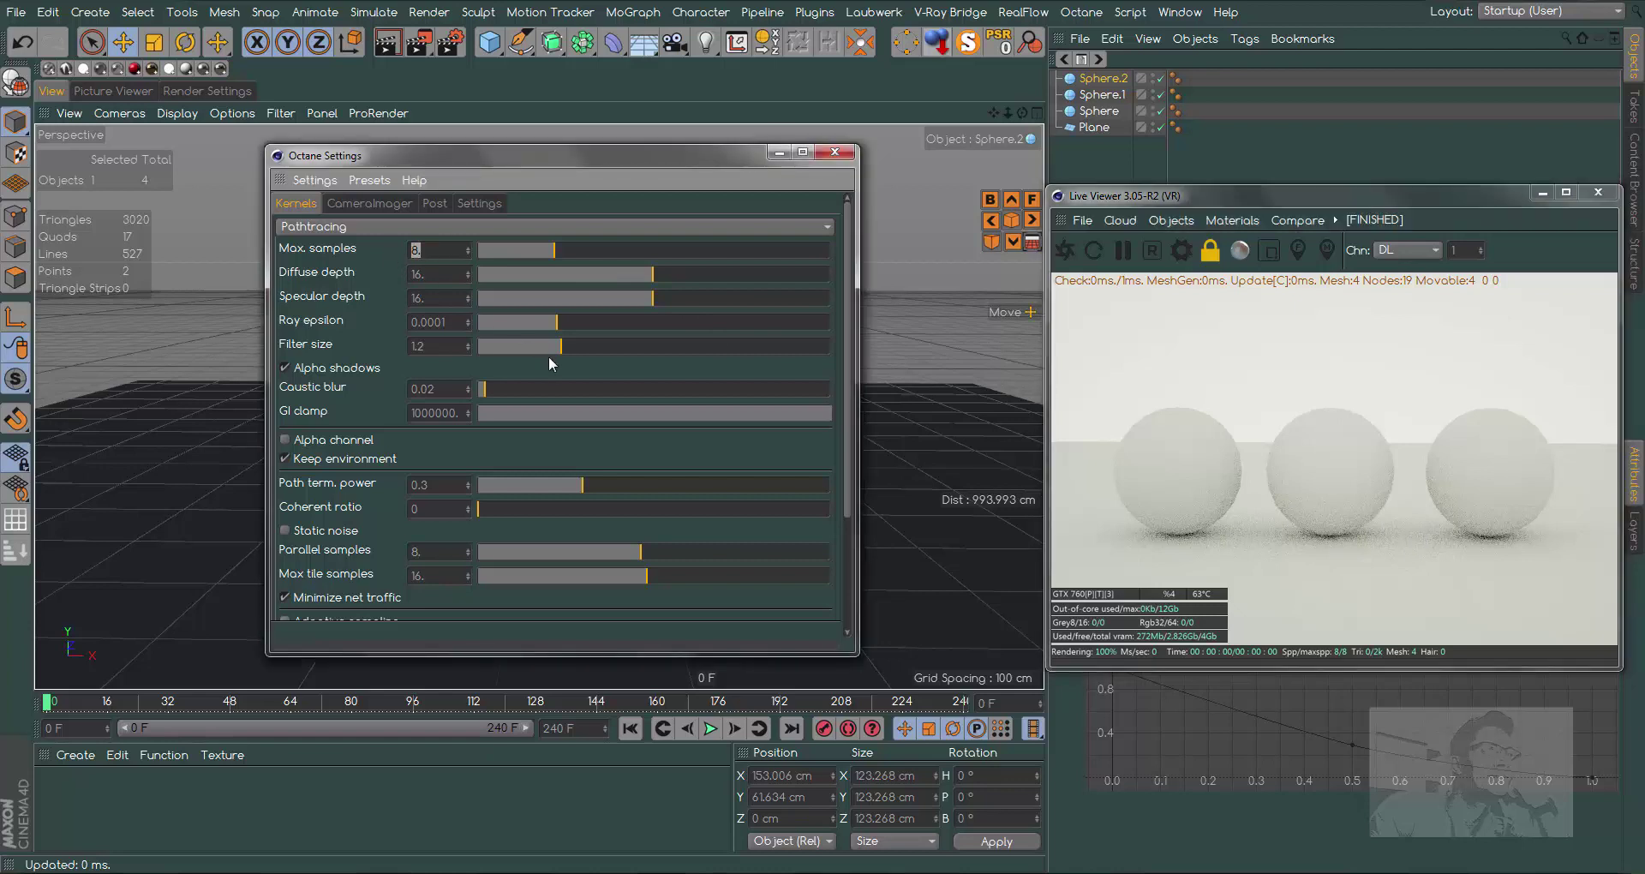
{"action": "type", "text": "32"}
{"action": "key", "text": "Return"}
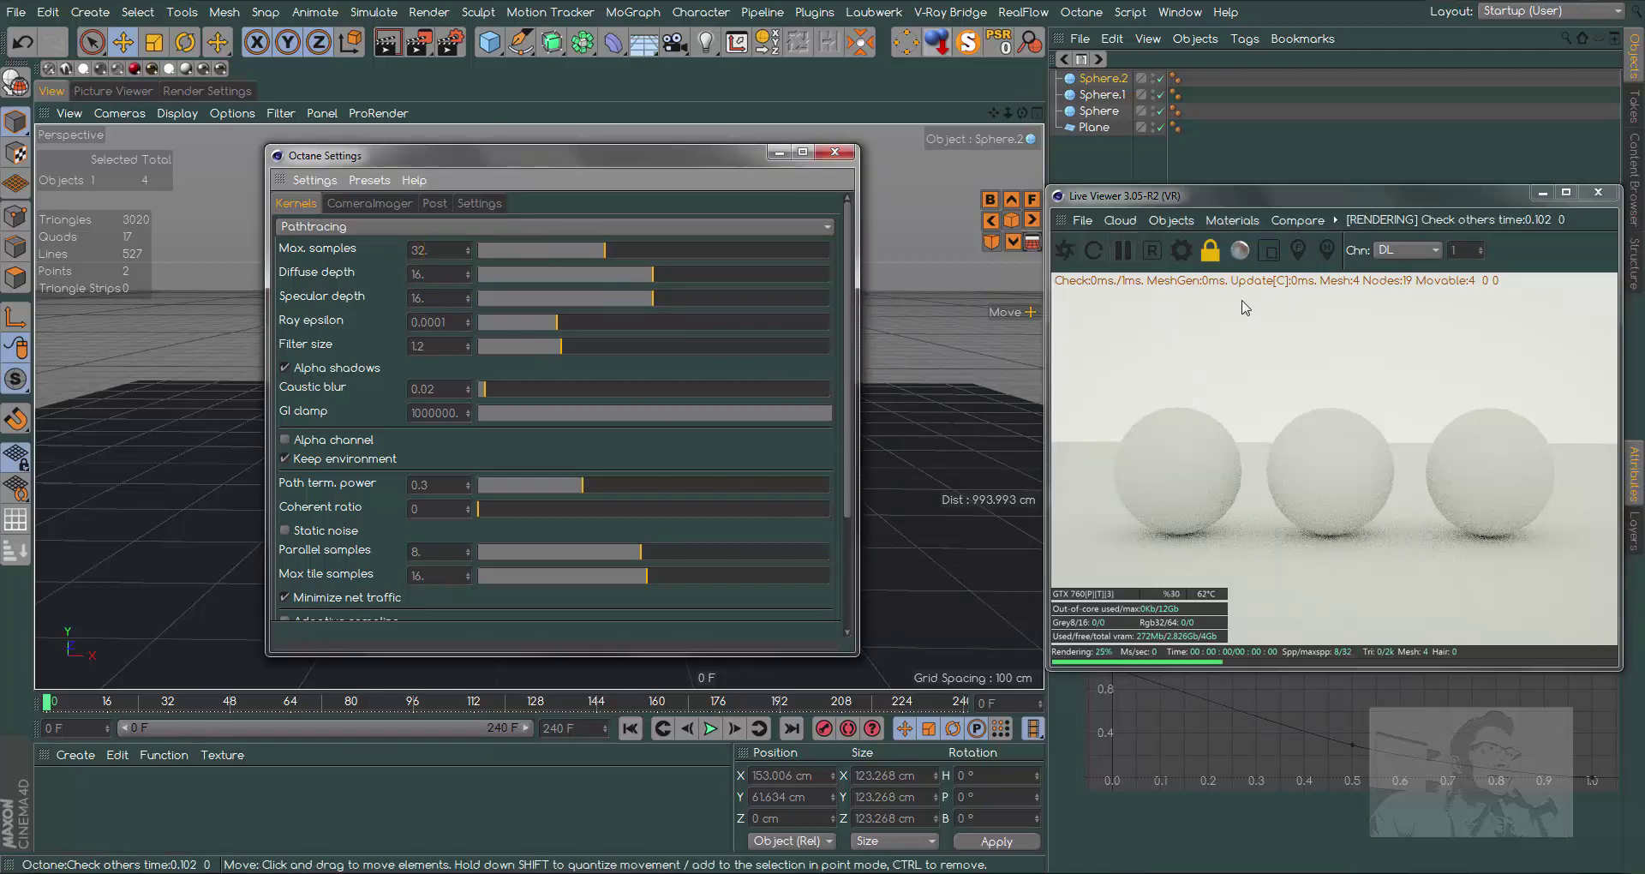
{"action": "left_click", "coordinate": [1105, 251]}
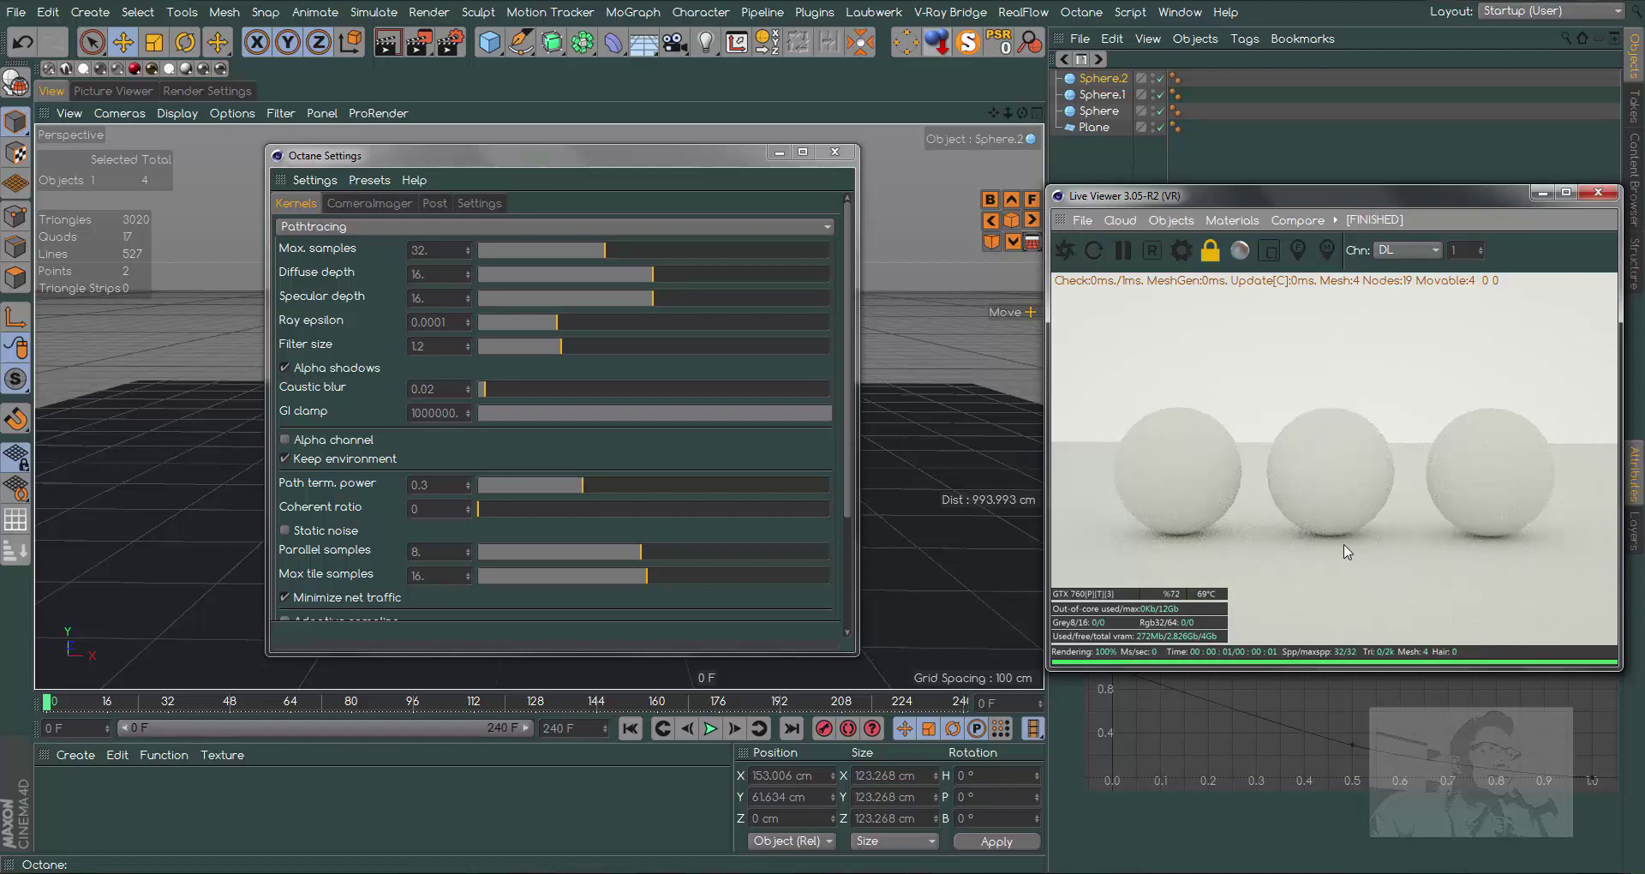
- Re-render at 64 samples, return Max. samples to 128, and move the settings lower-left
{"action": "left_click", "coordinate": [440, 254]}
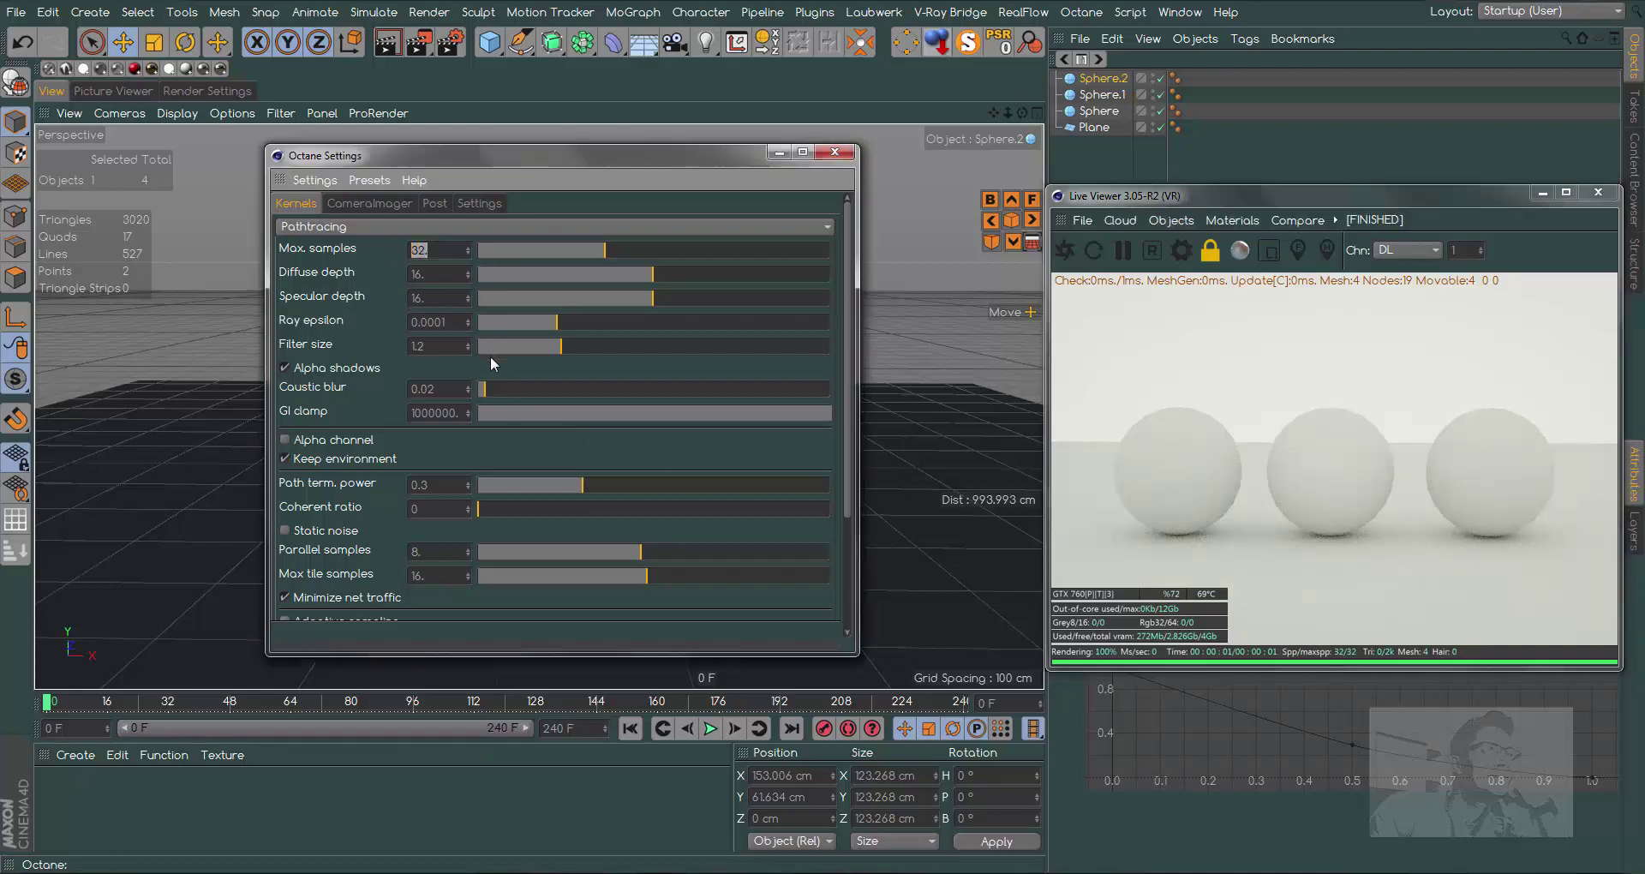
{"action": "type", "text": "64"}
{"action": "key", "text": "Return"}
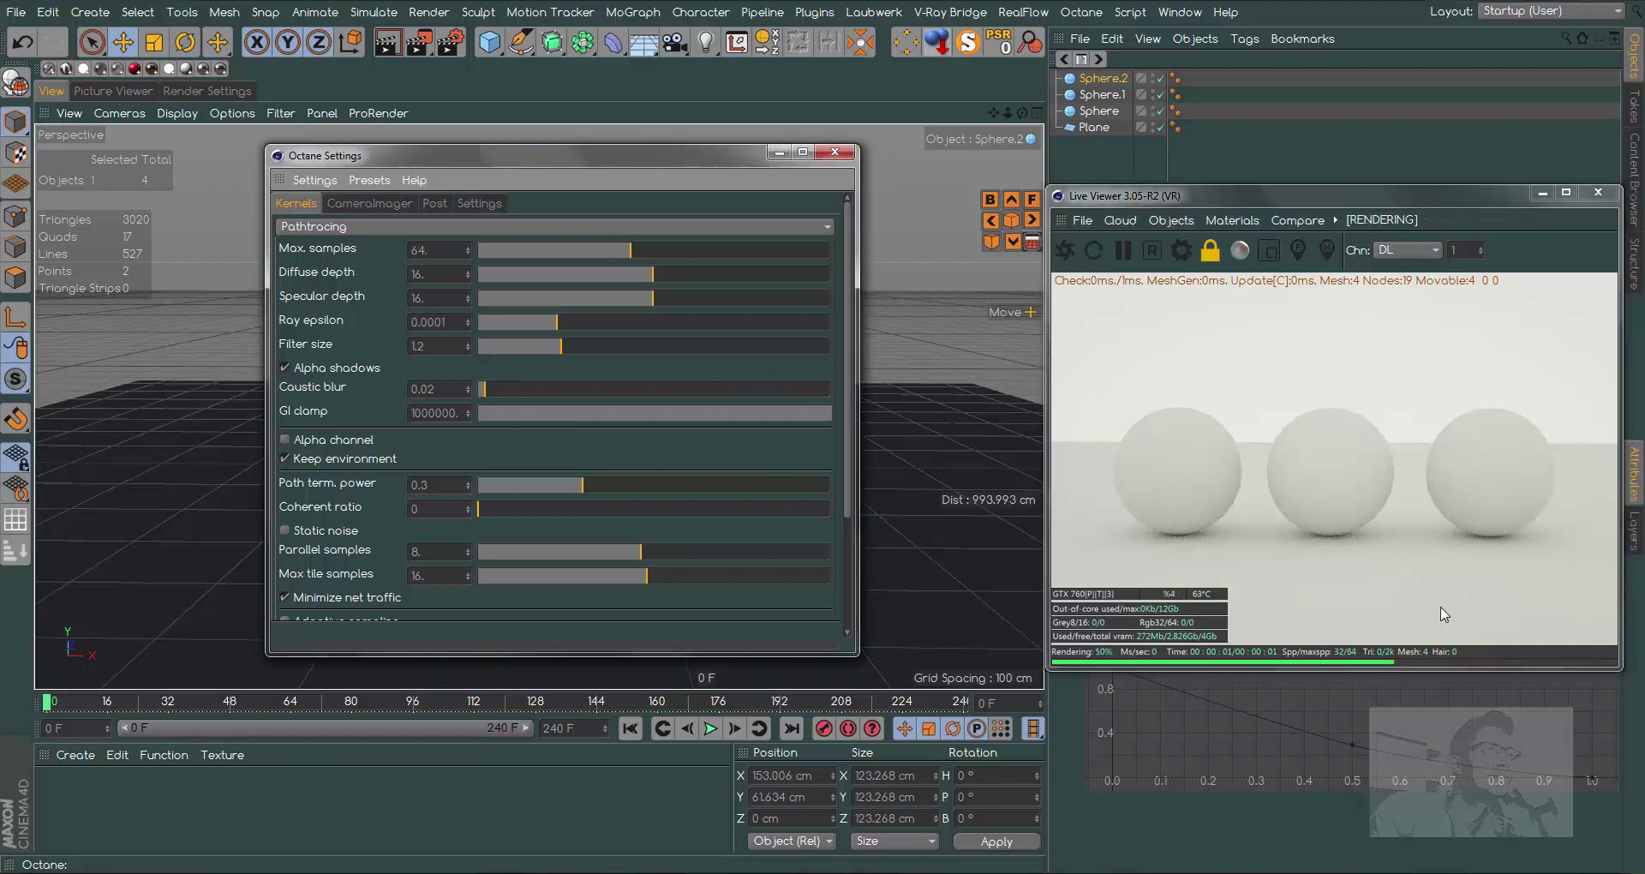
{"action": "left_click", "coordinate": [1094, 250]}
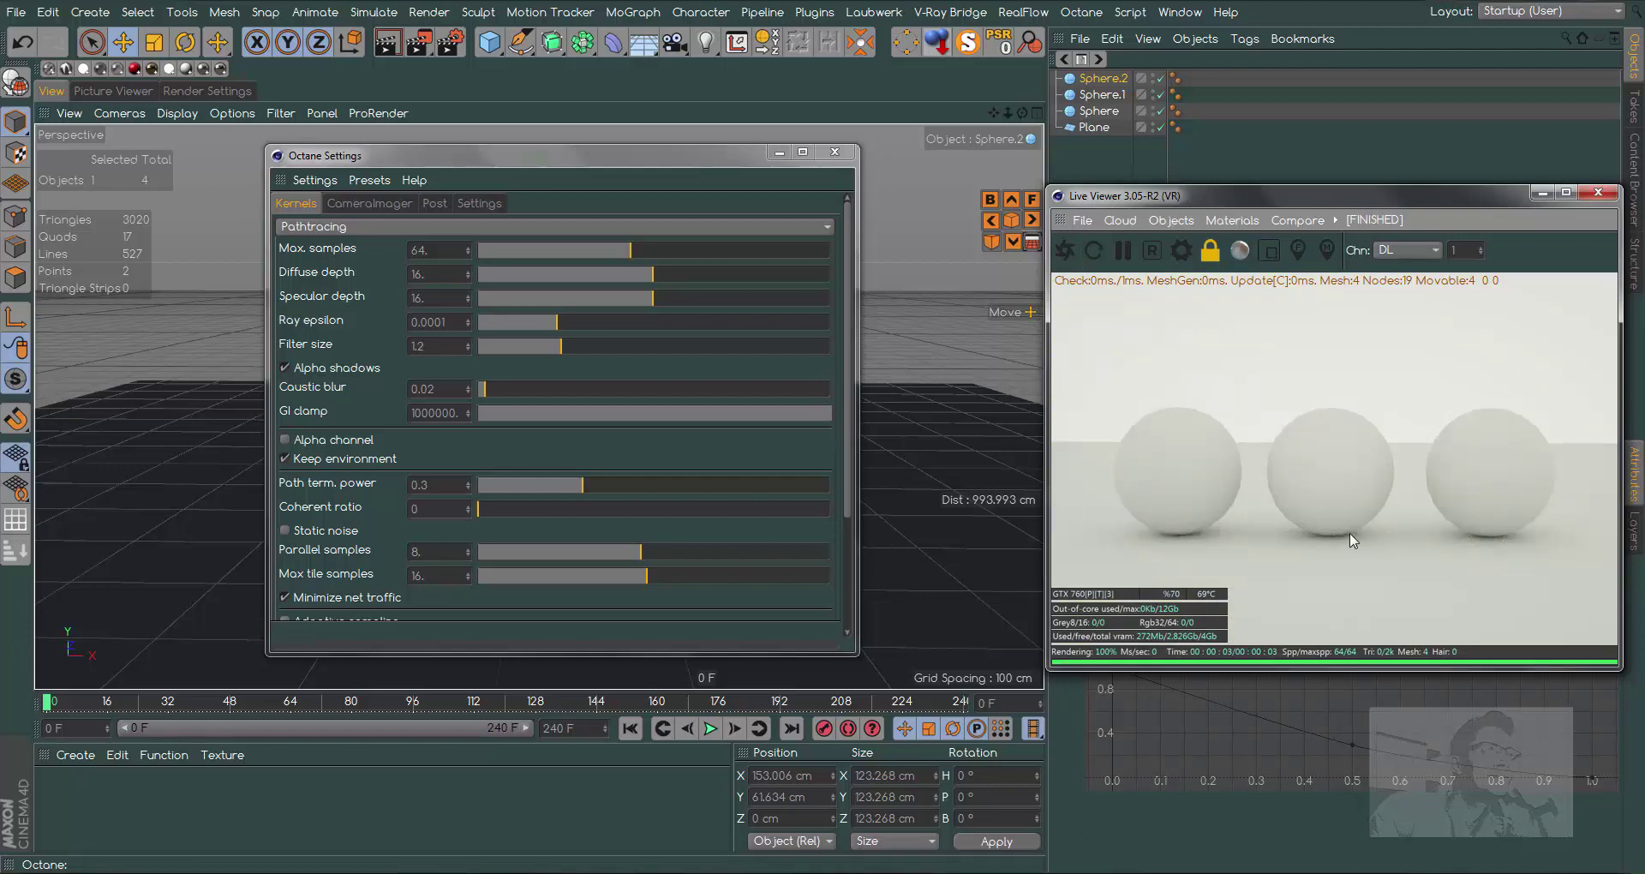
{"action": "double_click", "coordinate": [447, 249]}
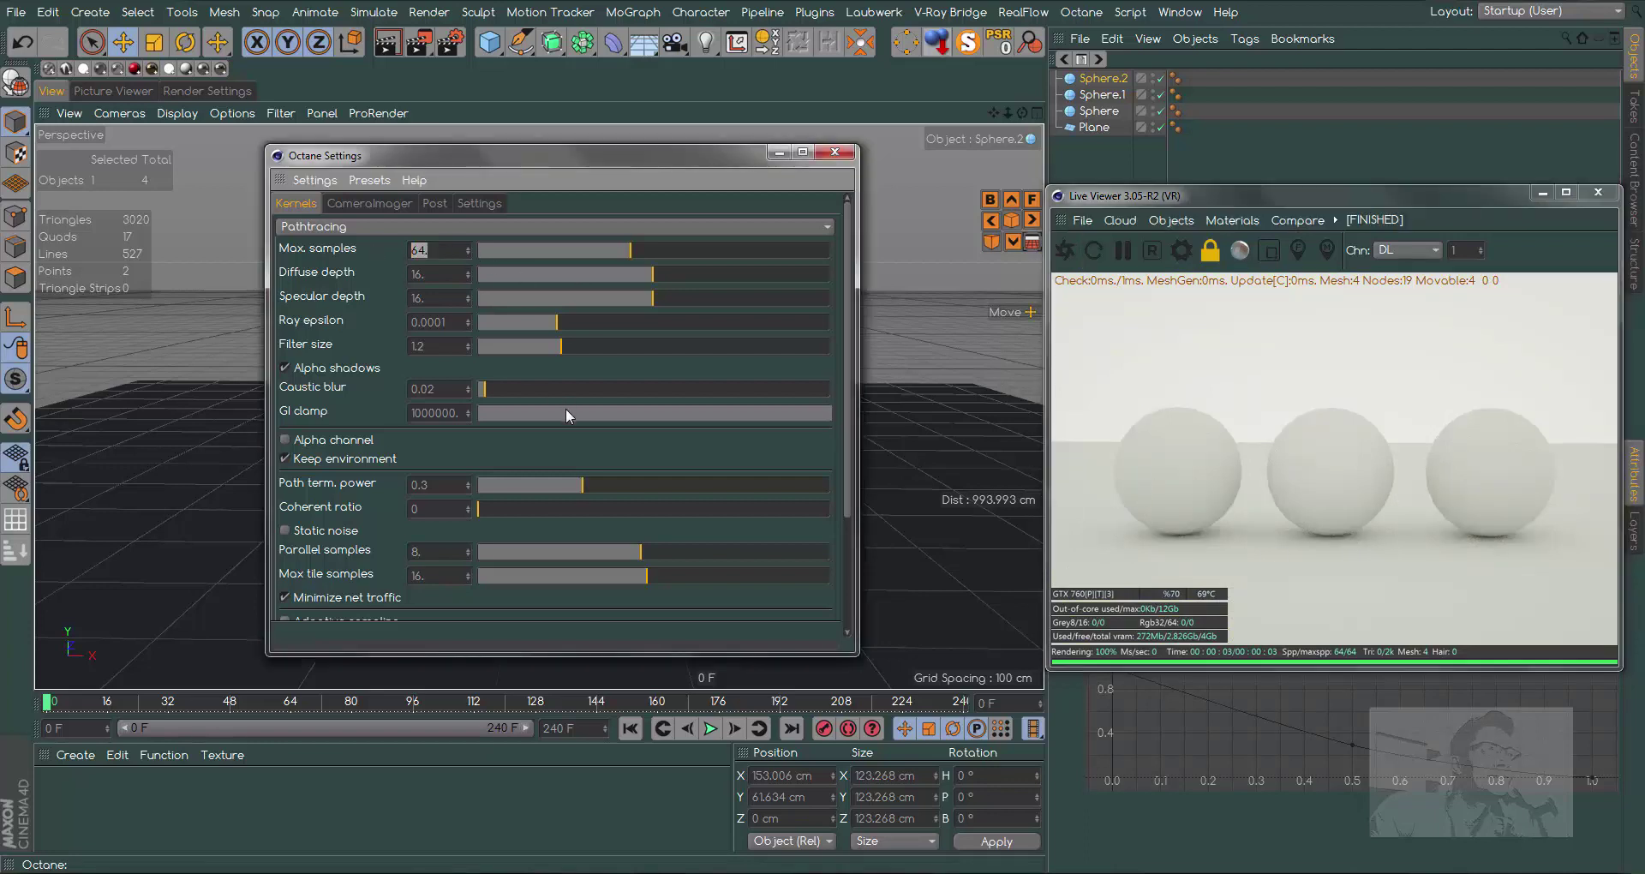
{"action": "type", "text": "128"}
{"action": "key", "text": "Return"}
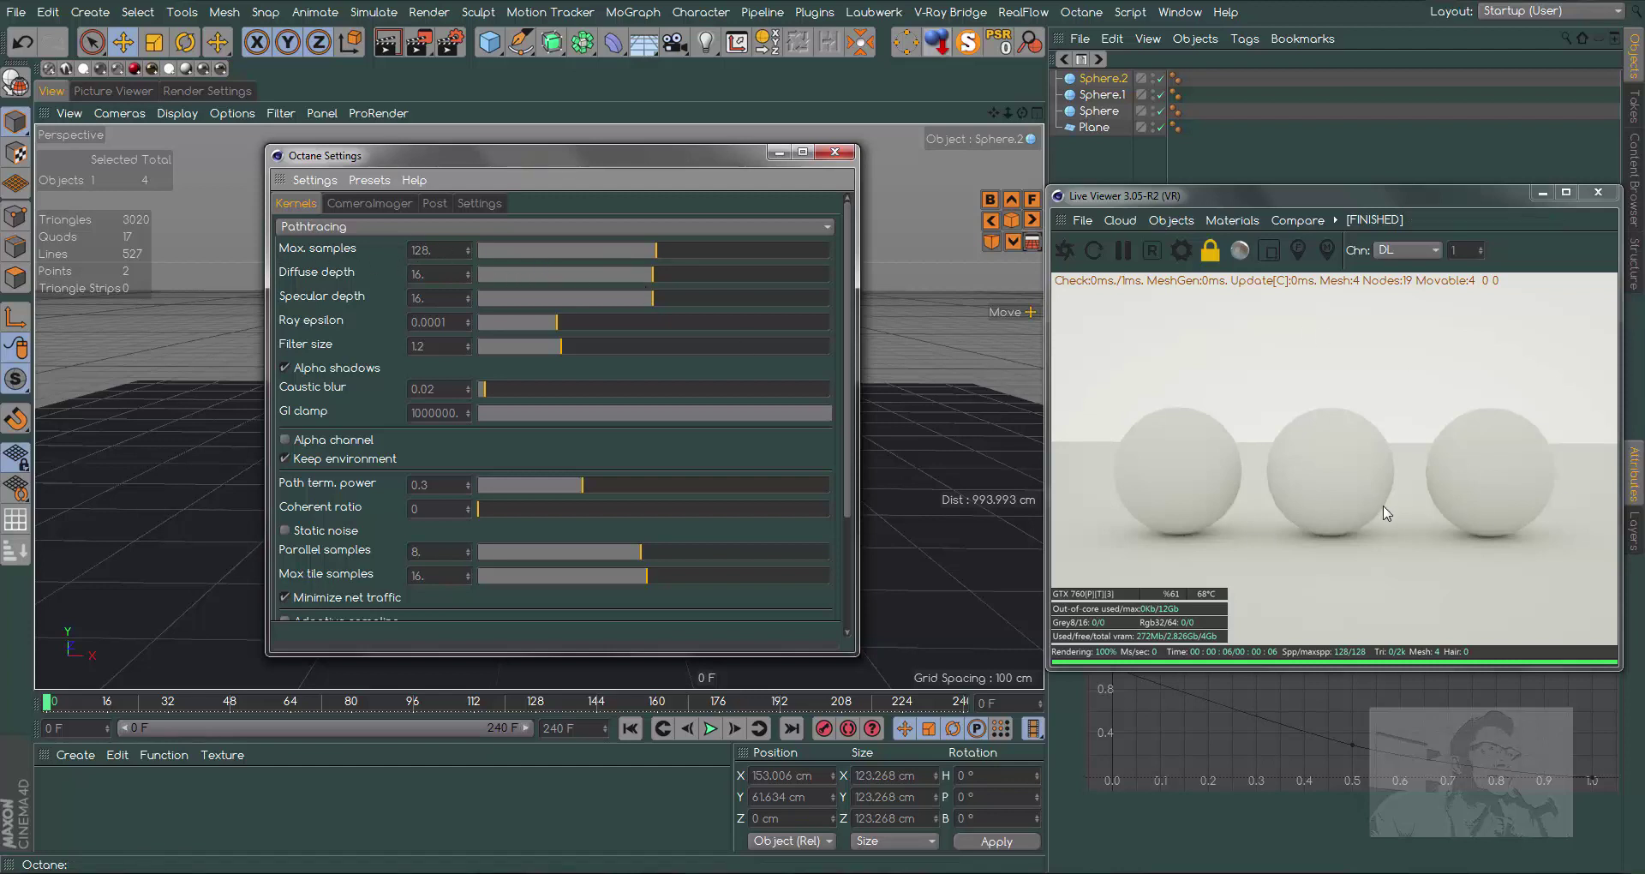
{"action": "mouse_move", "coordinate": [716, 152]}
{"action": "left_mouse_down"}
{"action": "mouse_move", "coordinate": [536, 332]}
{"action": "mouse_move", "coordinate": [461, 492]}
{"action": "left_mouse_up"}
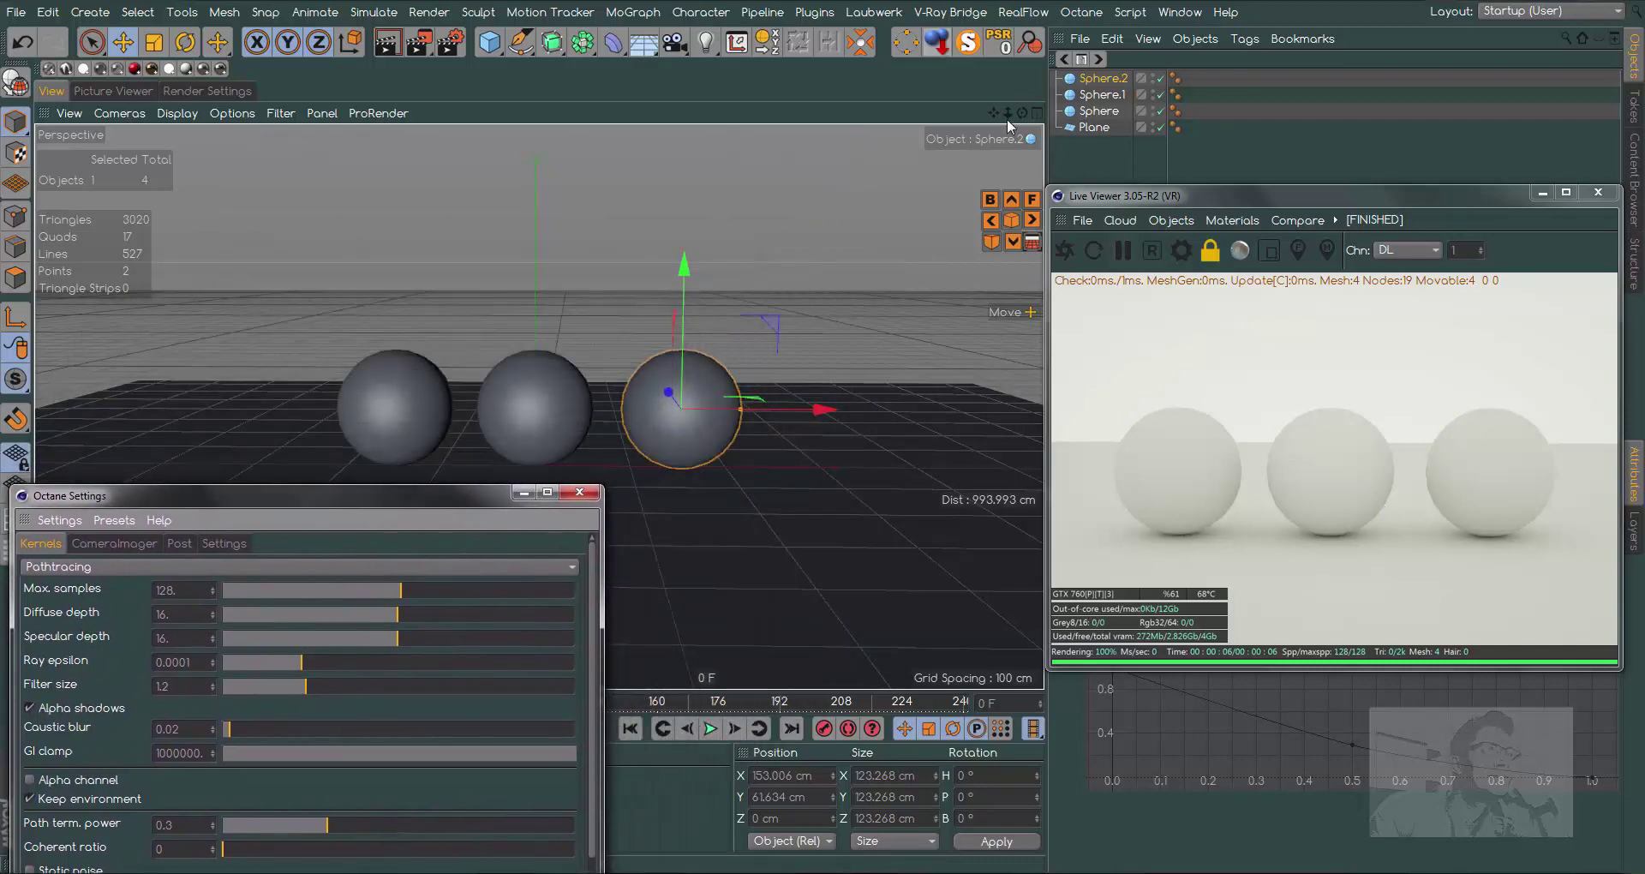
- Zoom the view in on the spheres, move the Live Viewer left, and select Sphere.1
{"action": "left_click_drag", "start_coordinate": [1007, 114], "coordinate": [1053, 120]}
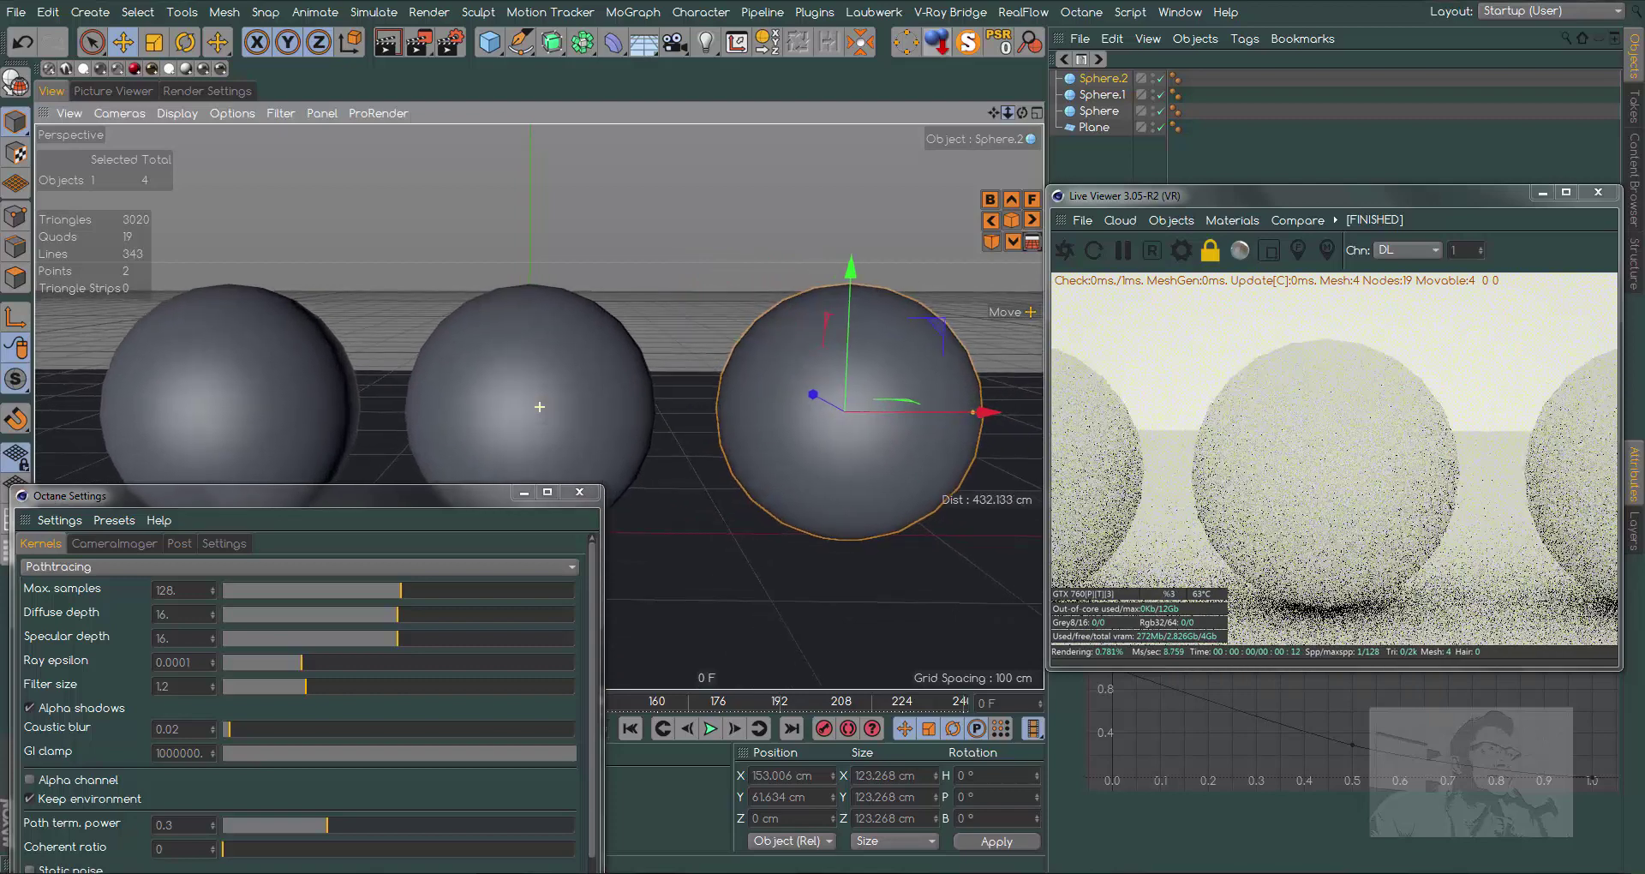
{"action": "mouse_move", "coordinate": [1207, 196]}
{"action": "left_mouse_down"}
{"action": "mouse_move", "coordinate": [1047, 223]}
{"action": "mouse_move", "coordinate": [330, 434]}
{"action": "left_mouse_up"}
{"action": "left_click", "coordinate": [1101, 95]}
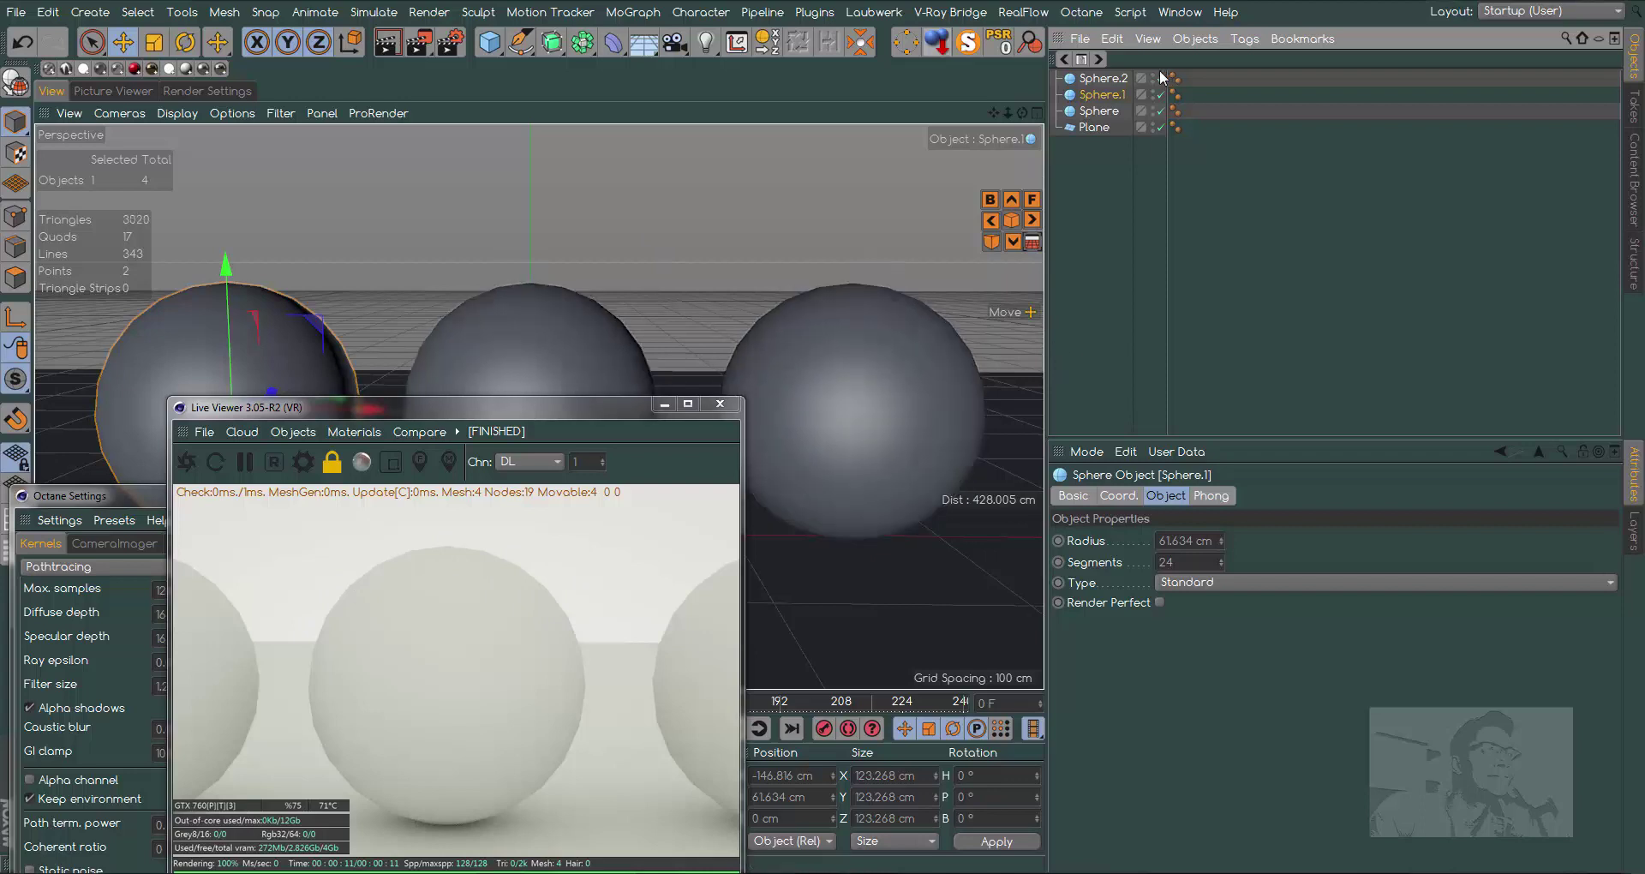
- Give Sphere, Sphere.1 and Sphere.2 Render Perfect and 80 segments, then move the viewer up-right
{"action": "left_click", "coordinate": [1106, 79]}
{"action": "left_click", "coordinate": [1106, 111], "text": "shift"}
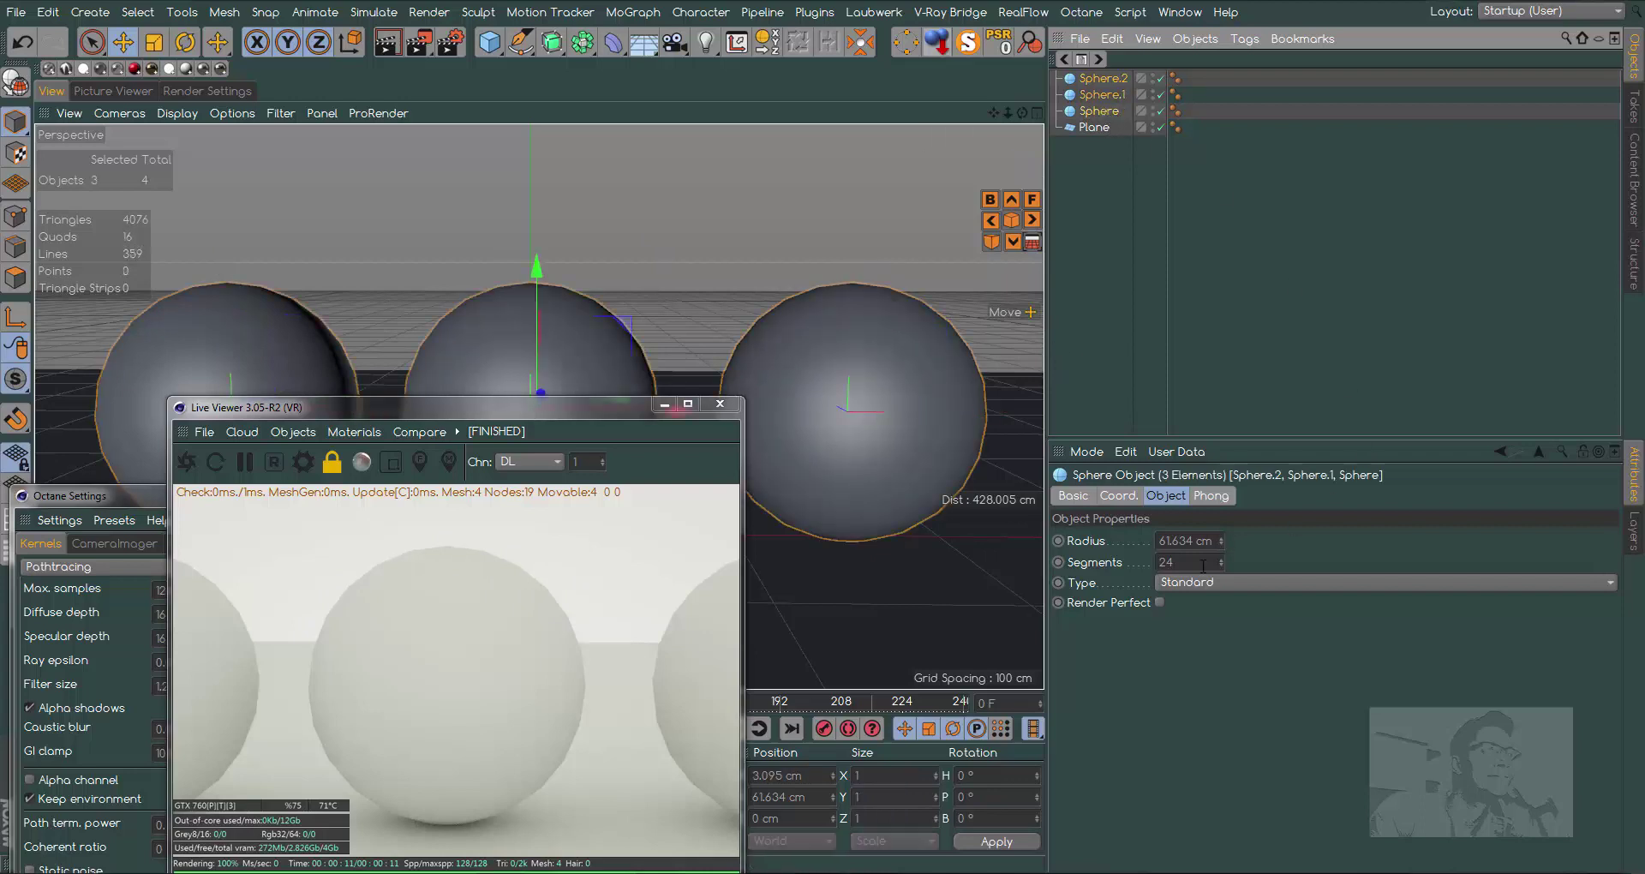
{"action": "left_click", "coordinate": [1161, 602]}
{"action": "left_click", "coordinate": [1173, 562]}
{"action": "type", "text": "80"}
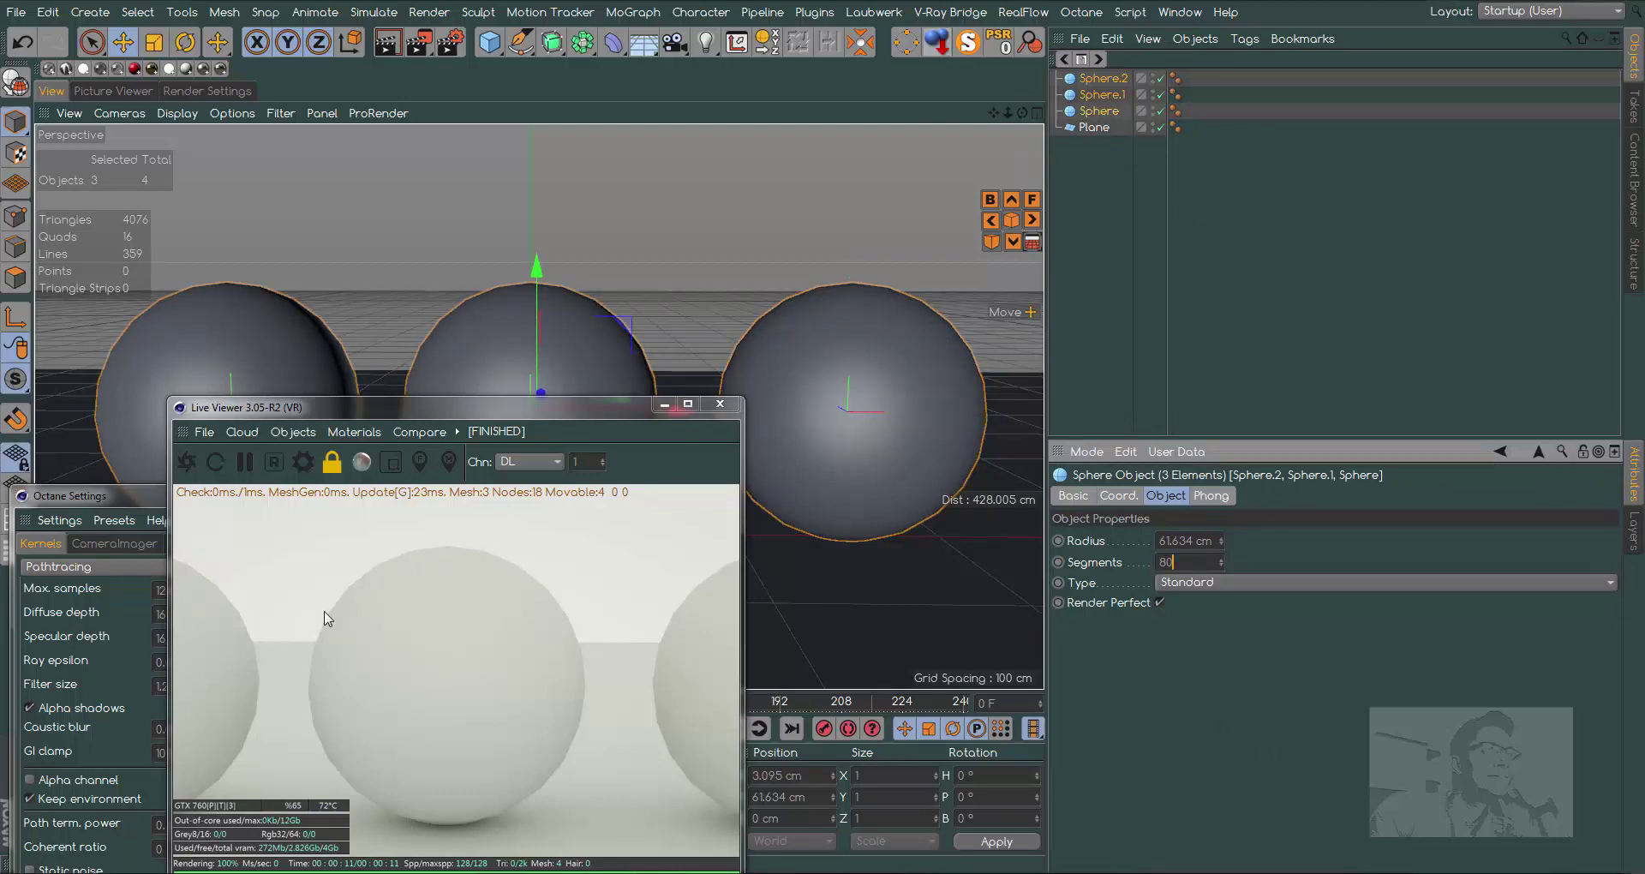
{"action": "key", "text": "Return"}
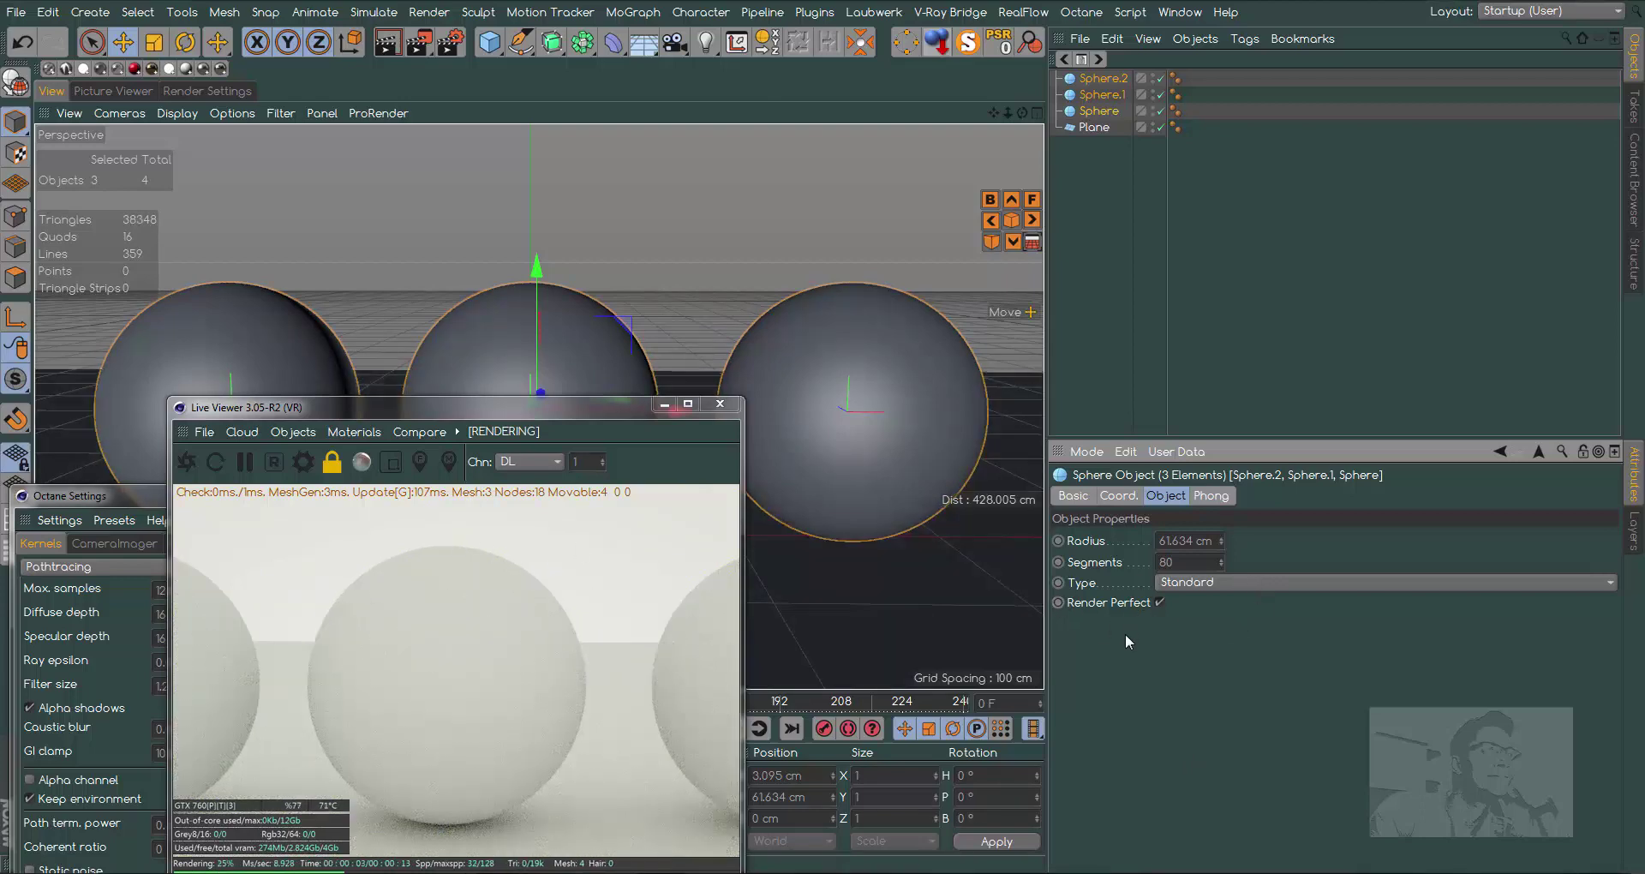
{"action": "mouse_move", "coordinate": [626, 411]}
{"action": "left_mouse_down"}
{"action": "mouse_move", "coordinate": [1467, 233]}
{"action": "mouse_move", "coordinate": [1481, 287]}
{"action": "left_mouse_up"}
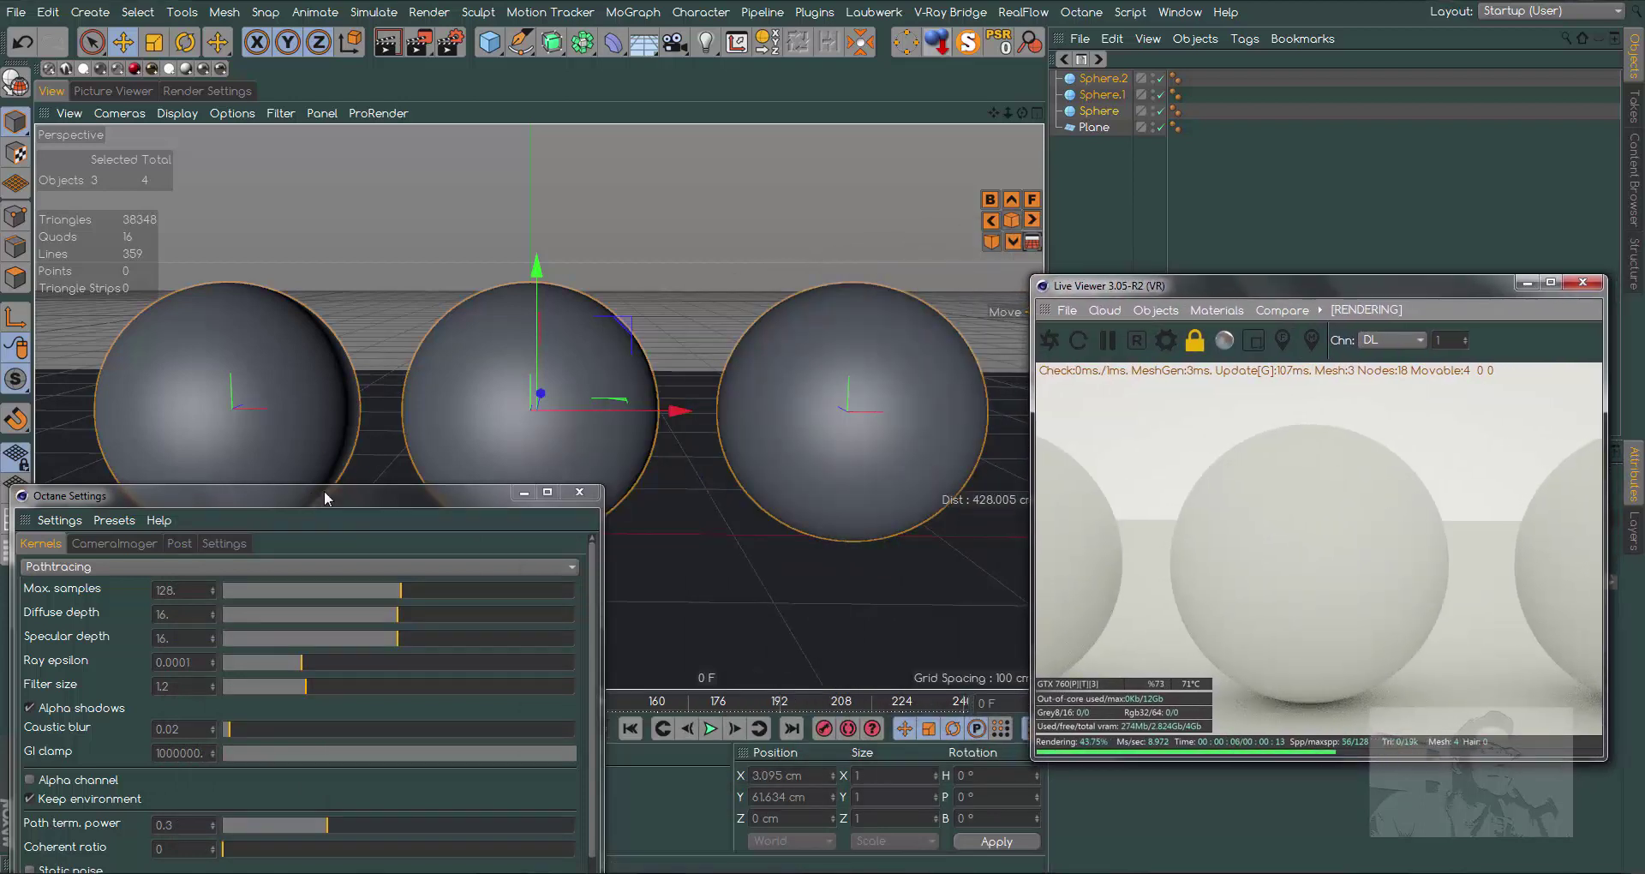
- Move Octane Settings onto the viewport and check CameraImager and the kernel list, keeping Pathtracing
{"action": "left_click_drag", "start_coordinate": [324, 496], "coordinate": [651, 326]}
{"action": "left_click", "coordinate": [492, 420]}
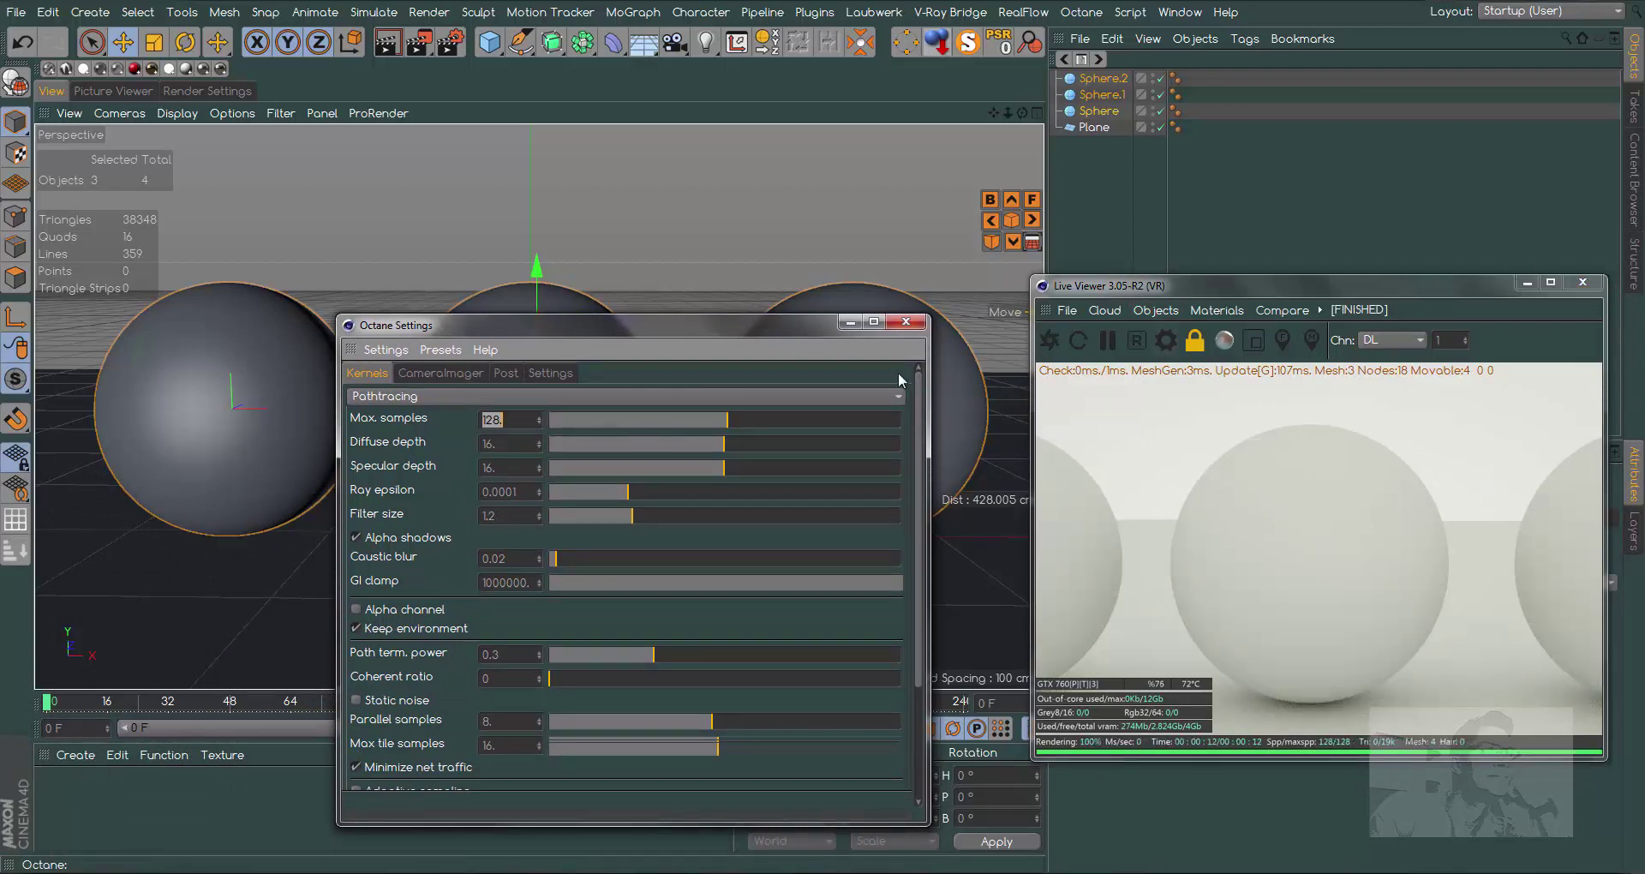
{"action": "left_click_drag", "start_coordinate": [799, 330], "coordinate": [721, 279]}
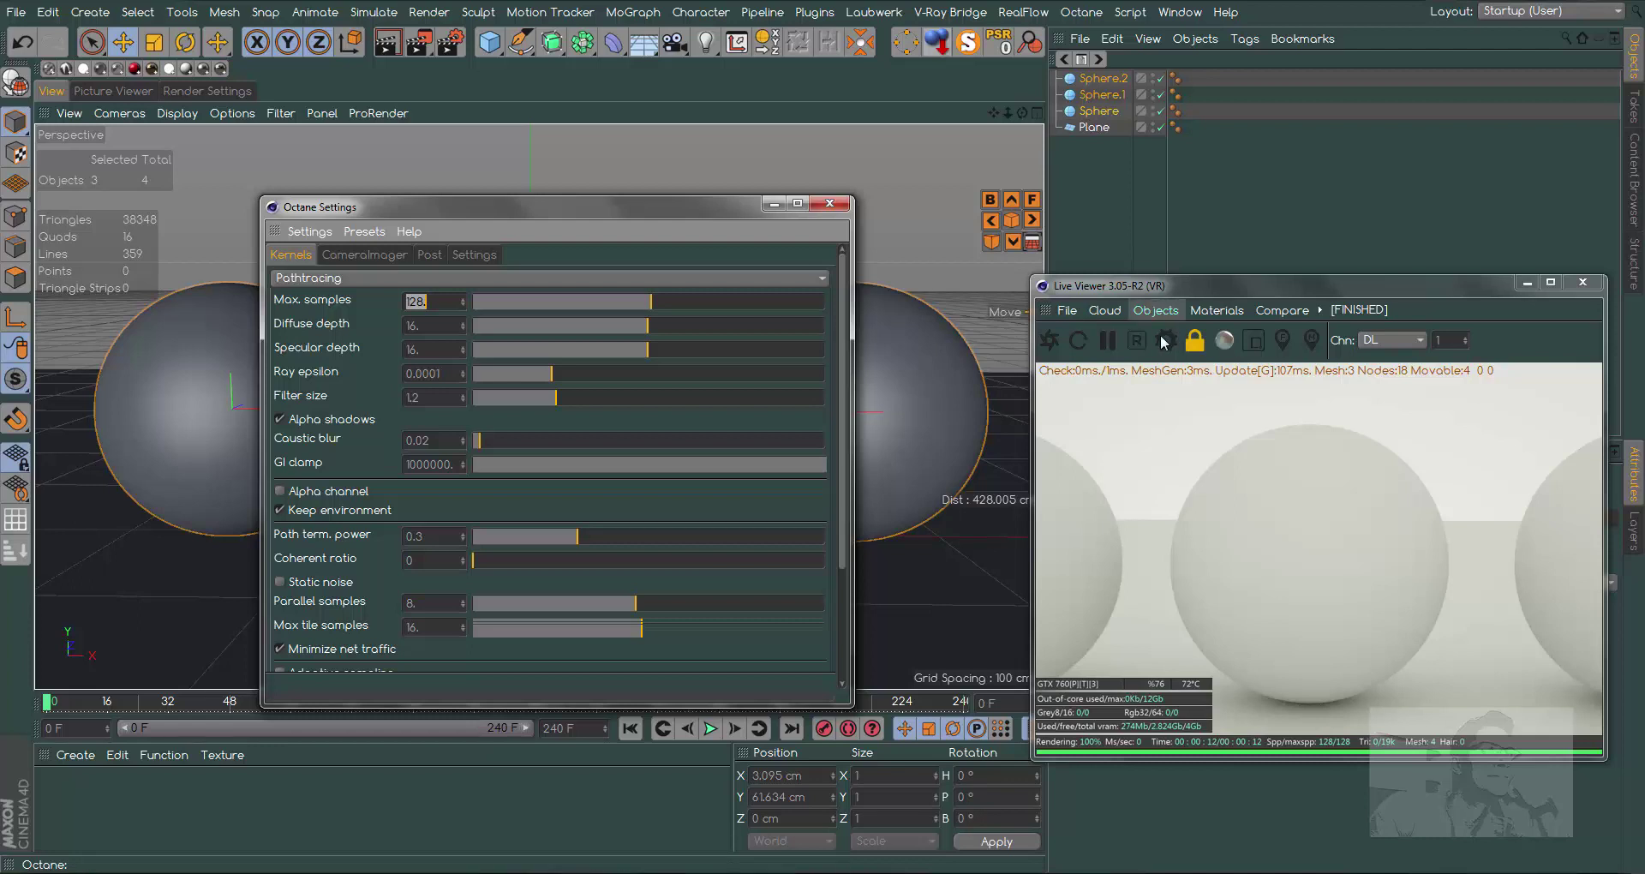
{"action": "left_click", "coordinate": [365, 255]}
{"action": "left_click", "coordinate": [291, 254]}
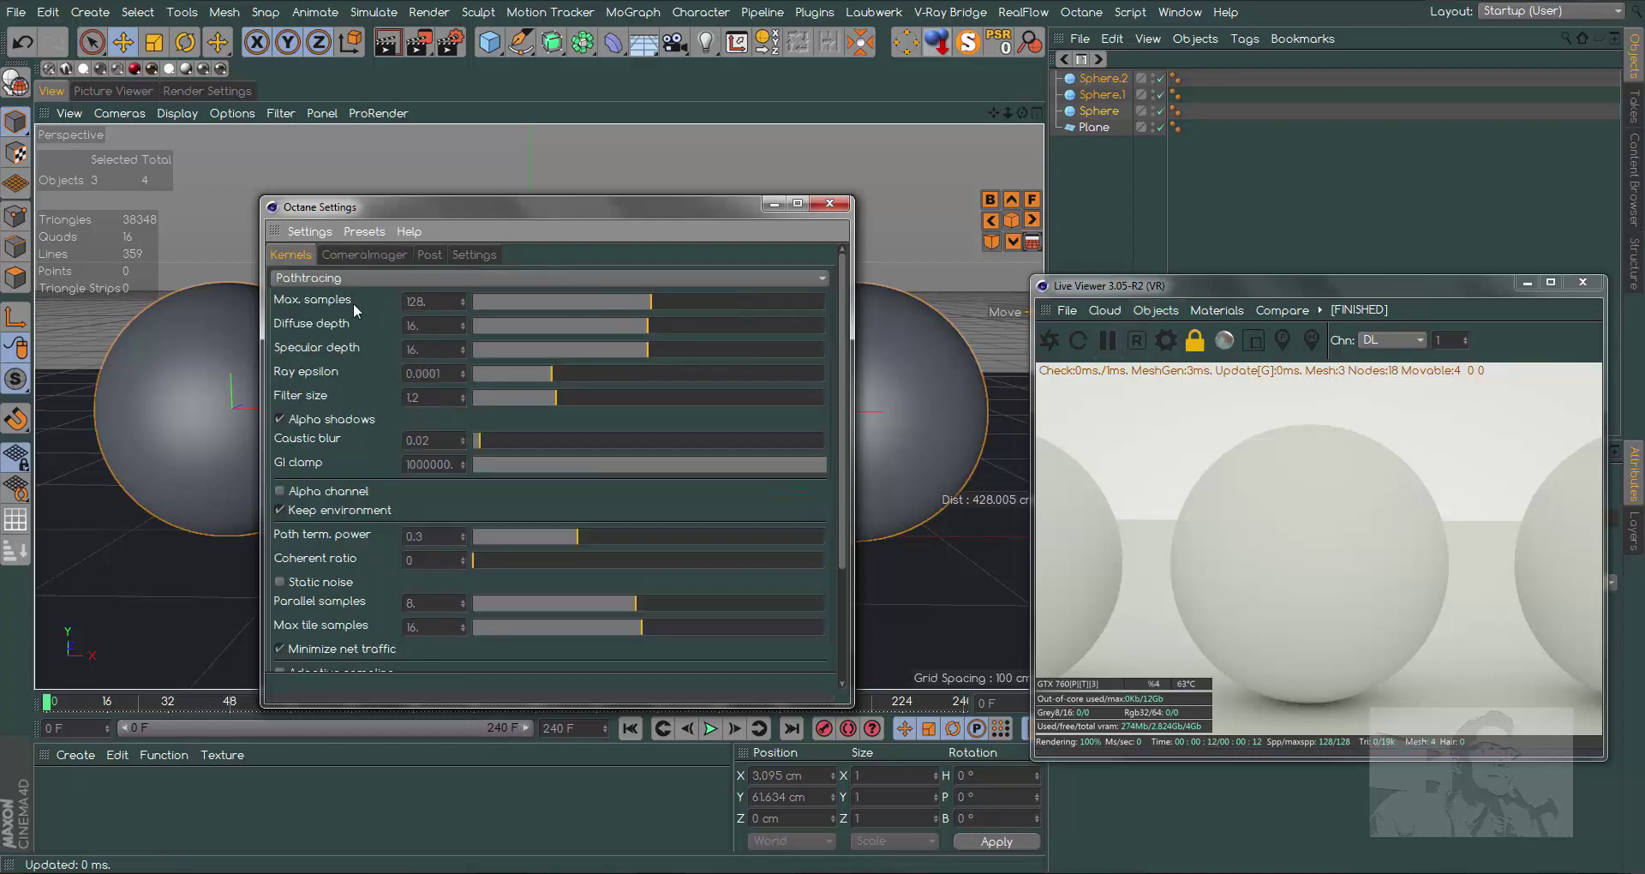
{"action": "left_click", "coordinate": [358, 278]}
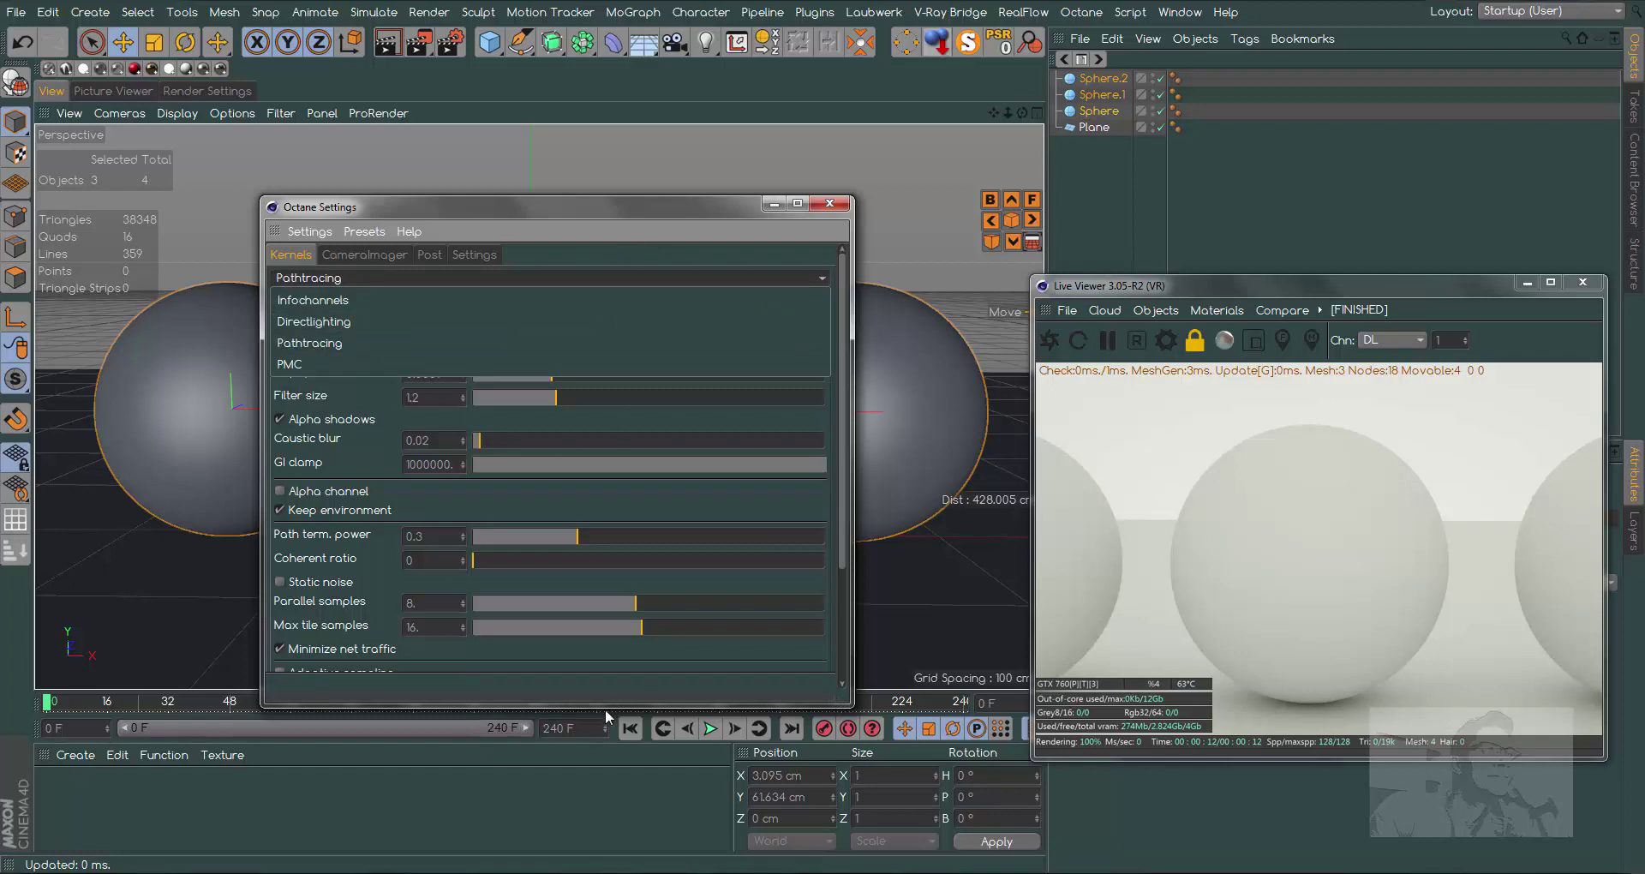
{"action": "left_click", "coordinate": [652, 206]}
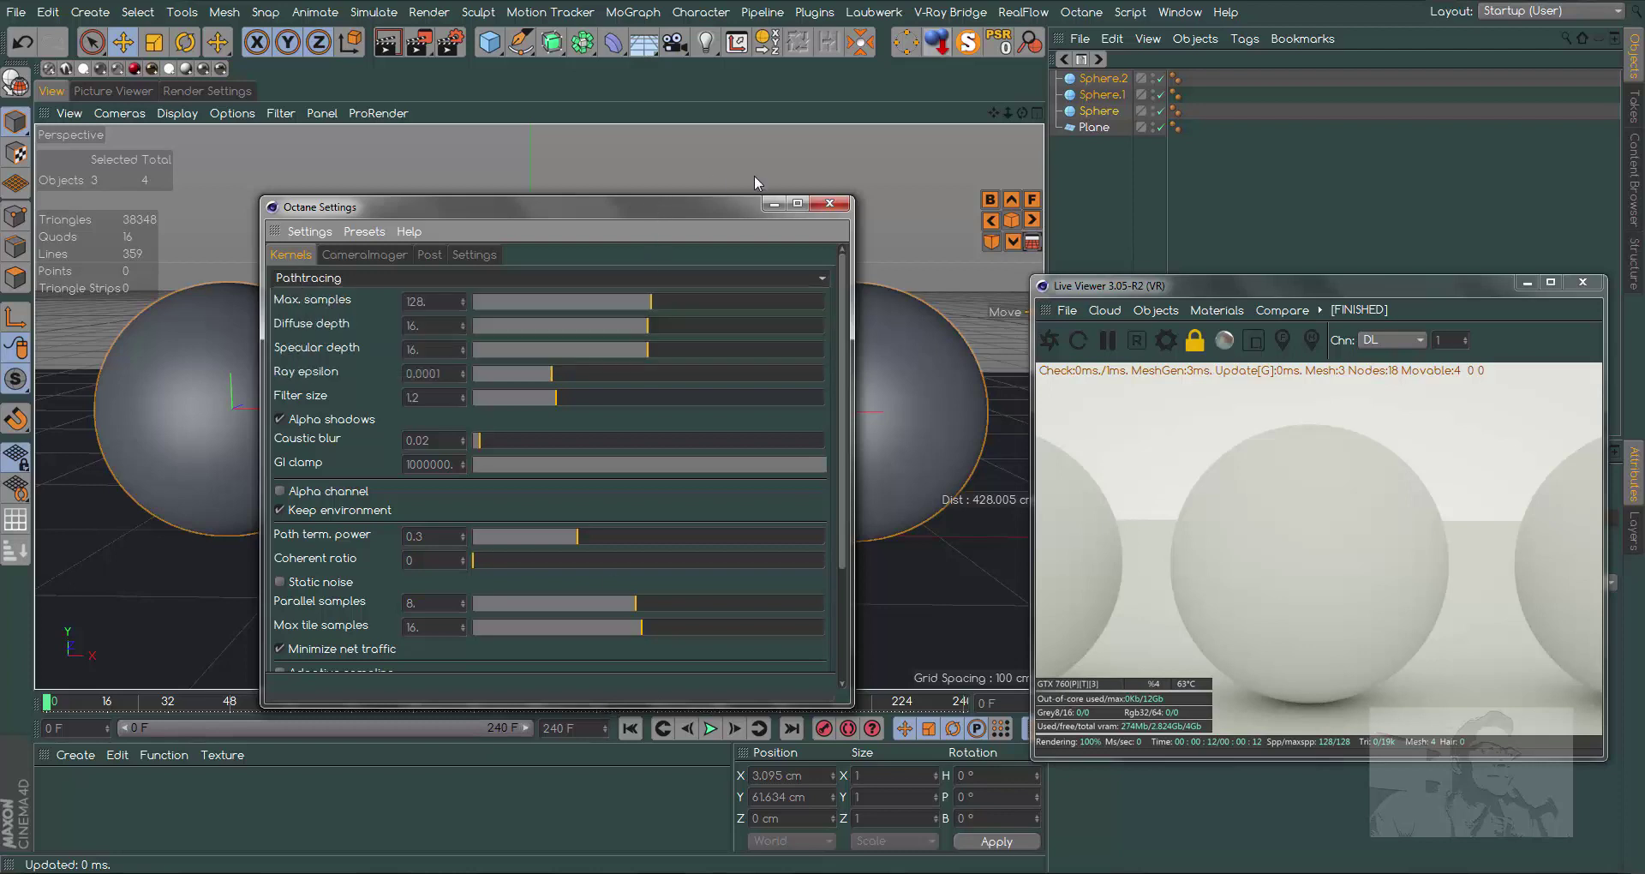
- Enlarge Octane Settings to reveal Adaptive sampling, then show the Render Settings output page
{"action": "left_click_drag", "start_coordinate": [676, 207], "coordinate": [793, 151]}
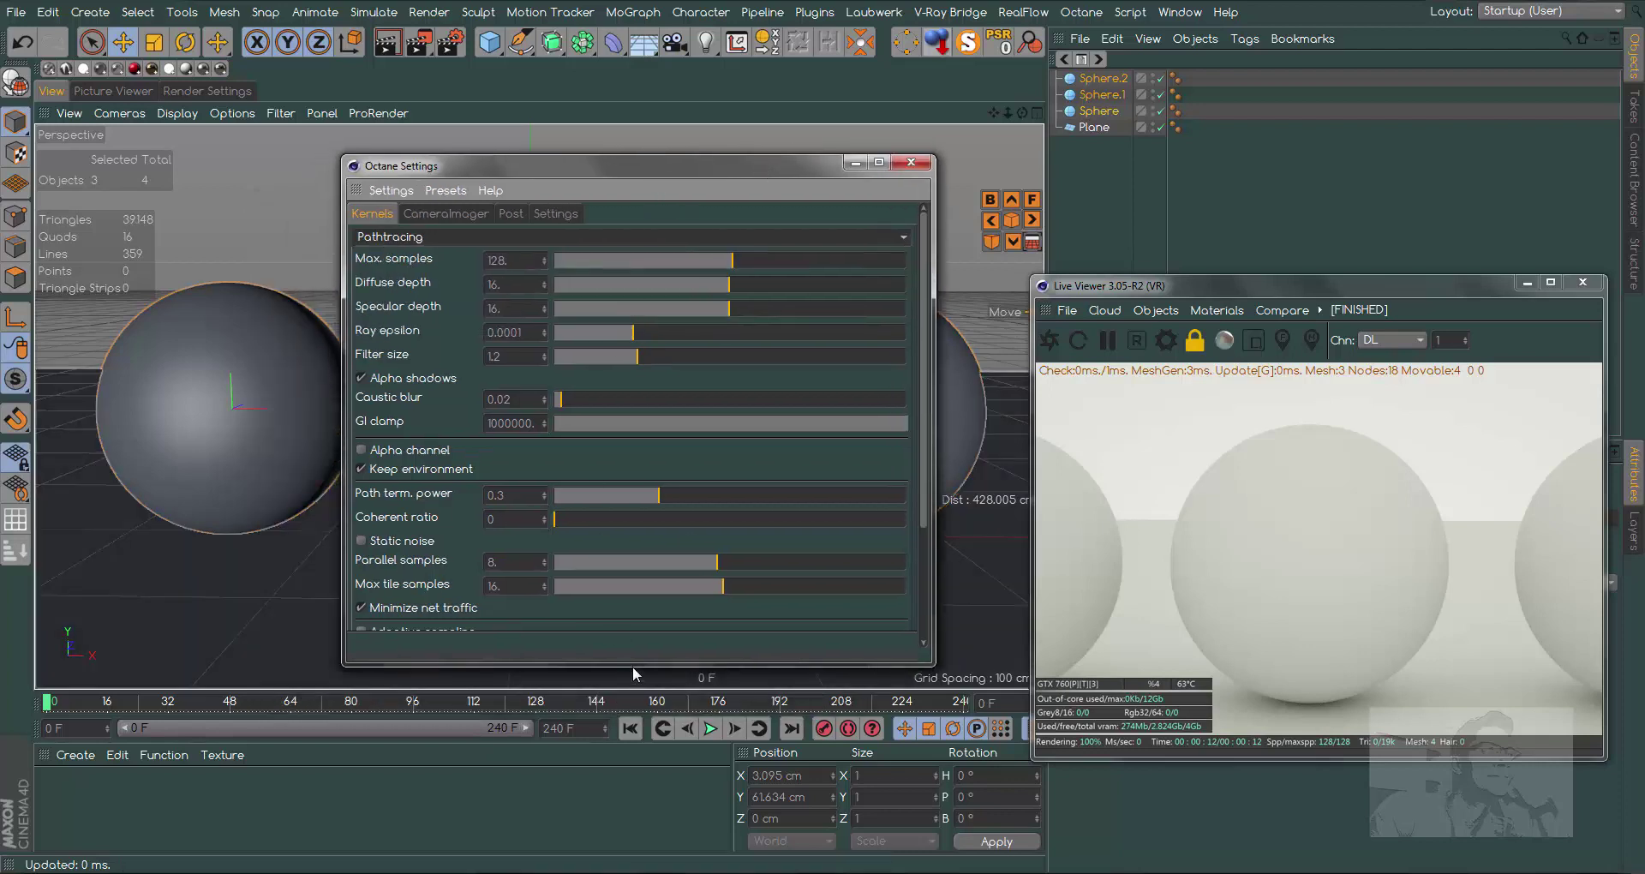
{"action": "mouse_move", "coordinate": [632, 666]}
{"action": "left_mouse_down"}
{"action": "mouse_move", "coordinate": [601, 818]}
{"action": "mouse_move", "coordinate": [601, 799]}
{"action": "left_mouse_up"}
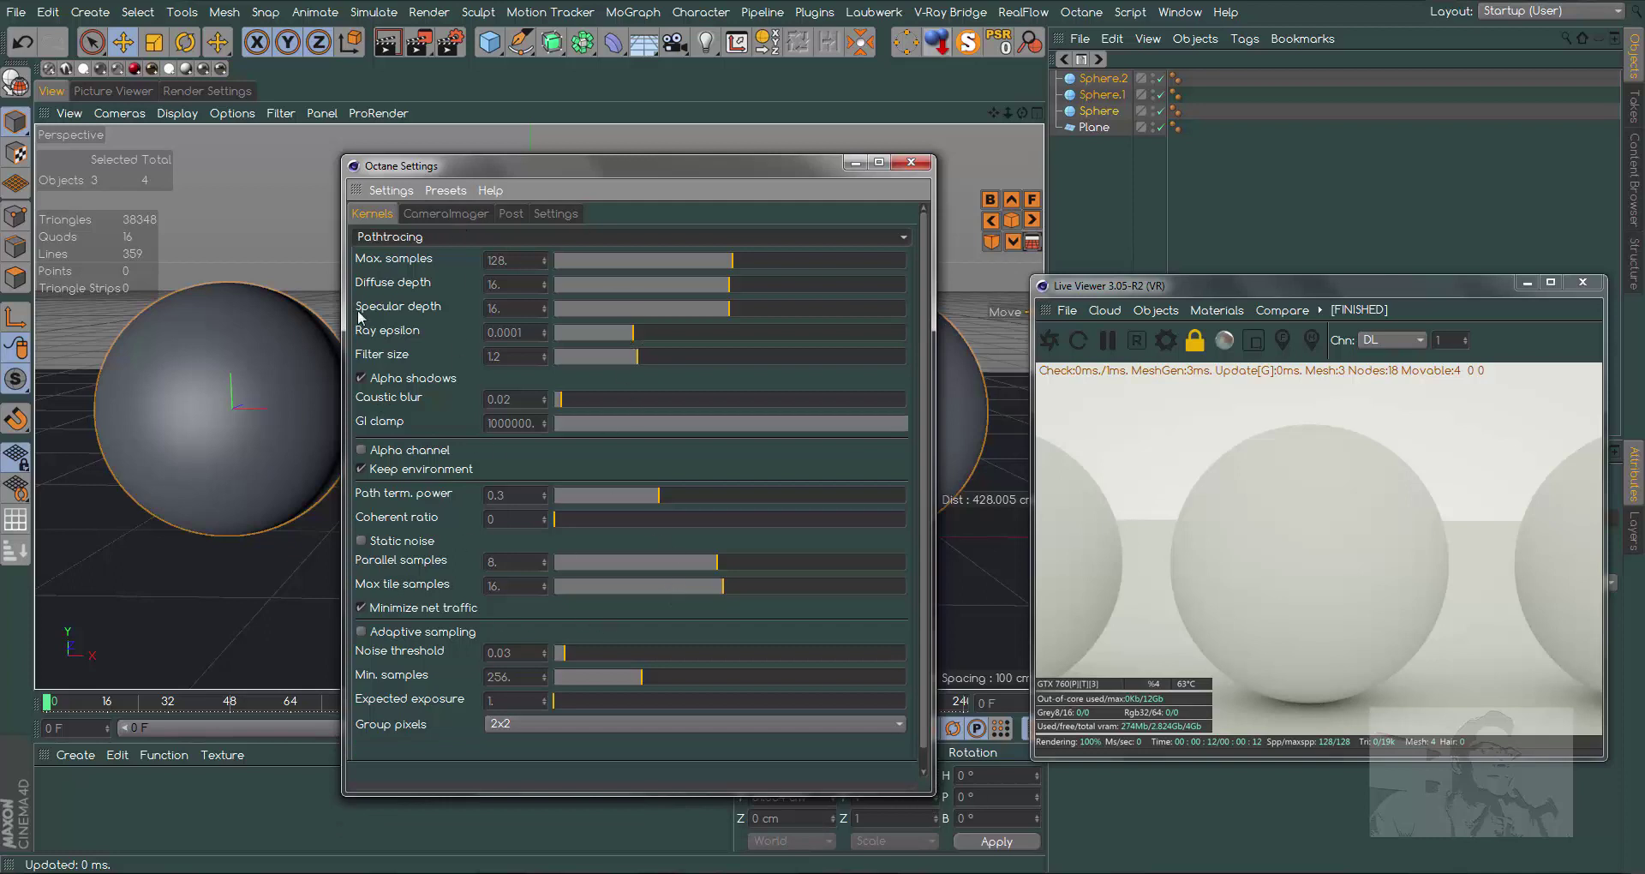
{"action": "left_click", "coordinate": [202, 89]}
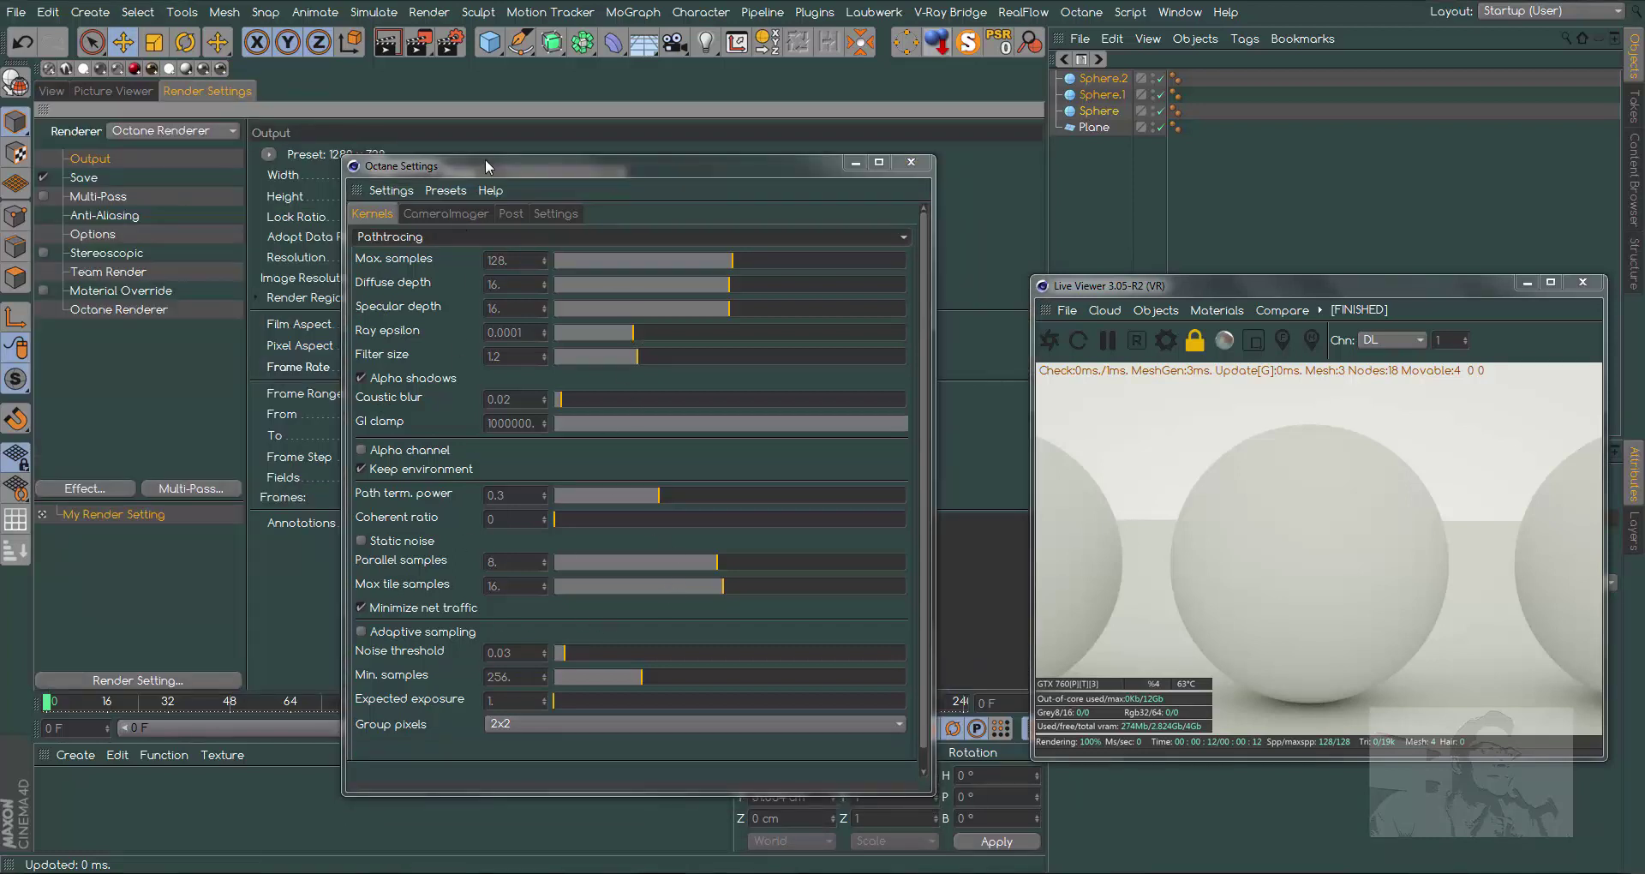
- Enable Octane's Overwrite kernel Settings in Render Settings, exposing Direct Lighting with GI_AMBIENT_OCCLUSION and 128 max samples
{"action": "left_click_drag", "start_coordinate": [485, 157], "coordinate": [869, 164]}
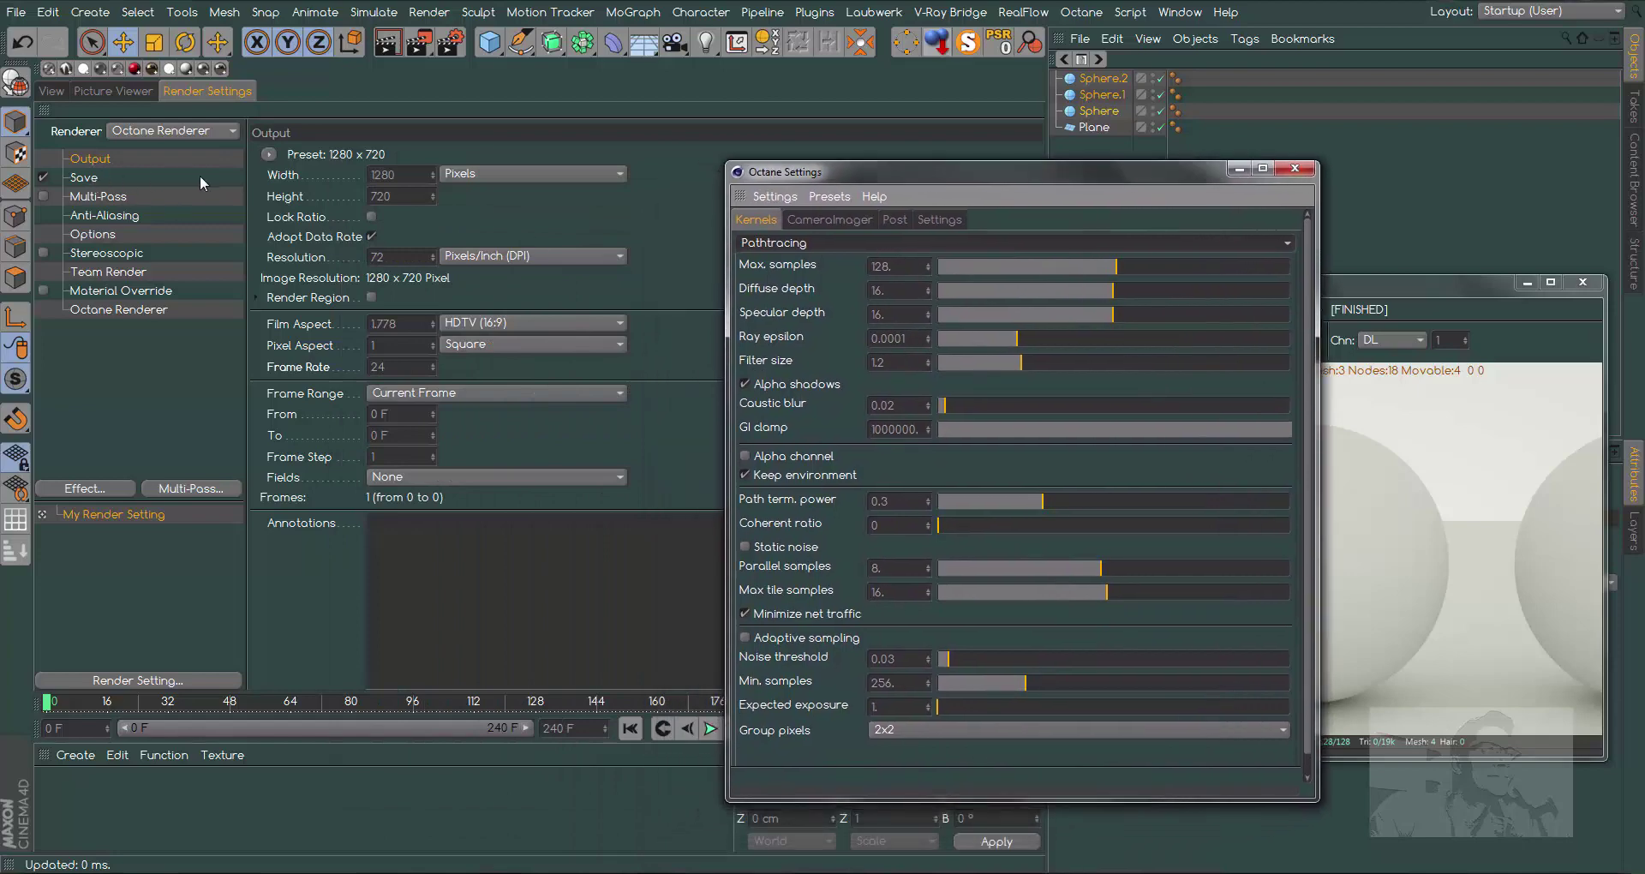
{"action": "left_click", "coordinate": [142, 91]}
{"action": "left_click", "coordinate": [51, 91]}
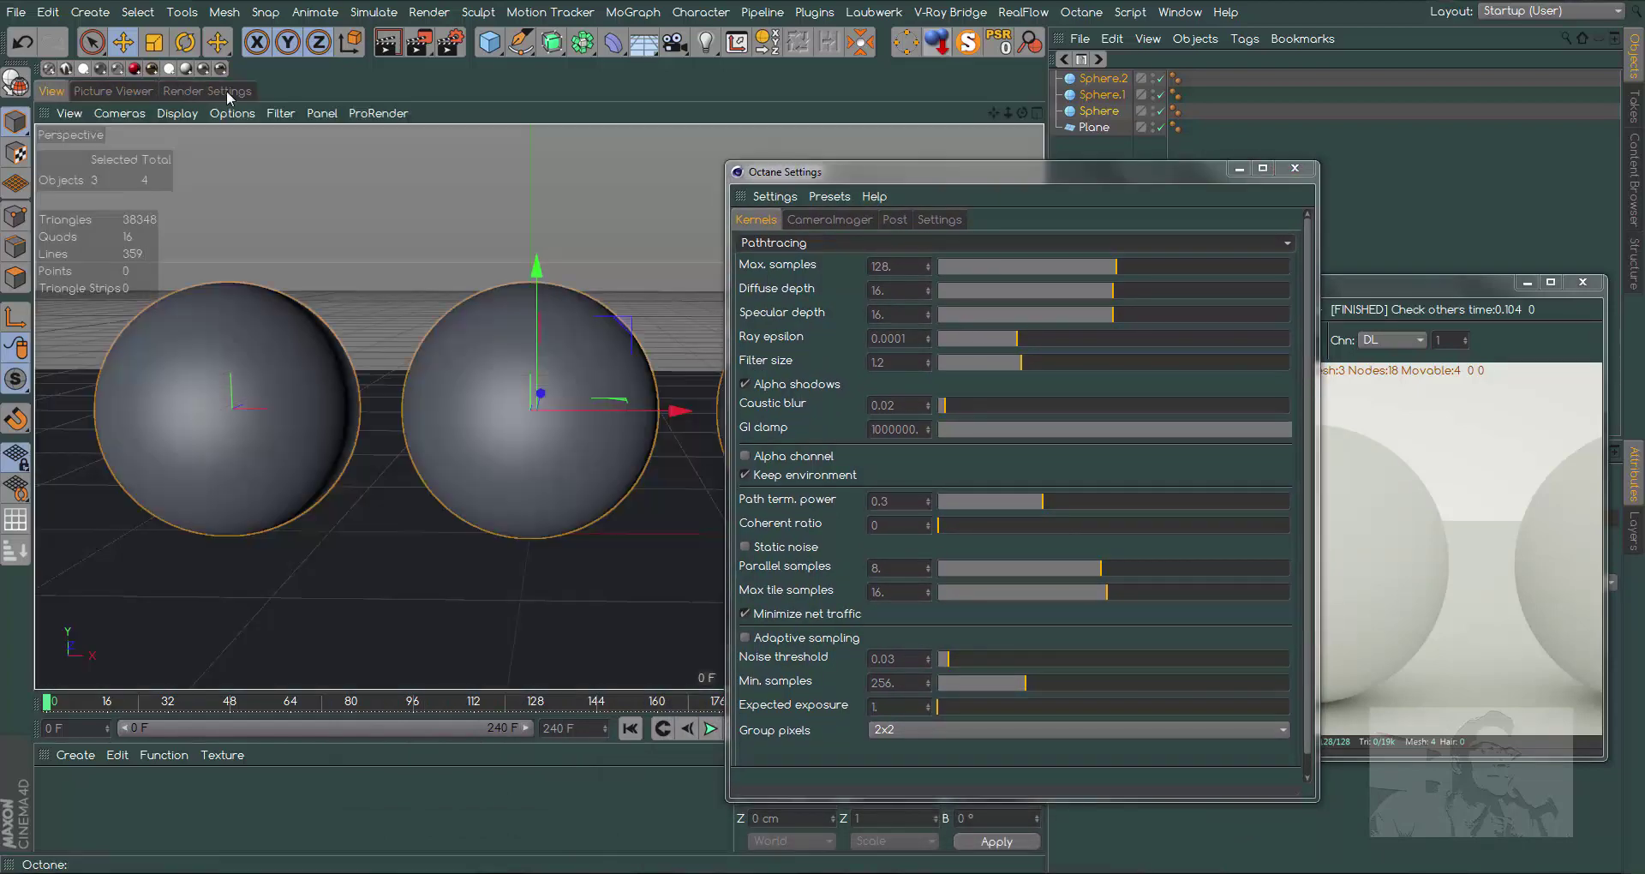
{"action": "left_click", "coordinate": [226, 90]}
{"action": "left_click", "coordinate": [127, 312]}
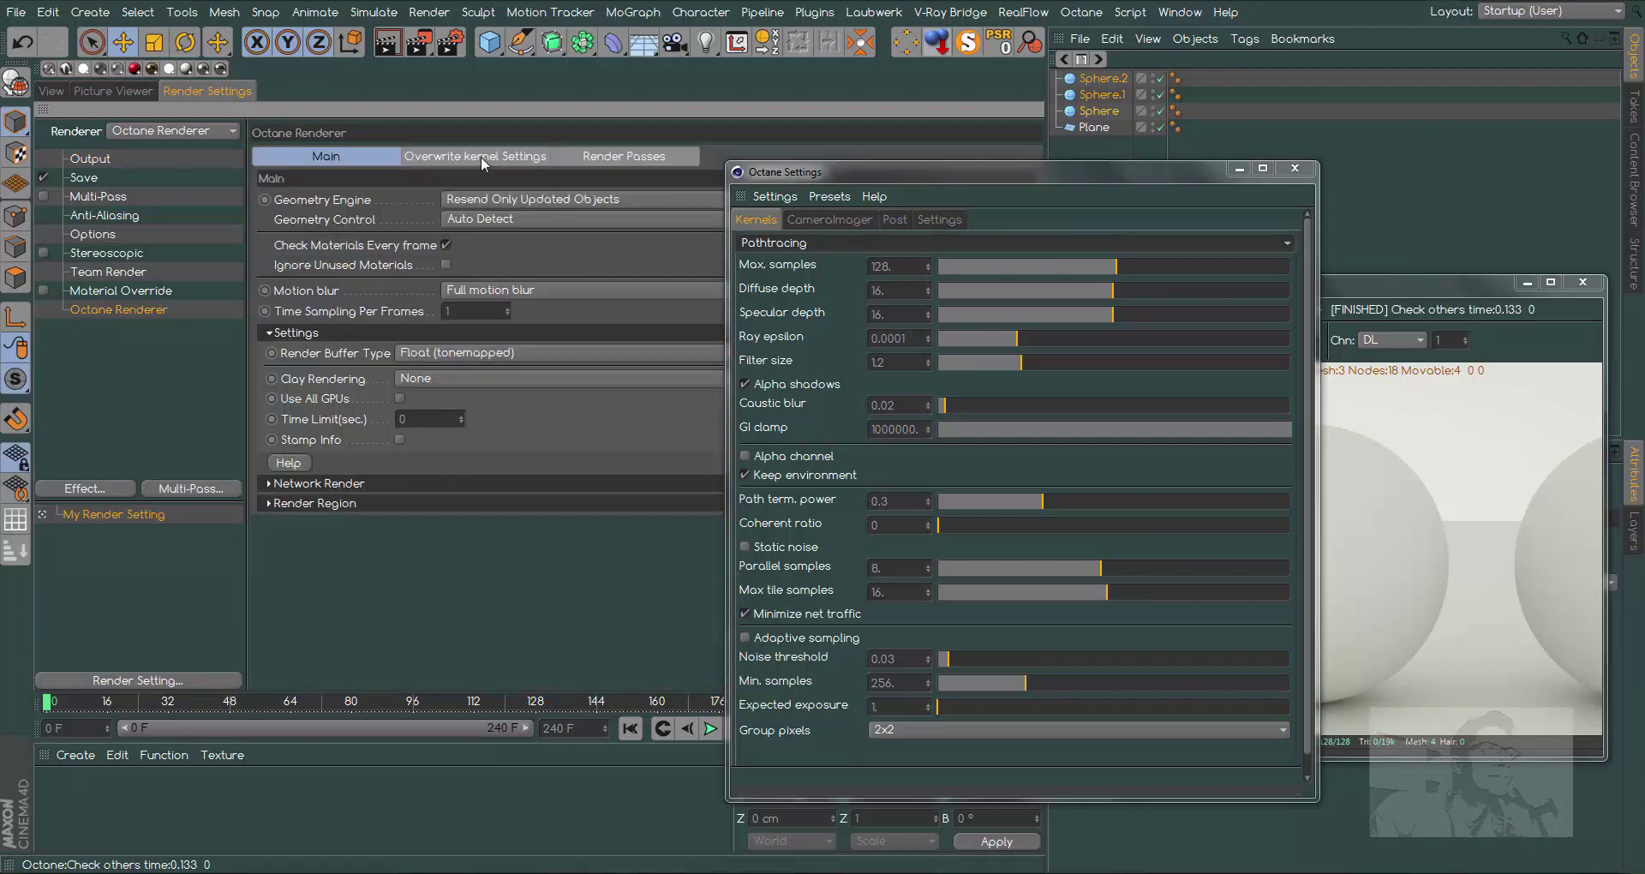
{"action": "left_click", "coordinate": [480, 156]}
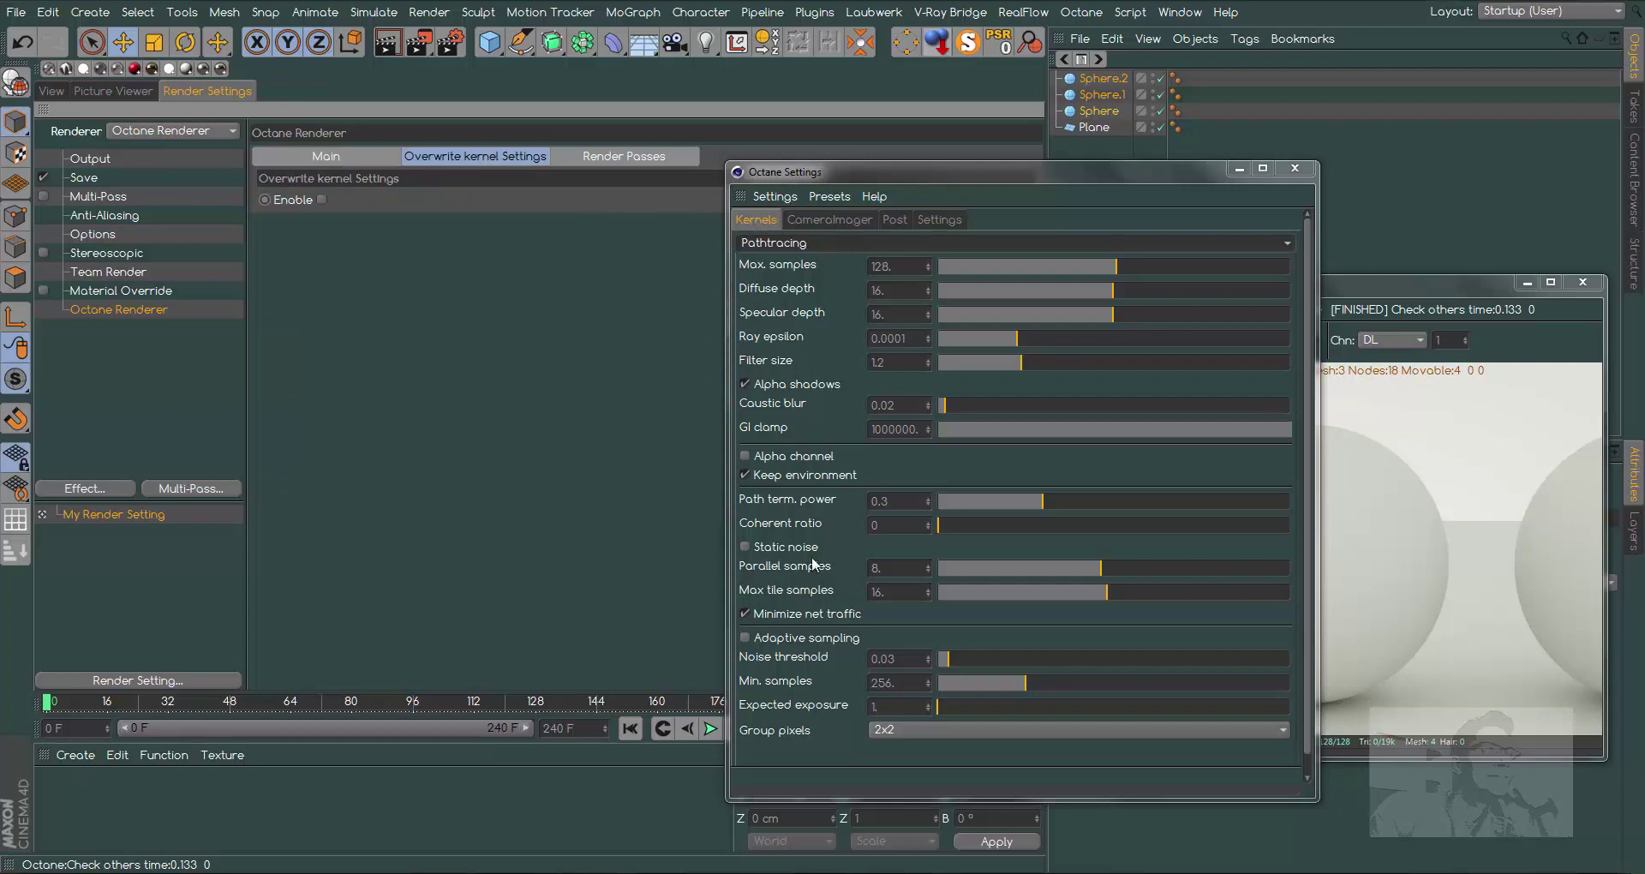
{"action": "left_click_drag", "start_coordinate": [1114, 165], "coordinate": [718, 300]}
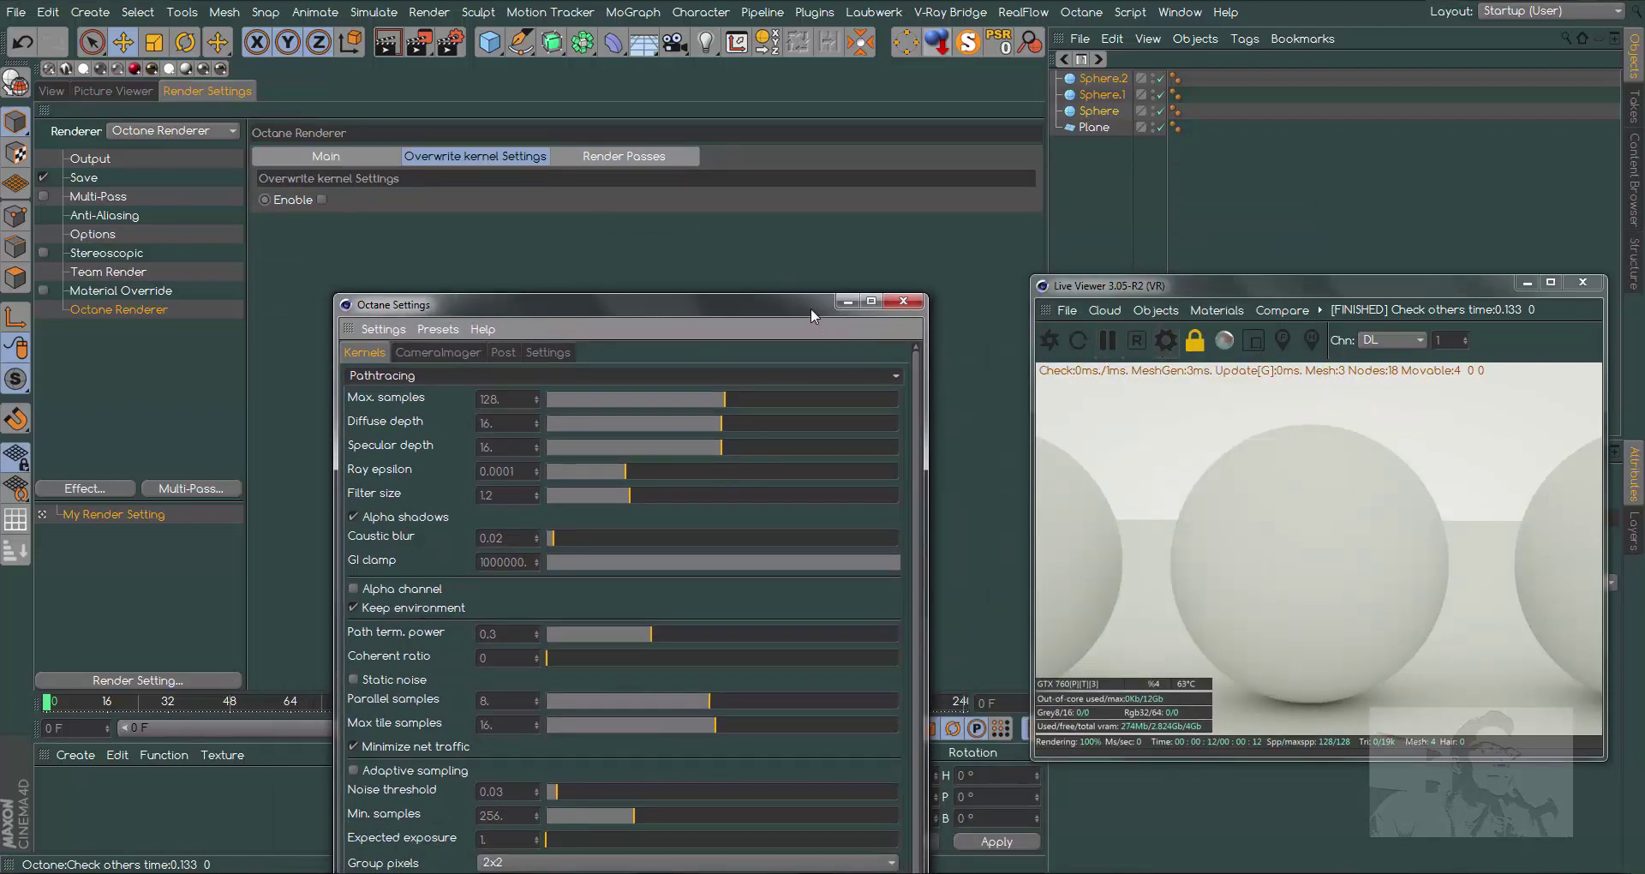
{"action": "left_click_drag", "start_coordinate": [810, 306], "coordinate": [1325, 174]}
{"action": "left_click", "coordinate": [322, 199]}
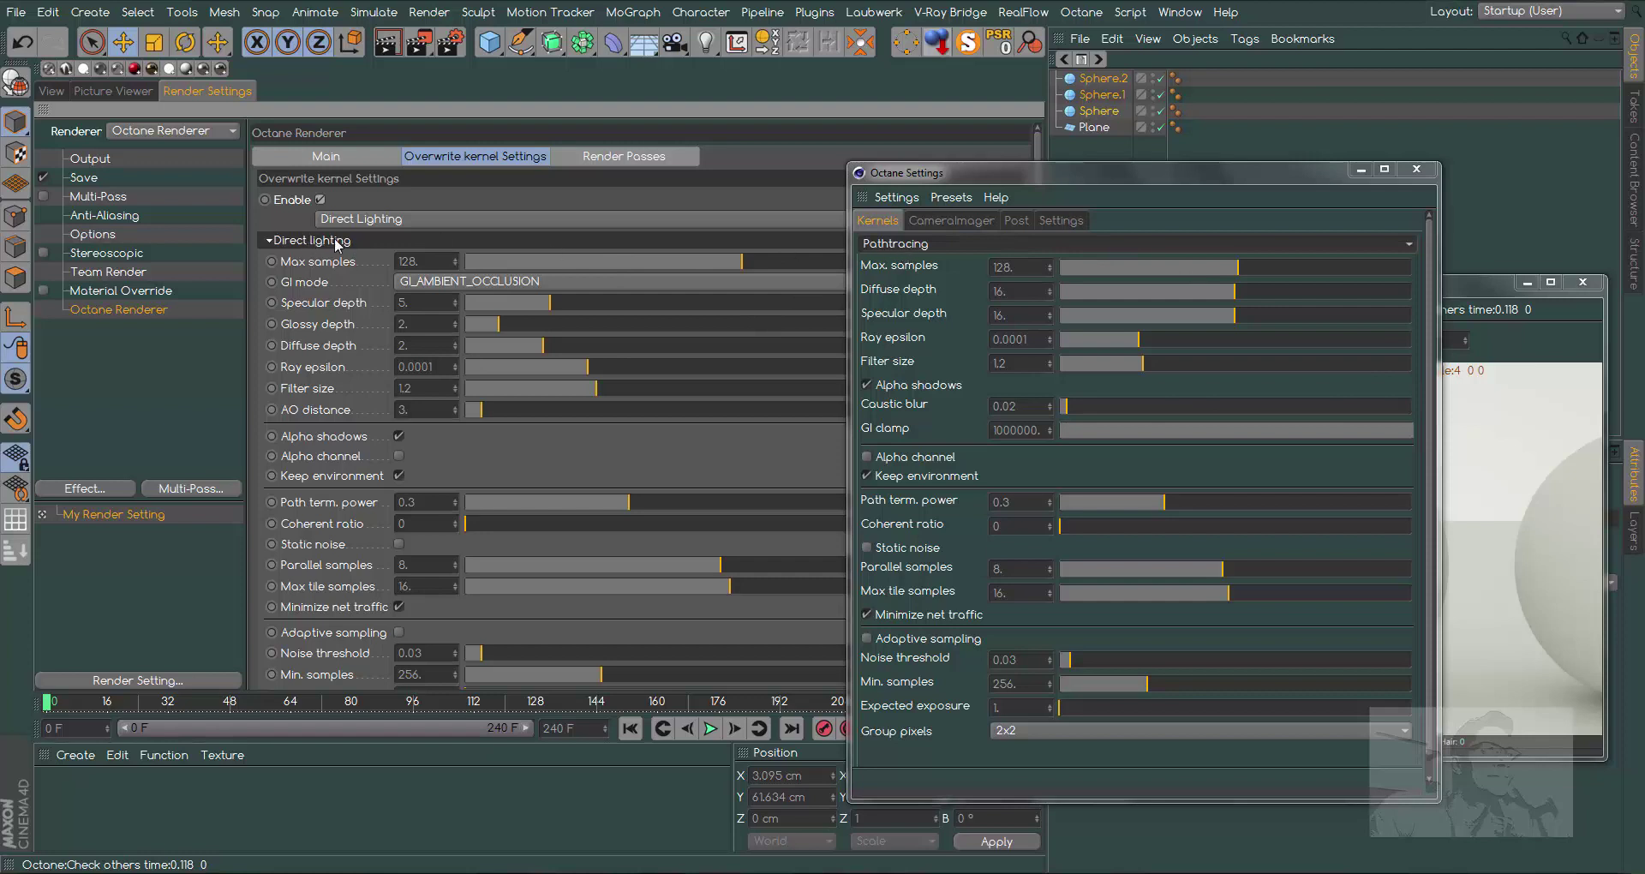
- Switch the override kernel to Path Tracing and toggle the kernel override off and back on
{"action": "left_click", "coordinate": [377, 220]}
{"action": "left_click", "coordinate": [383, 285]}
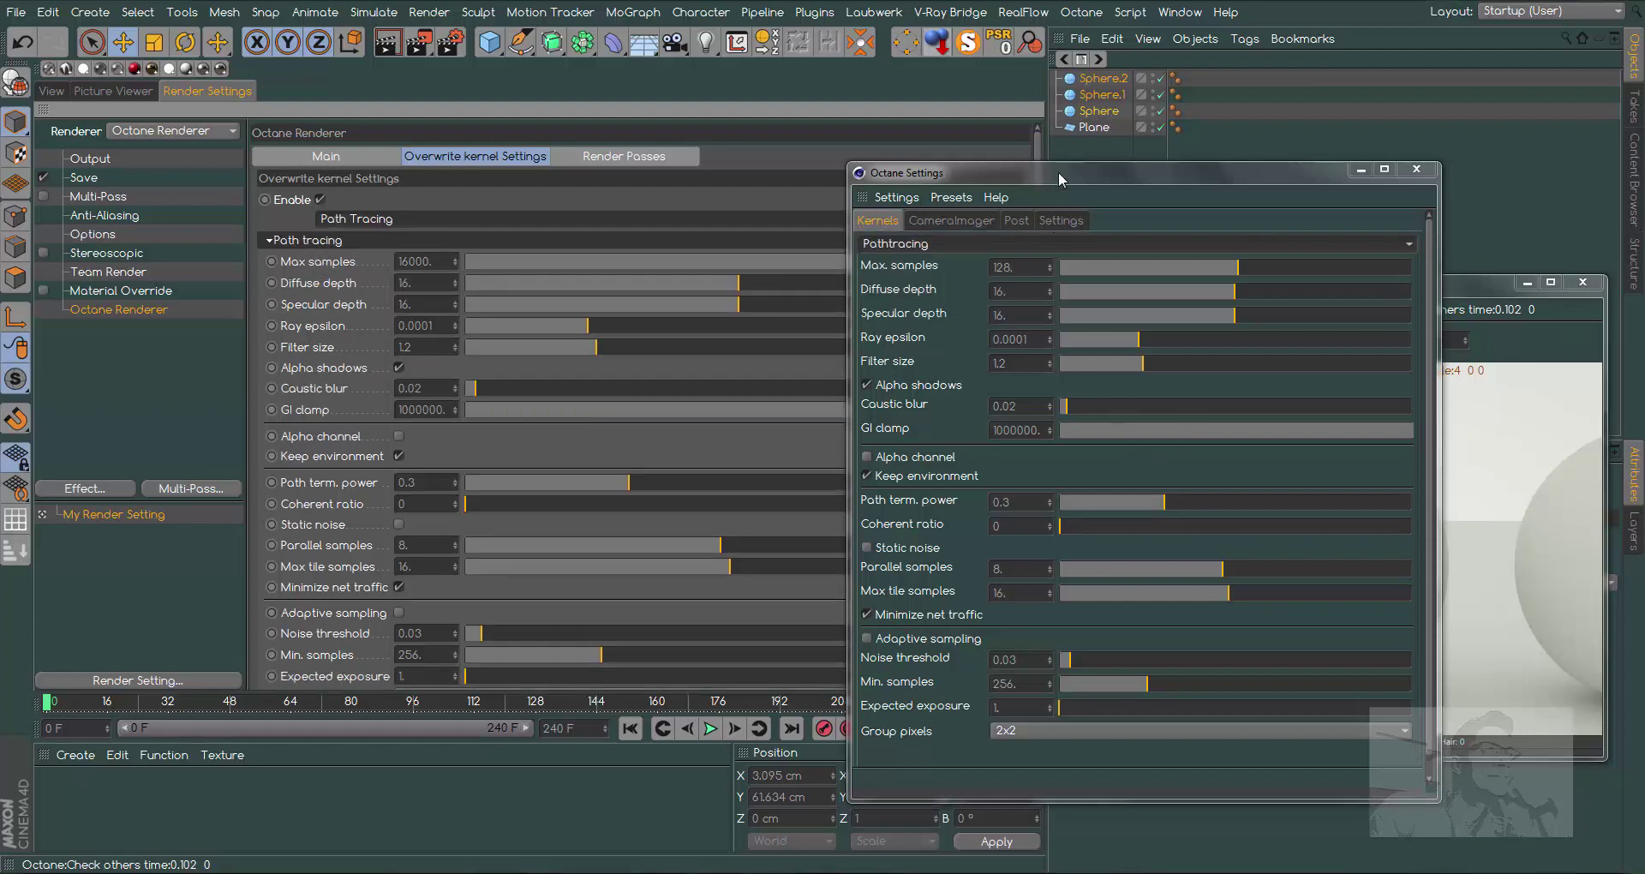
{"action": "left_click_drag", "start_coordinate": [1057, 172], "coordinate": [1182, 125]}
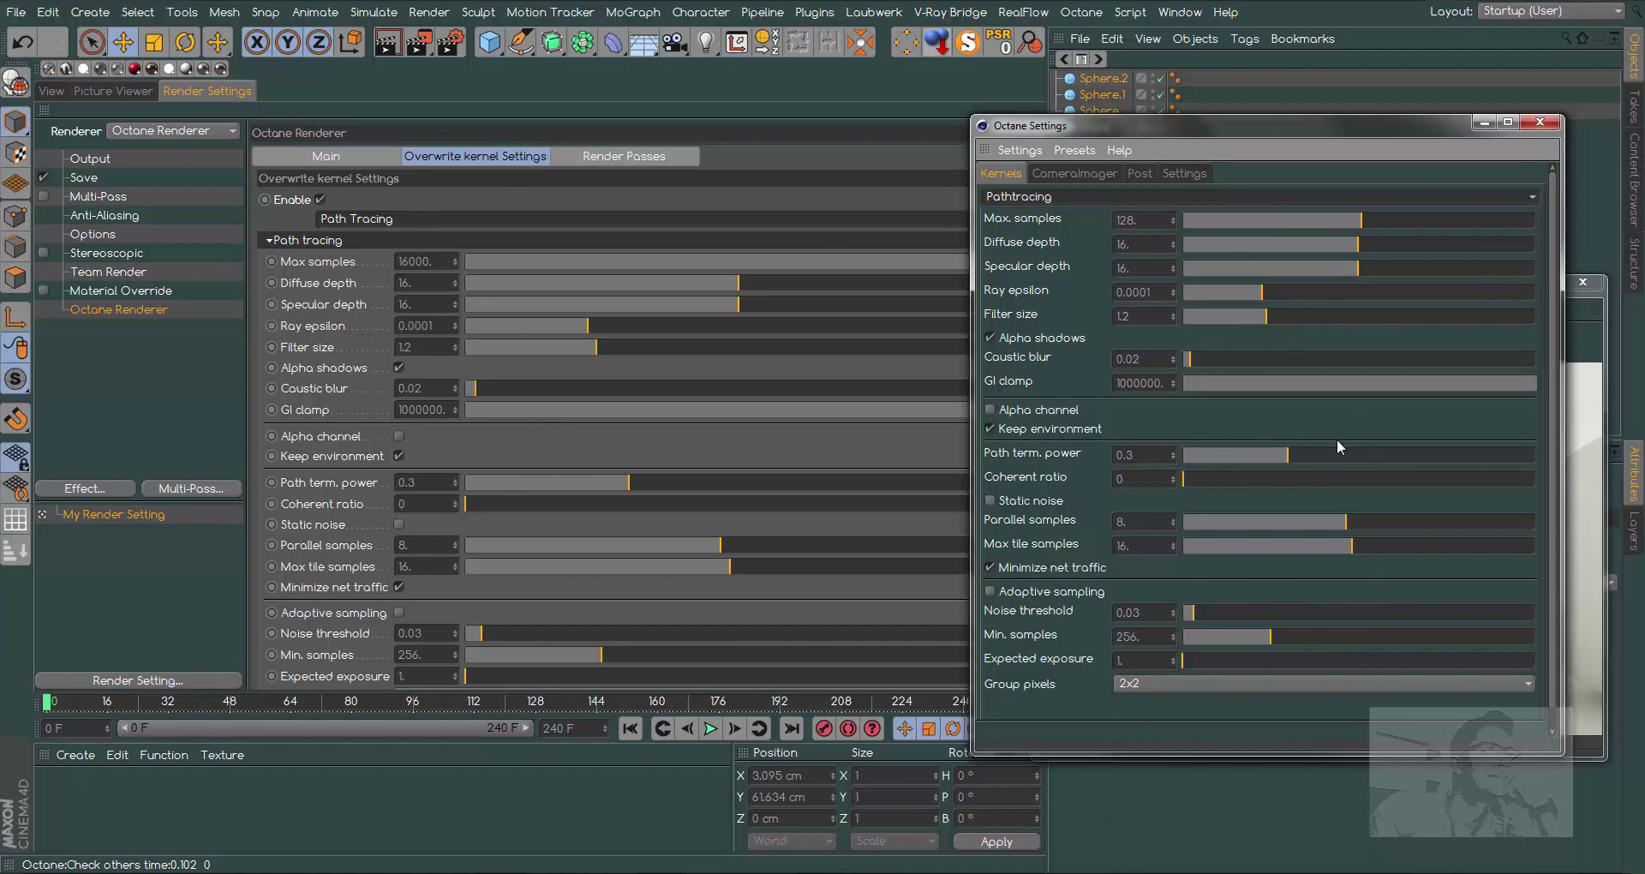
{"action": "left_click", "coordinate": [320, 199]}
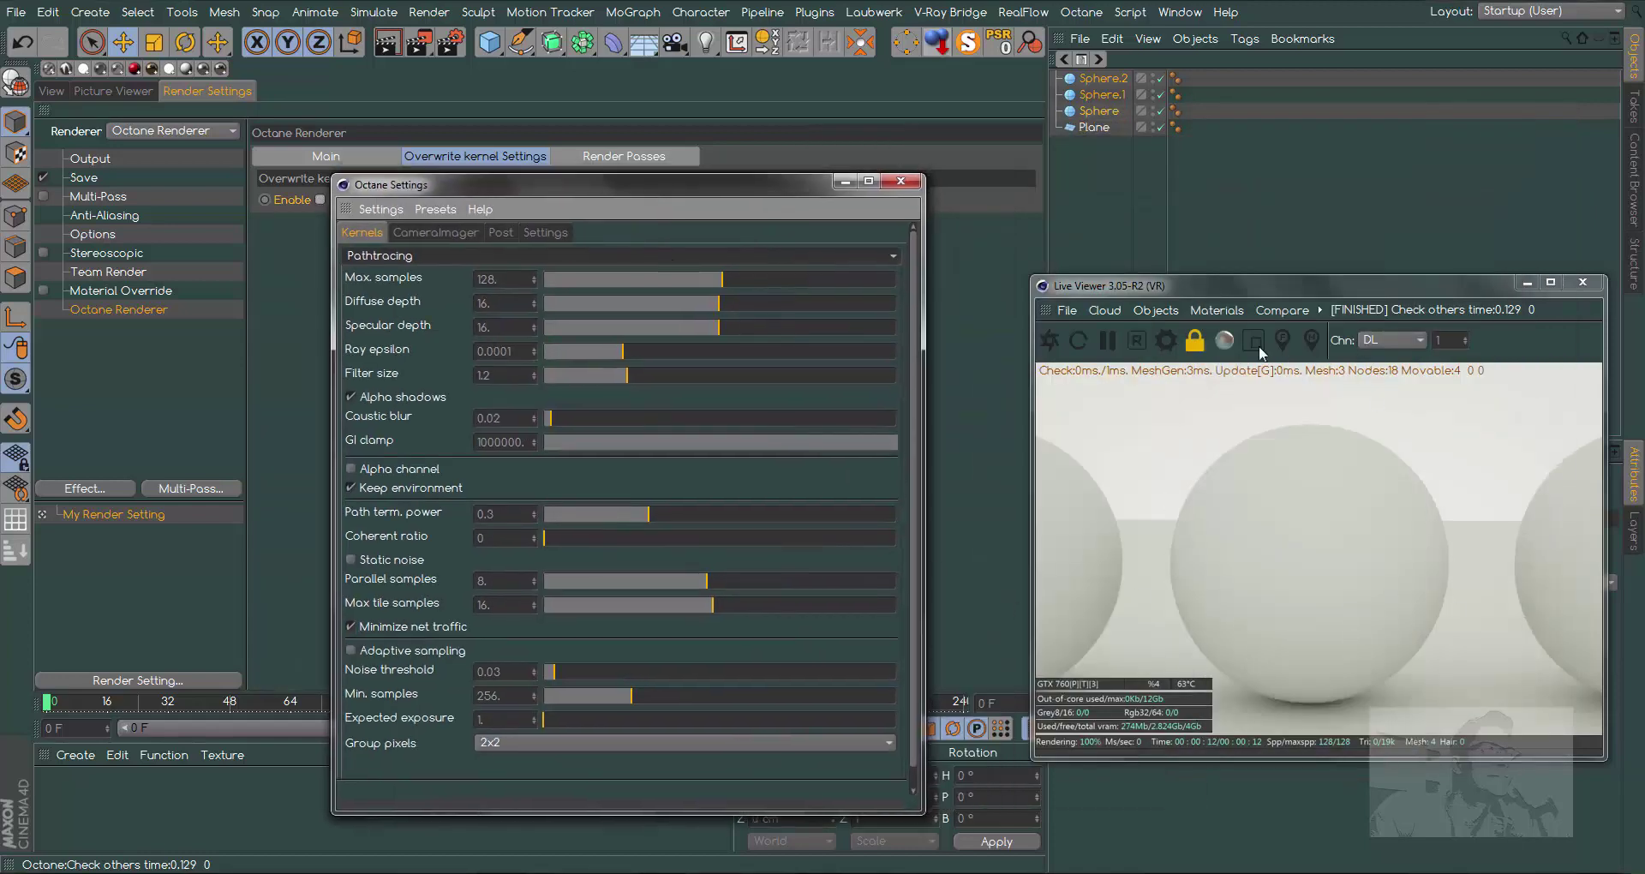
{"action": "left_click_drag", "start_coordinate": [757, 188], "coordinate": [1402, 171]}
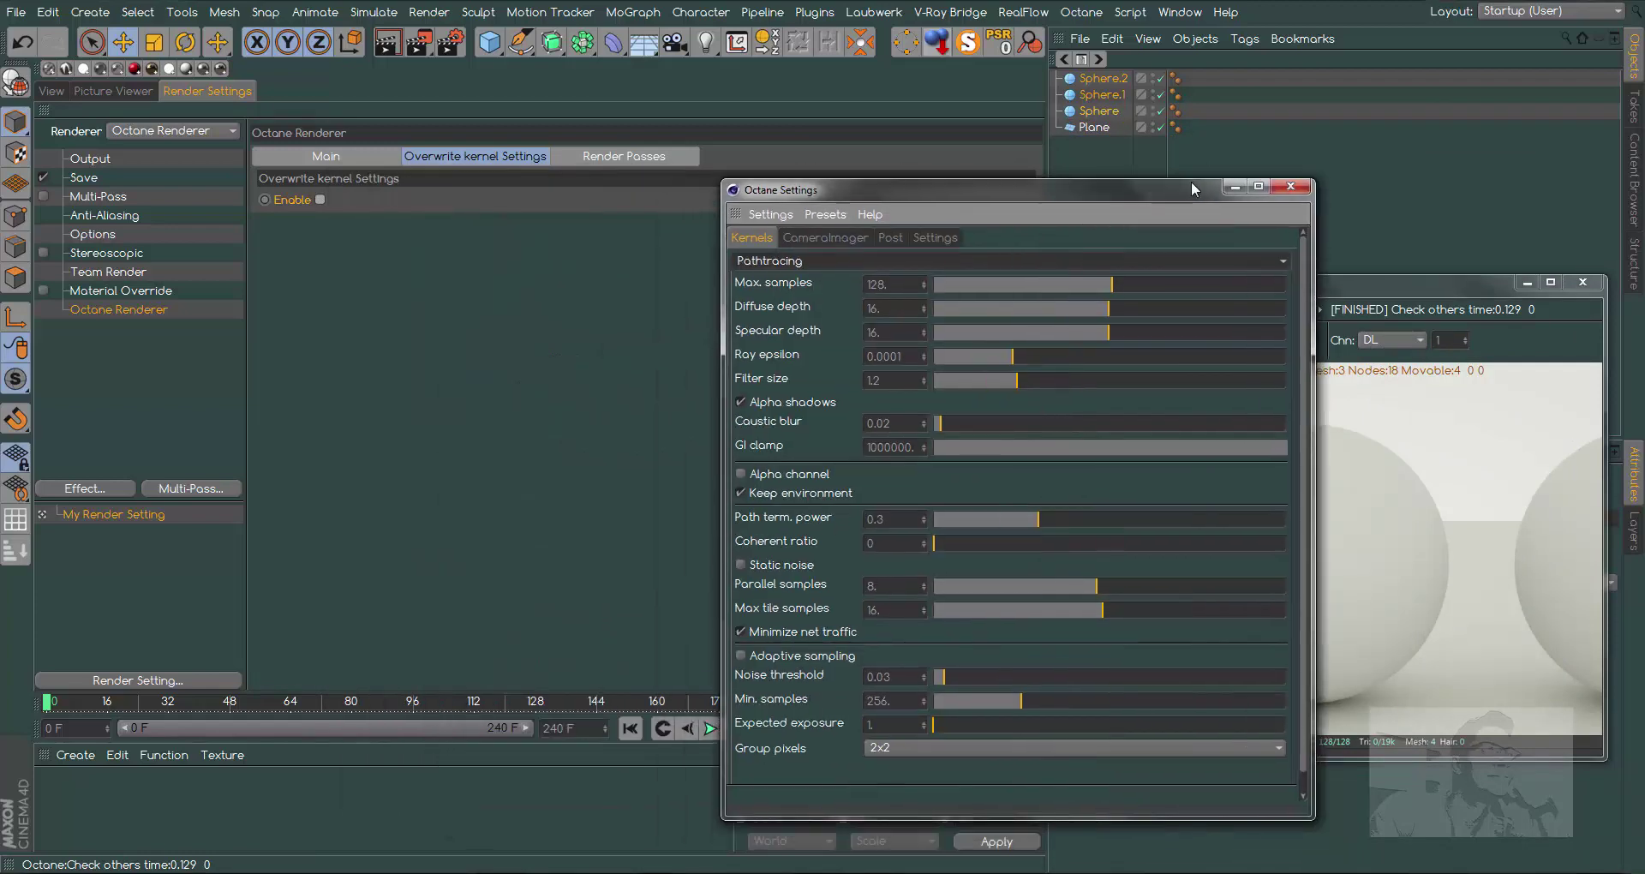
{"action": "left_click", "coordinate": [319, 200]}
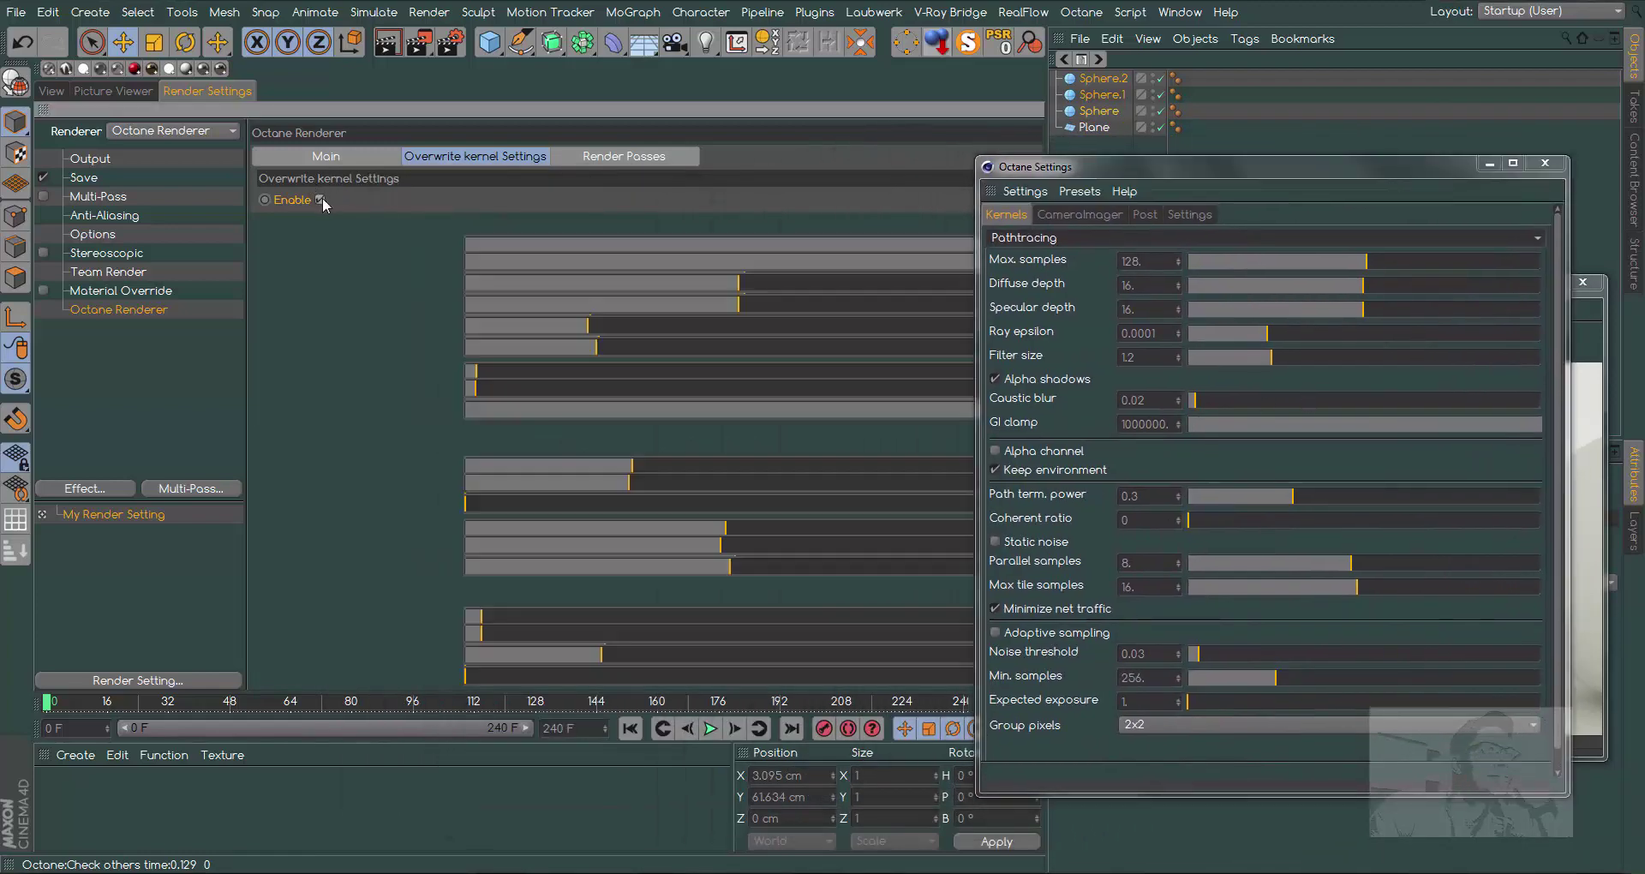
{"action": "left_click", "coordinate": [1546, 163]}
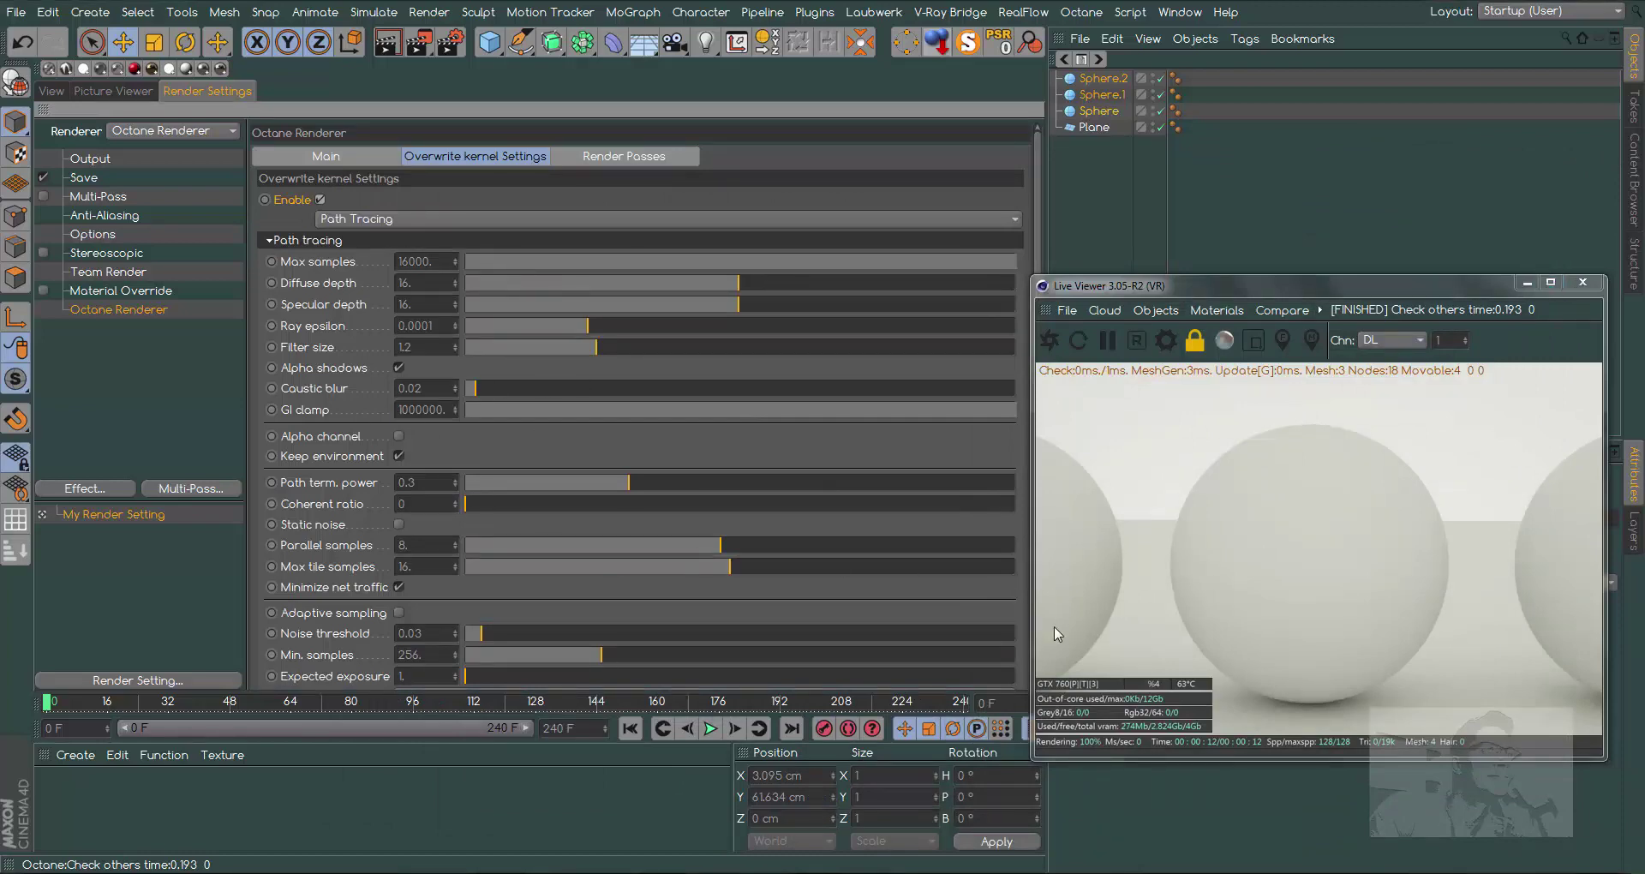
- Reopen the Octane Settings window, turn the kernel override off, and close the window
{"action": "left_click", "coordinate": [1167, 341]}
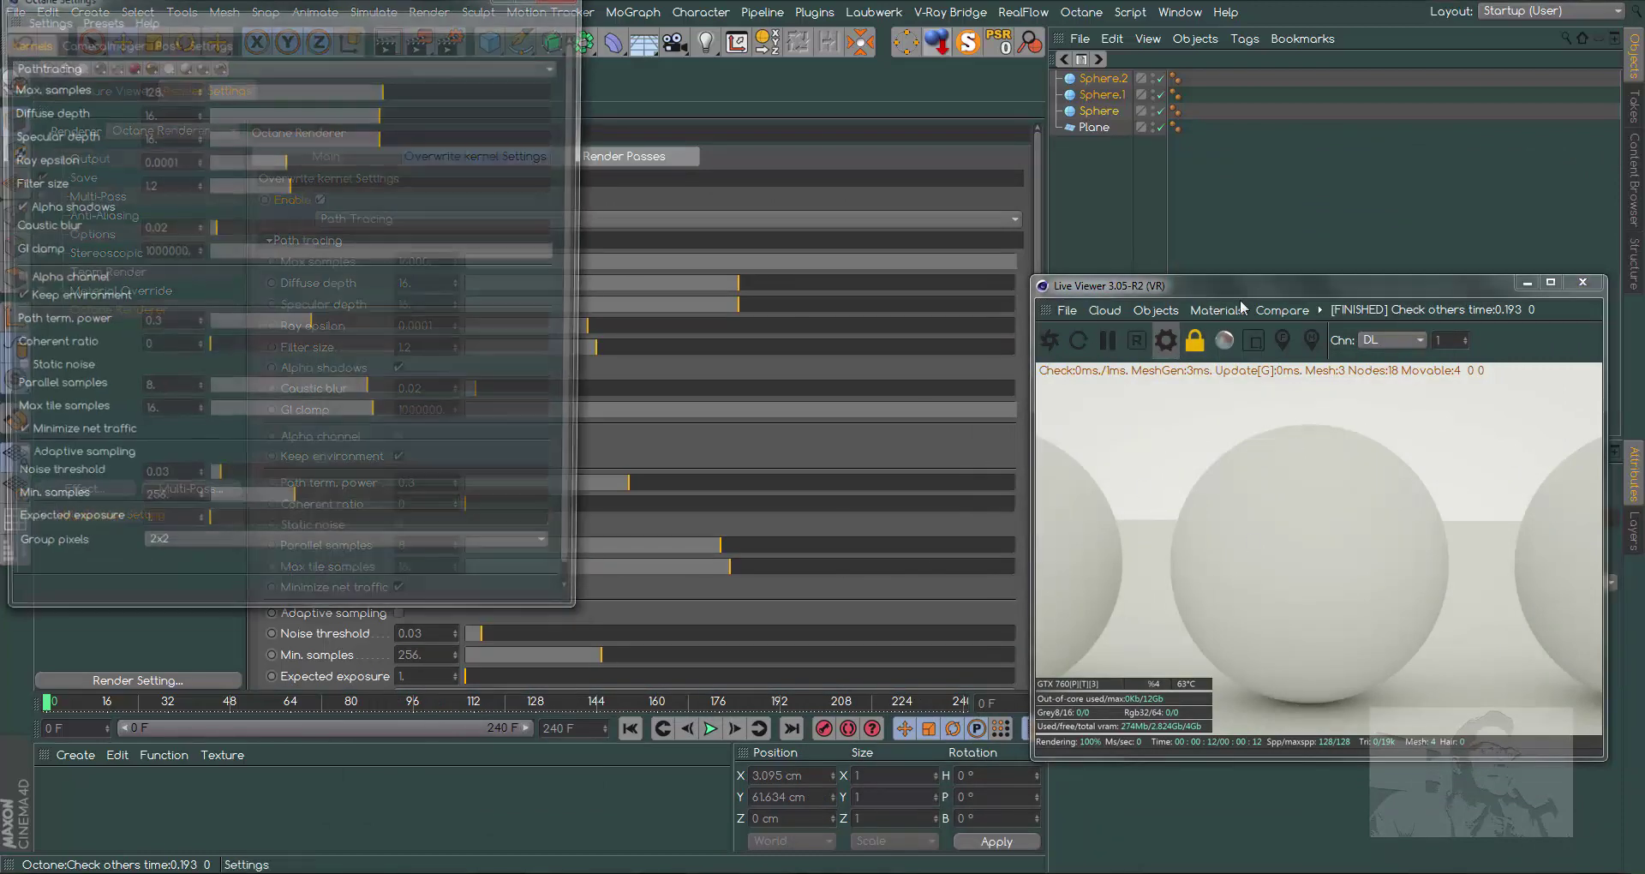
{"action": "left_click_drag", "start_coordinate": [491, 44], "coordinate": [1370, 144]}
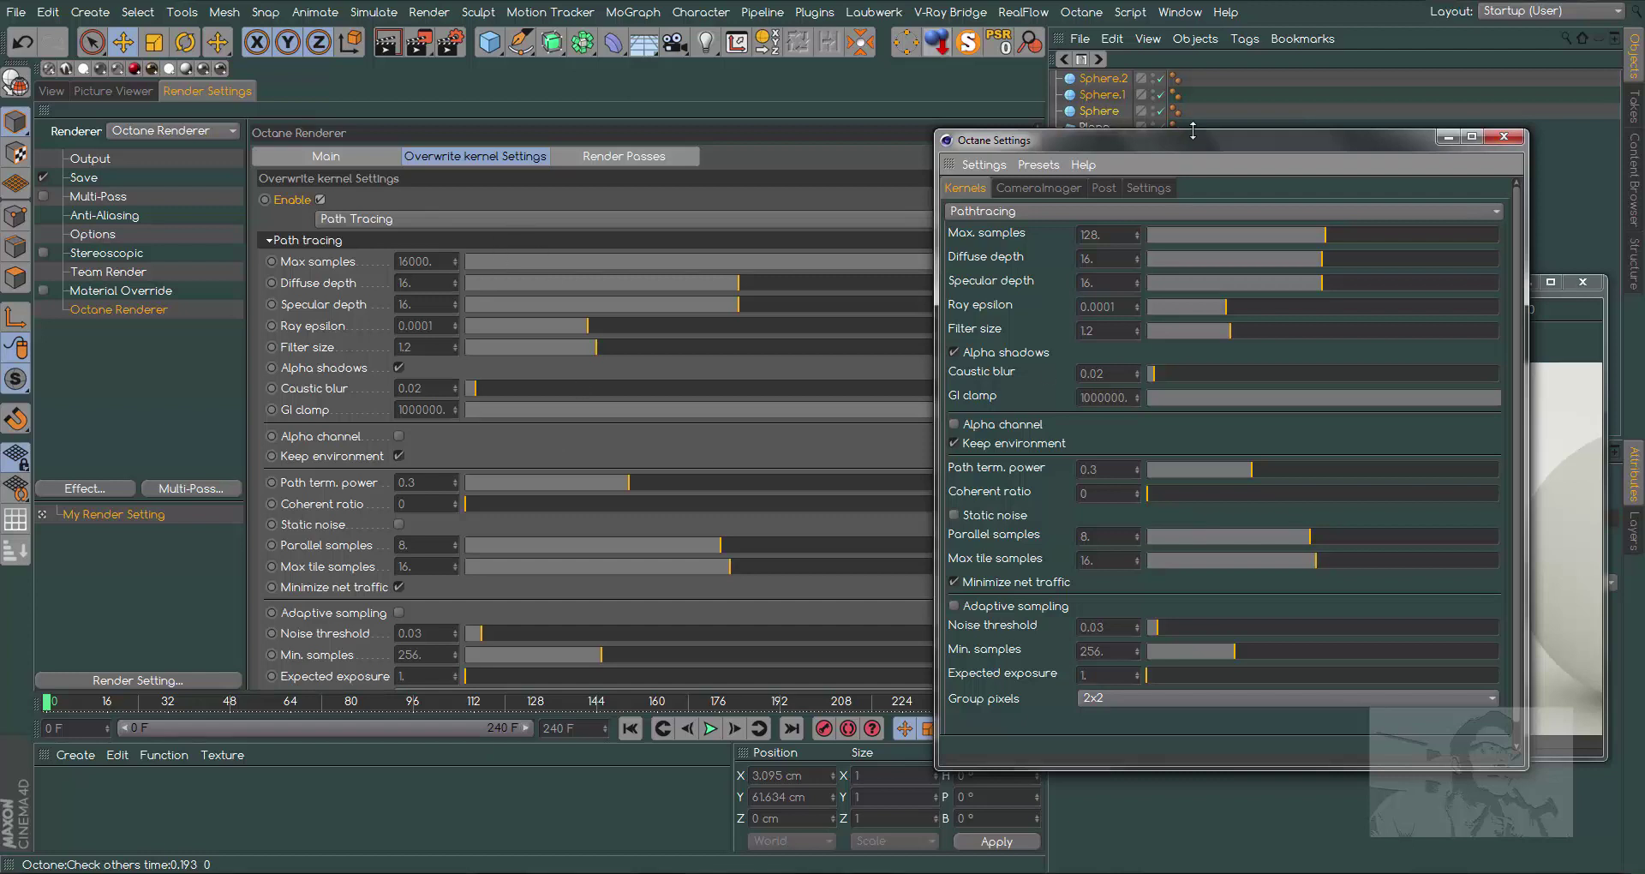
{"action": "left_click_drag", "start_coordinate": [1200, 140], "coordinate": [636, 186]}
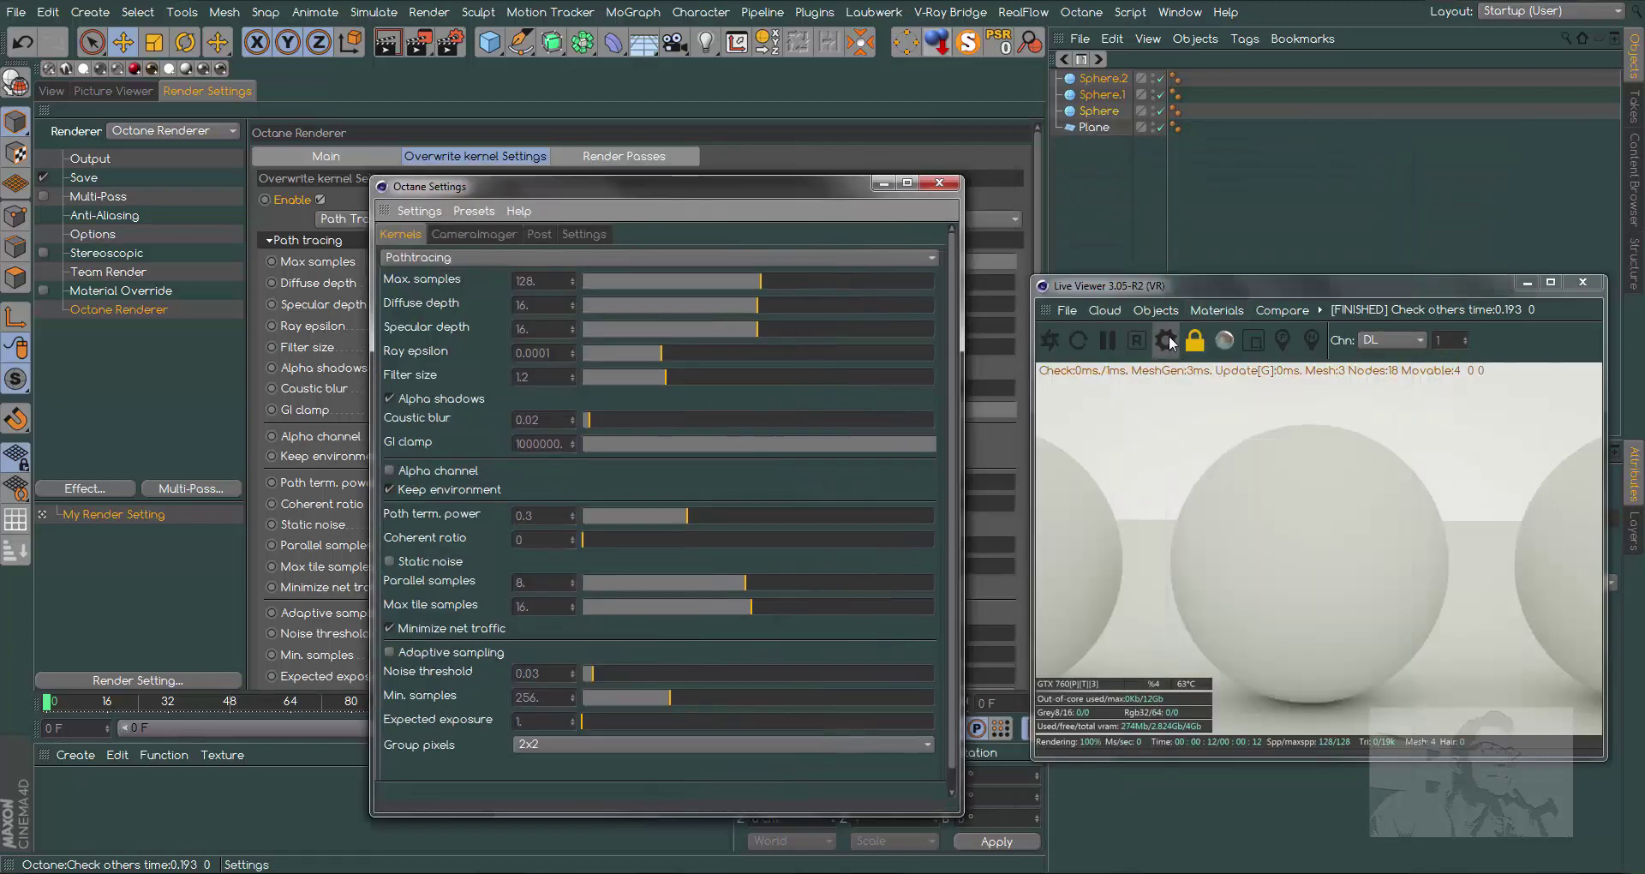
{"action": "mouse_move", "coordinate": [858, 190]}
{"action": "left_mouse_down"}
{"action": "mouse_move", "coordinate": [1221, 186]}
{"action": "mouse_move", "coordinate": [1354, 160]}
{"action": "left_mouse_up"}
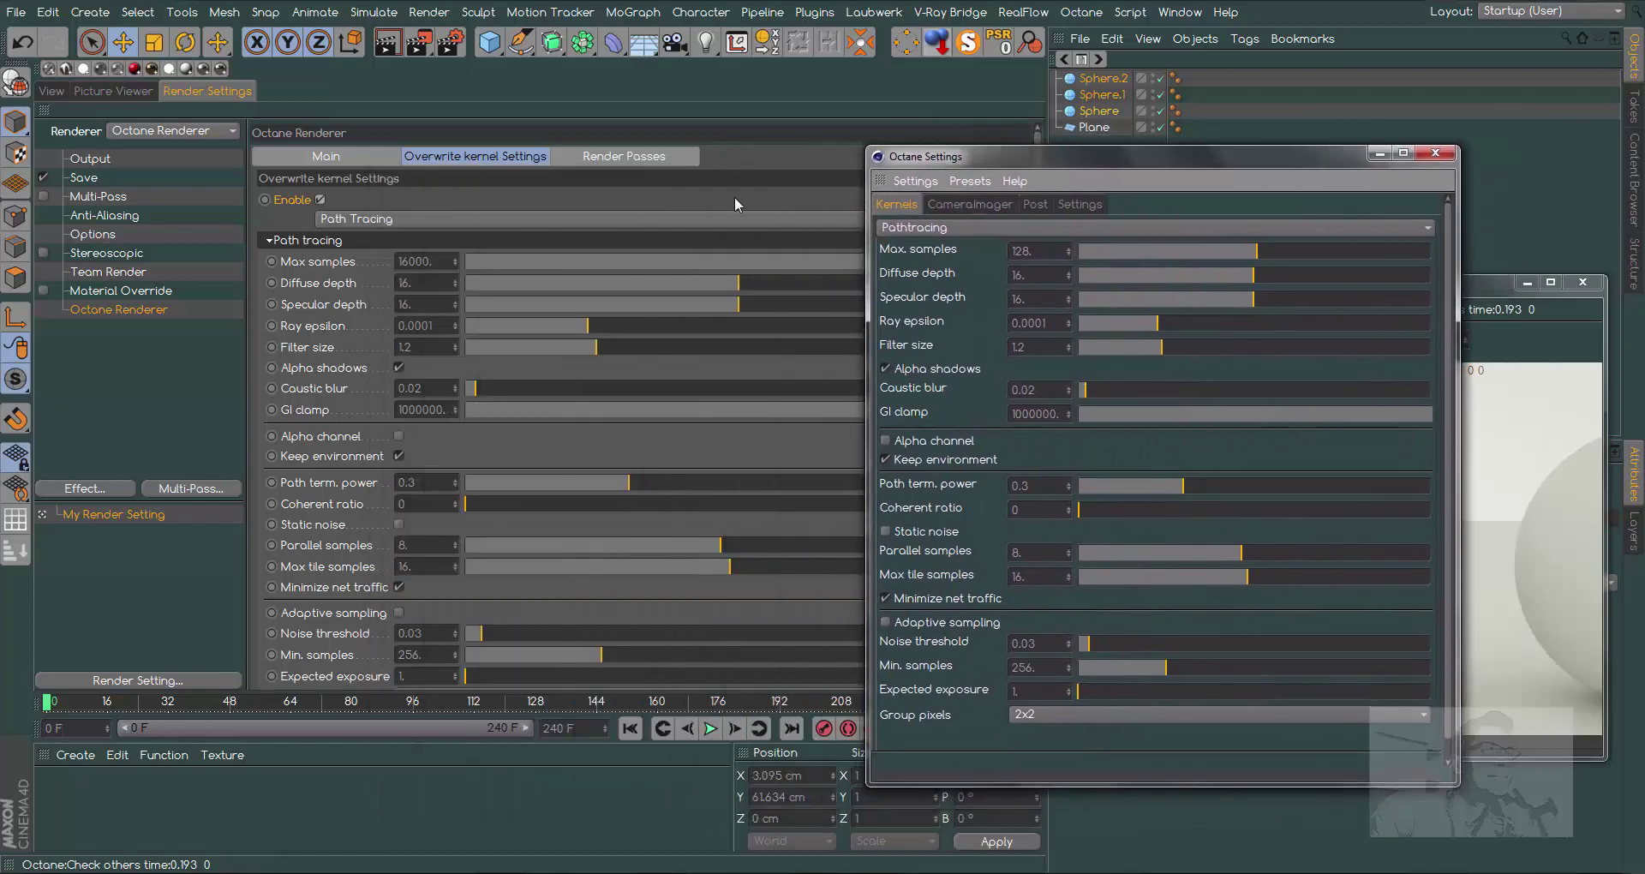
{"action": "left_click_drag", "start_coordinate": [1221, 153], "coordinate": [793, 365]}
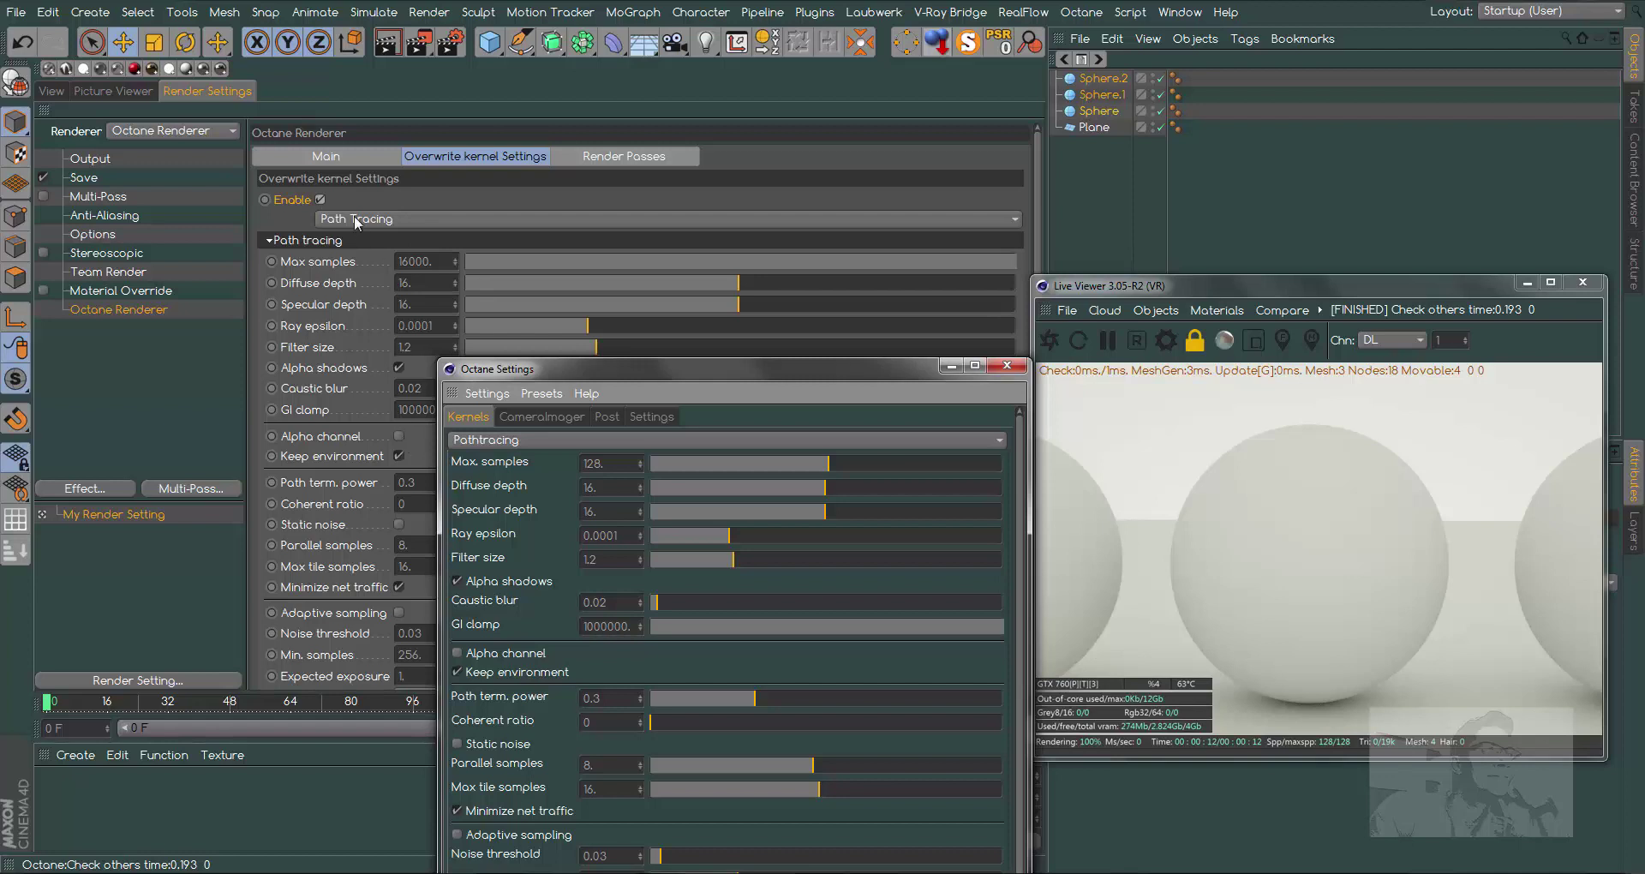
{"action": "left_click", "coordinate": [320, 200]}
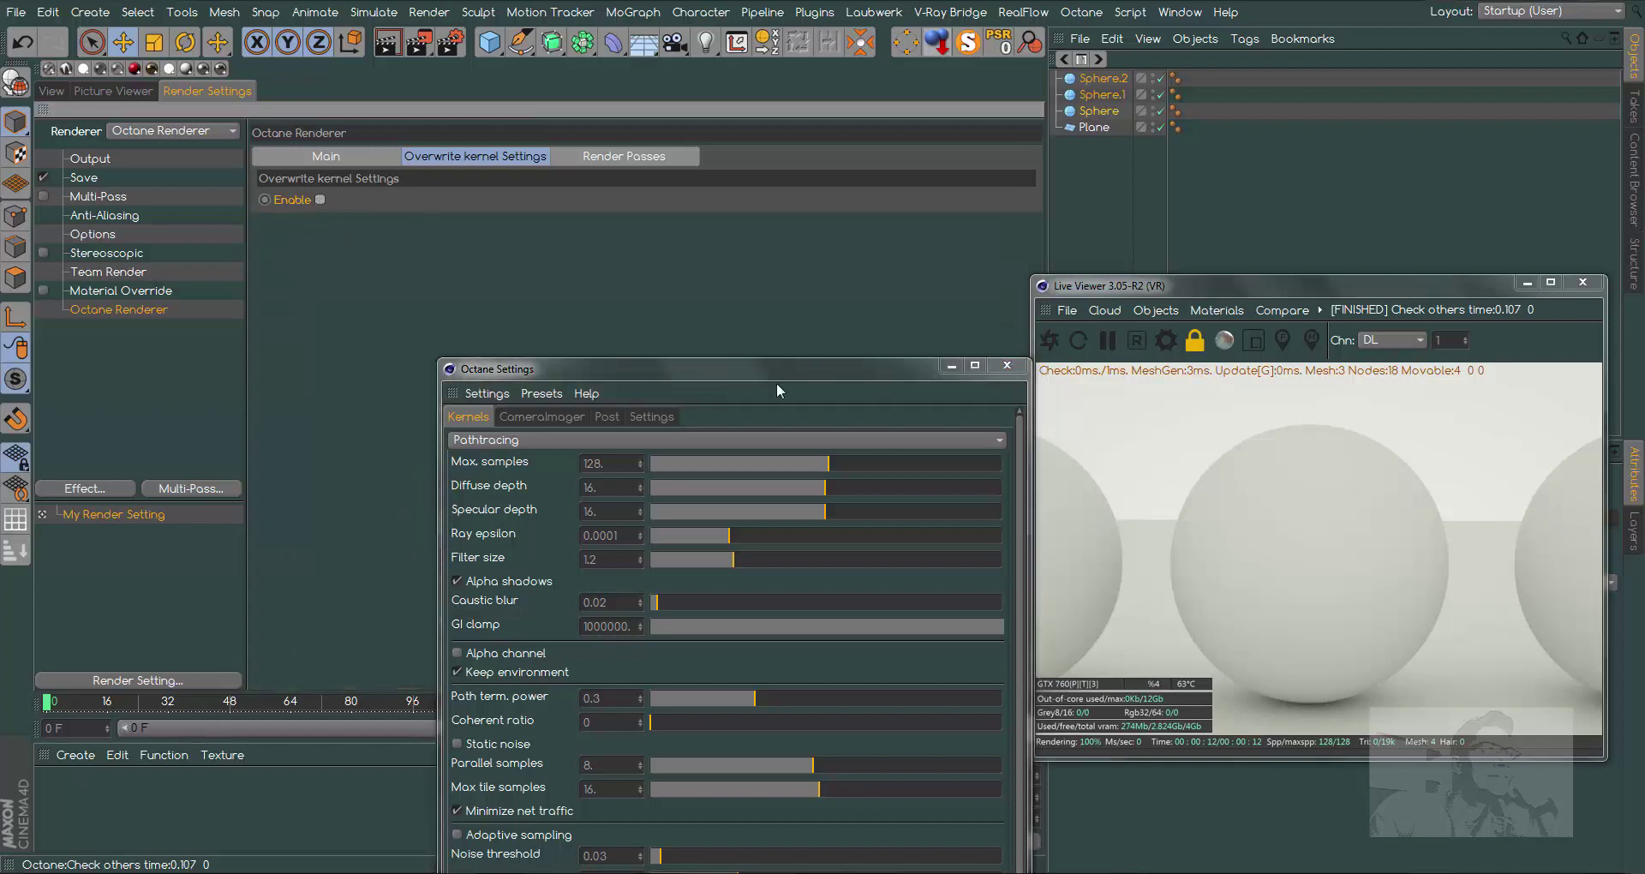
{"action": "mouse_move", "coordinate": [830, 330]}
{"action": "left_mouse_down"}
{"action": "mouse_move", "coordinate": [784, 146]}
{"action": "mouse_move", "coordinate": [812, 165]}
{"action": "mouse_move", "coordinate": [851, 141]}
{"action": "left_mouse_up"}
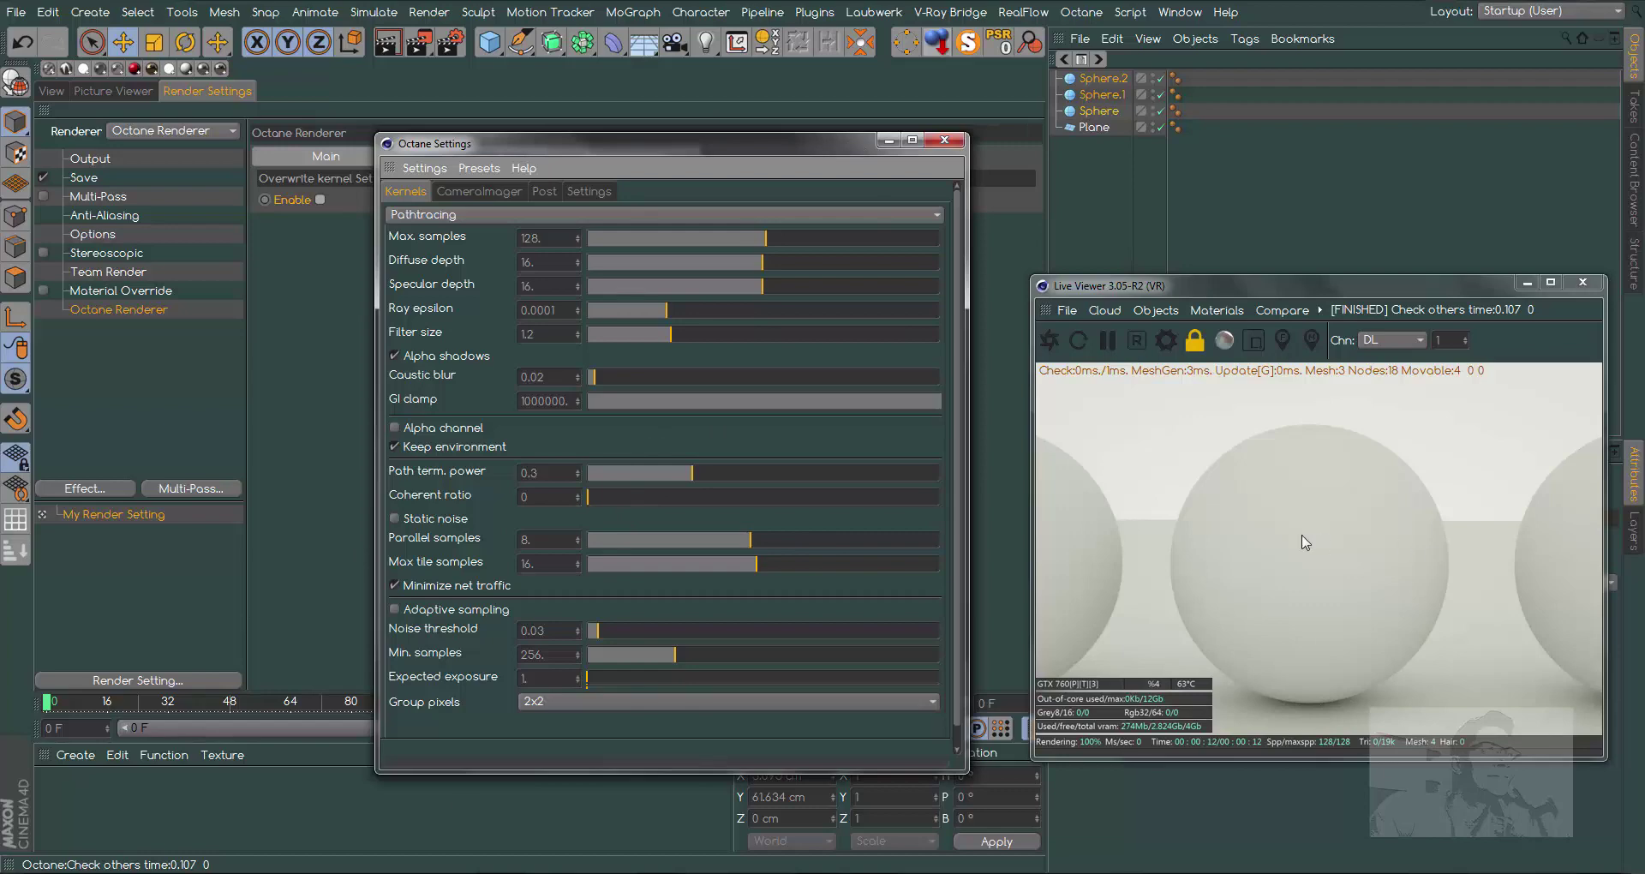
{"action": "left_click", "coordinate": [944, 139]}
- Frame all three spheres in the viewport and show the C4doctane material types in the Material Manager's Create menu
{"action": "left_click", "coordinate": [51, 91]}
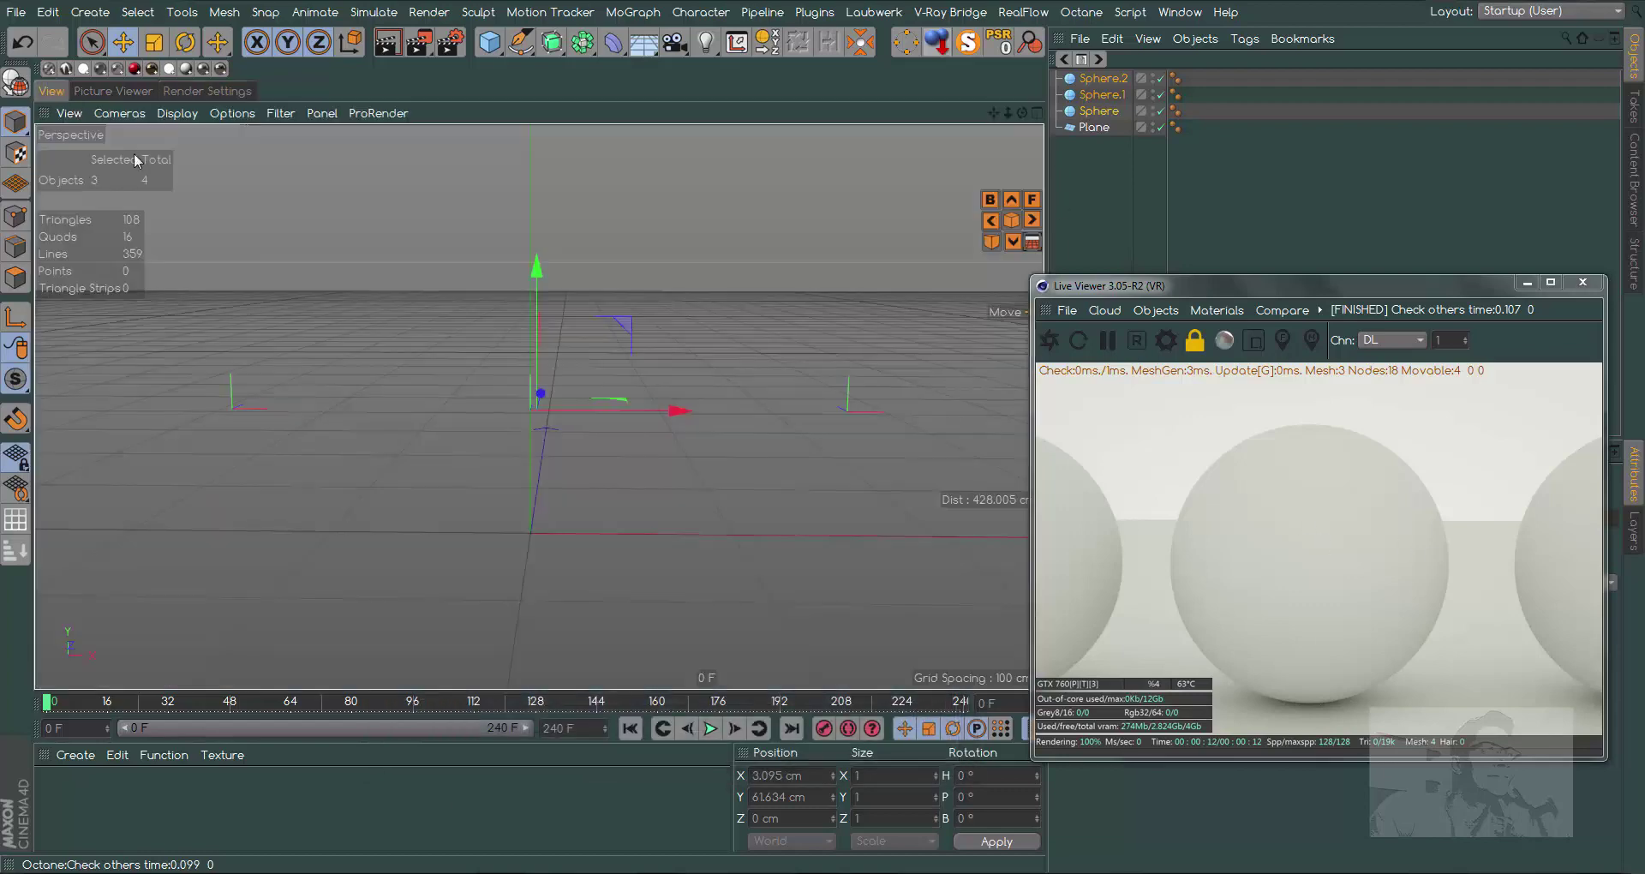
{"action": "left_click_drag", "start_coordinate": [1267, 286], "coordinate": [1252, 187]}
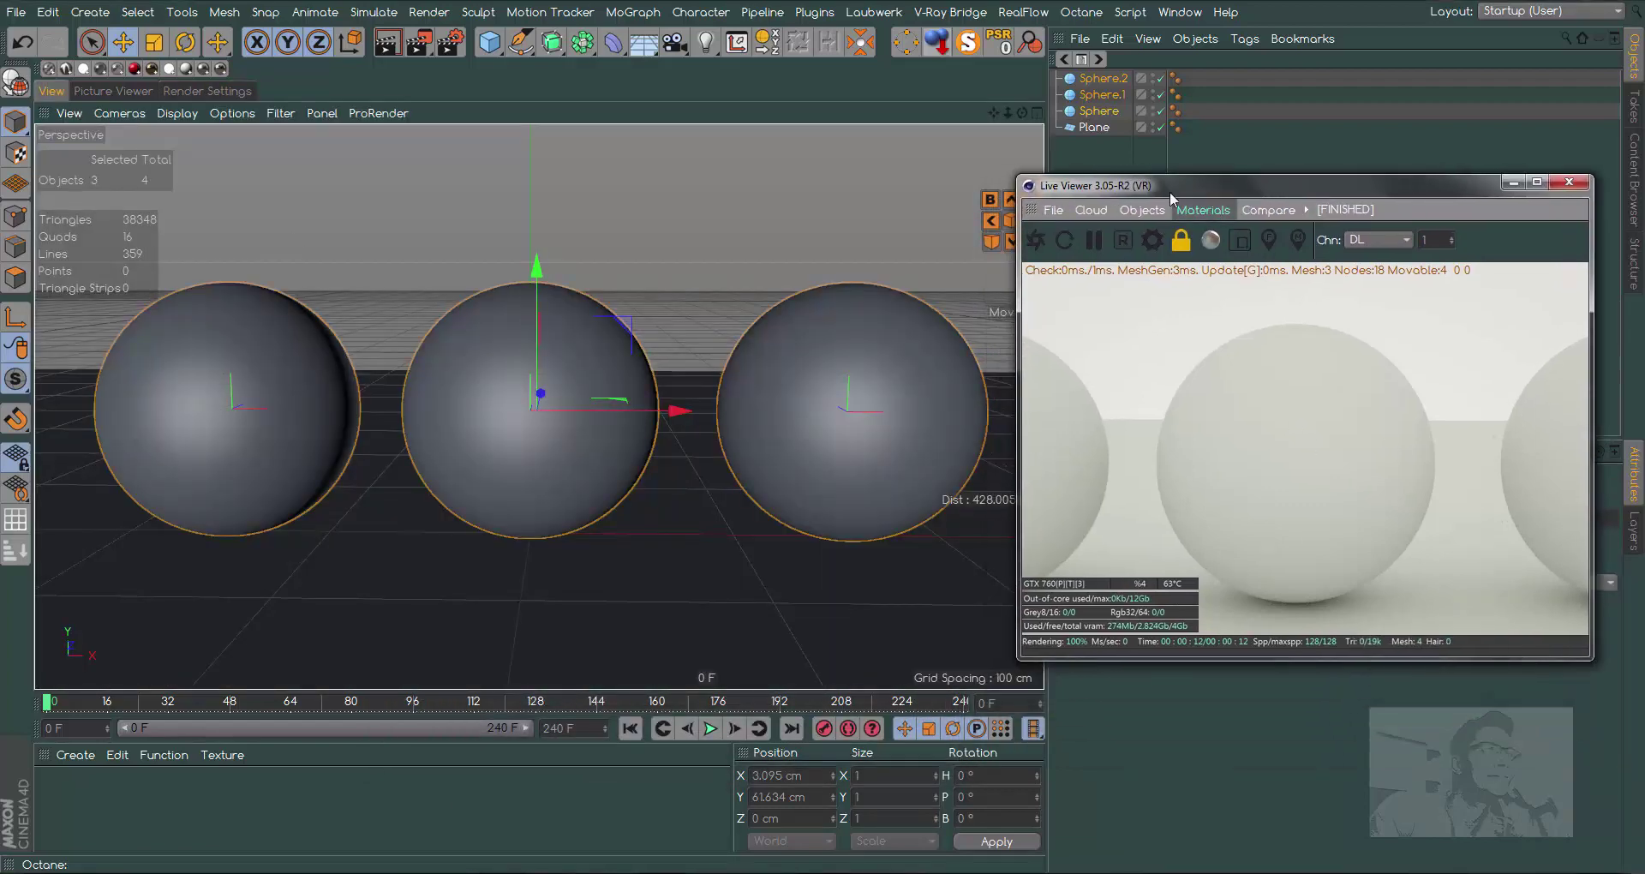
{"action": "left_click_drag", "start_coordinate": [1009, 112], "coordinate": [947, 121]}
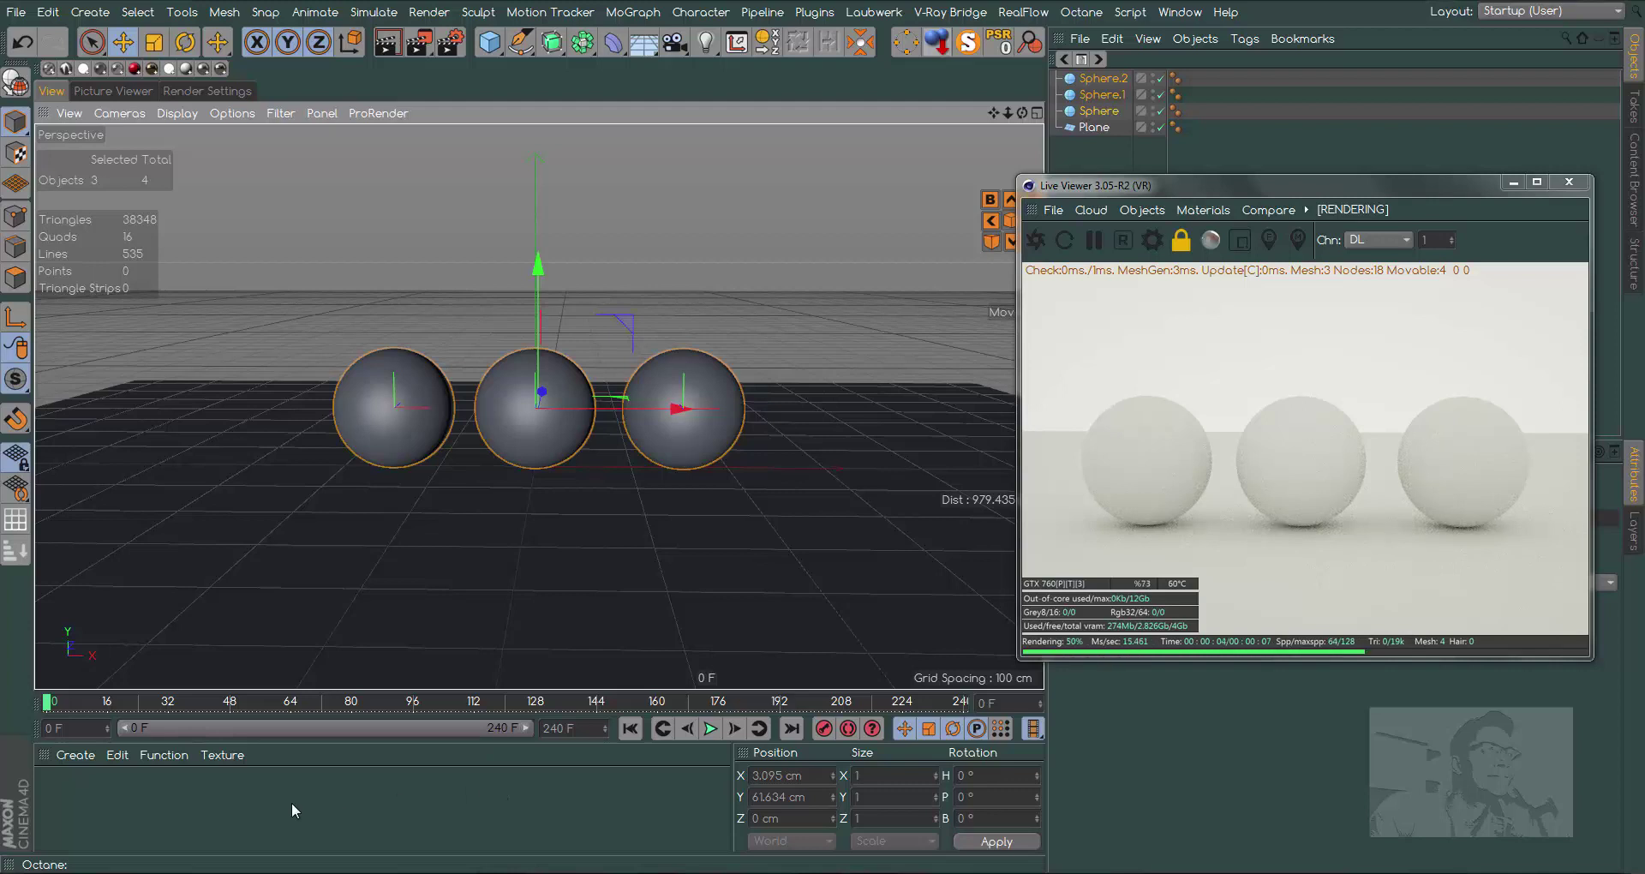
{"action": "left_click", "coordinate": [76, 756]}
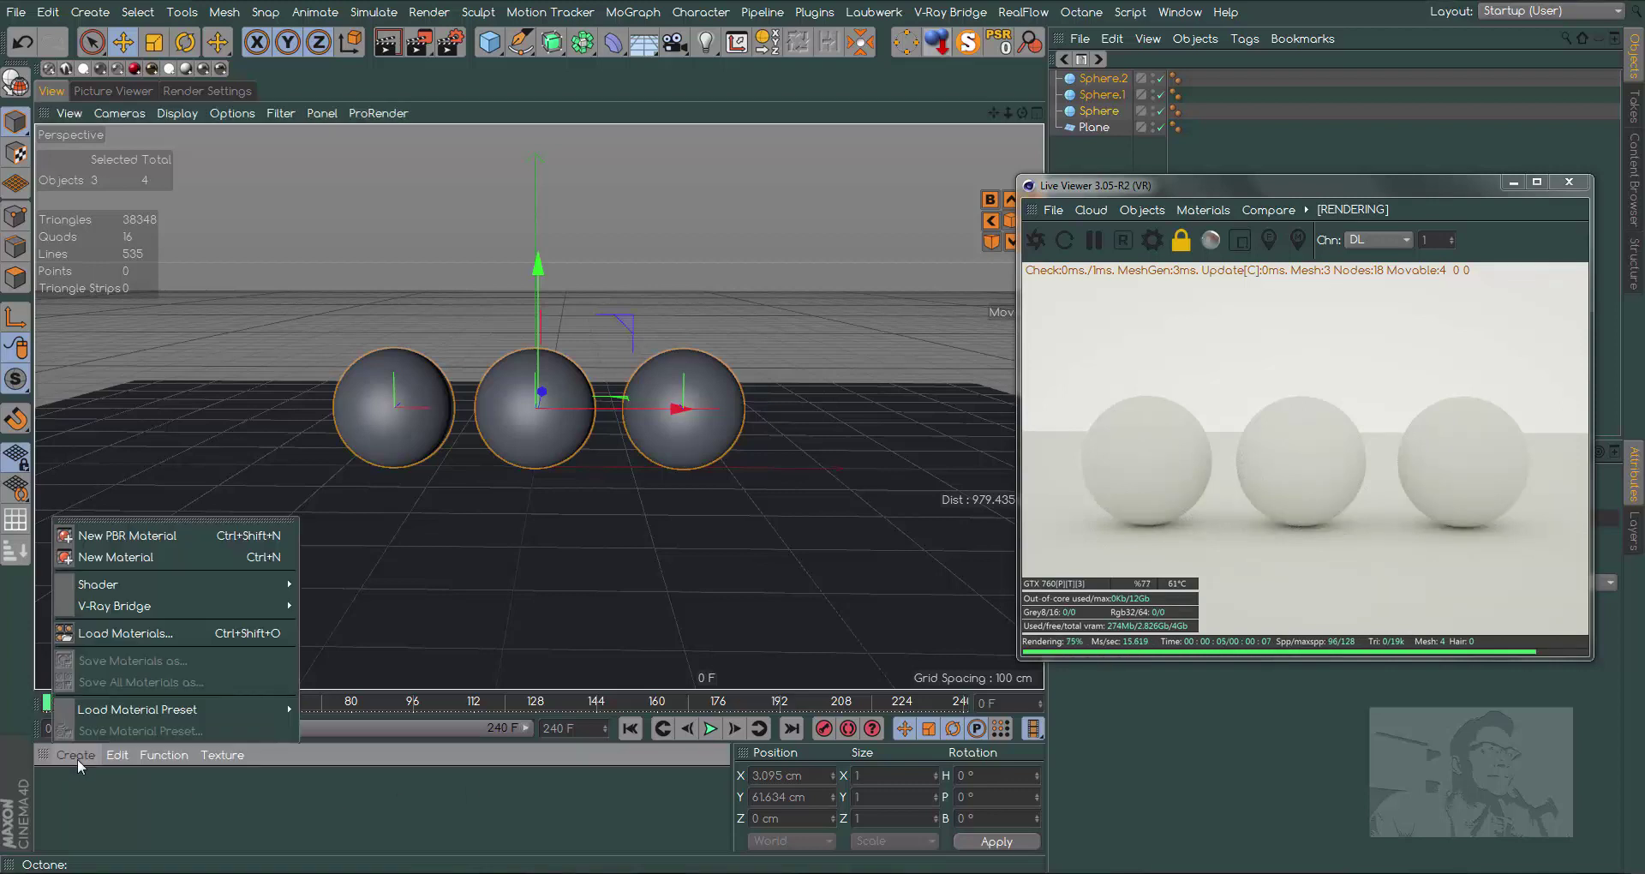
{"action": "mouse_move", "coordinate": [98, 583]}
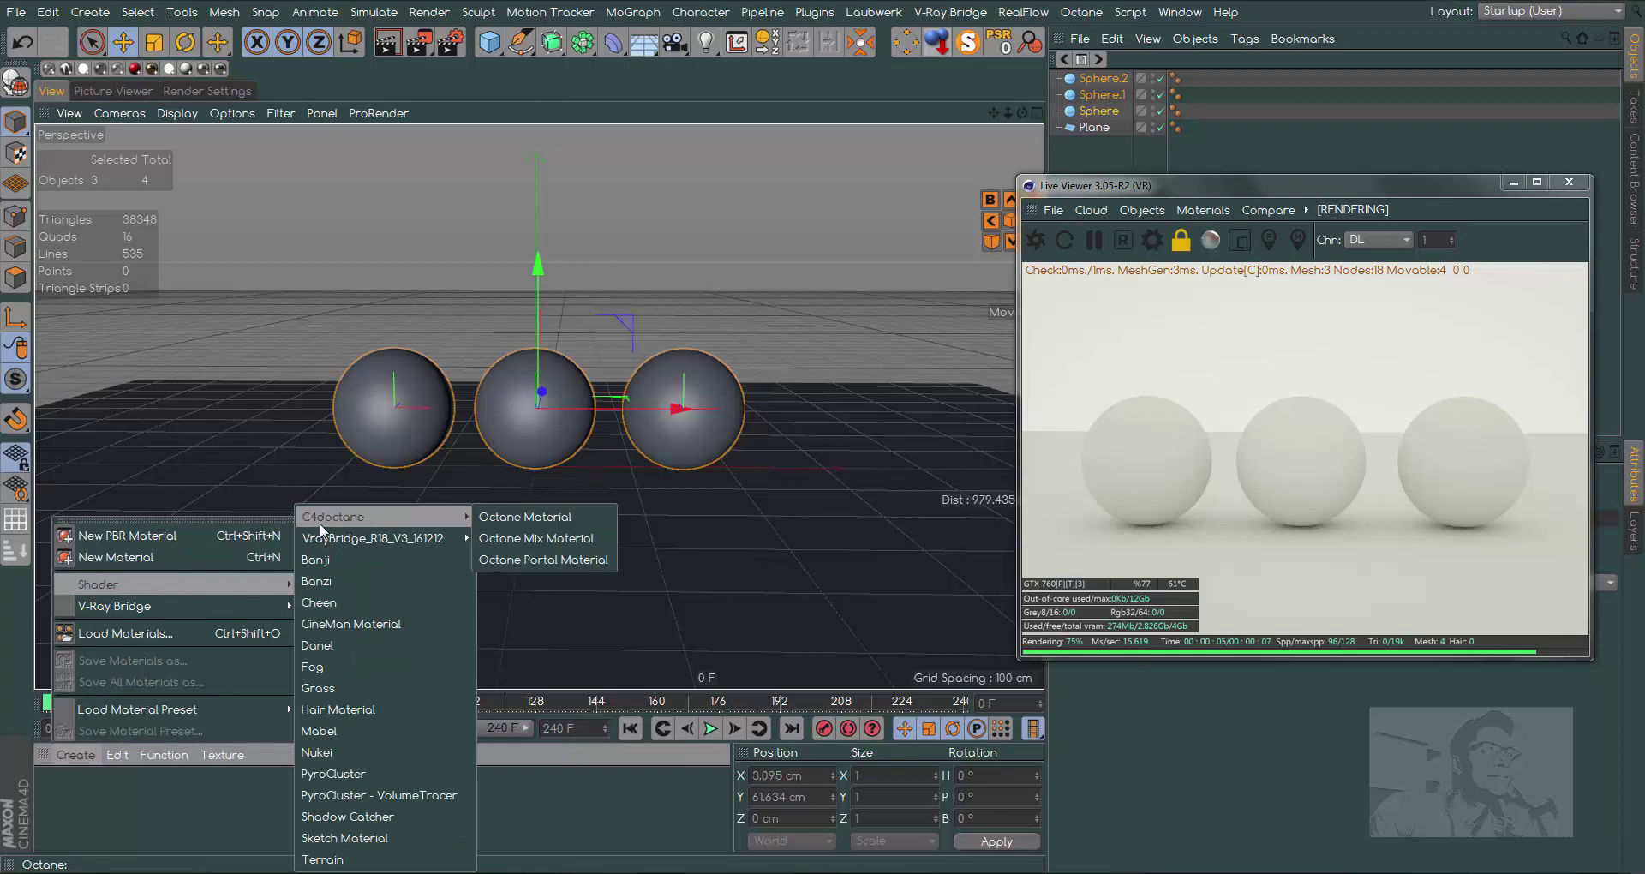
{"action": "mouse_move", "coordinate": [332, 516]}
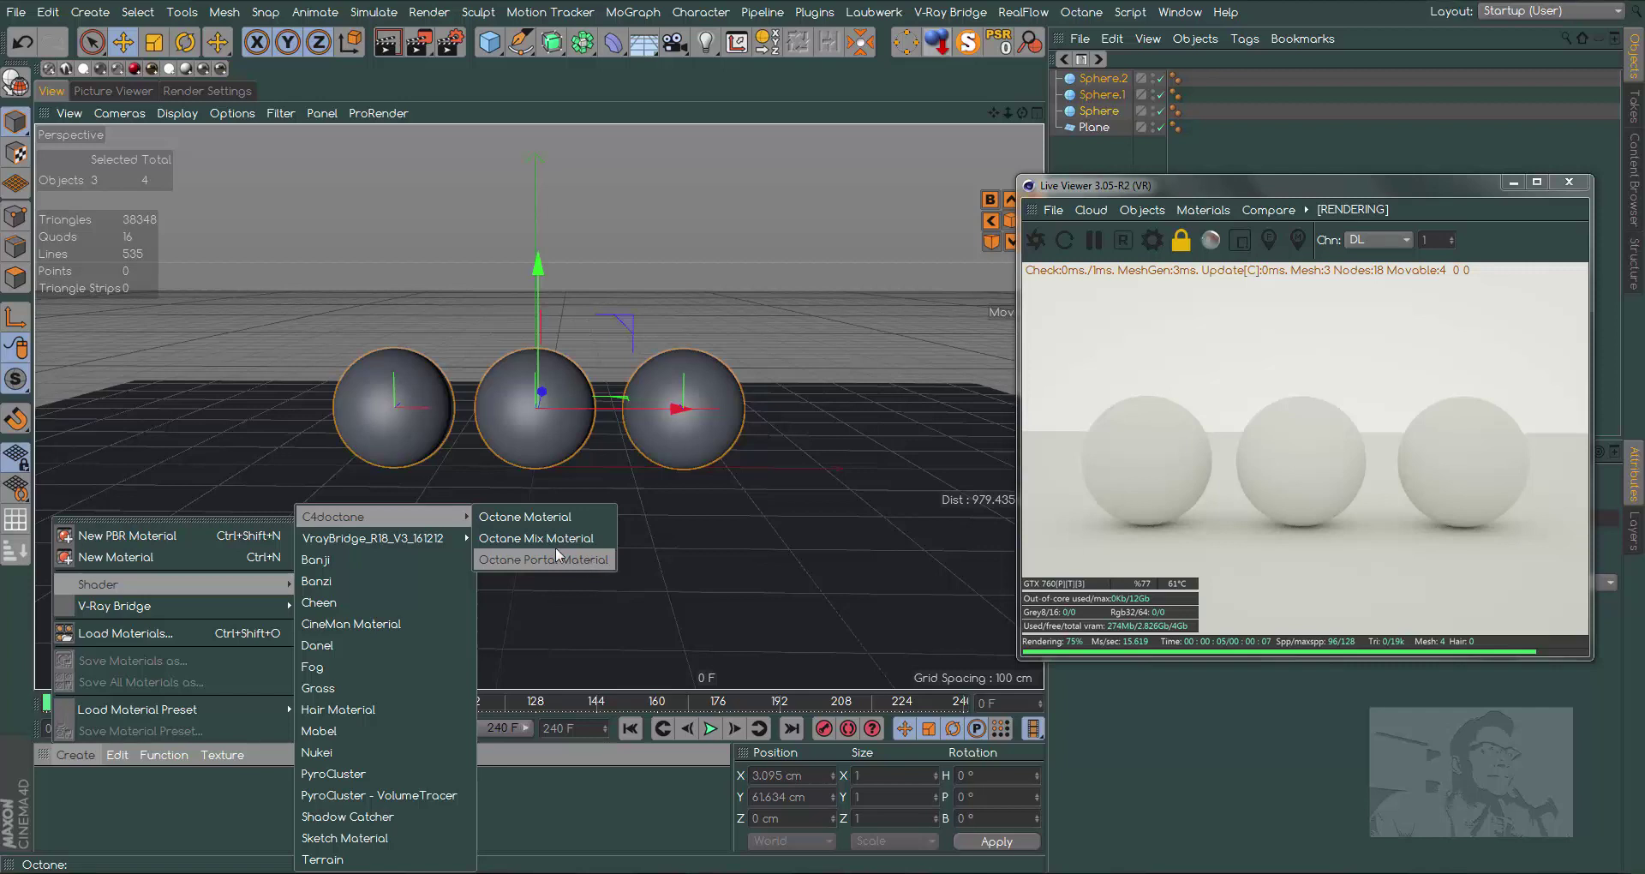
- Create an Octane Material and set its type to Diffuse after trying Glossy and Specular
{"action": "left_click", "coordinate": [540, 516]}
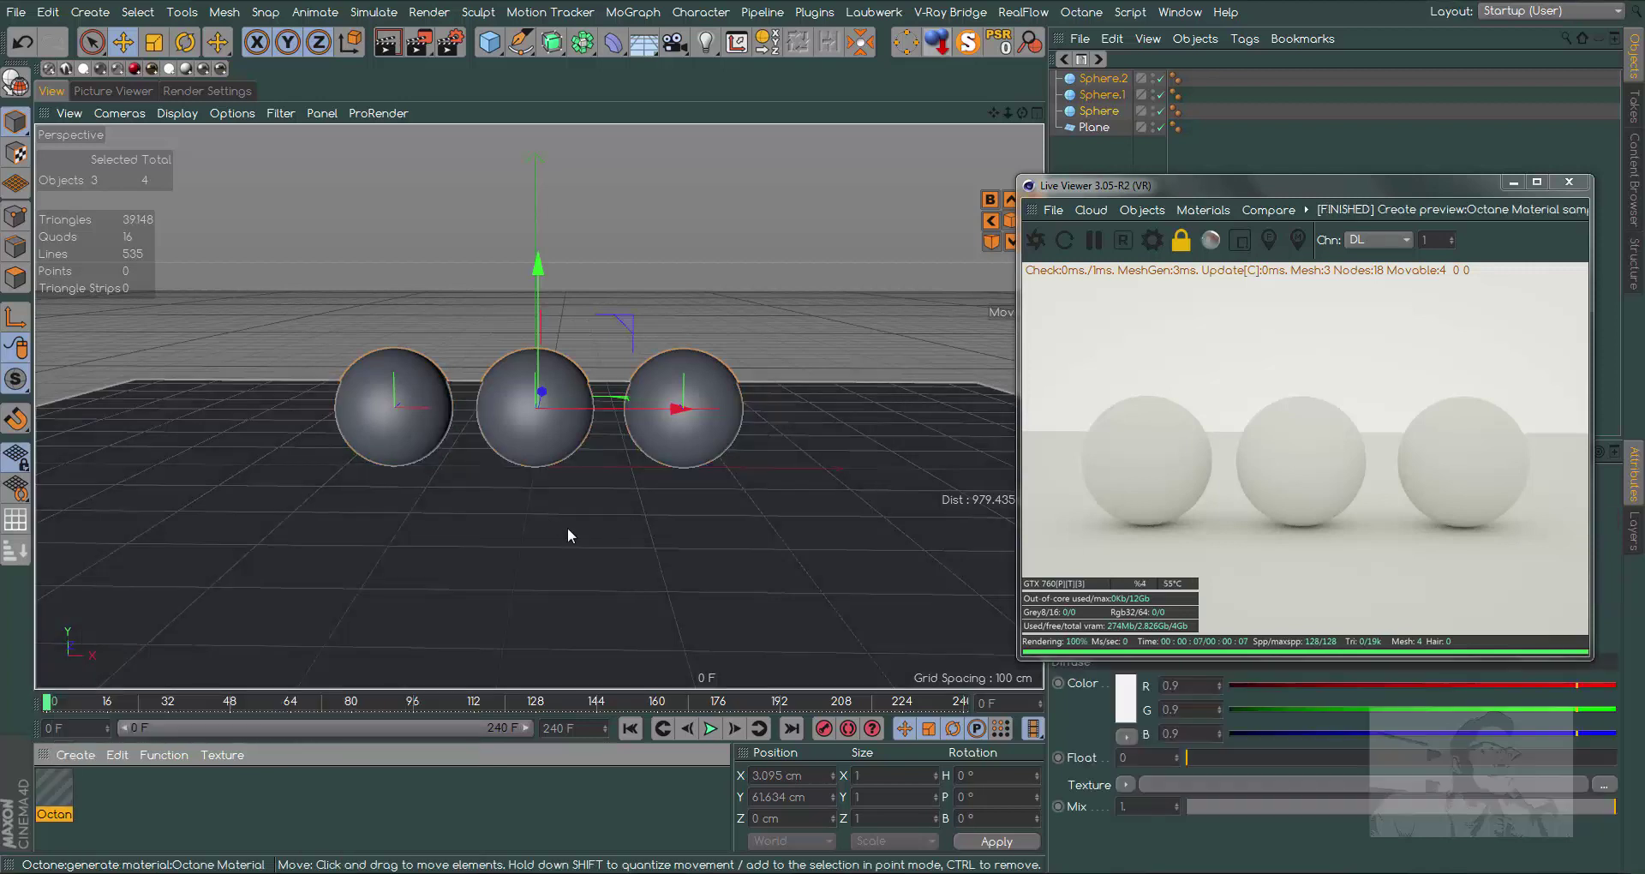
{"action": "double_click", "coordinate": [54, 787]}
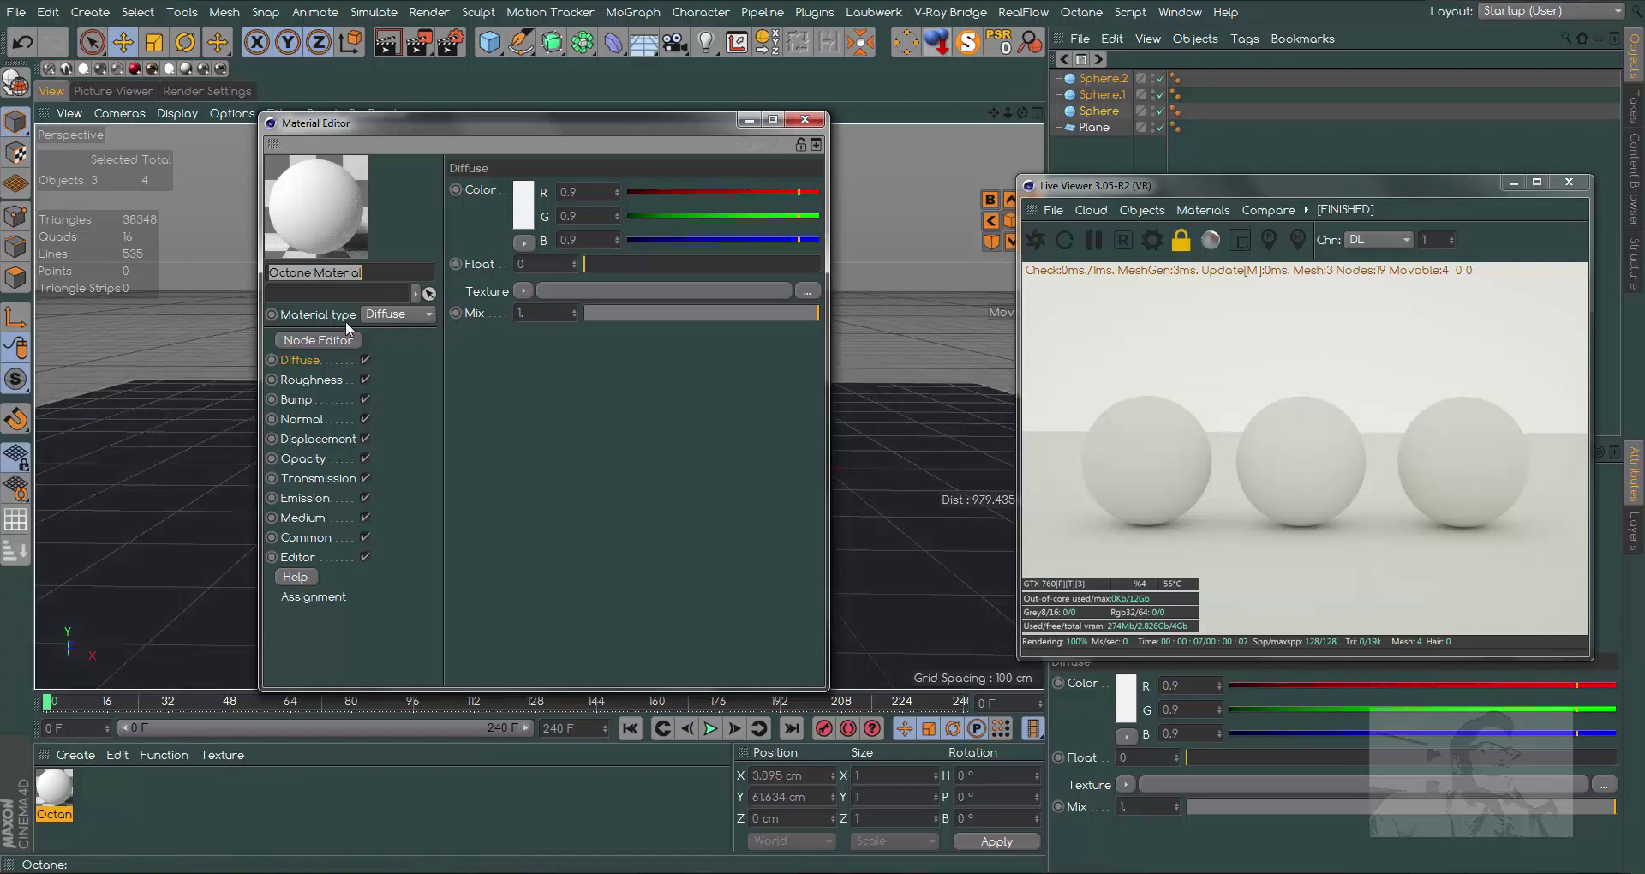
{"action": "left_click", "coordinate": [418, 315]}
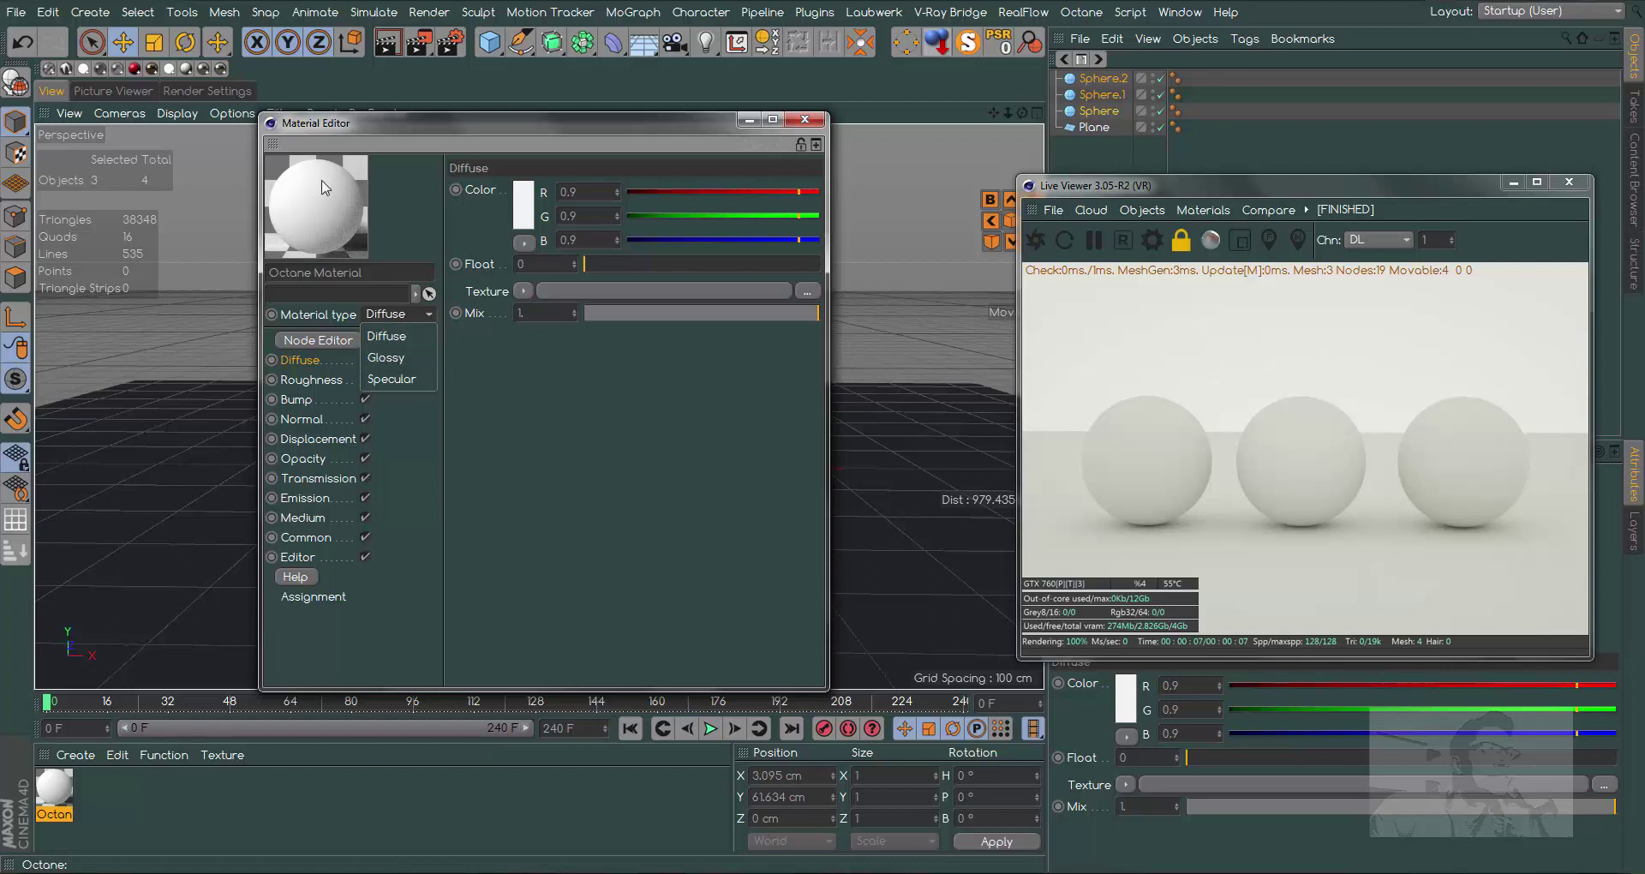
{"action": "left_click", "coordinate": [405, 358]}
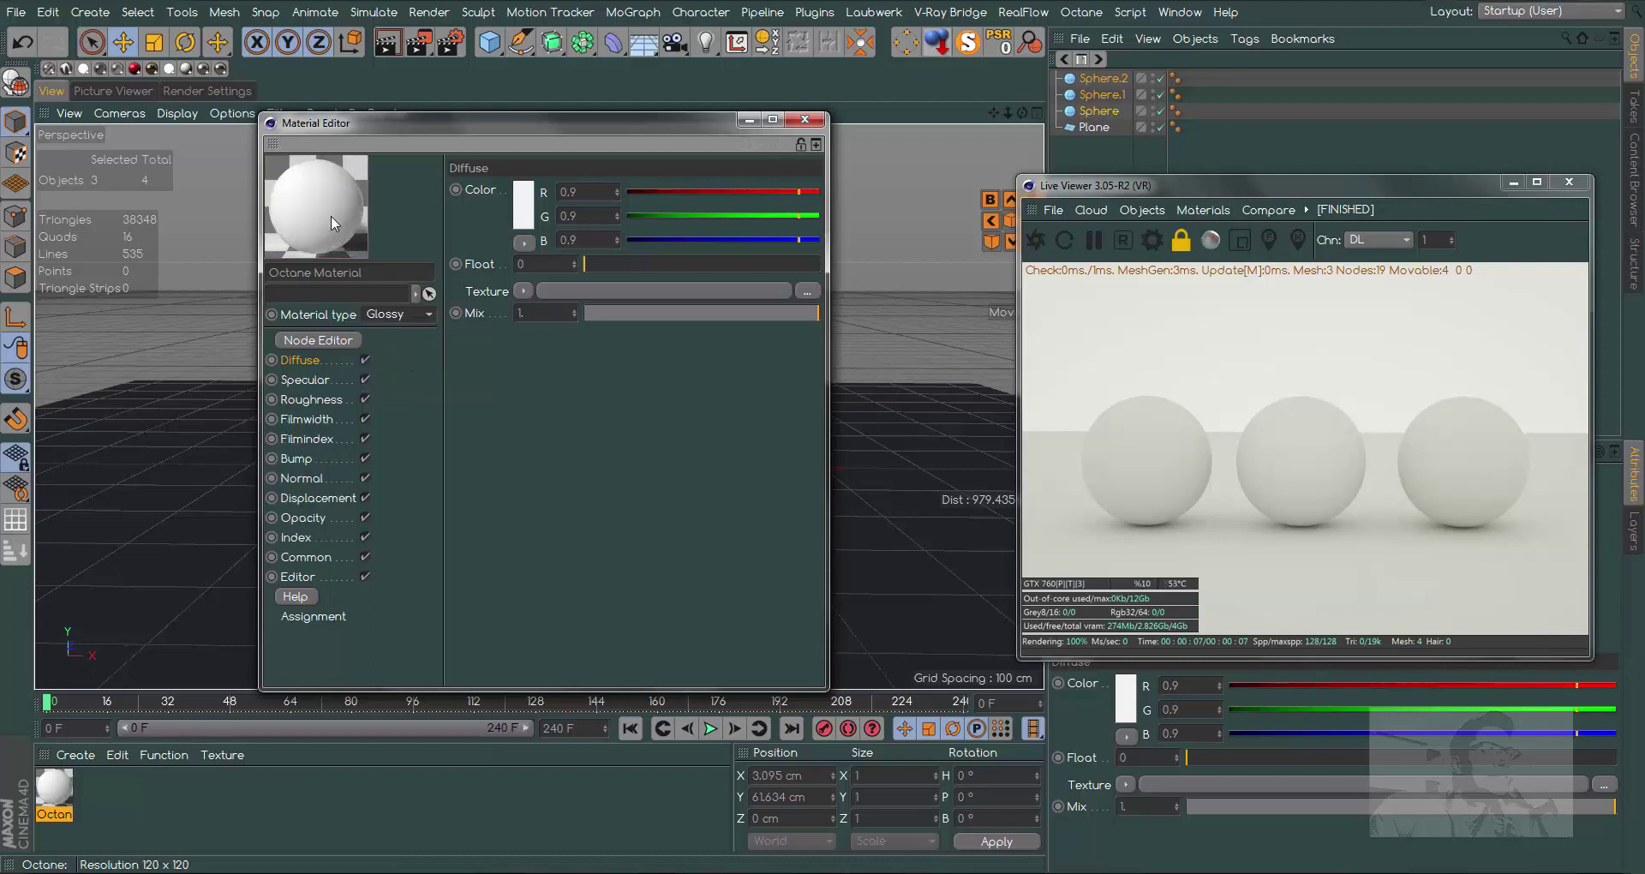
{"action": "left_click", "coordinate": [399, 314]}
{"action": "left_click", "coordinate": [410, 379]}
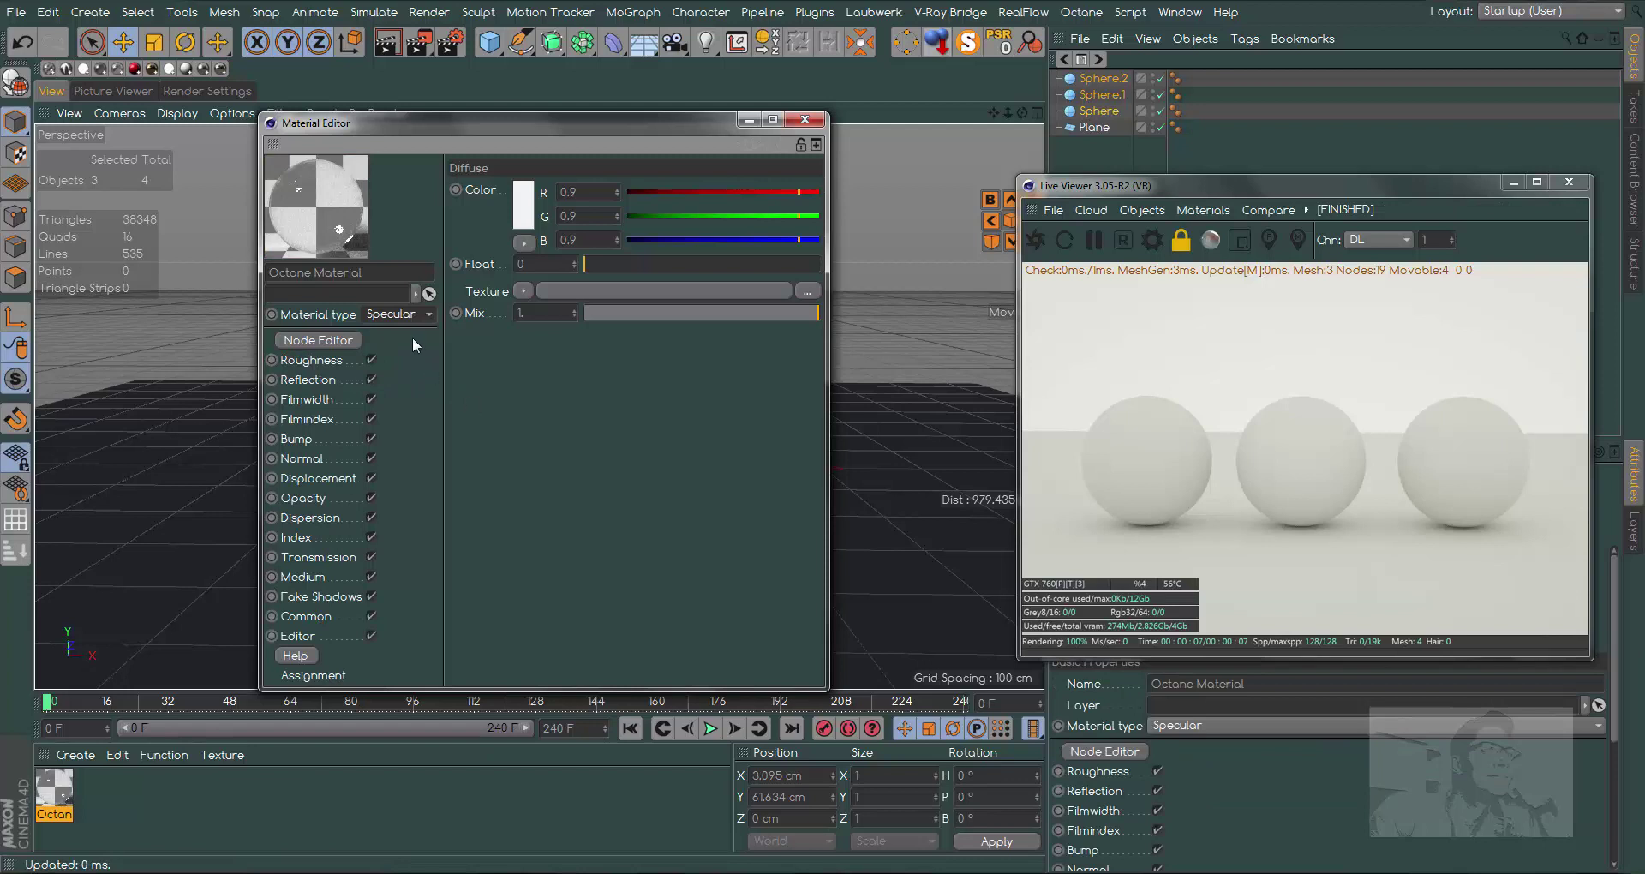
{"action": "left_click", "coordinate": [399, 315]}
{"action": "left_click", "coordinate": [402, 336]}
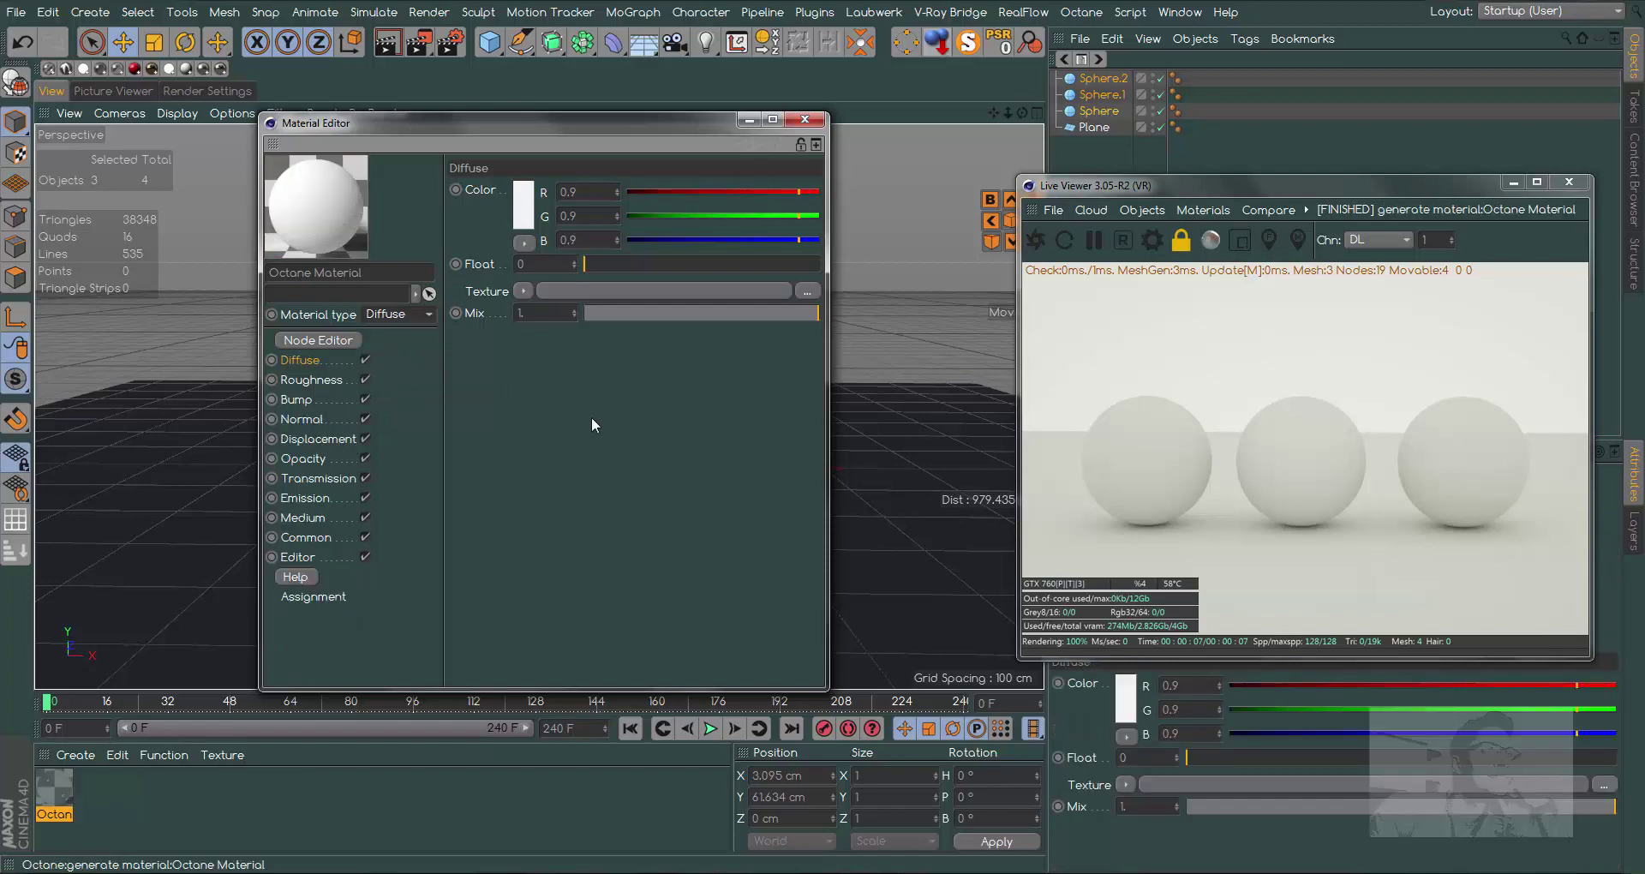
{"action": "left_click", "coordinate": [805, 119]}
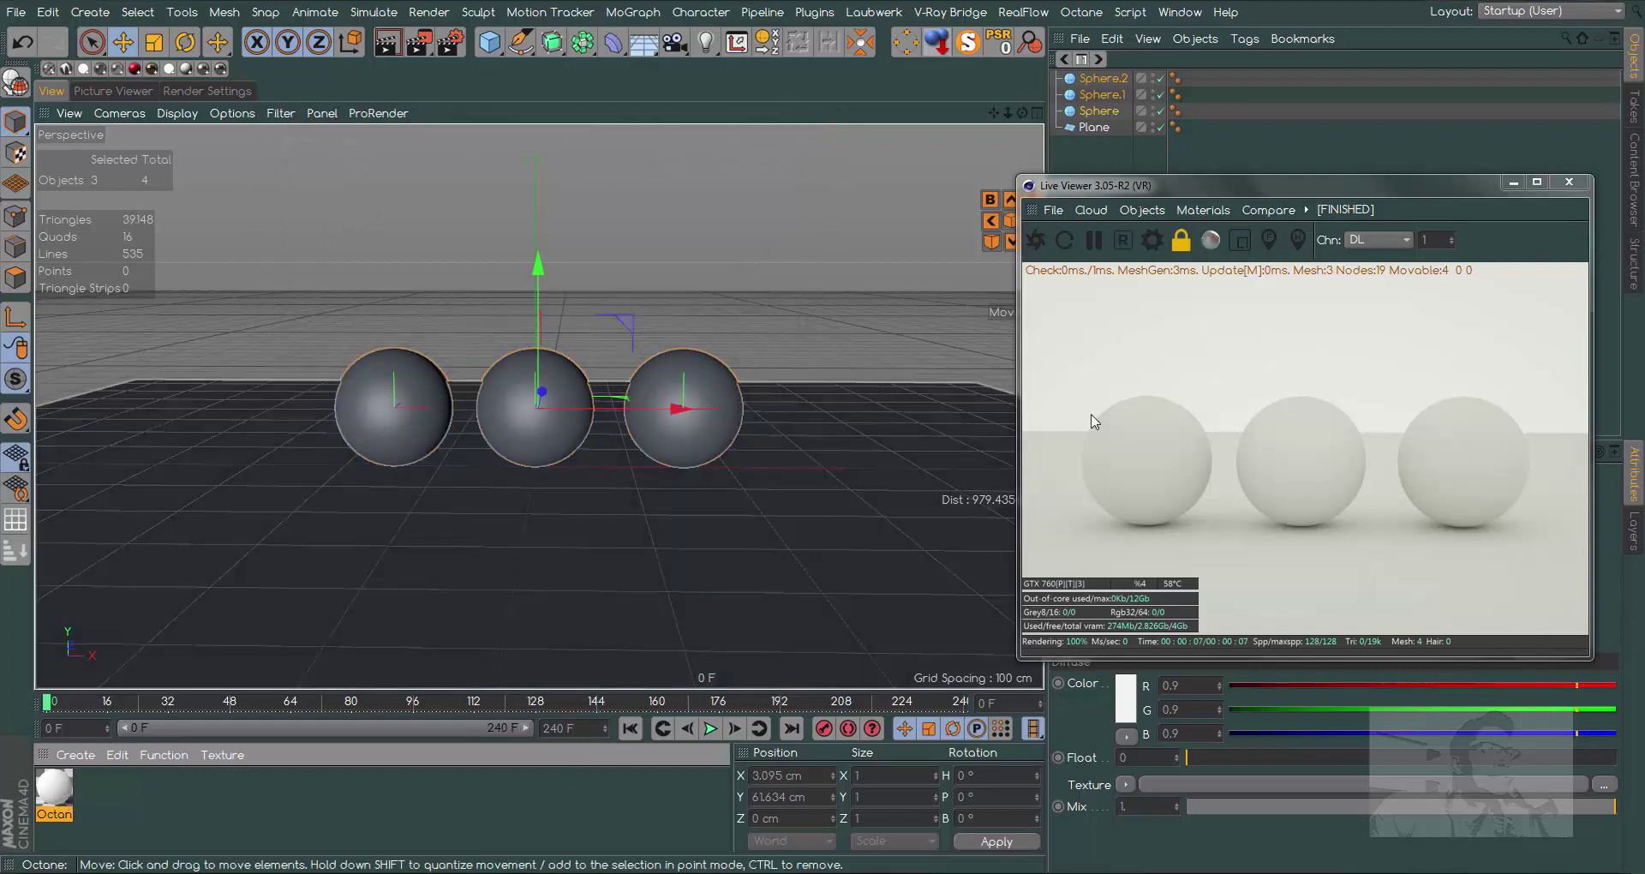
- Add an Octane Glossy Material from the Live Viewer's Materials menu
{"action": "left_click", "coordinate": [1144, 210]}
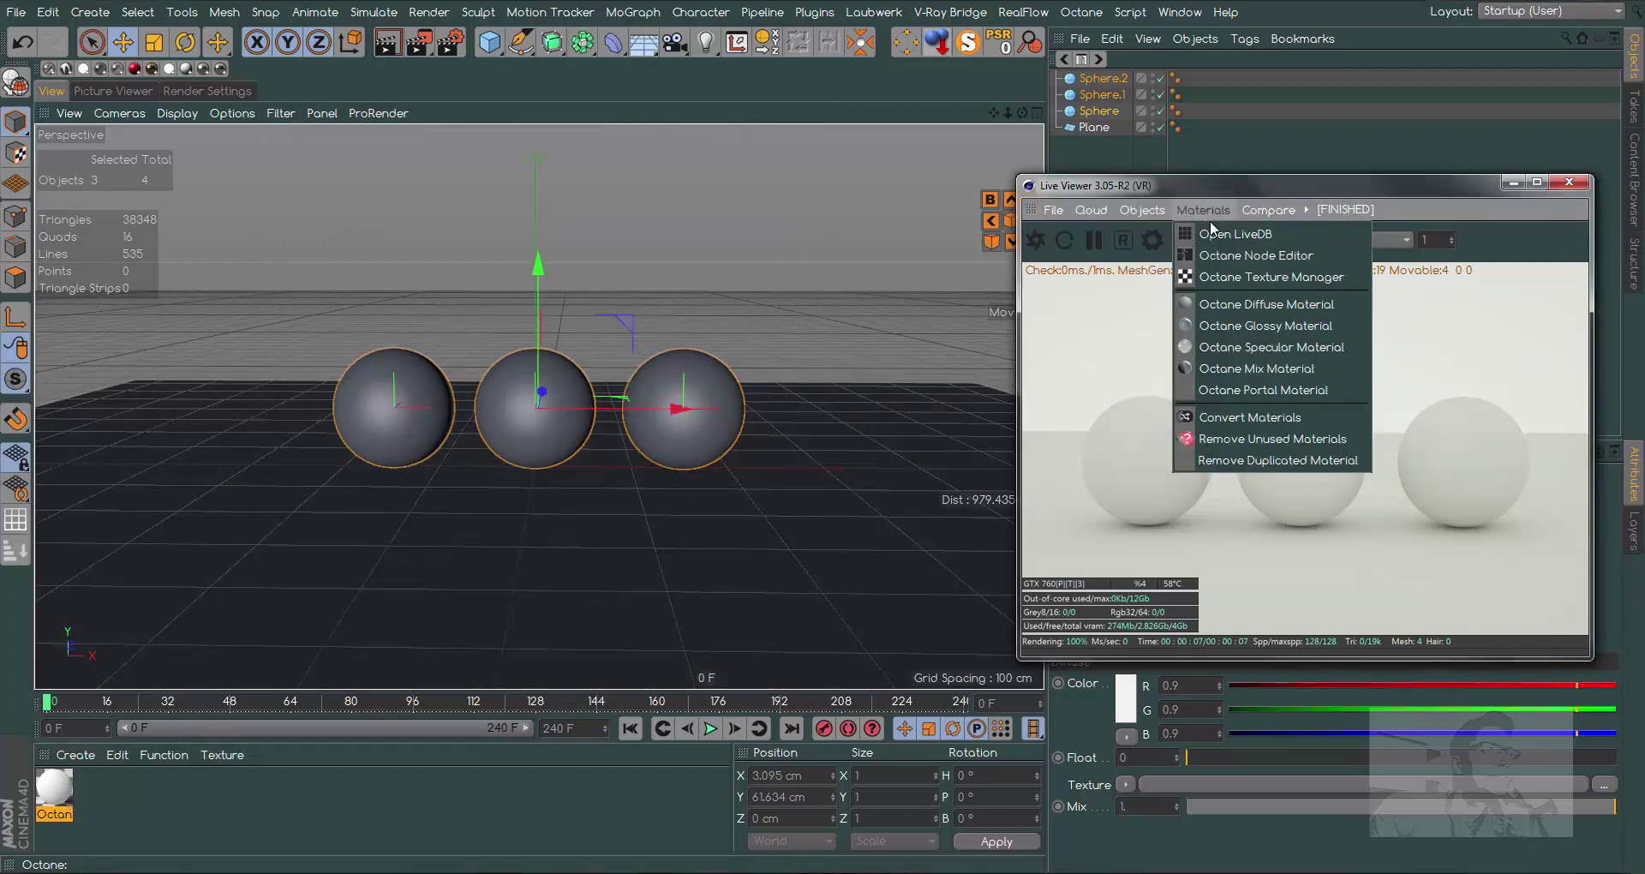
{"action": "mouse_move", "coordinate": [1201, 209]}
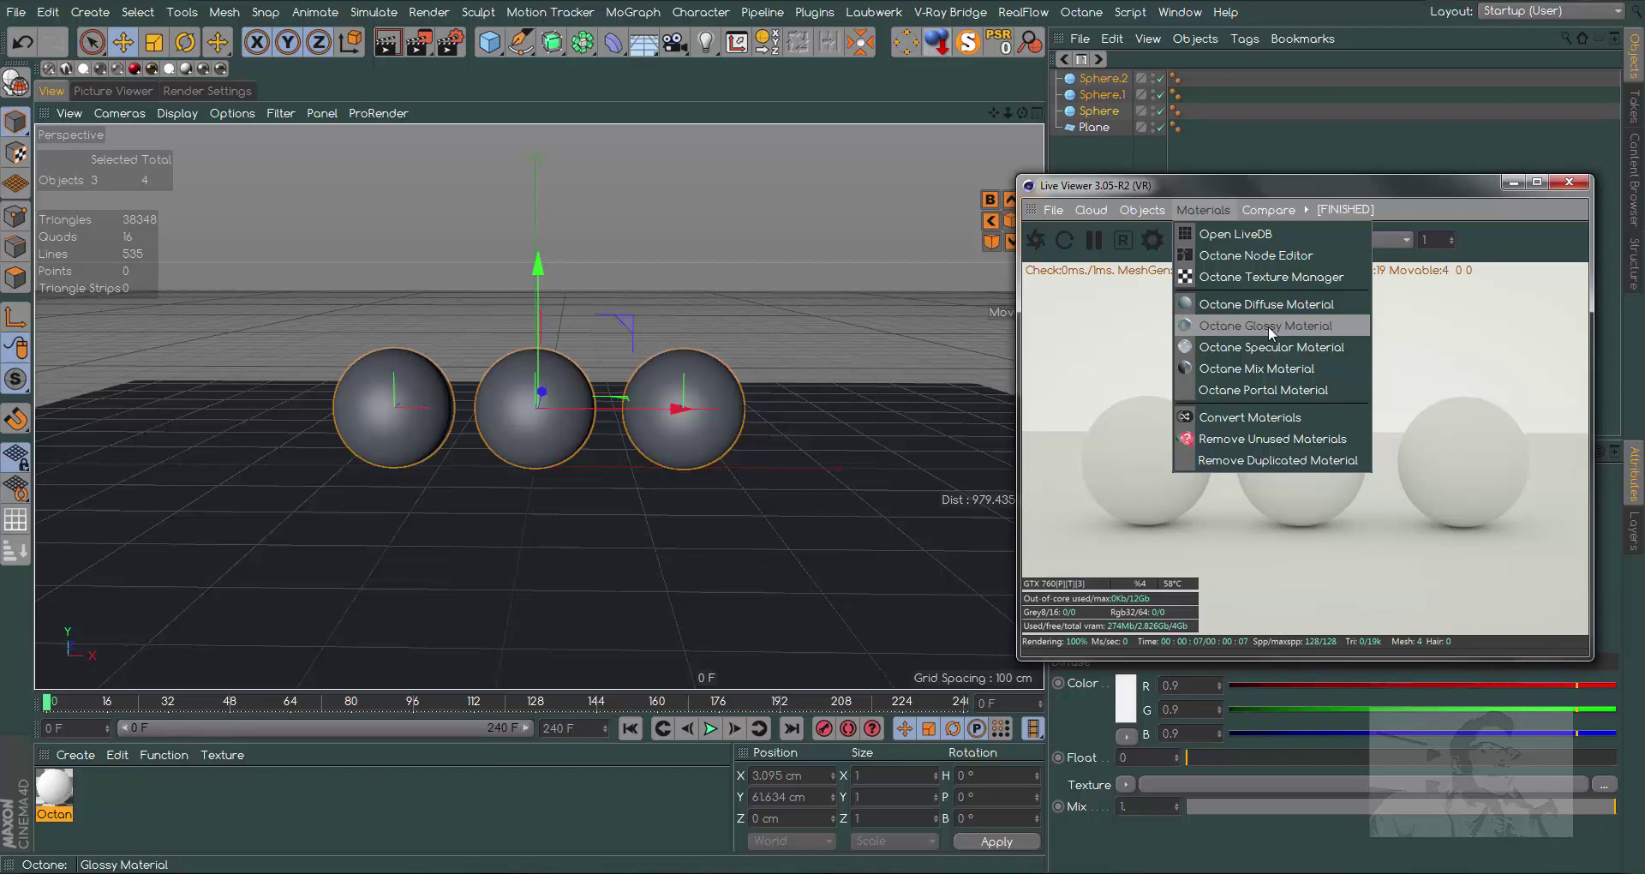
{"action": "left_click", "coordinate": [1268, 325]}
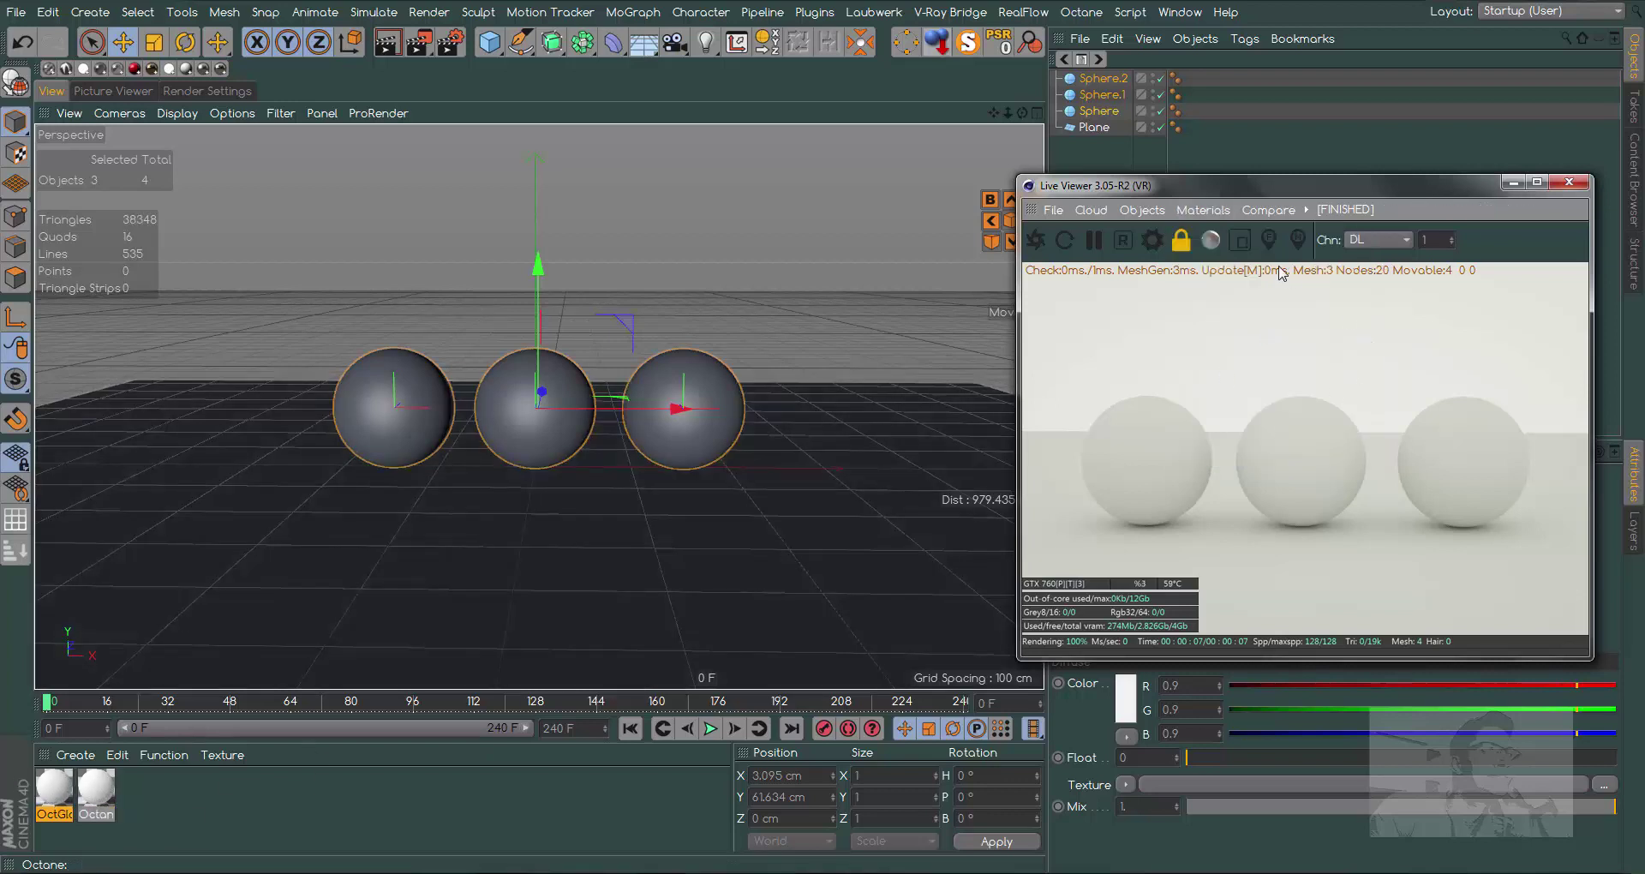
{"action": "left_click", "coordinate": [1211, 211]}
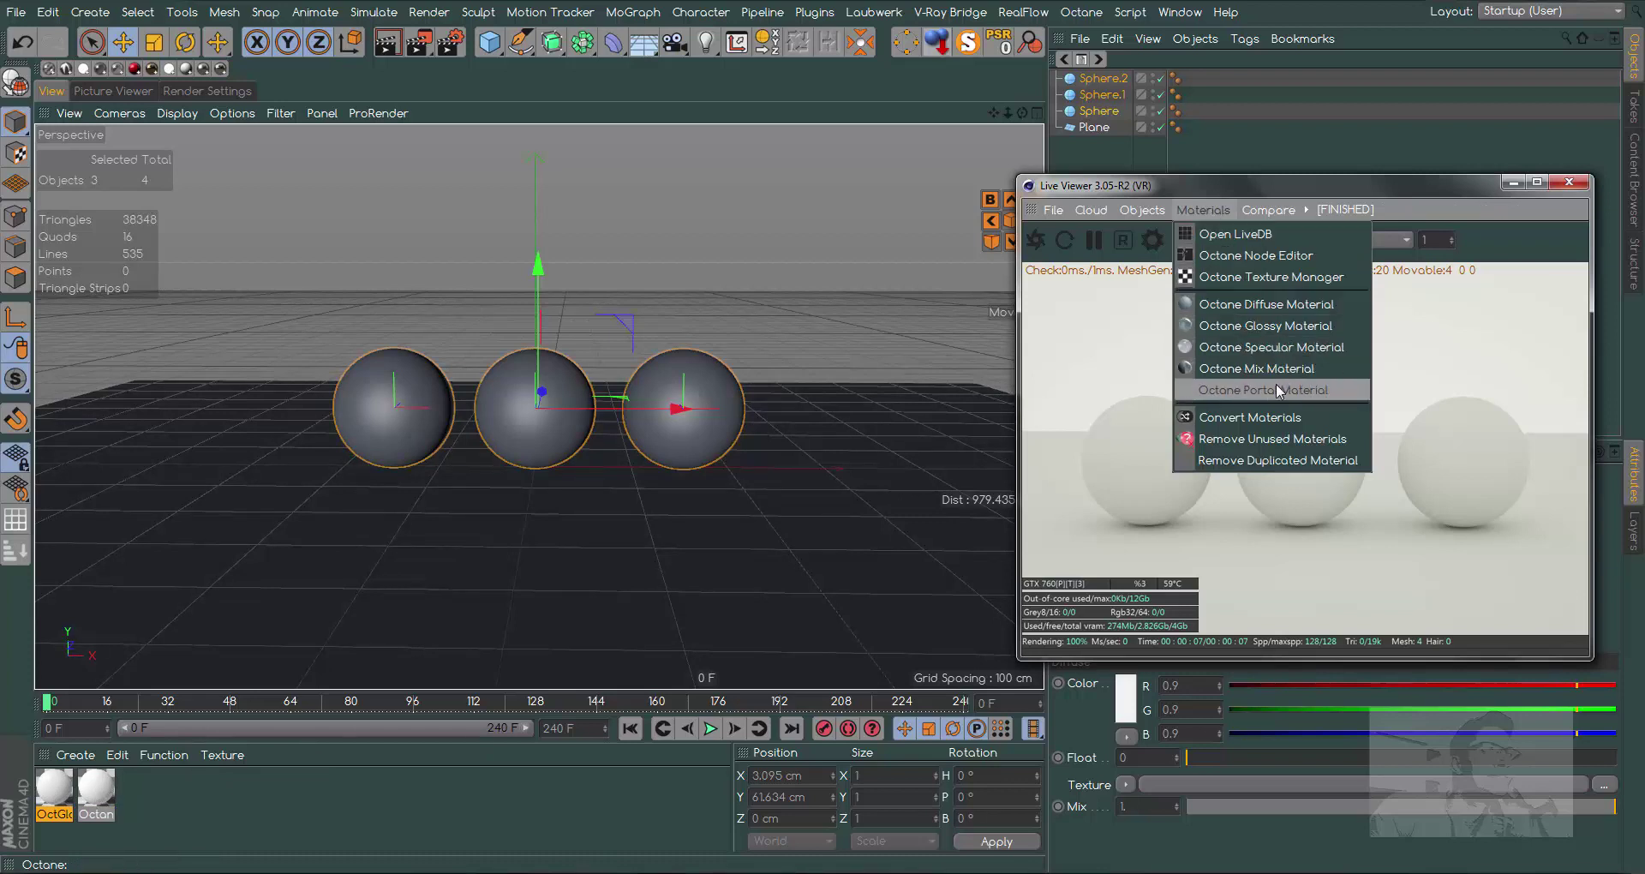
{"action": "key", "text": "Escape"}
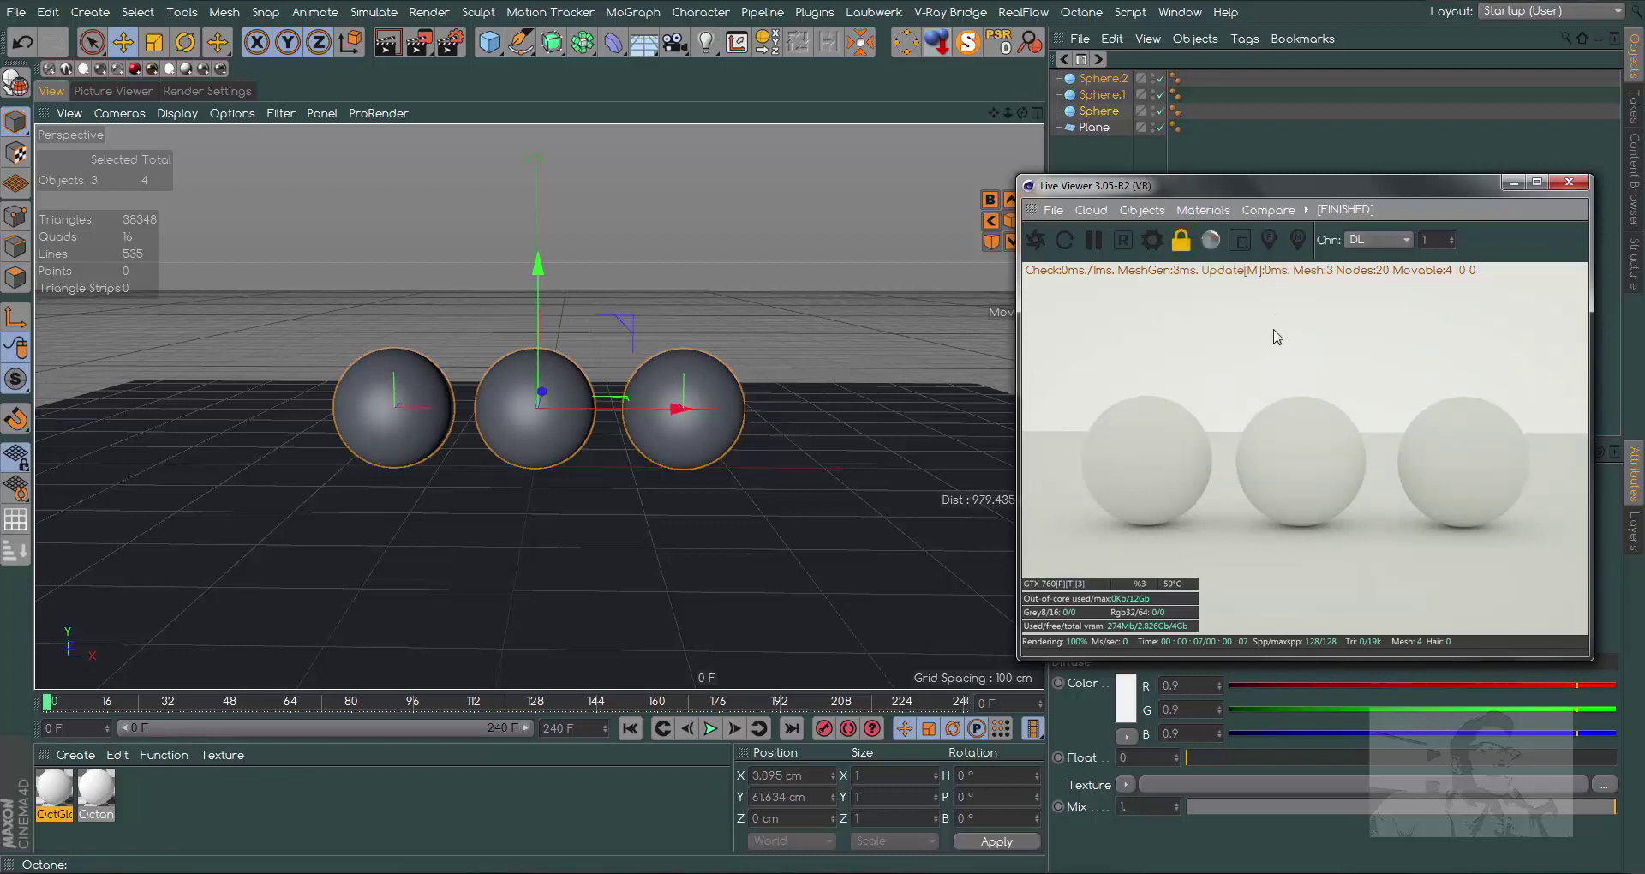
- Create a Specular Octane material on the left sphere from the Live Viewer
{"action": "right_click", "coordinate": [1152, 461]}
{"action": "mouse_move", "coordinate": [1203, 468]}
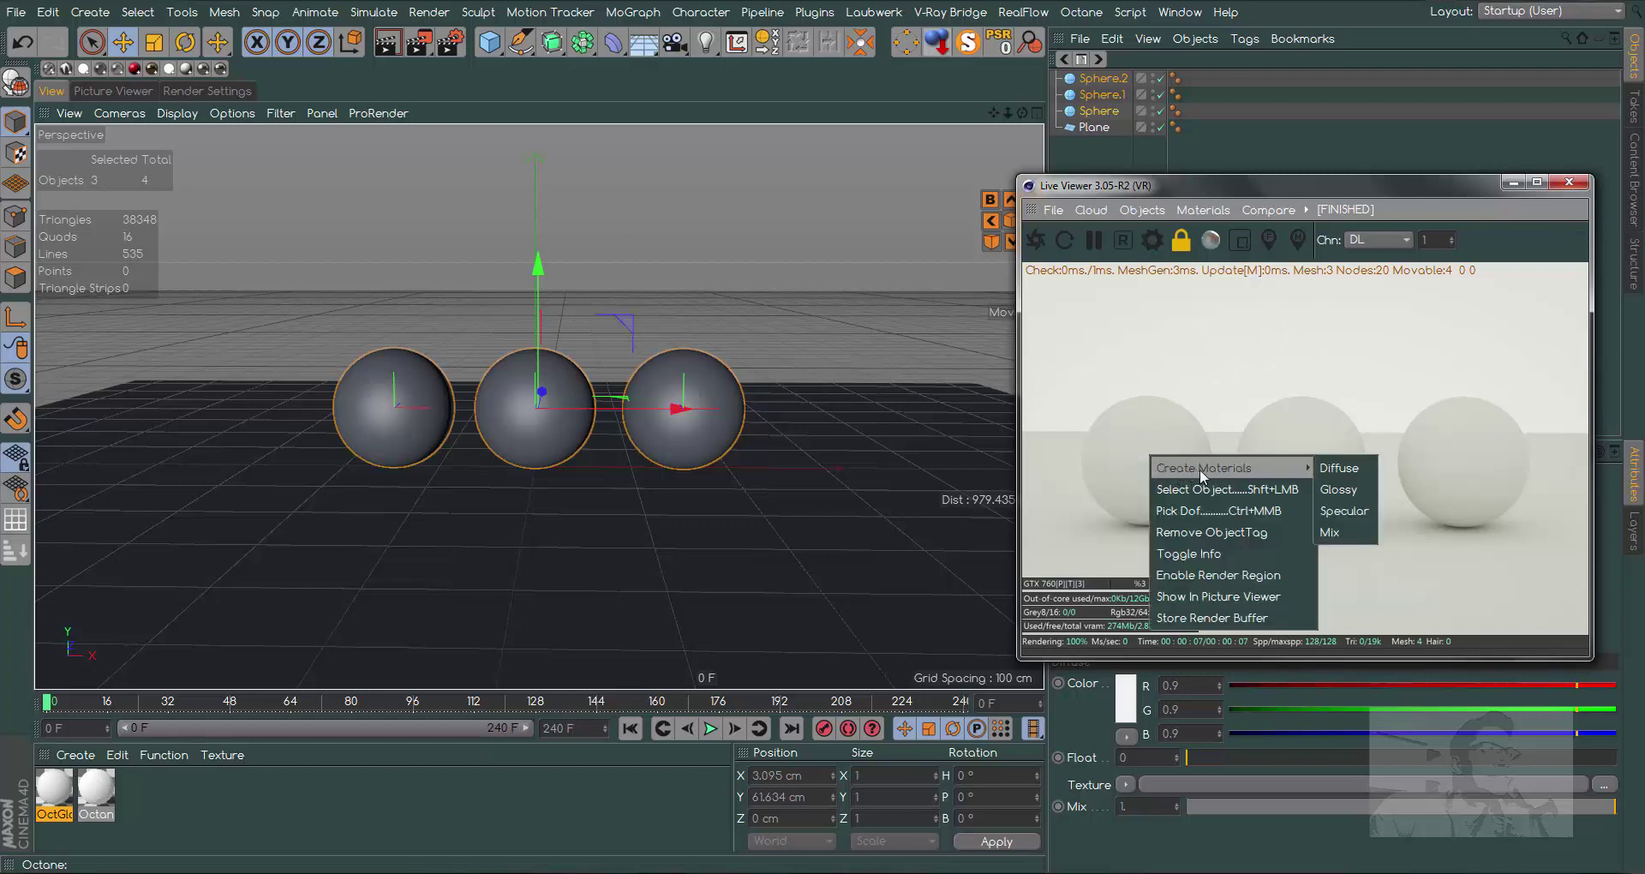
{"action": "left_click", "coordinate": [1359, 510]}
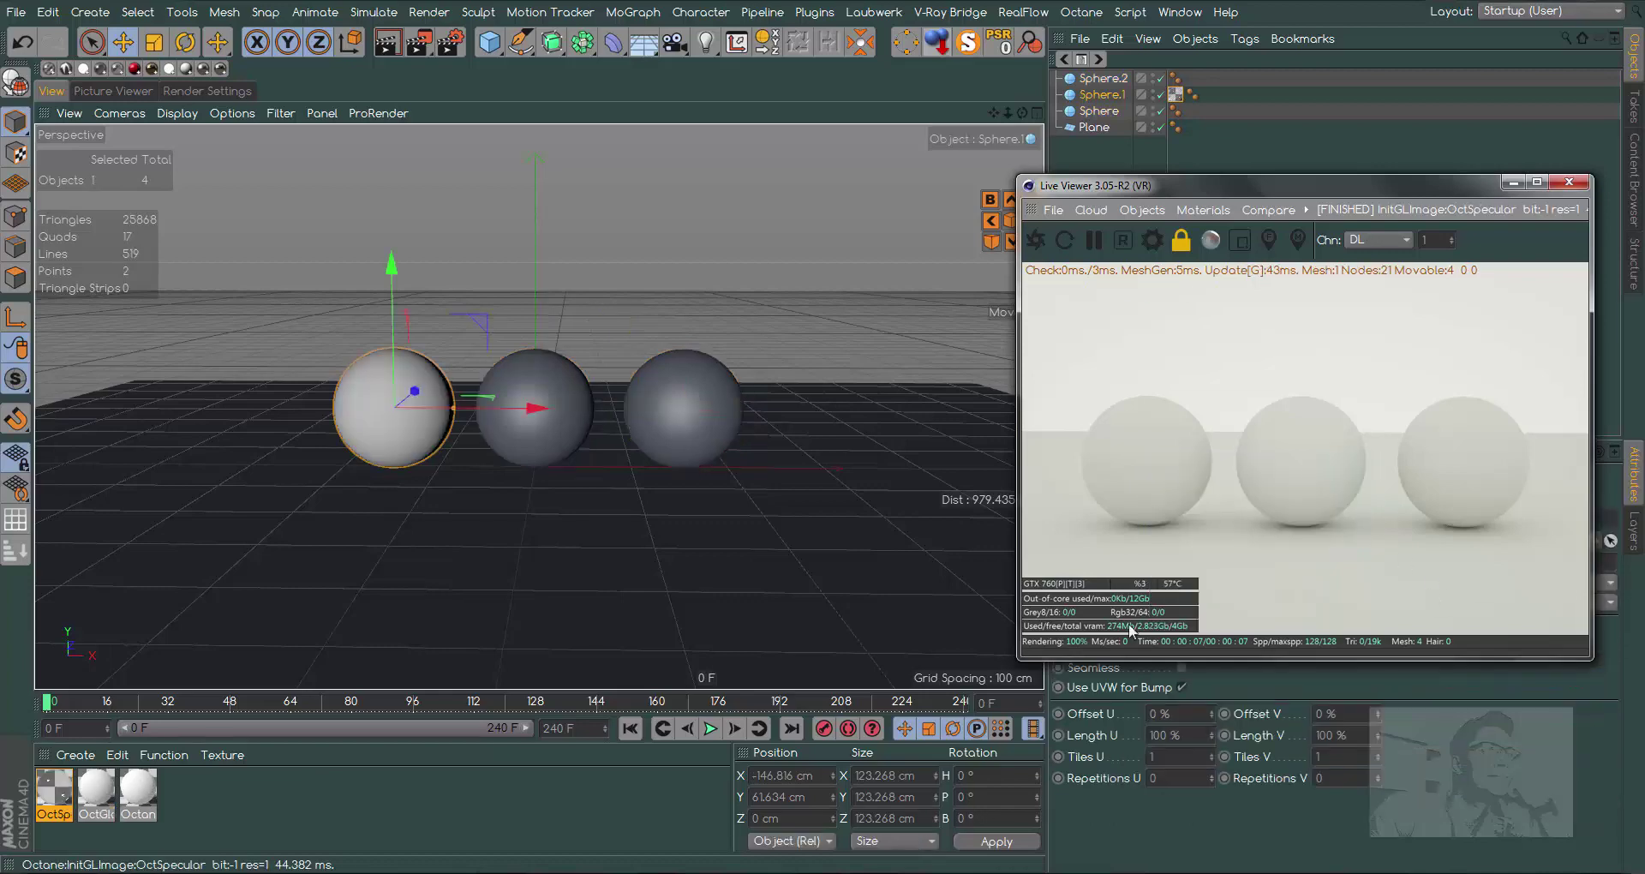
{"action": "double_click", "coordinate": [147, 790]}
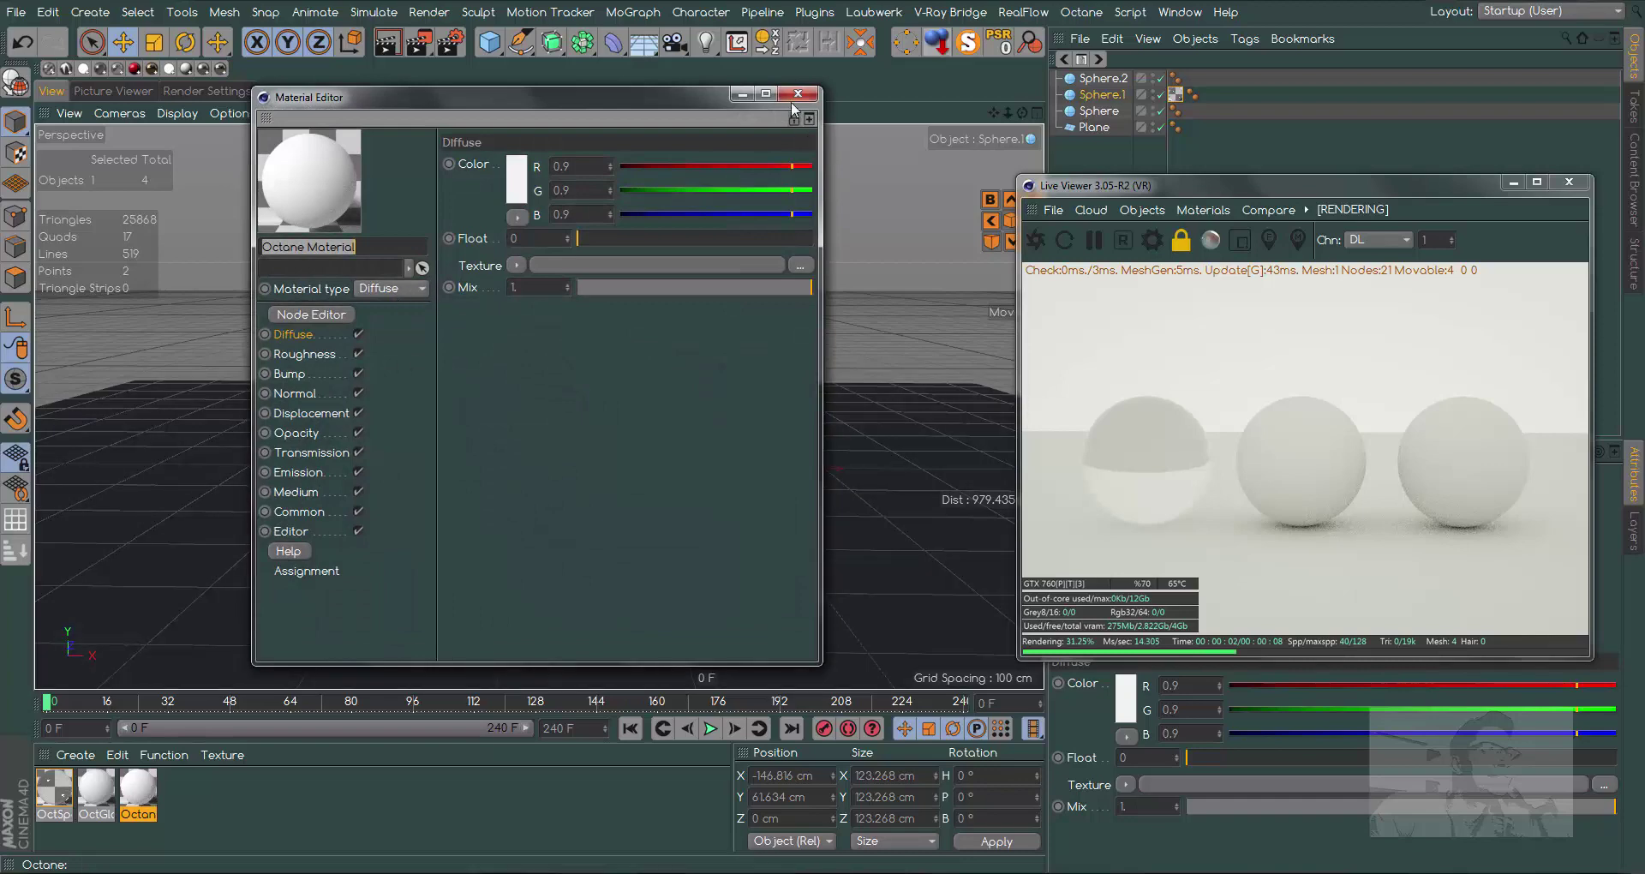
{"action": "left_click", "coordinate": [795, 96]}
- Rename Octane Material to 'Diffuse' and OctSpecular to 'Specular', keeping 'Glossy' unchanged
{"action": "double_click", "coordinate": [137, 813]}
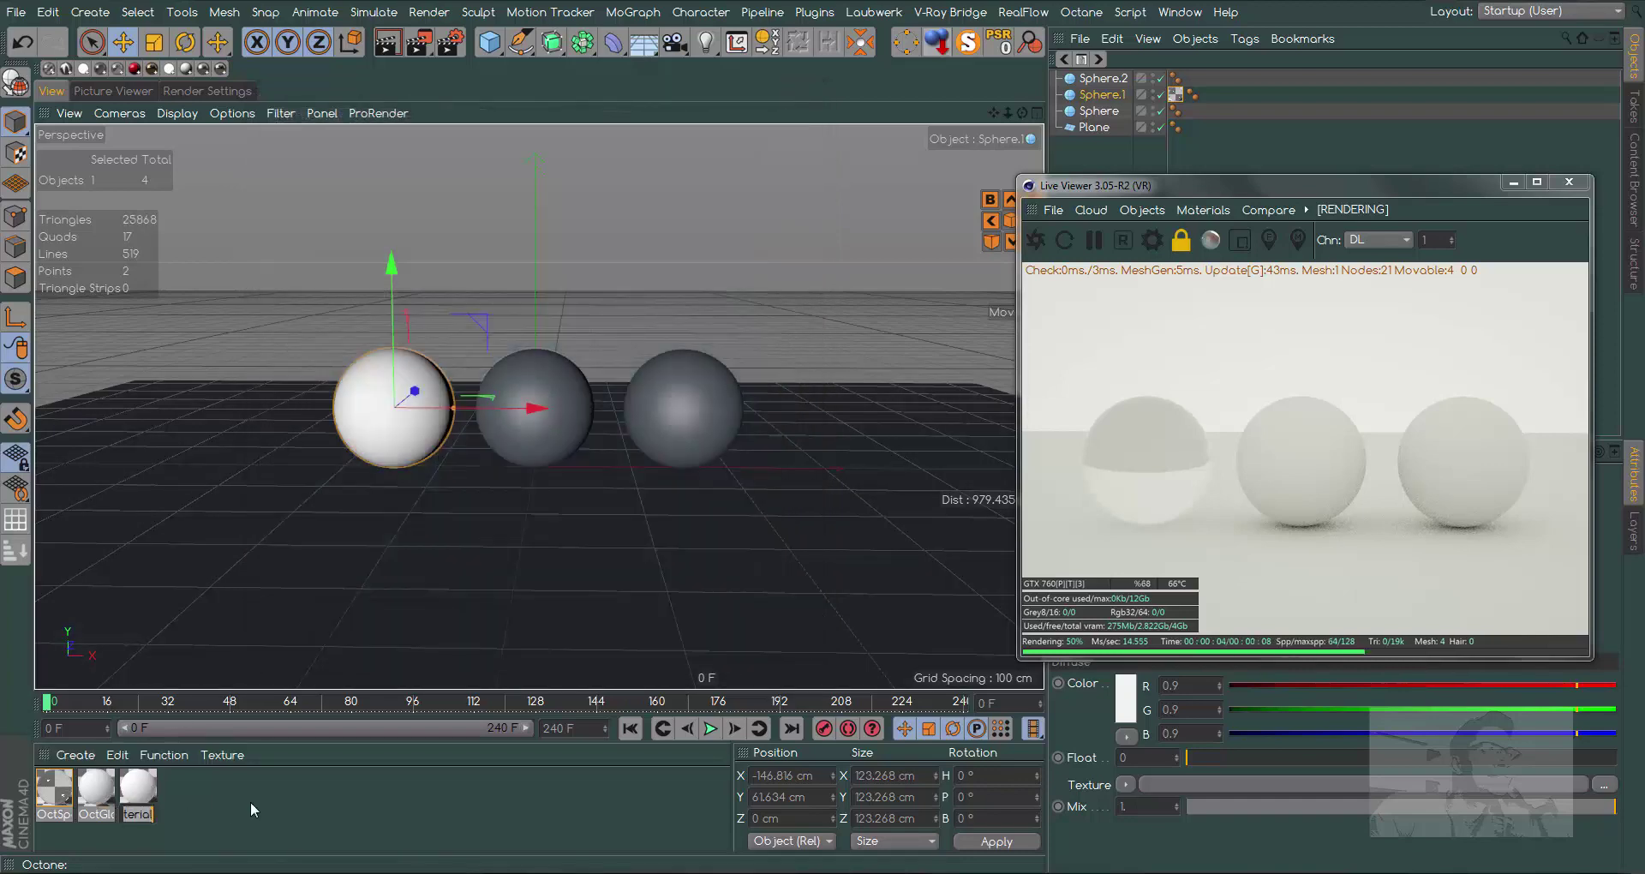
{"action": "type", "text": "Diffuse"}
{"action": "key", "text": "Return"}
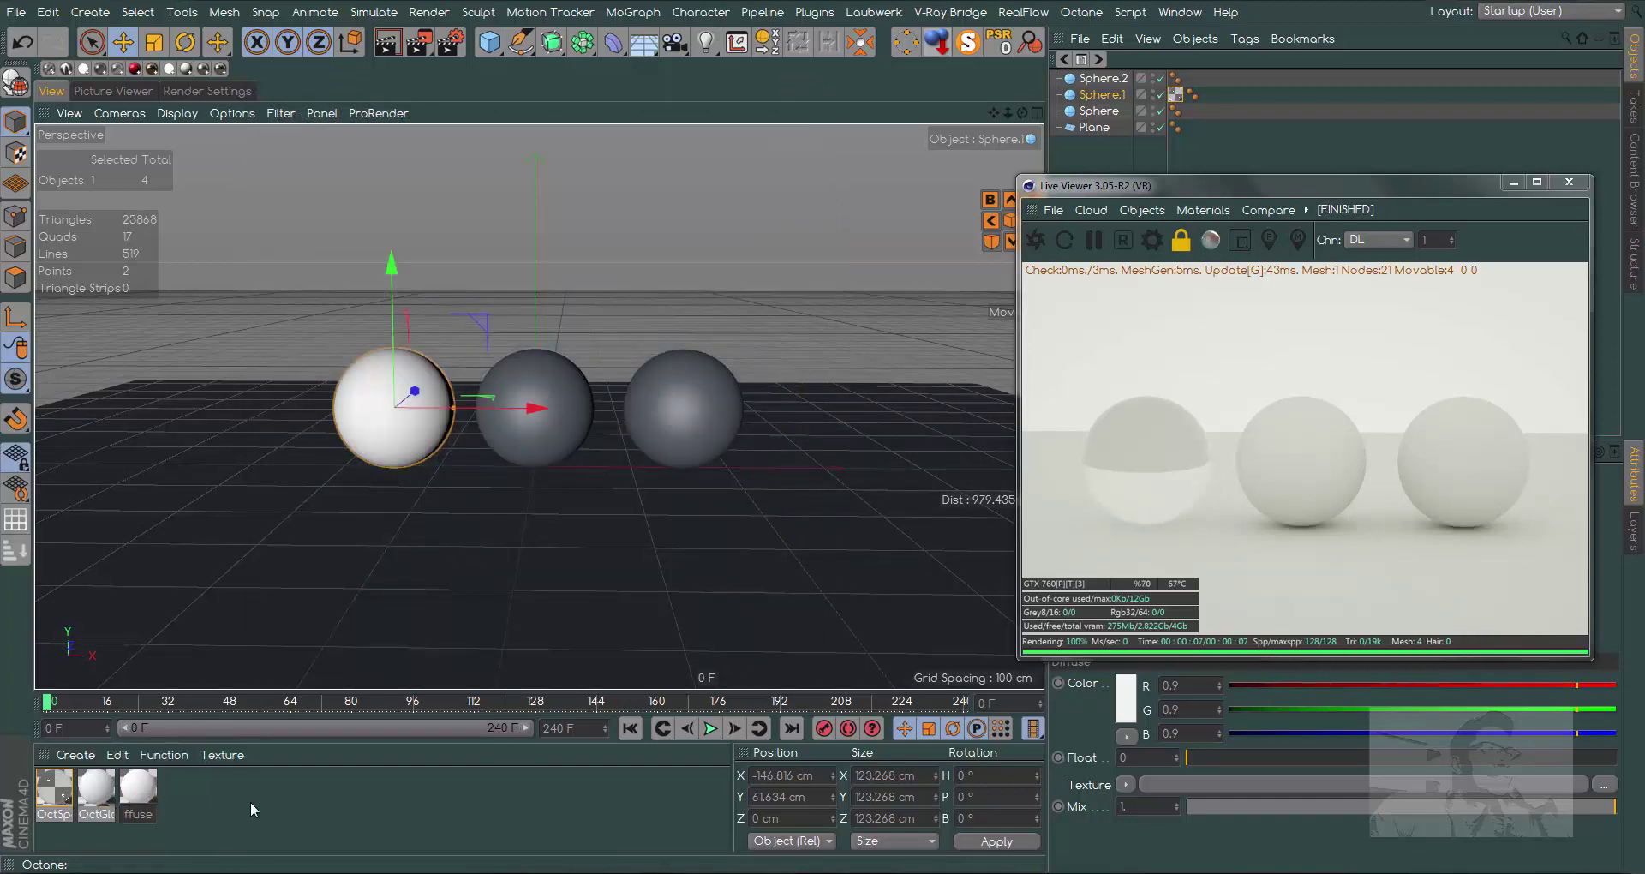
{"action": "double_click", "coordinate": [101, 815]}
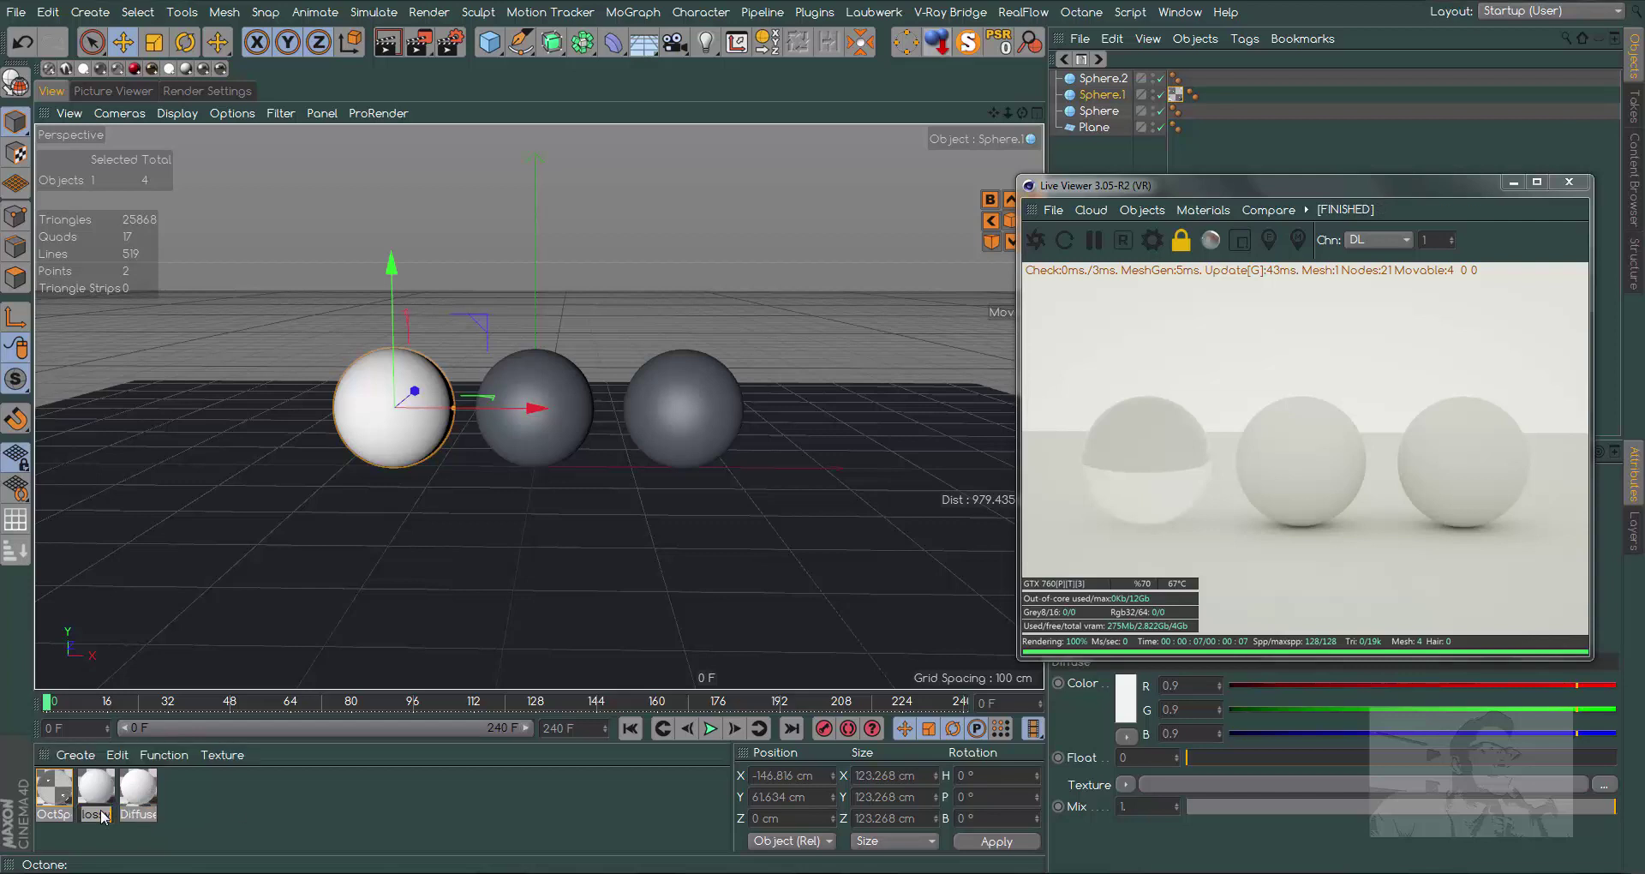
{"action": "key", "text": "Home"}
{"action": "type", "text": "Oct"}
{"action": "key", "text": "Escape"}
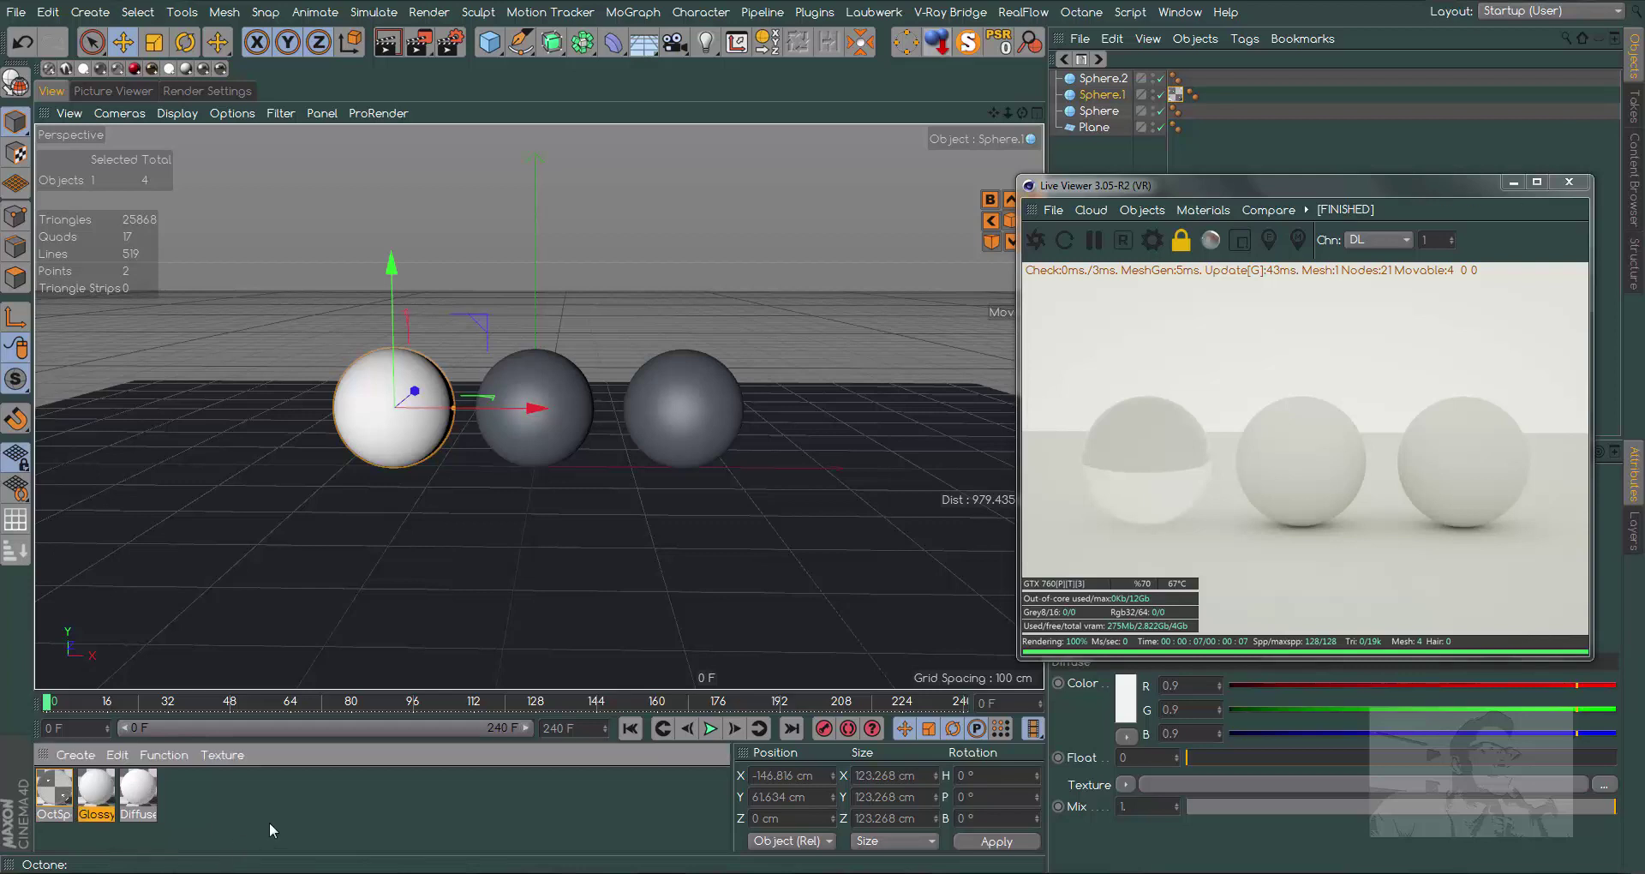
{"action": "double_click", "coordinate": [54, 814]}
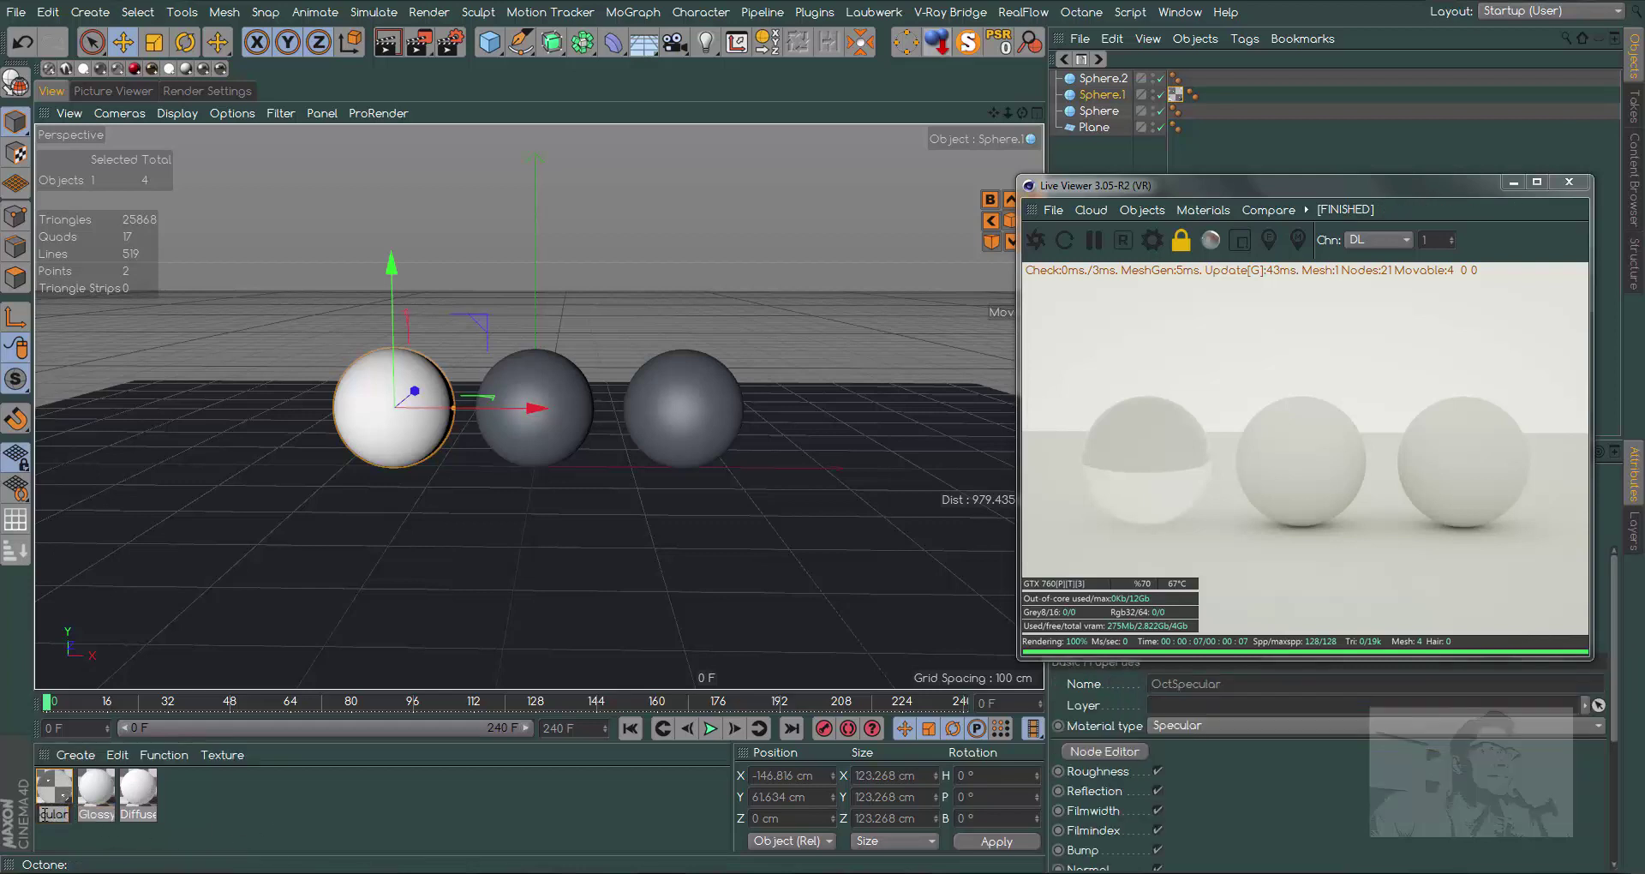
{"action": "key", "text": "Home"}
{"action": "key", "text": "Delete"}
{"action": "key", "text": "Delete"}
{"action": "key", "text": "Delete"}
{"action": "key", "text": "Return"}
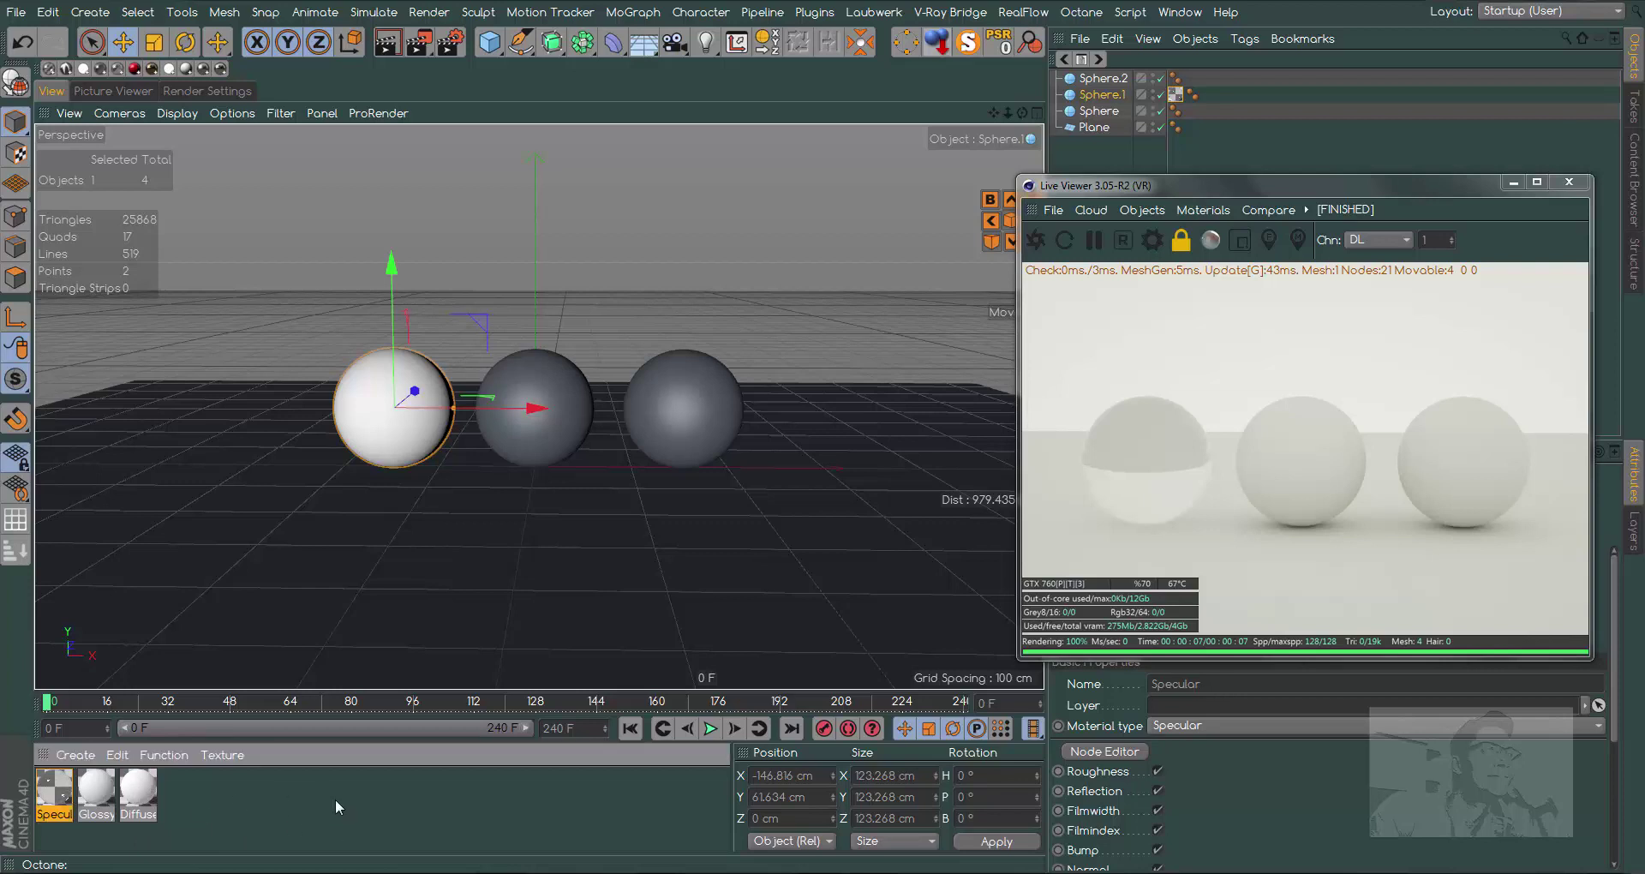
- Apply Specular to Sphere.1, move the Diffuse tag to Sphere.2, and give the middle sphere a white material
{"action": "left_click_drag", "start_coordinate": [145, 793], "coordinate": [382, 426]}
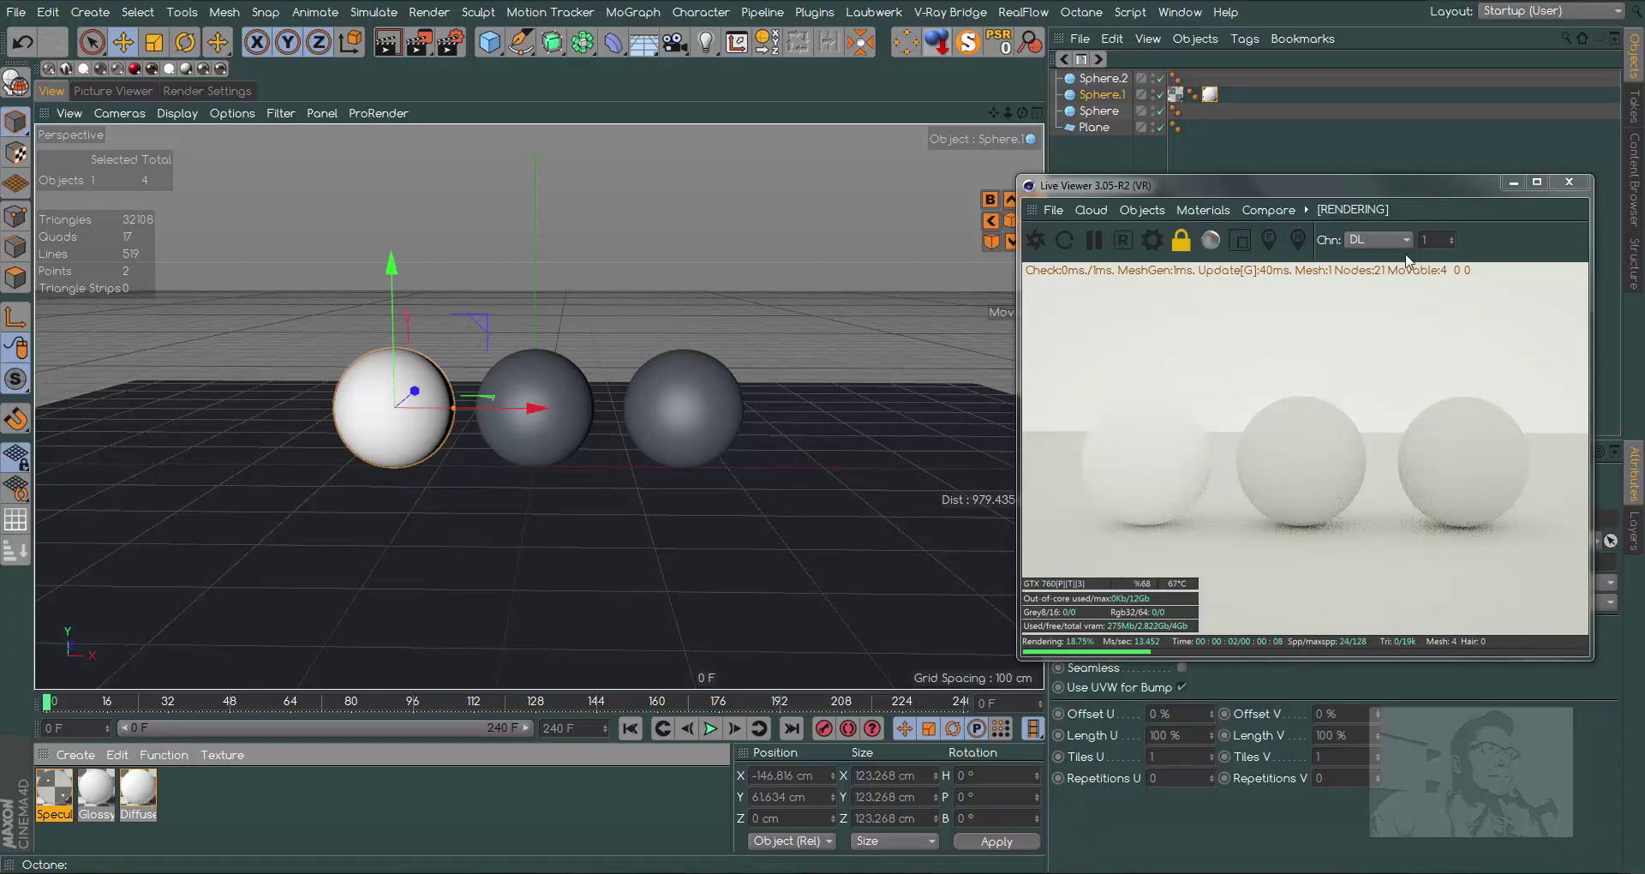
{"action": "left_click", "coordinate": [1179, 97]}
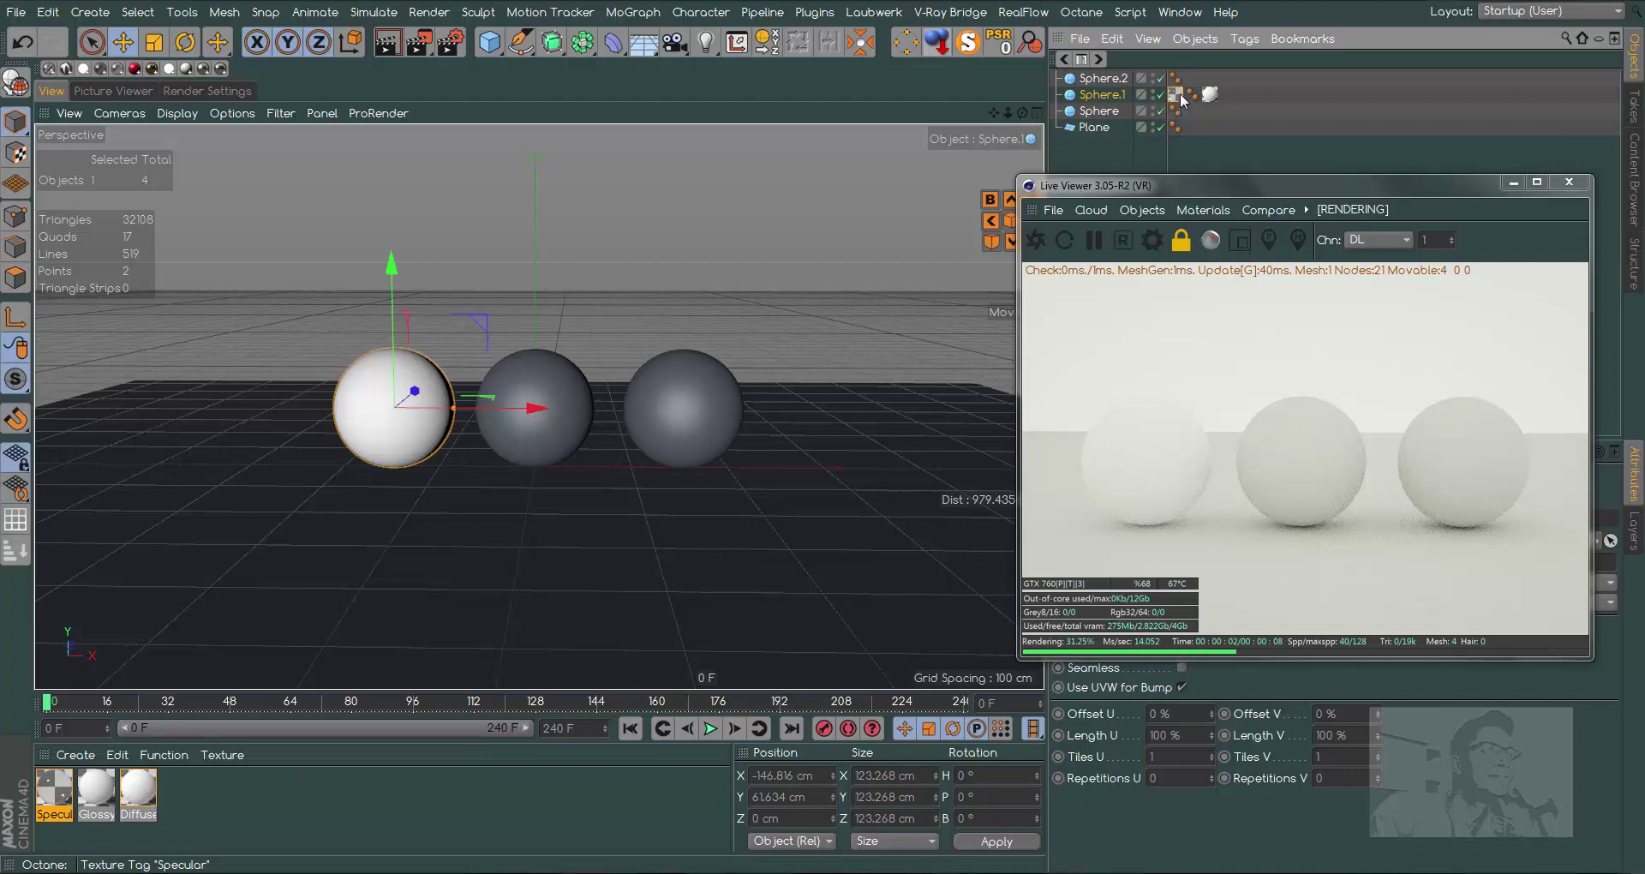
{"action": "left_click", "coordinate": [1209, 94]}
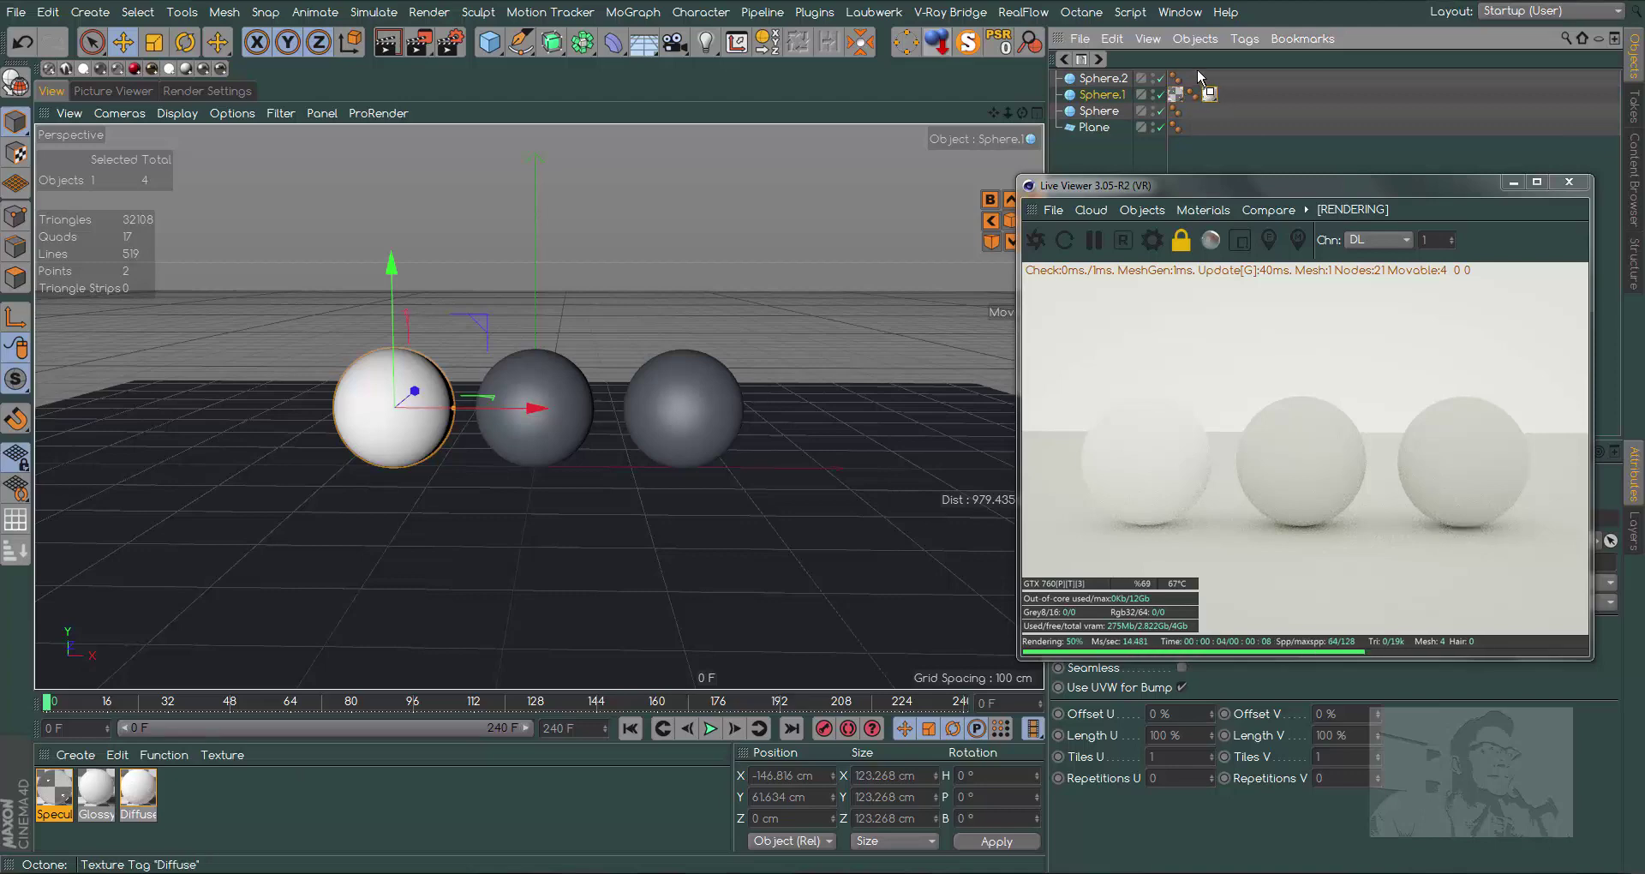
{"action": "left_click_drag", "start_coordinate": [1195, 75], "coordinate": [1193, 78]}
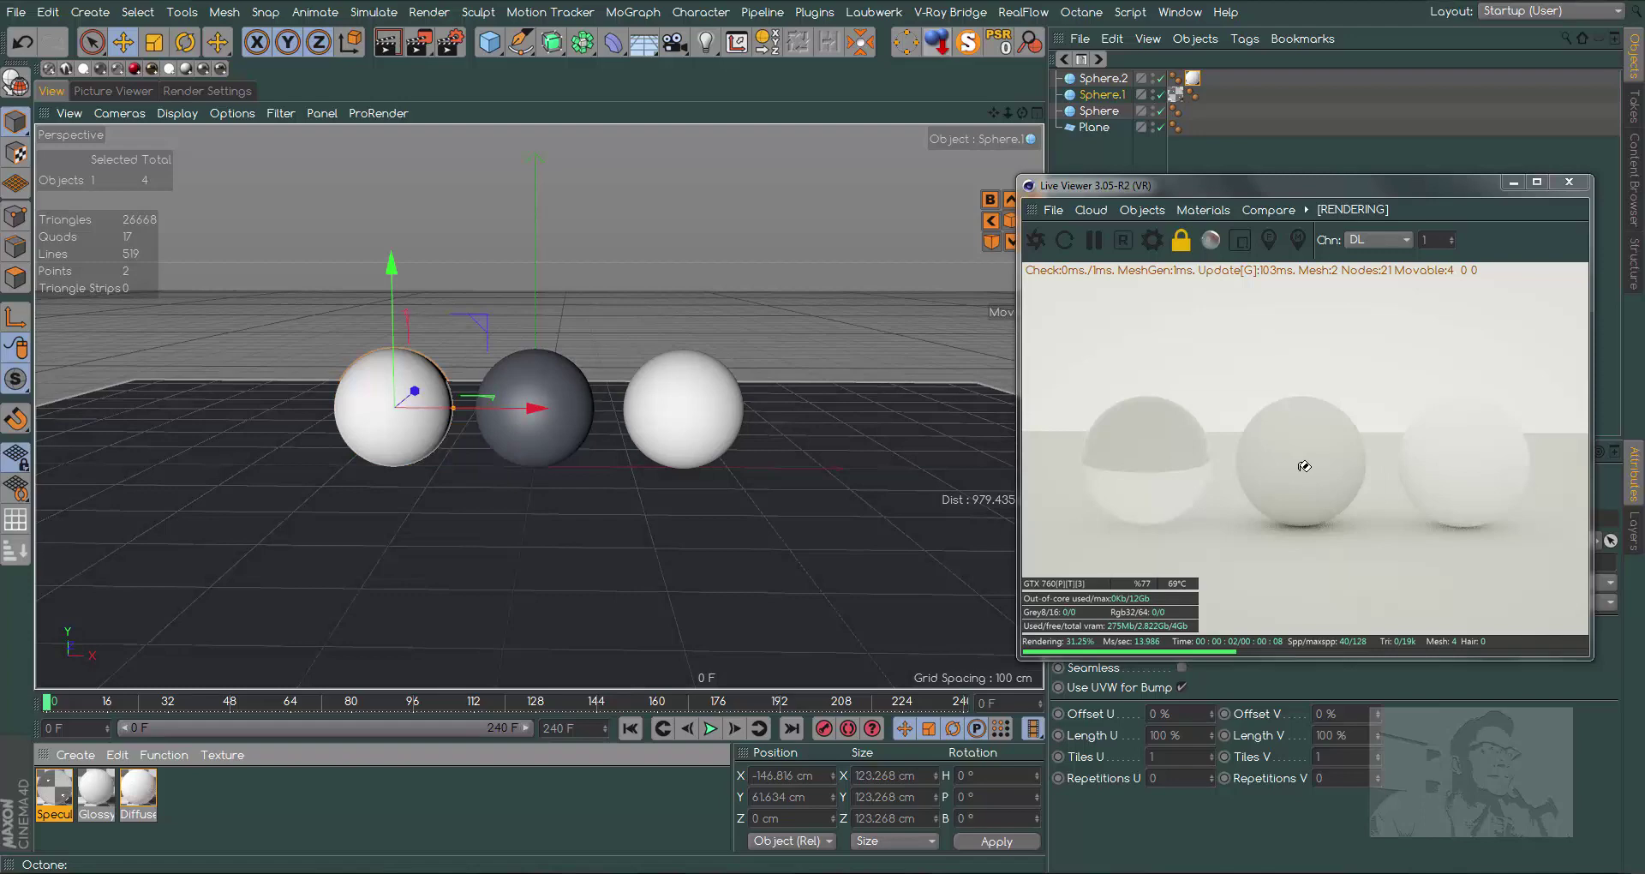
{"action": "left_click_drag", "start_coordinate": [1304, 466], "coordinate": [1304, 466]}
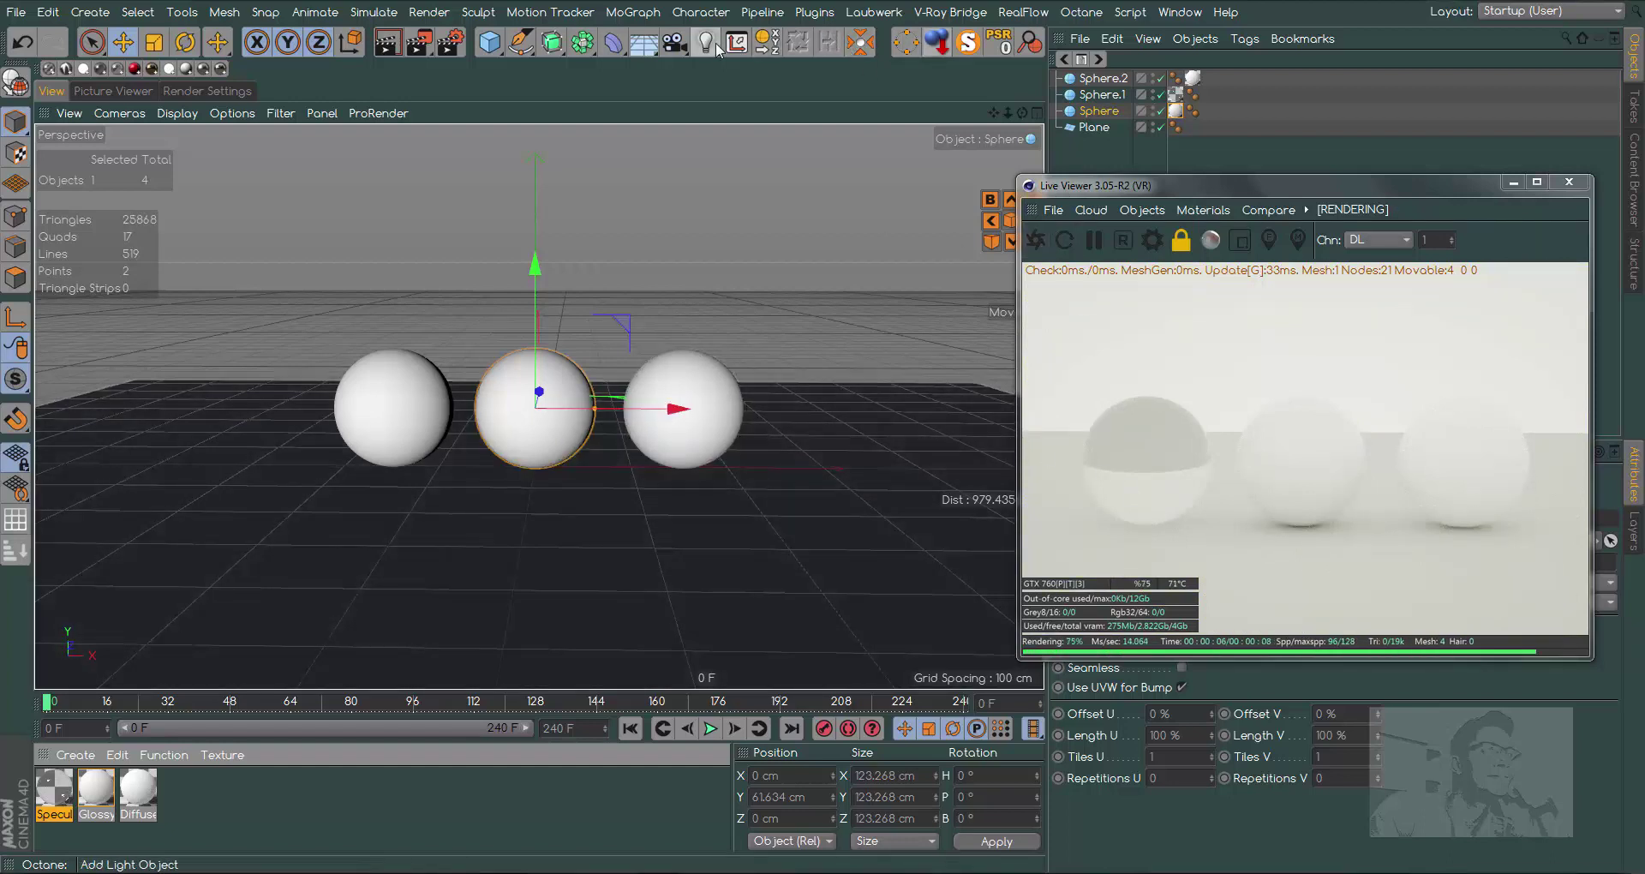
- Copy the middle sphere to make five spheres and delete the material tags on Sphere.3 and Sphere.4
{"action": "mouse_move", "coordinate": [676, 409]}
{"action": "left_mouse_down", "text": "ctrl"}
{"action": "mouse_move", "coordinate": [432, 384]}
{"action": "mouse_move", "coordinate": [413, 411]}
{"action": "mouse_move", "coordinate": [972, 500]}
{"action": "left_mouse_up", "text": "ctrl"}
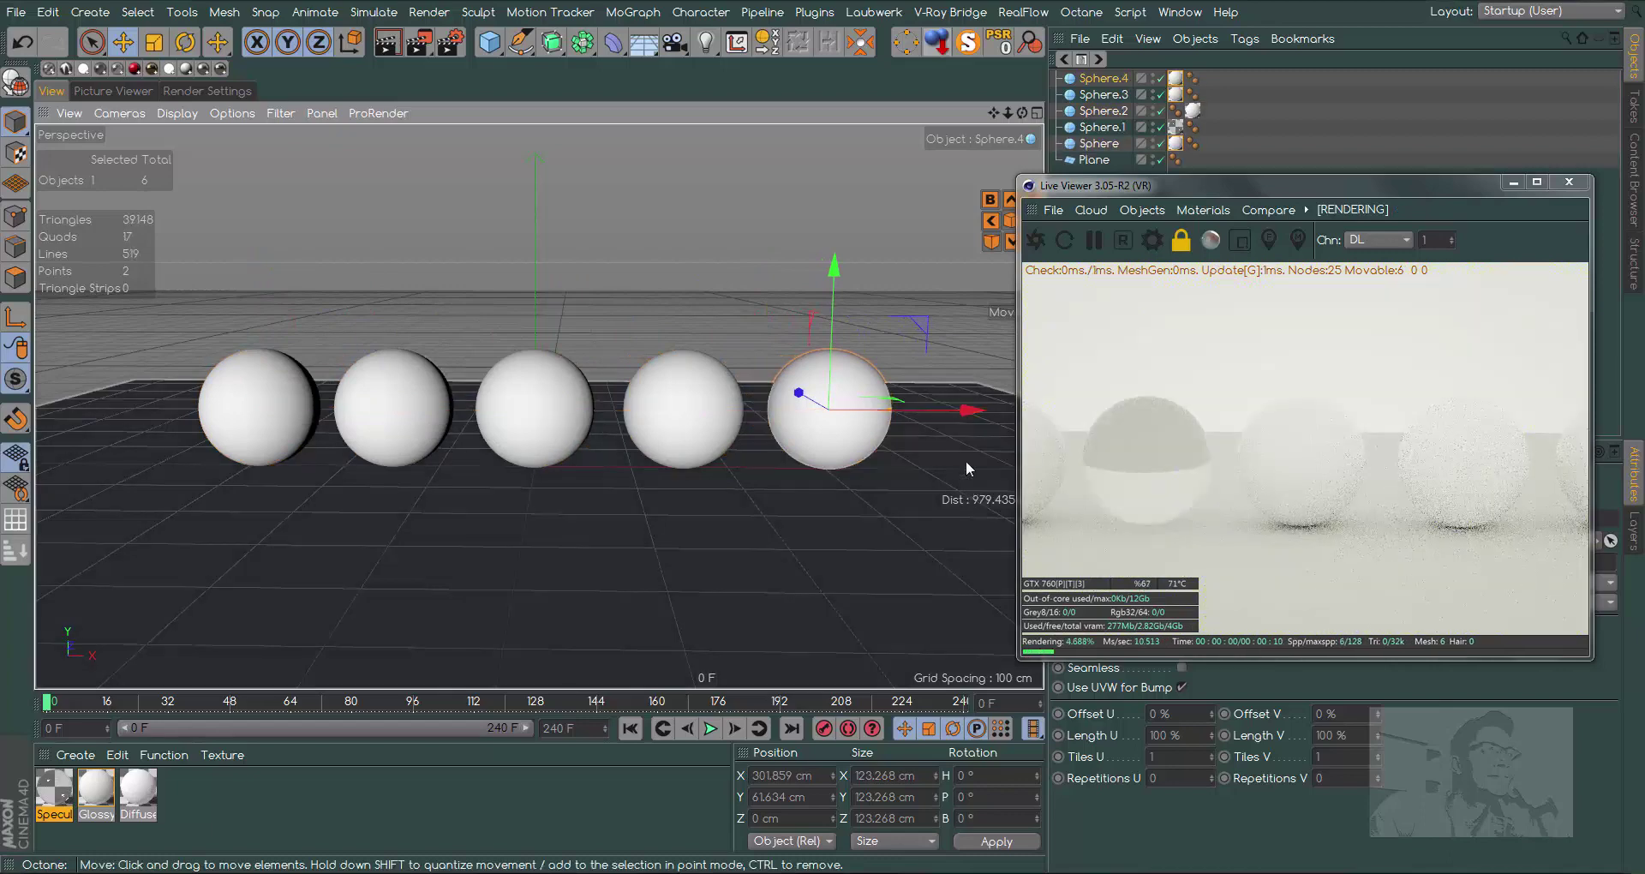
{"action": "left_click", "coordinate": [1175, 78]}
{"action": "key", "text": "Delete"}
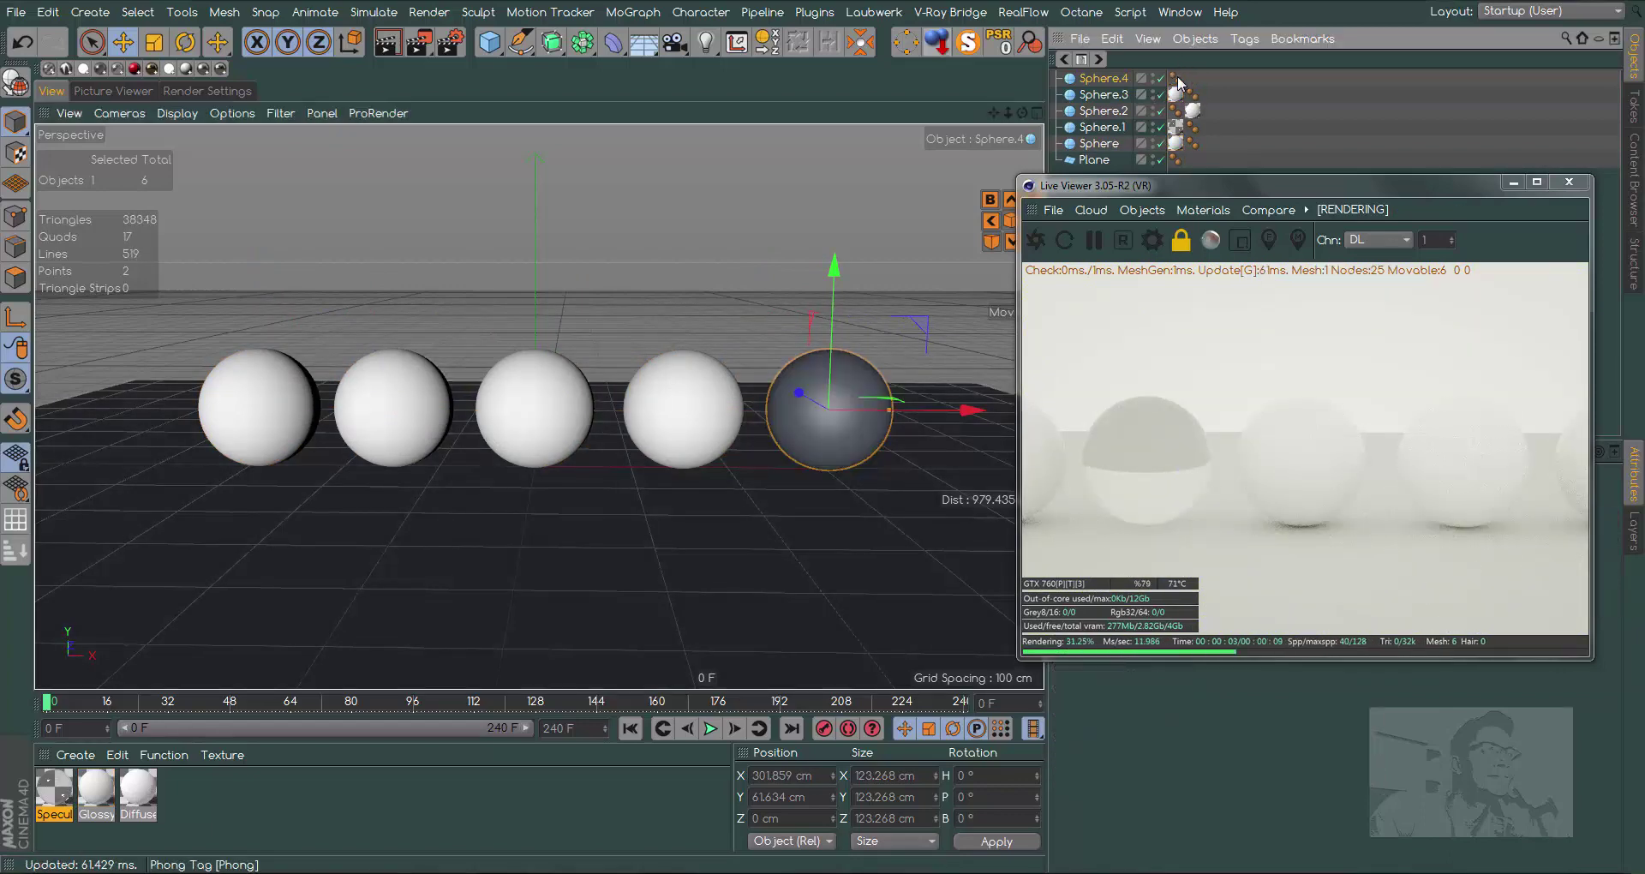
{"action": "left_click", "coordinate": [1175, 95]}
{"action": "key", "text": "Delete"}
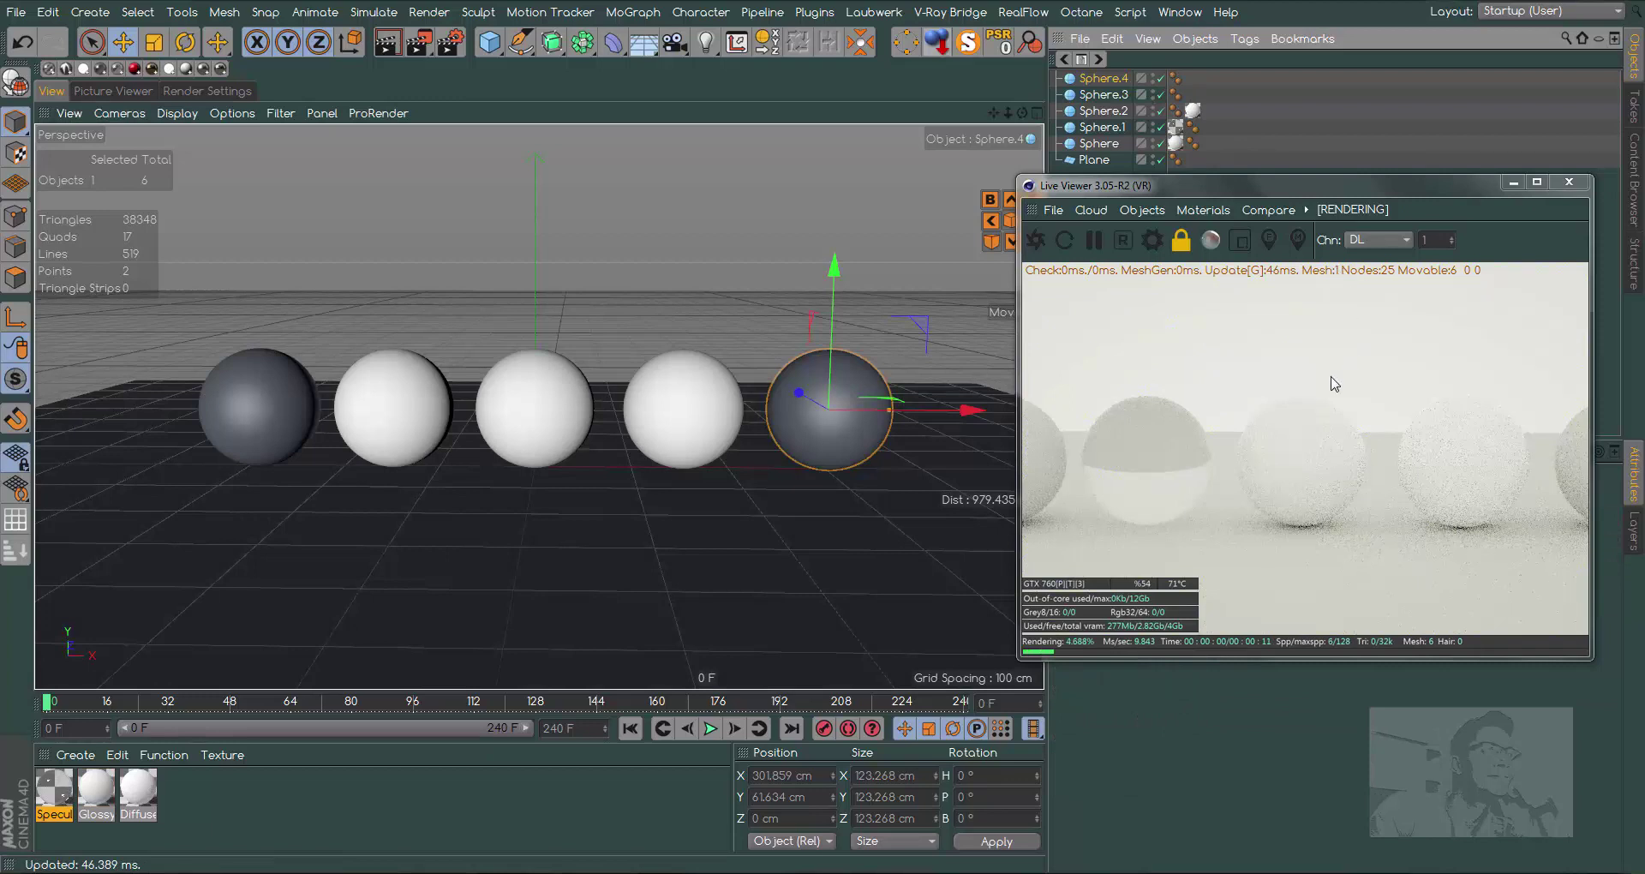
{"action": "left_click_drag", "start_coordinate": [1018, 542], "coordinate": [955, 531]}
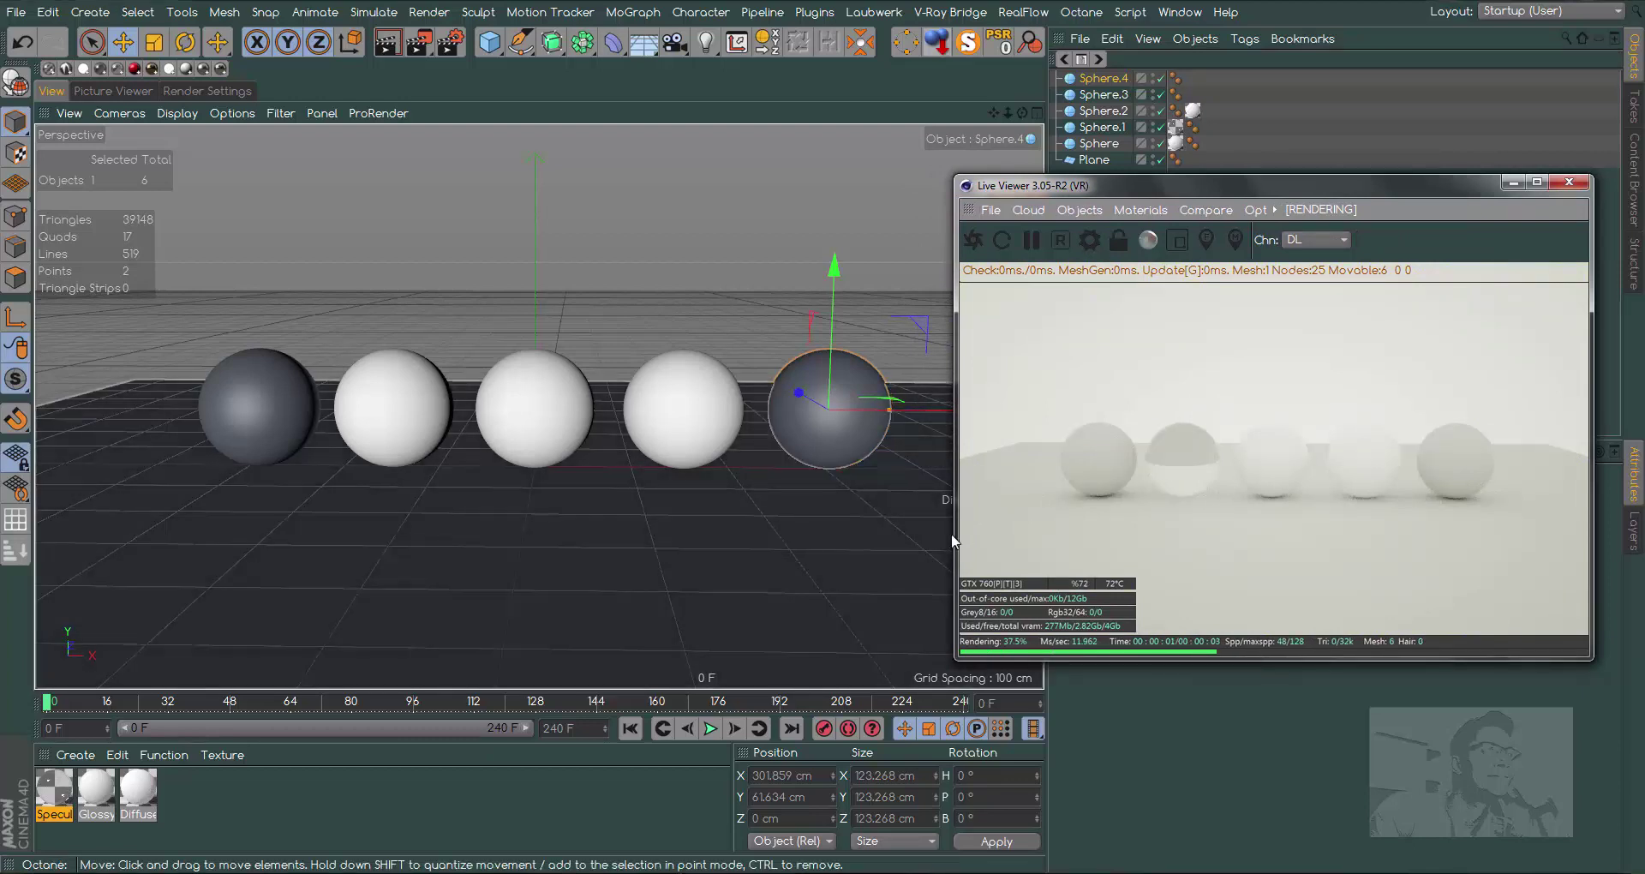
{"action": "left_click_drag", "start_coordinate": [953, 528], "coordinate": [1083, 546]}
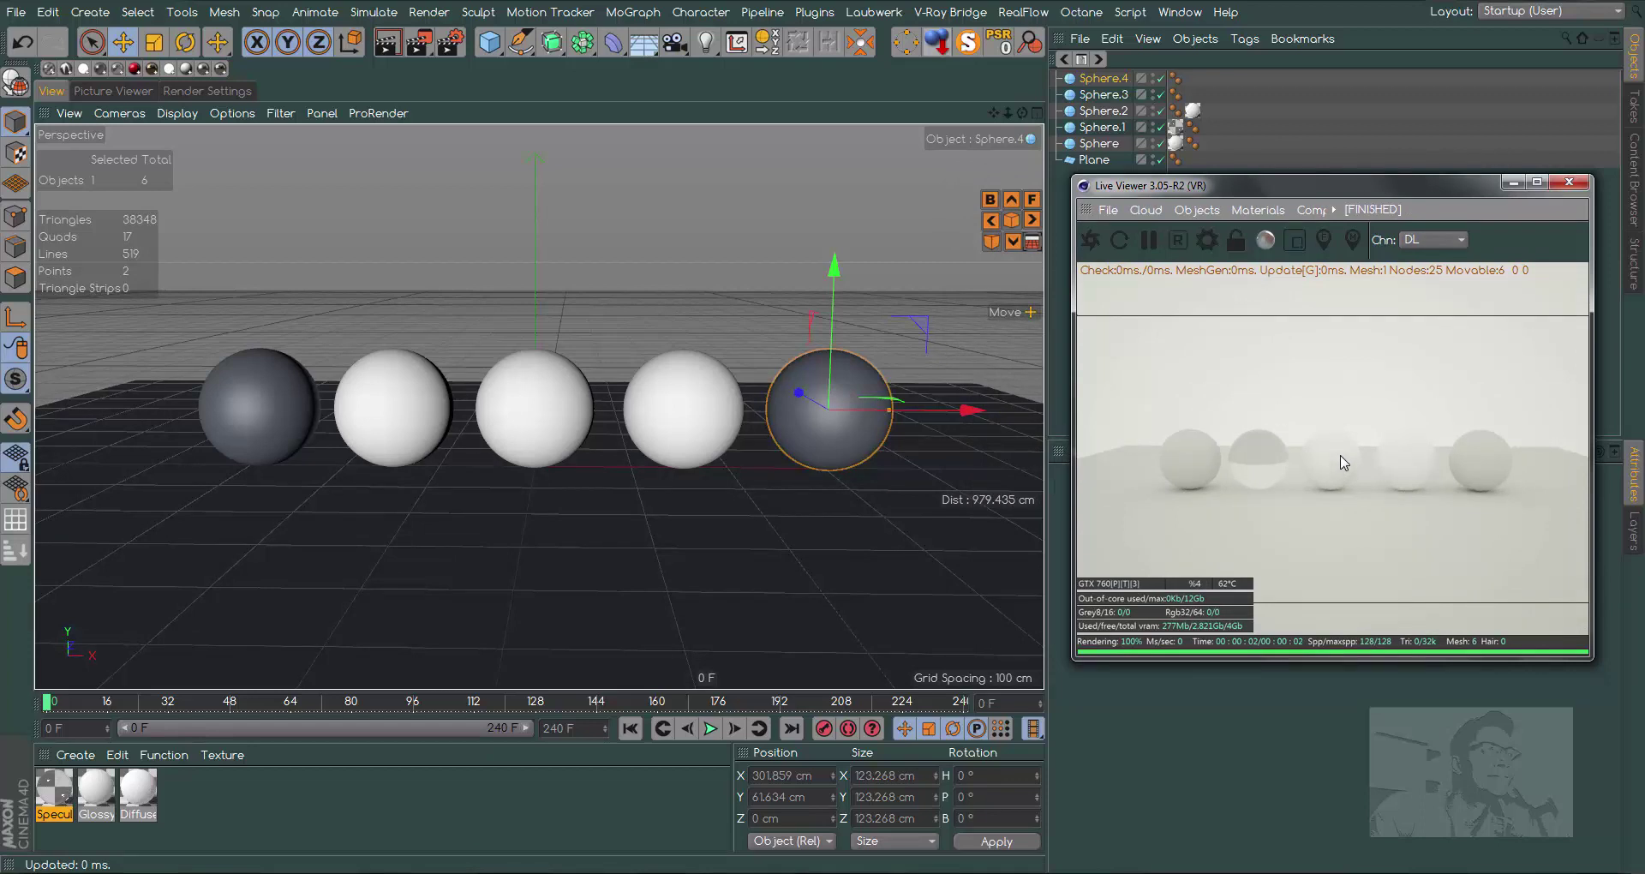
- Copy the middle sphere's material and paste it onto the rightmost sphere
{"action": "right_click", "coordinate": [1331, 459]}
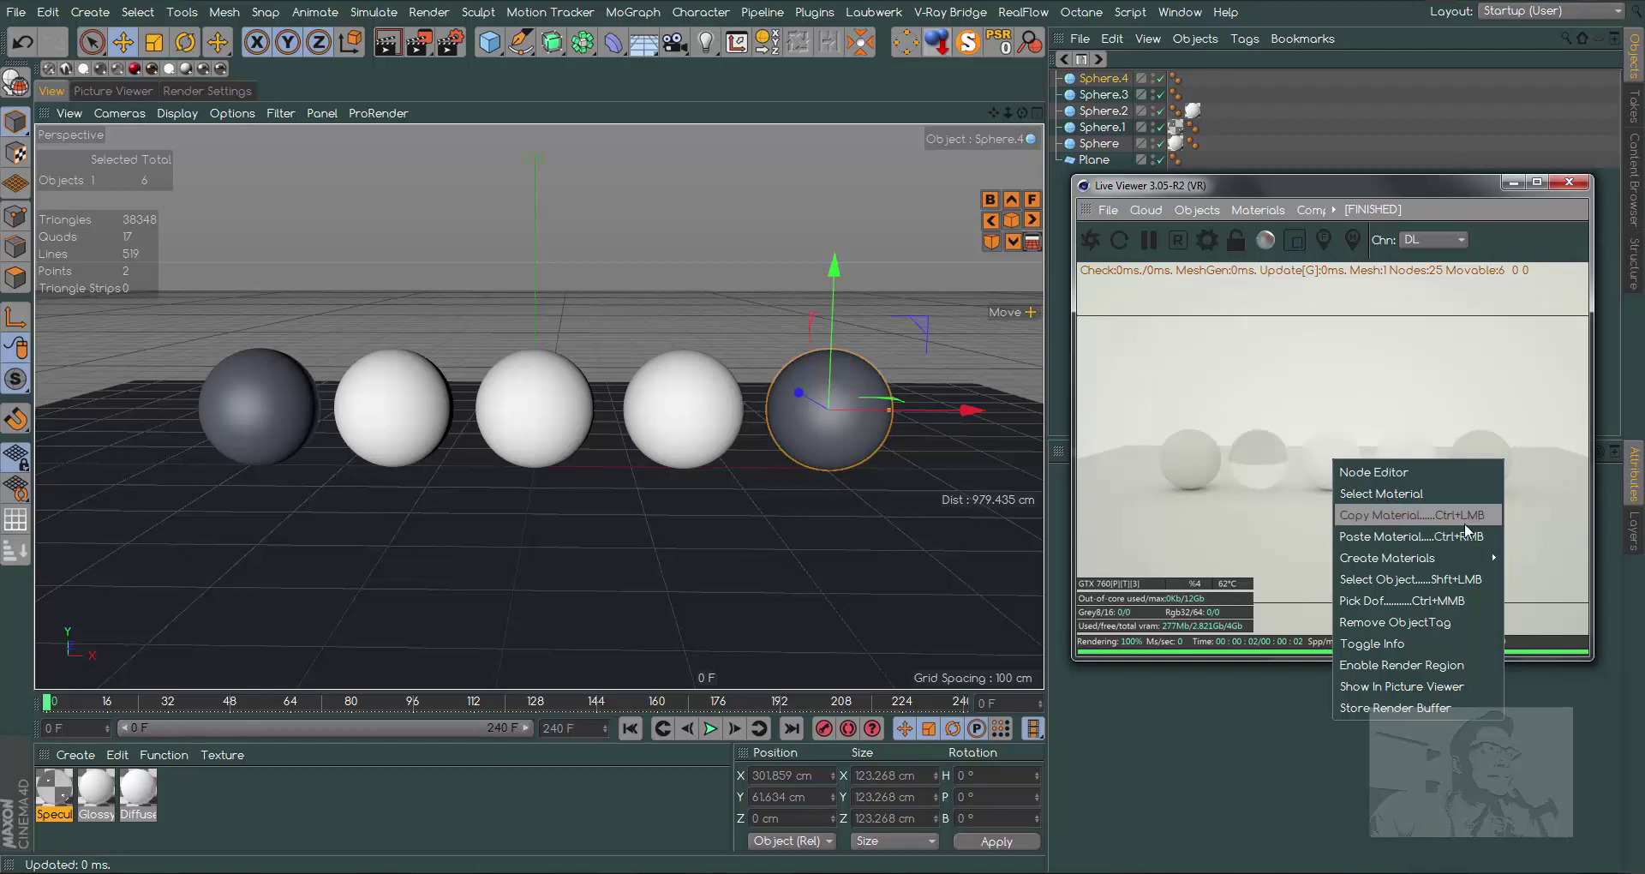
{"action": "left_click", "coordinate": [1396, 514]}
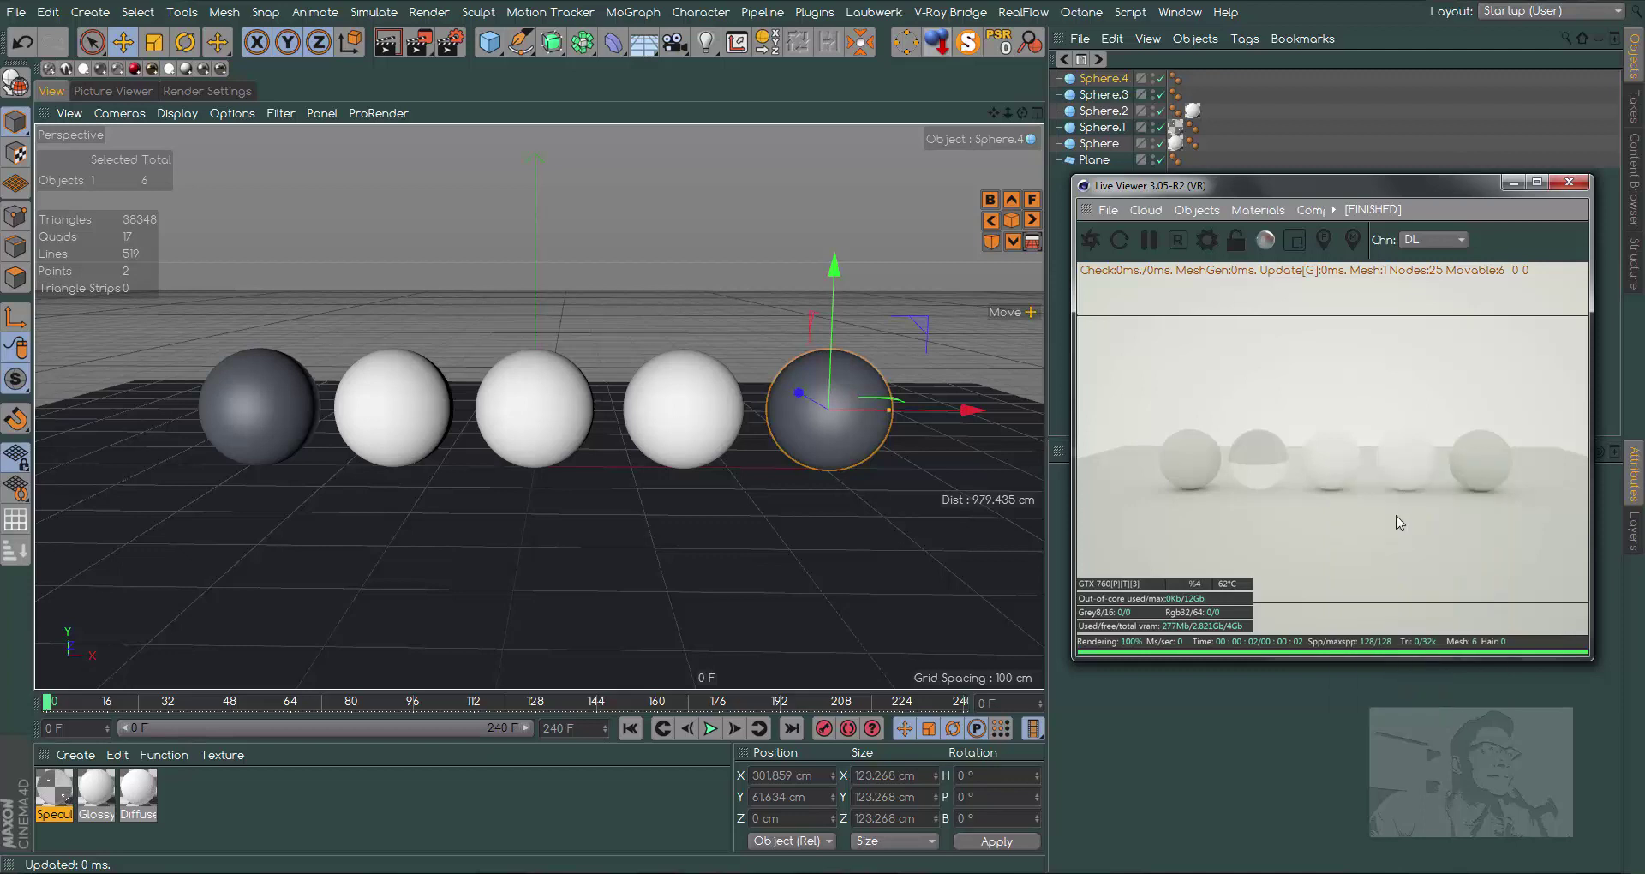
{"action": "right_click", "coordinate": [1486, 464]}
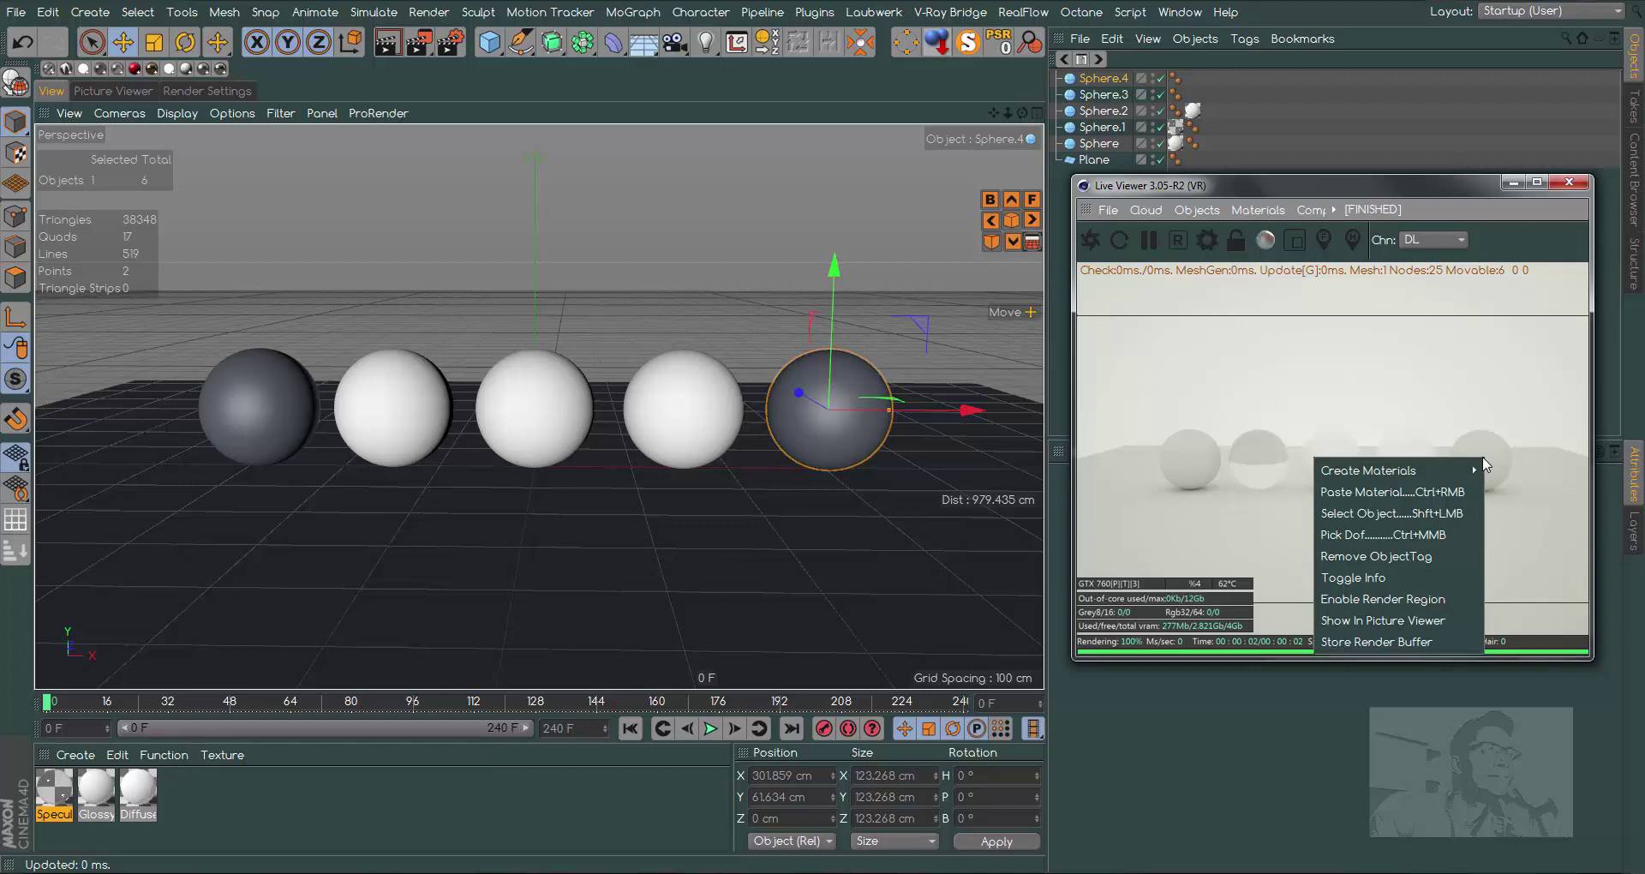
{"action": "left_click", "coordinate": [1439, 491]}
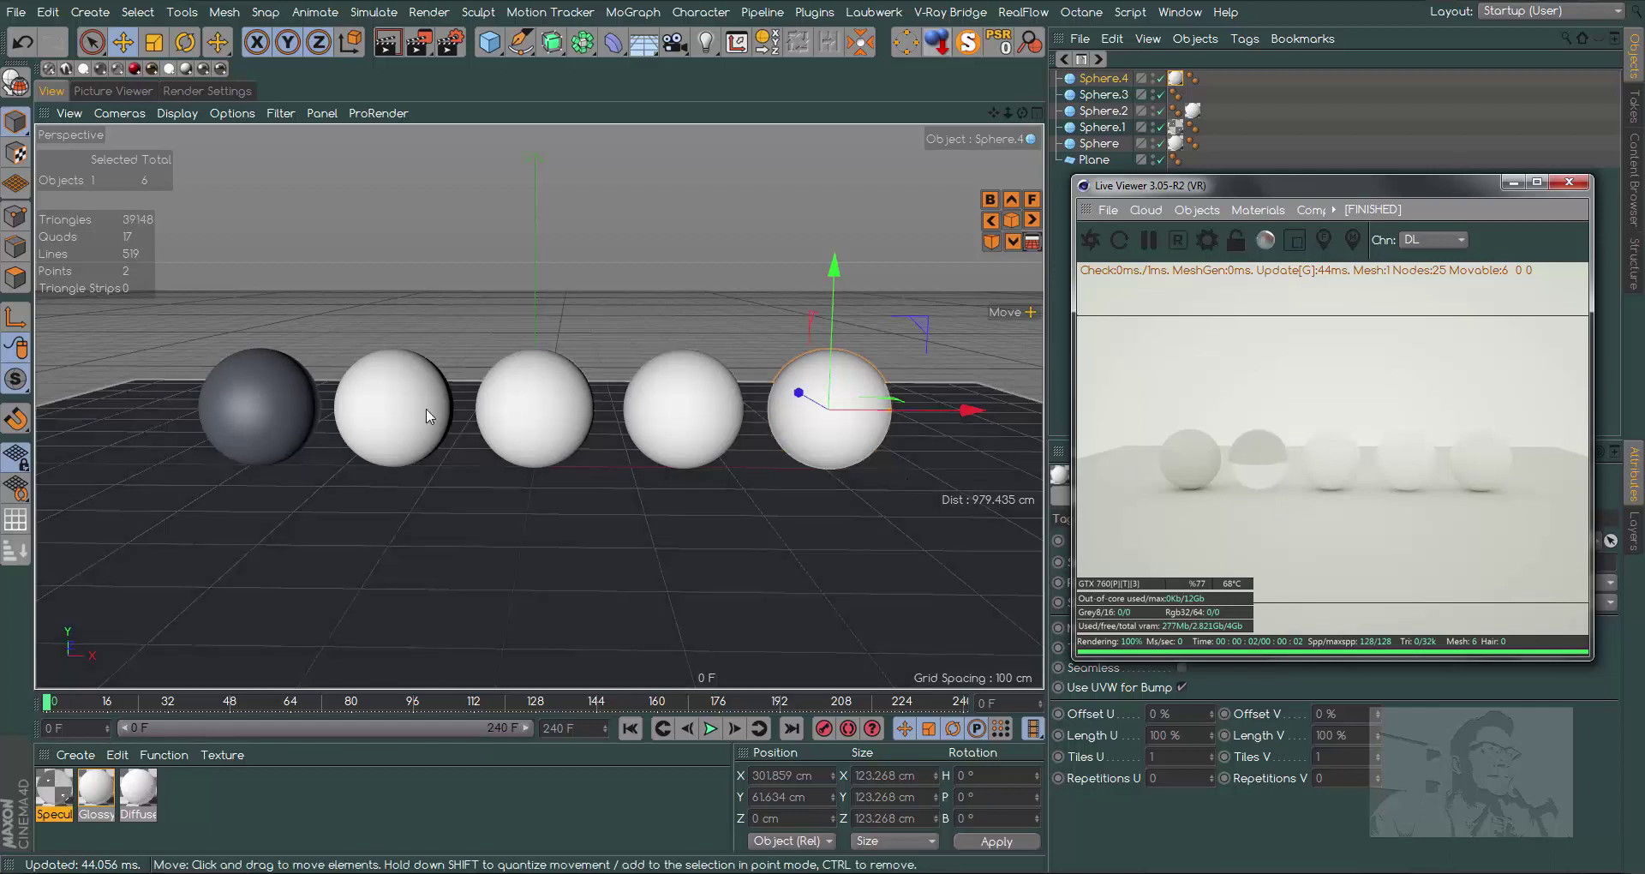
- Copy the glass Specular material and paste it onto the leftmost sphere
{"action": "right_click", "coordinate": [1254, 466]}
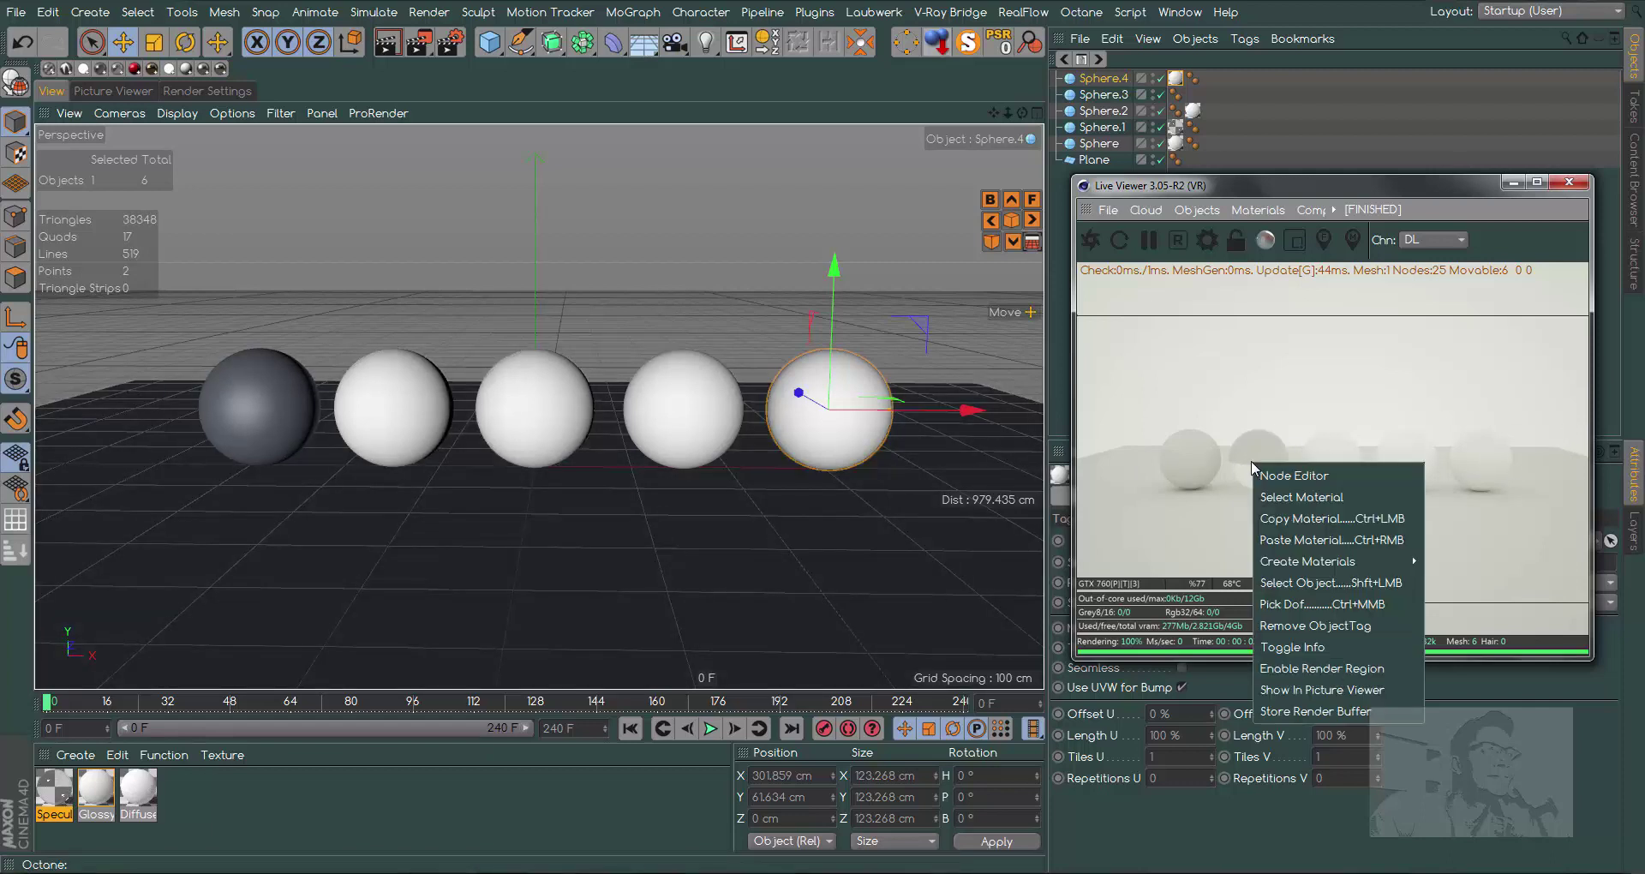
{"action": "left_click", "coordinate": [1317, 519]}
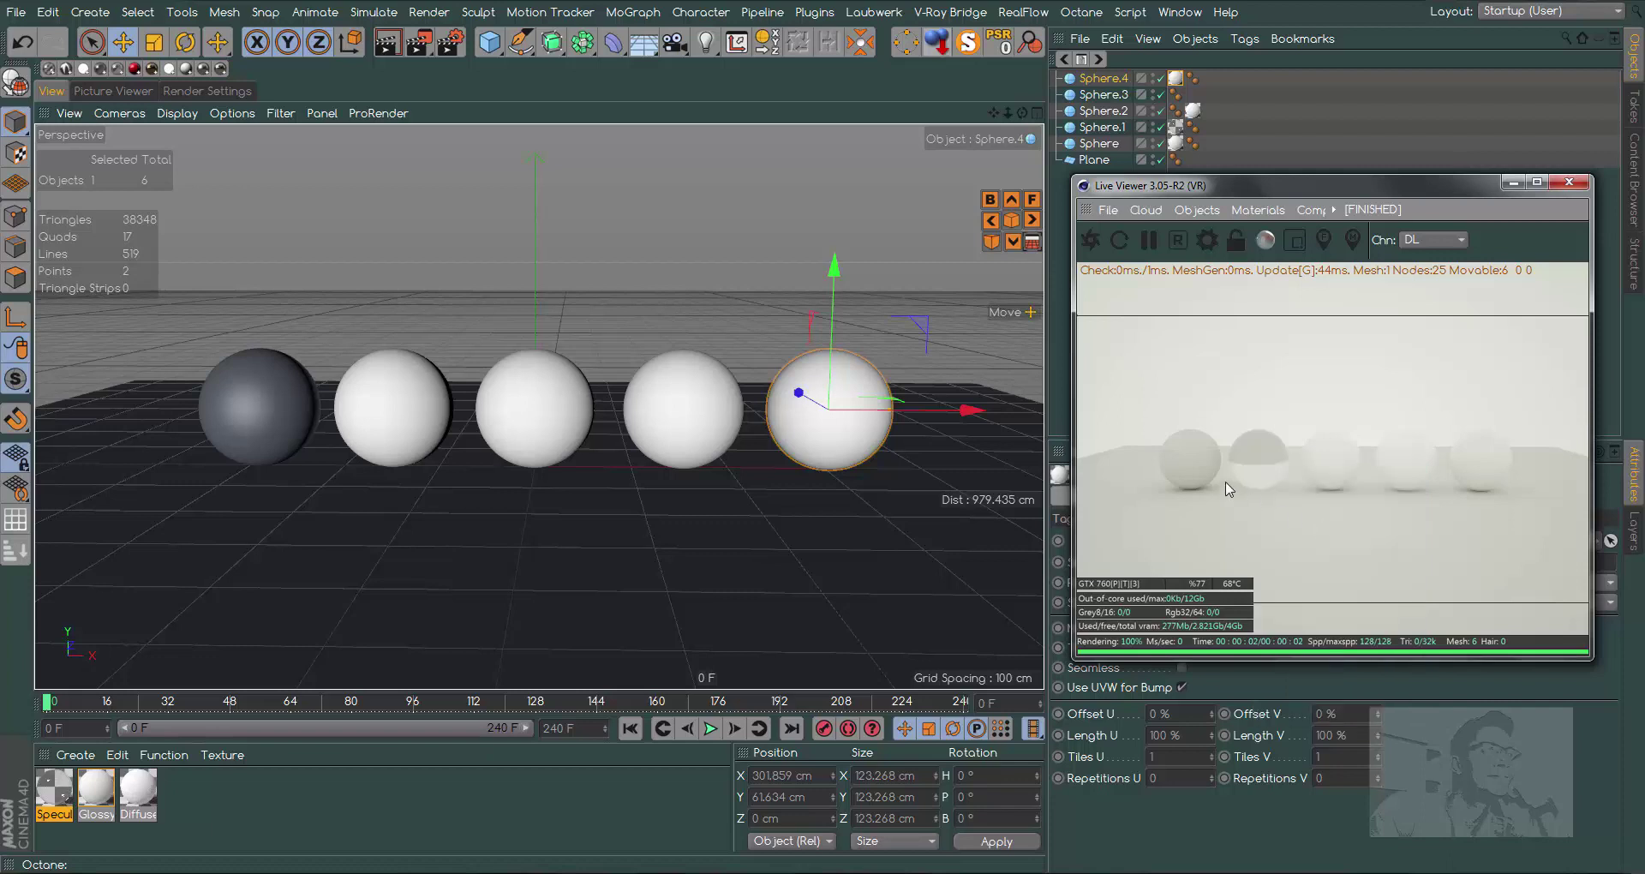
{"action": "right_click", "coordinate": [1196, 460]}
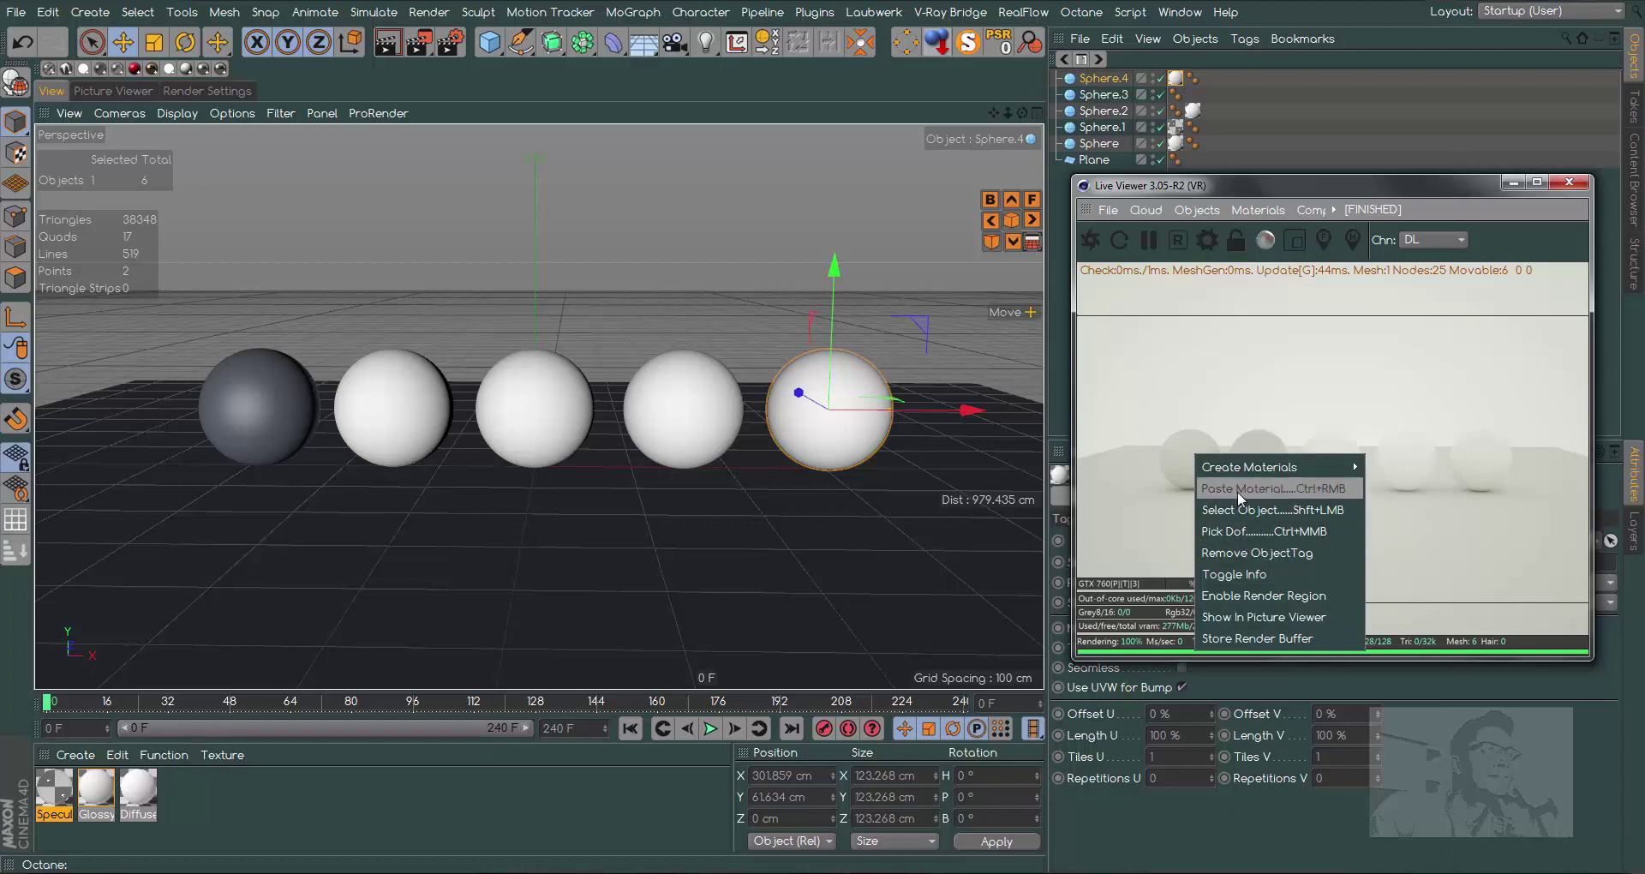
{"action": "left_click", "coordinate": [1237, 491]}
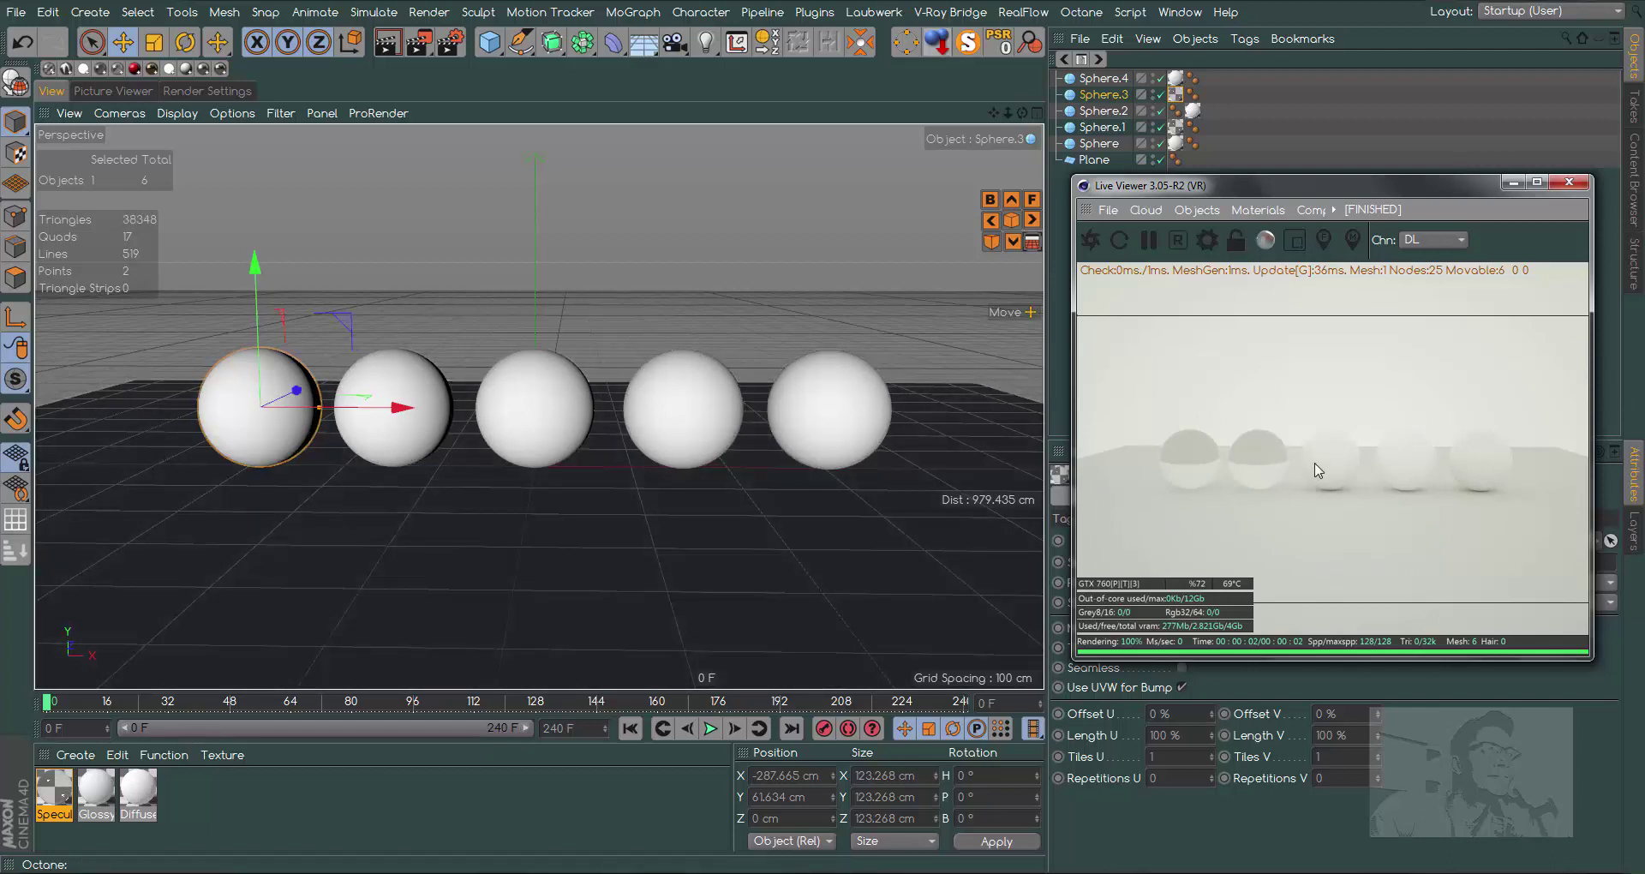
{"action": "mouse_move", "coordinate": [1022, 113]}
{"action": "left_mouse_down"}
{"action": "mouse_move", "coordinate": [1019, 129]}
{"action": "mouse_move", "coordinate": [1020, 106]}
{"action": "left_mouse_up"}
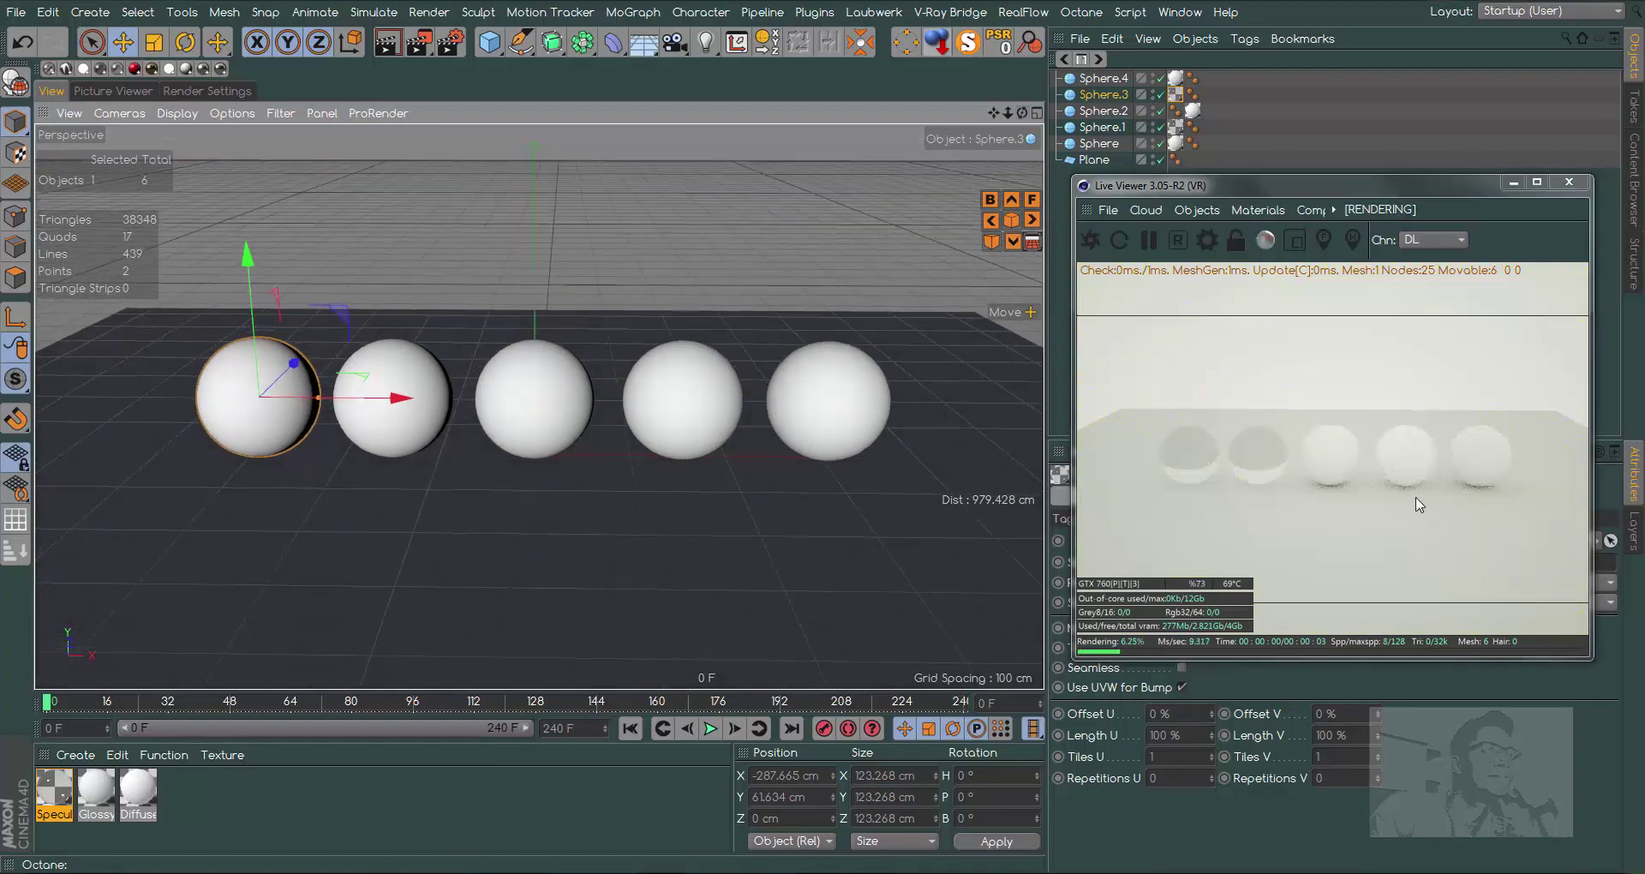
- Delete the two extra spheres at the far right and far left
{"action": "left_click", "coordinate": [826, 411]}
{"action": "key", "text": "Delete"}
{"action": "left_click", "coordinate": [288, 442]}
{"action": "key", "text": "Delete"}
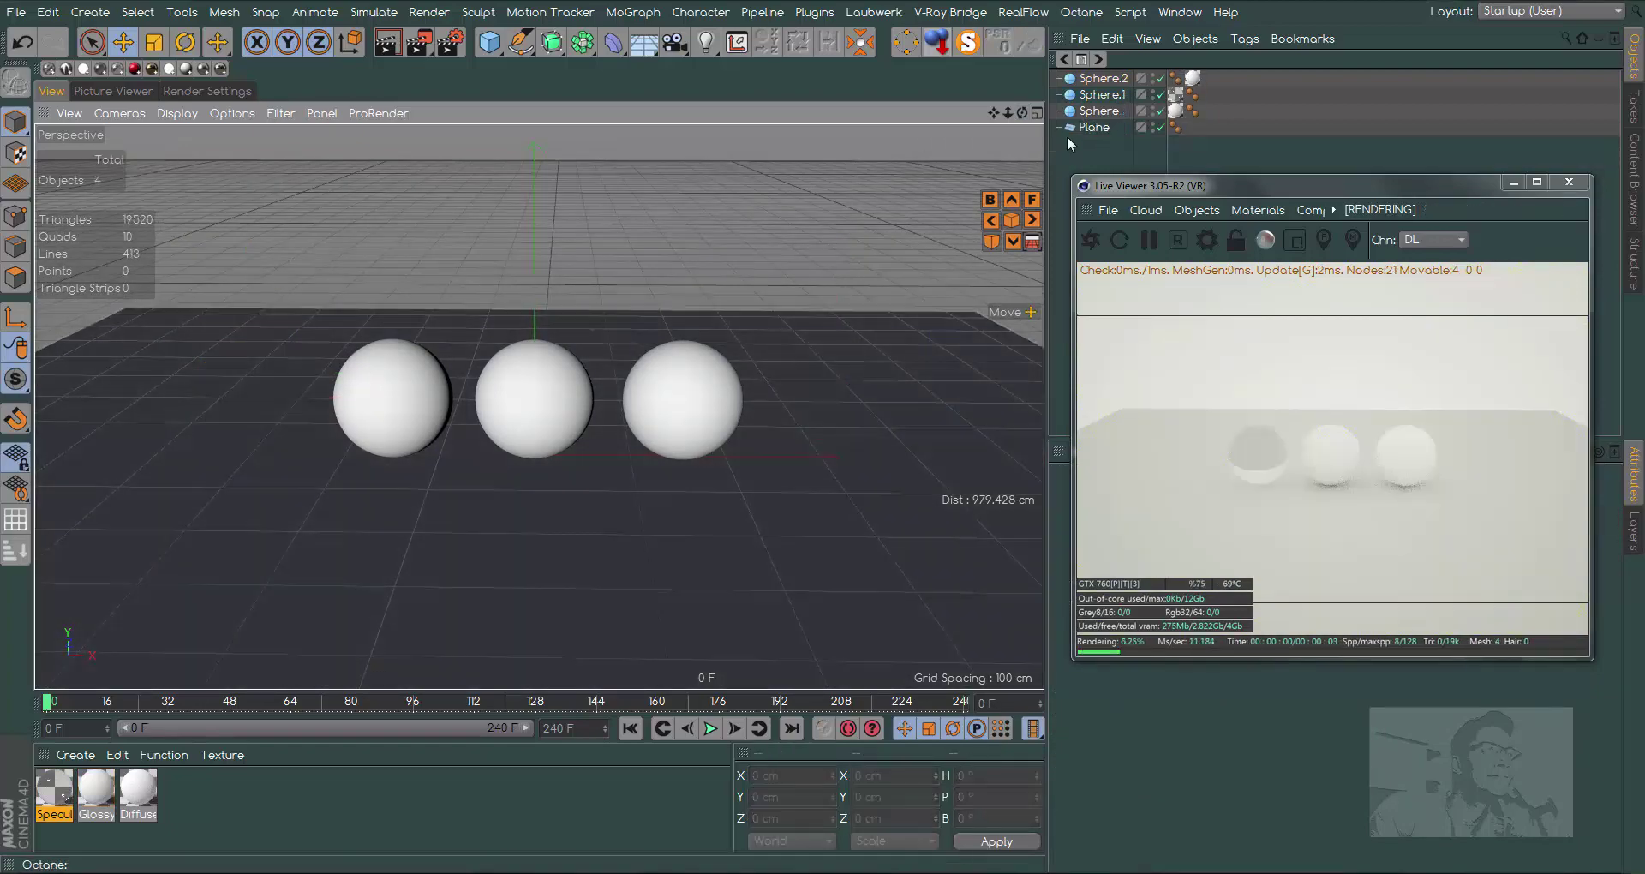
- Open the Diffuse material in the Material Editor and move the editor to the right
{"action": "left_click_drag", "start_coordinate": [1007, 113], "coordinate": [1062, 112]}
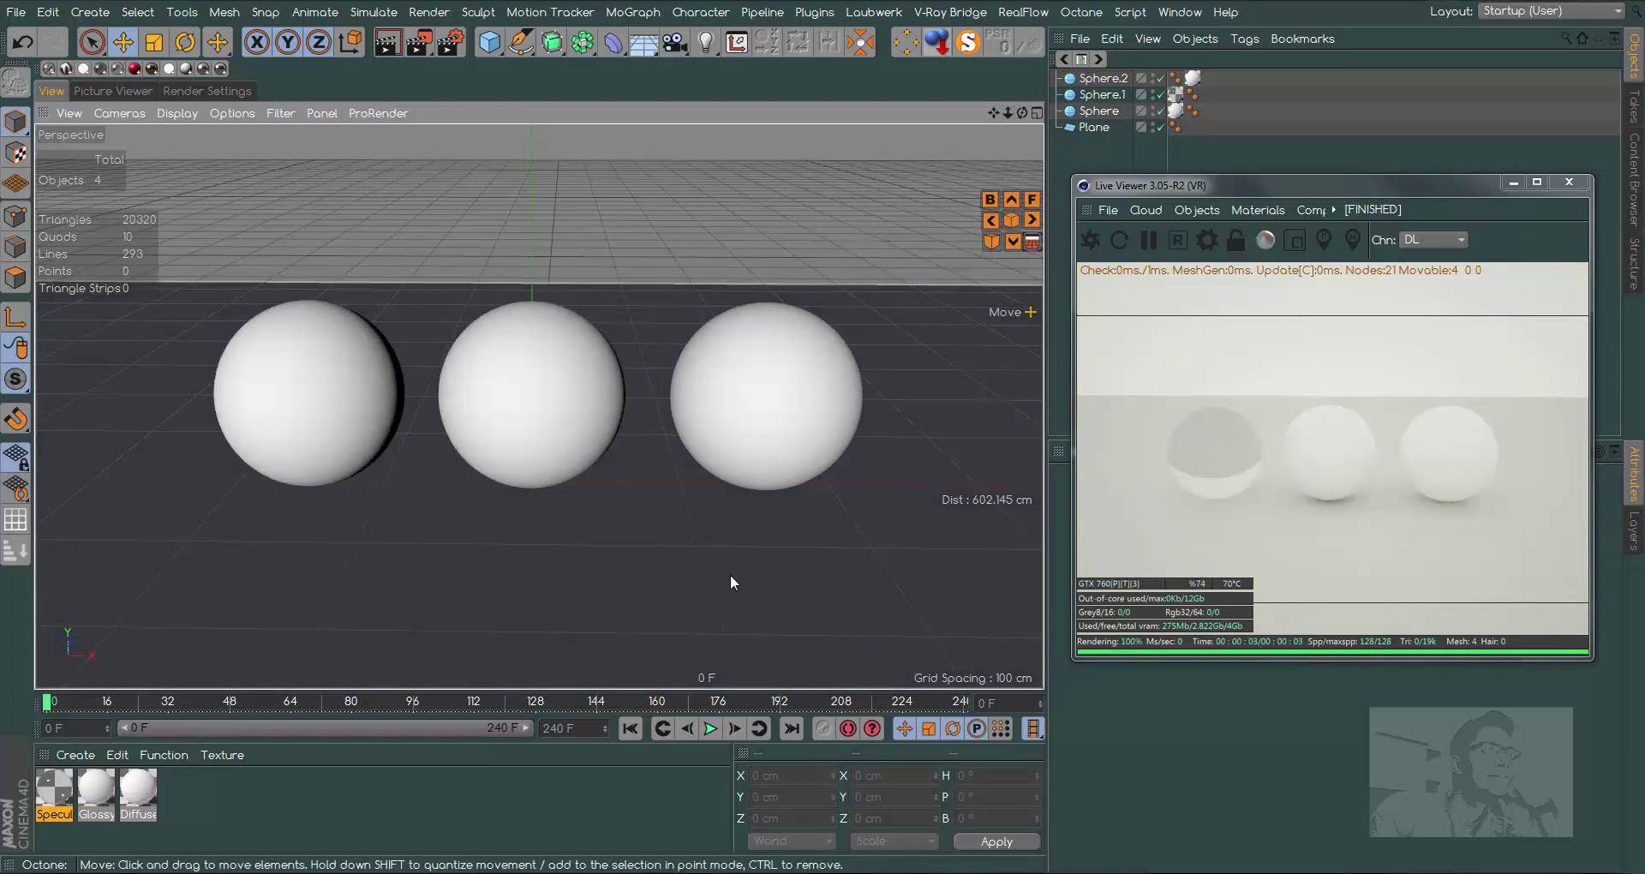
{"action": "double_click", "coordinate": [142, 788]}
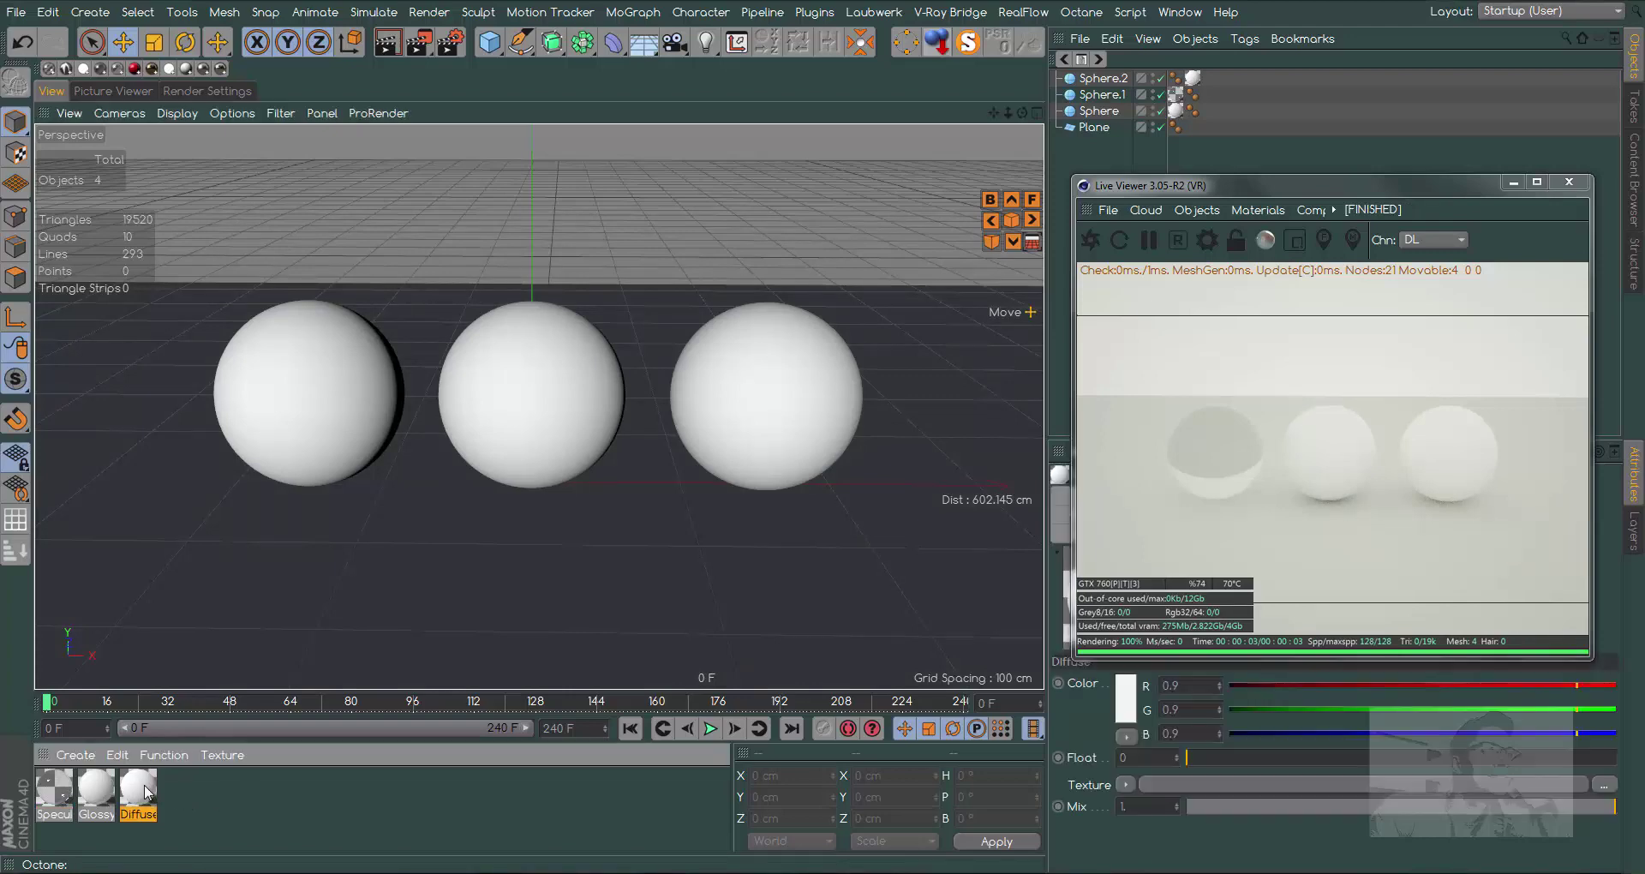
{"action": "left_click_drag", "start_coordinate": [655, 99], "coordinate": [1265, 114]}
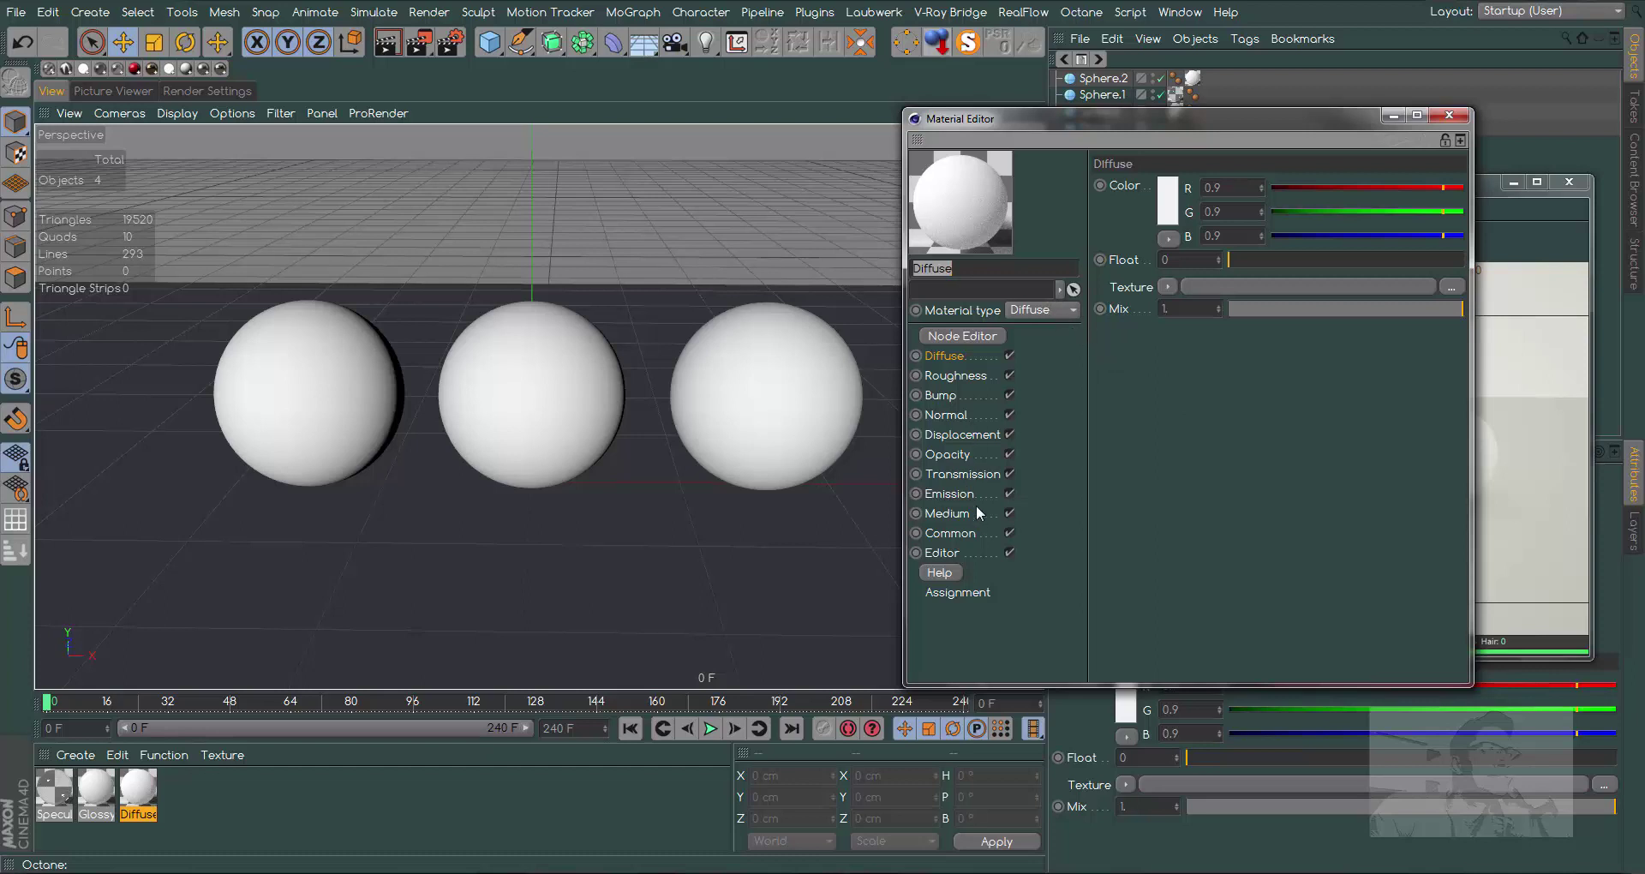
- Keep the material type as Diffuse and show its Emission channel settings
{"action": "left_click", "coordinate": [1034, 310]}
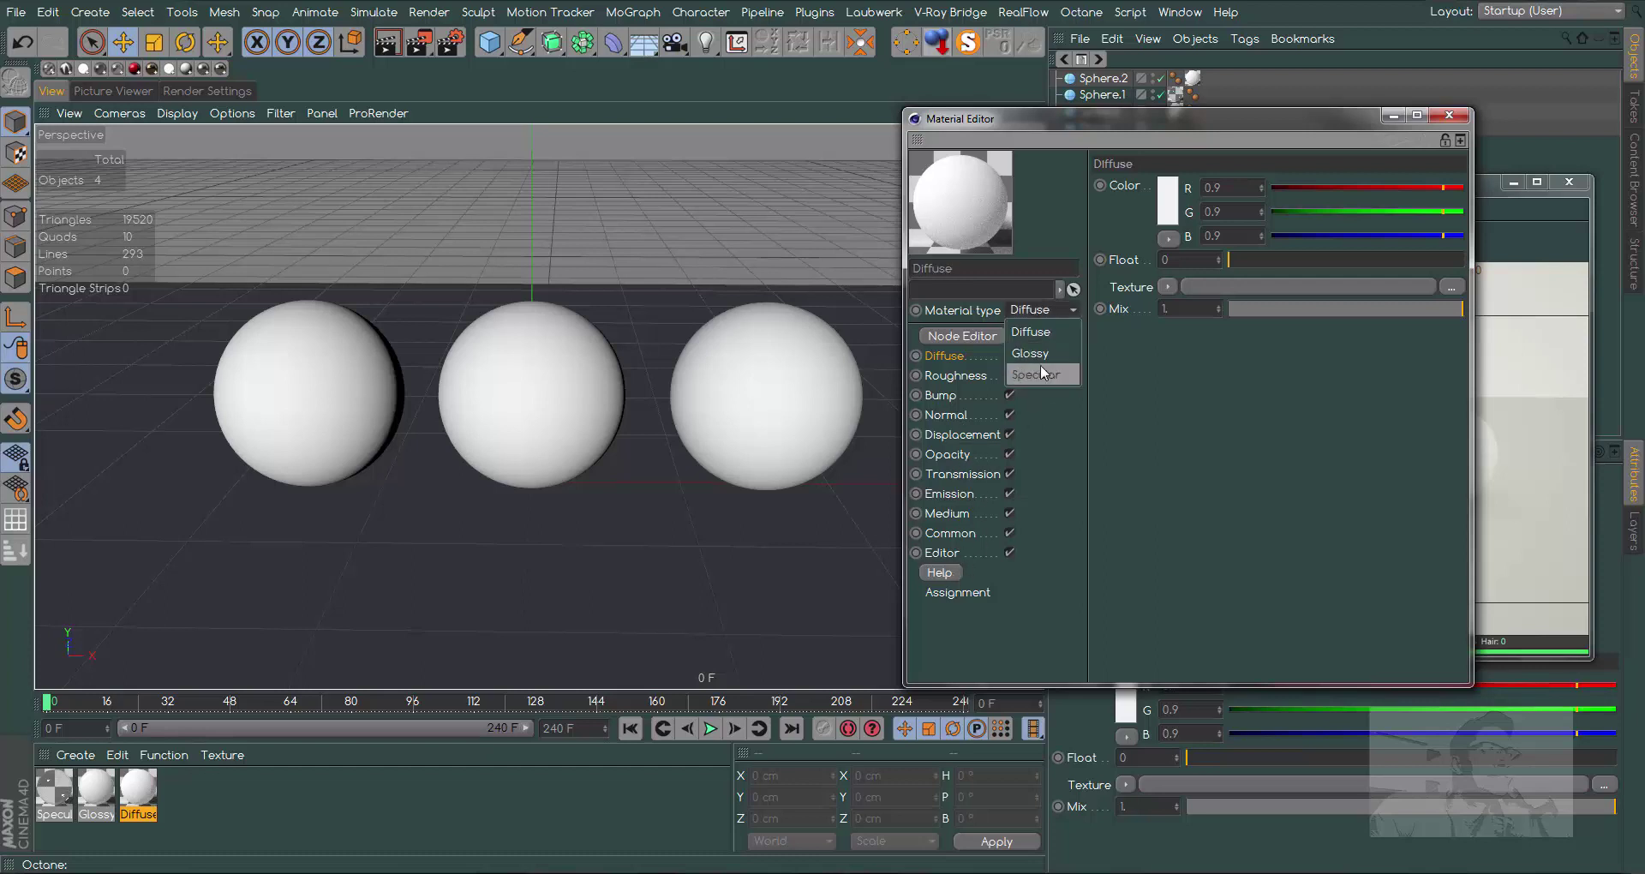
{"action": "left_click", "coordinate": [1037, 331]}
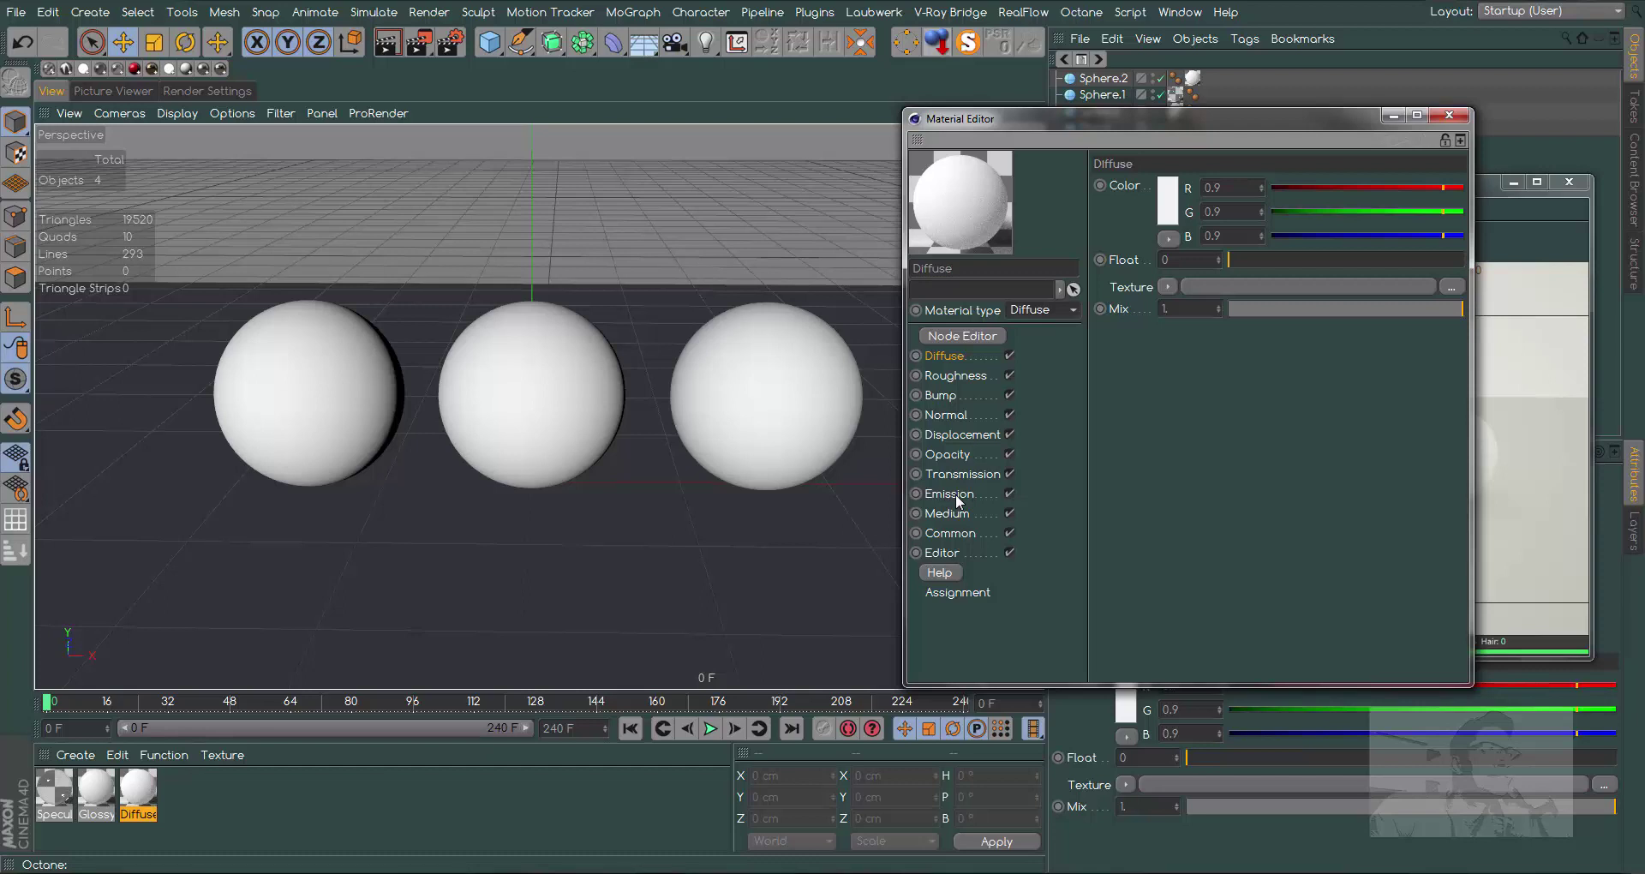
{"action": "left_click", "coordinate": [955, 494]}
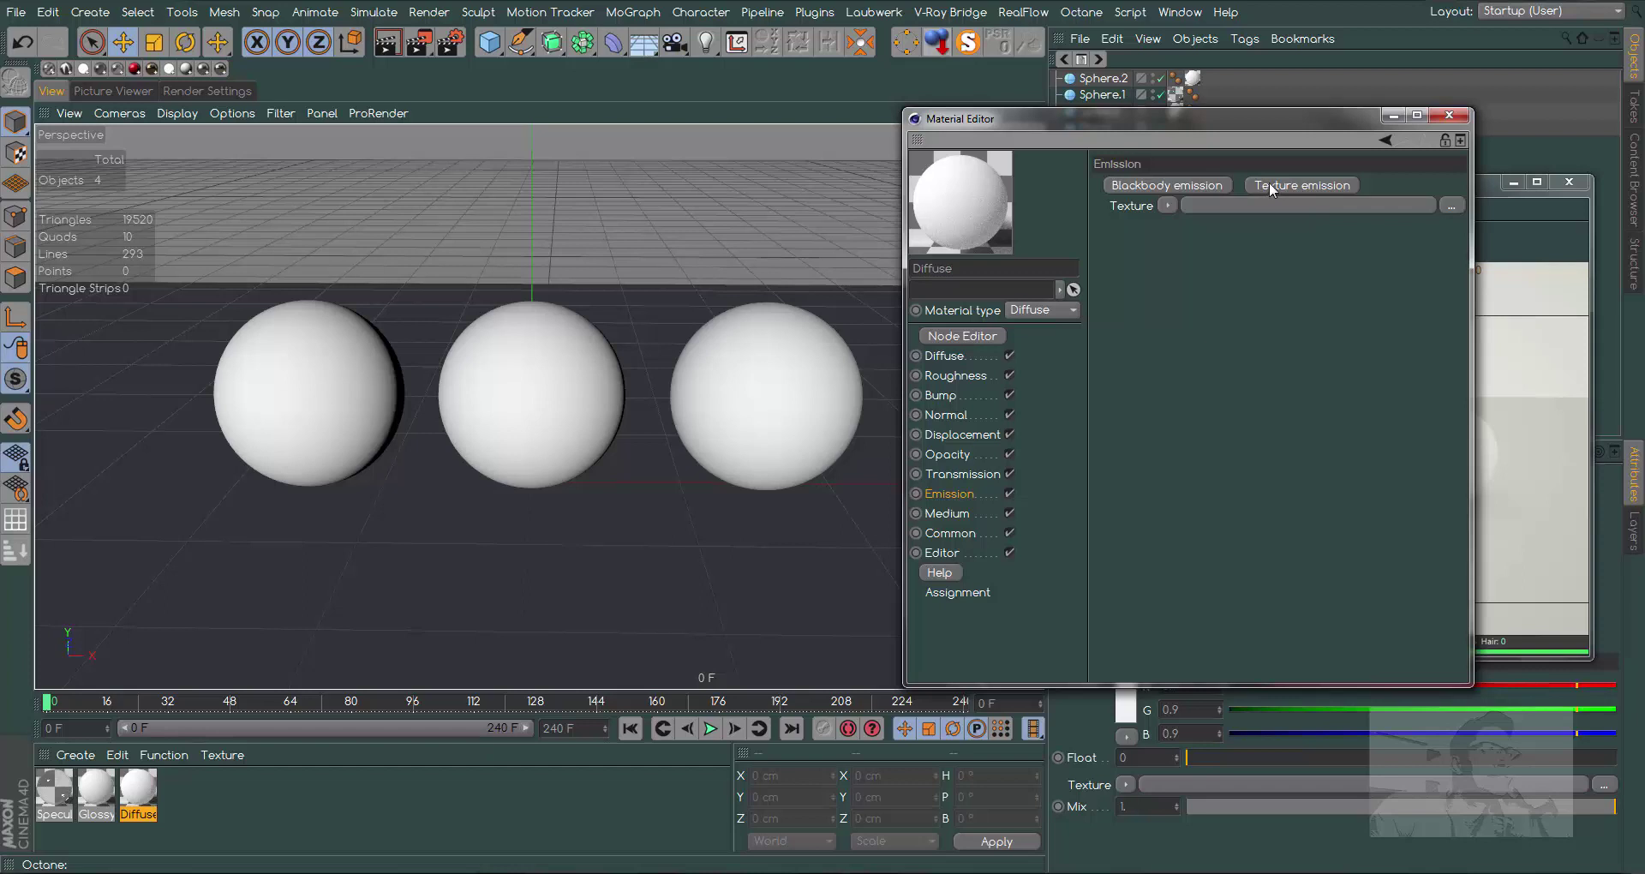
- Give the emission a Blackbody Emission texture and open its Power and Temperature settings
{"action": "left_click", "coordinate": [1198, 191]}
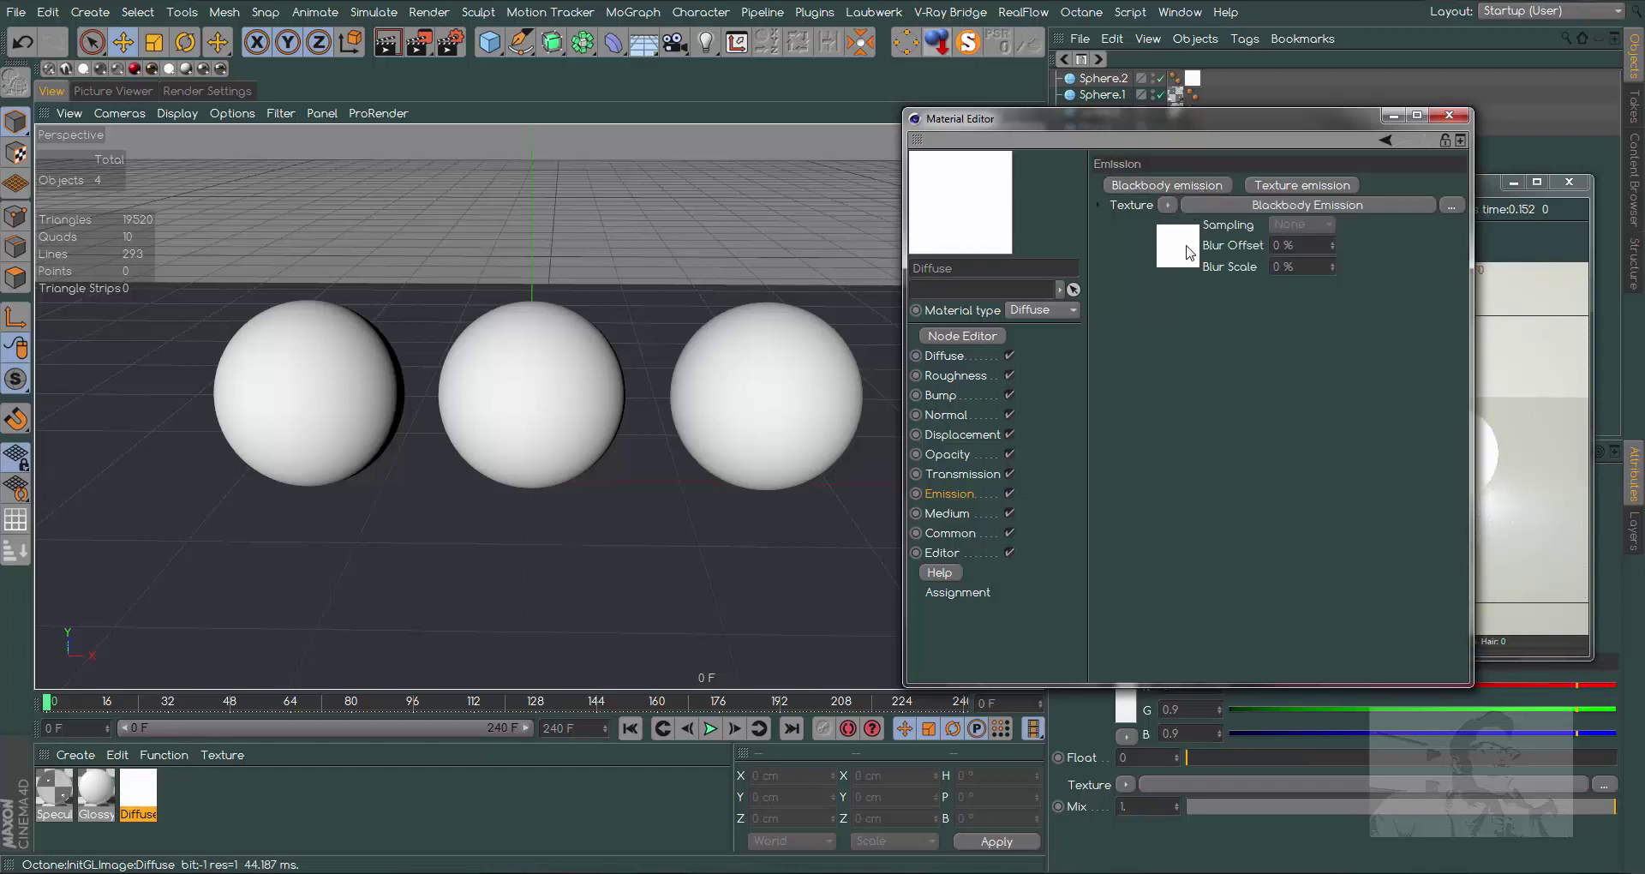
{"action": "left_click", "coordinate": [1313, 206]}
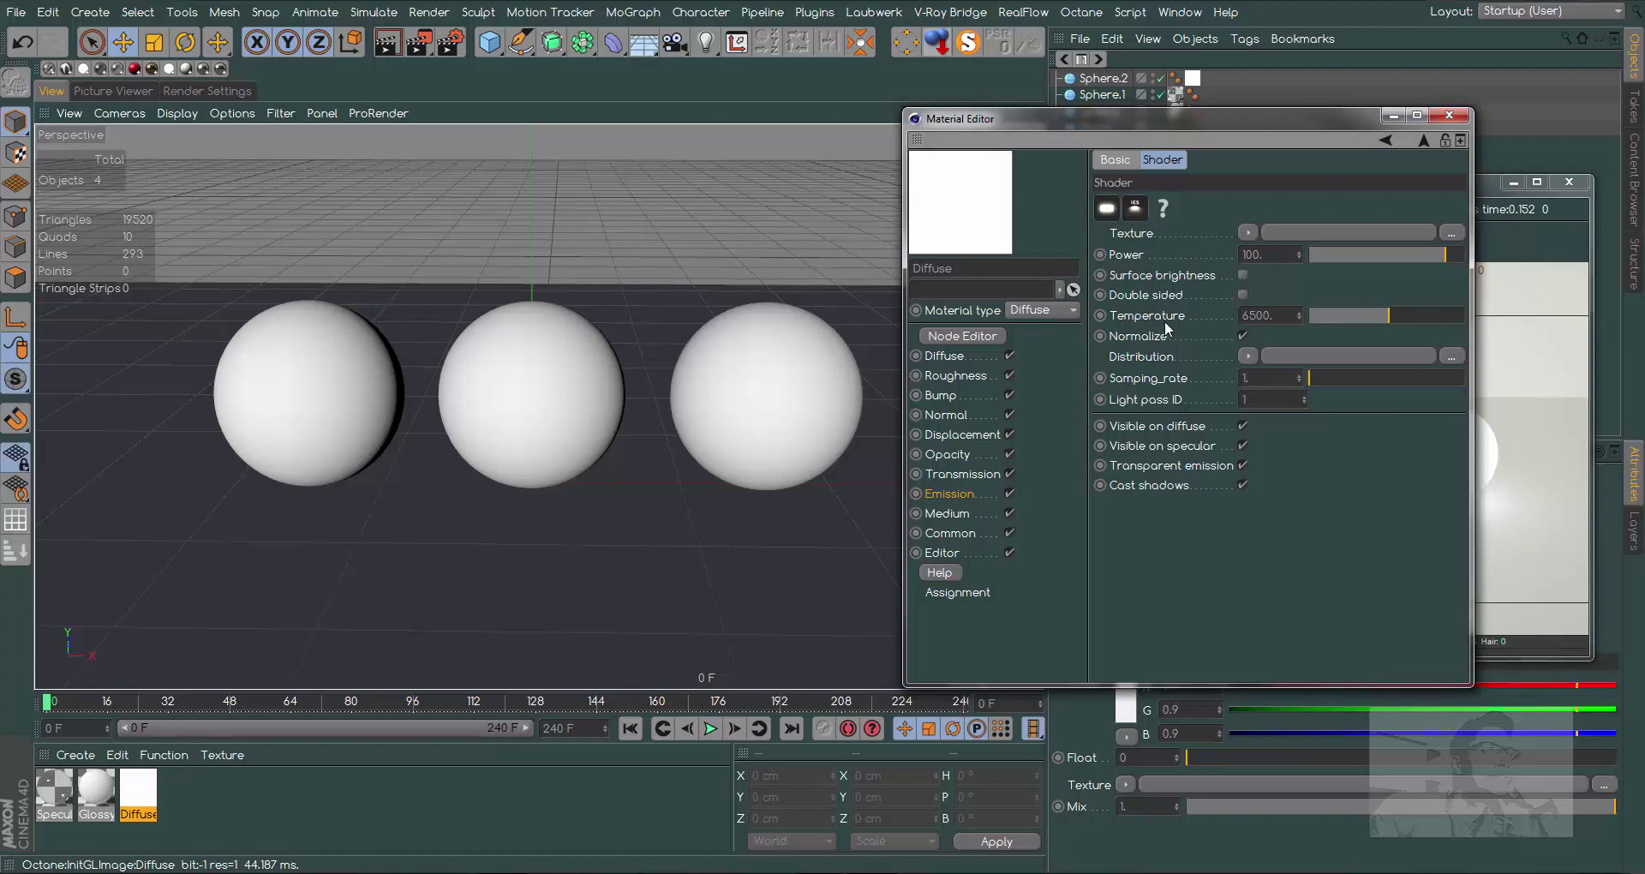
- Lower the Blackbody Emission temperature from 6500 to about 3005 for a warmer glow
{"action": "mouse_move", "coordinate": [1292, 117]}
{"action": "left_mouse_down"}
{"action": "mouse_move", "coordinate": [885, 114]}
{"action": "mouse_move", "coordinate": [876, 533]}
{"action": "mouse_move", "coordinate": [607, 174]}
{"action": "left_mouse_up"}
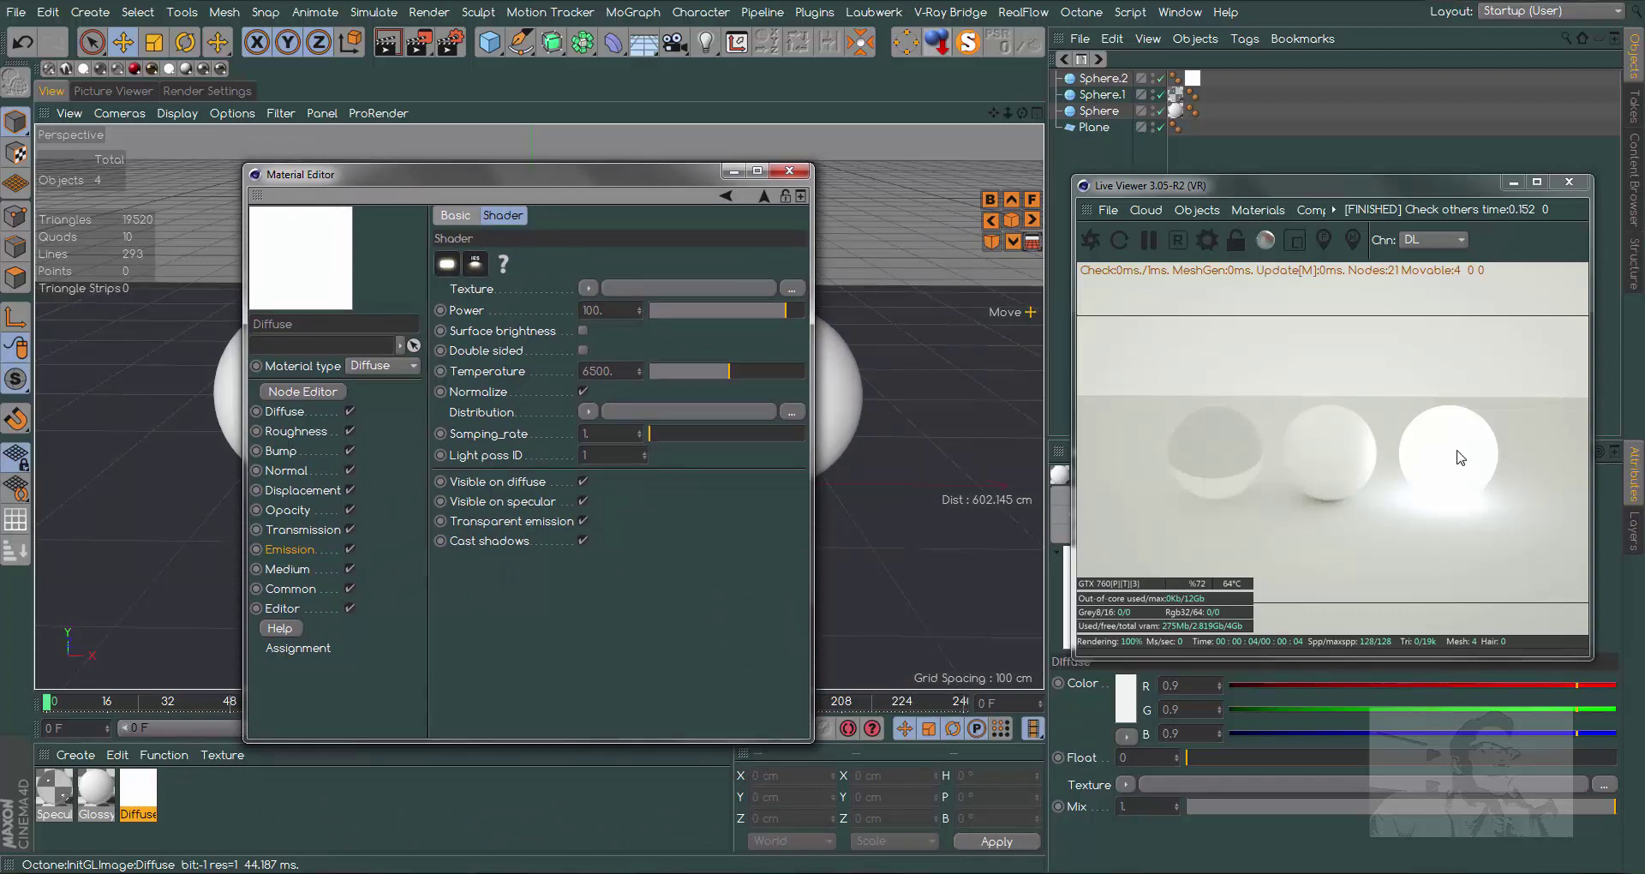
{"action": "left_click", "coordinate": [610, 371]}
{"action": "type", "text": "5500"}
{"action": "key", "text": "Return"}
{"action": "left_click_drag", "start_coordinate": [728, 372], "coordinate": [838, 401]}
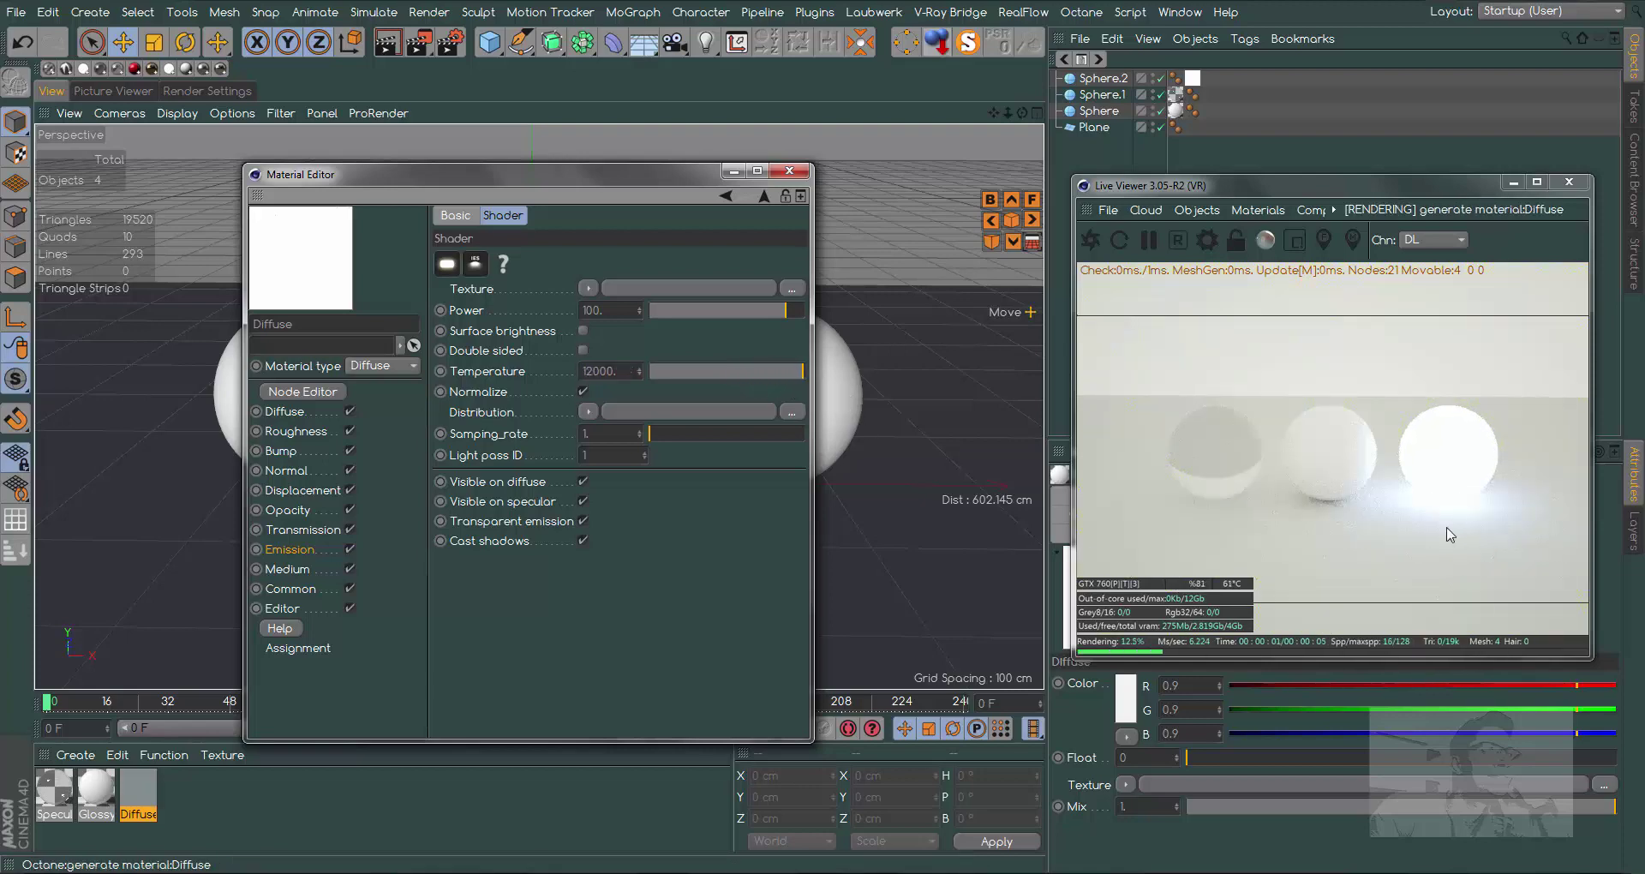
{"action": "left_click", "coordinate": [729, 369]}
{"action": "left_click_drag", "start_coordinate": [728, 367], "coordinate": [682, 382]}
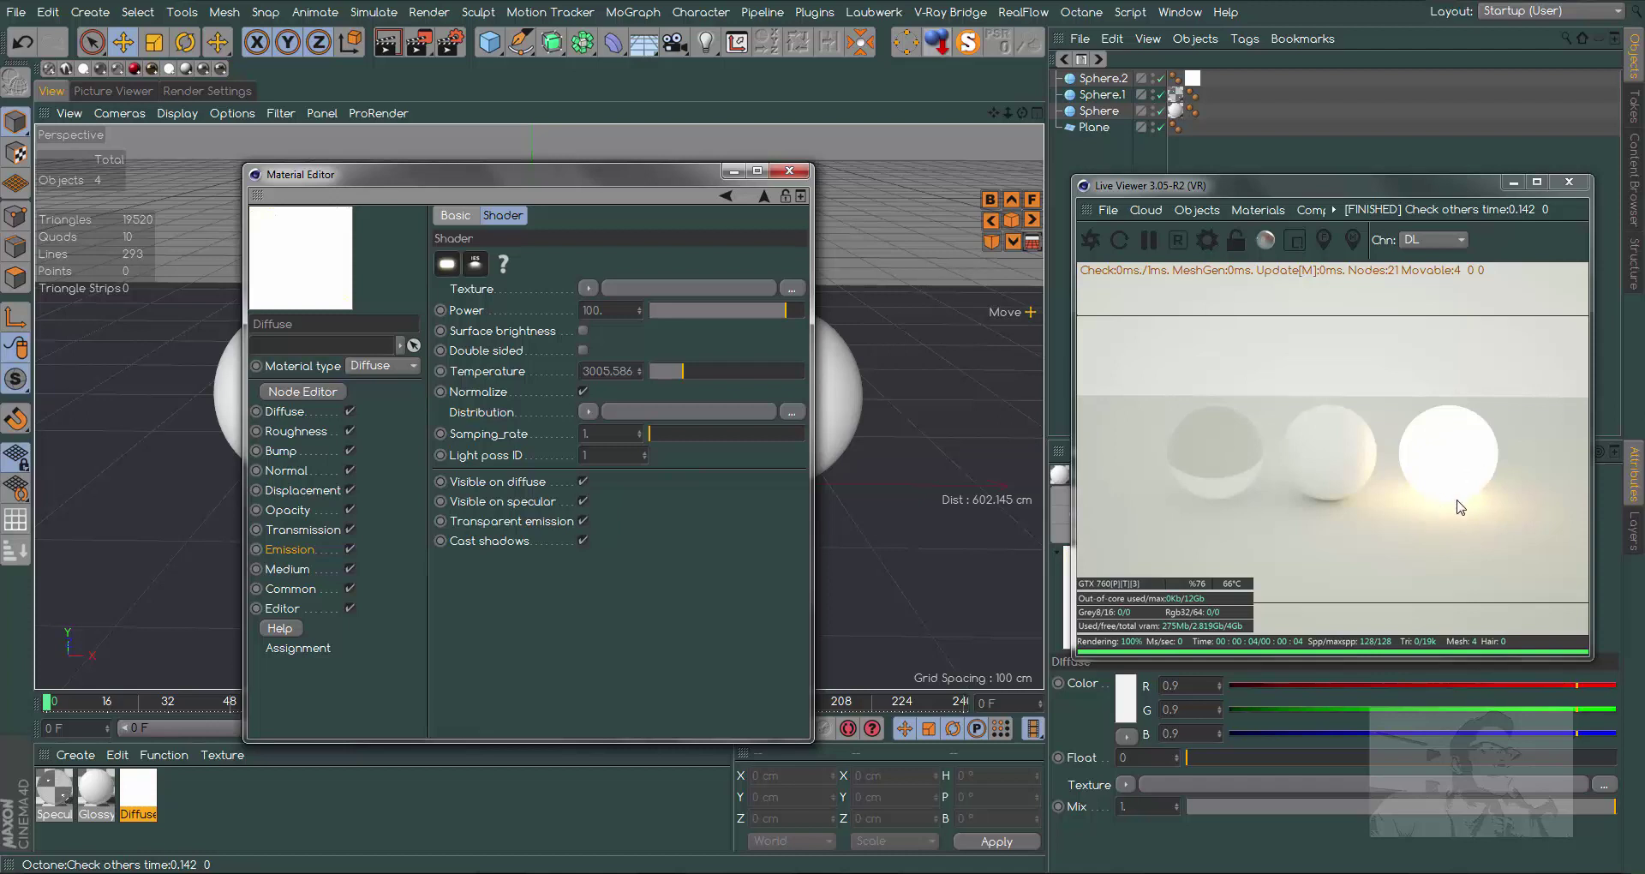
{"action": "left_click", "coordinate": [294, 549]}
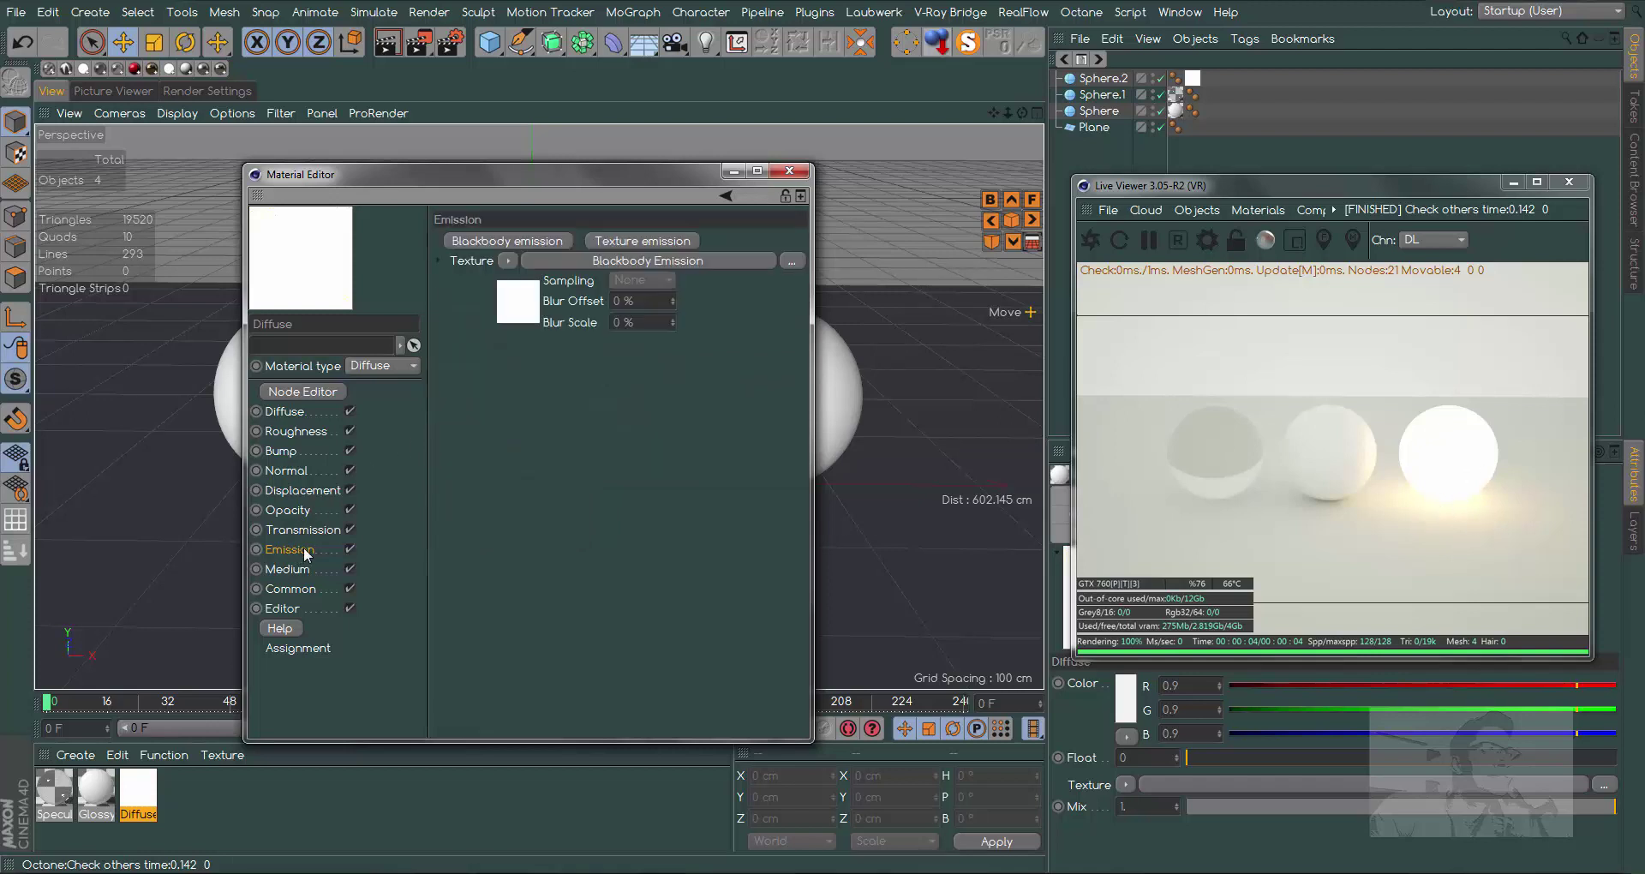
- Clear the blackbody texture and switch the emission to Texture emission
{"action": "left_click", "coordinate": [509, 261]}
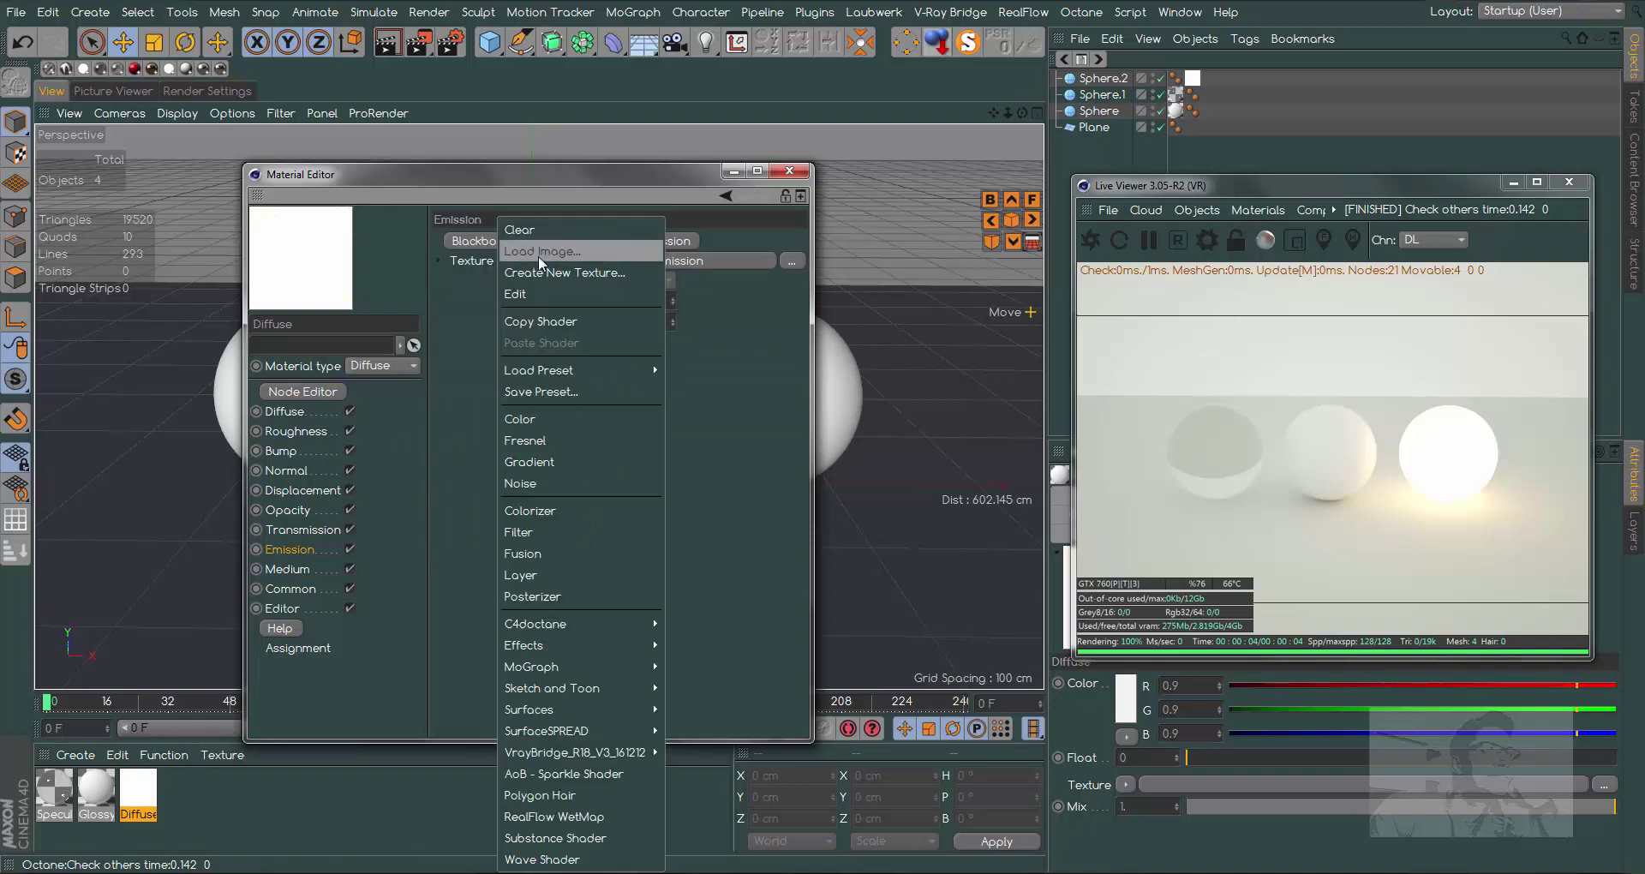
{"action": "left_click", "coordinate": [512, 230]}
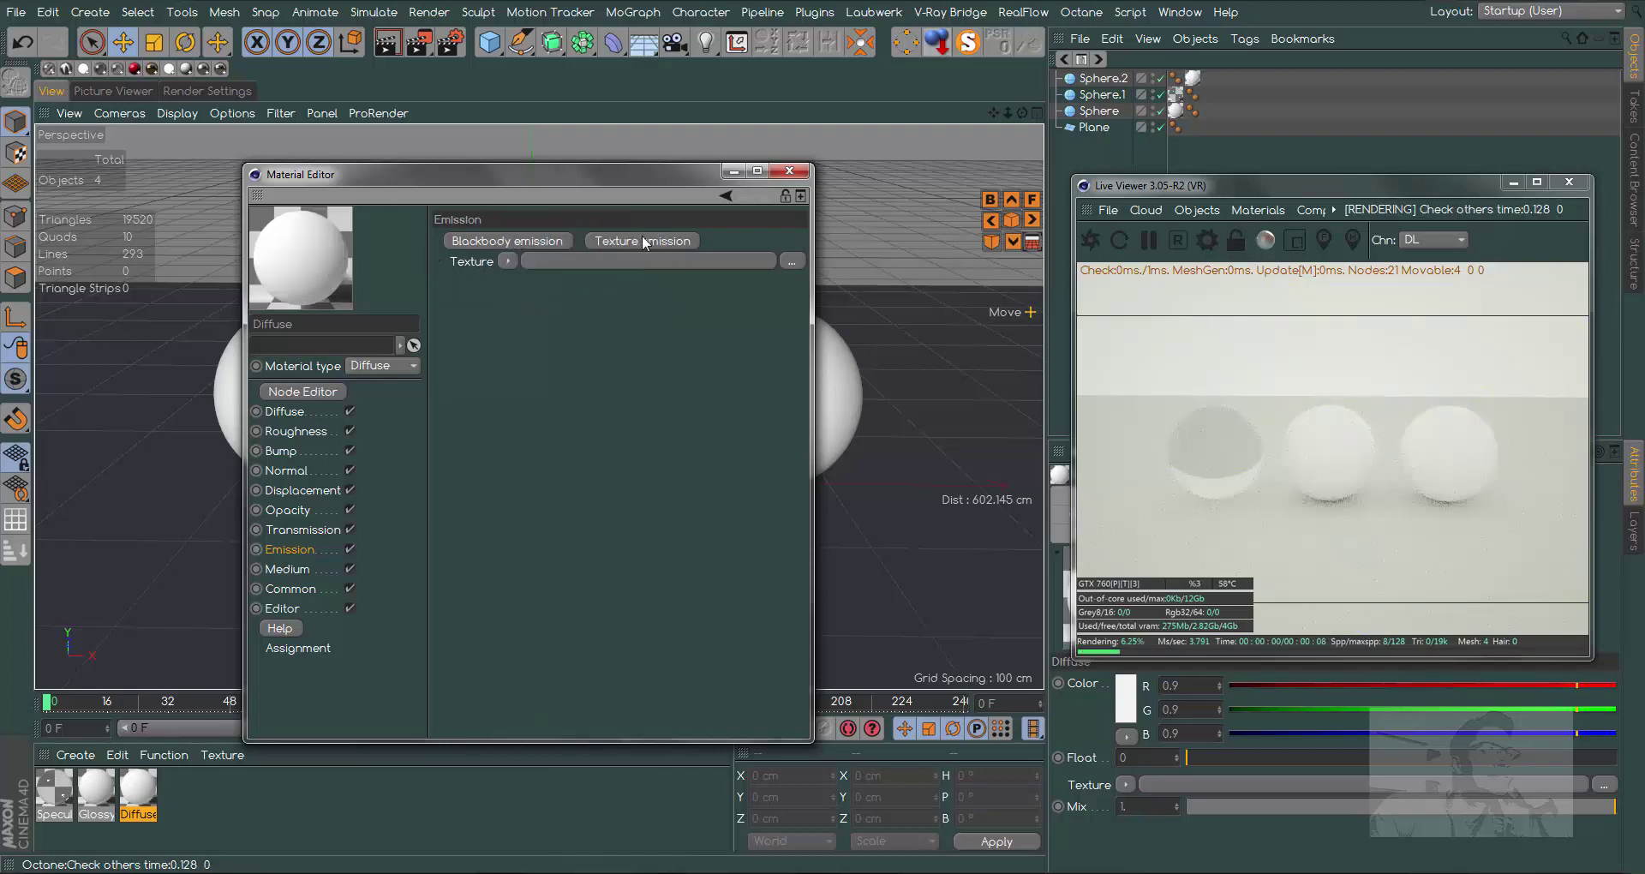
{"action": "left_click", "coordinate": [645, 239]}
{"action": "left_click", "coordinate": [533, 305]}
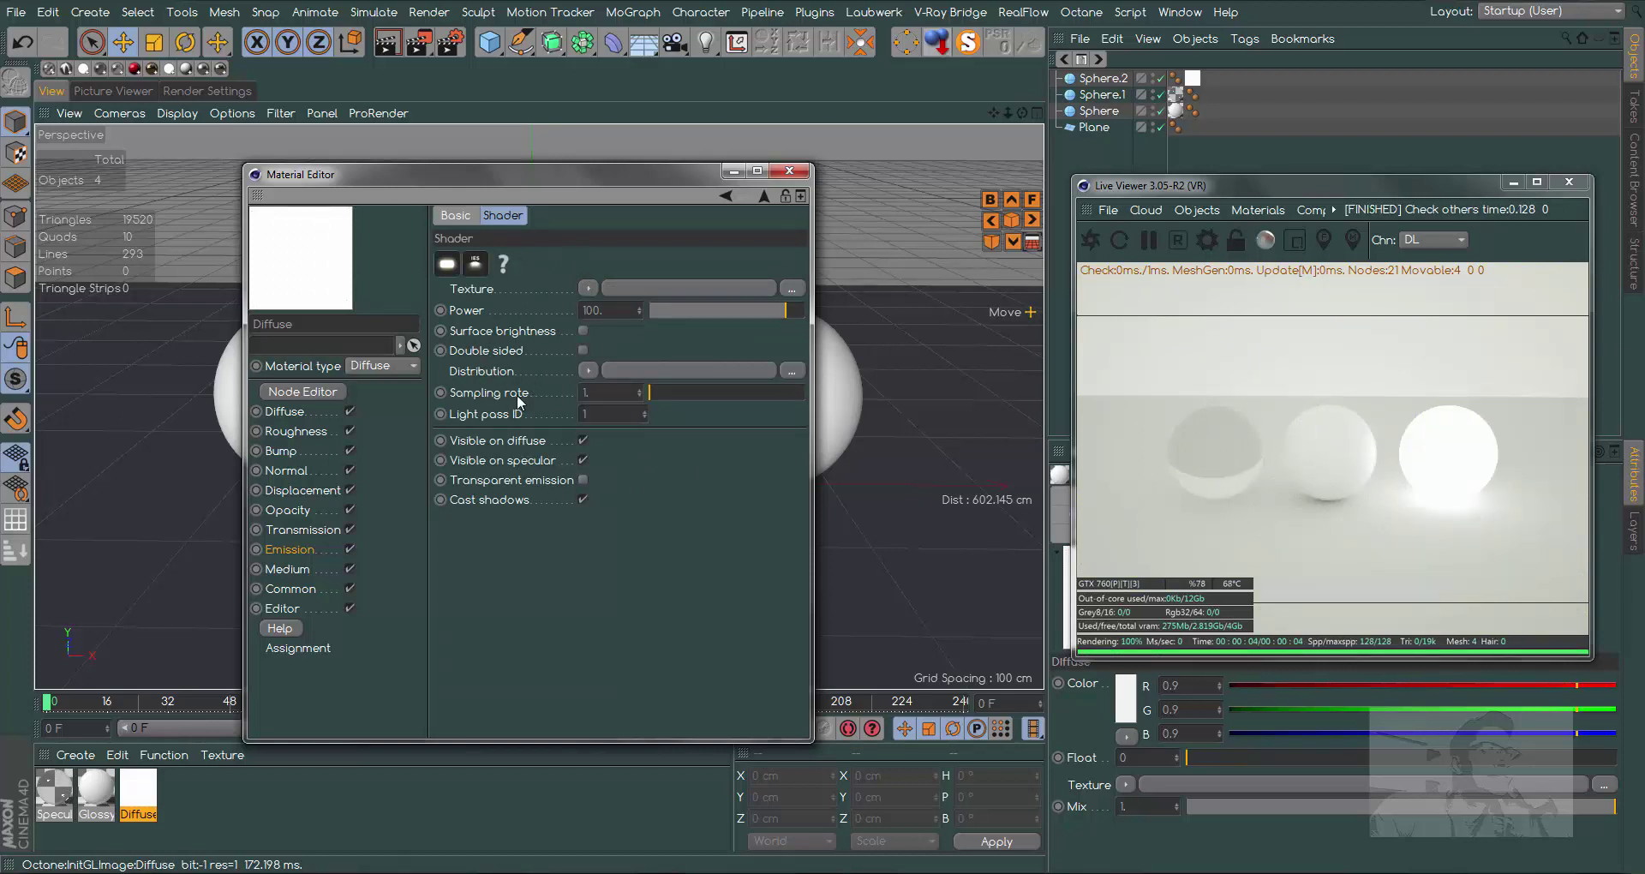
- Try emission Power values such as 1000000, then settle on about 210
{"action": "left_click_drag", "start_coordinate": [620, 193], "coordinate": [770, 191]}
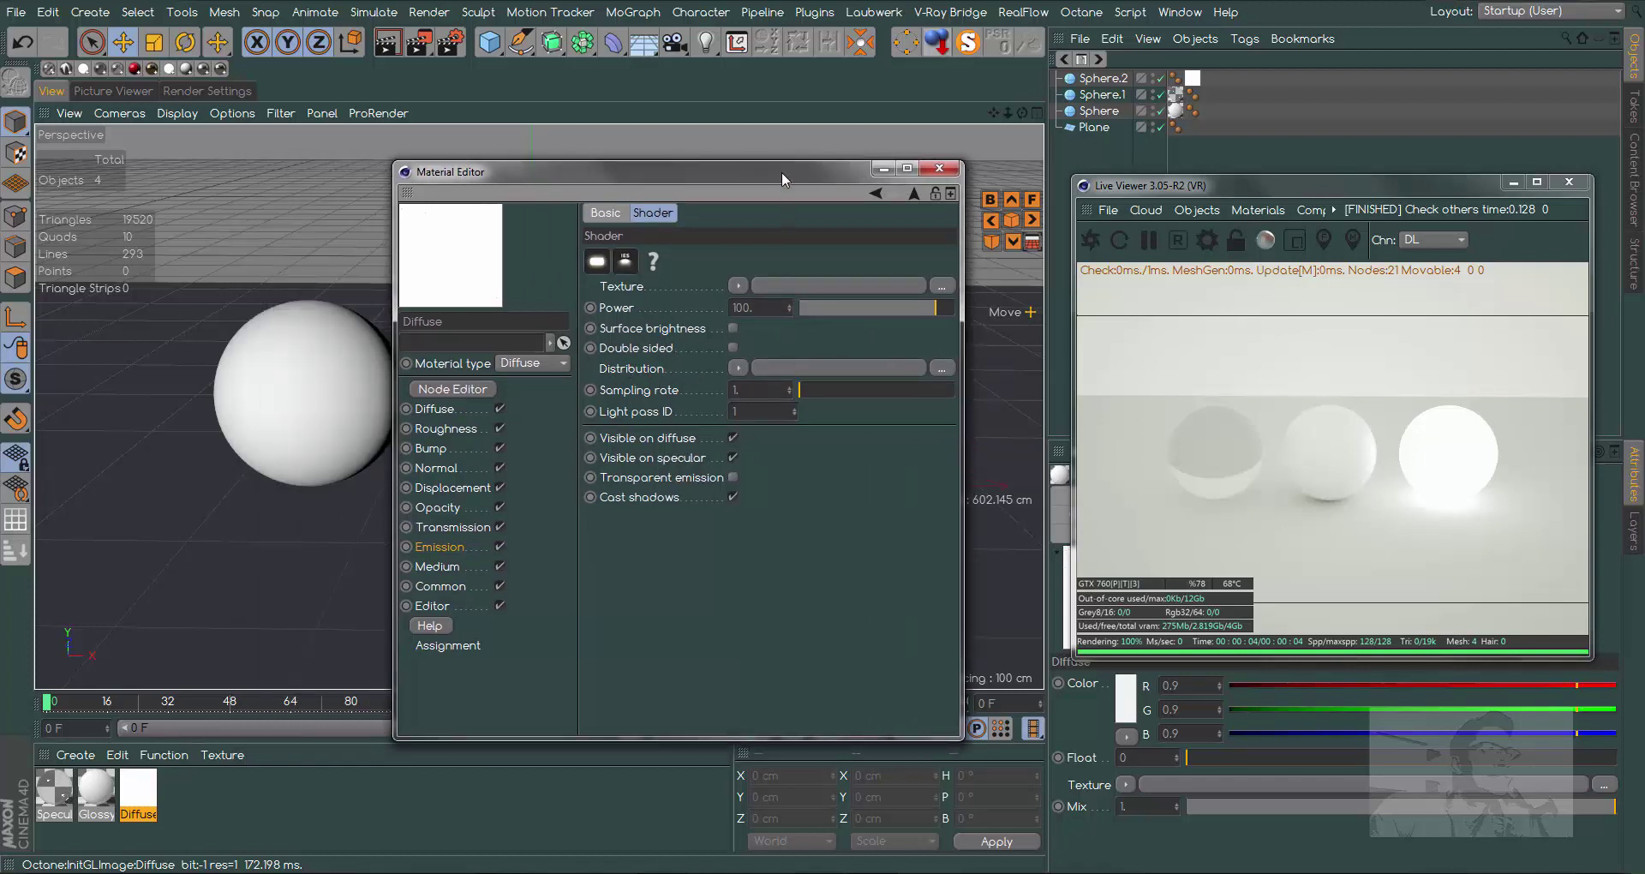
{"action": "left_click_drag", "start_coordinate": [781, 172], "coordinate": [692, 182]}
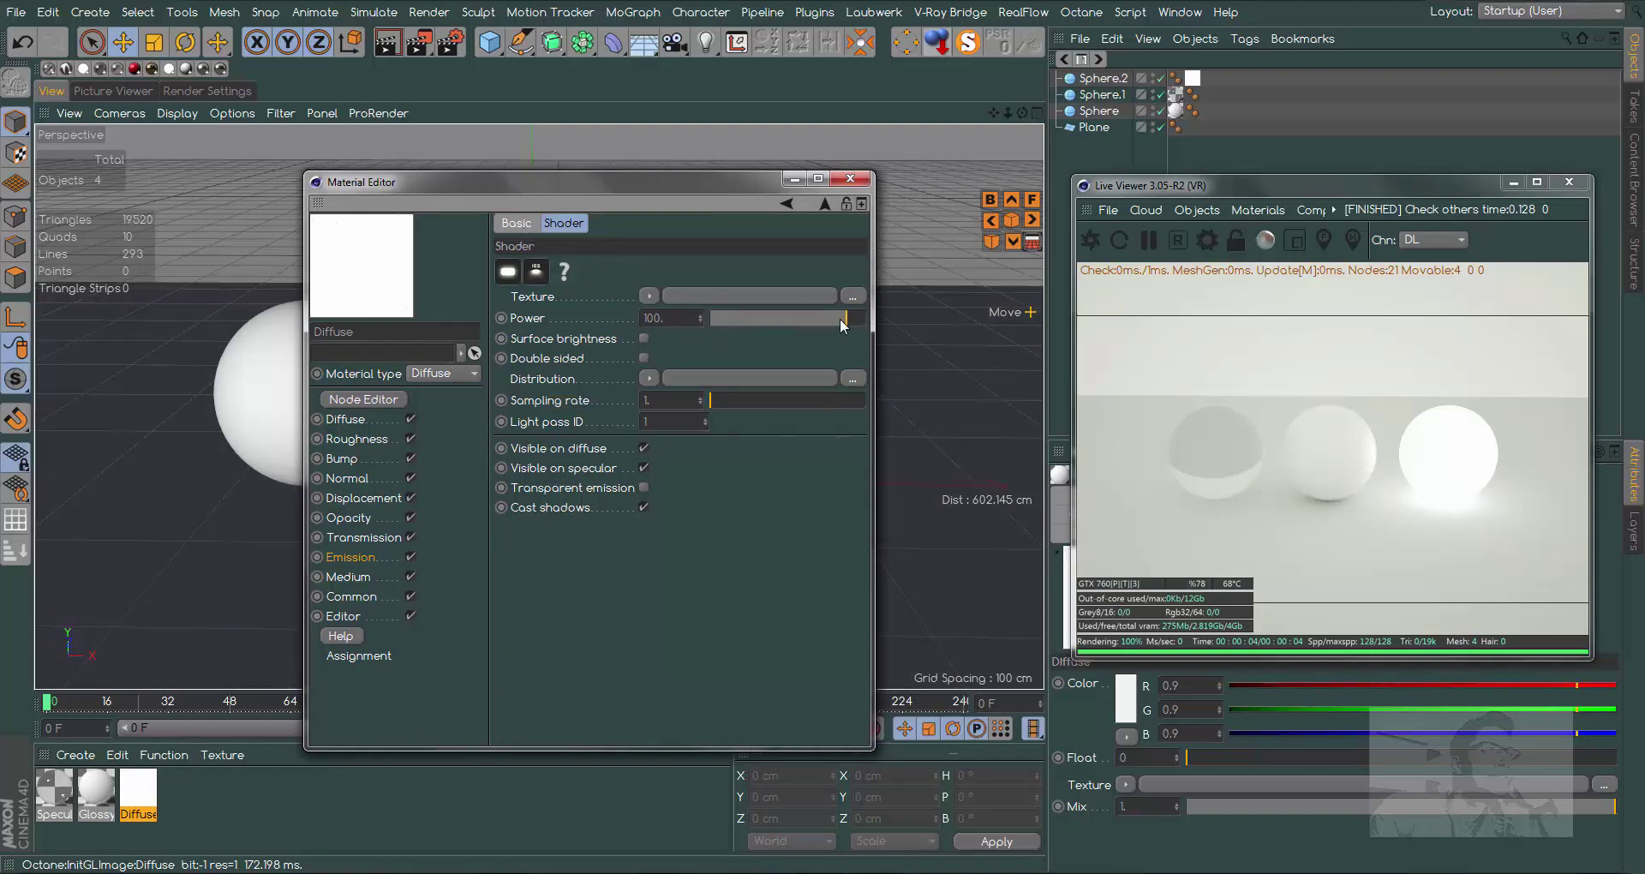
{"action": "mouse_move", "coordinate": [843, 324]}
{"action": "left_mouse_down"}
{"action": "mouse_move", "coordinate": [874, 330]}
{"action": "mouse_move", "coordinate": [819, 351]}
{"action": "left_mouse_up"}
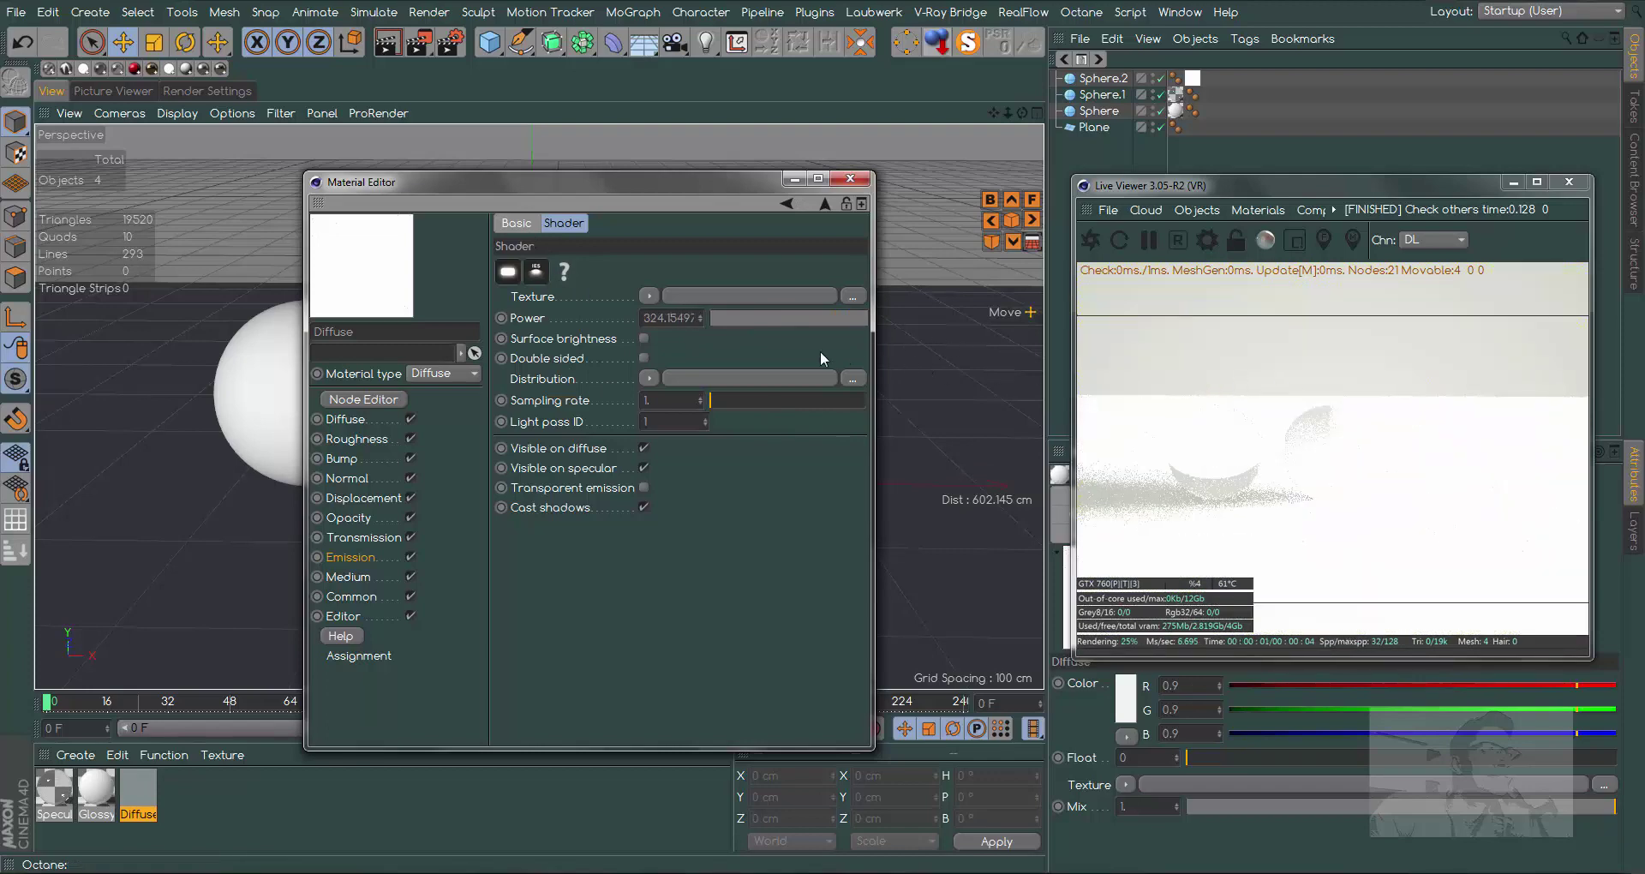
{"action": "double_click", "coordinate": [672, 318]}
{"action": "type", "text": "1000000."}
{"action": "key", "text": "Return"}
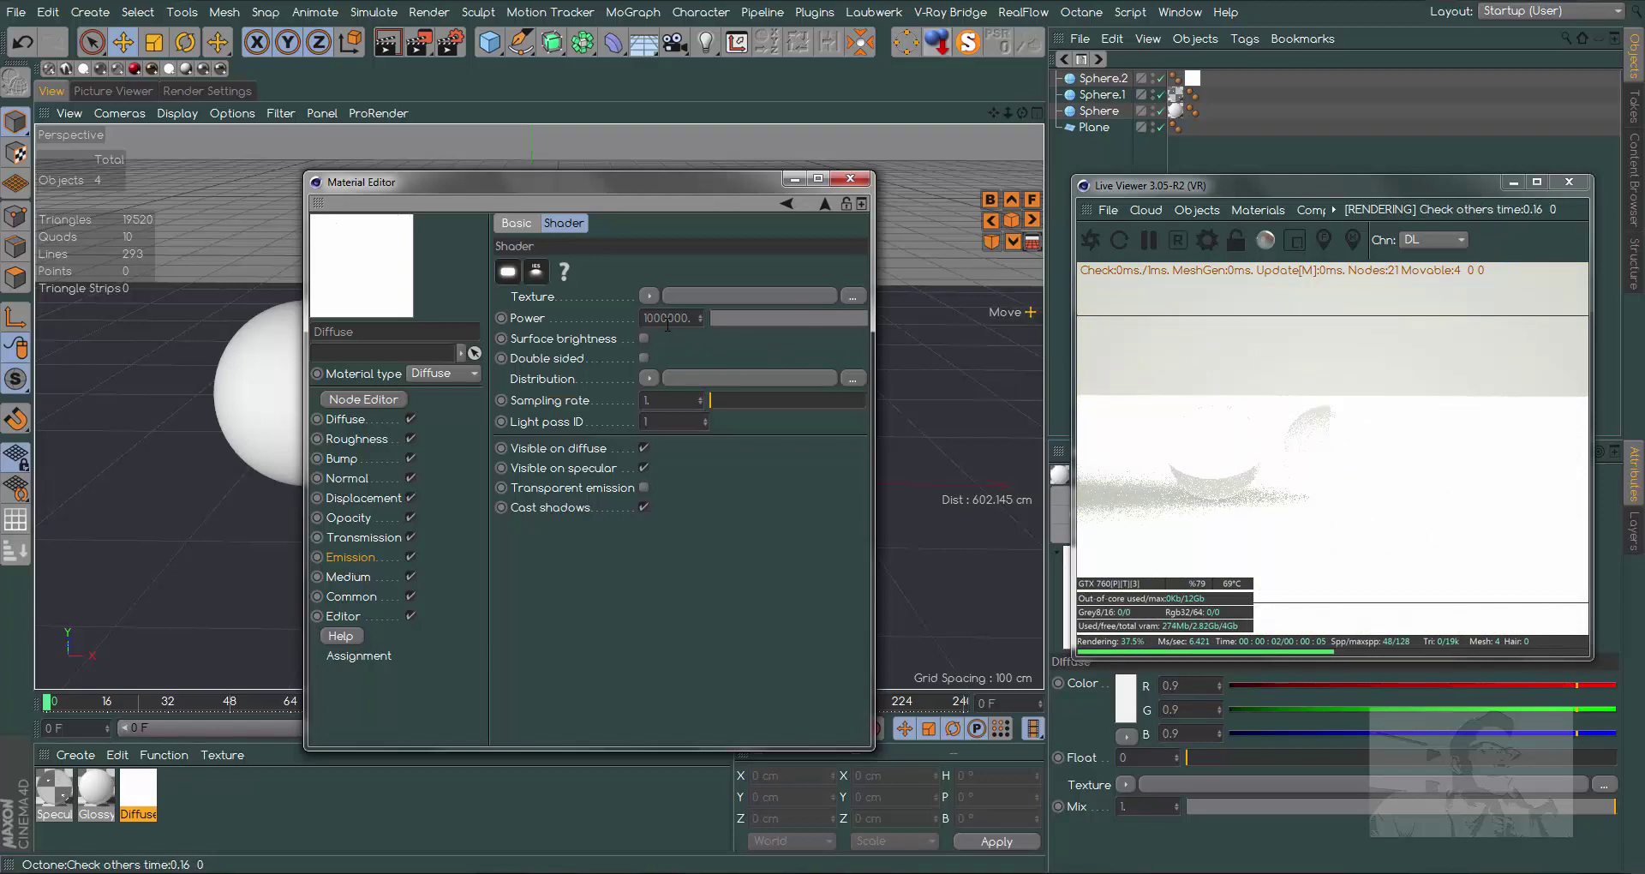
{"action": "mouse_move", "coordinate": [850, 316]}
{"action": "left_mouse_down"}
{"action": "mouse_move", "coordinate": [826, 315]}
{"action": "mouse_move", "coordinate": [860, 317]}
{"action": "left_mouse_up"}
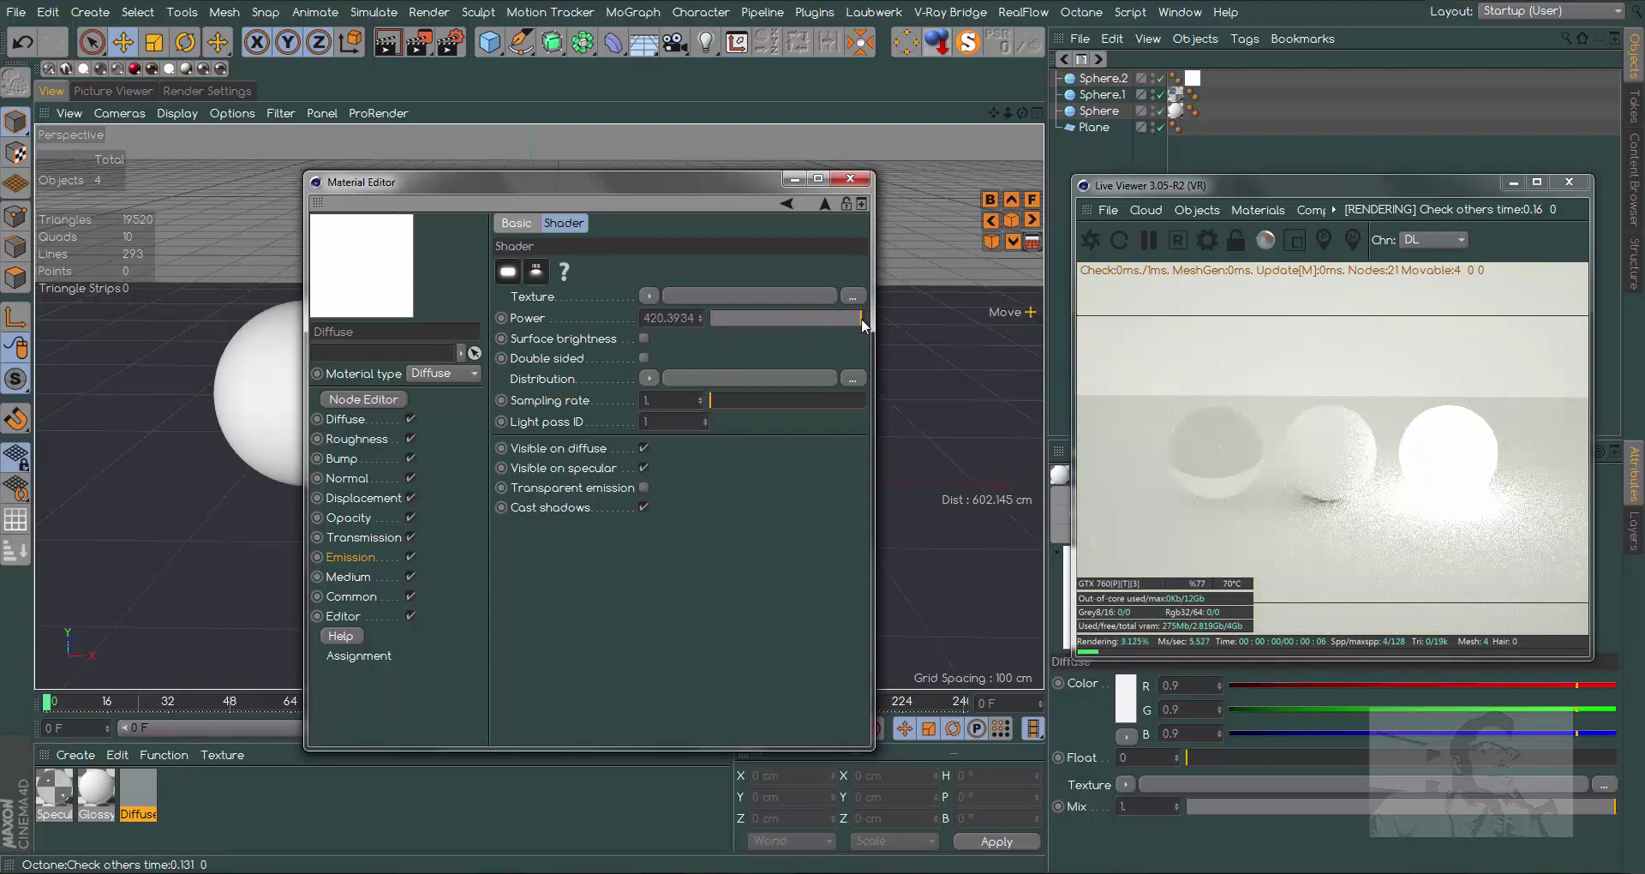
{"action": "left_click_drag", "start_coordinate": [860, 317], "coordinate": [855, 321]}
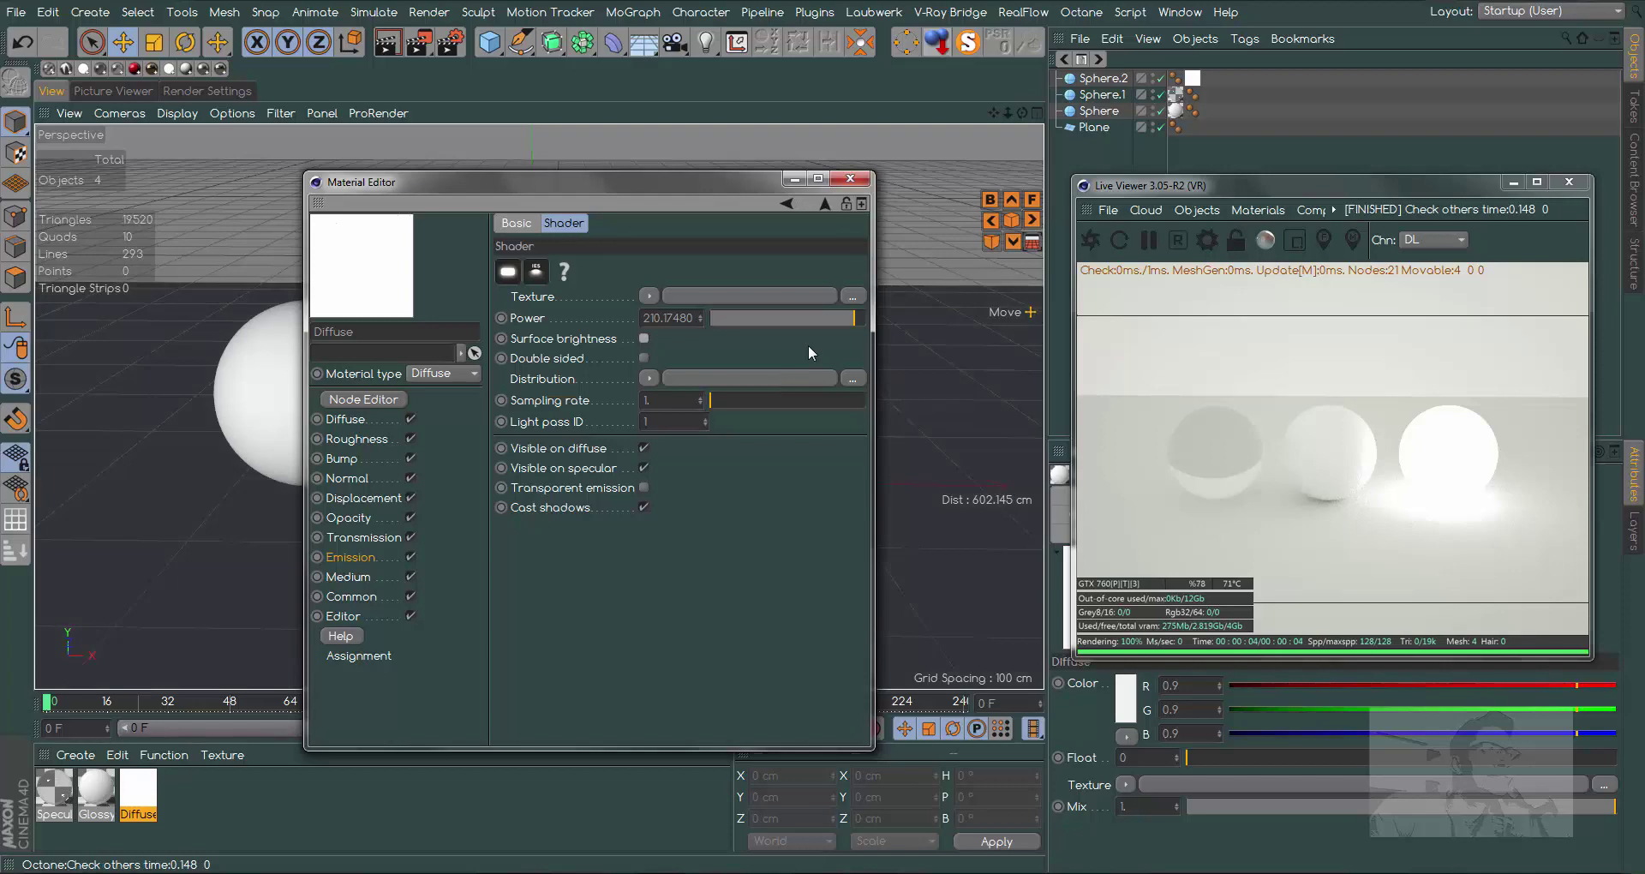
{"action": "left_click", "coordinate": [366, 561]}
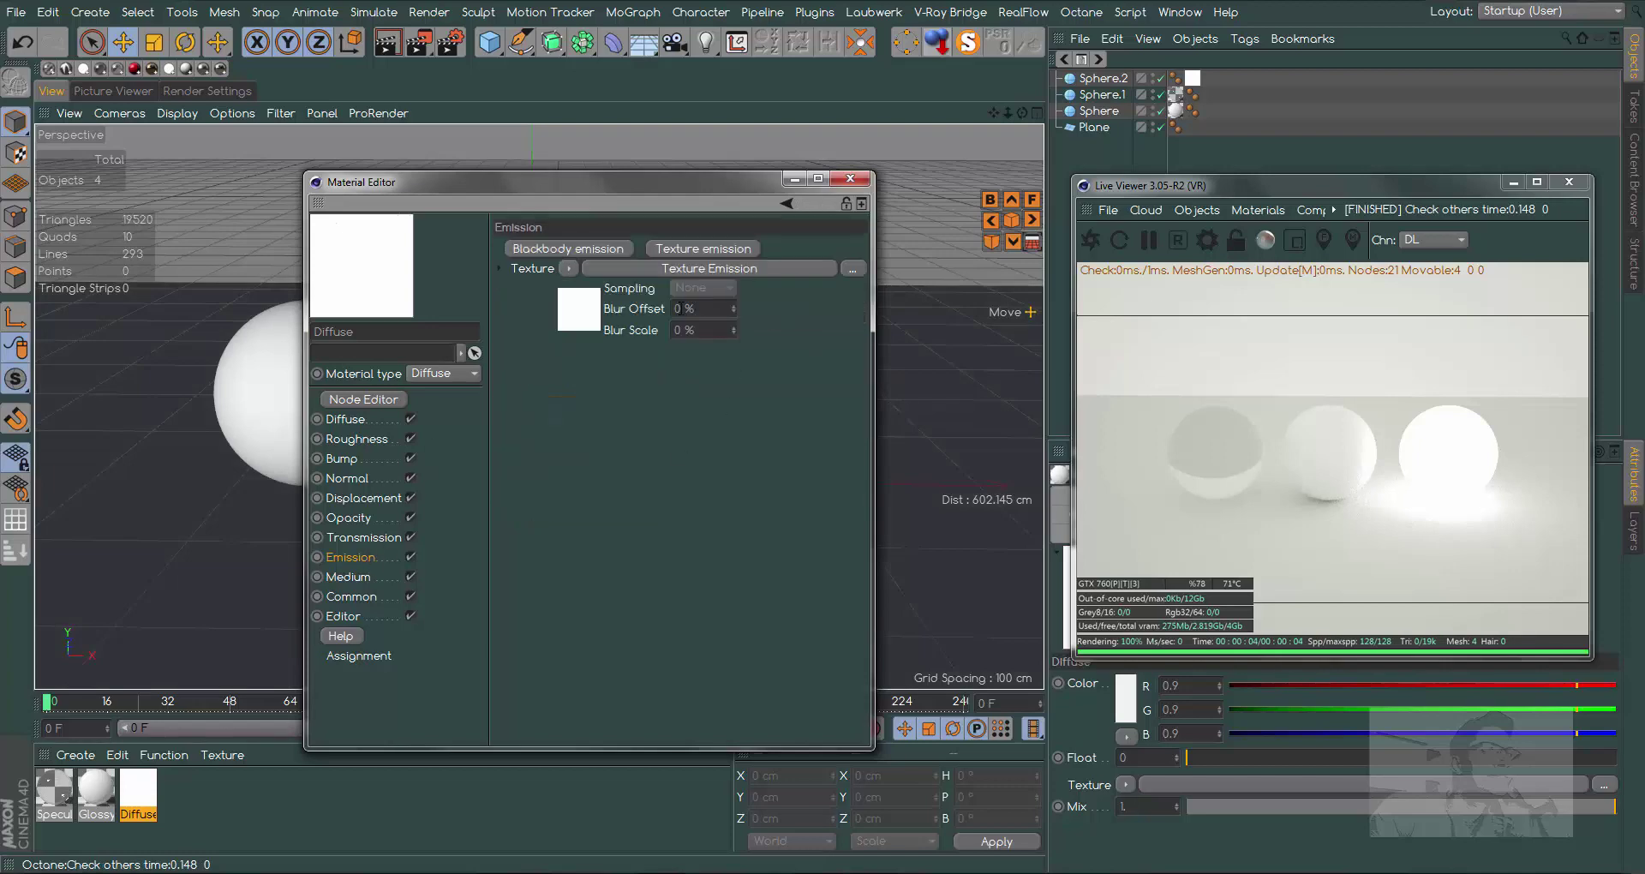
- Switch emission back to Blackbody with Power about 114.6, and zoom the view out
{"action": "left_click", "coordinate": [552, 249]}
{"action": "left_click", "coordinate": [575, 307]}
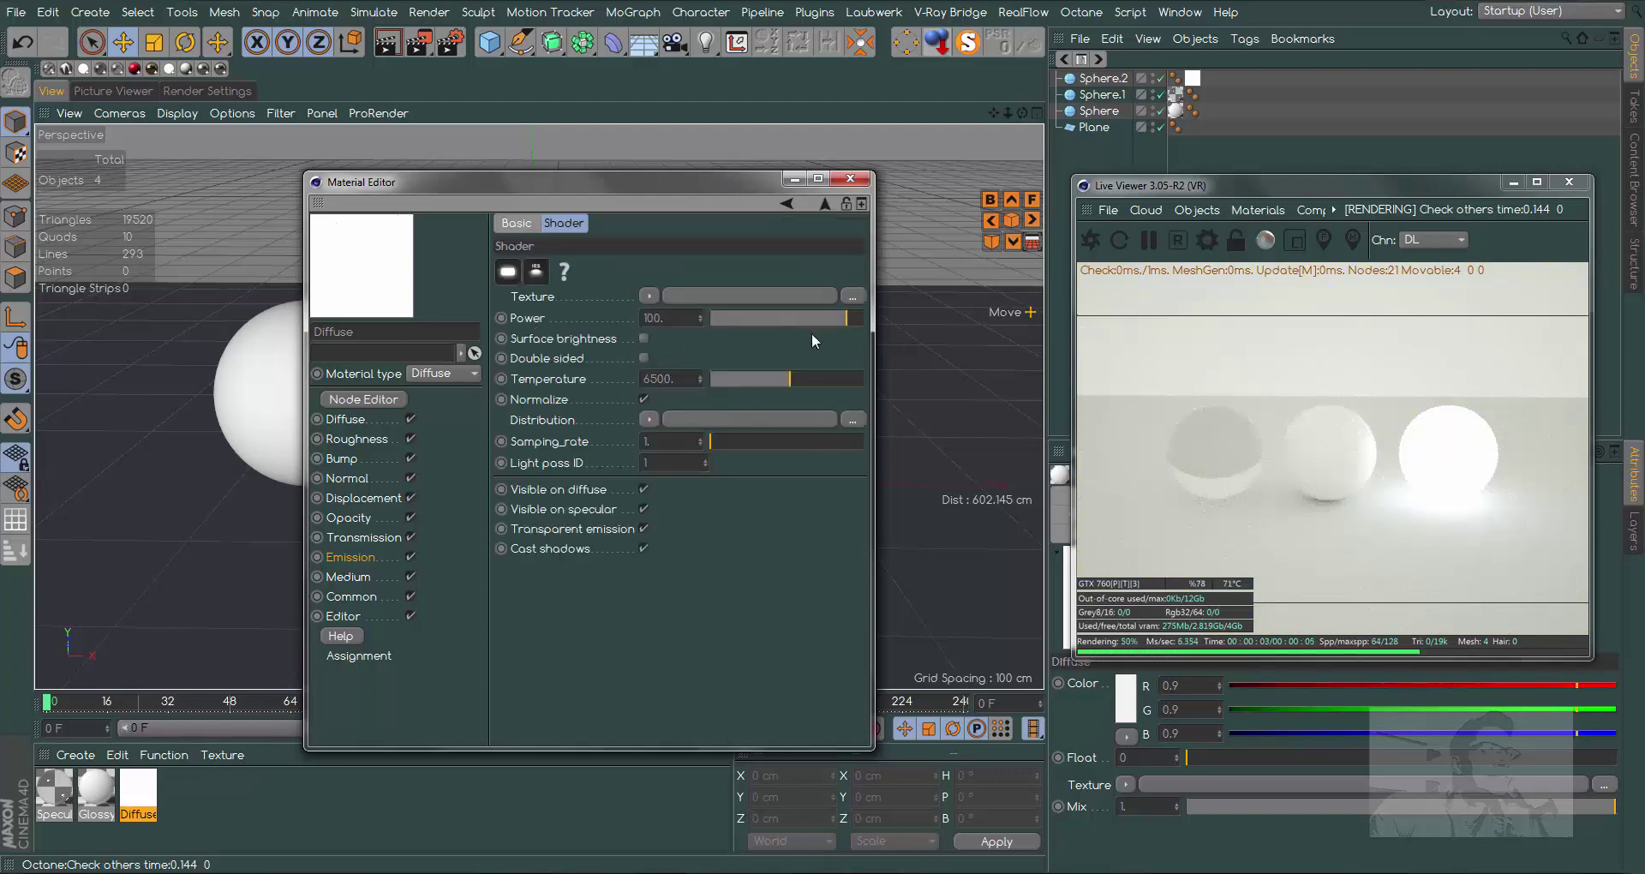
{"action": "mouse_move", "coordinate": [859, 328]}
{"action": "left_mouse_down"}
{"action": "mouse_move", "coordinate": [793, 317]}
{"action": "mouse_move", "coordinate": [849, 320]}
{"action": "left_mouse_up"}
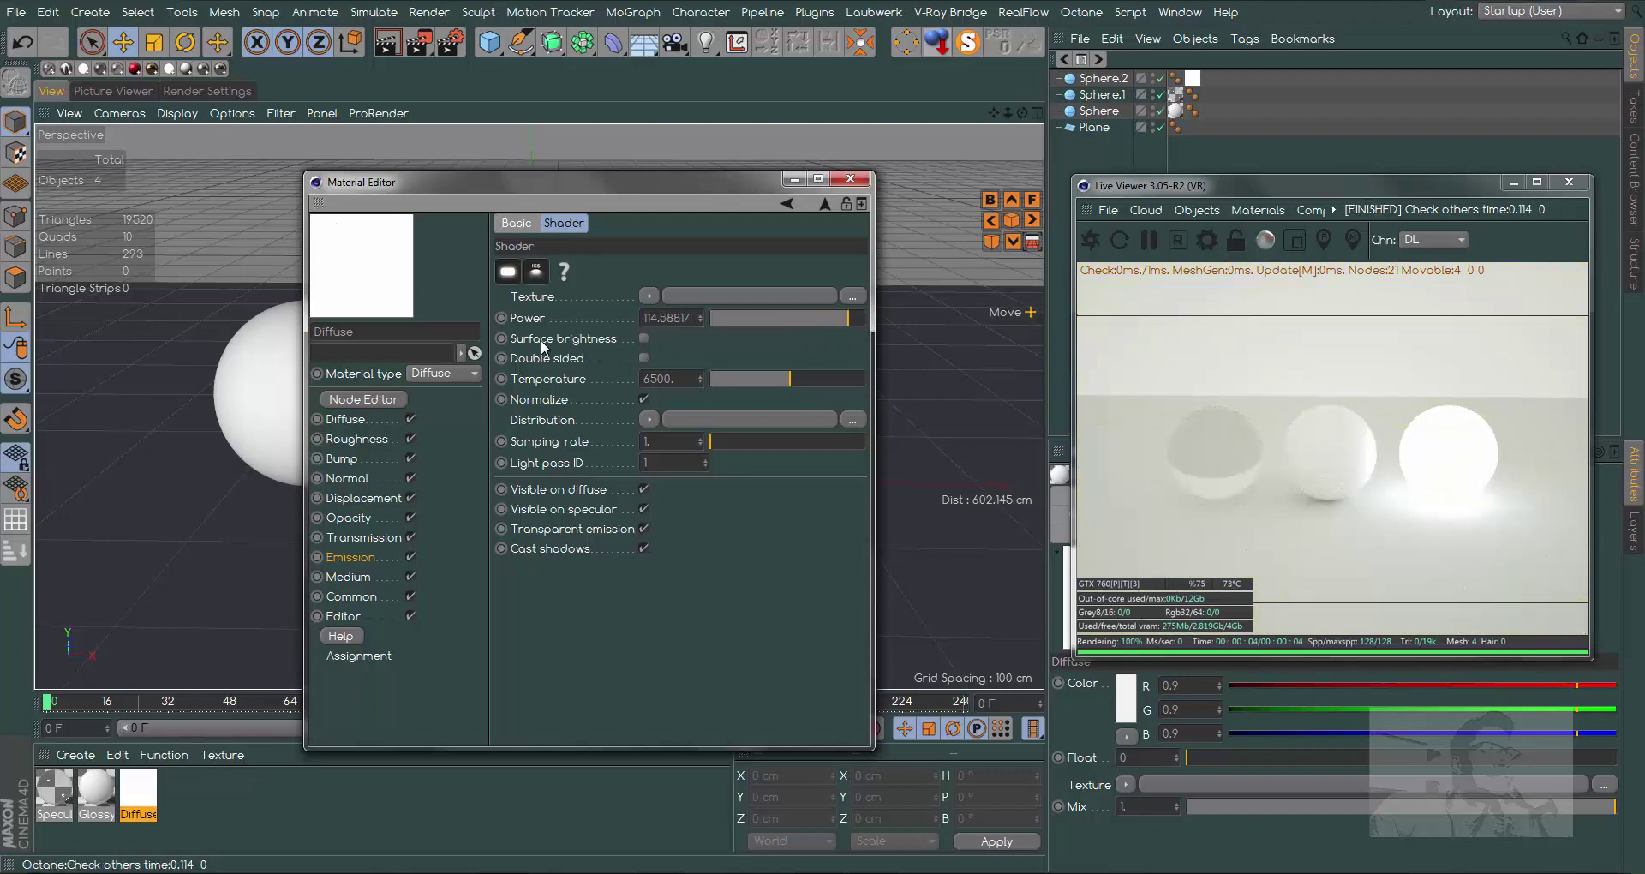
{"action": "left_click", "coordinate": [1009, 112]}
{"action": "left_click_drag", "start_coordinate": [1009, 112], "coordinate": [960, 111]}
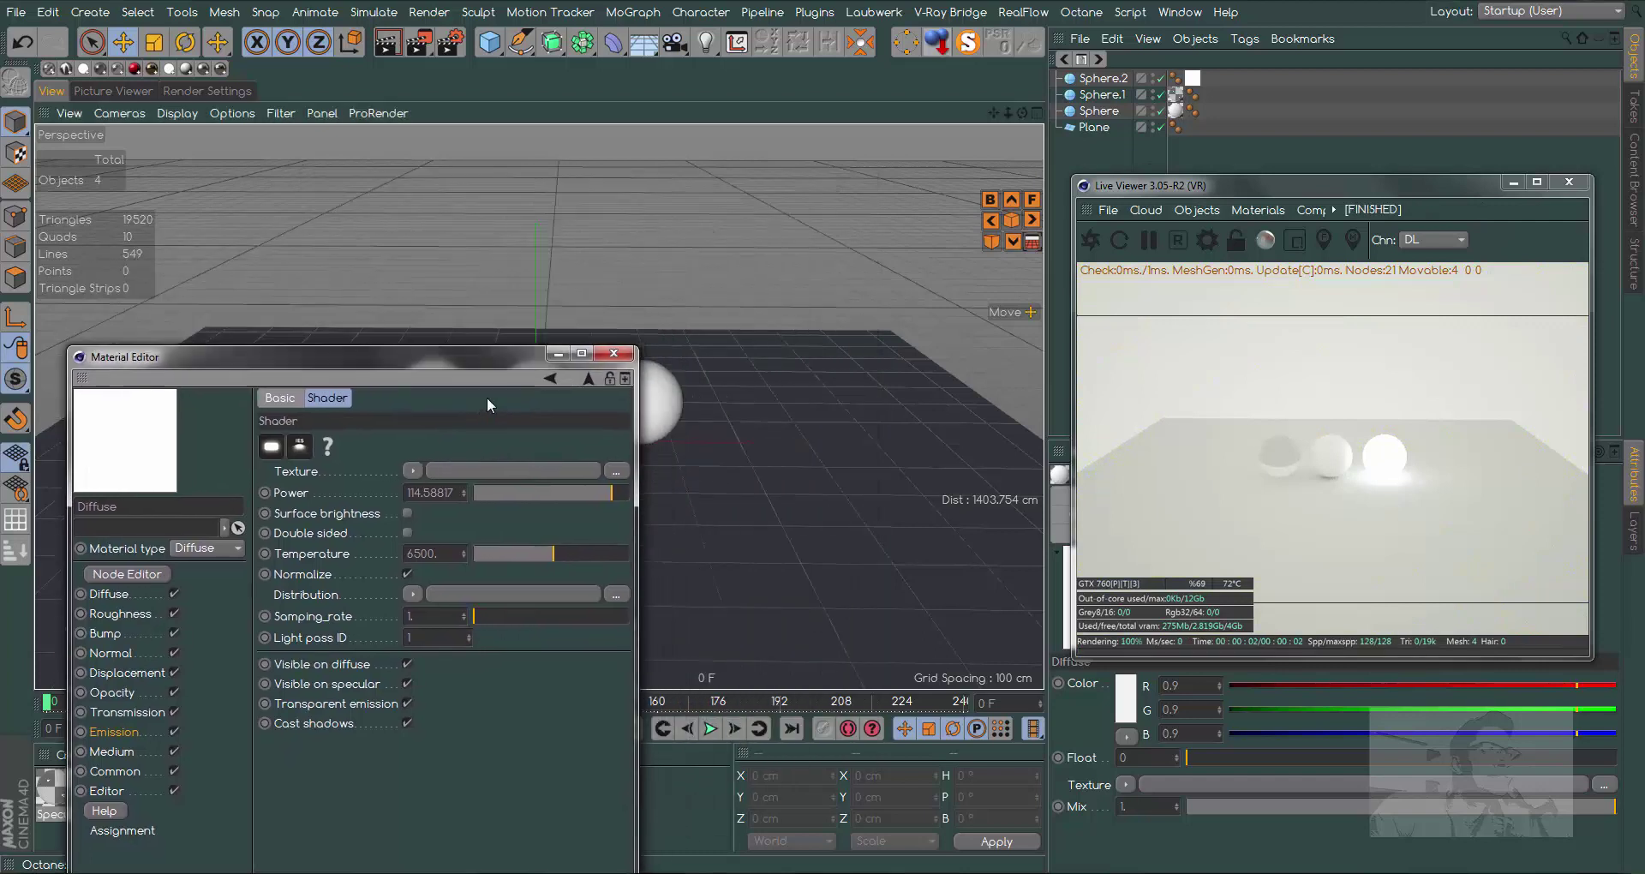
- Enlarge Sphere.2 to about 297 cm and move it farther right
{"action": "left_click_drag", "start_coordinate": [728, 183], "coordinate": [465, 486]}
{"action": "left_click", "coordinate": [677, 413]}
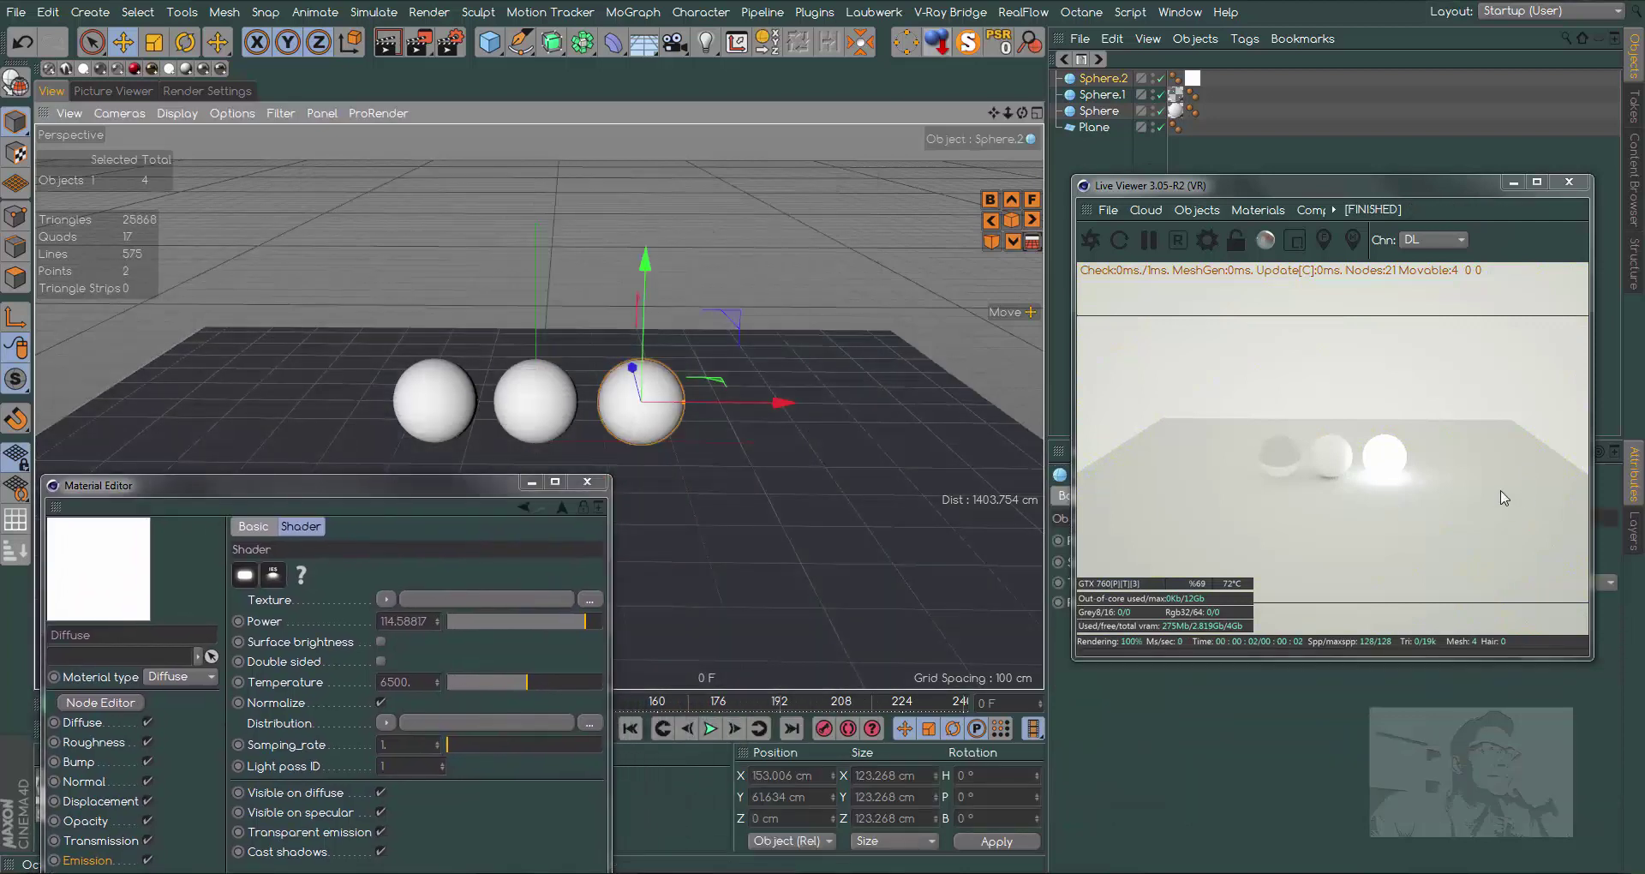
{"action": "left_click", "coordinate": [155, 42]}
{"action": "mouse_move", "coordinate": [514, 234]}
{"action": "left_mouse_down"}
{"action": "mouse_move", "coordinate": [894, 289]}
{"action": "mouse_move", "coordinate": [1033, 292]}
{"action": "left_mouse_up"}
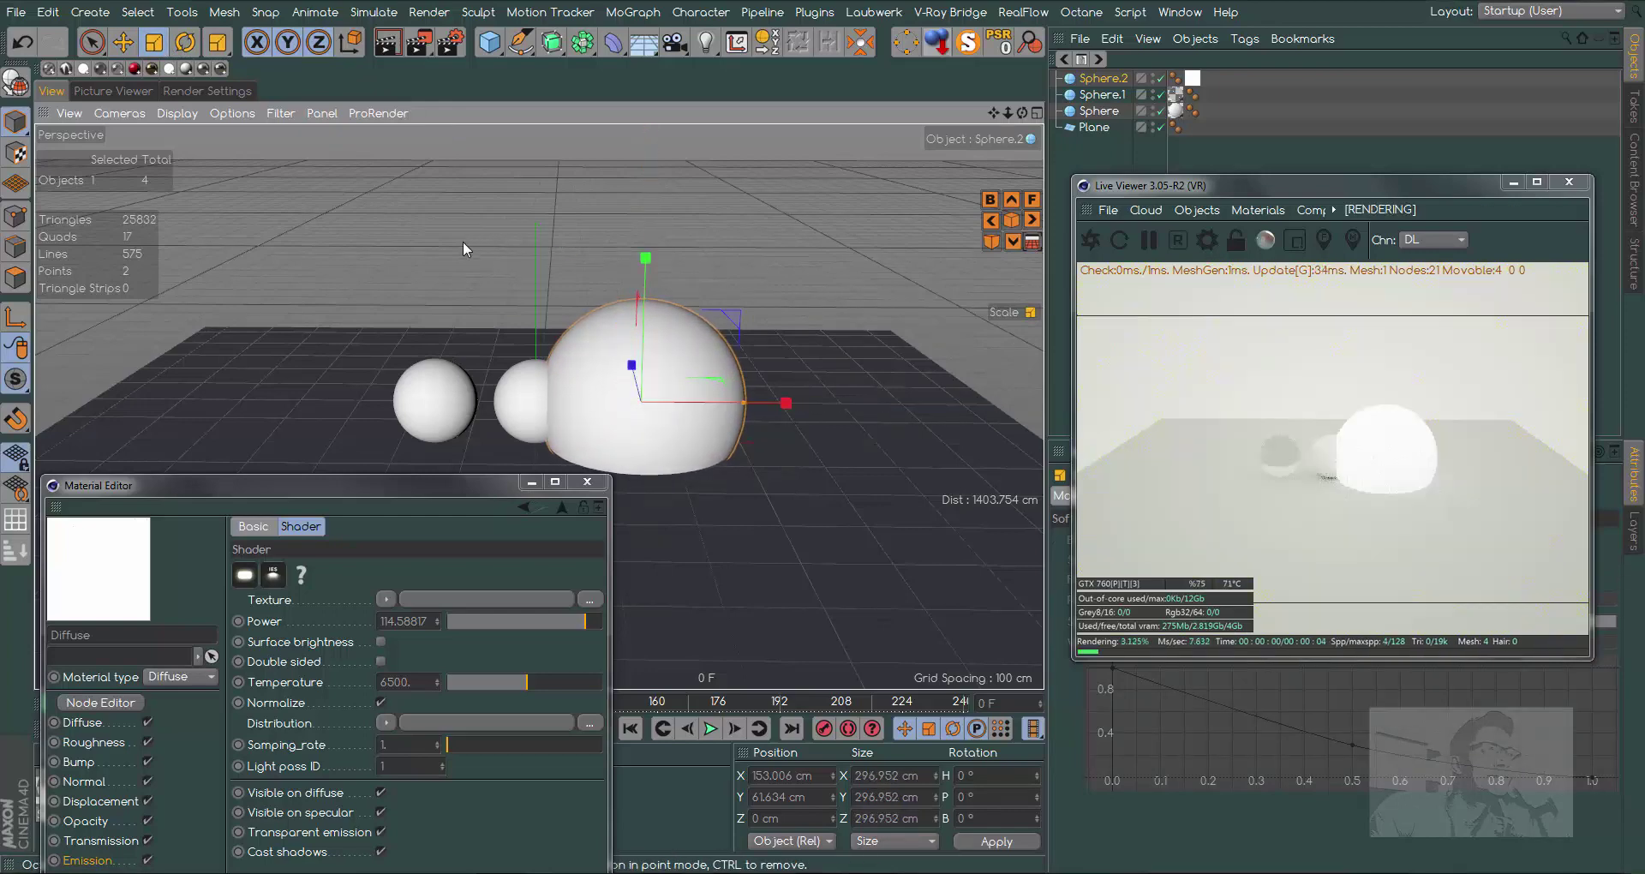
{"action": "left_click", "coordinate": [906, 41]}
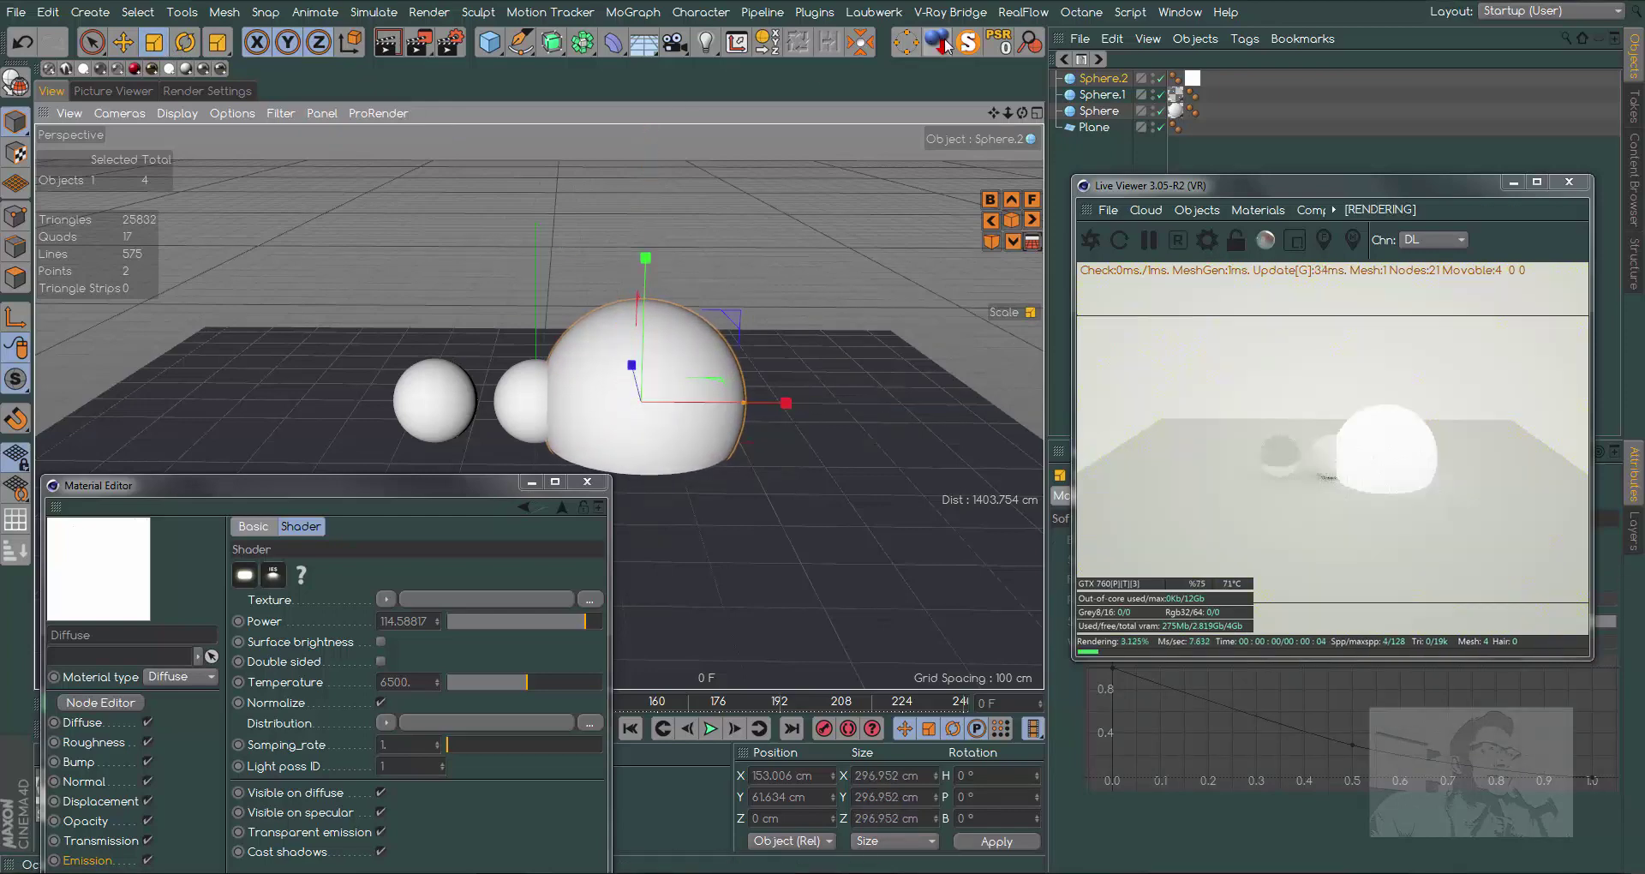
{"action": "left_click", "coordinate": [123, 42]}
{"action": "left_click_drag", "start_coordinate": [789, 344], "coordinate": [921, 359]}
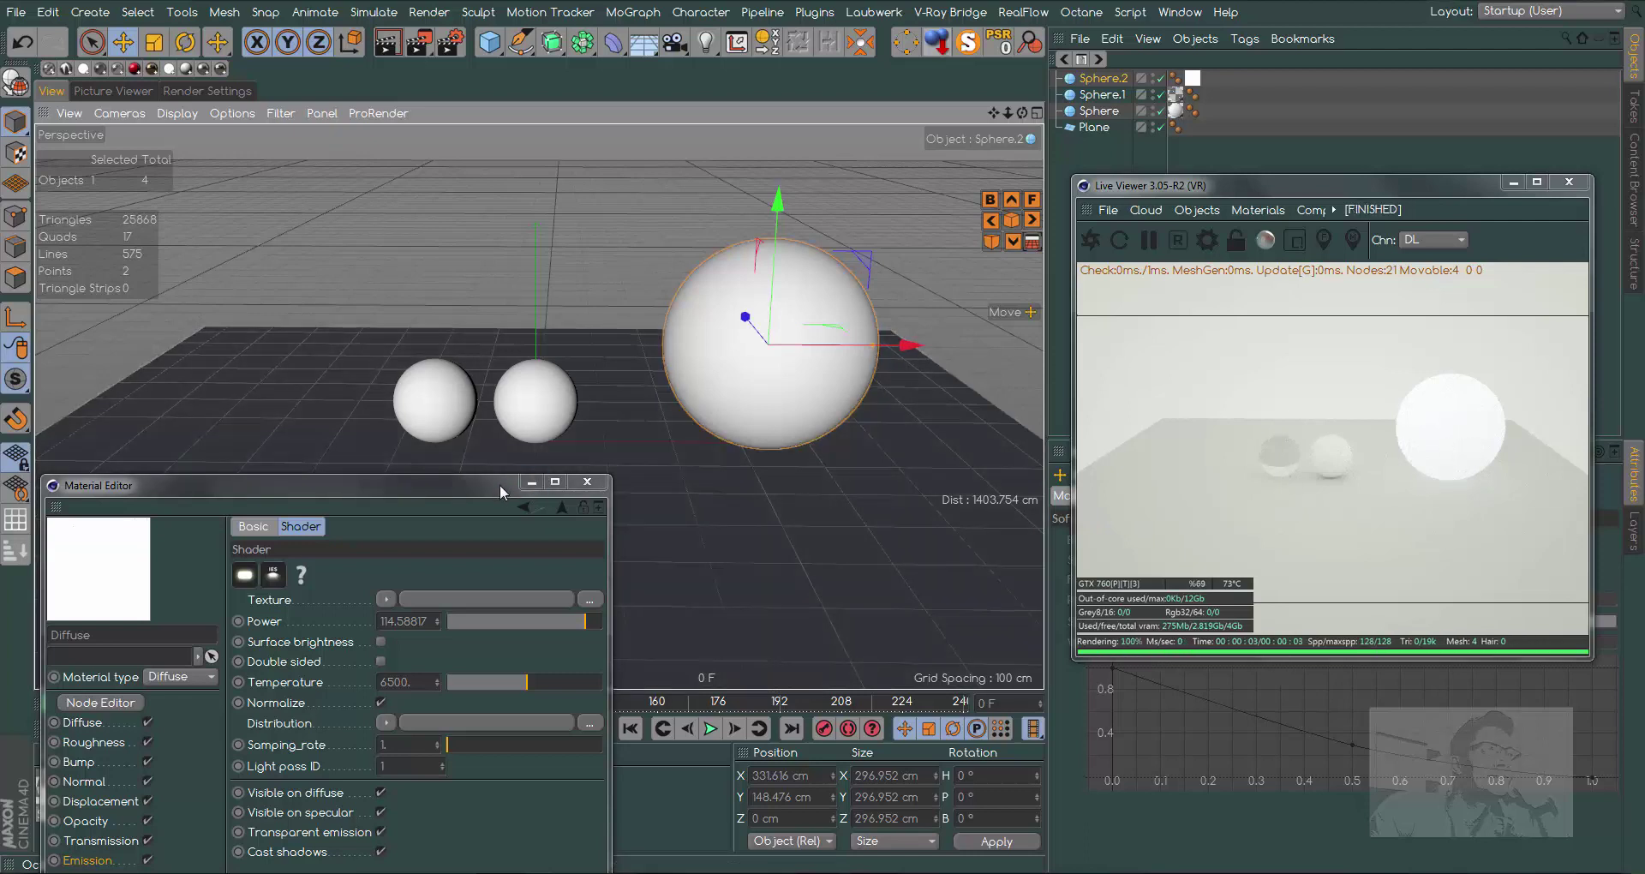
- Shrink the sphere to about 117.6 cm and enable Surface brightness on its emission
{"action": "left_click_drag", "start_coordinate": [500, 485], "coordinate": [650, 306]}
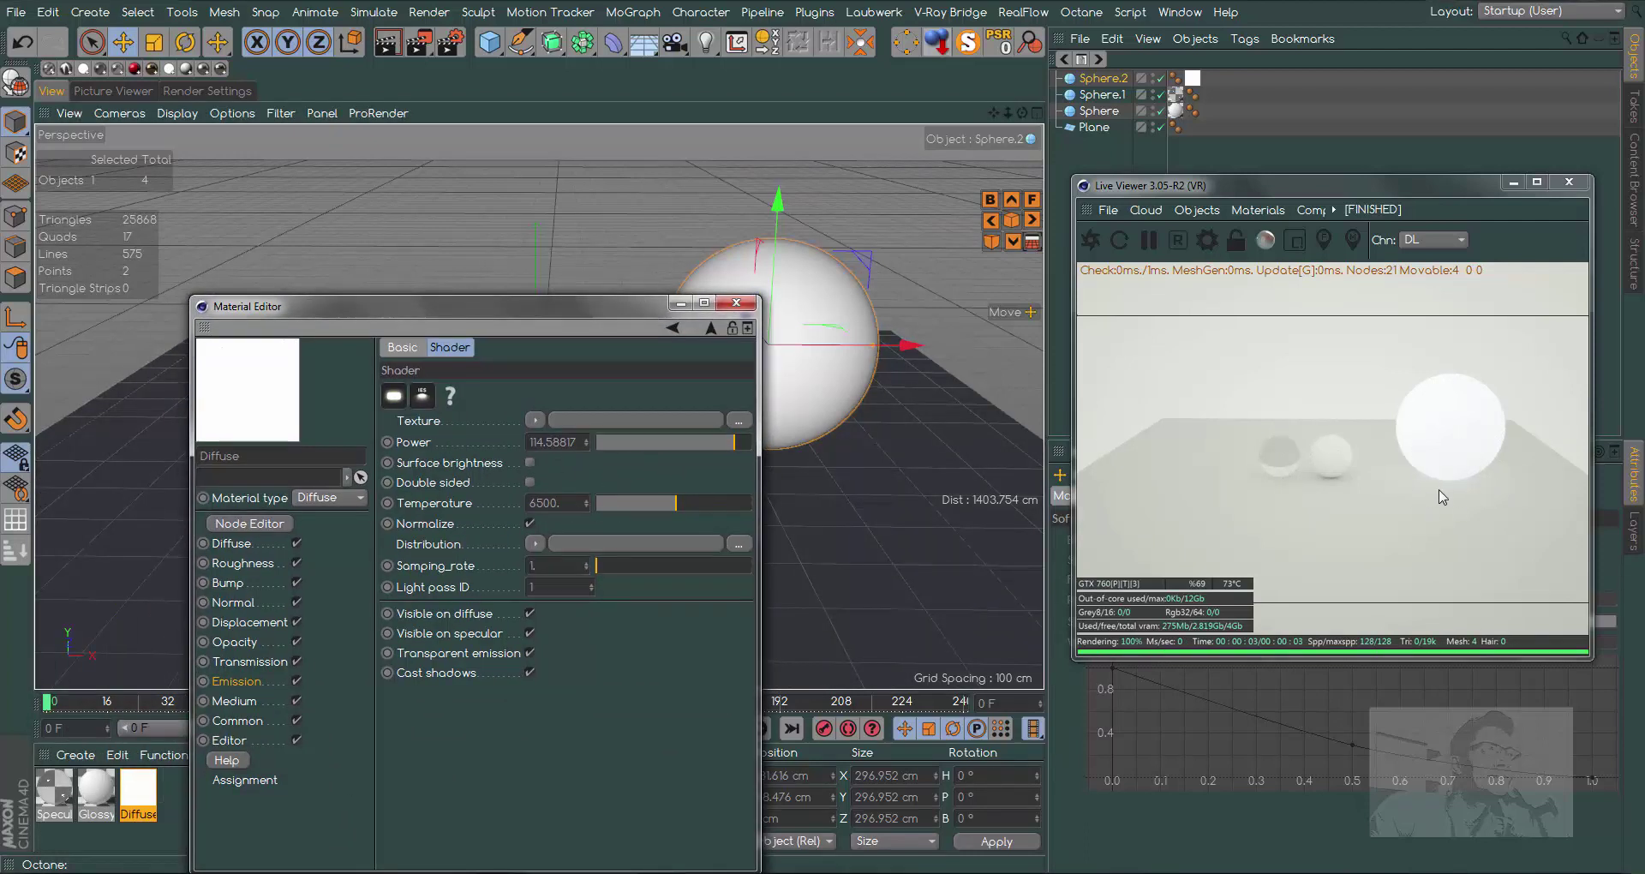
{"action": "left_click_drag", "start_coordinate": [718, 308], "coordinate": [630, 311]}
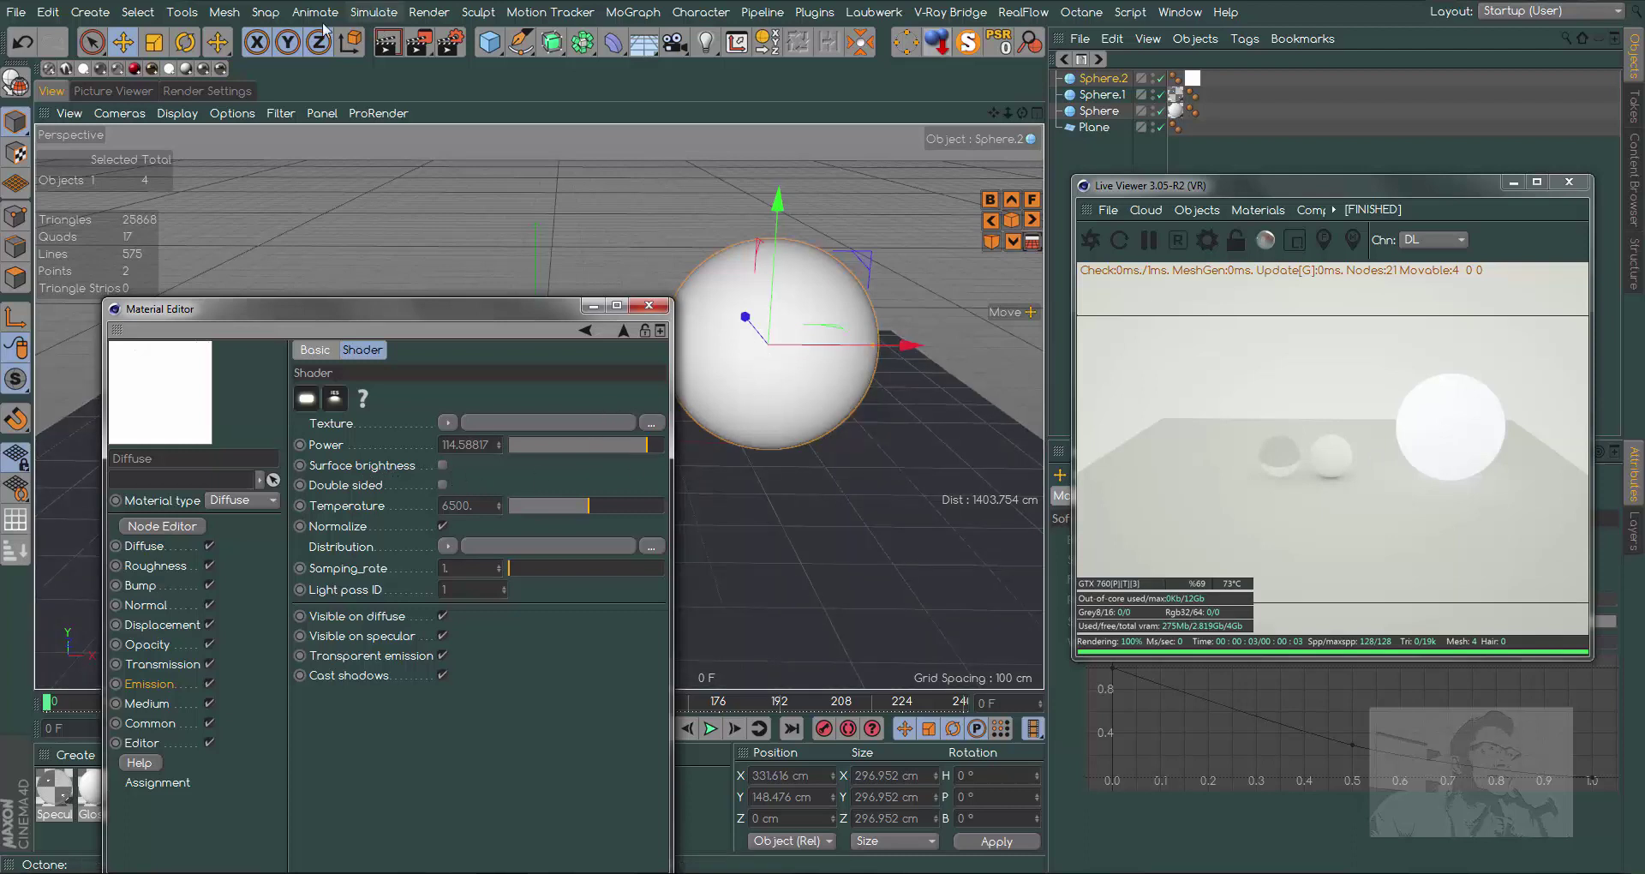
{"action": "left_click", "coordinate": [154, 41]}
{"action": "left_click_drag", "start_coordinate": [963, 475], "coordinate": [373, 409]}
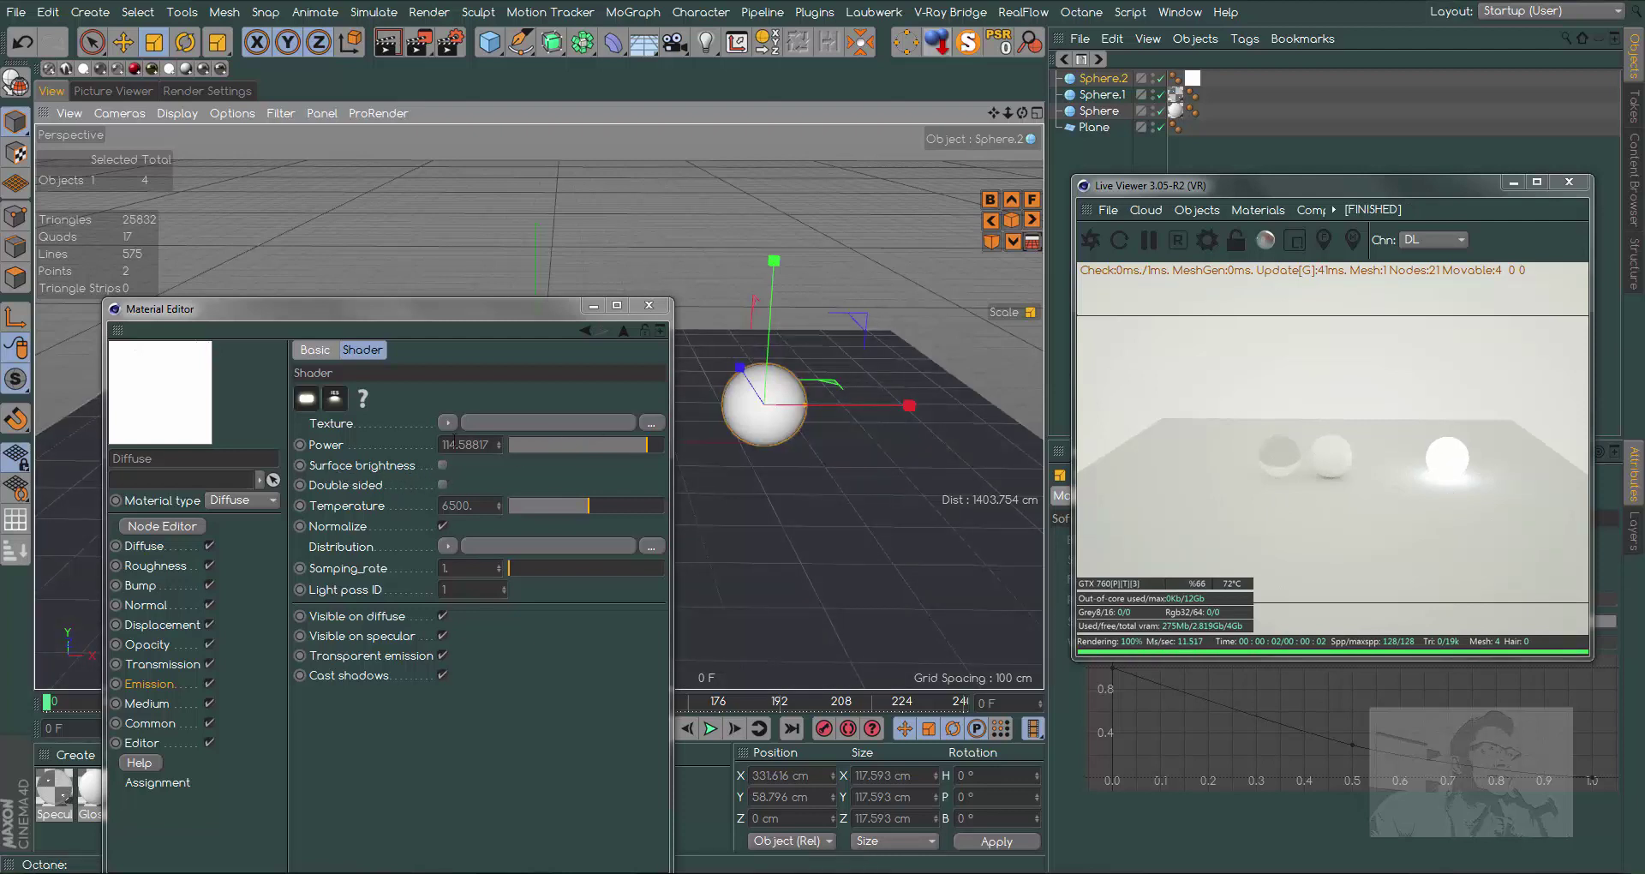
{"action": "left_click", "coordinate": [442, 465]}
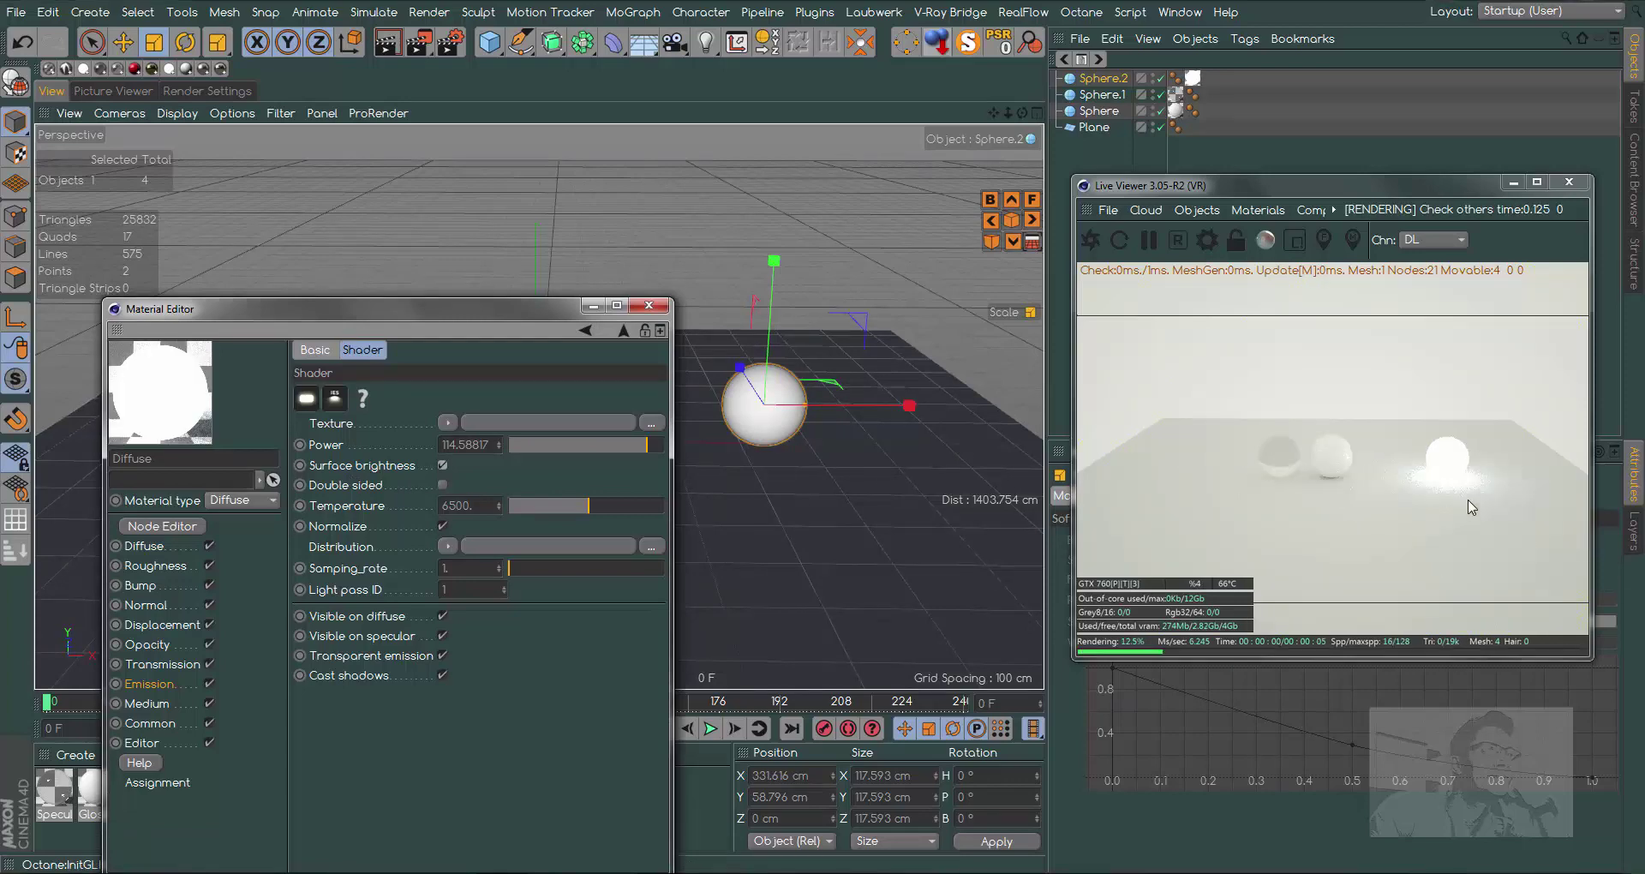
- Enlarge the glowing sphere to about 371 cm, then shrink it and lower it toward the floor
{"action": "left_click", "coordinate": [154, 45]}
{"action": "left_click_drag", "start_coordinate": [327, 183], "coordinate": [1042, 291]}
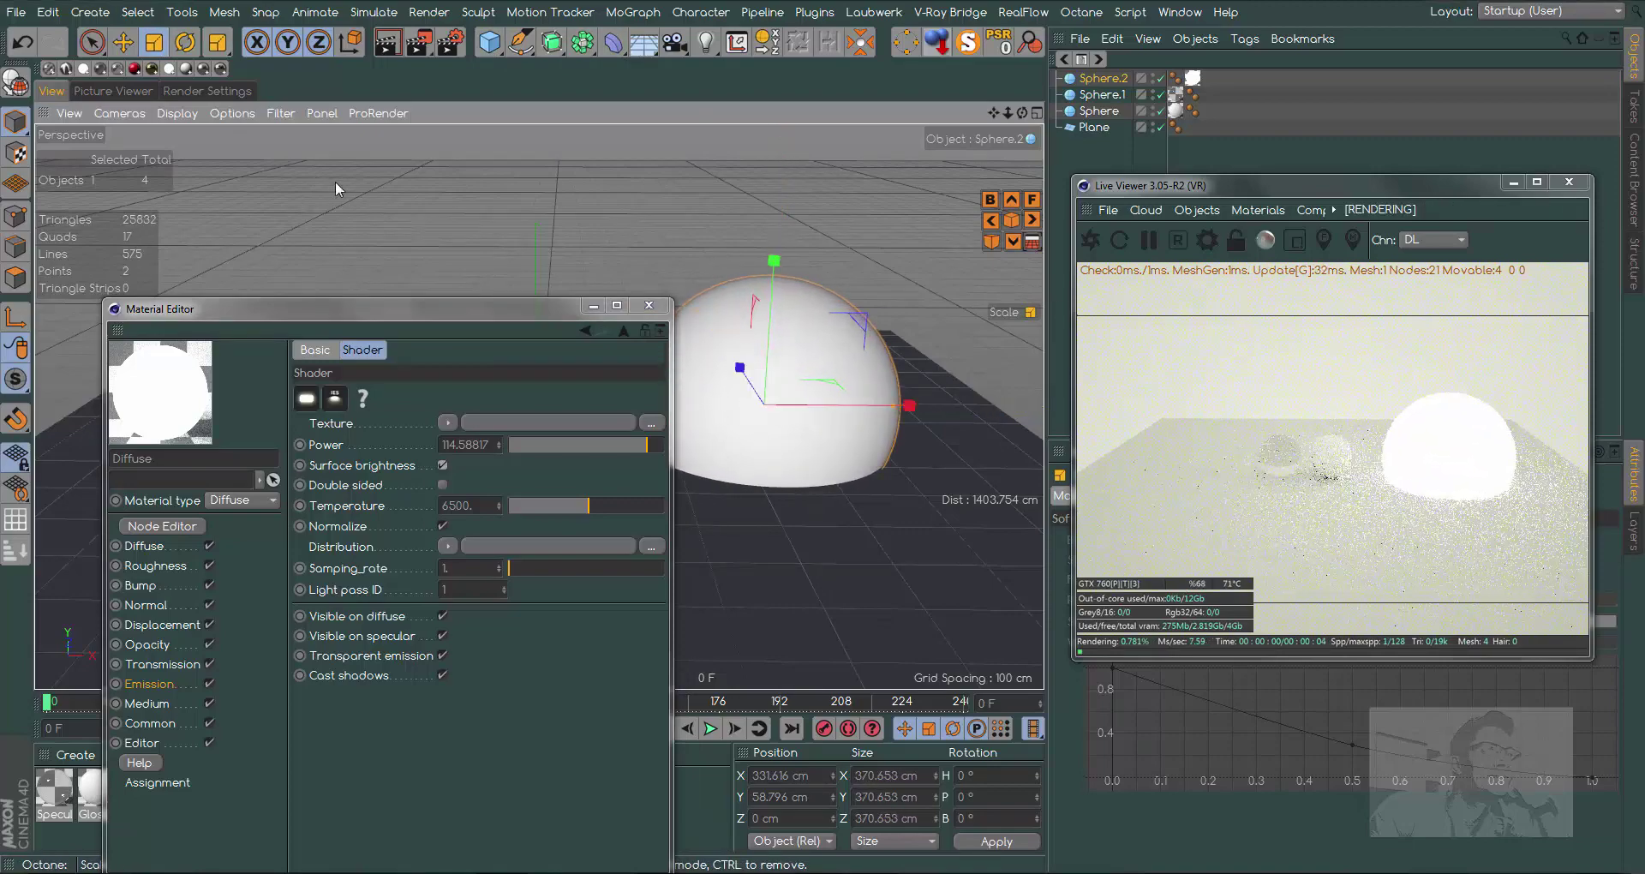
{"action": "left_click", "coordinate": [937, 42]}
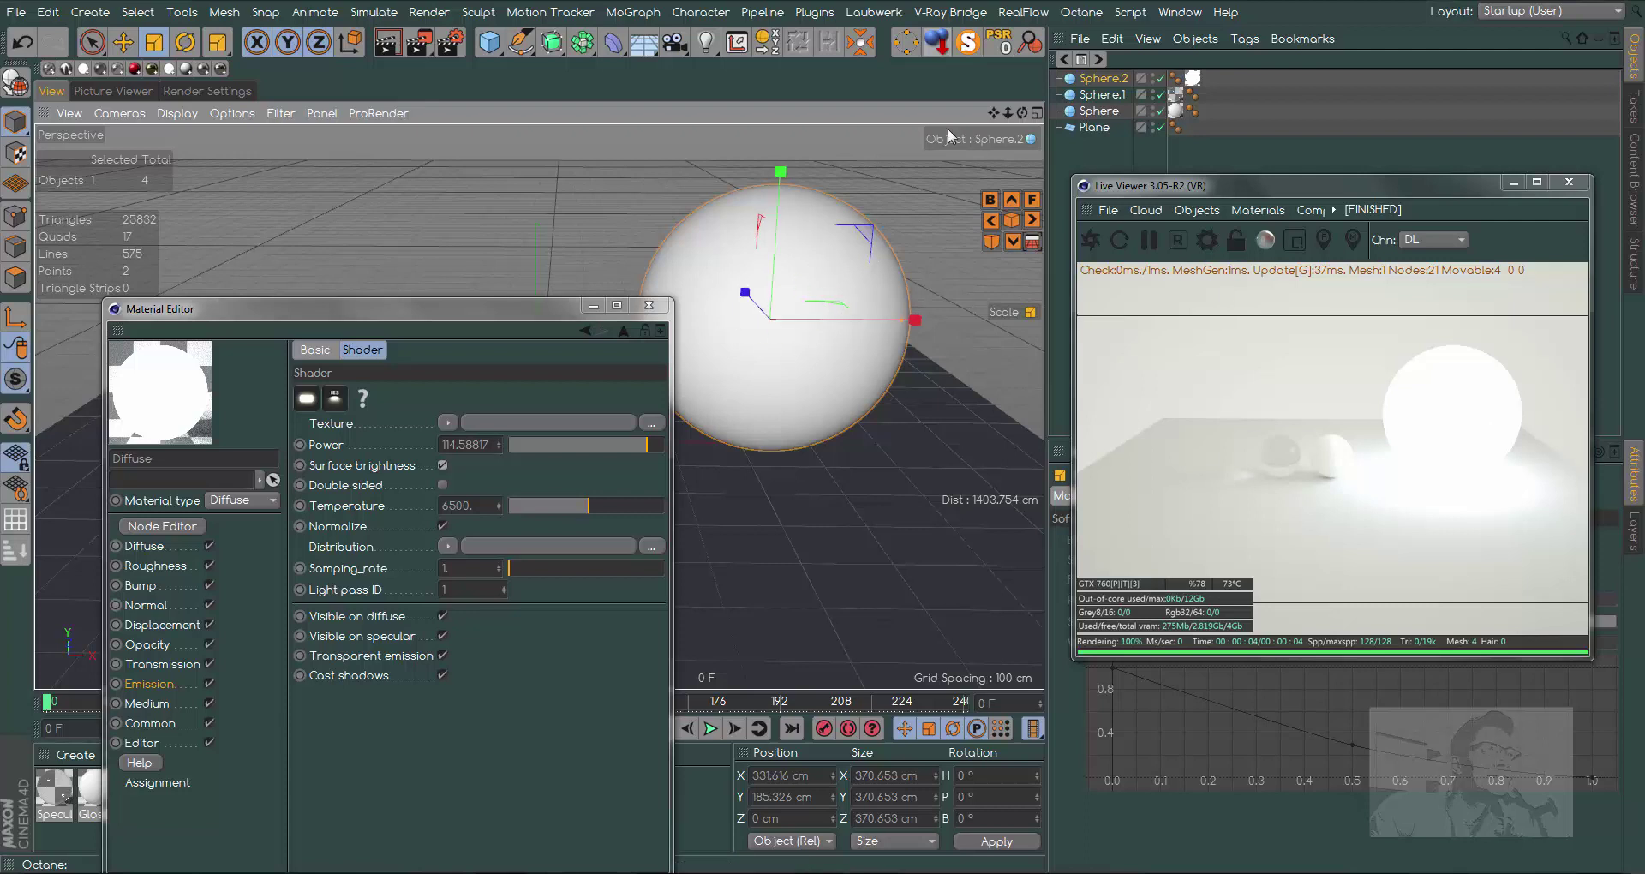
{"action": "left_click_drag", "start_coordinate": [715, 409], "coordinate": [214, 397]}
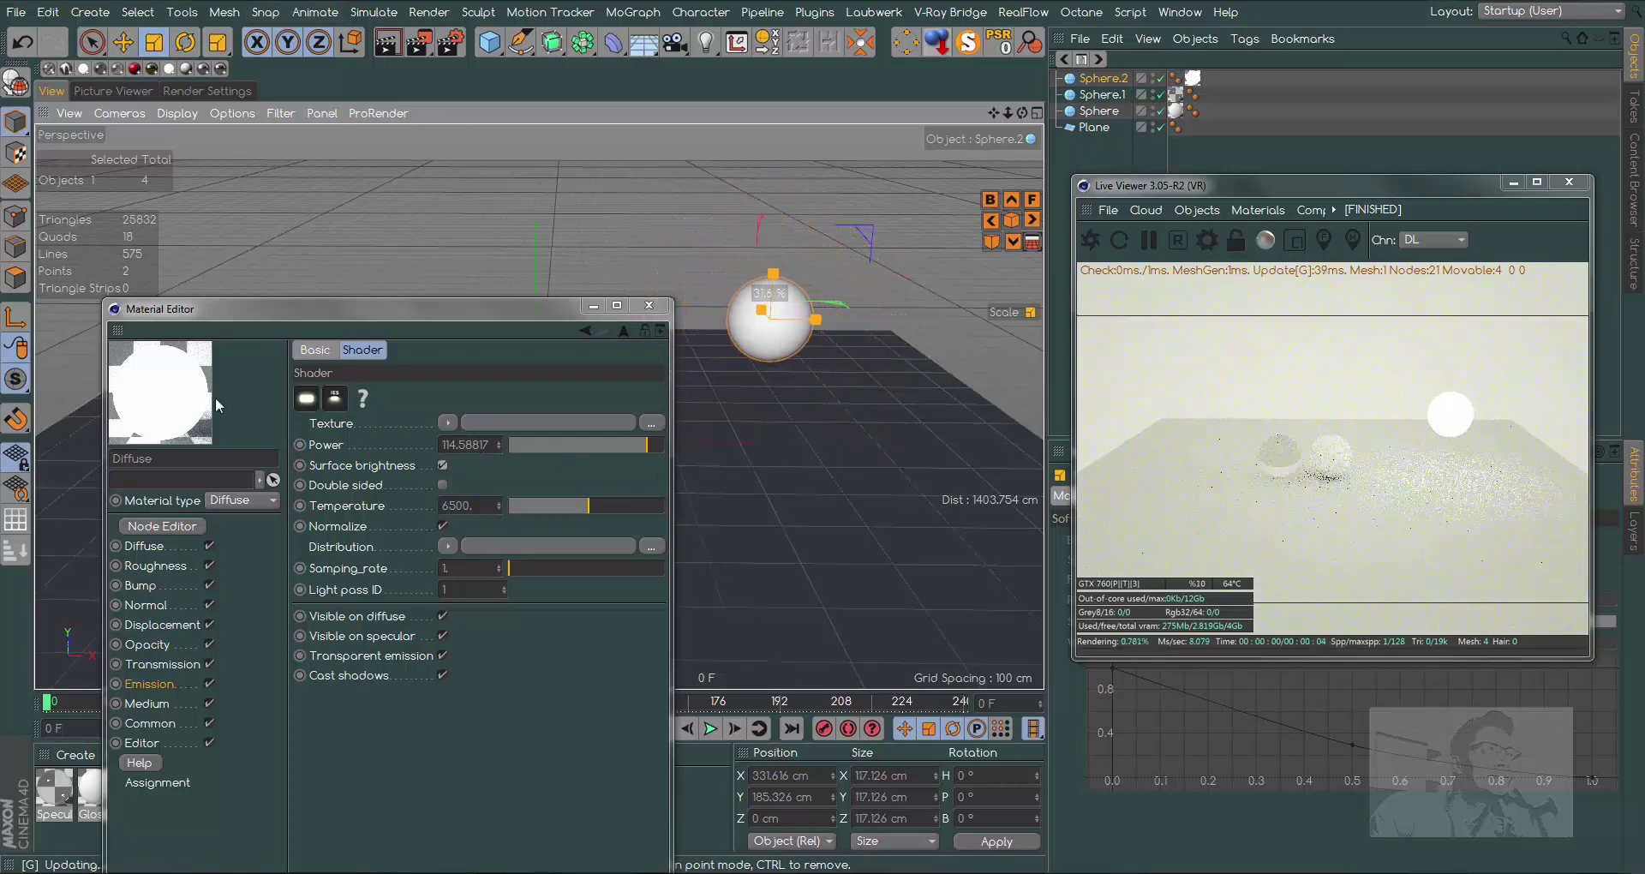
{"action": "left_click", "coordinate": [938, 50]}
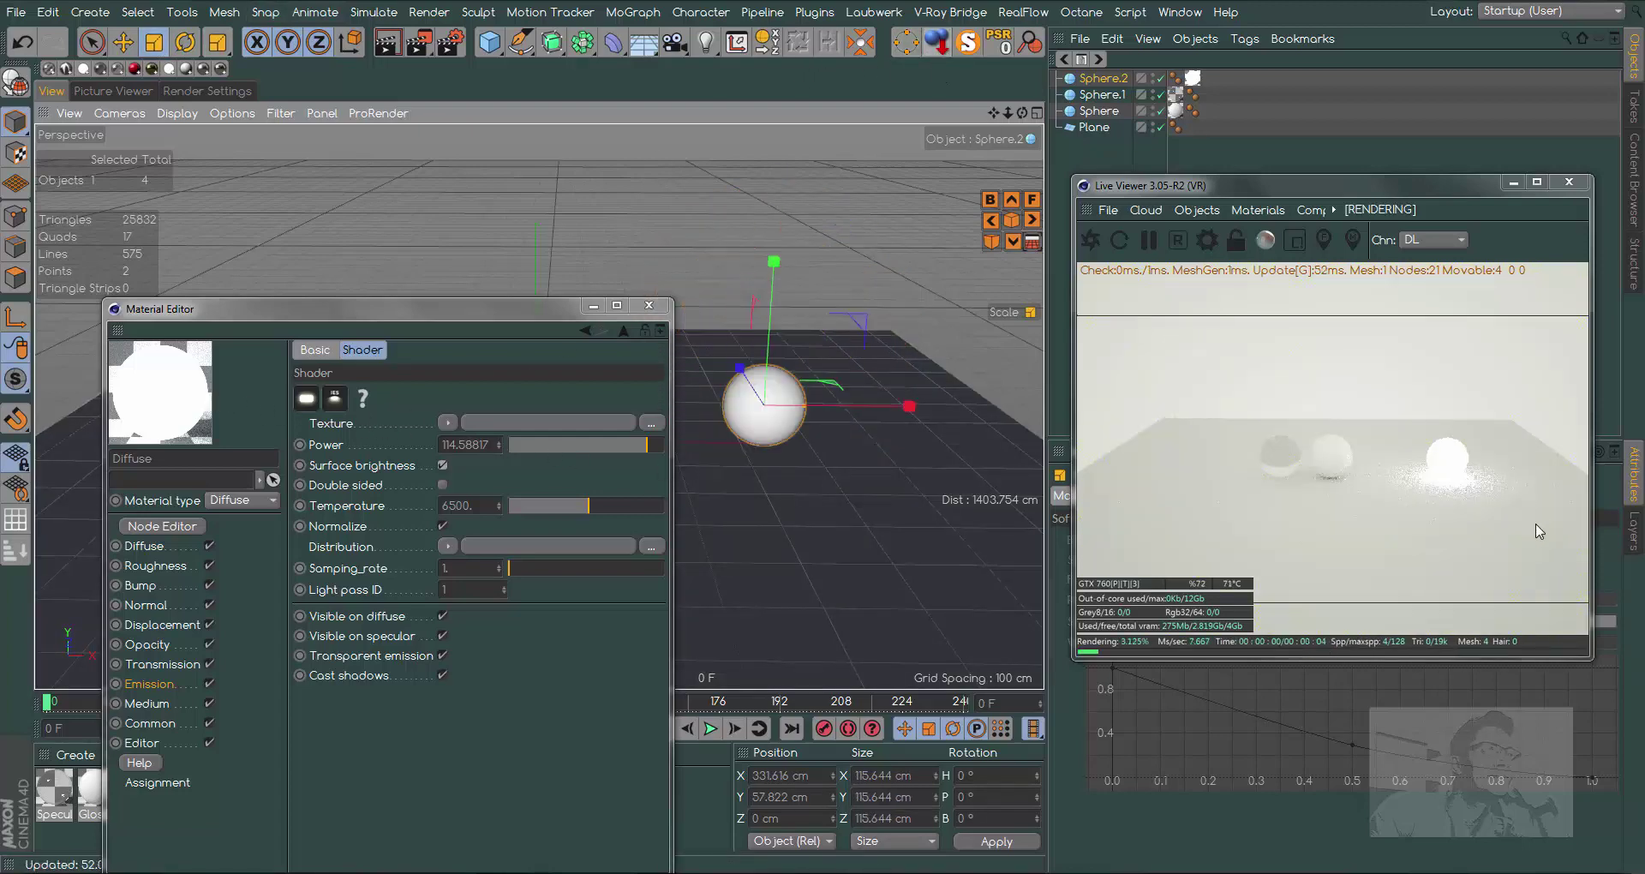
- Toggle Surface brightness off and on while resizing the sphere to 136 cm at Y 221 cm
{"action": "left_click", "coordinate": [441, 466]}
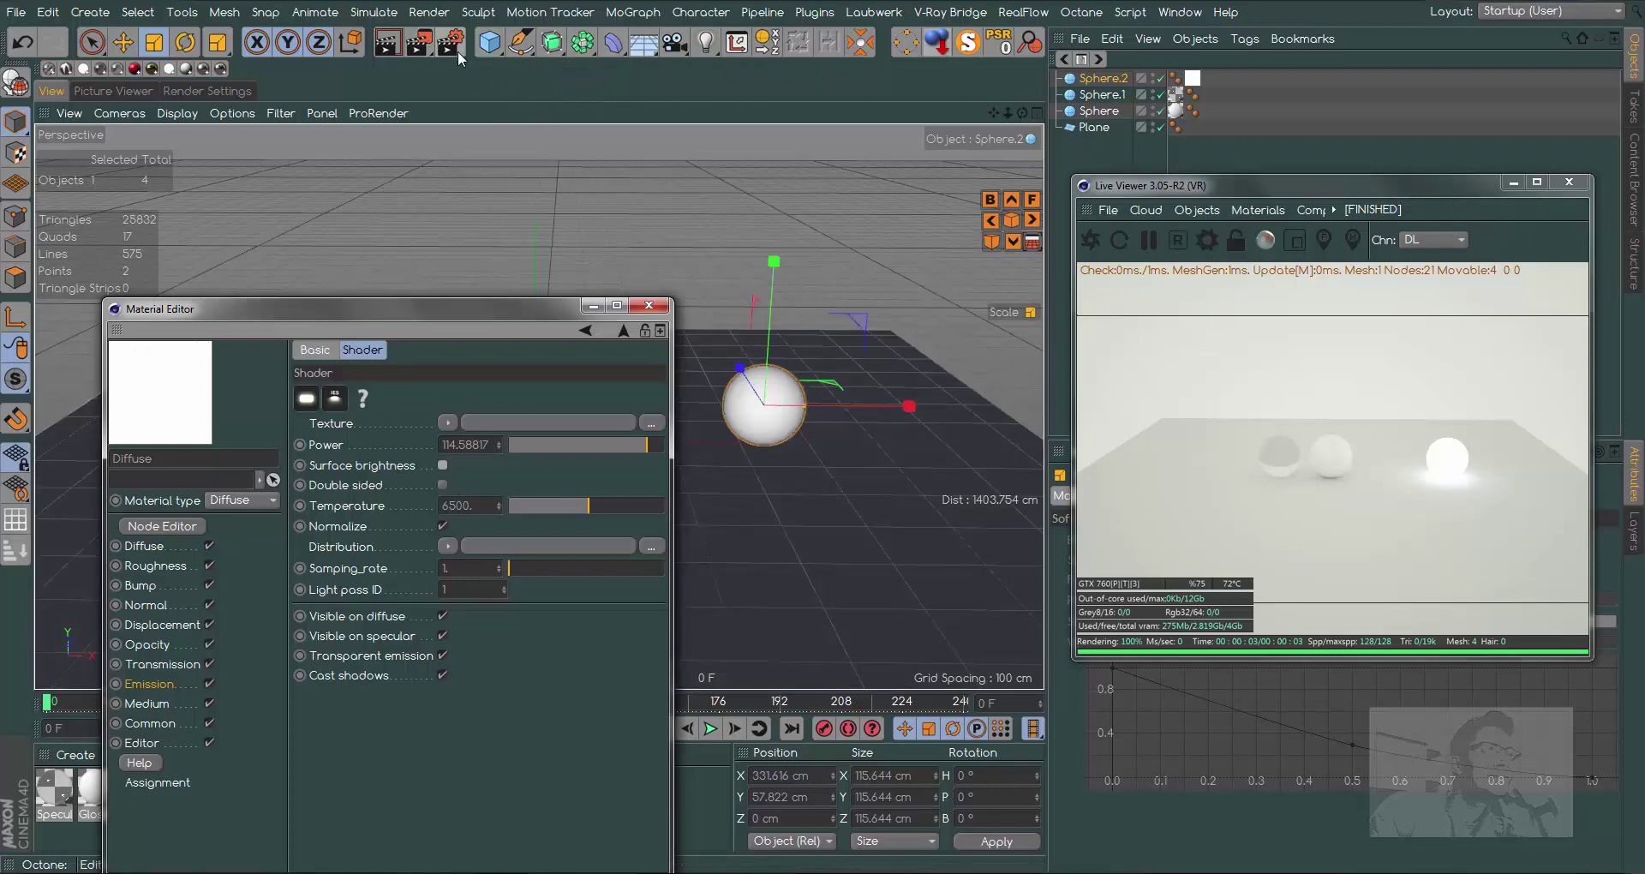
{"action": "mouse_move", "coordinate": [653, 197]}
{"action": "left_mouse_down"}
{"action": "mouse_move", "coordinate": [709, 320]}
{"action": "mouse_move", "coordinate": [760, 379]}
{"action": "left_mouse_up"}
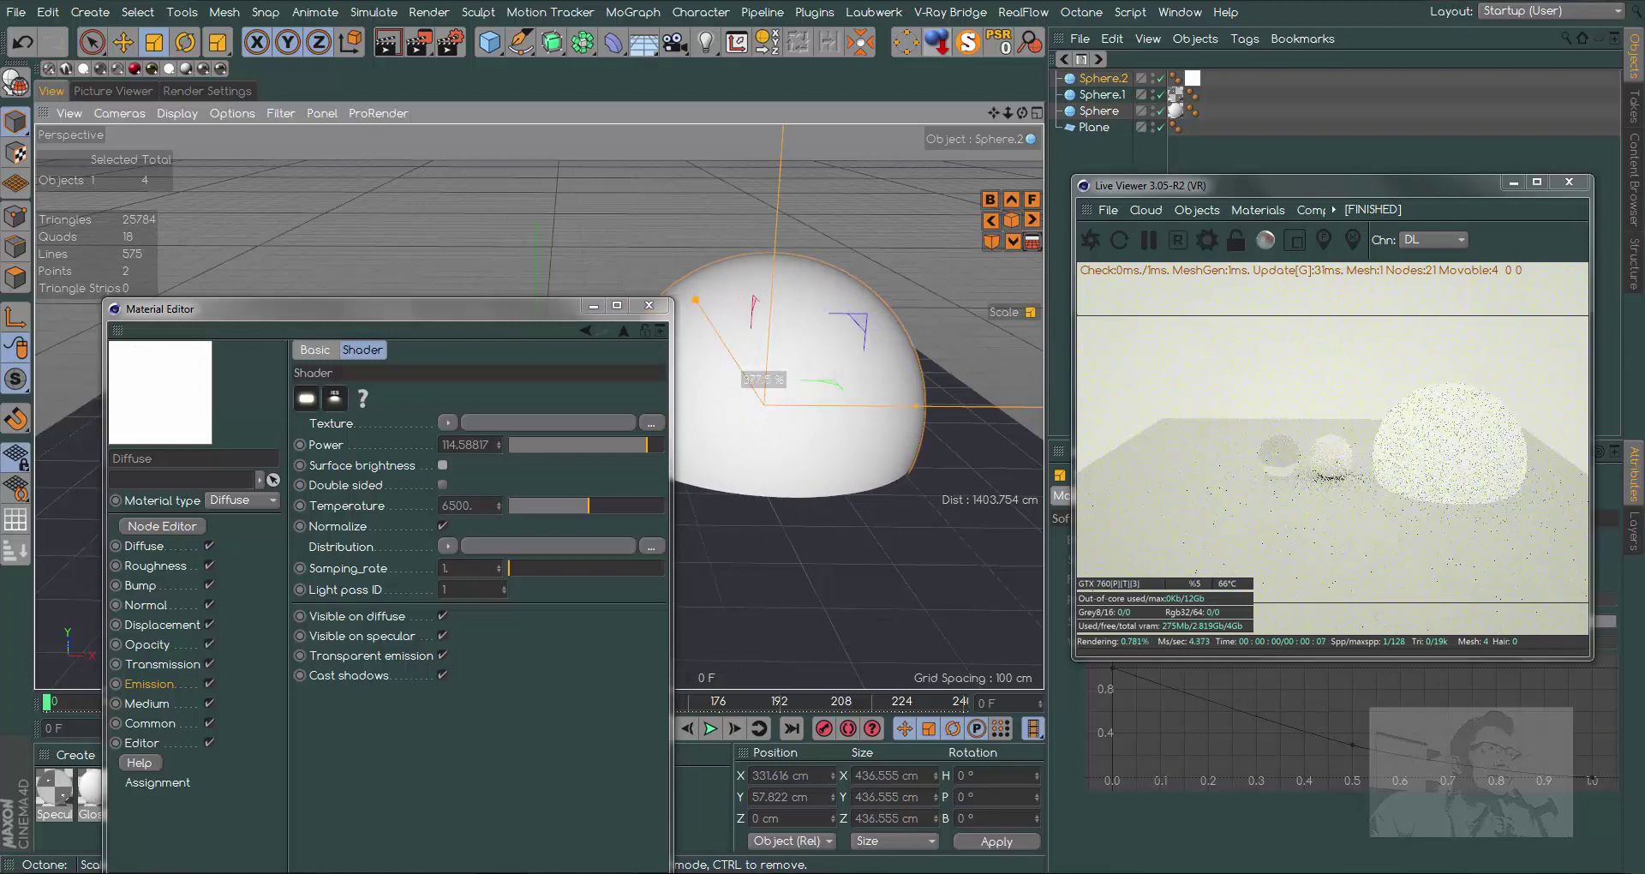
{"action": "left_click", "coordinate": [860, 49]}
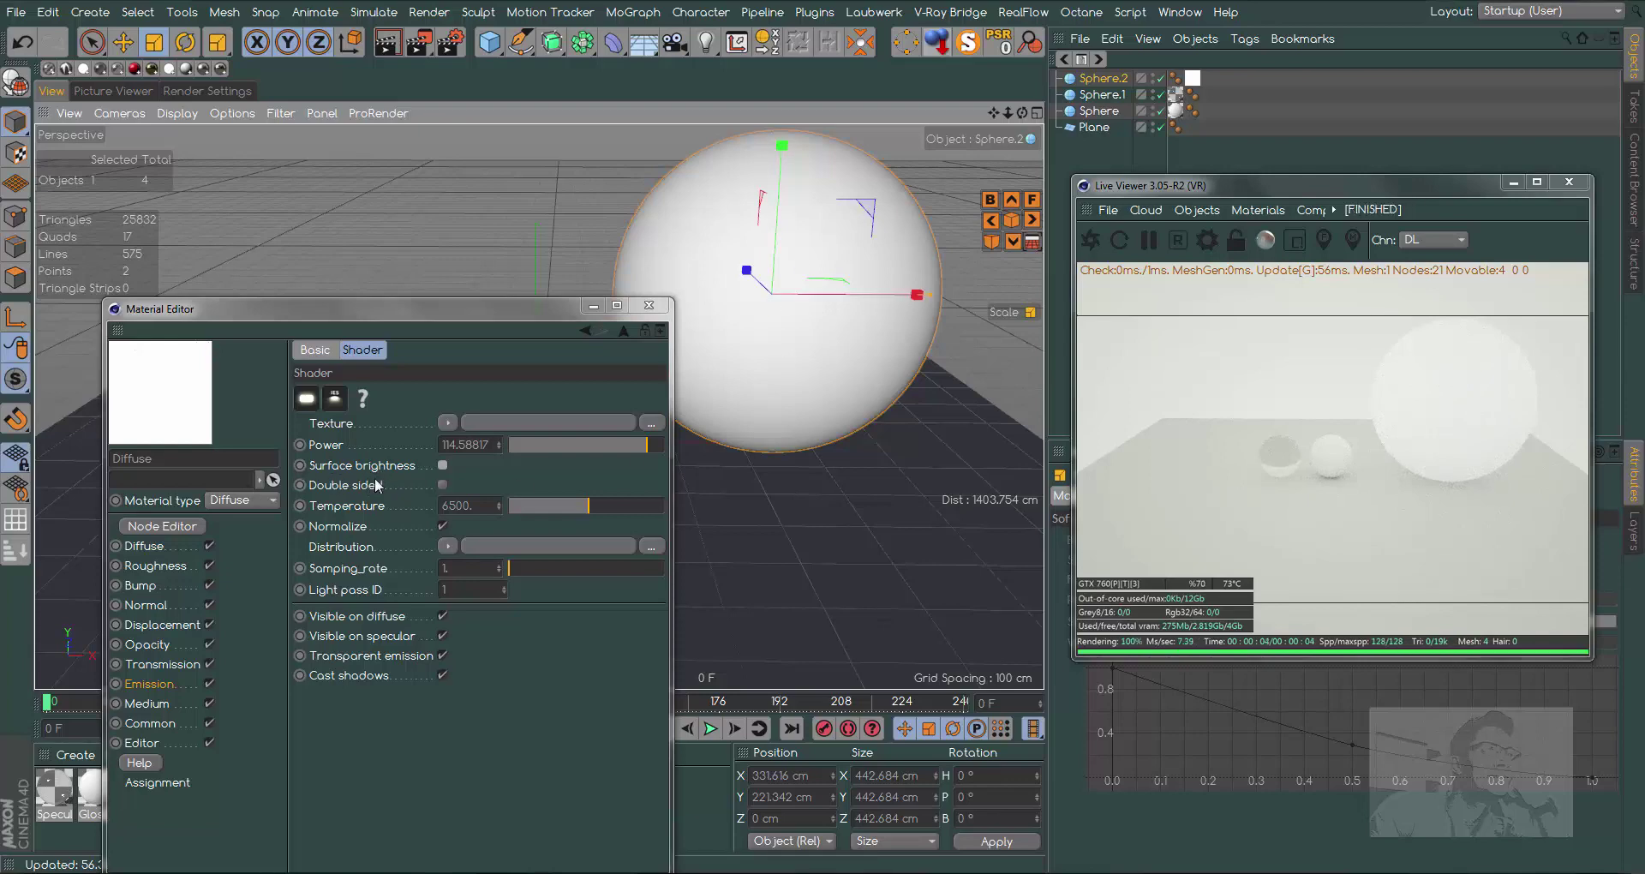
{"action": "left_click", "coordinate": [443, 465]}
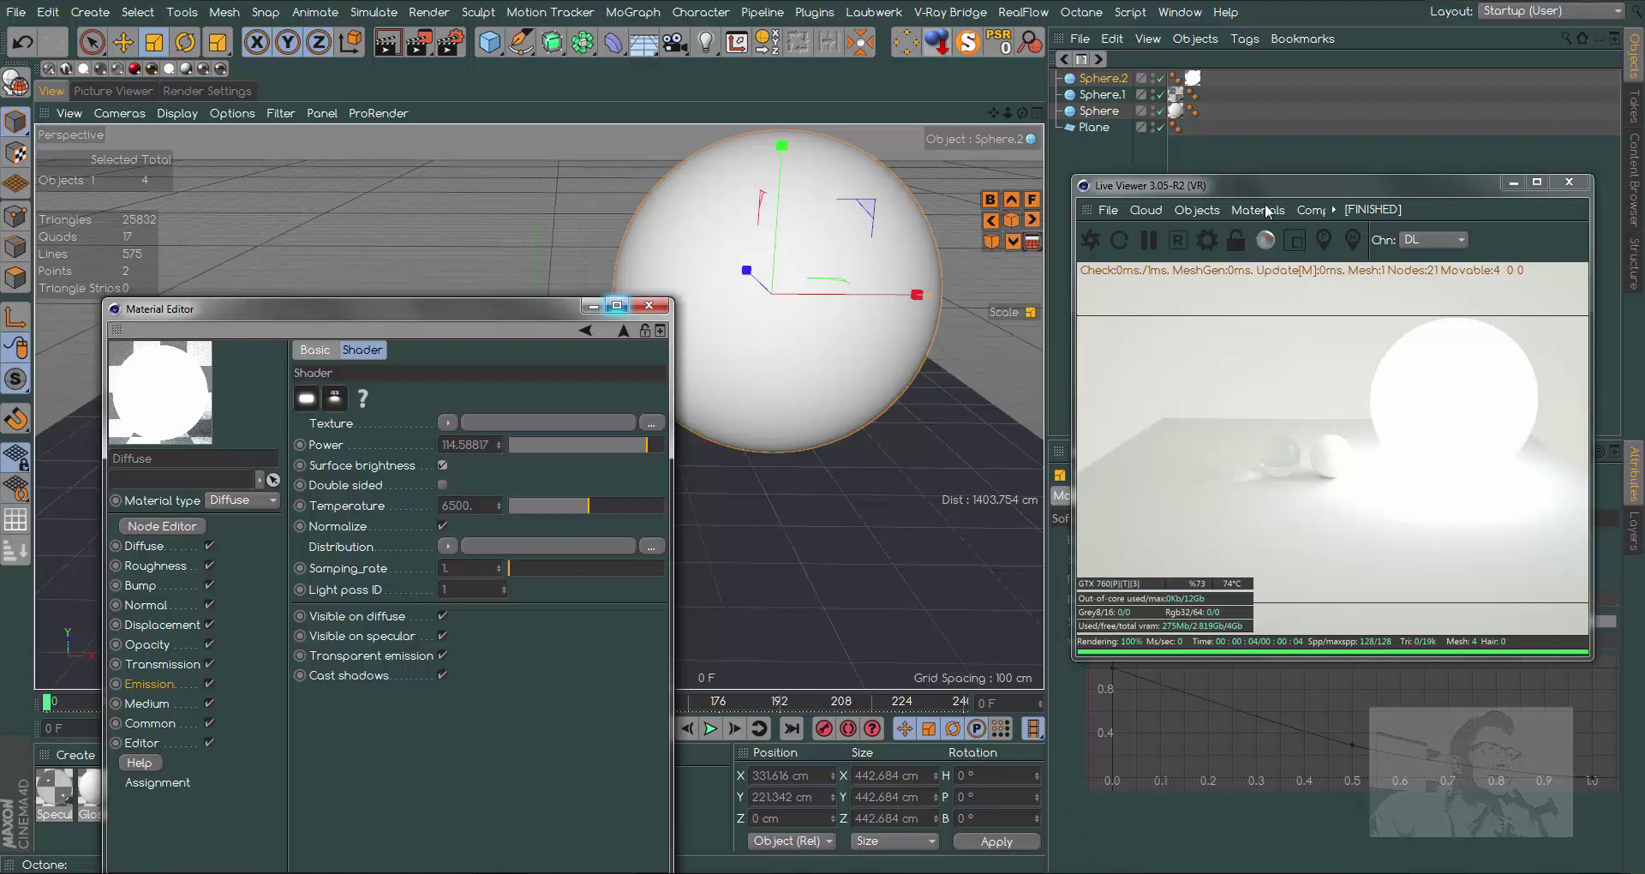
{"action": "left_click_drag", "start_coordinate": [802, 476], "coordinate": [259, 425]}
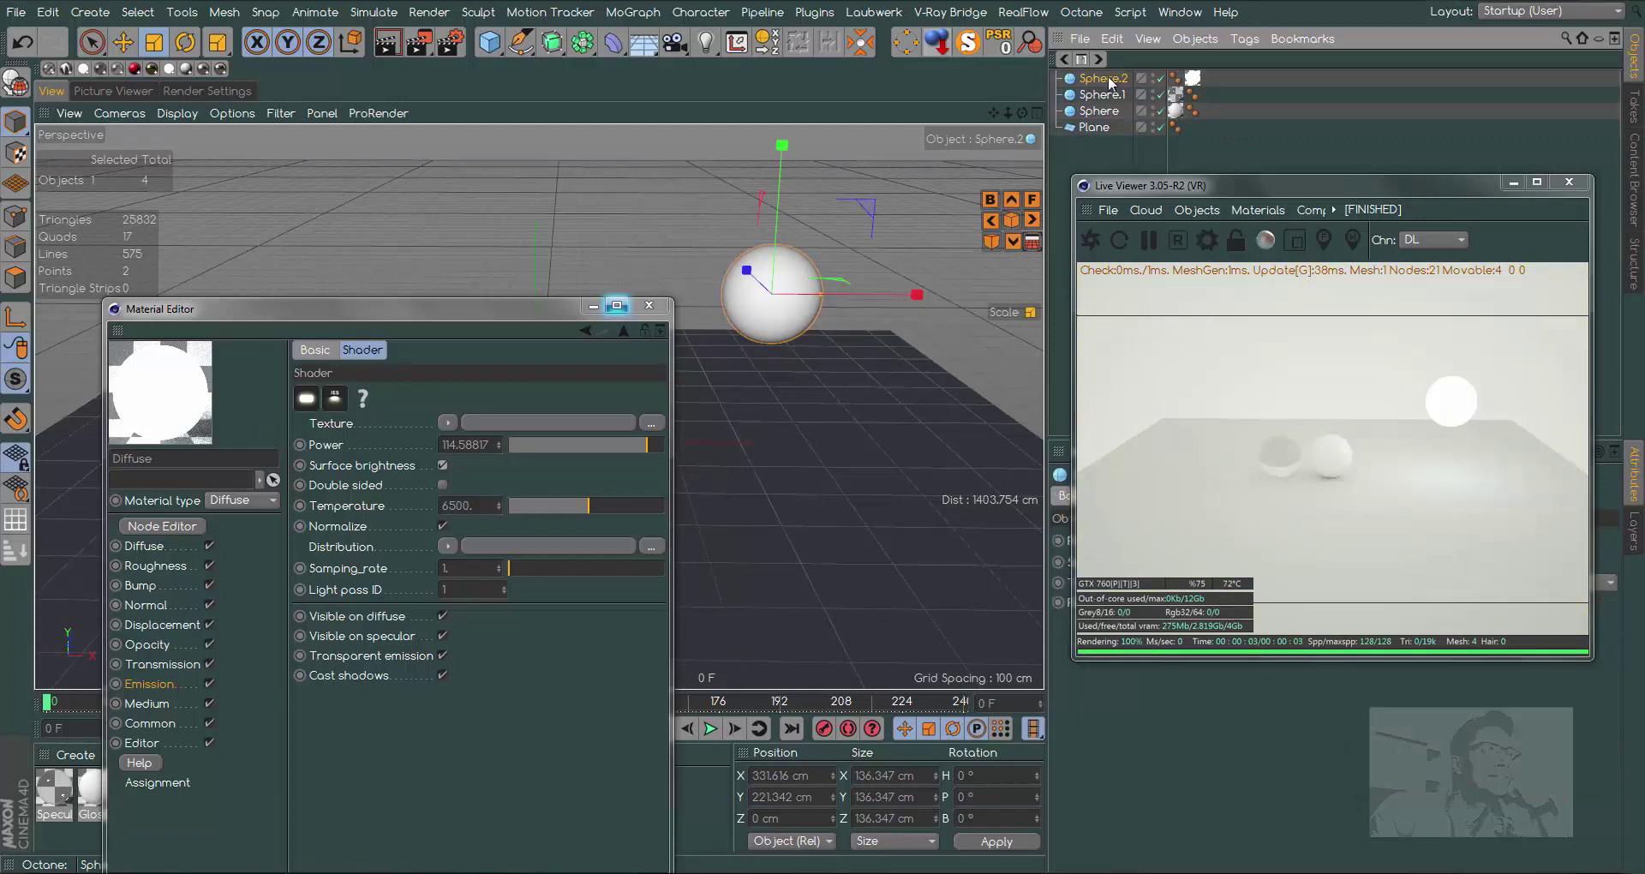
- Delete the floating sphere and Ctrl-drag a copy of the right sphere along X
{"action": "key", "text": "Delete"}
{"action": "left_click_drag", "start_coordinate": [458, 330], "coordinate": [1087, 437]}
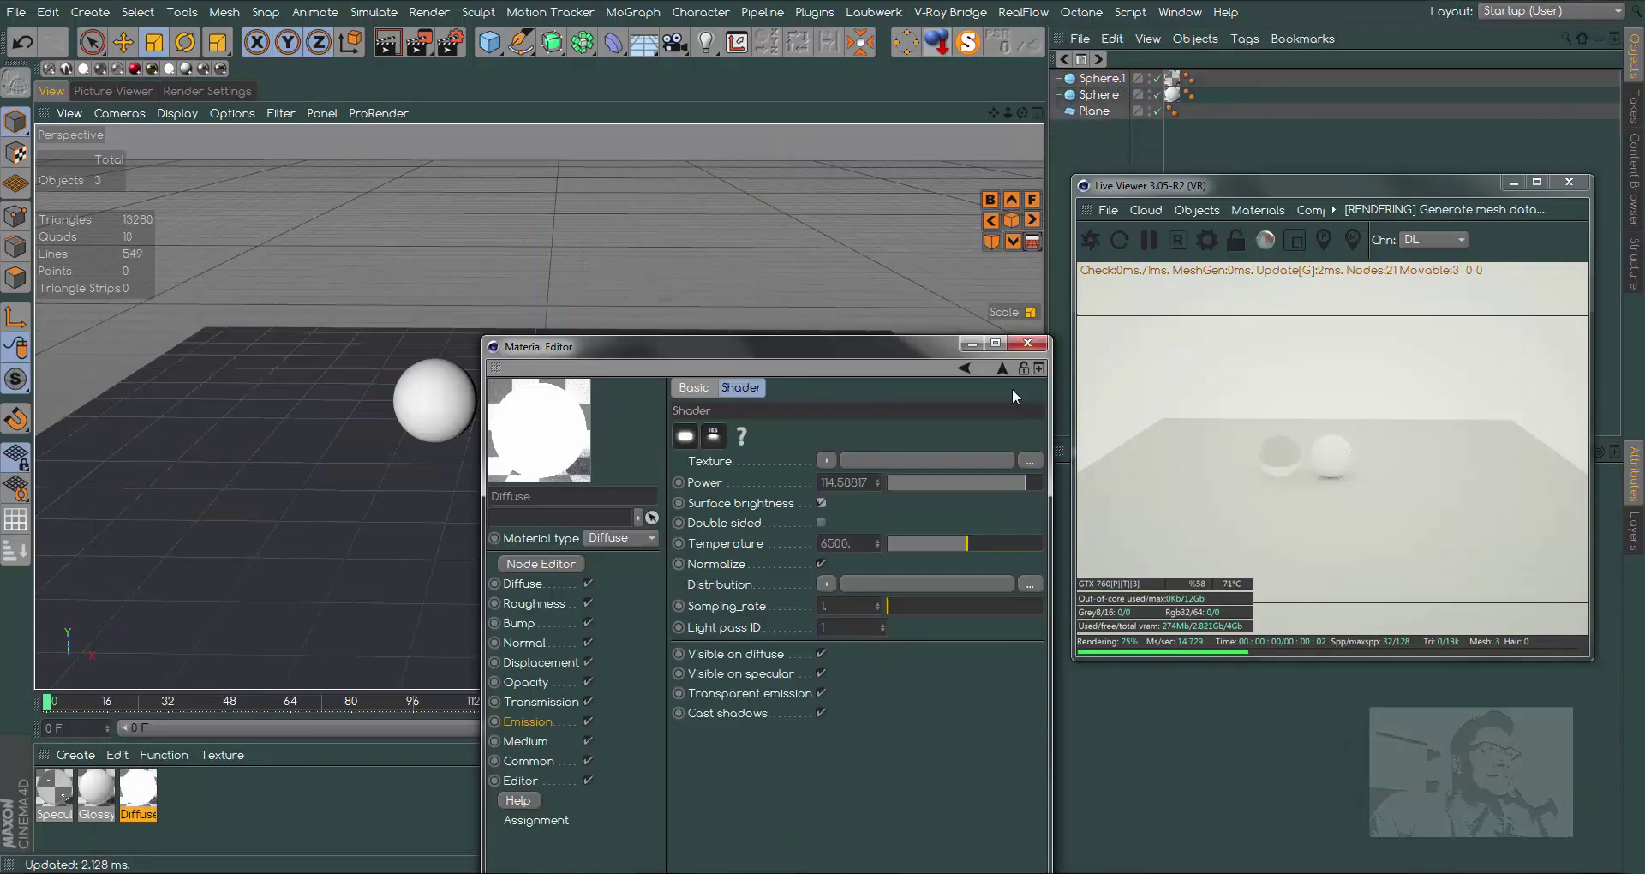
{"action": "left_click", "coordinate": [550, 411]}
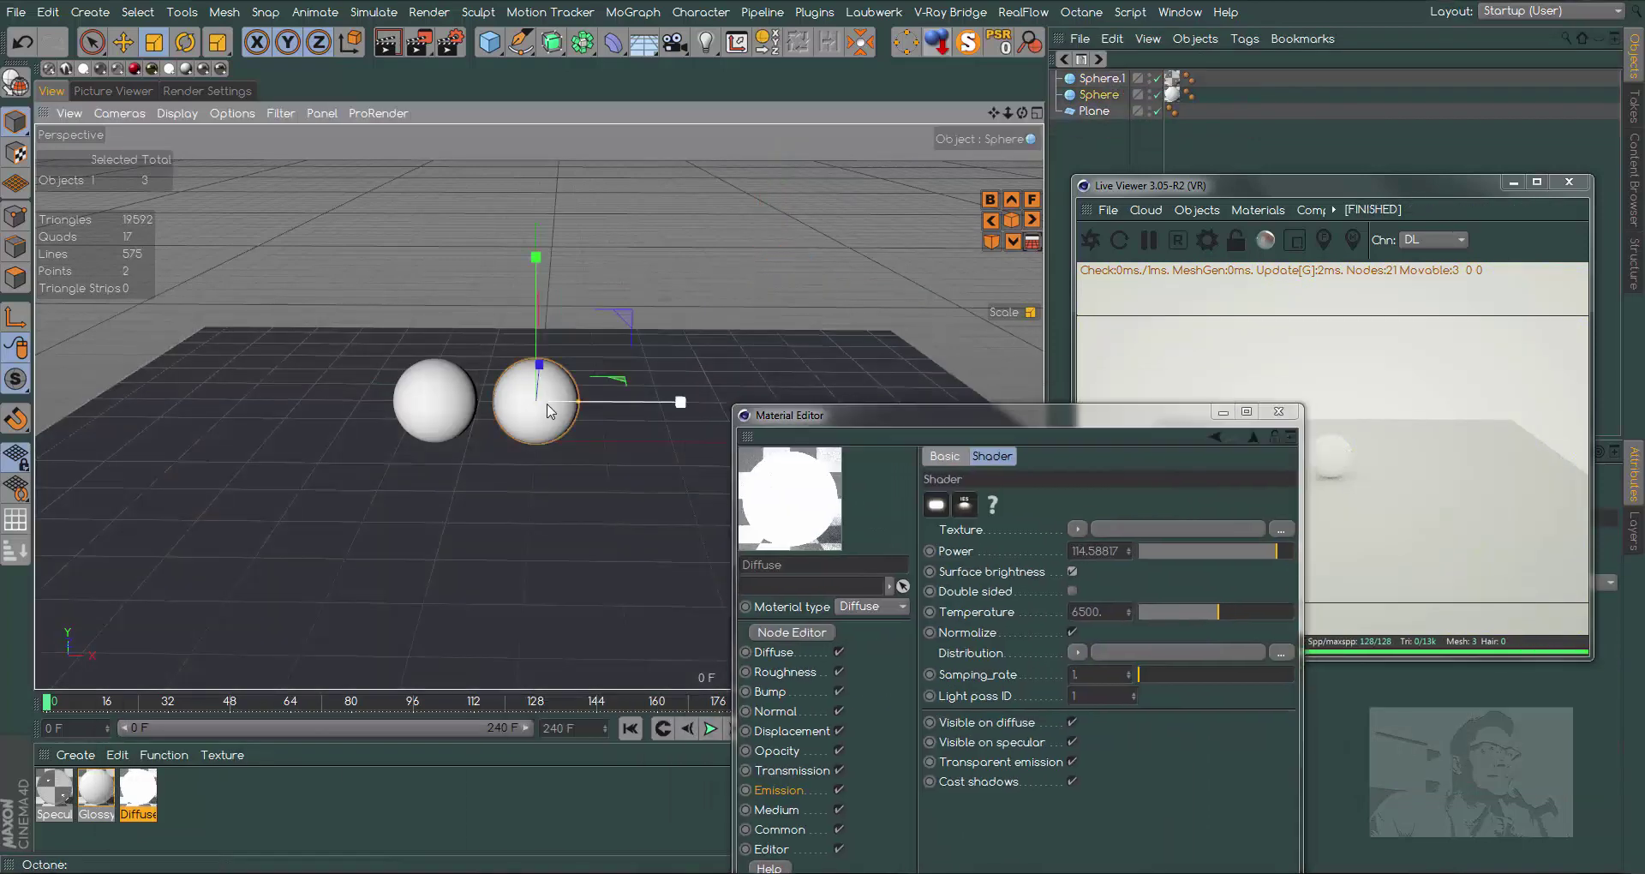
{"action": "left_click", "coordinate": [125, 47]}
{"action": "left_click_drag", "start_coordinate": [680, 401], "coordinate": [797, 414], "text": "ctrl"}
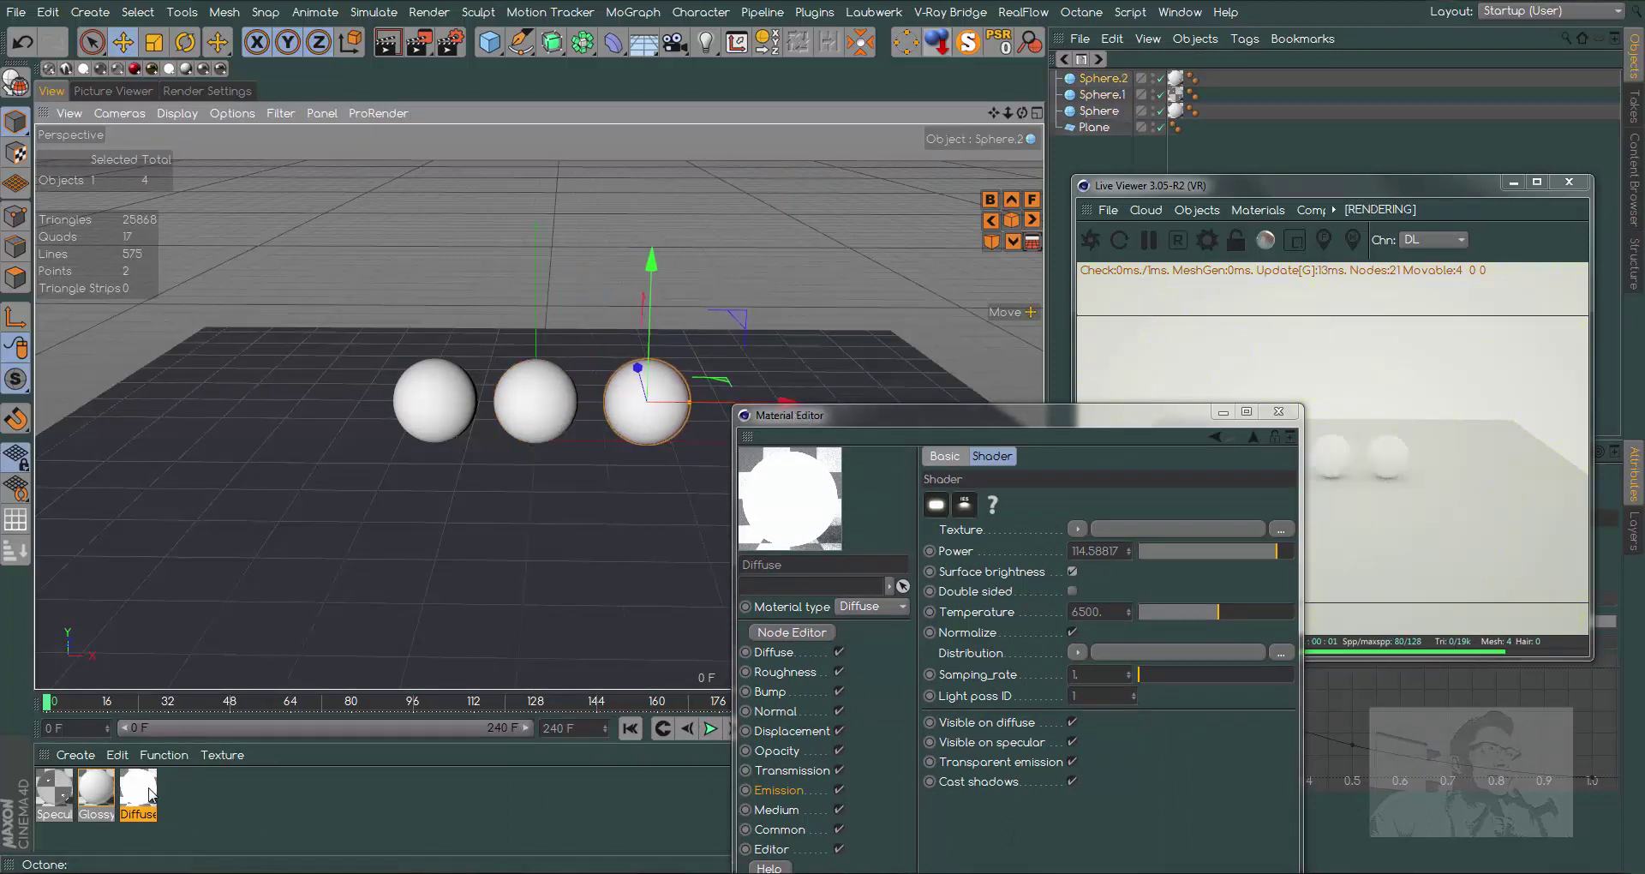
- Apply the glowing Diffuse emission material to the new Sphere.2
{"action": "left_click_drag", "start_coordinate": [138, 788], "coordinate": [654, 403]}
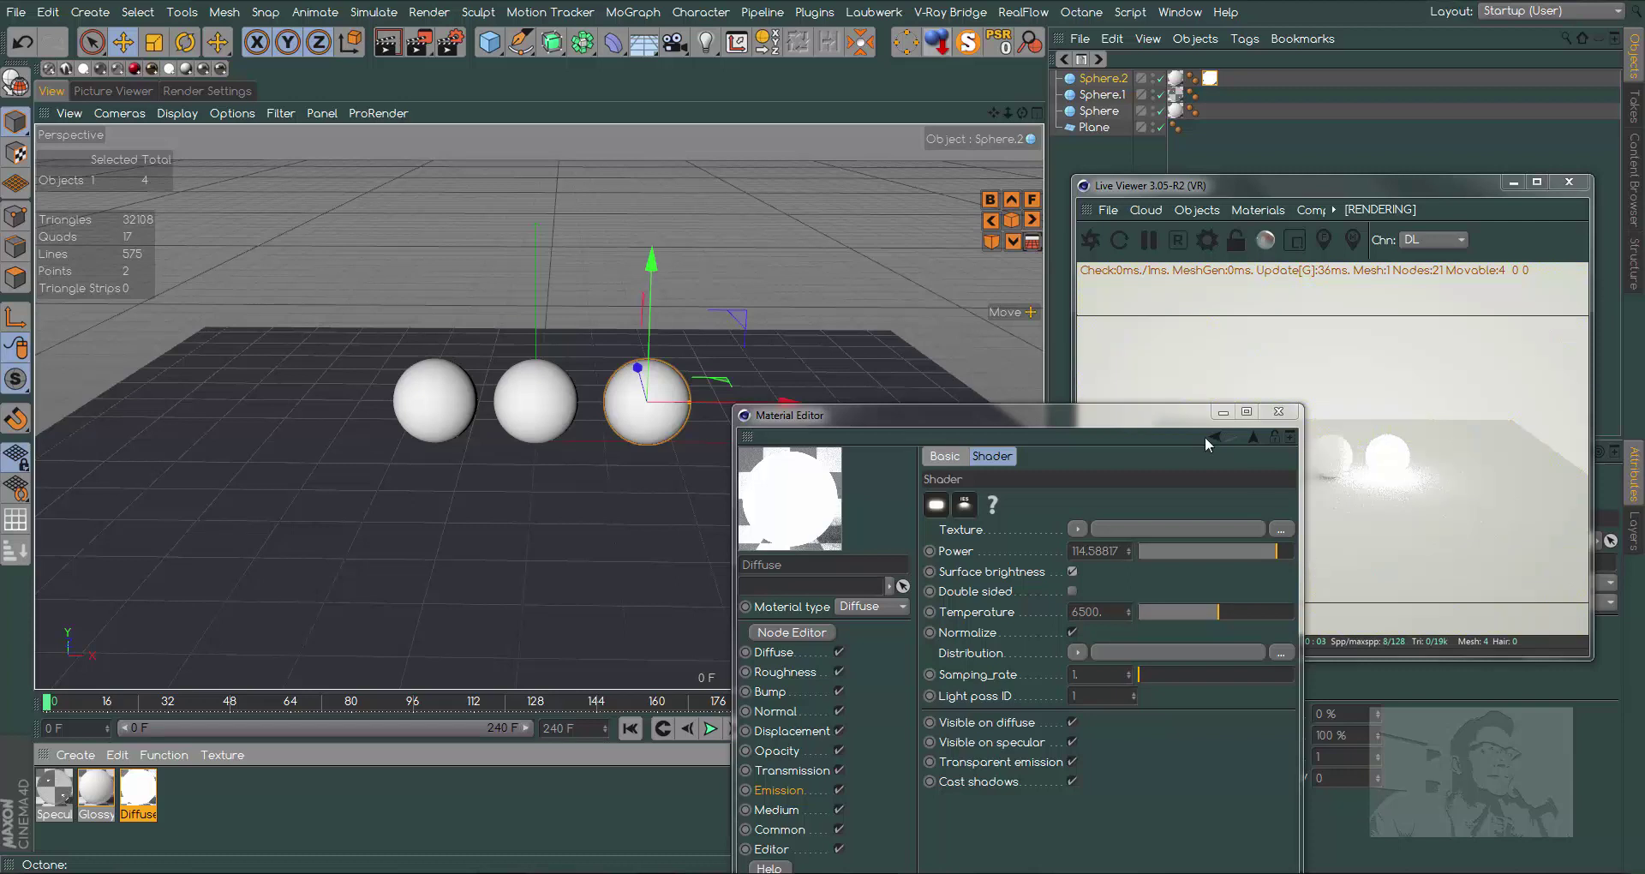
{"action": "mouse_move", "coordinate": [1169, 420]}
{"action": "left_mouse_down"}
{"action": "mouse_move", "coordinate": [684, 301]}
{"action": "mouse_move", "coordinate": [814, 182]}
{"action": "left_mouse_up"}
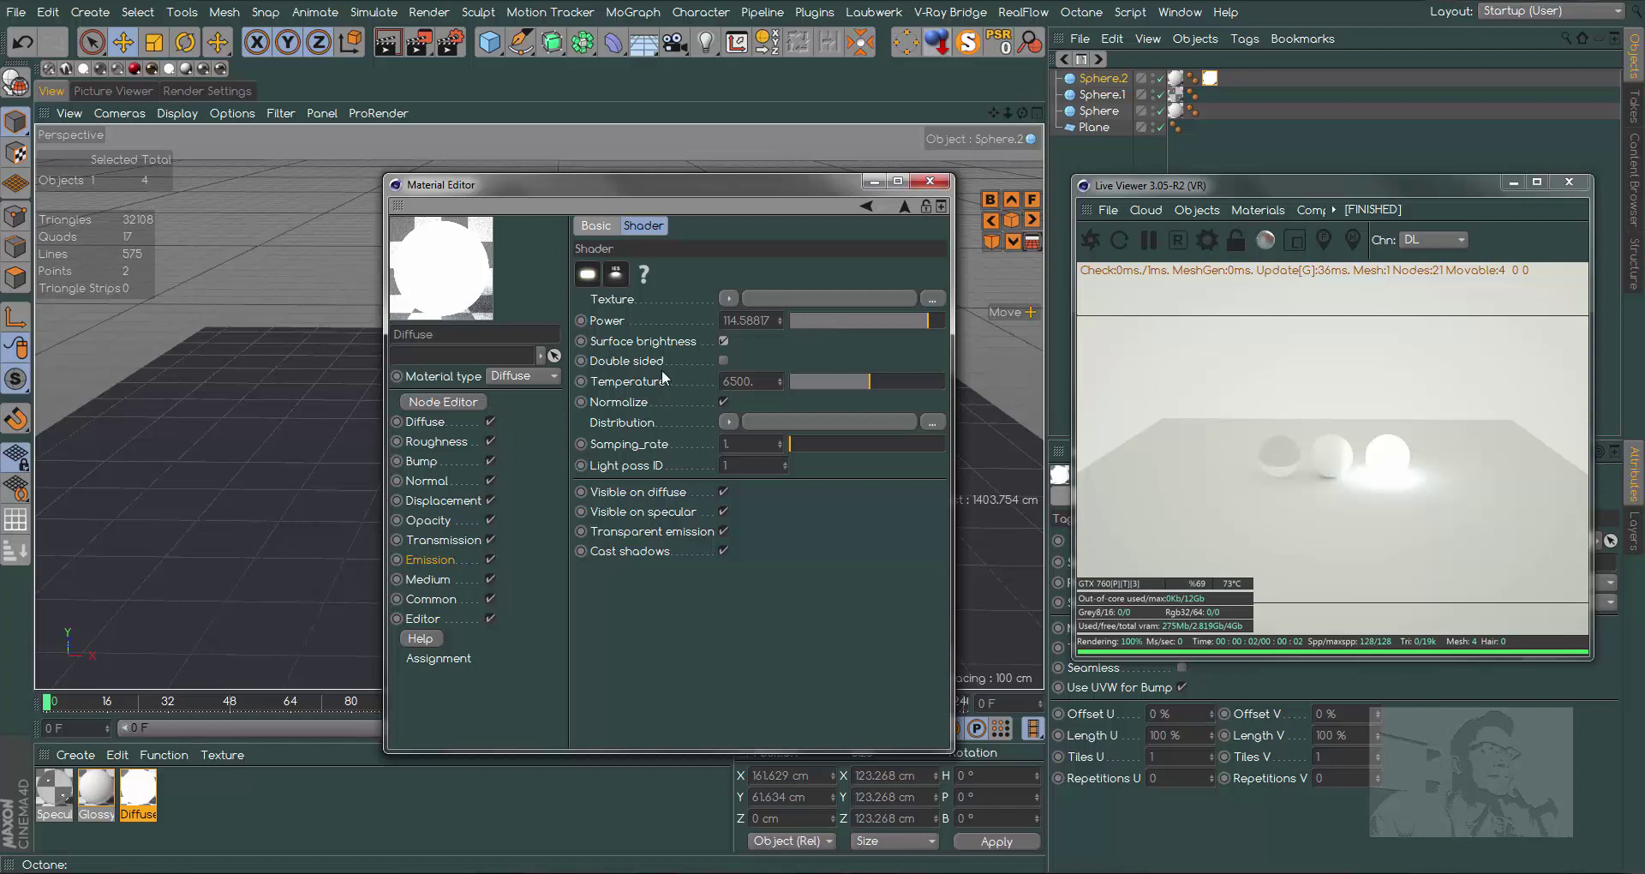
{"action": "left_click_drag", "start_coordinate": [763, 182], "coordinate": [400, 216]}
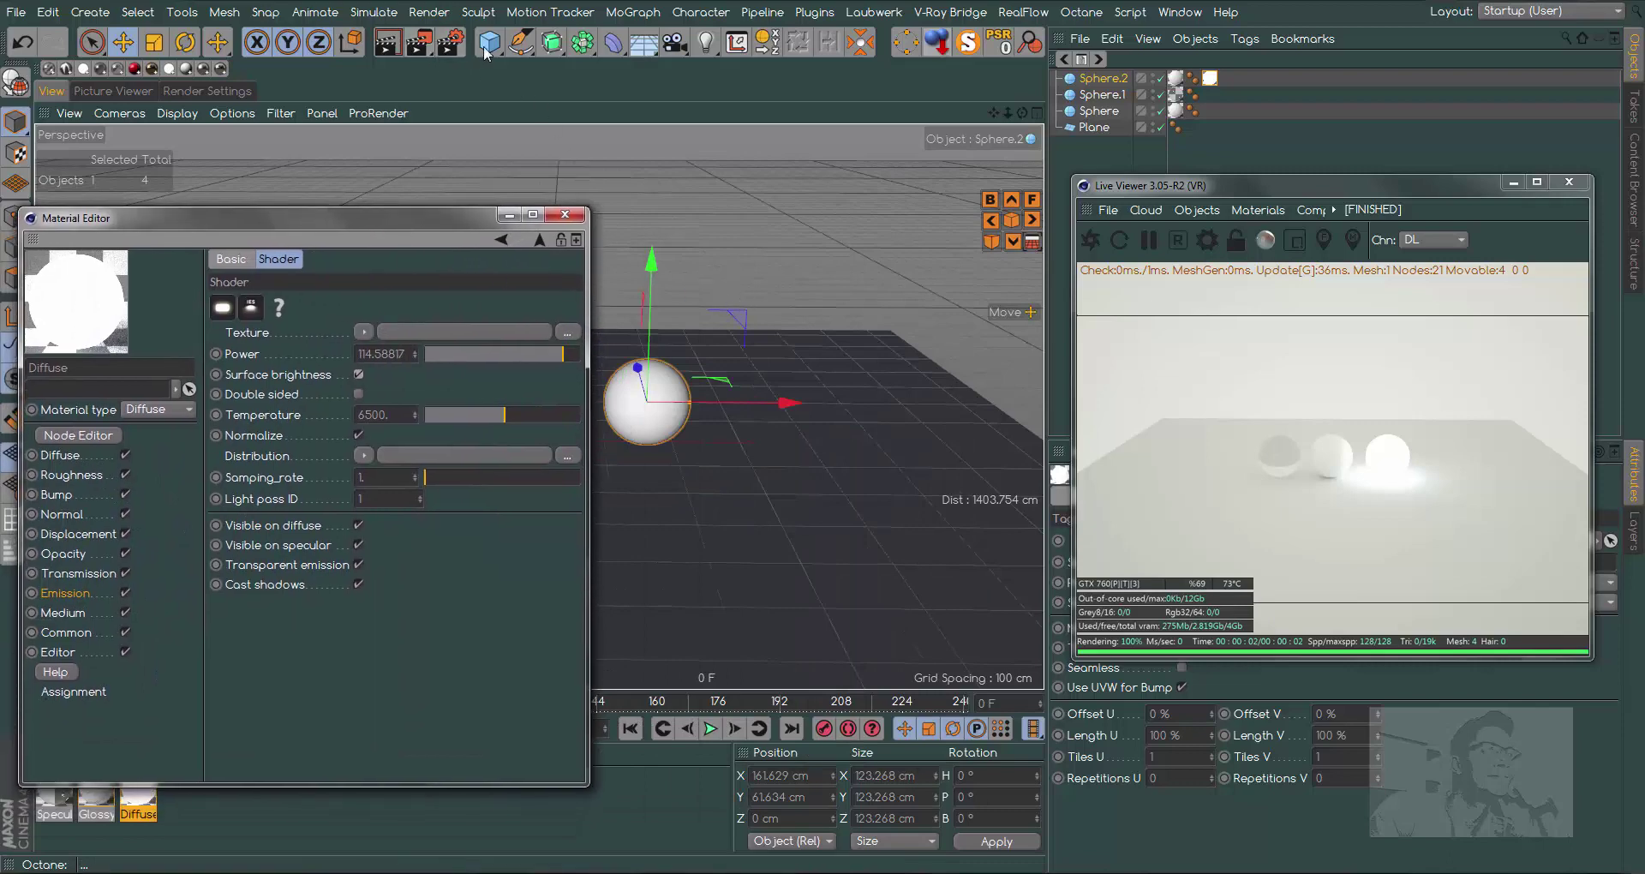
- Add Plane.1 oriented -Z, stand it on the floor, and turn it edge-on beside the spheres
{"action": "left_click_drag", "start_coordinate": [495, 52], "coordinate": [608, 75]}
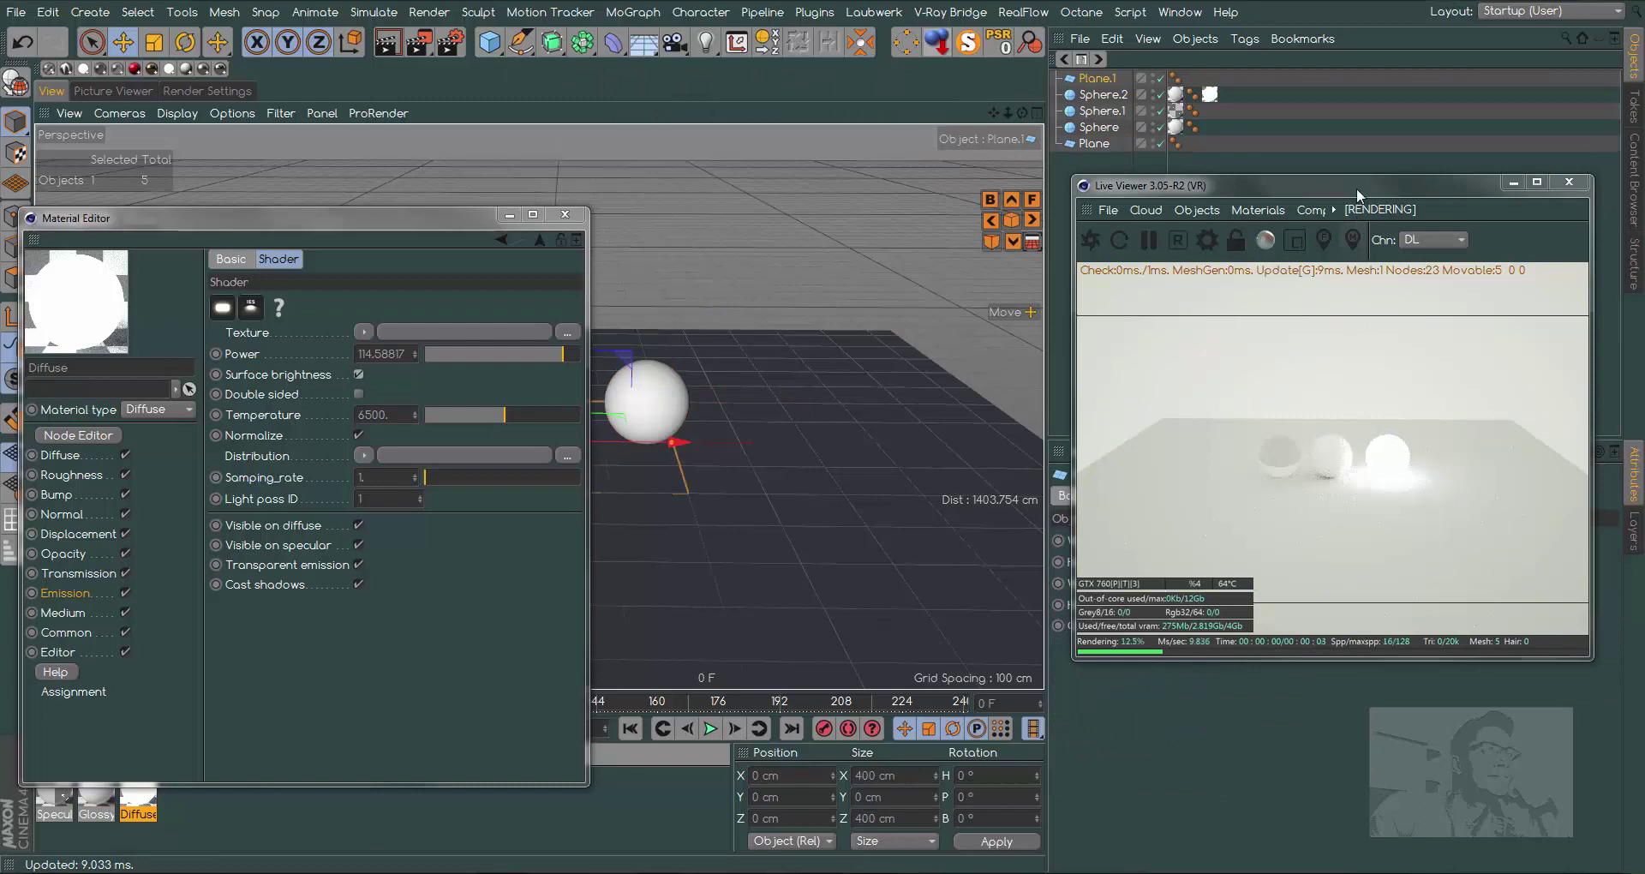
{"action": "mouse_move", "coordinate": [1356, 187]}
{"action": "left_mouse_down"}
{"action": "mouse_move", "coordinate": [839, 408]}
{"action": "mouse_move", "coordinate": [373, 429]}
{"action": "left_mouse_up"}
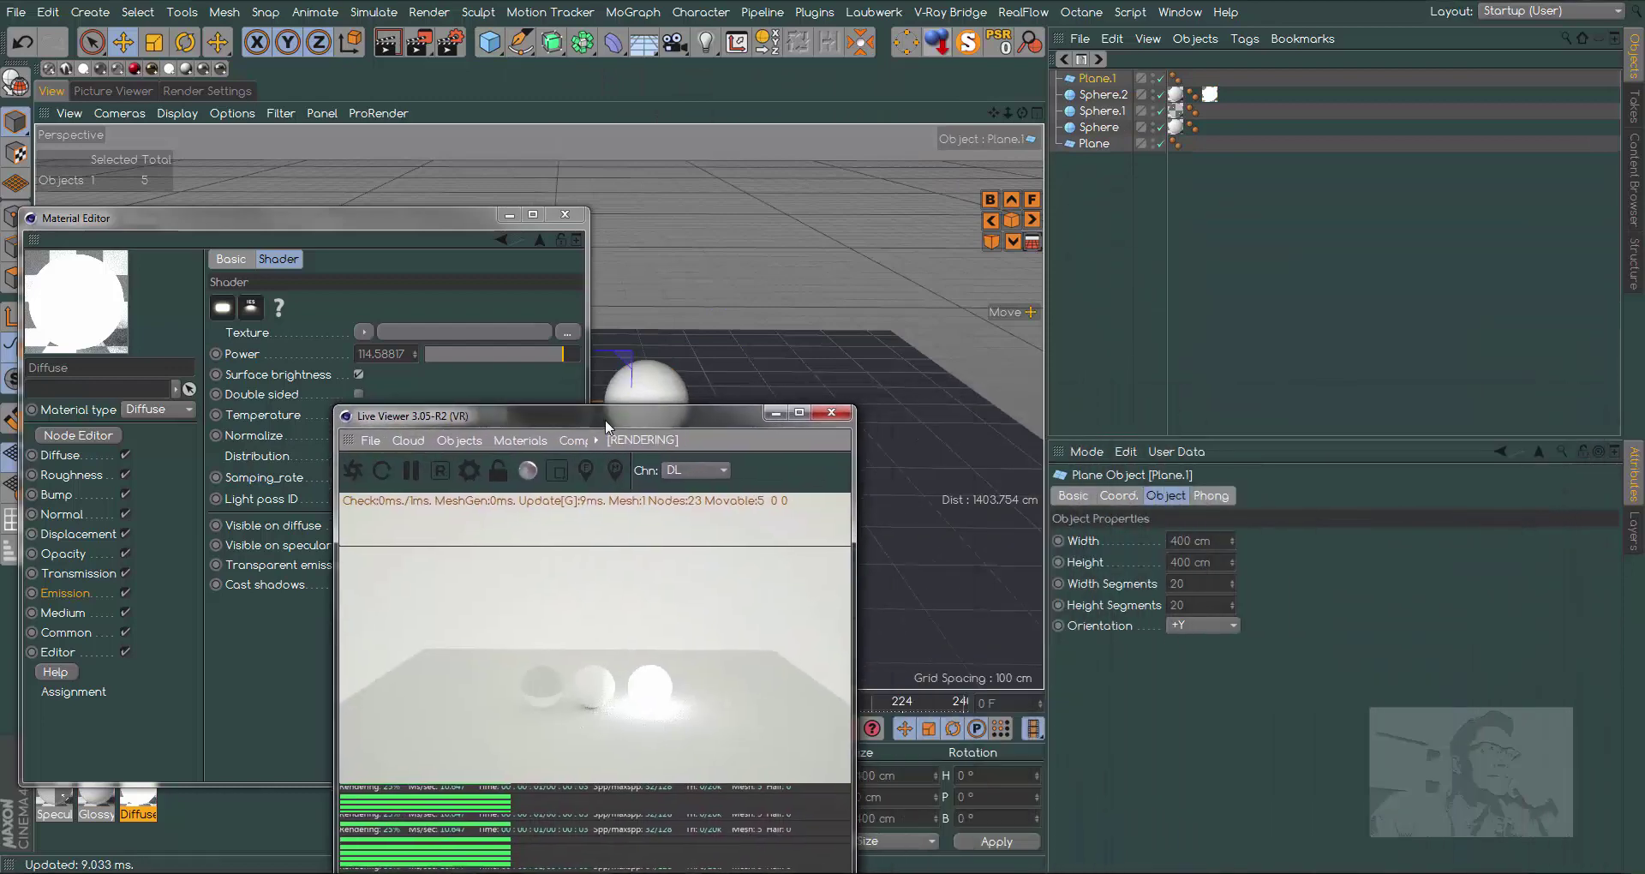
{"action": "left_click", "coordinate": [1200, 624]}
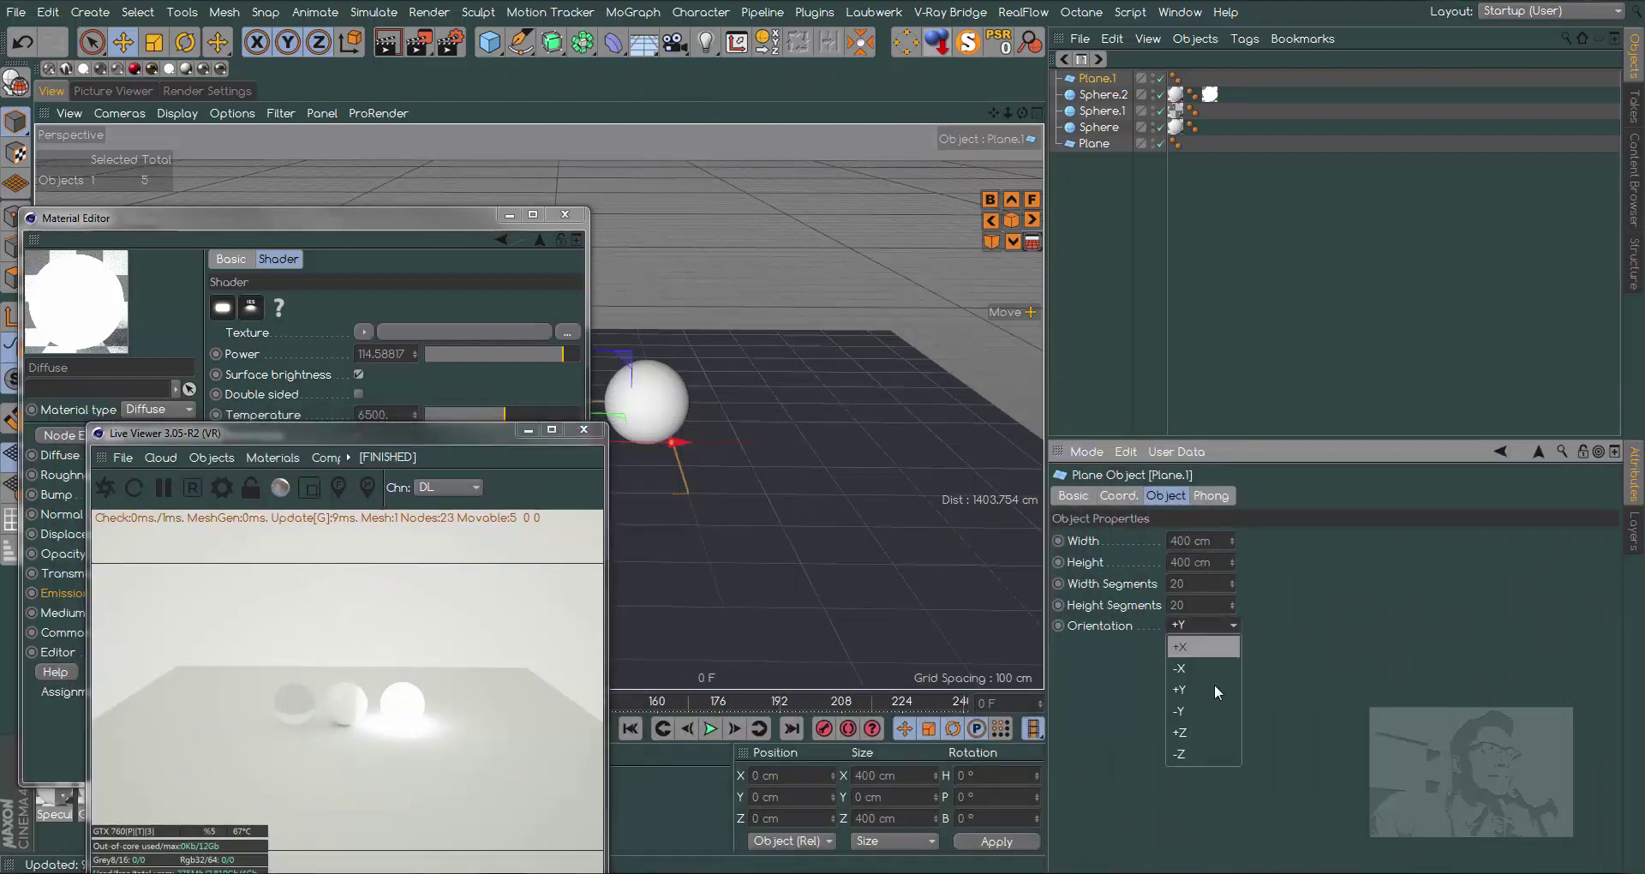
{"action": "left_click", "coordinate": [1200, 752]}
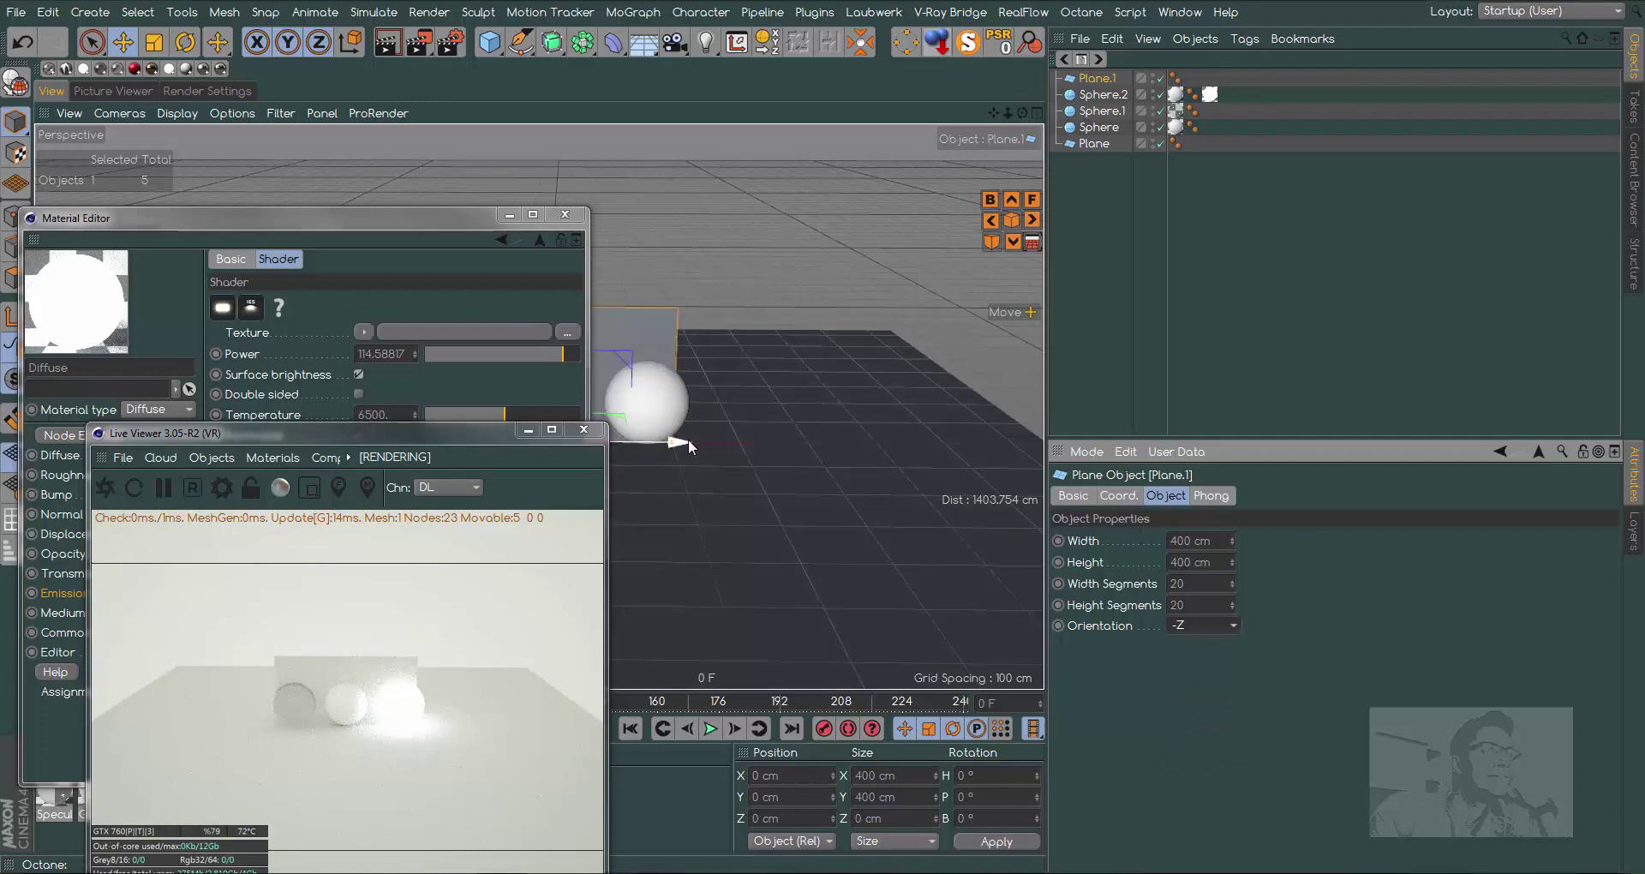
{"action": "left_click_drag", "start_coordinate": [689, 445], "coordinate": [955, 444]}
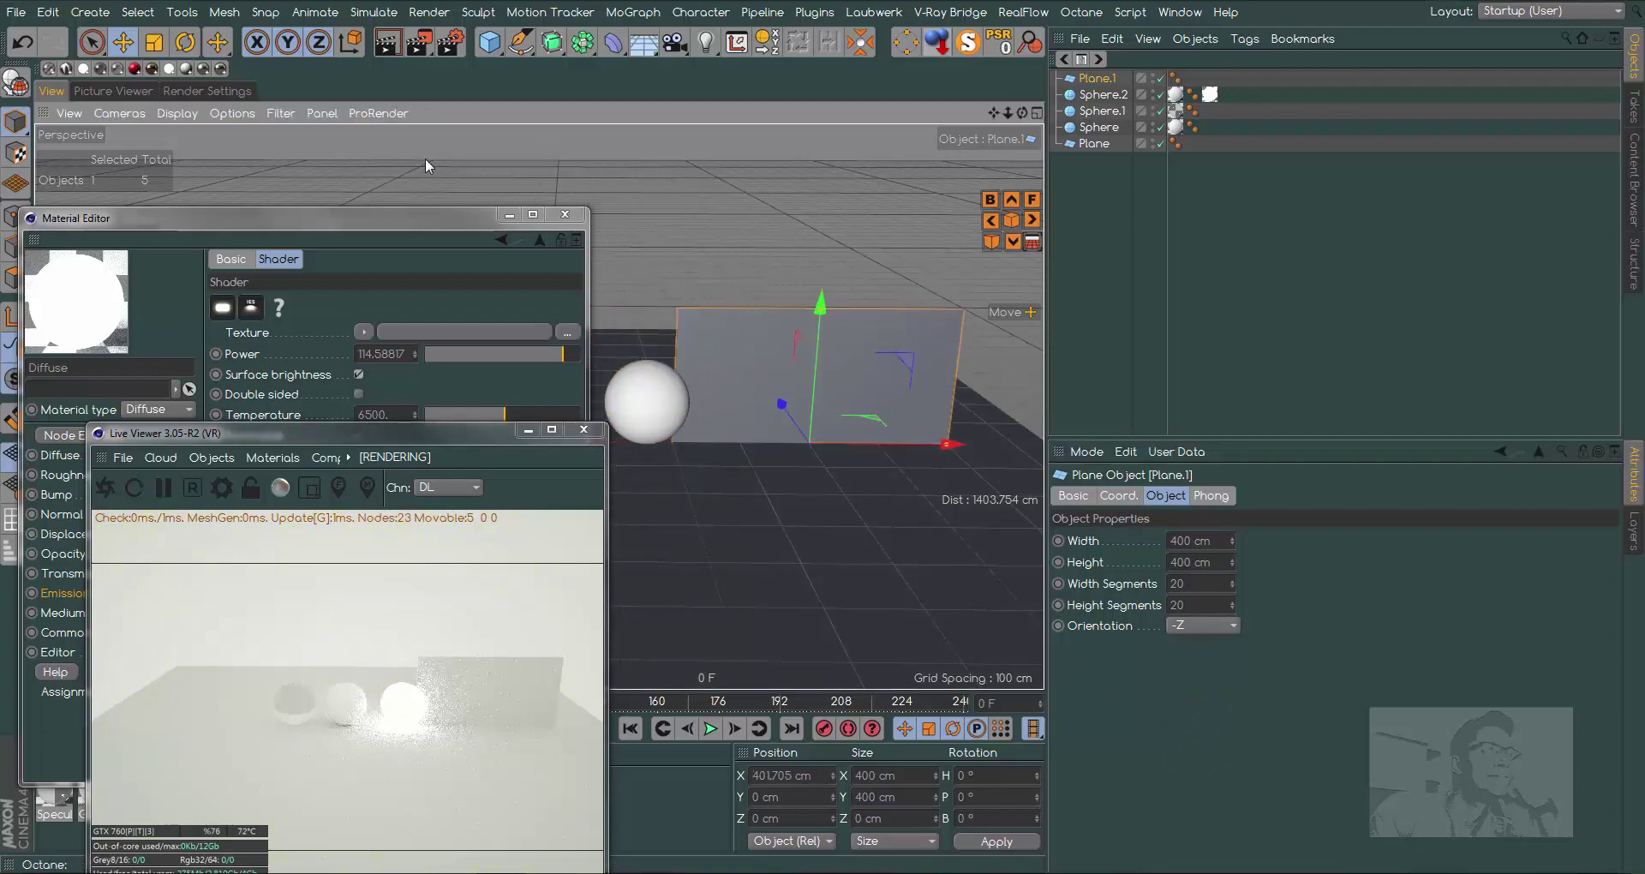
{"action": "left_click_drag", "start_coordinate": [464, 433], "coordinate": [1301, 210]}
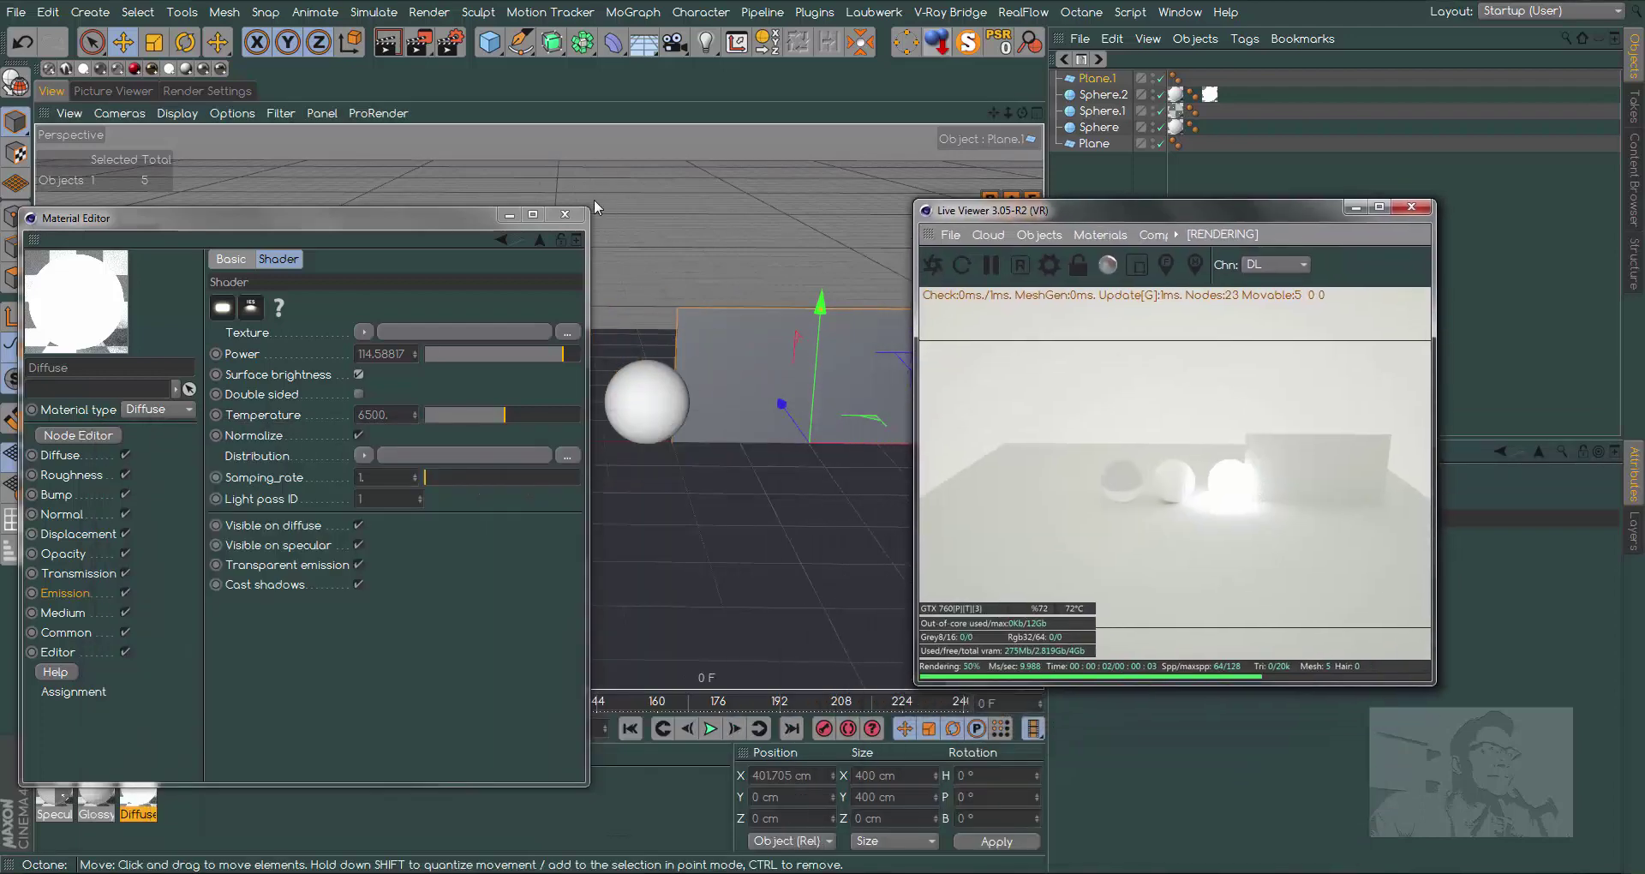
{"action": "left_click_drag", "start_coordinate": [437, 219], "coordinate": [450, 521]}
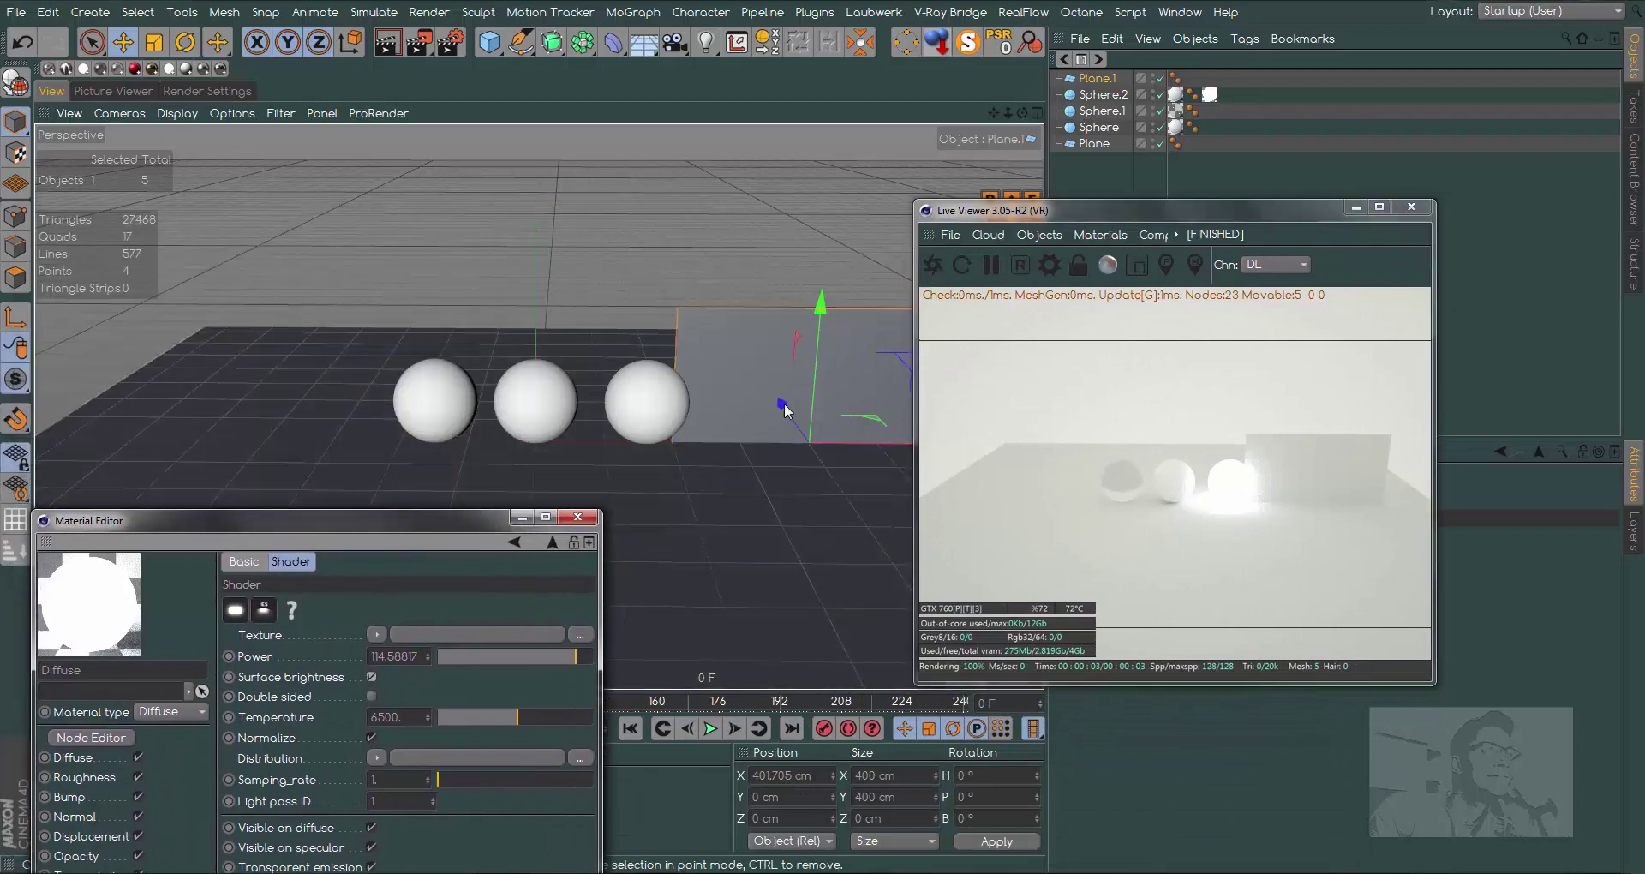
{"action": "left_click_drag", "start_coordinate": [824, 306], "coordinate": [803, 188]}
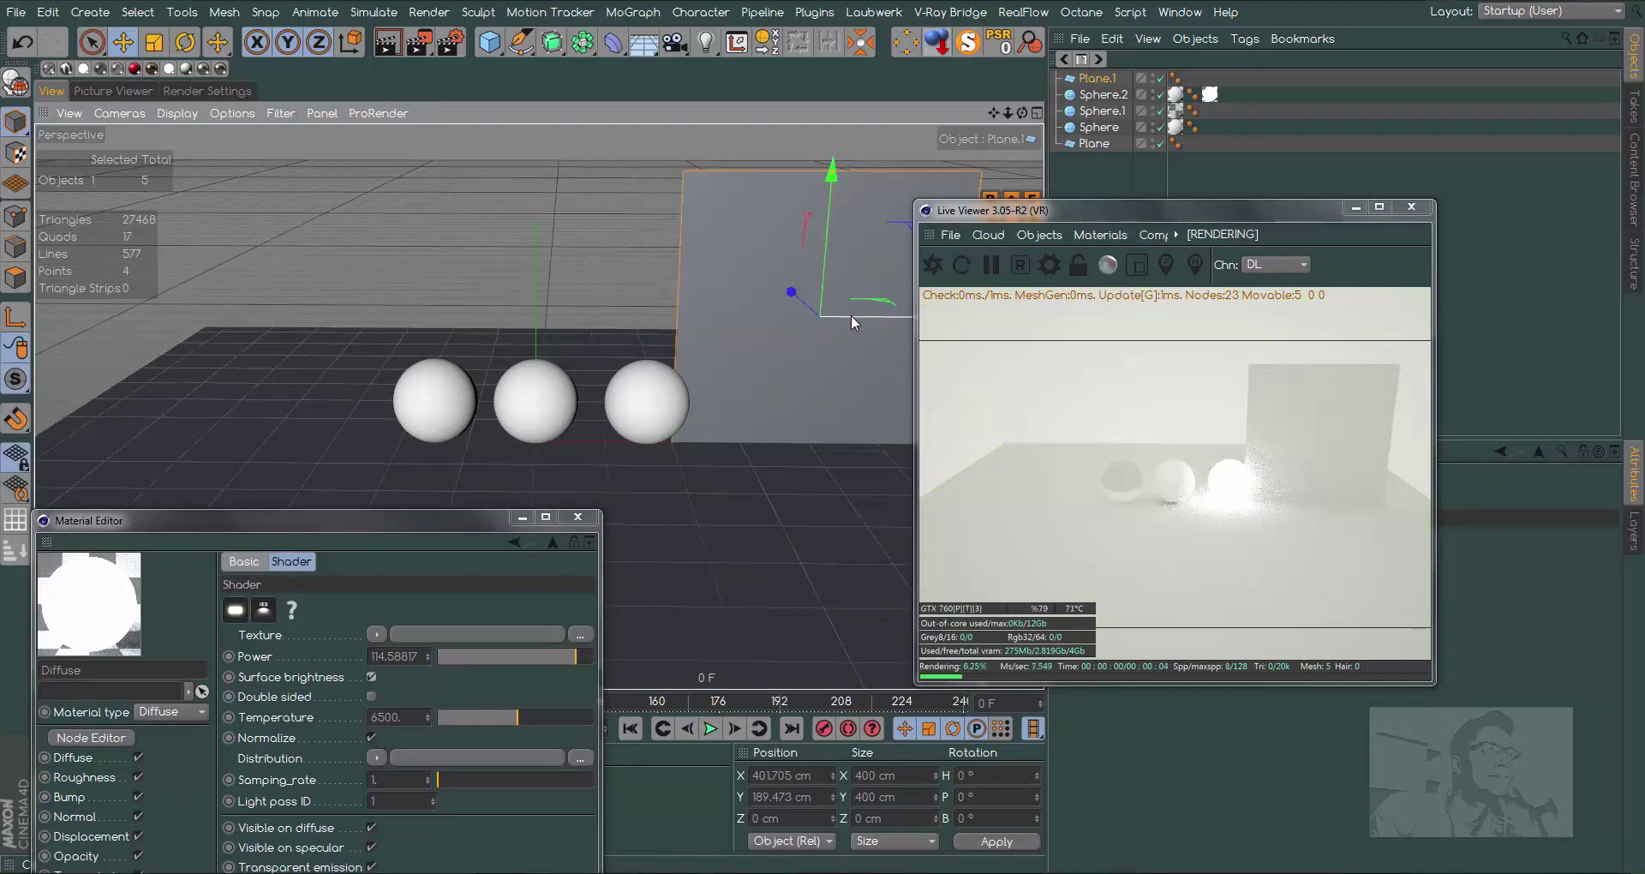
{"action": "left_click_drag", "start_coordinate": [851, 315], "coordinate": [585, 286]}
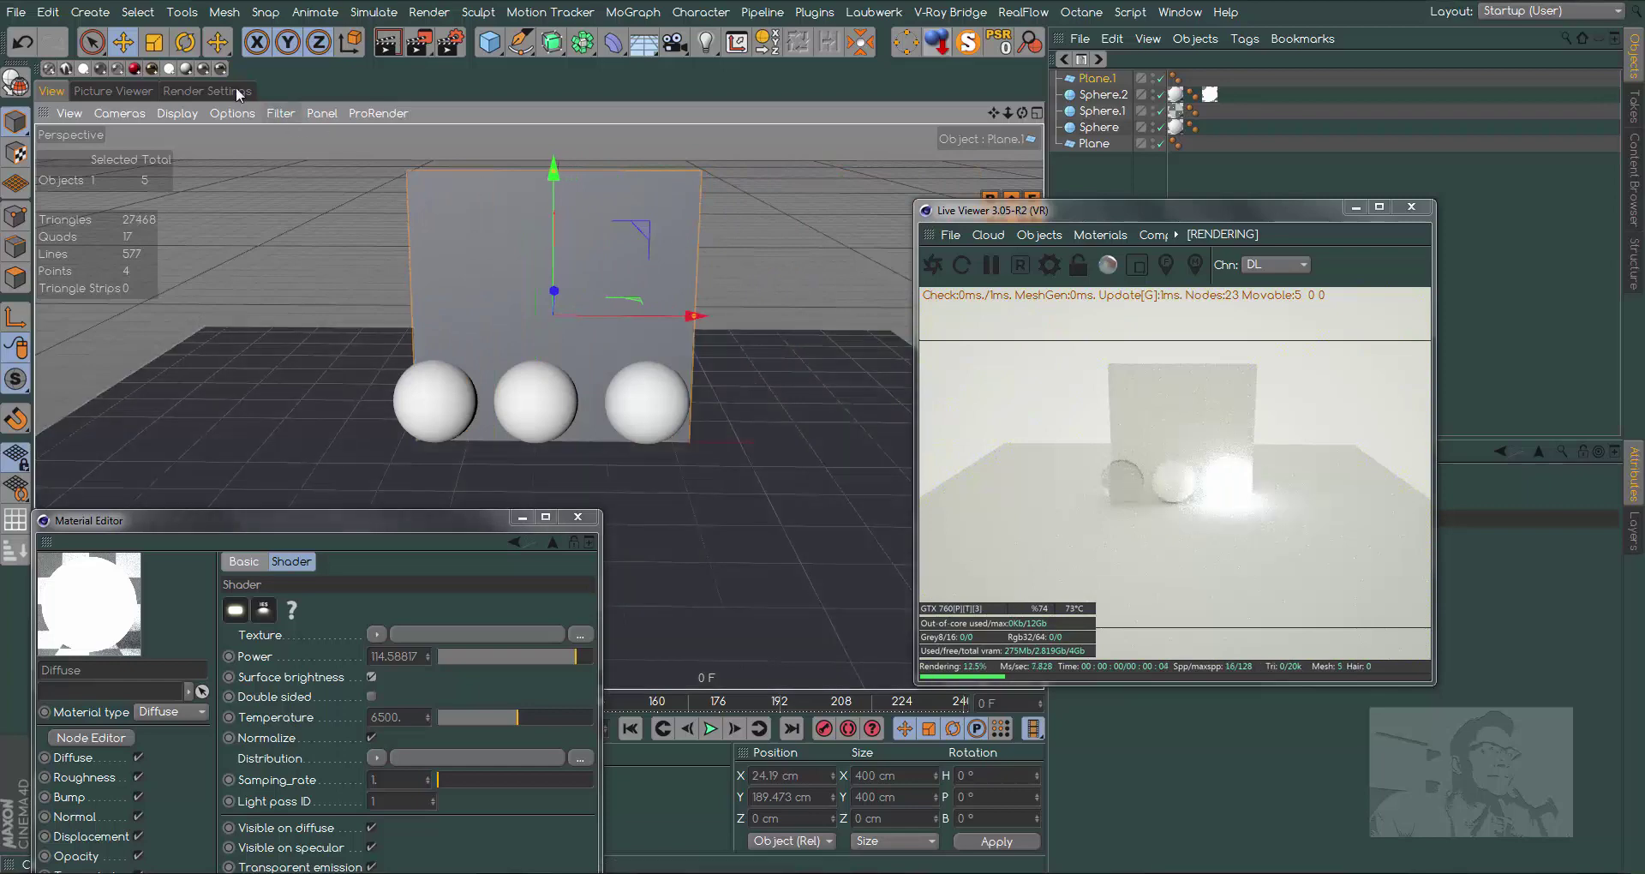
{"action": "left_click", "coordinate": [184, 43]}
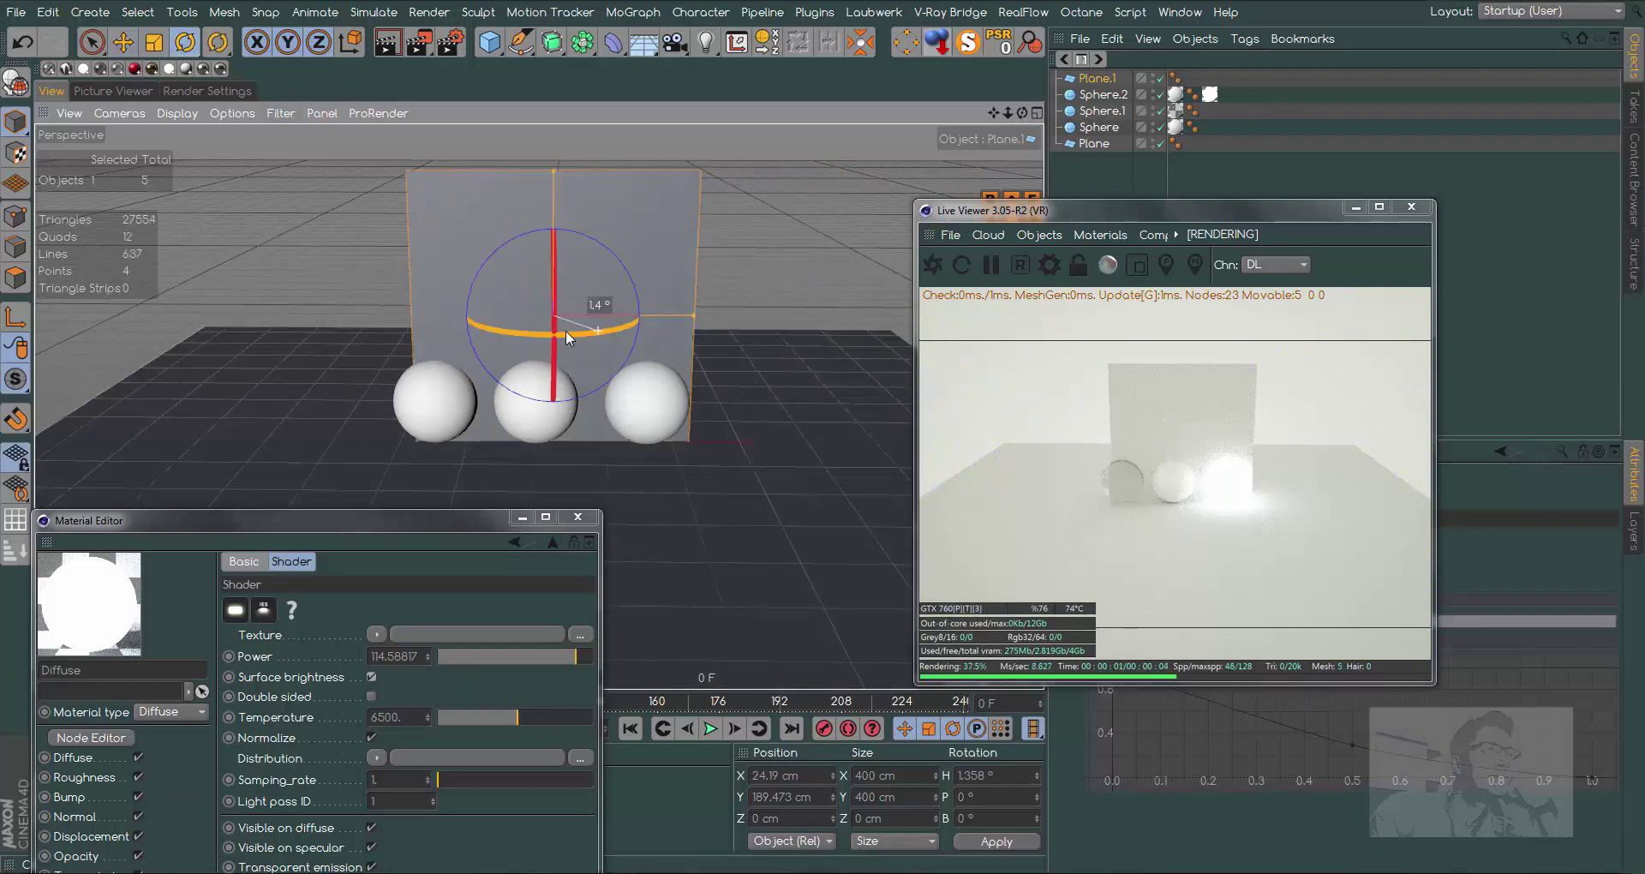
{"action": "mouse_move", "coordinate": [552, 336]}
{"action": "left_mouse_down"}
{"action": "mouse_move", "coordinate": [484, 328]}
{"action": "mouse_move", "coordinate": [495, 340]}
{"action": "left_mouse_up"}
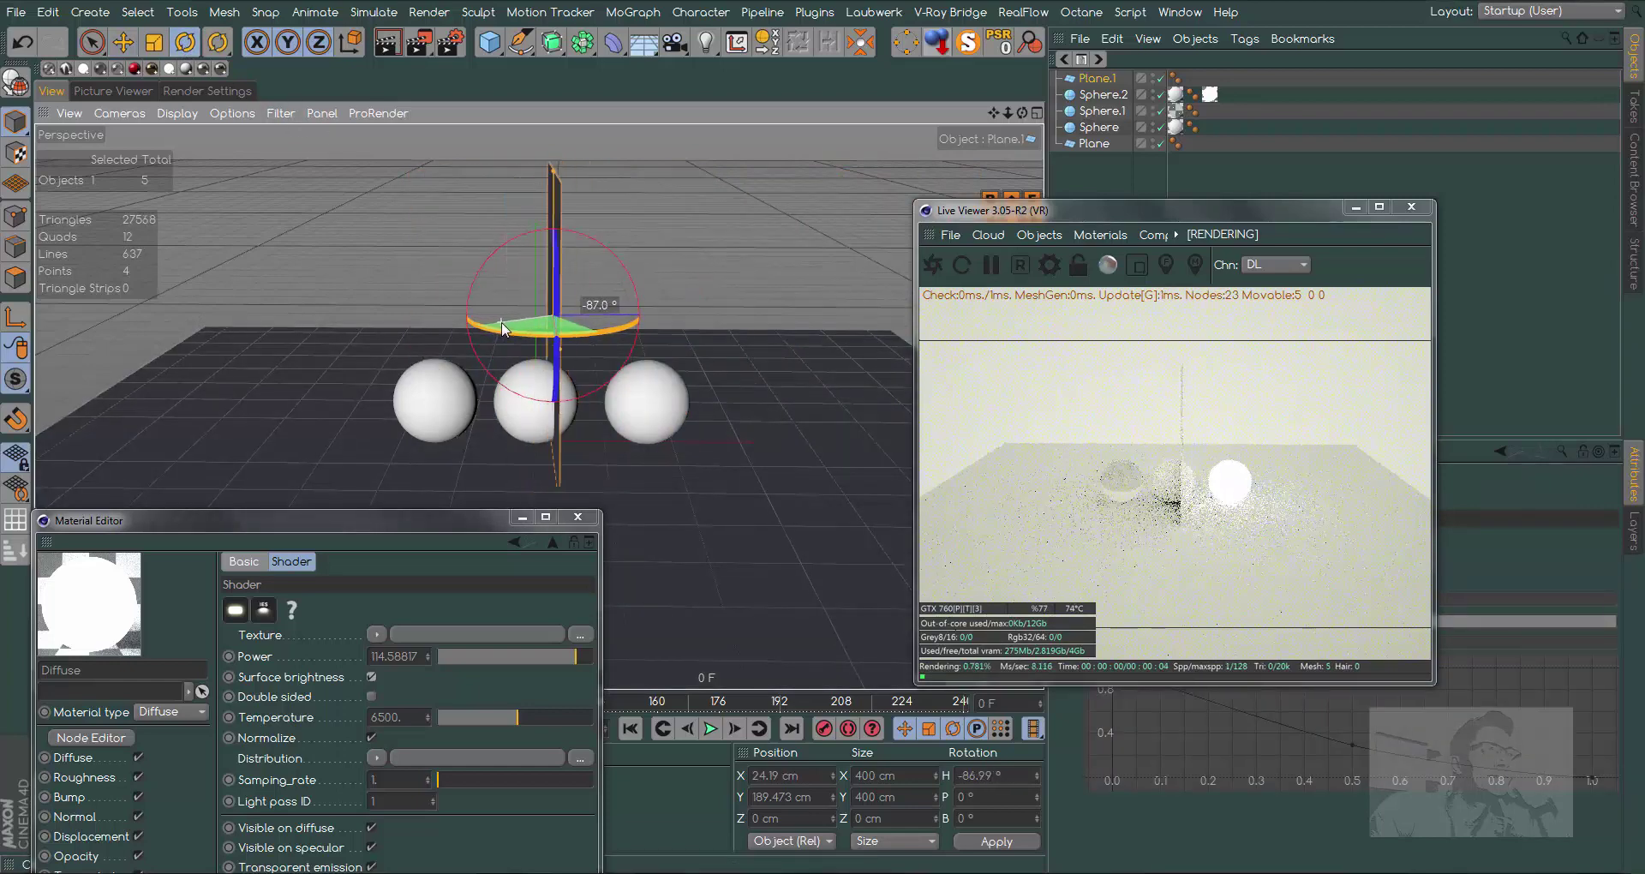
- Apply the glowing emission material to Plane.1
{"action": "left_click_drag", "start_coordinate": [1157, 210], "coordinate": [1214, 276]}
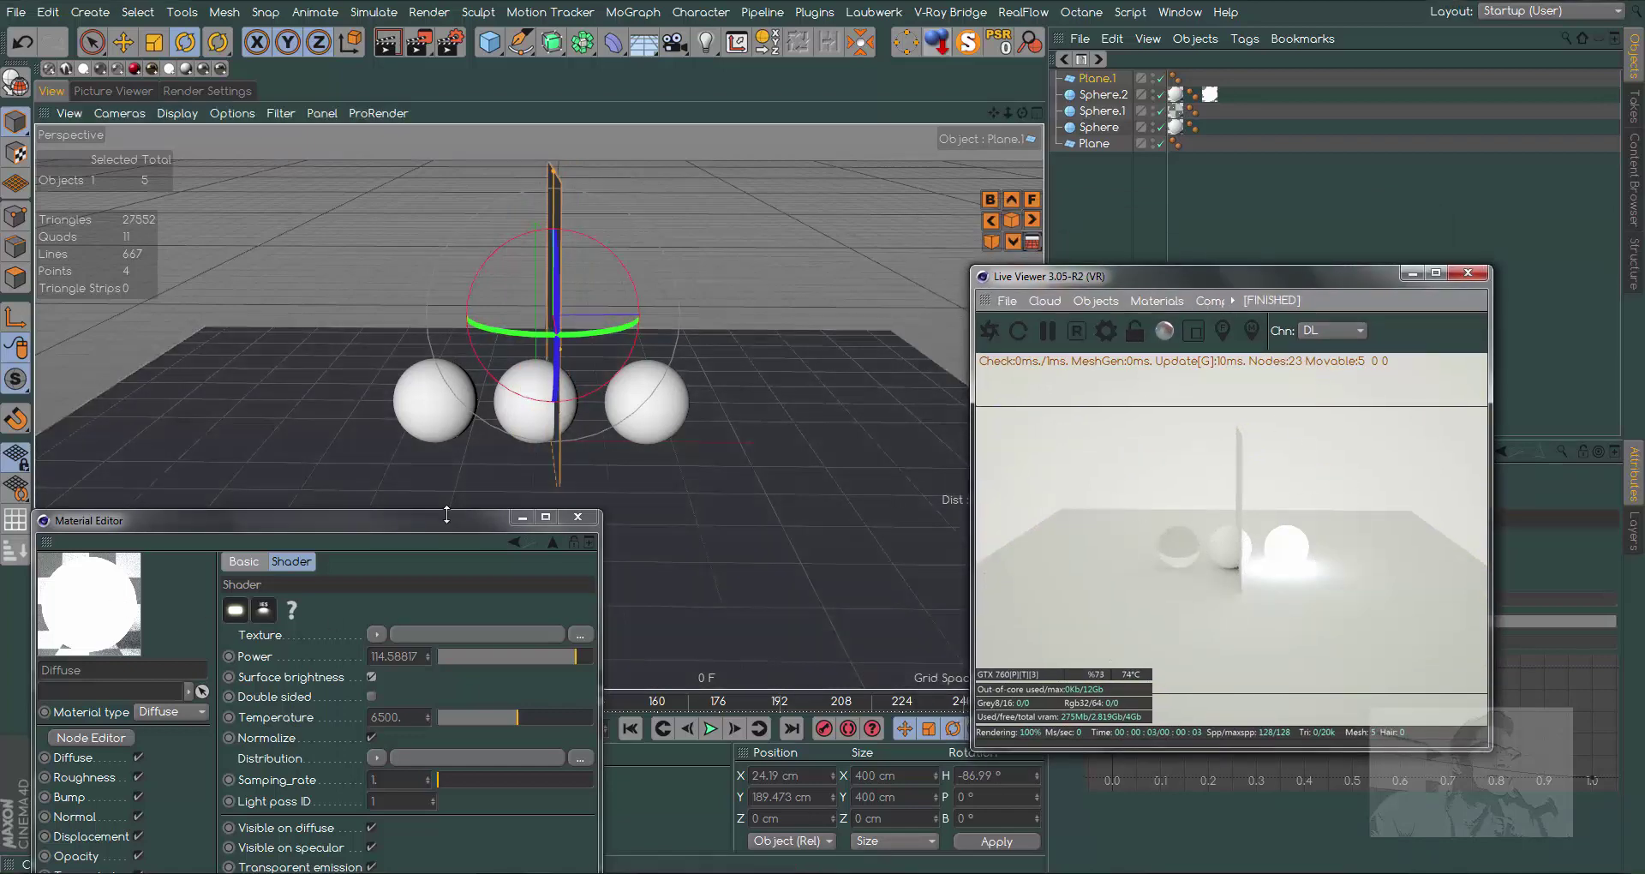
{"action": "mouse_move", "coordinate": [373, 518]}
{"action": "left_mouse_down"}
{"action": "mouse_move", "coordinate": [835, 600]}
{"action": "mouse_move", "coordinate": [689, 605]}
{"action": "left_mouse_up"}
{"action": "left_click_drag", "start_coordinate": [150, 786], "coordinate": [187, 738]}
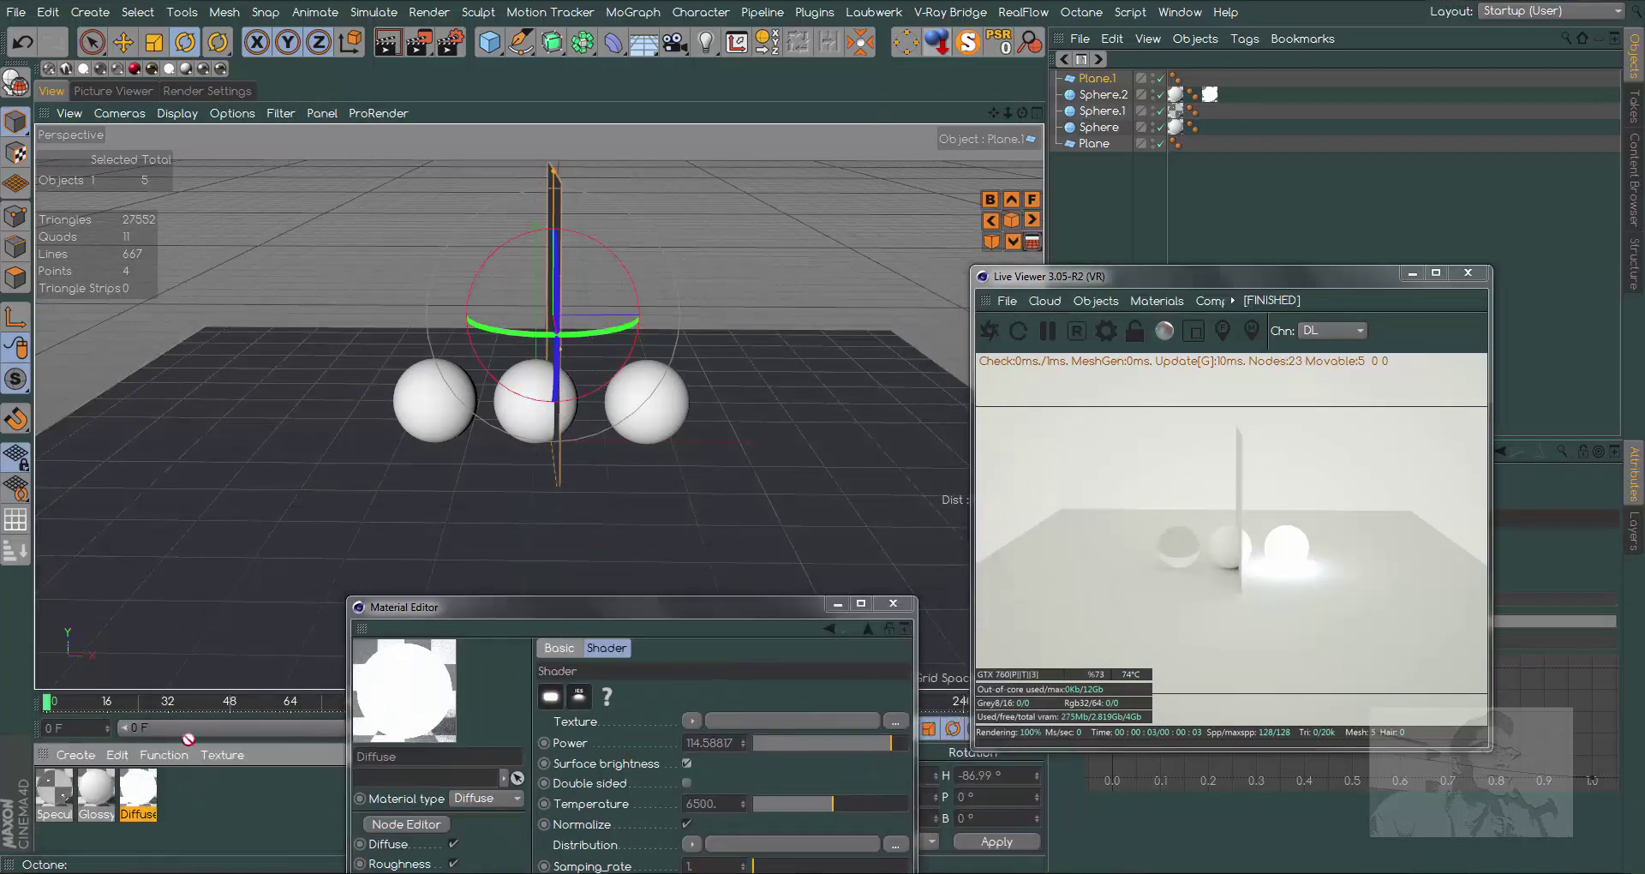
{"action": "left_click_drag", "start_coordinate": [1102, 79], "coordinate": [1102, 80]}
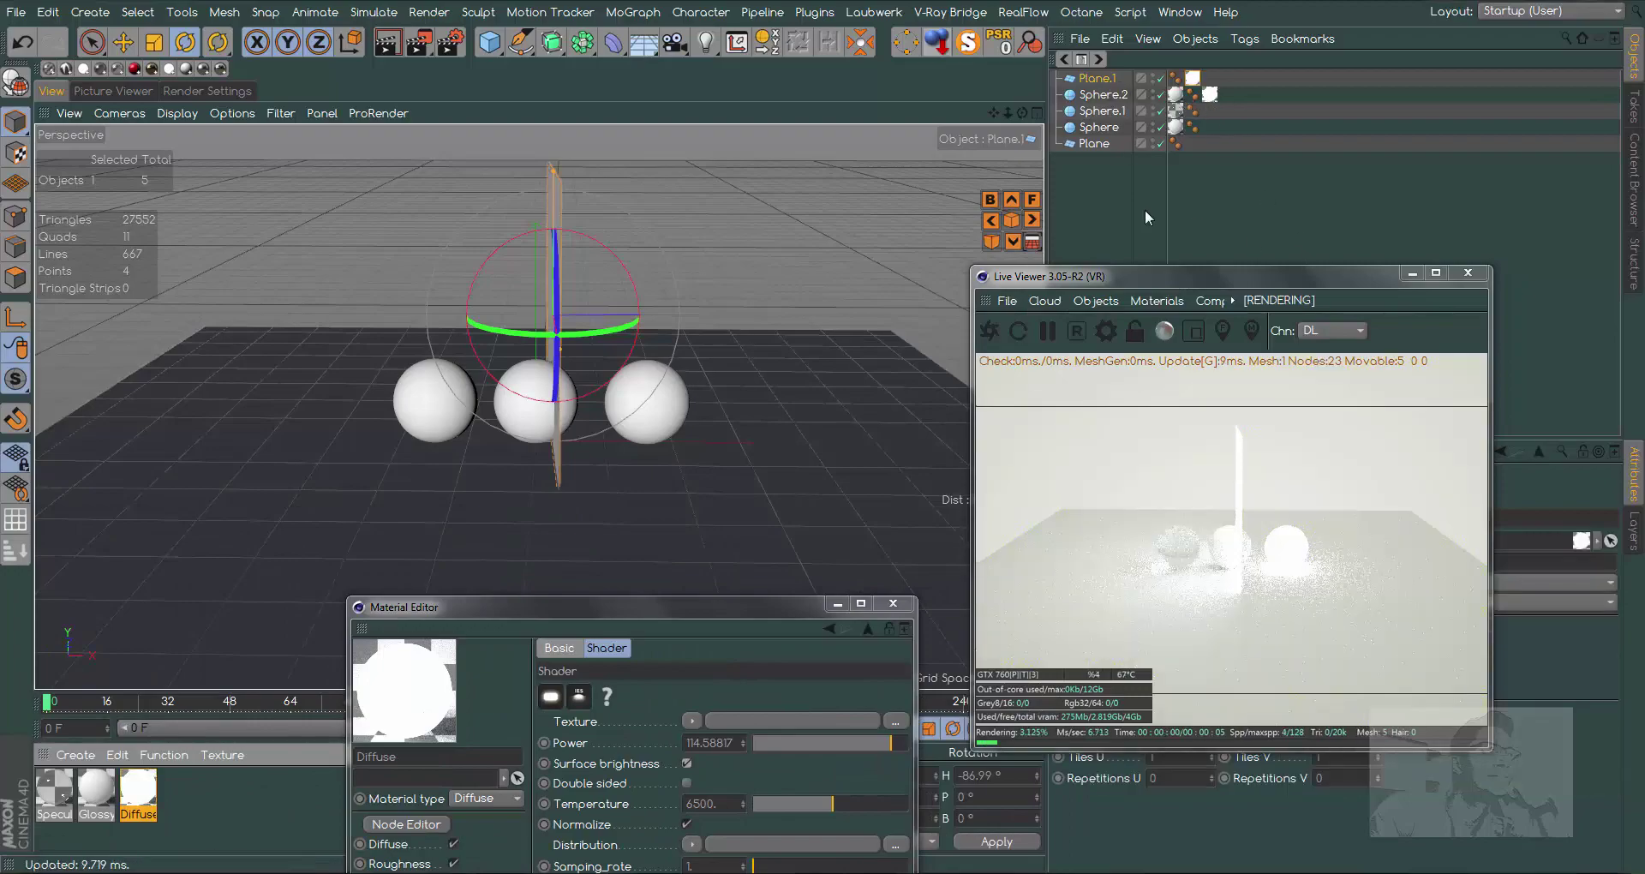
{"action": "left_click_drag", "start_coordinate": [557, 403], "coordinate": [542, 407], "text": "alt"}
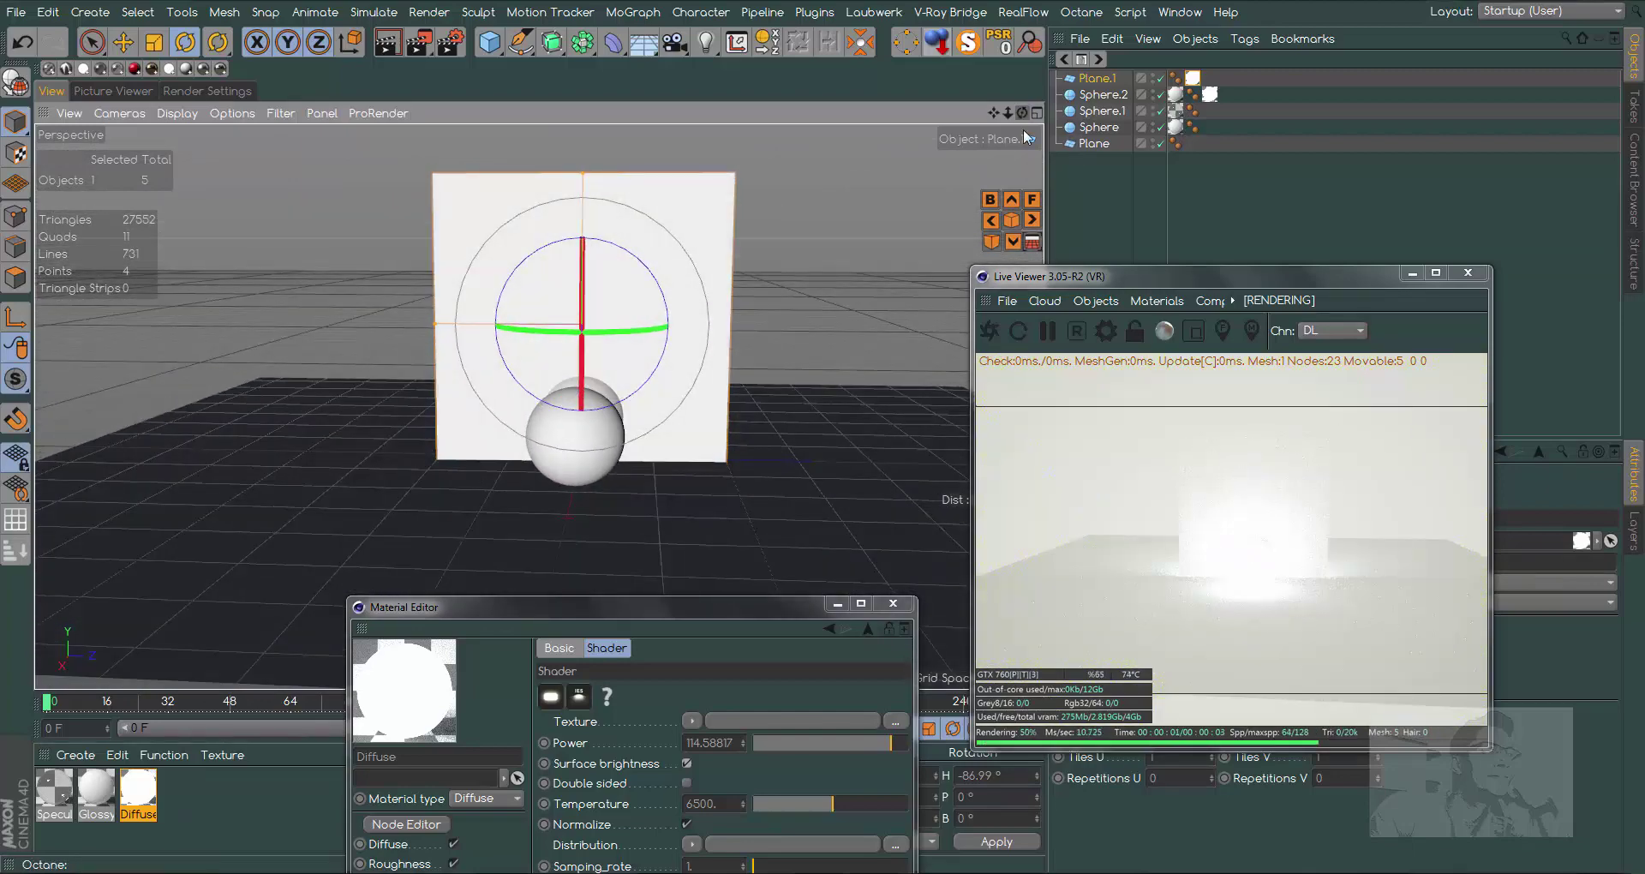
- Slide the glowing plane sideways and make its emission material Double sided
{"action": "left_click", "coordinate": [124, 42]}
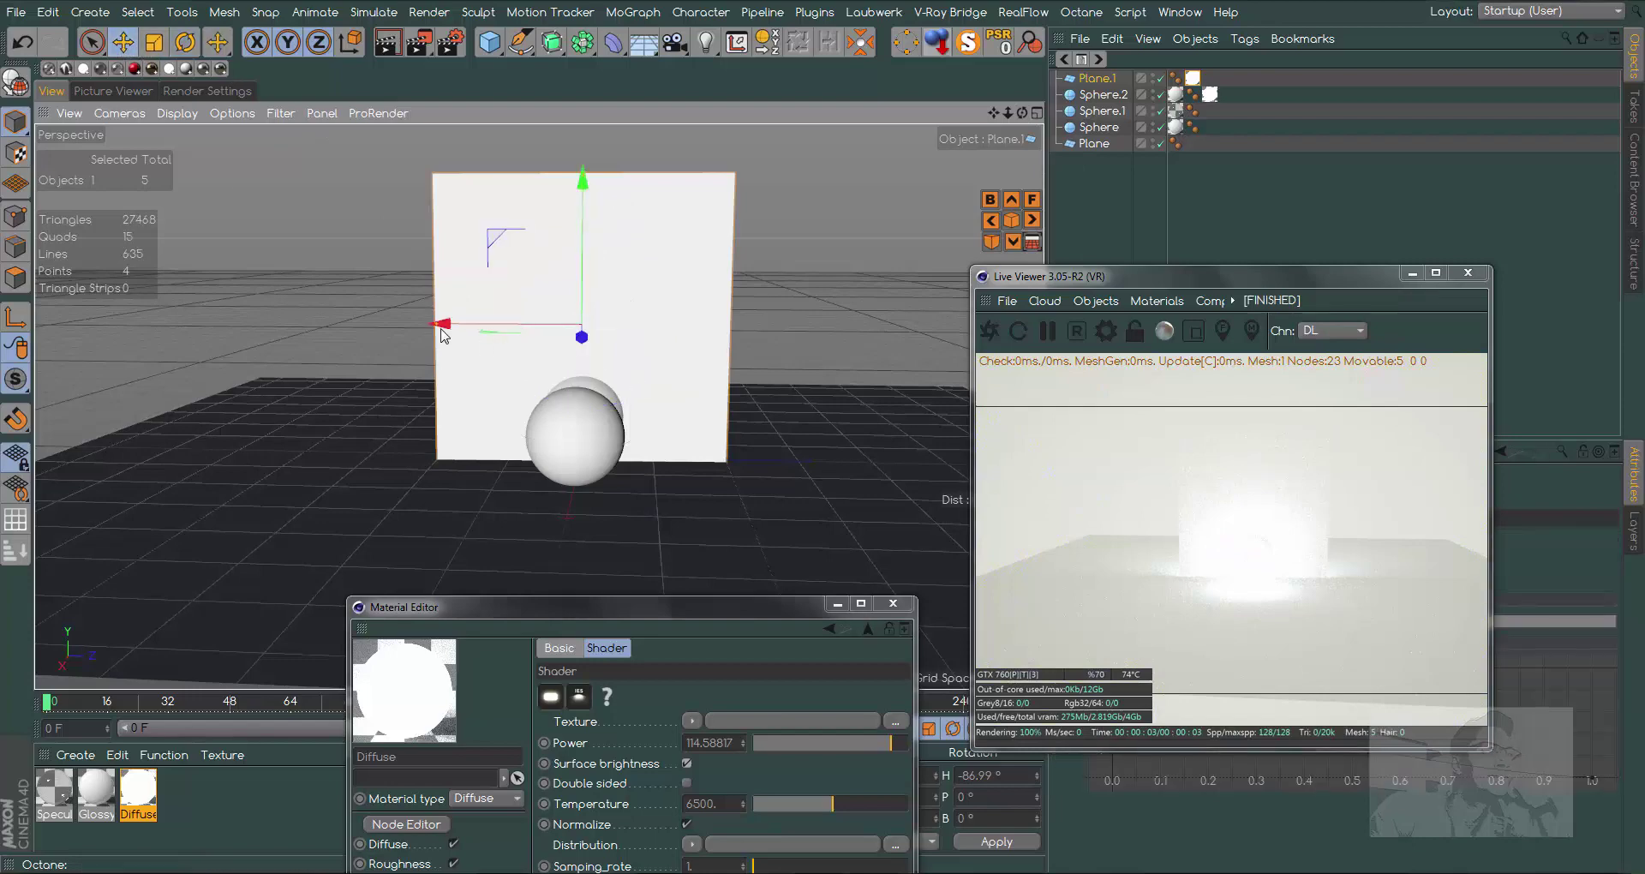
{"action": "mouse_move", "coordinate": [441, 328]}
{"action": "left_mouse_down"}
{"action": "mouse_move", "coordinate": [446, 344]}
{"action": "mouse_move", "coordinate": [180, 343]}
{"action": "left_mouse_up"}
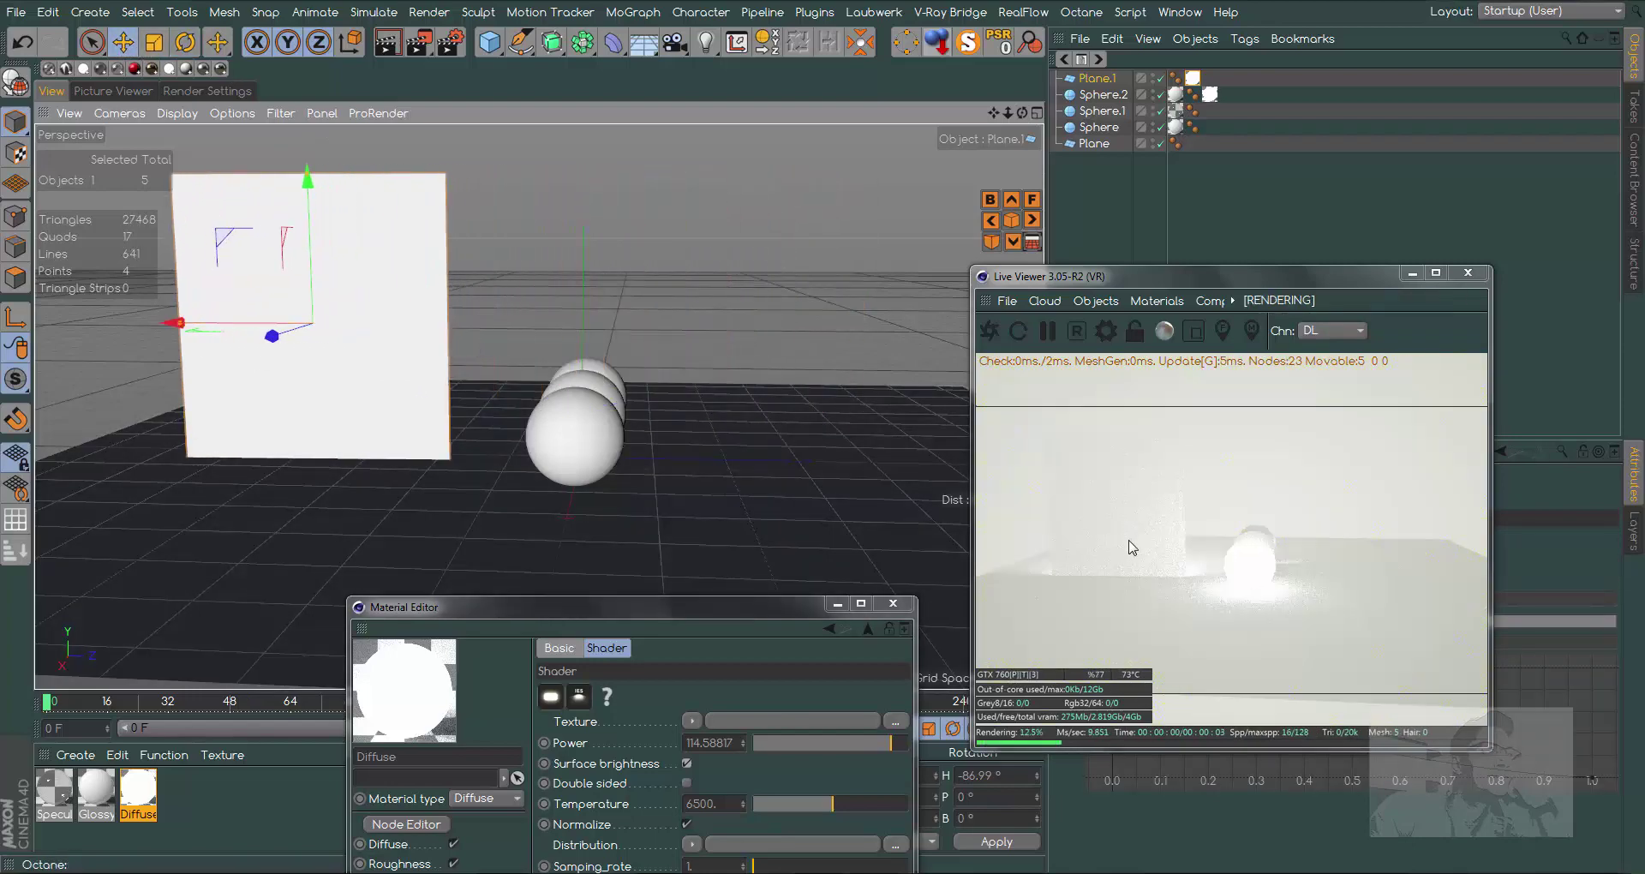
{"action": "left_click_drag", "start_coordinate": [1021, 112], "coordinate": [943, 172]}
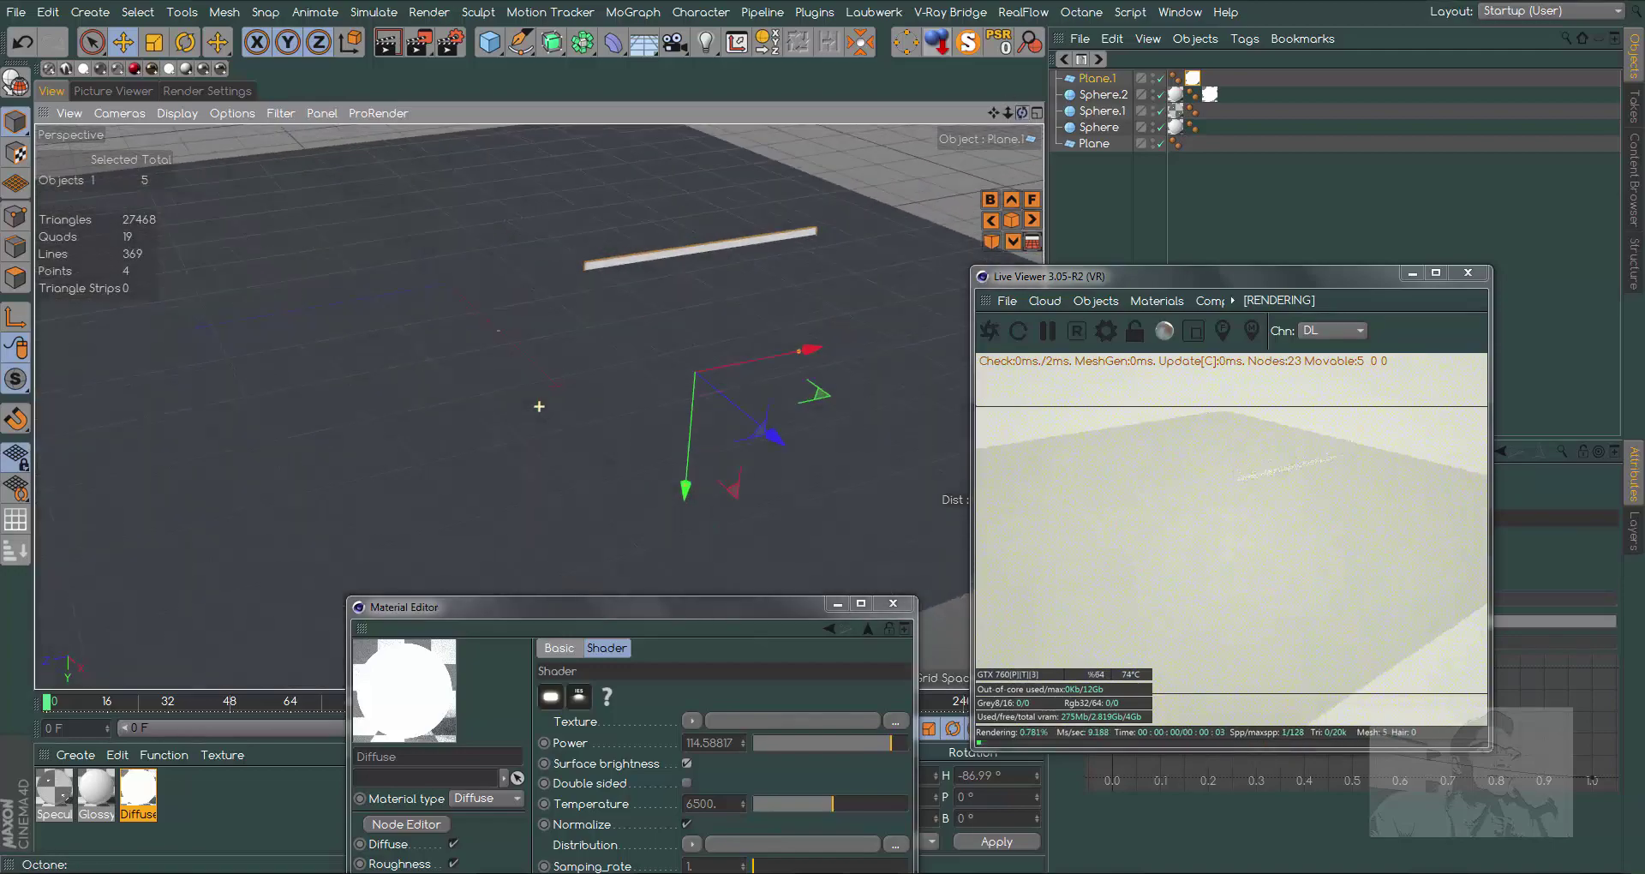
{"action": "left_click_drag", "start_coordinate": [538, 406], "coordinate": [920, 714], "text": "alt"}
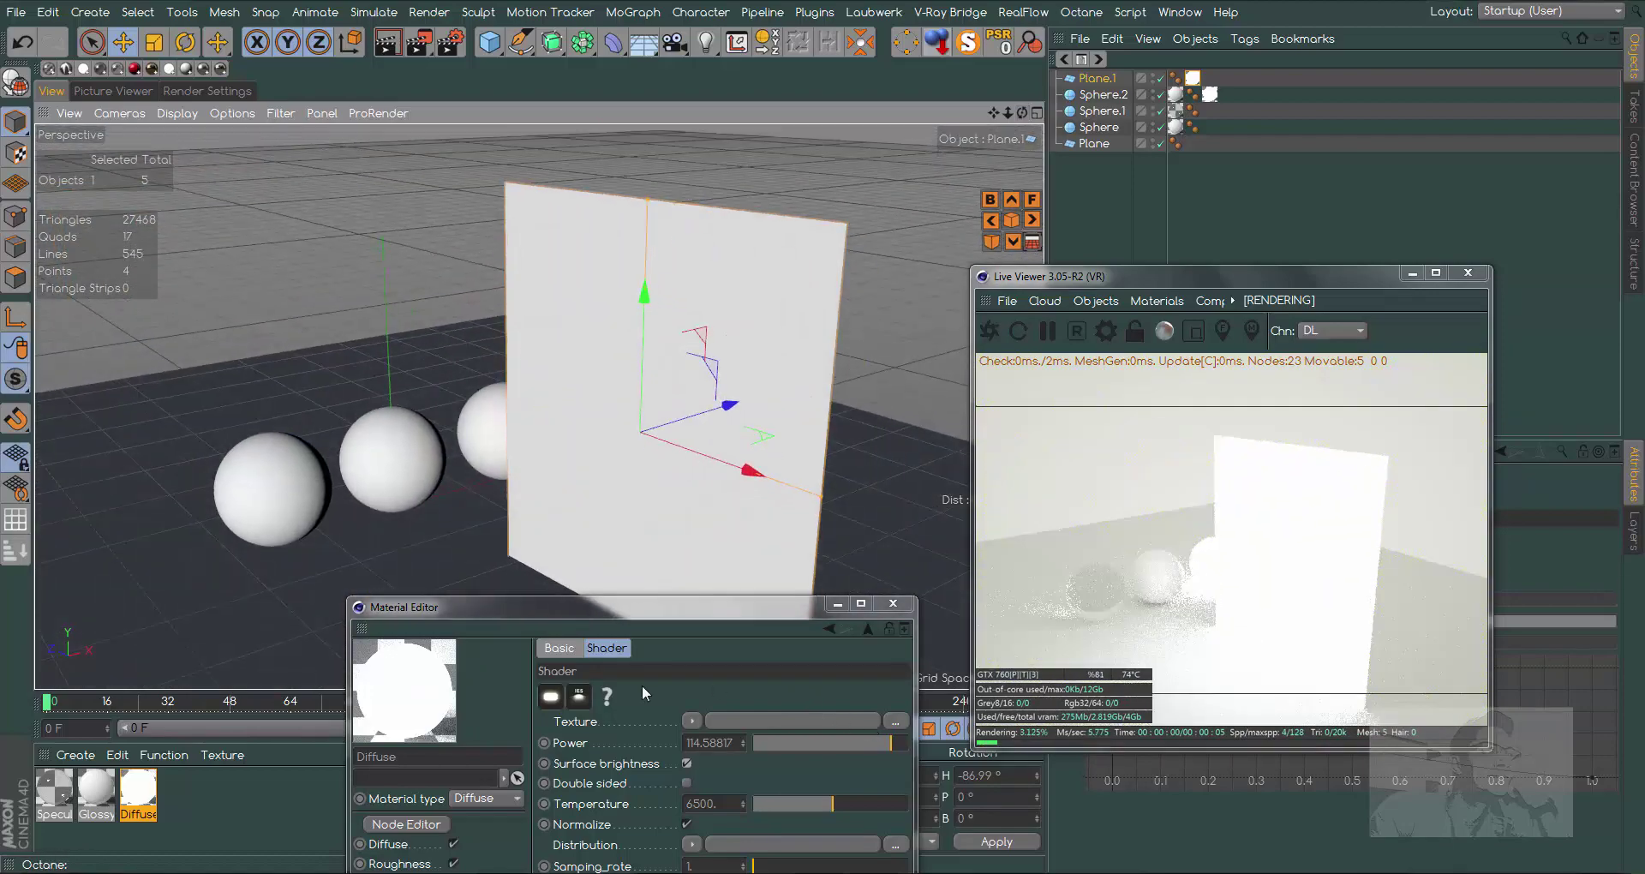
{"action": "left_click", "coordinate": [686, 783]}
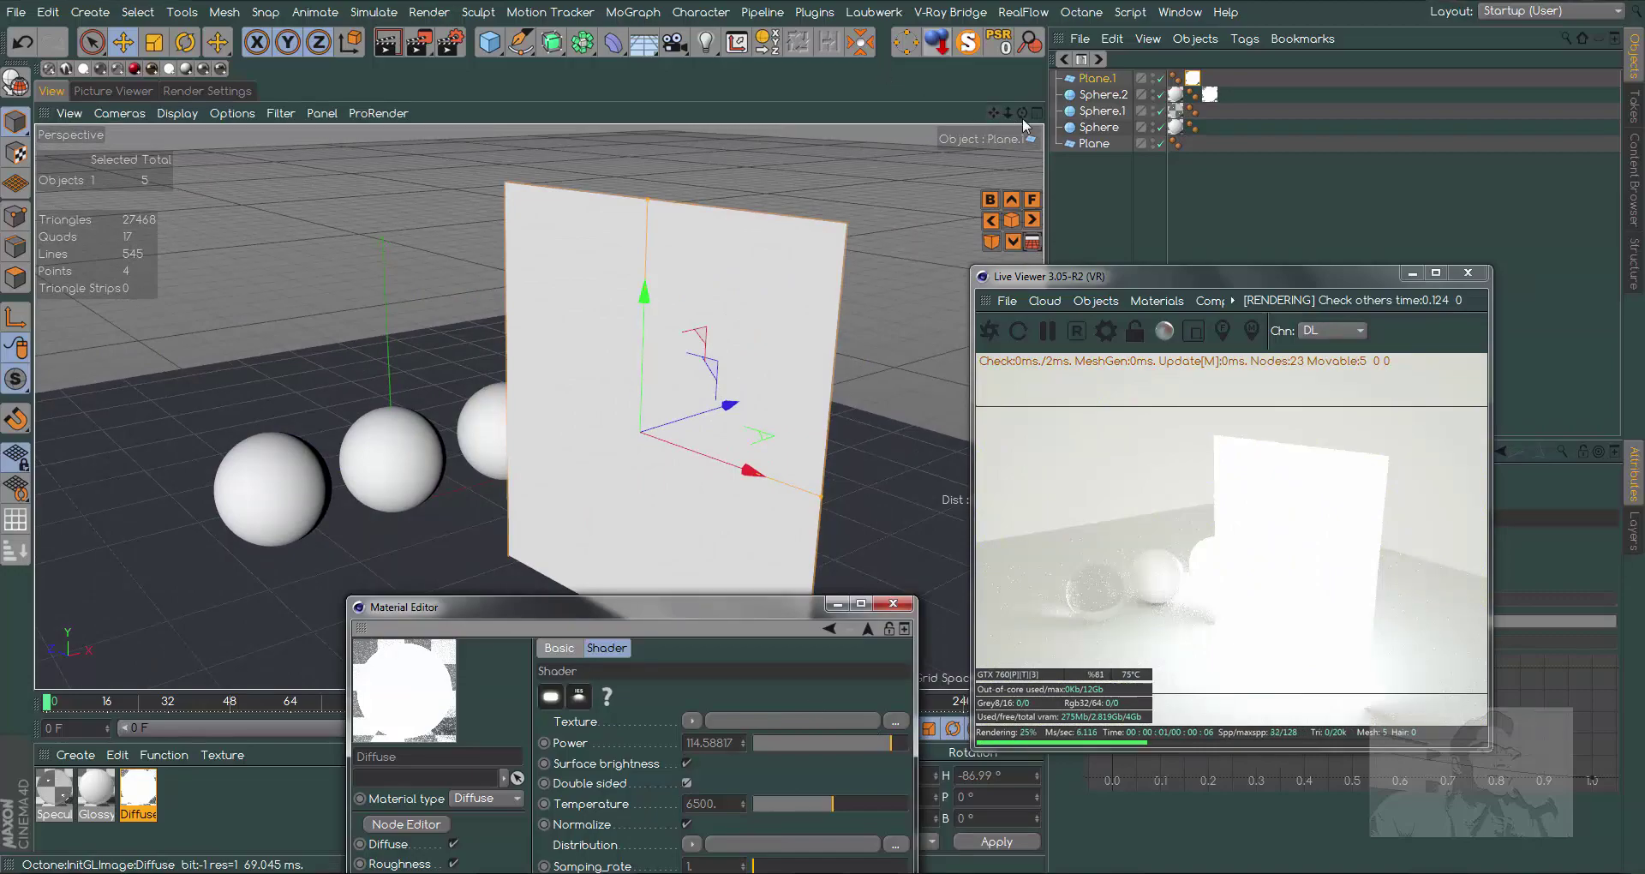
{"action": "left_click_drag", "start_coordinate": [771, 402], "coordinate": [539, 406], "text": "alt"}
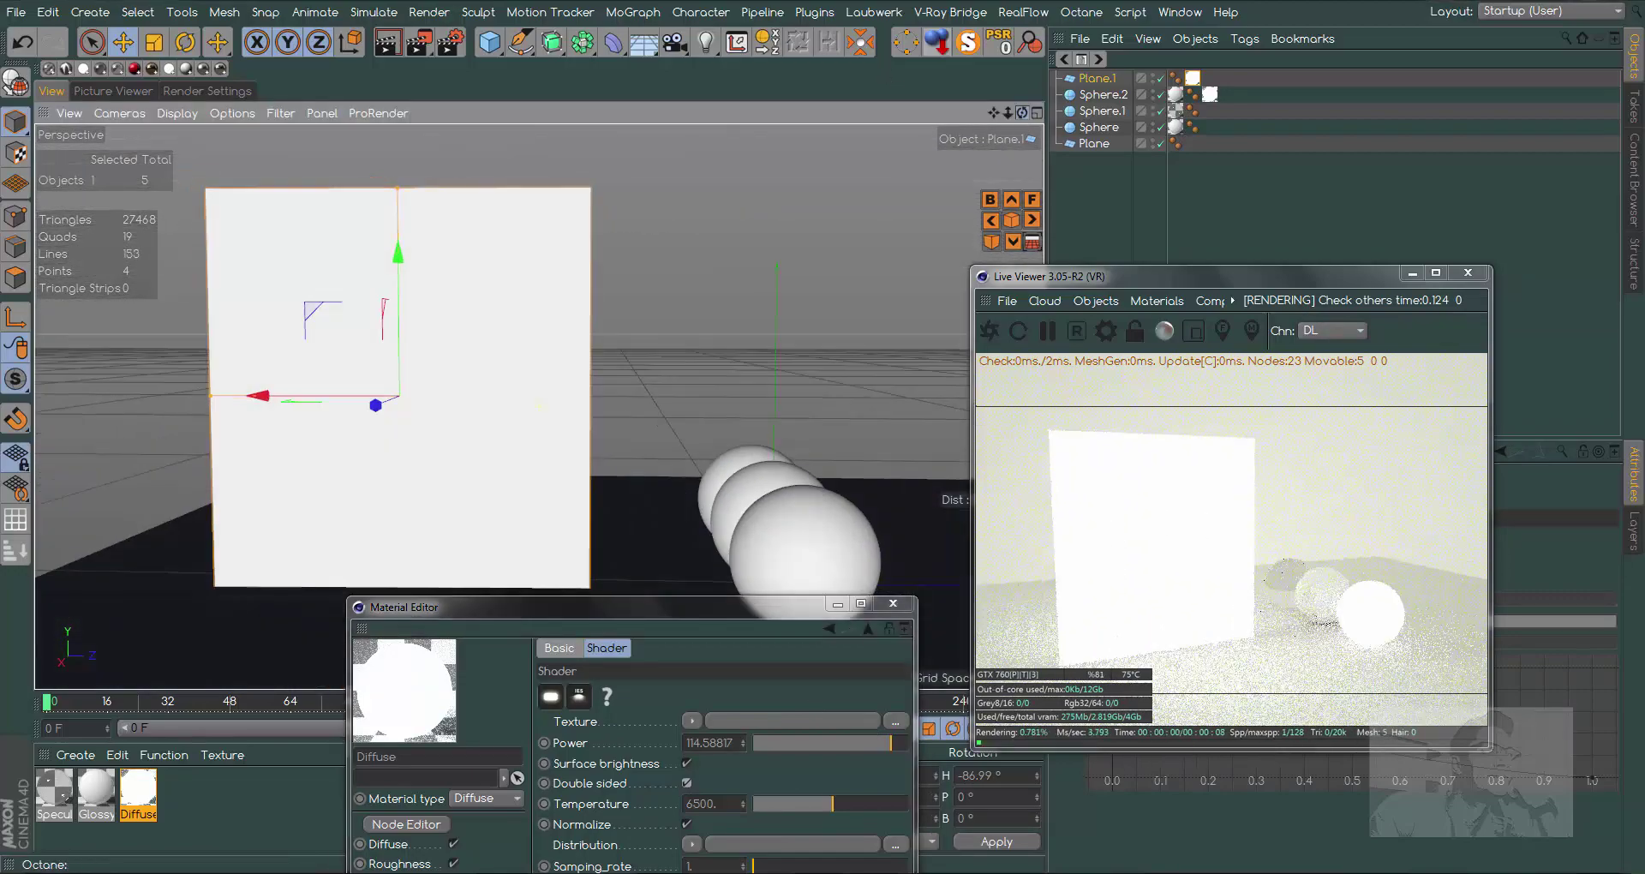
{"action": "left_click_drag", "start_coordinate": [771, 402], "coordinate": [1119, 173], "text": "alt"}
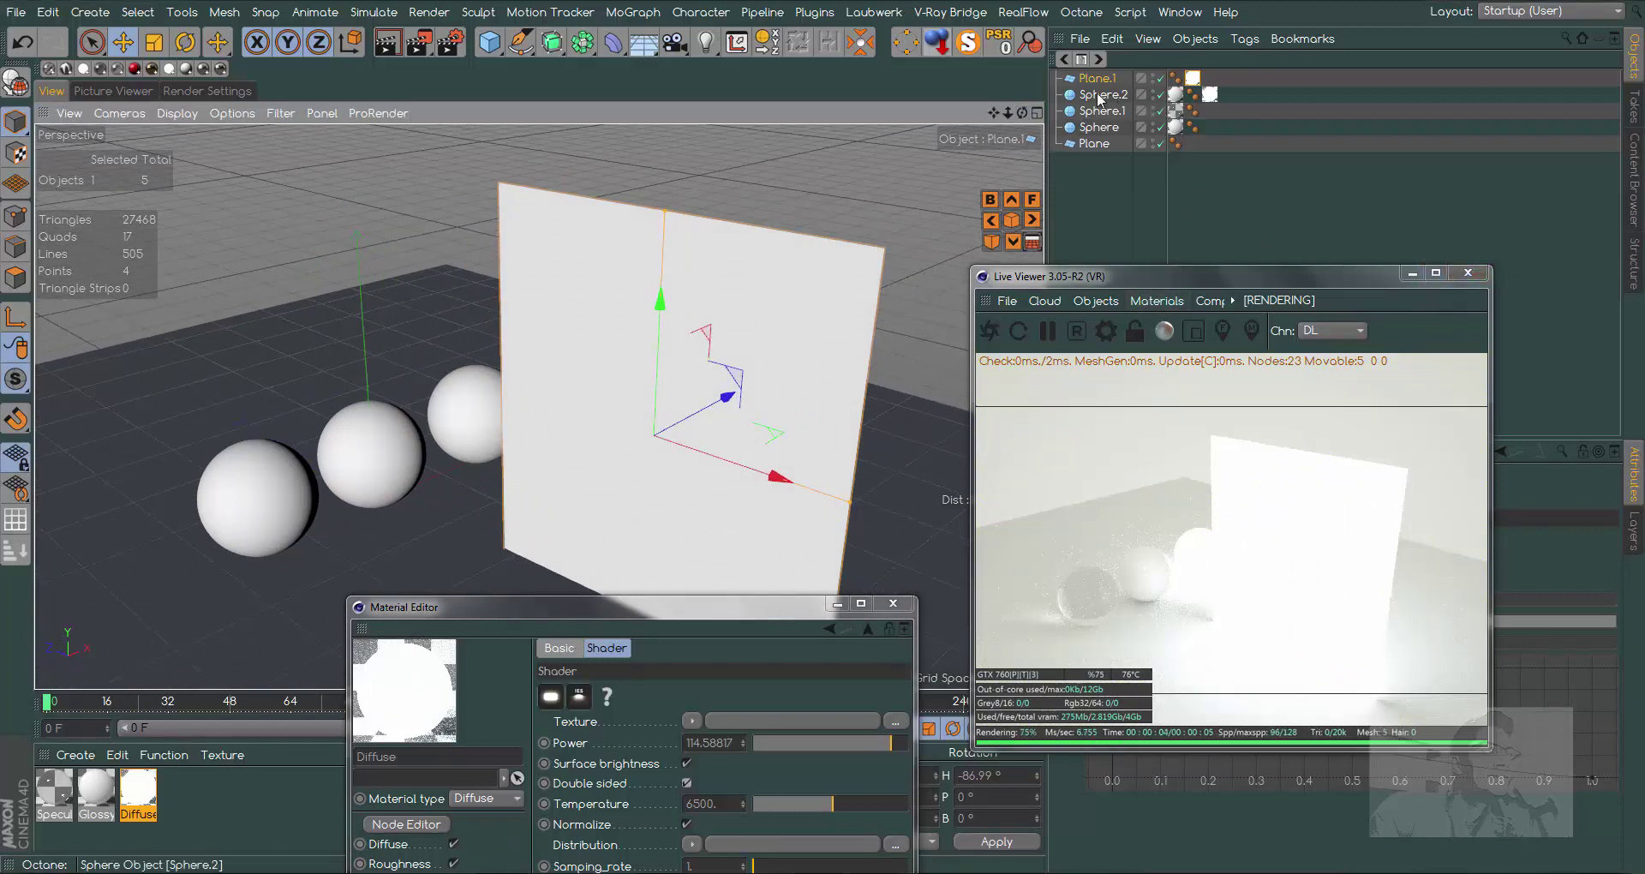
- Delete Plane.1 and reframe the view on the three spheres, rearranging the render and material windows
{"action": "key", "text": "Delete"}
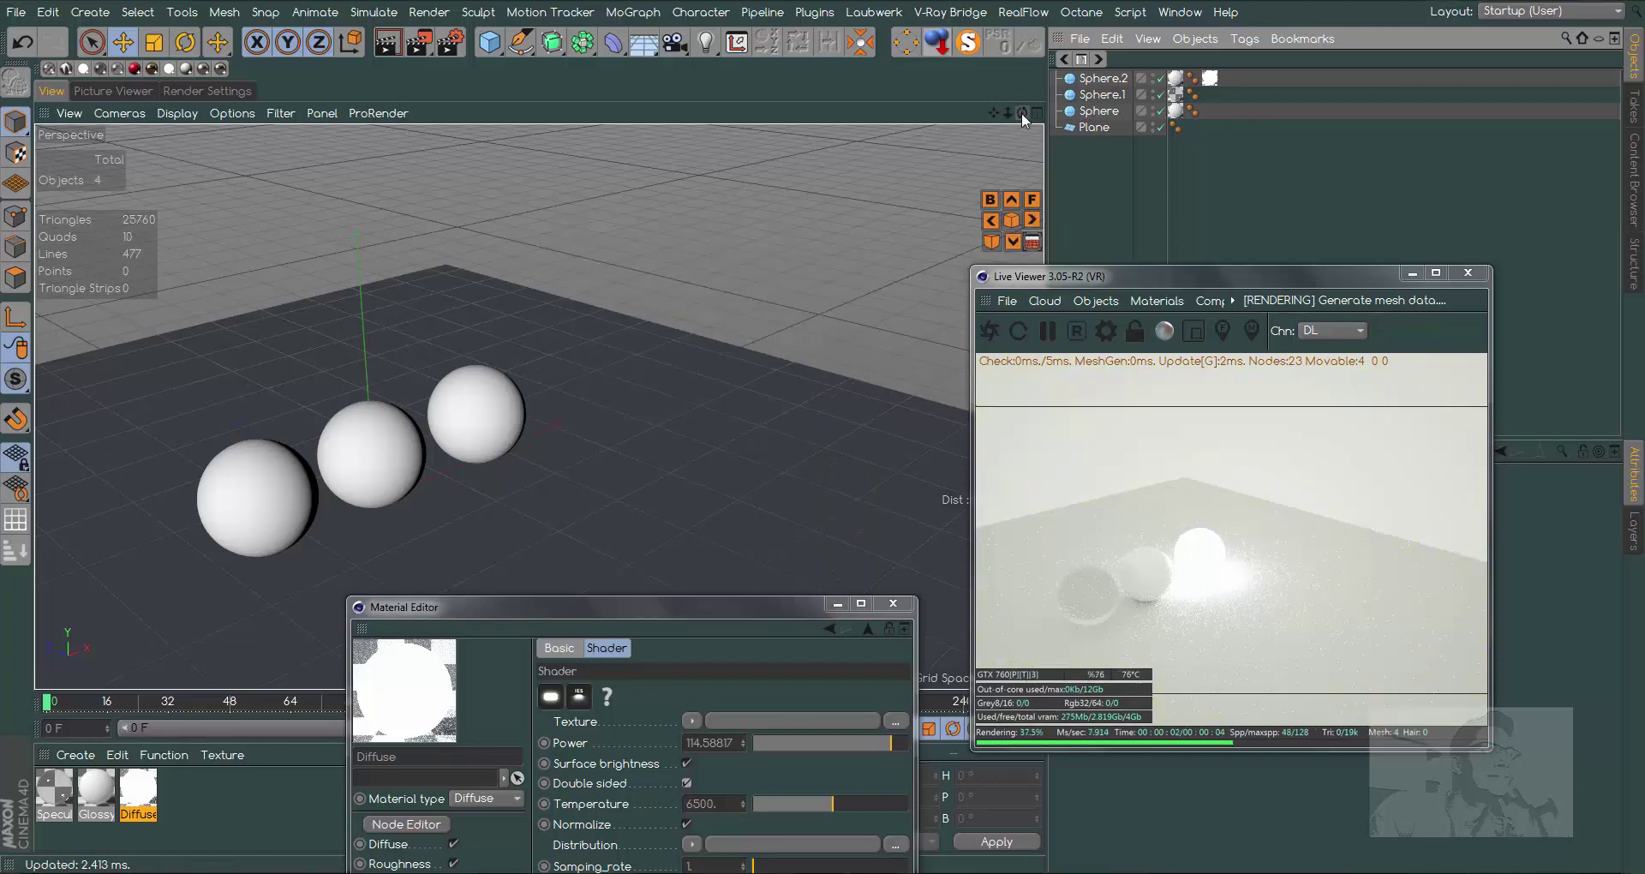
{"action": "mouse_move", "coordinate": [1022, 113]}
{"action": "left_mouse_down"}
{"action": "mouse_move", "coordinate": [539, 406]}
{"action": "mouse_move", "coordinate": [544, 390]}
{"action": "left_mouse_up"}
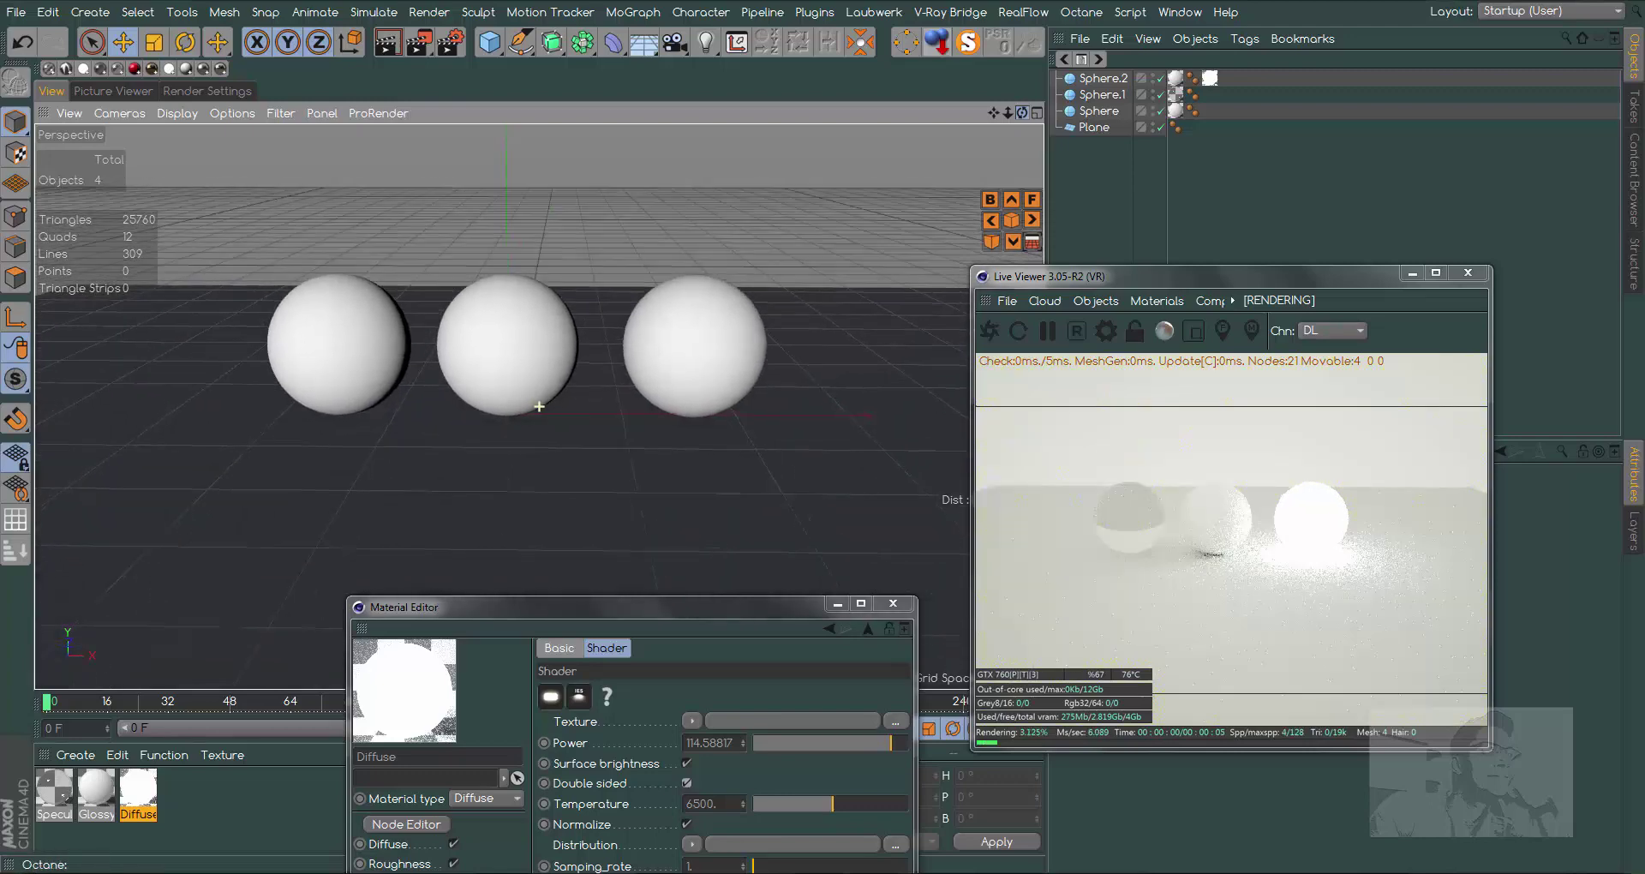
{"action": "mouse_move", "coordinate": [1249, 288]}
{"action": "left_mouse_down"}
{"action": "mouse_move", "coordinate": [1348, 273]}
{"action": "mouse_move", "coordinate": [1323, 307]}
{"action": "left_mouse_up"}
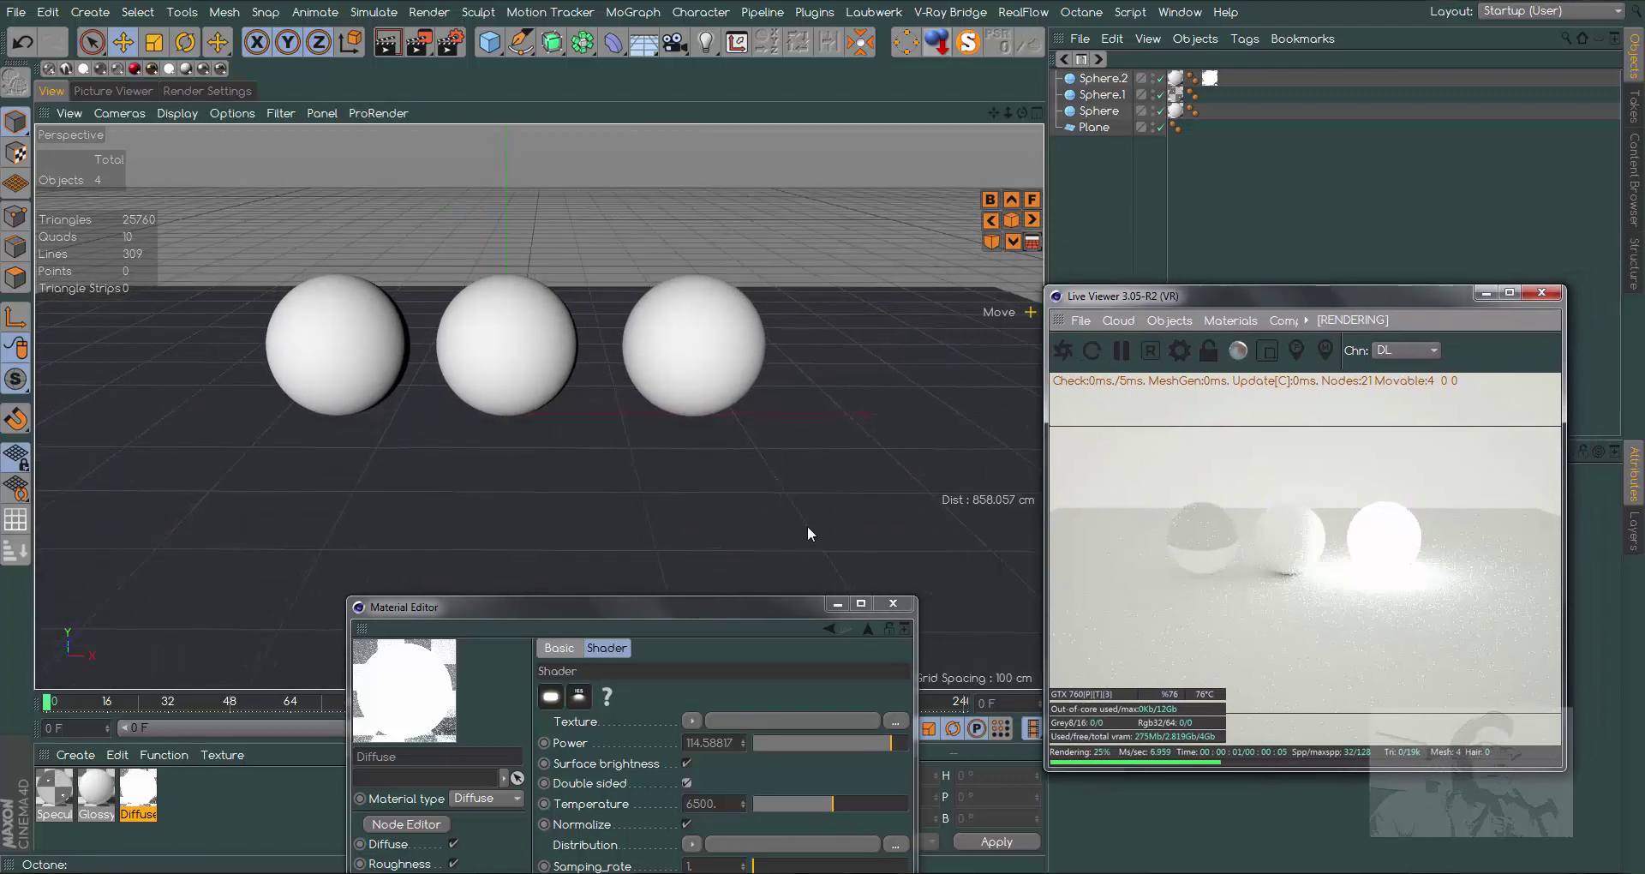
{"action": "left_click_drag", "start_coordinate": [771, 608], "coordinate": [794, 230]}
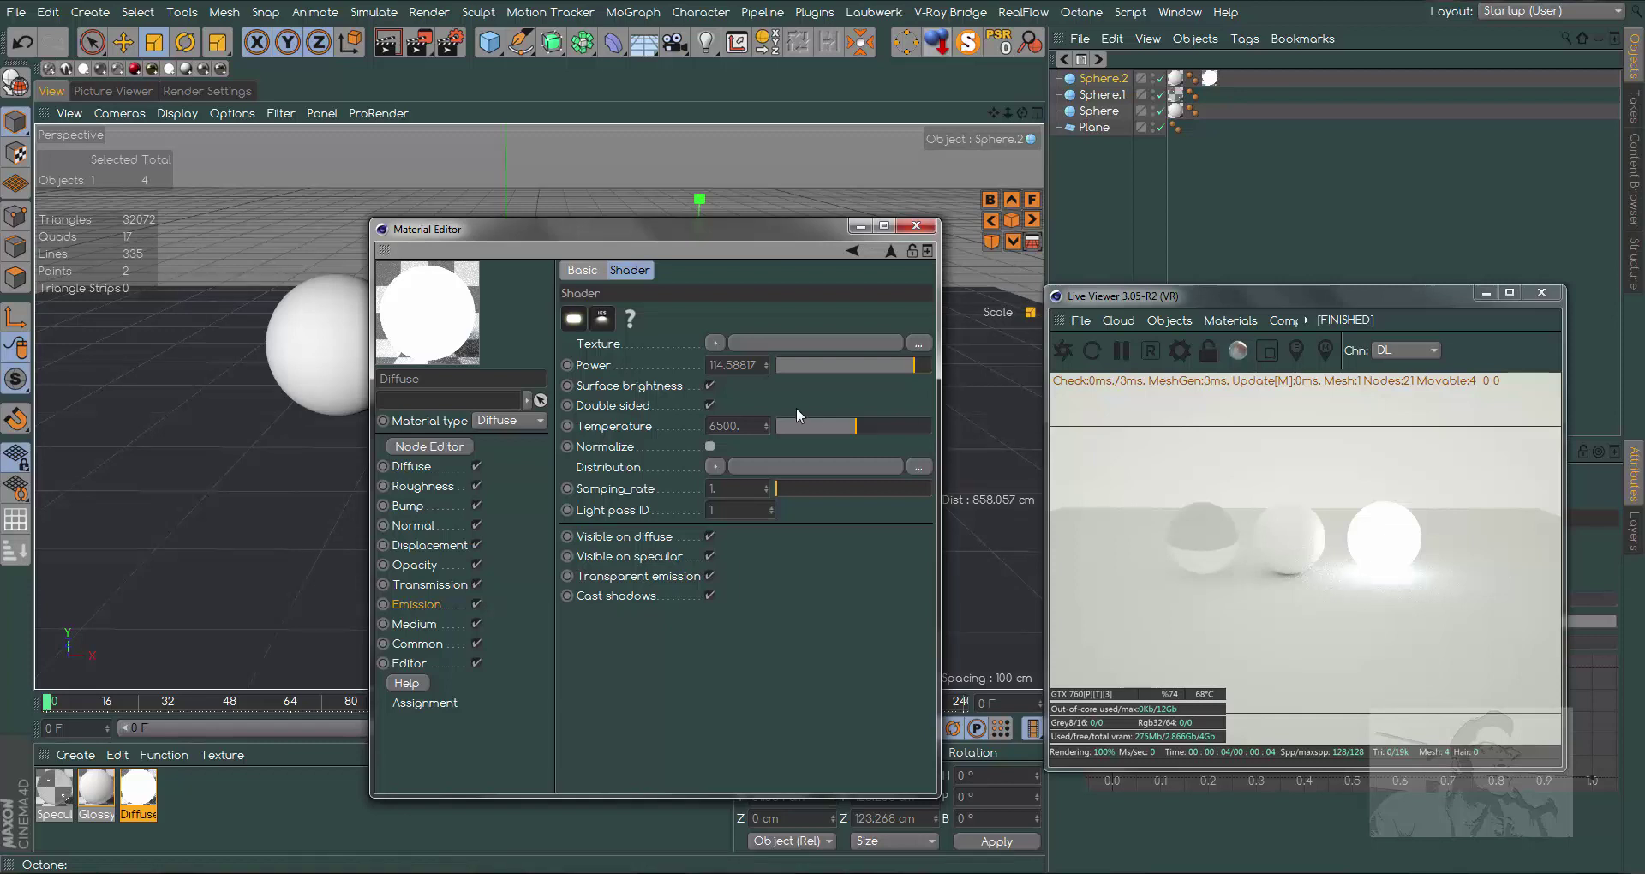
- Toggle Blackbody Normalize and try emission temperatures around 1592 to 1656
{"action": "left_click", "coordinate": [710, 446]}
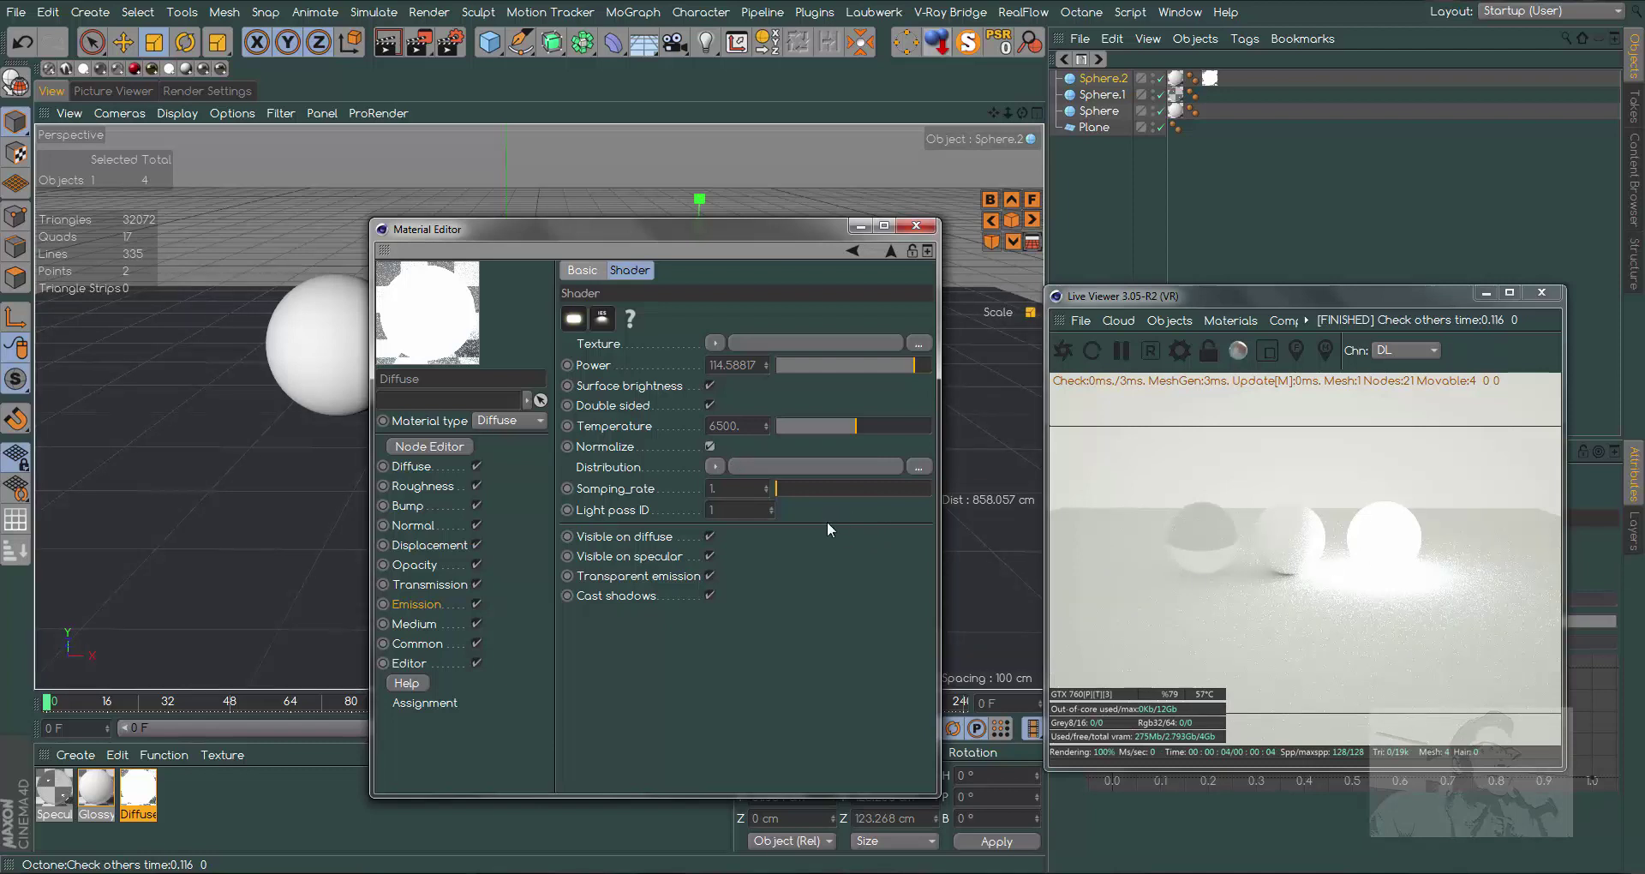
{"action": "left_click", "coordinate": [710, 446]}
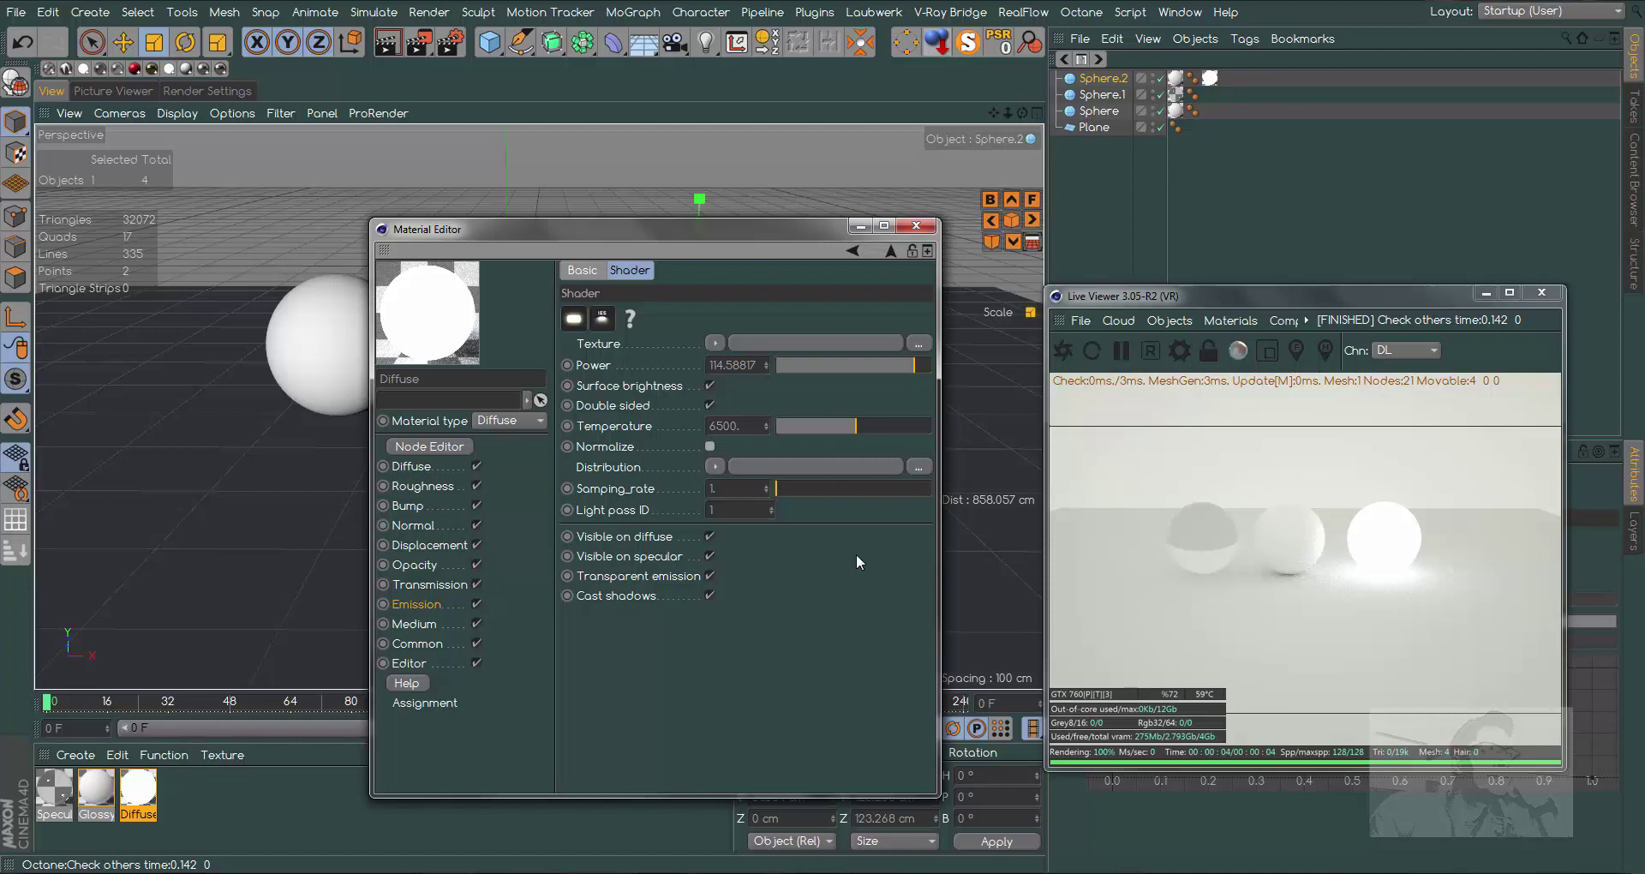
{"action": "left_click_drag", "start_coordinate": [792, 228], "coordinate": [869, 171]}
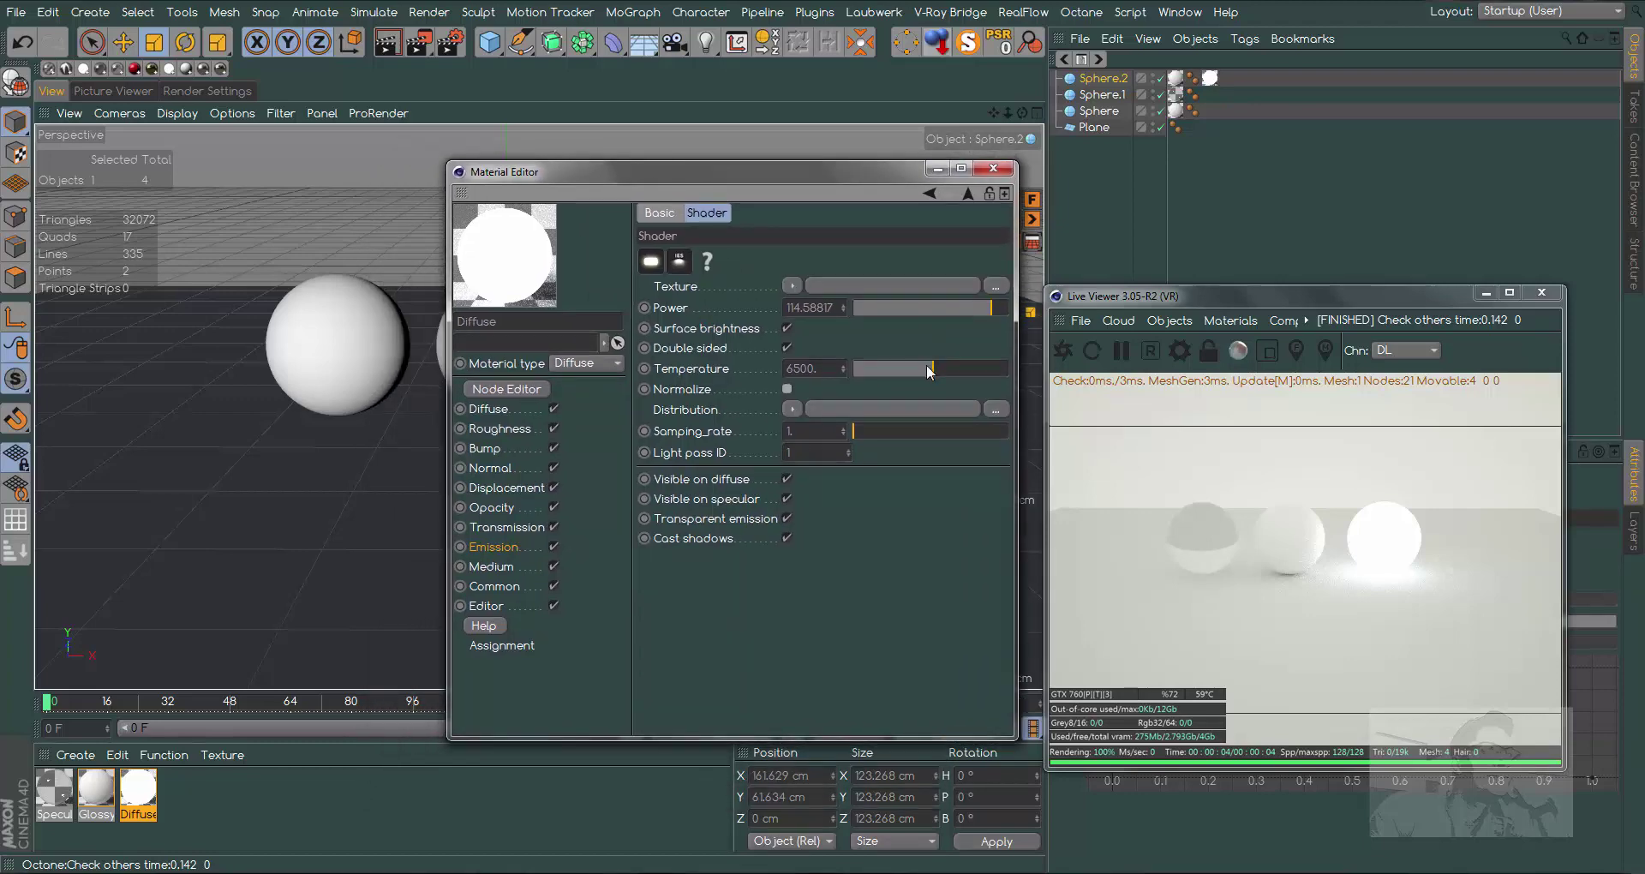
{"action": "left_click_drag", "start_coordinate": [926, 364], "coordinate": [867, 365]}
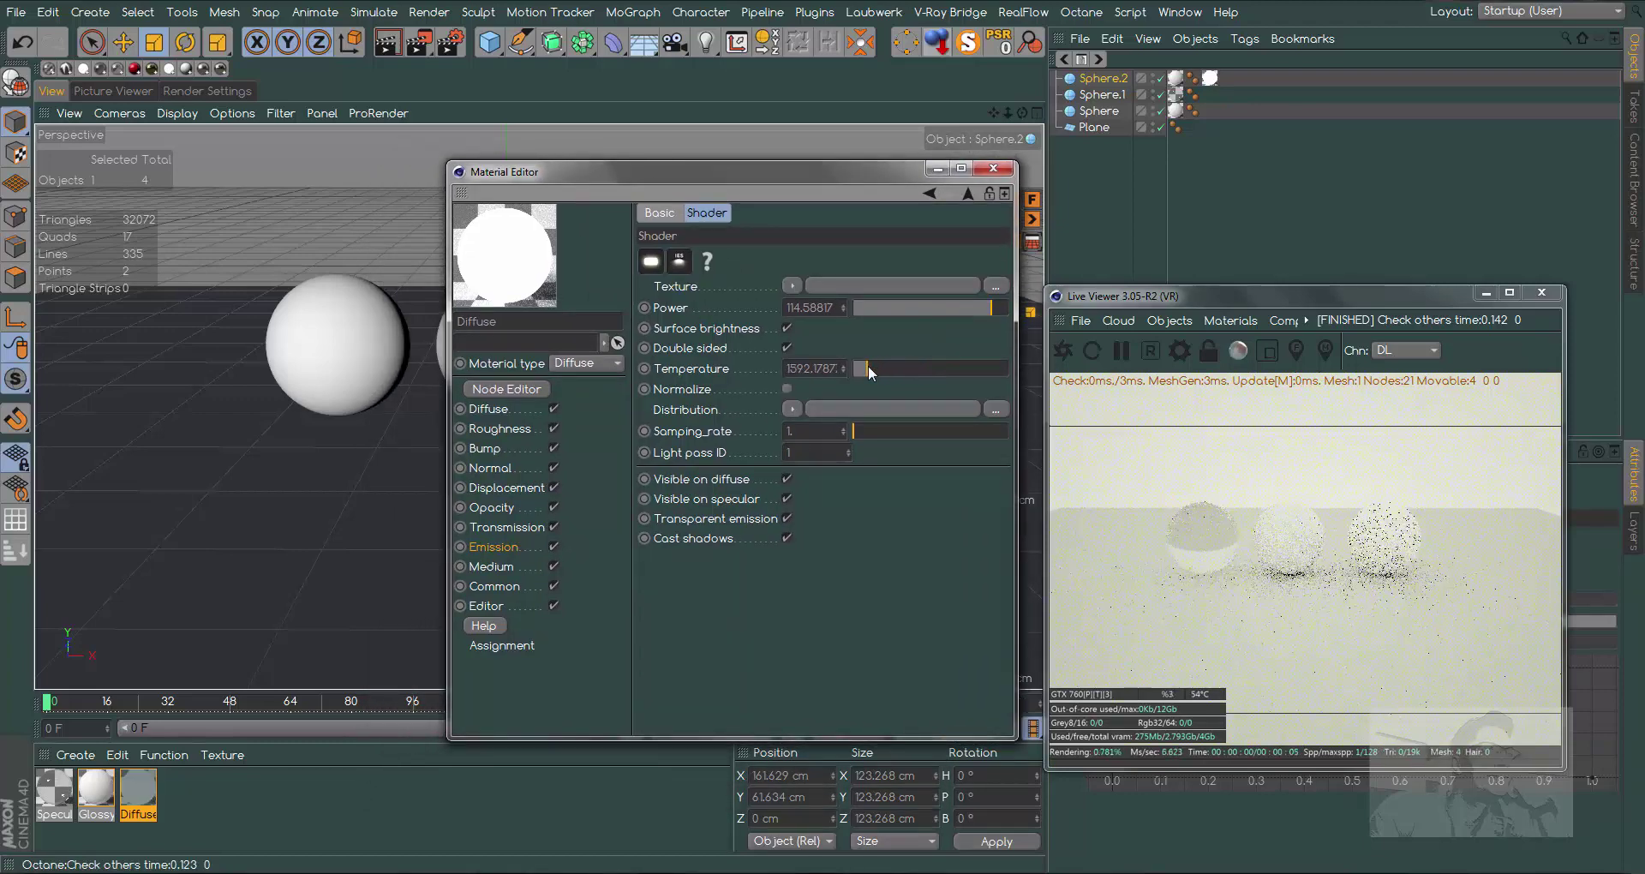
{"action": "left_click_drag", "start_coordinate": [867, 365], "coordinate": [989, 374]}
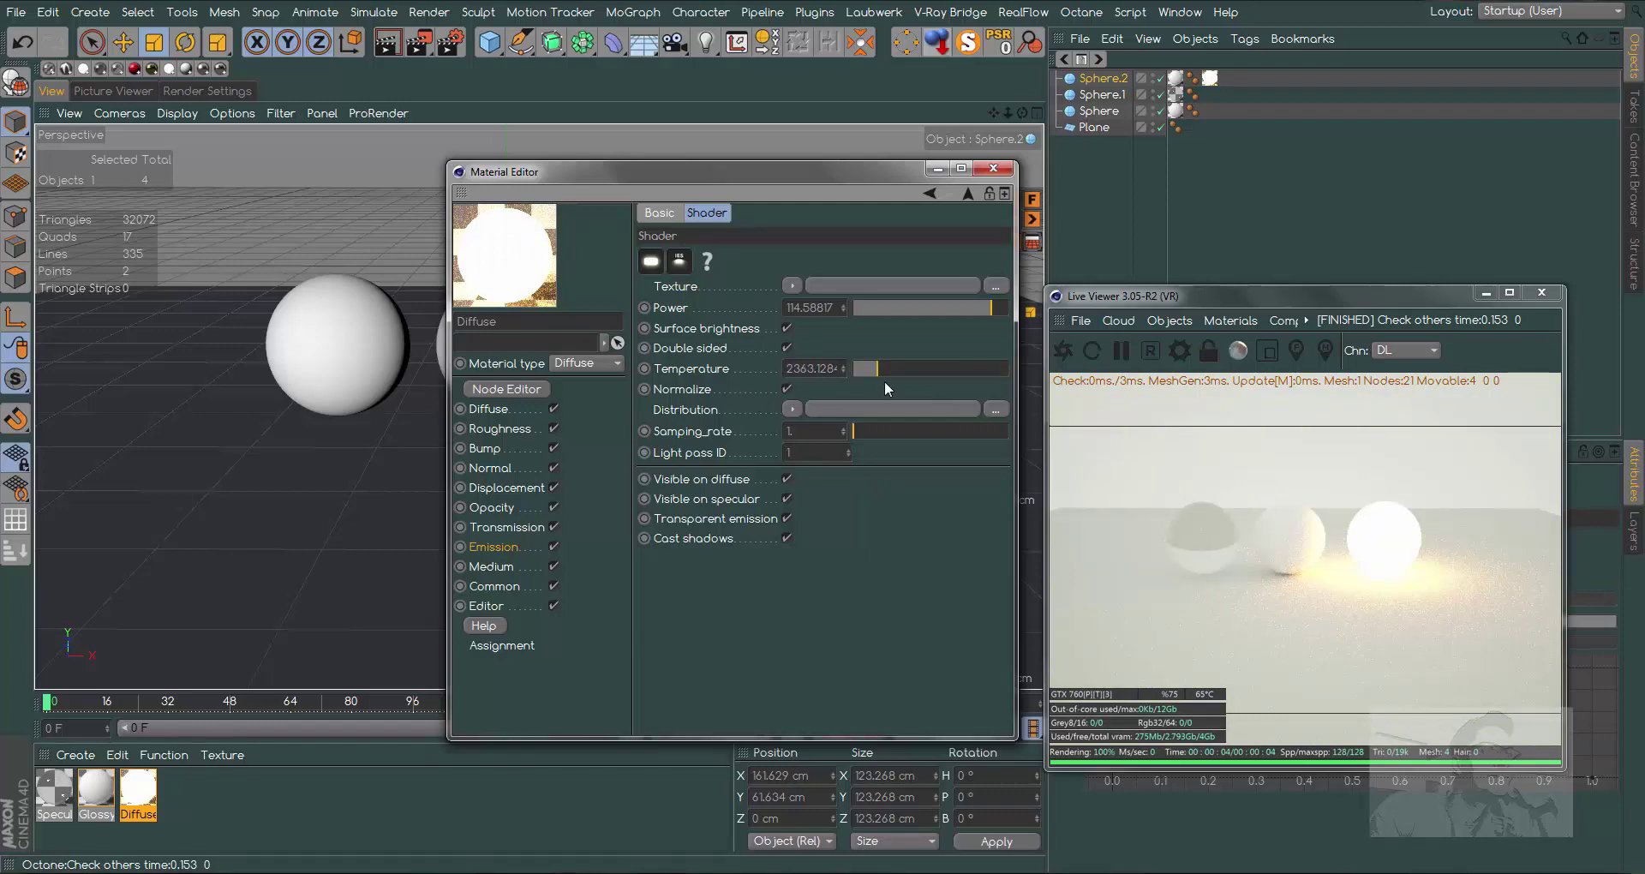
- Turn Normalize back on and settle the Blackbody temperature at a warm 1849.162
{"action": "mouse_move", "coordinate": [881, 367]}
{"action": "left_mouse_down"}
{"action": "mouse_move", "coordinate": [853, 367]}
{"action": "mouse_move", "coordinate": [888, 367]}
{"action": "mouse_move", "coordinate": [874, 367]}
{"action": "left_mouse_up"}
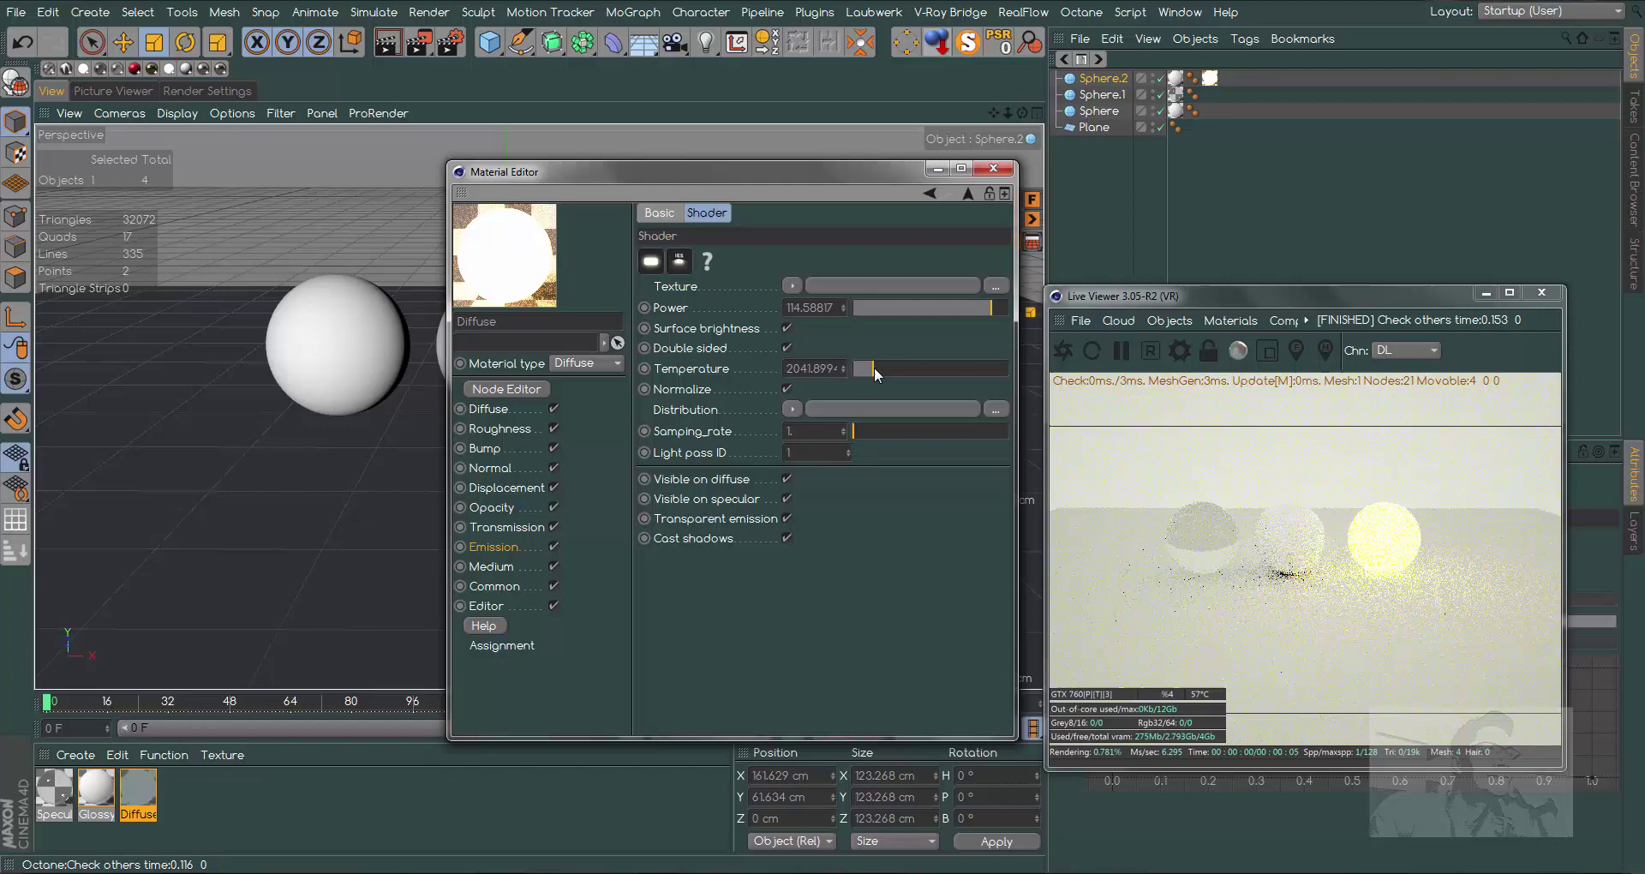
{"action": "left_click", "coordinate": [788, 389]}
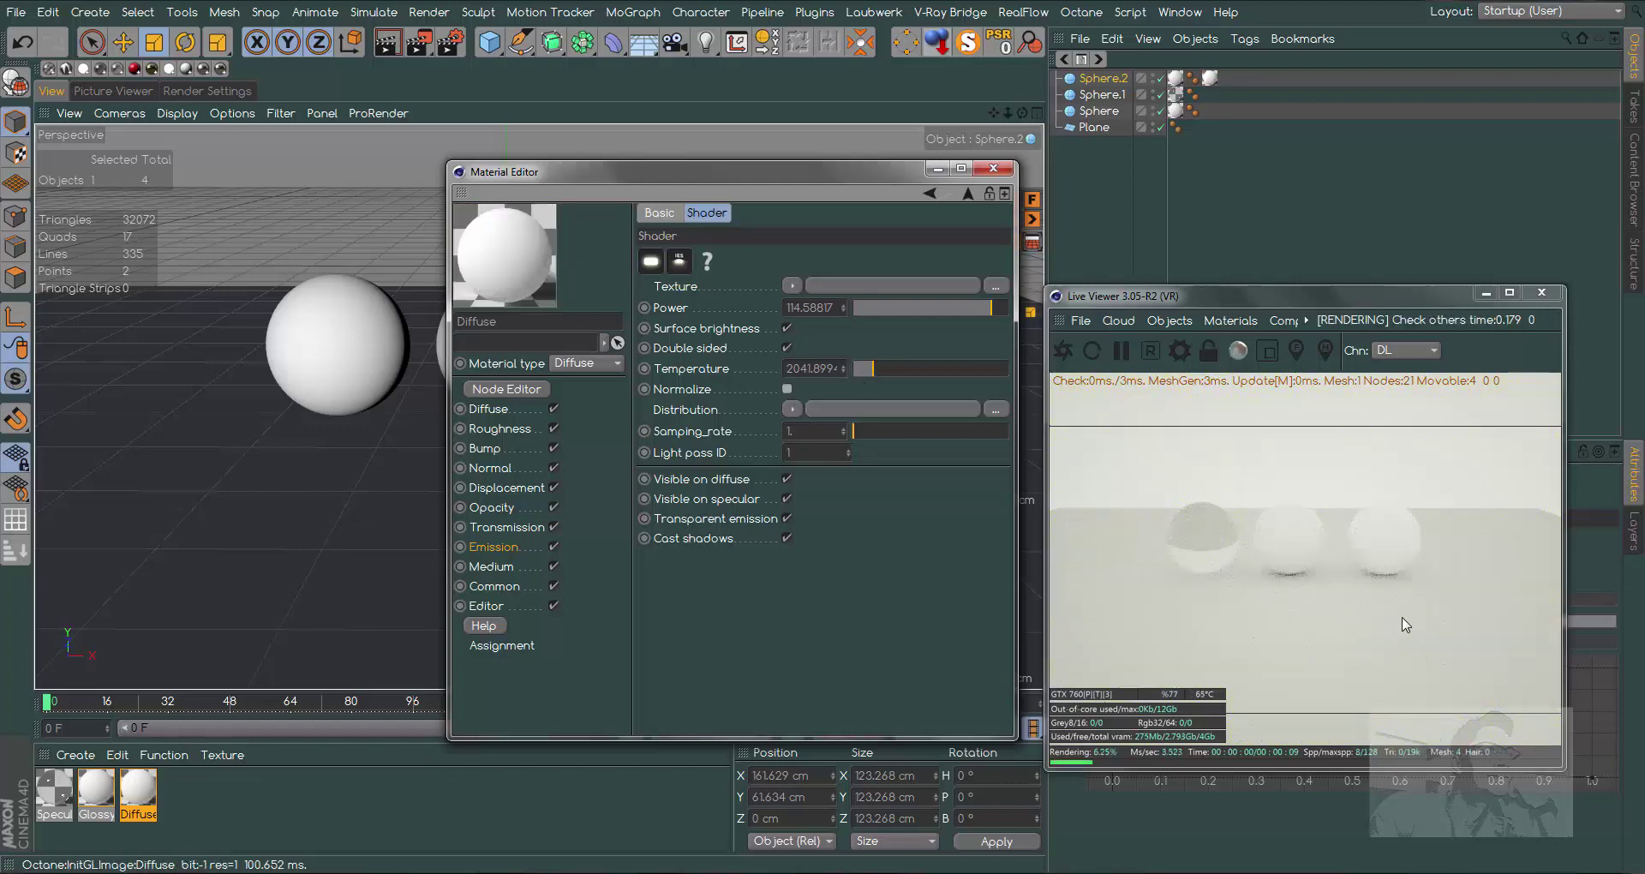
{"action": "left_click_drag", "start_coordinate": [918, 368], "coordinate": [1009, 368]}
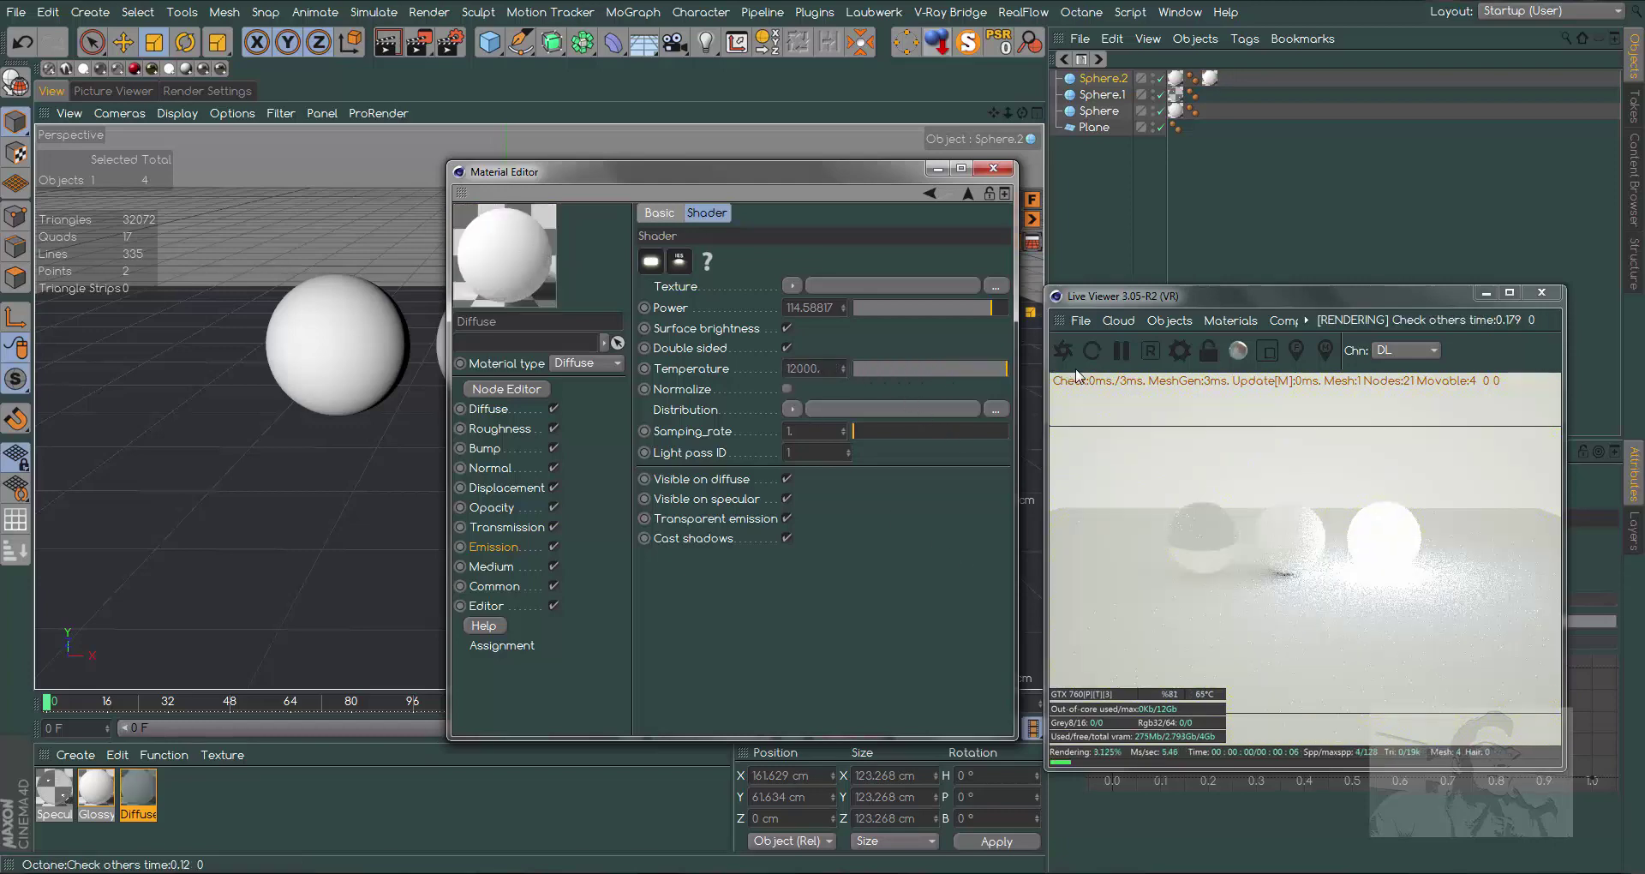
{"action": "left_click", "coordinate": [788, 388]}
{"action": "left_click_drag", "start_coordinate": [994, 368], "coordinate": [866, 369]}
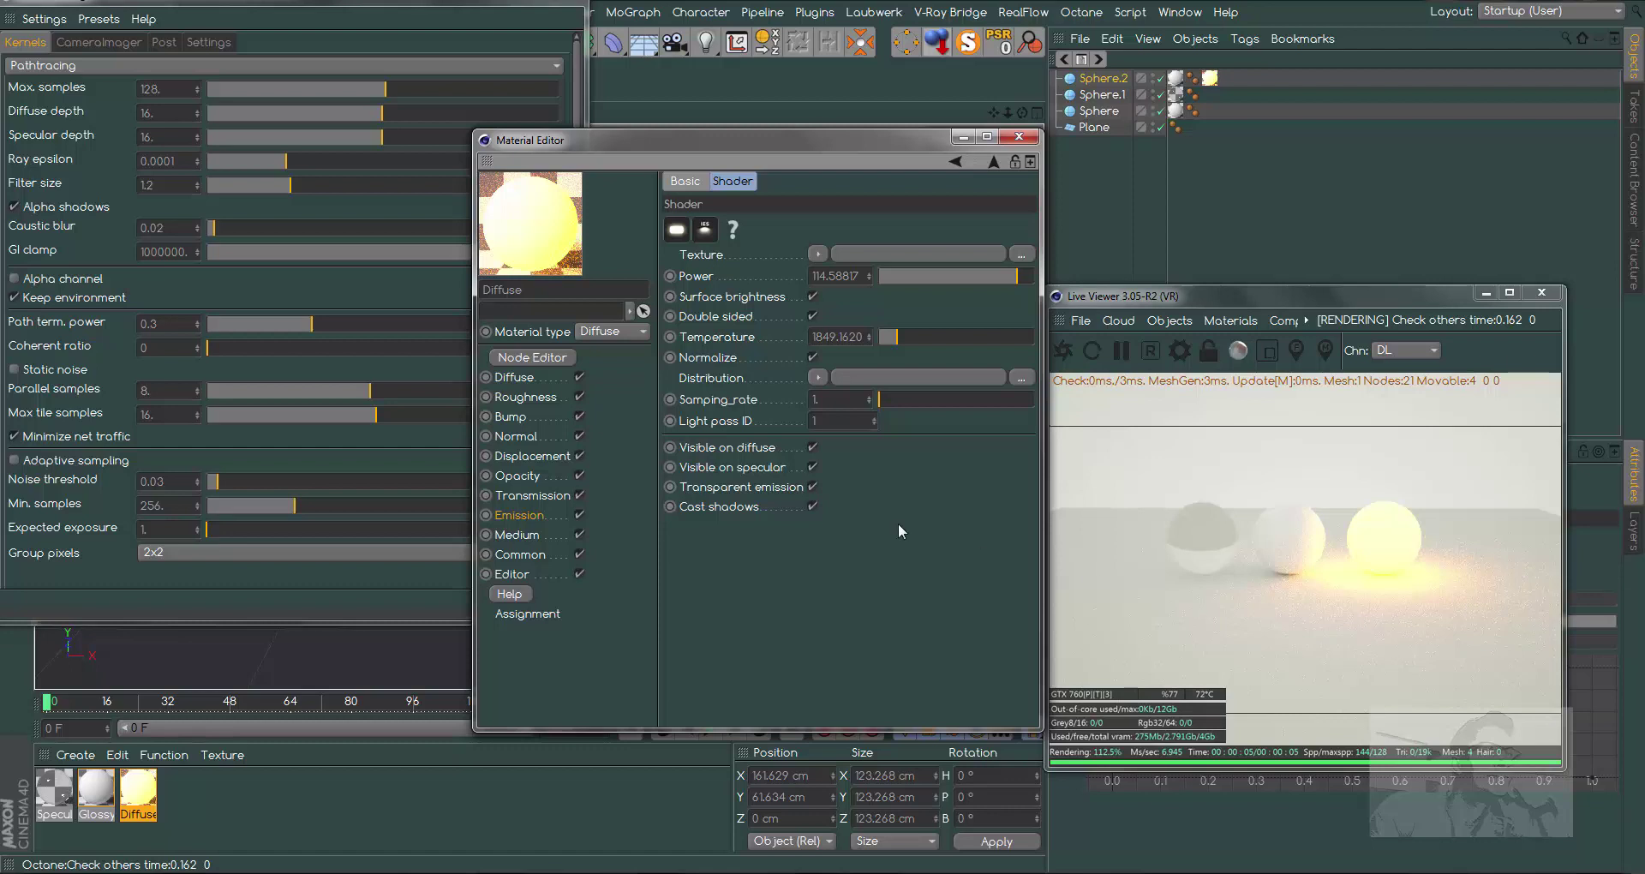
- Clear the Blackbody Emission texture from the Diffuse material's Emission channel
{"action": "left_click_drag", "start_coordinate": [670, 137], "coordinate": [674, 195]}
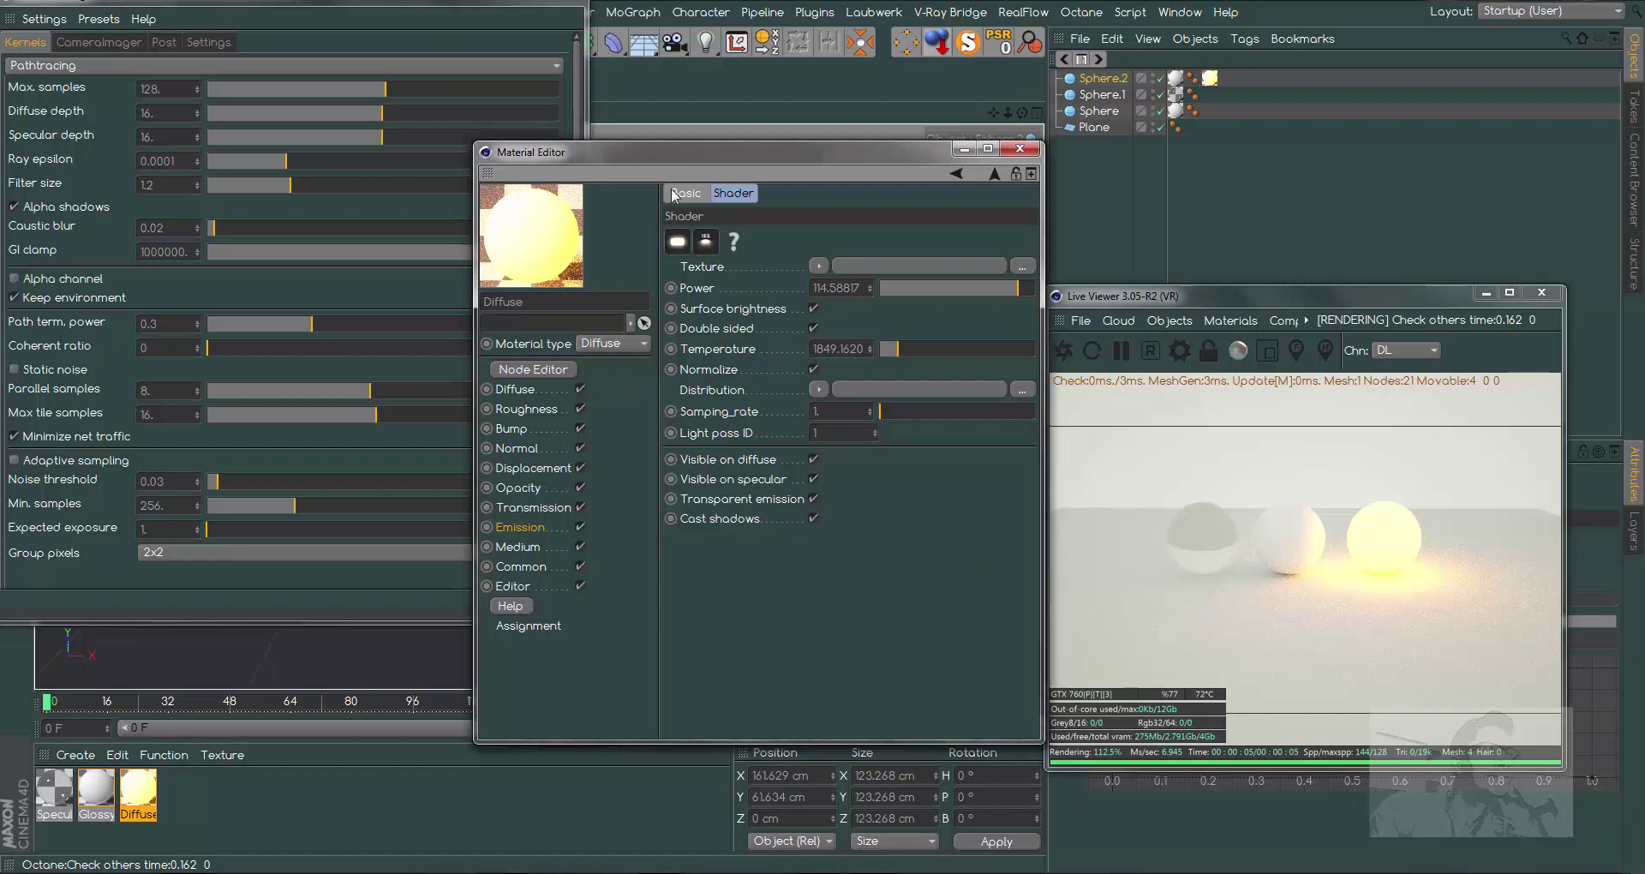
{"action": "left_click", "coordinate": [577, 146]}
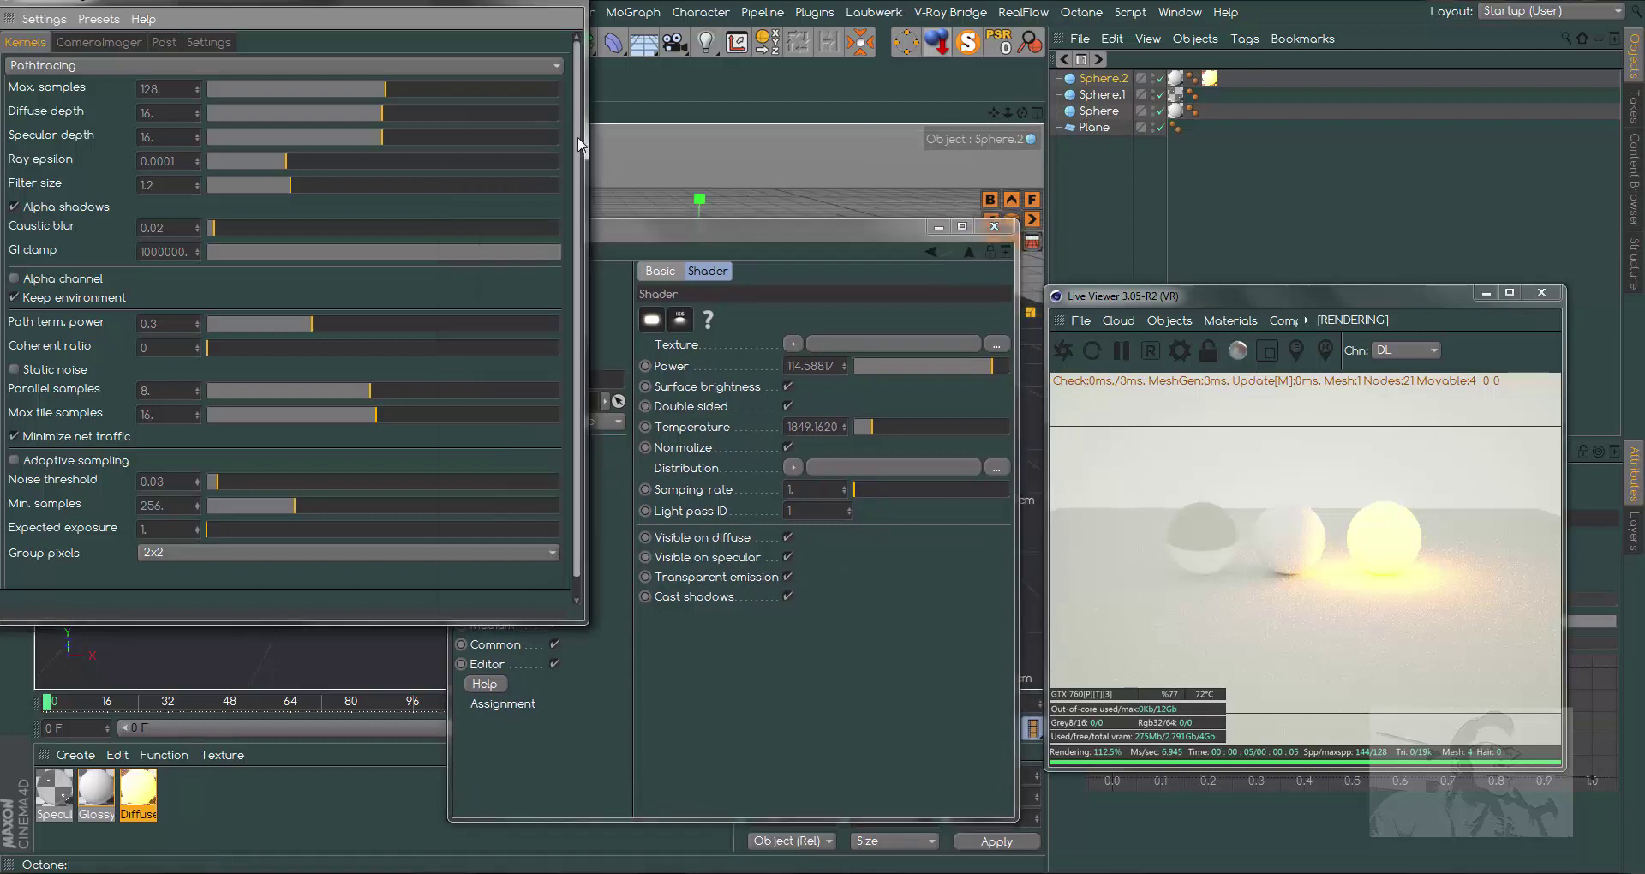
{"action": "left_click_drag", "start_coordinate": [841, 237], "coordinate": [864, 188]}
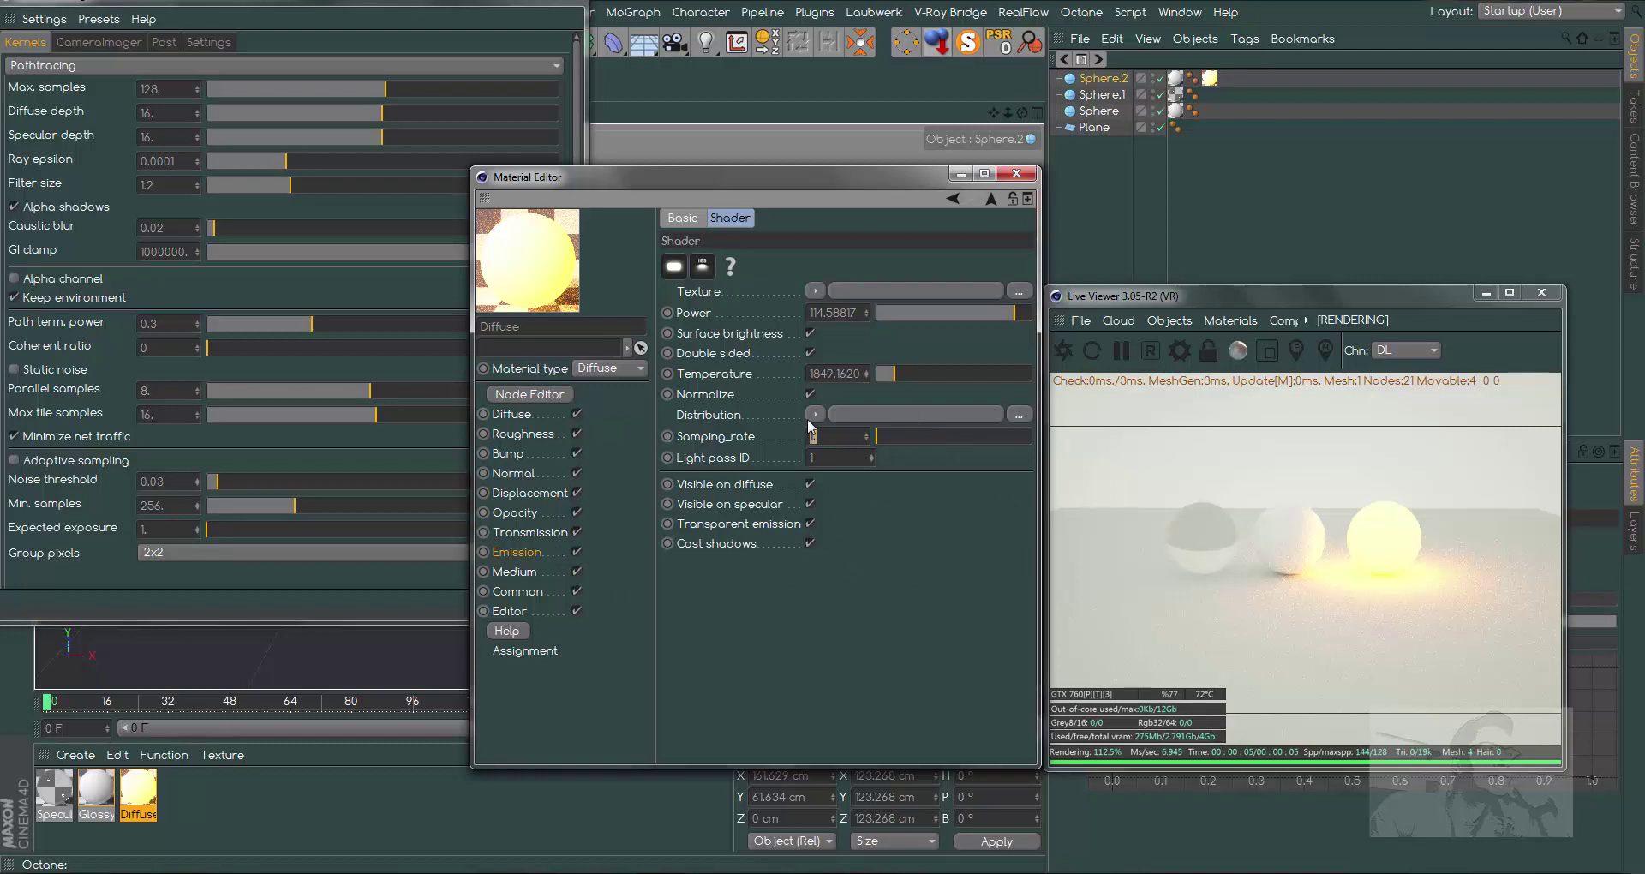
{"action": "left_click", "coordinate": [529, 551]}
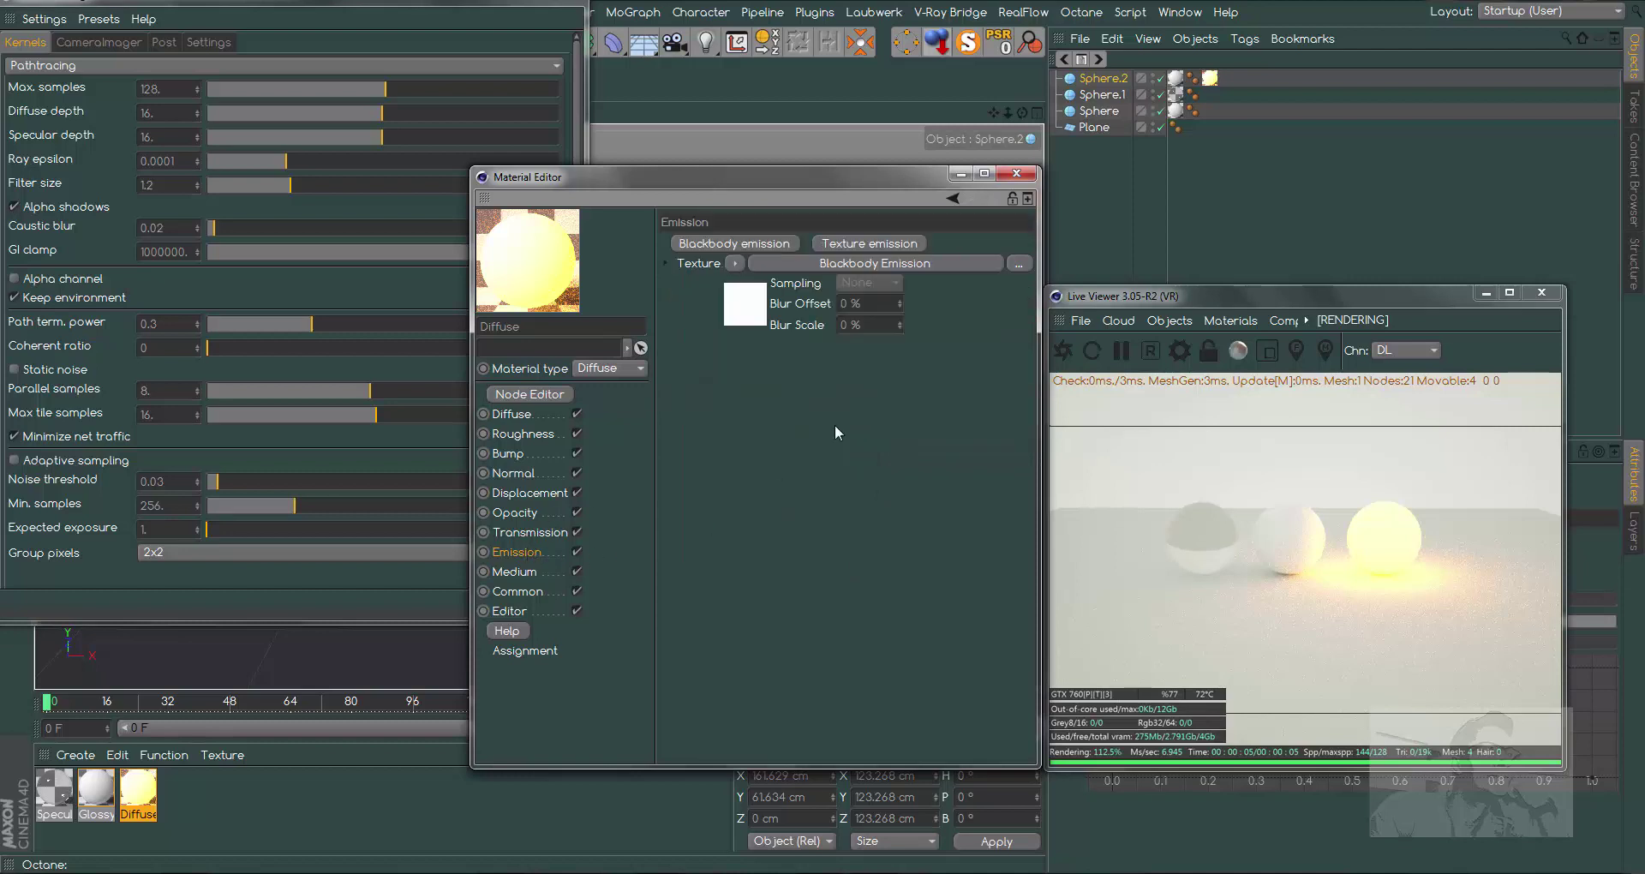
{"action": "left_click", "coordinate": [735, 263]}
{"action": "left_click", "coordinate": [751, 231]}
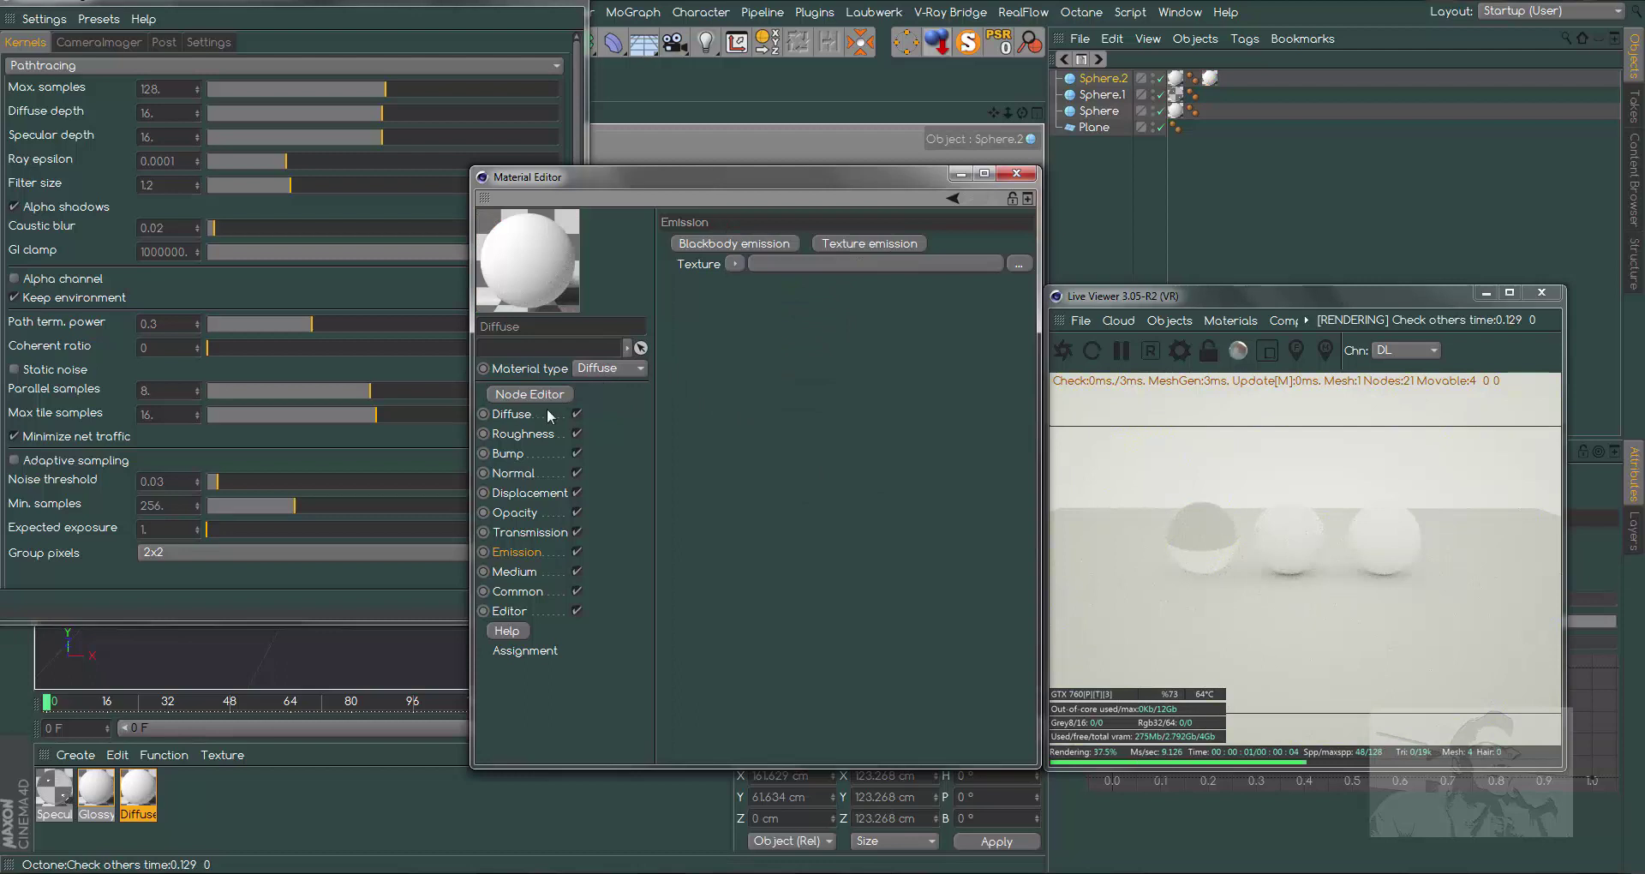
{"action": "left_click_drag", "start_coordinate": [795, 178], "coordinate": [832, 125]}
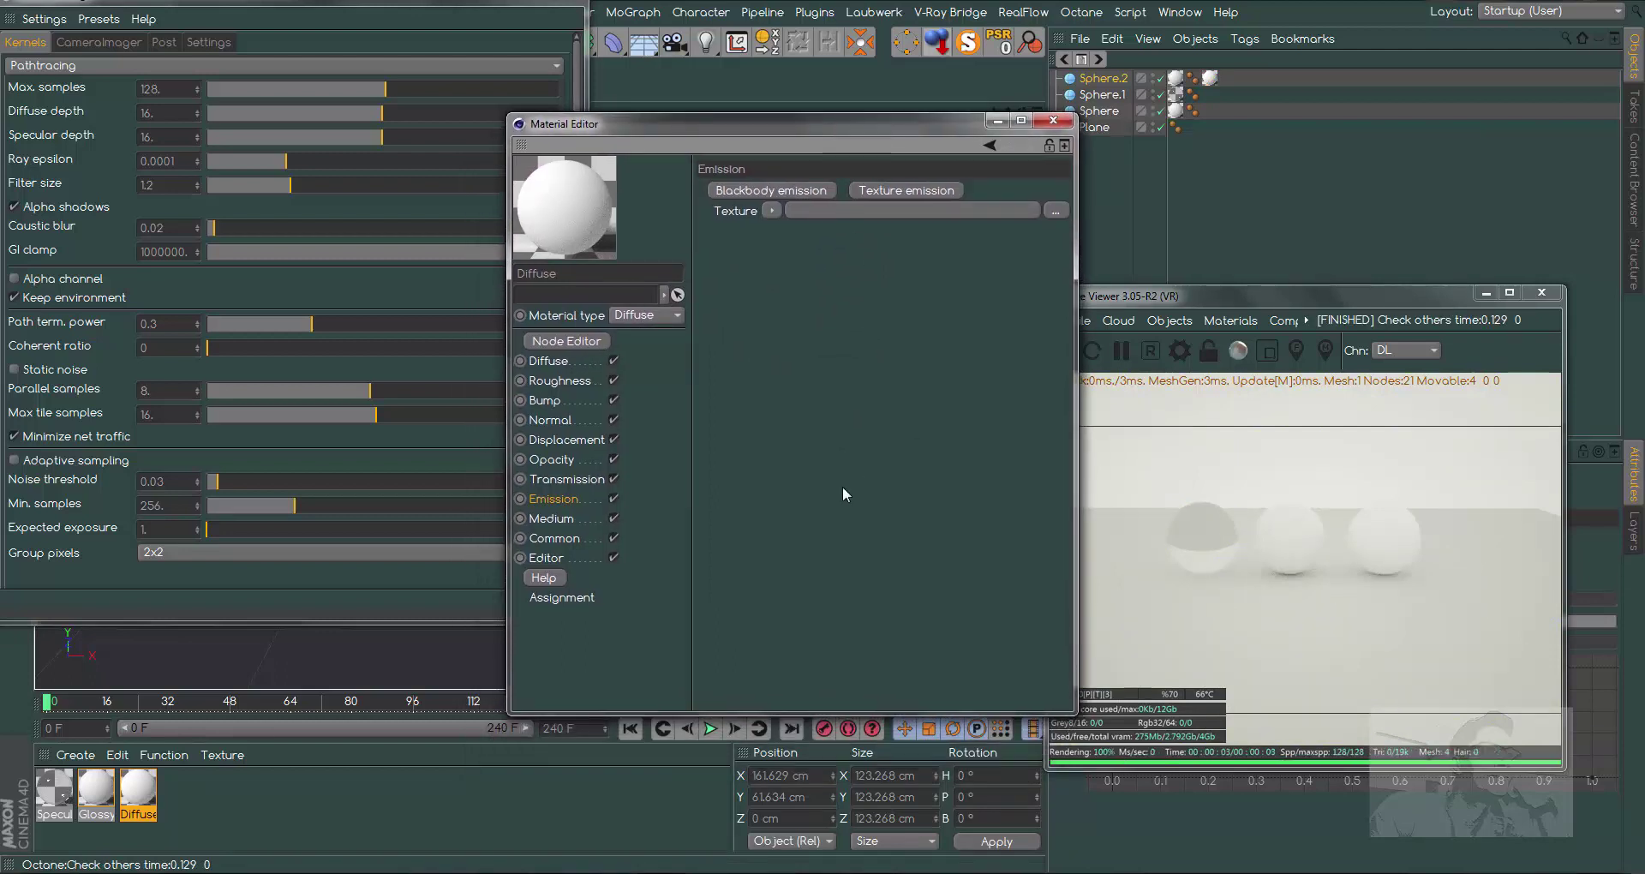
- Browse the material's Medium, Common, Editor and Transmission channels, keeping the Default preview size
{"action": "left_click", "coordinate": [567, 520]}
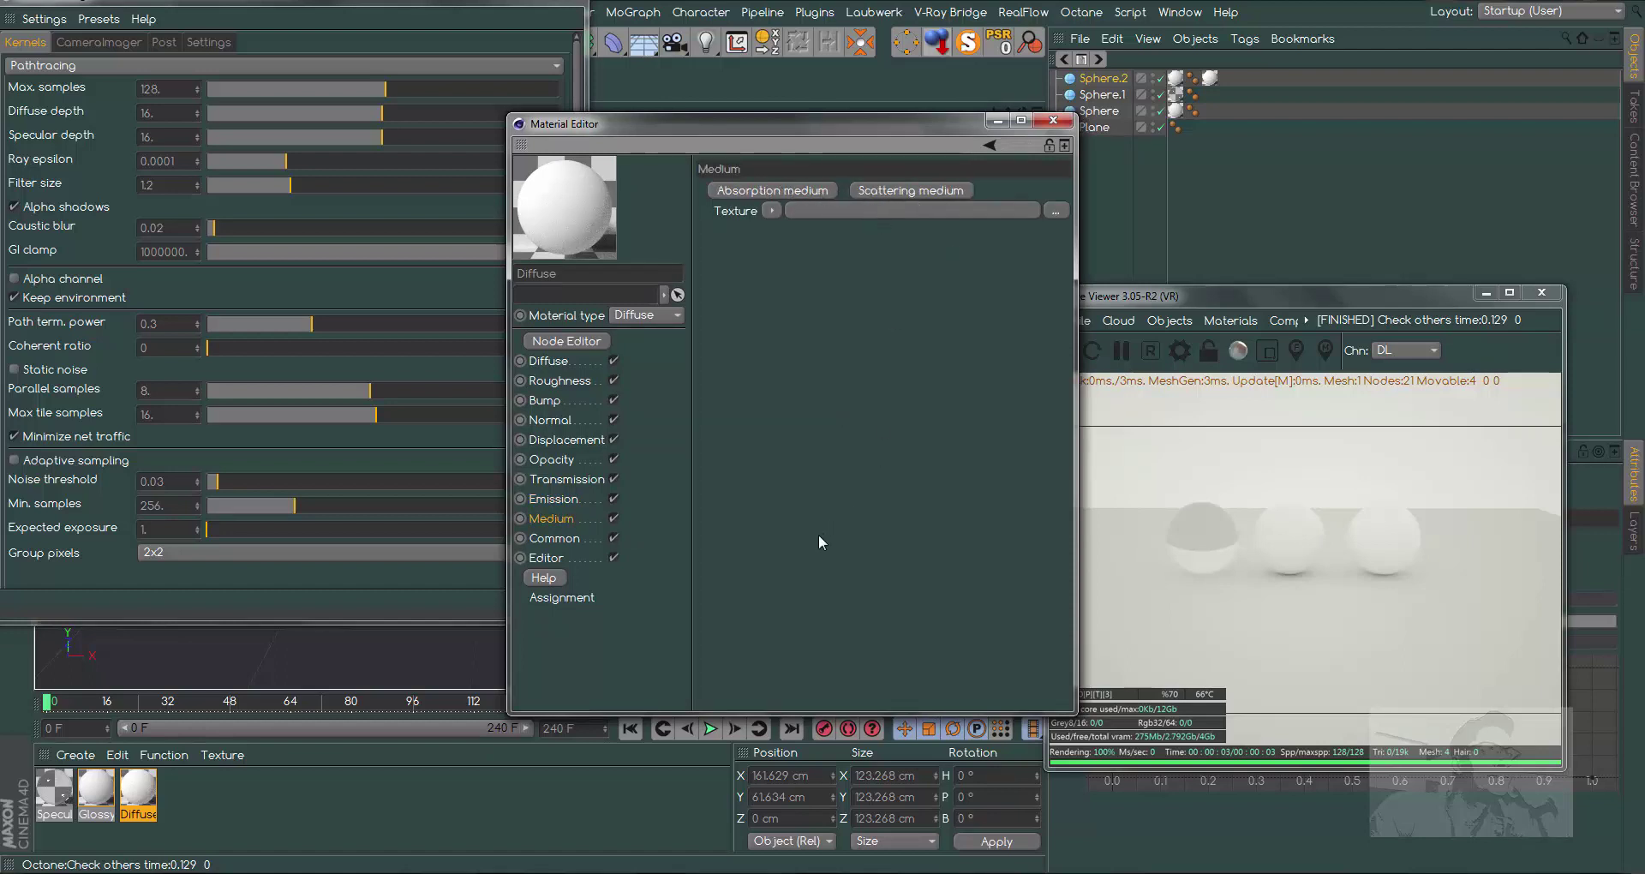
{"action": "left_click", "coordinate": [554, 538]}
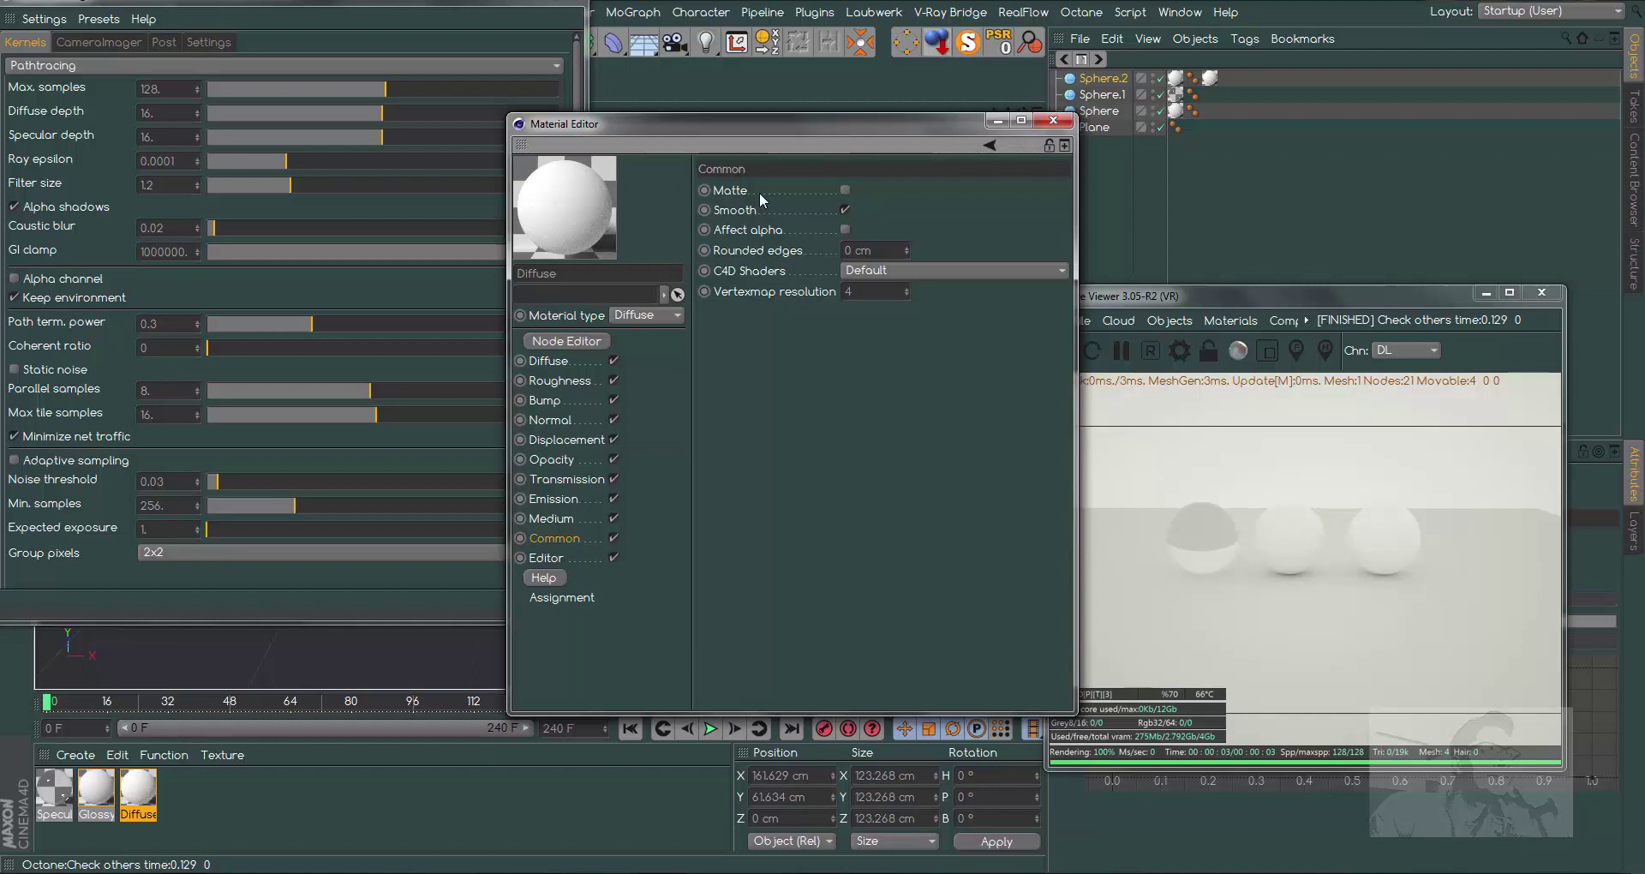
{"action": "left_click", "coordinate": [545, 556]}
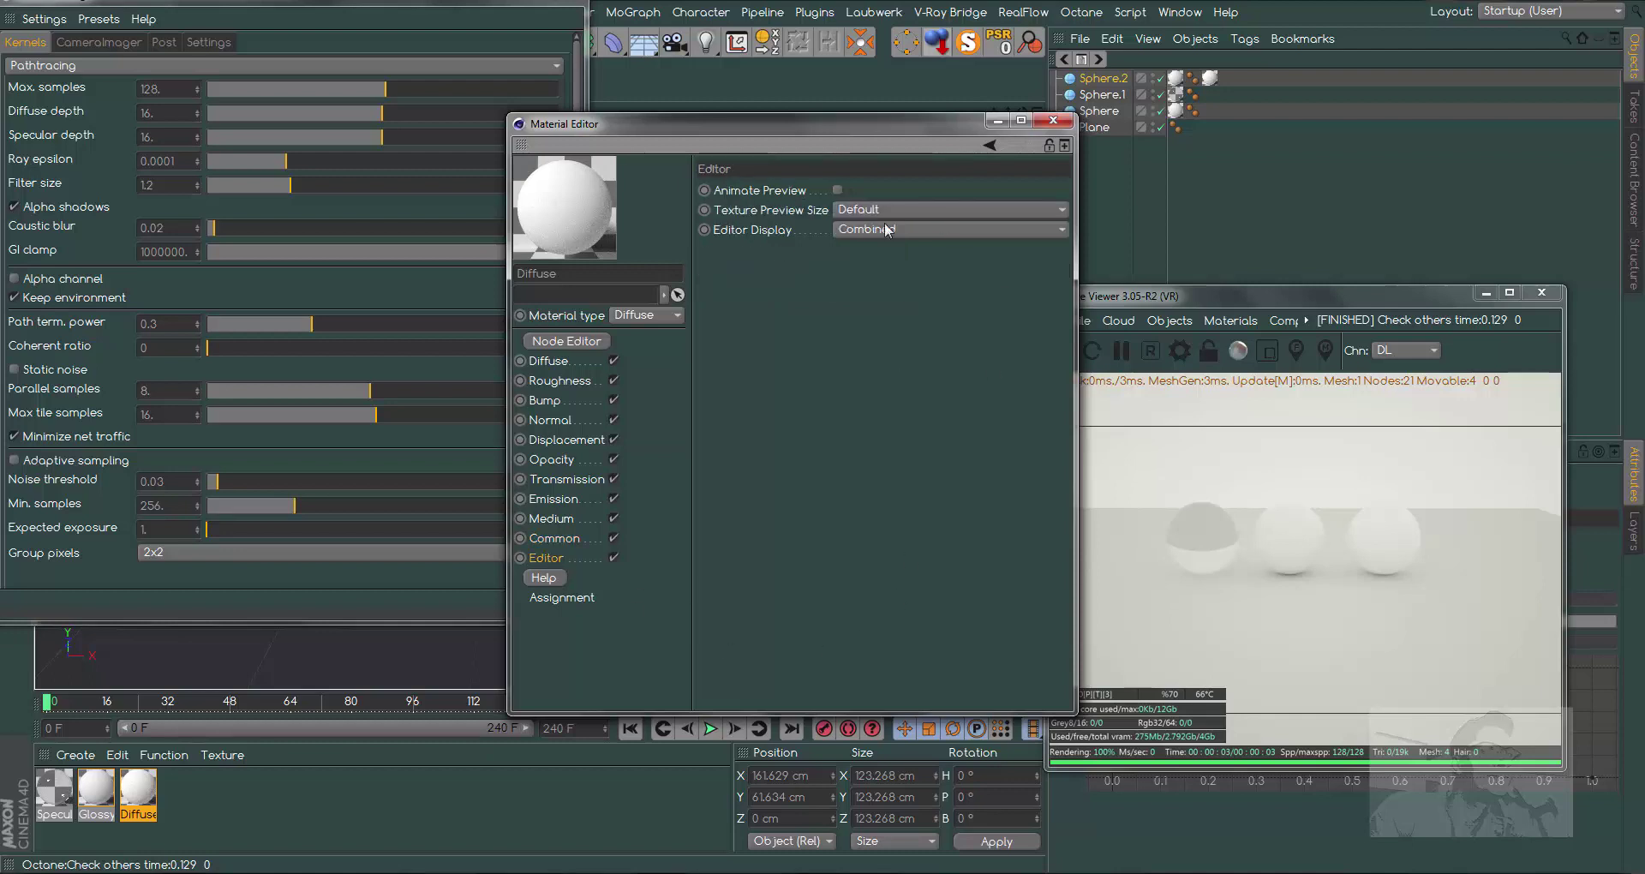
{"action": "left_click", "coordinate": [895, 209]}
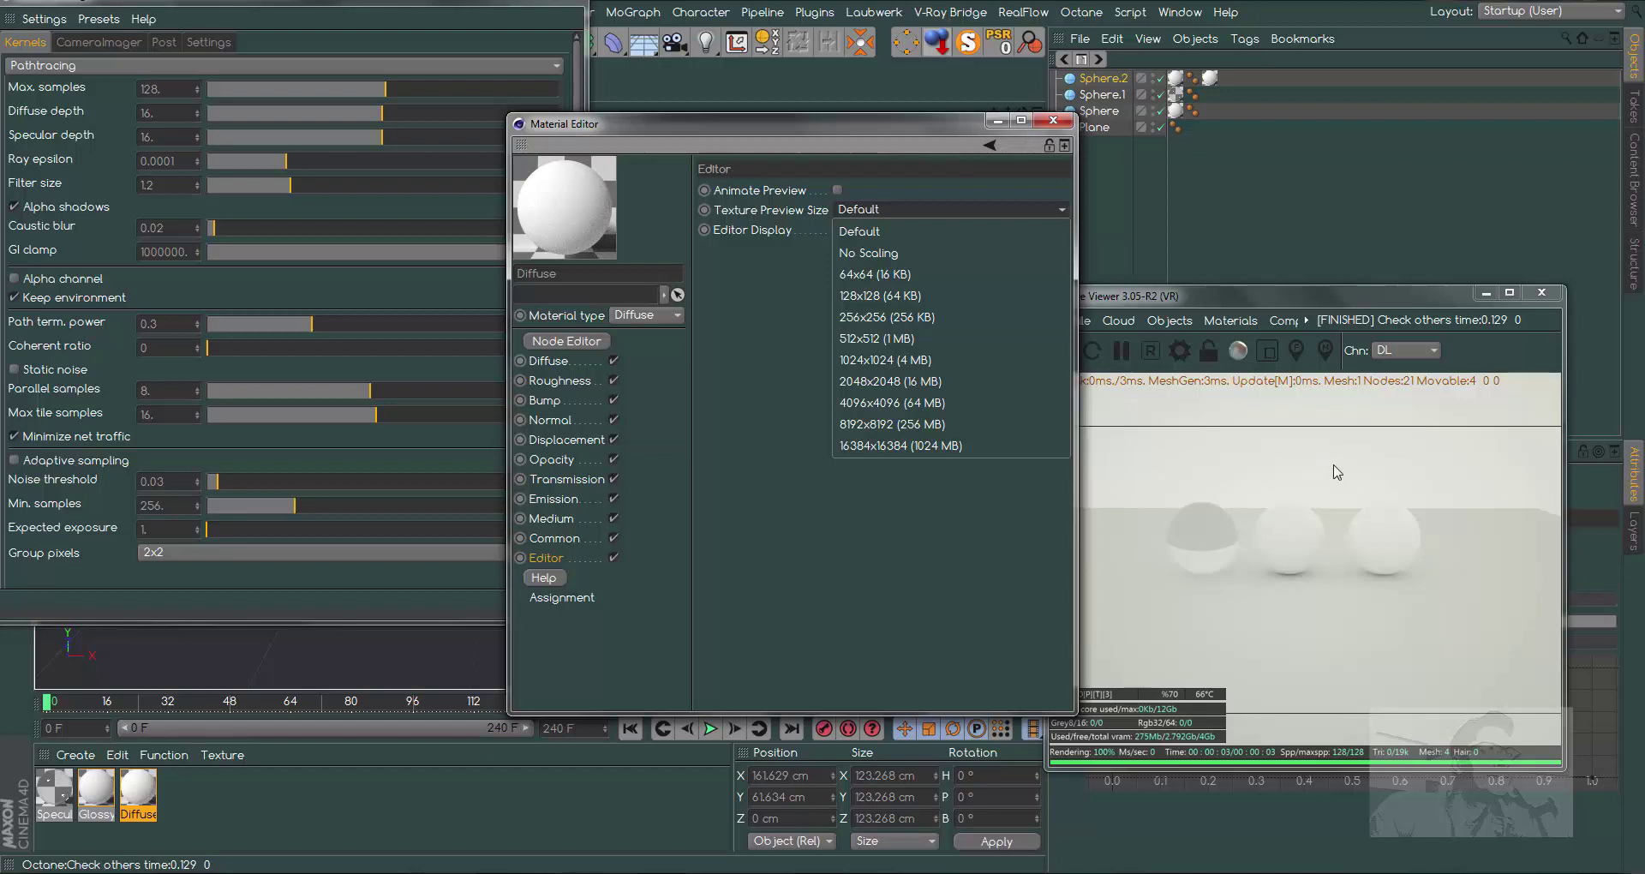
{"action": "left_click", "coordinate": [774, 459]}
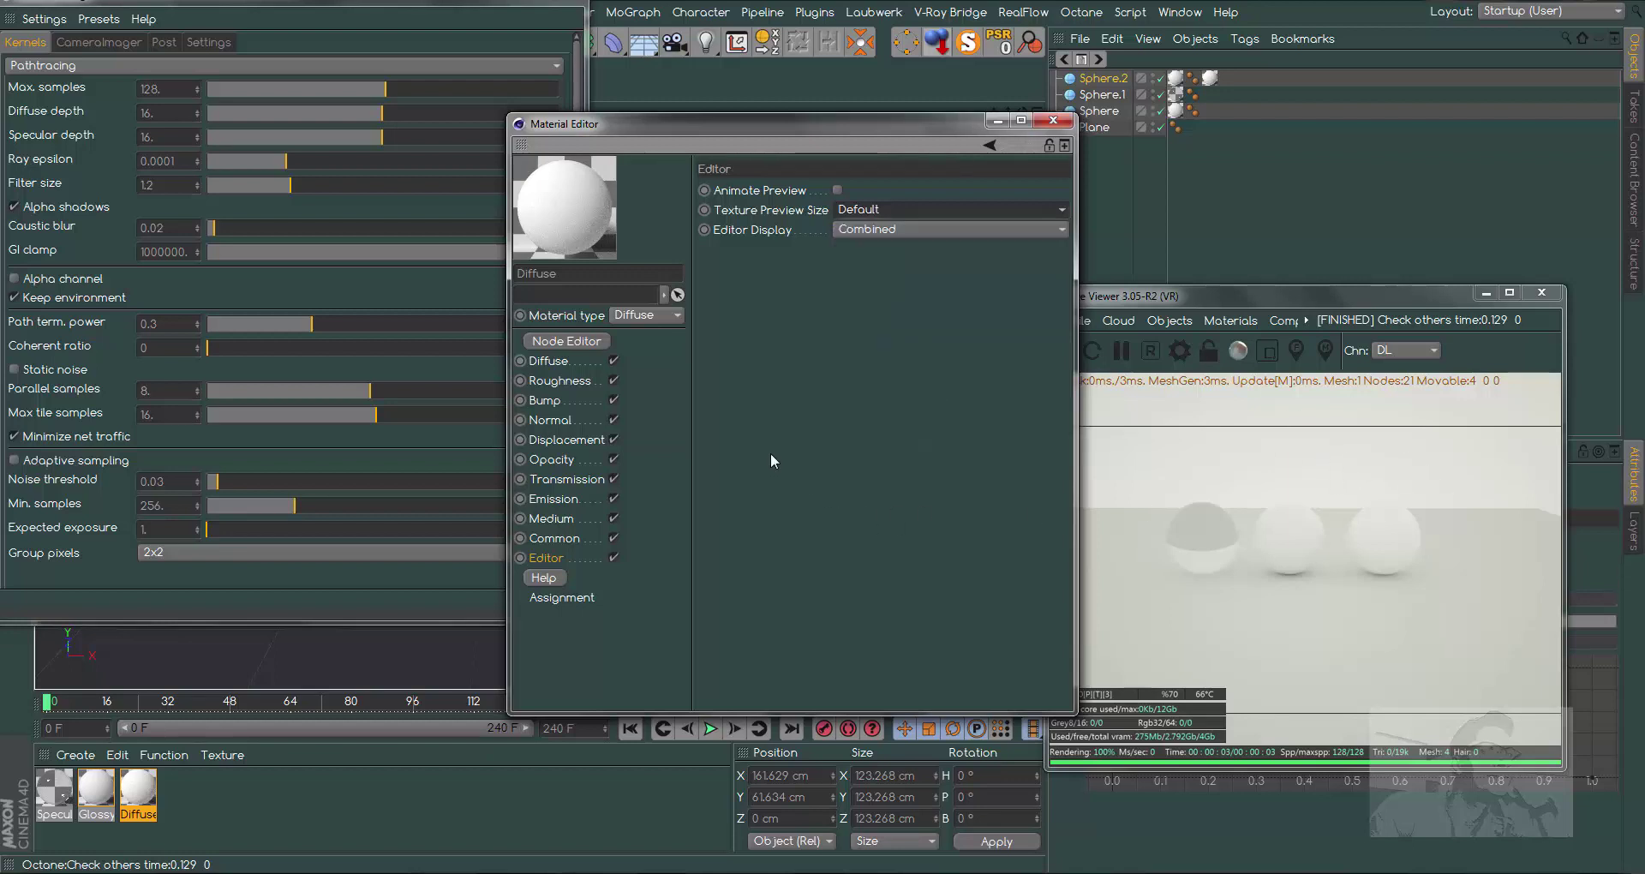
{"action": "left_click", "coordinate": [558, 481]}
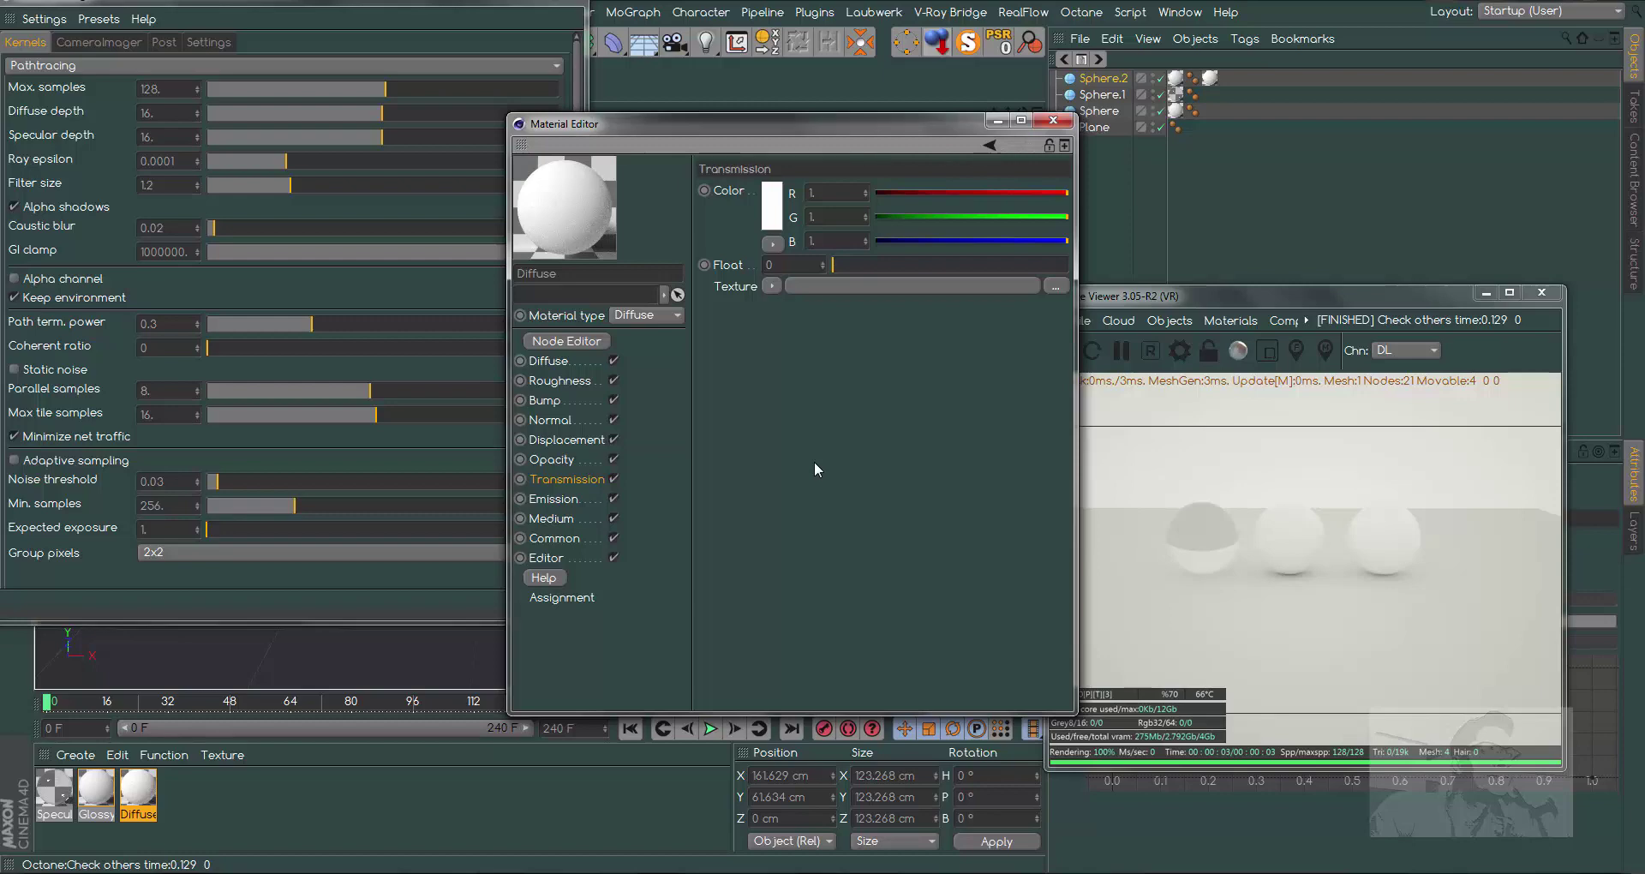
- Set the material's diffuse red to 0 so the sphere turns cyan
{"action": "left_click", "coordinate": [549, 360]}
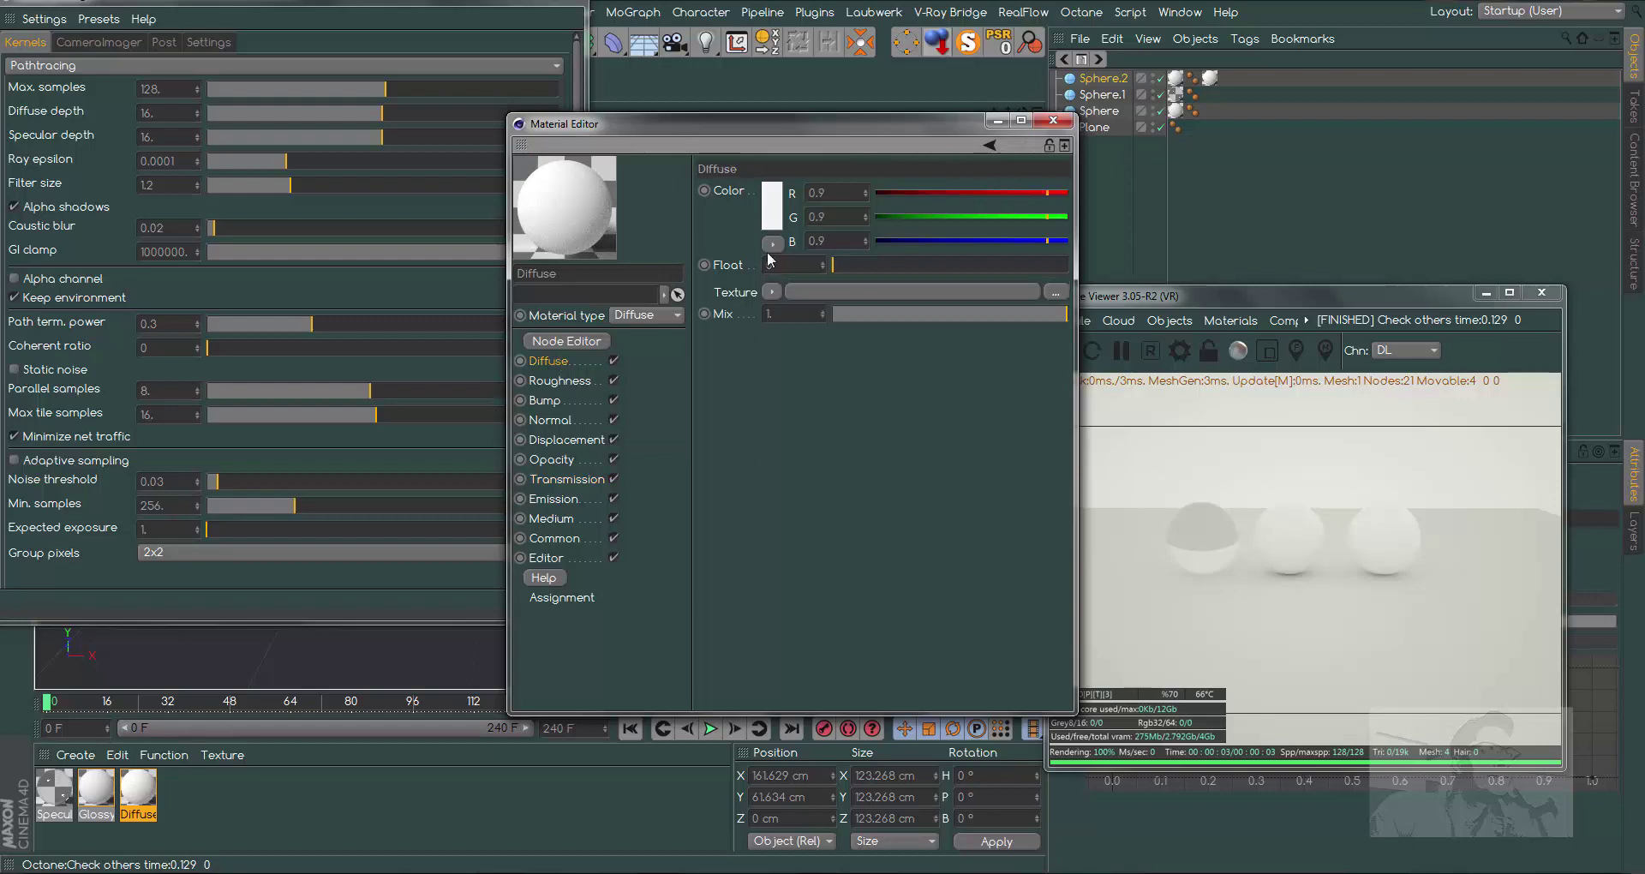
{"action": "left_click_drag", "start_coordinate": [883, 193], "coordinate": [866, 193]}
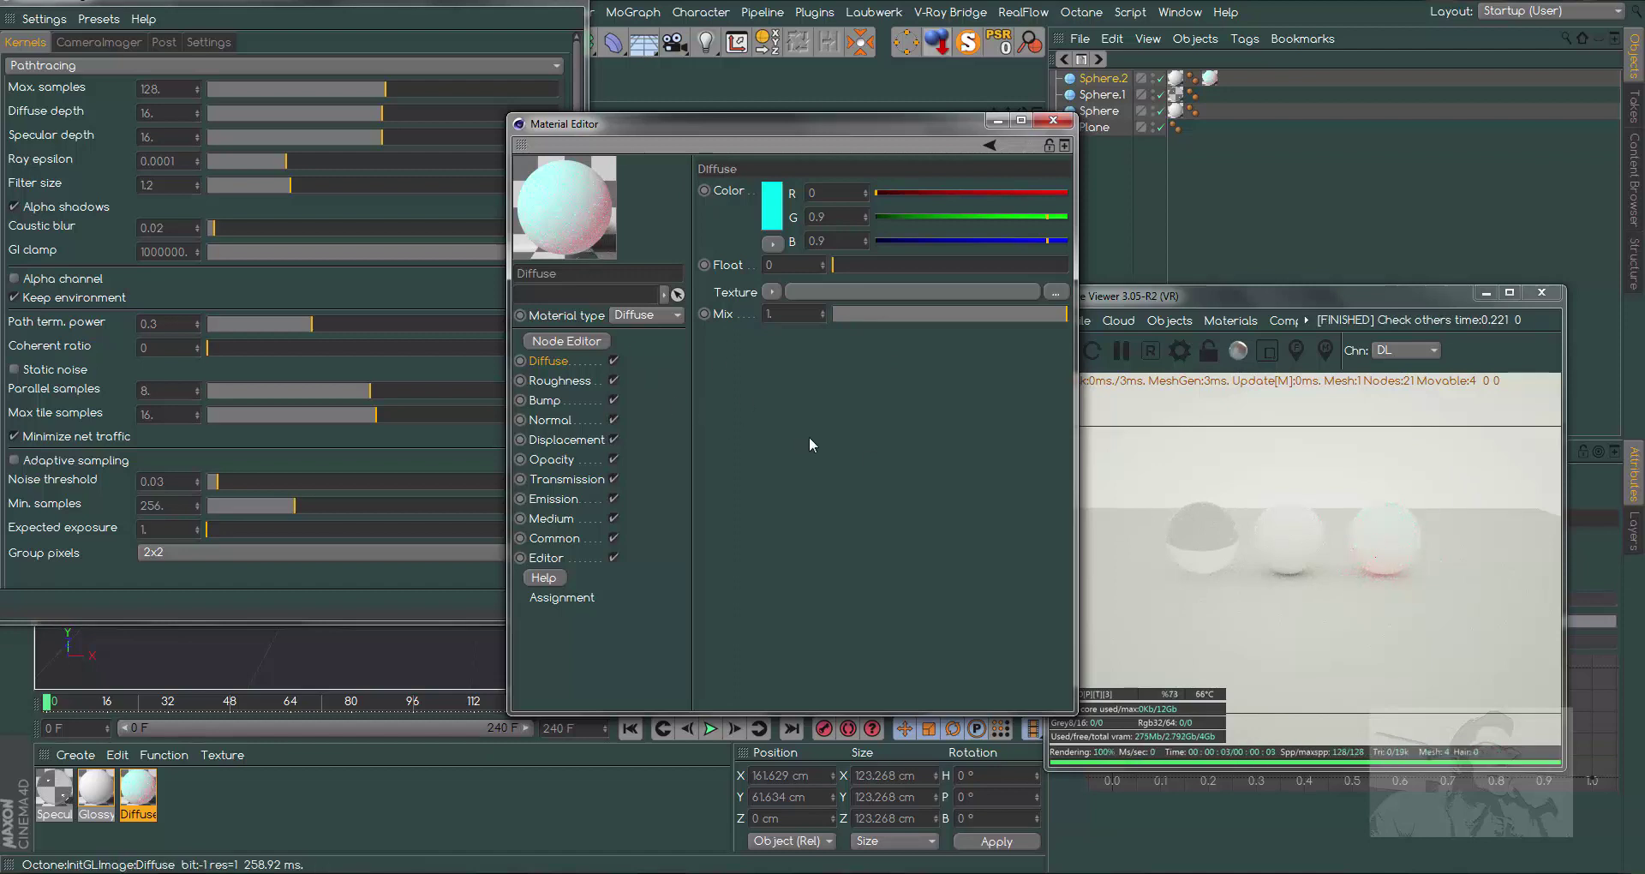
{"action": "mouse_move", "coordinate": [855, 126]}
{"action": "left_mouse_down"}
{"action": "mouse_move", "coordinate": [390, 122]}
{"action": "mouse_move", "coordinate": [777, 201]}
{"action": "mouse_move", "coordinate": [812, 87]}
{"action": "left_mouse_up"}
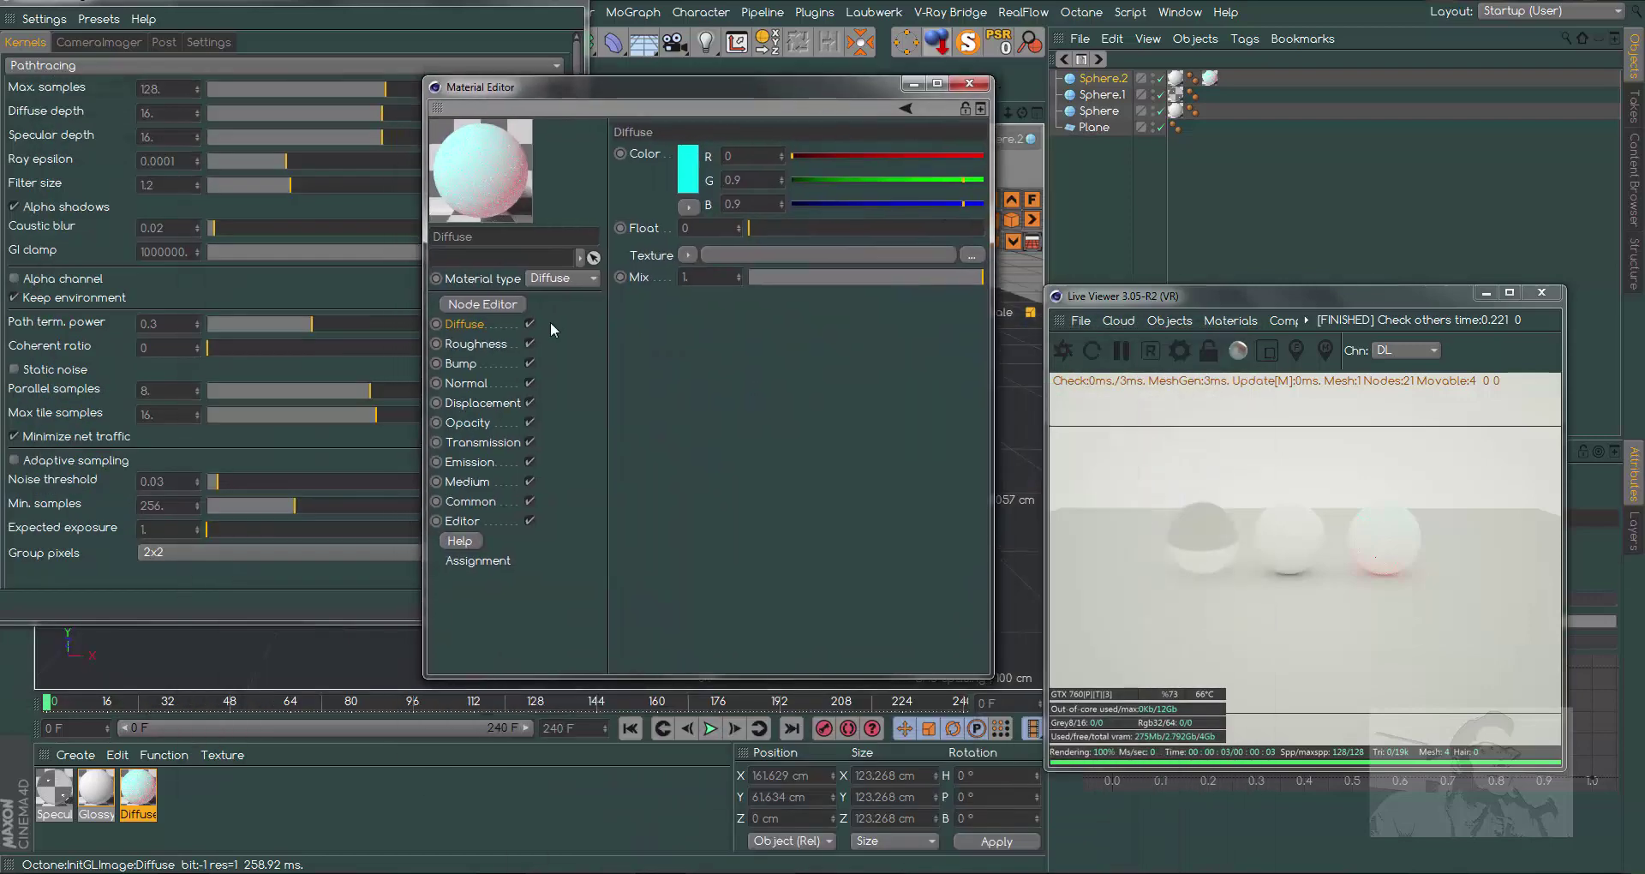
- Set the Transmission colour to magenta (R 1, G 0, B 1)
{"action": "left_click", "coordinate": [487, 463]}
{"action": "left_click", "coordinate": [484, 442]}
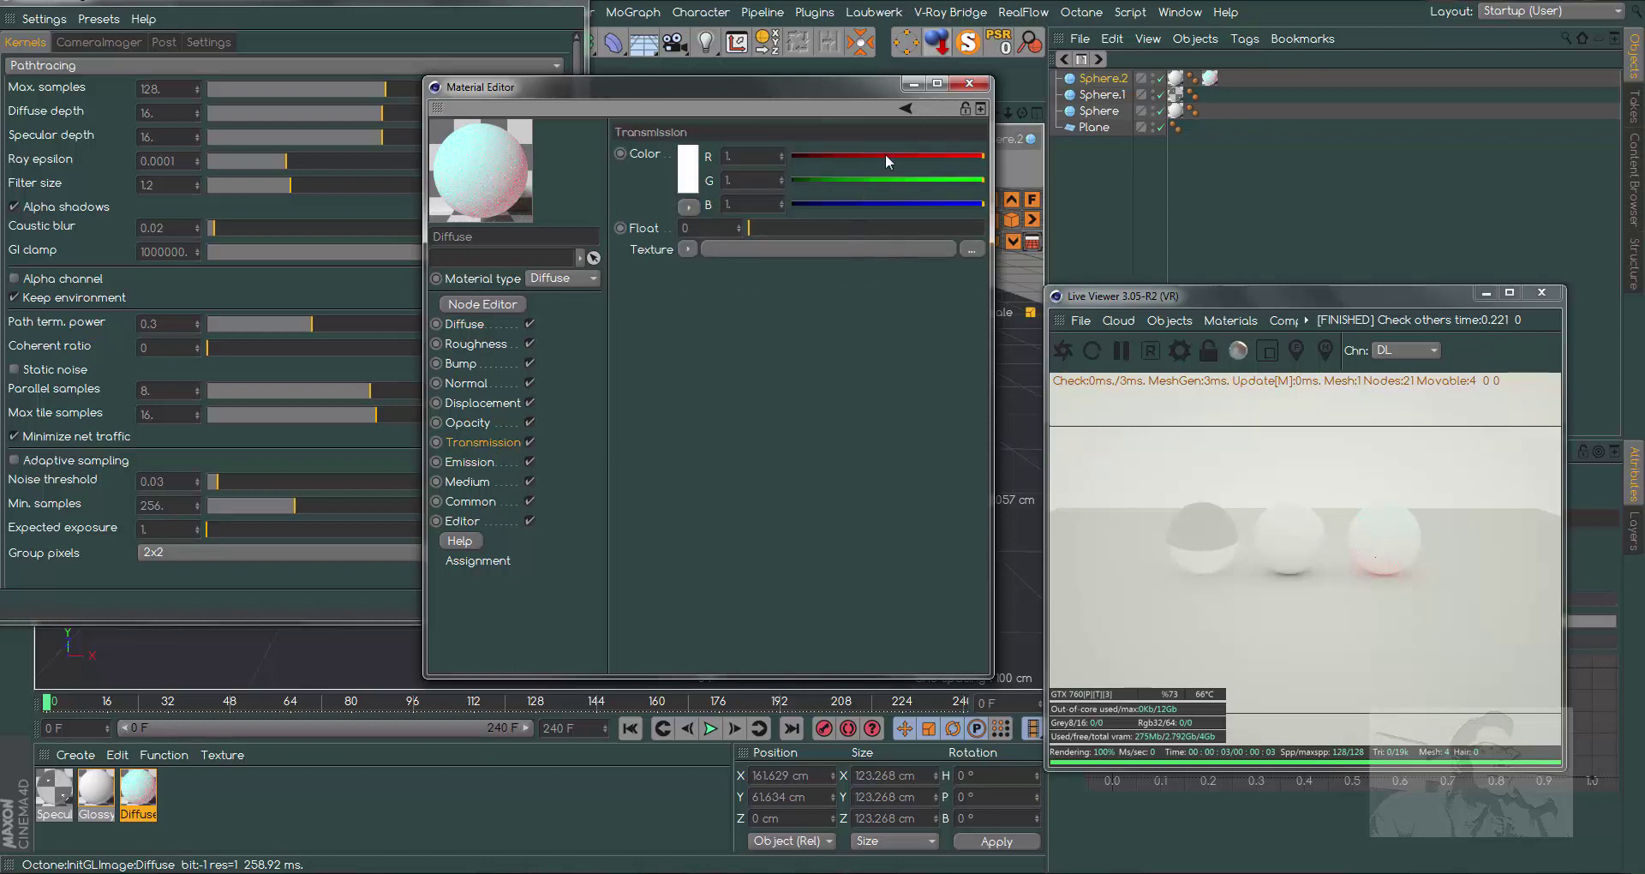
{"action": "left_click_drag", "start_coordinate": [932, 178], "coordinate": [814, 183]}
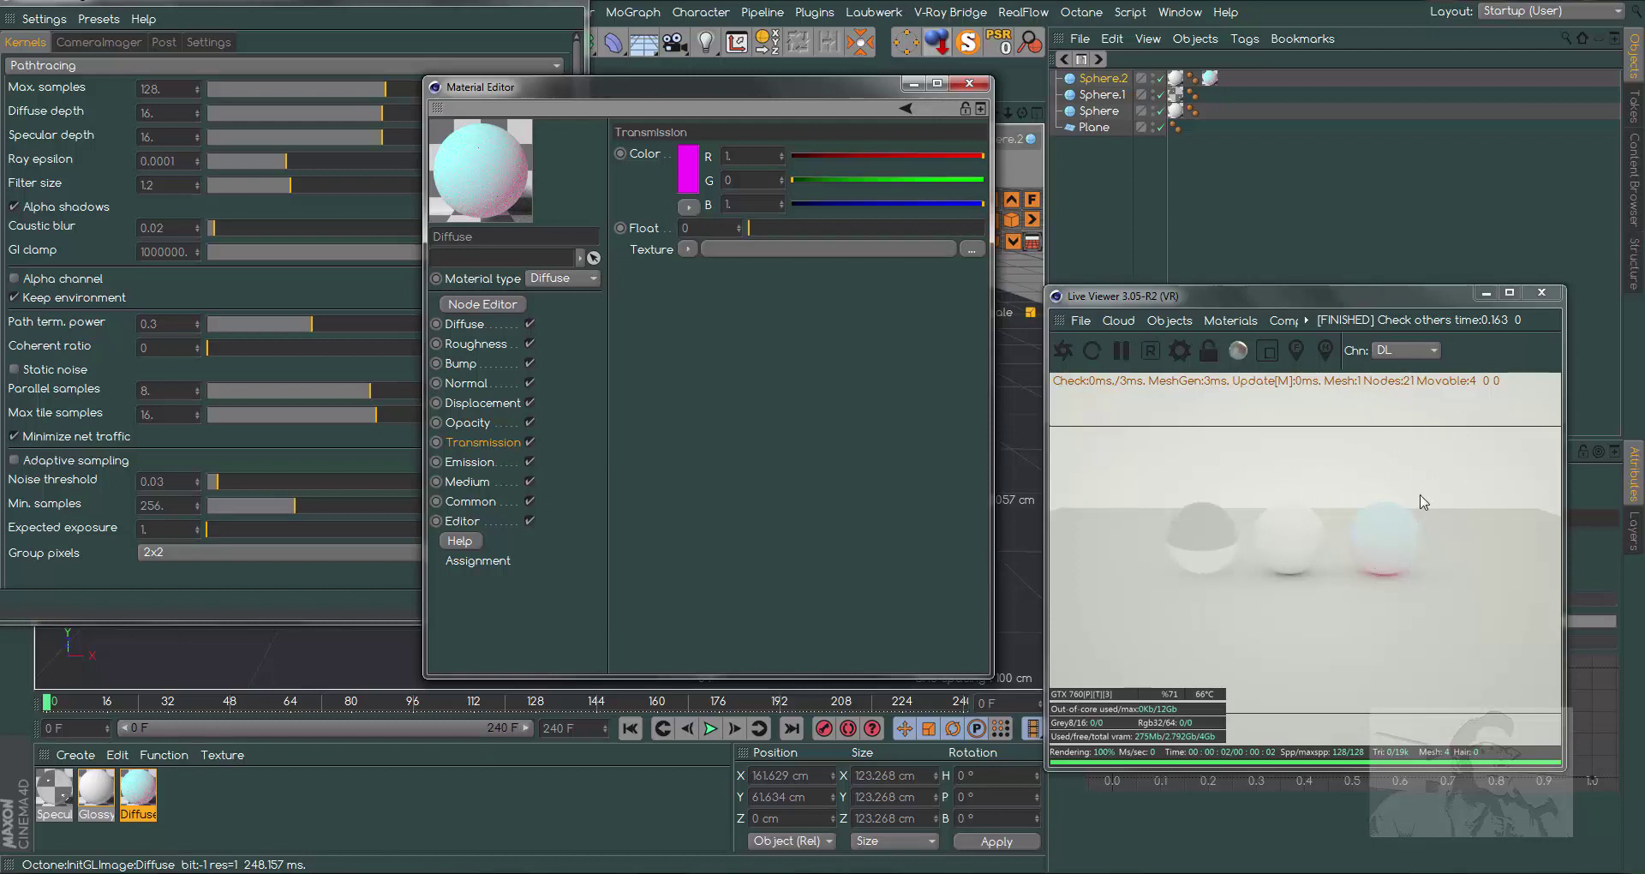
{"action": "left_click", "coordinate": [467, 324]}
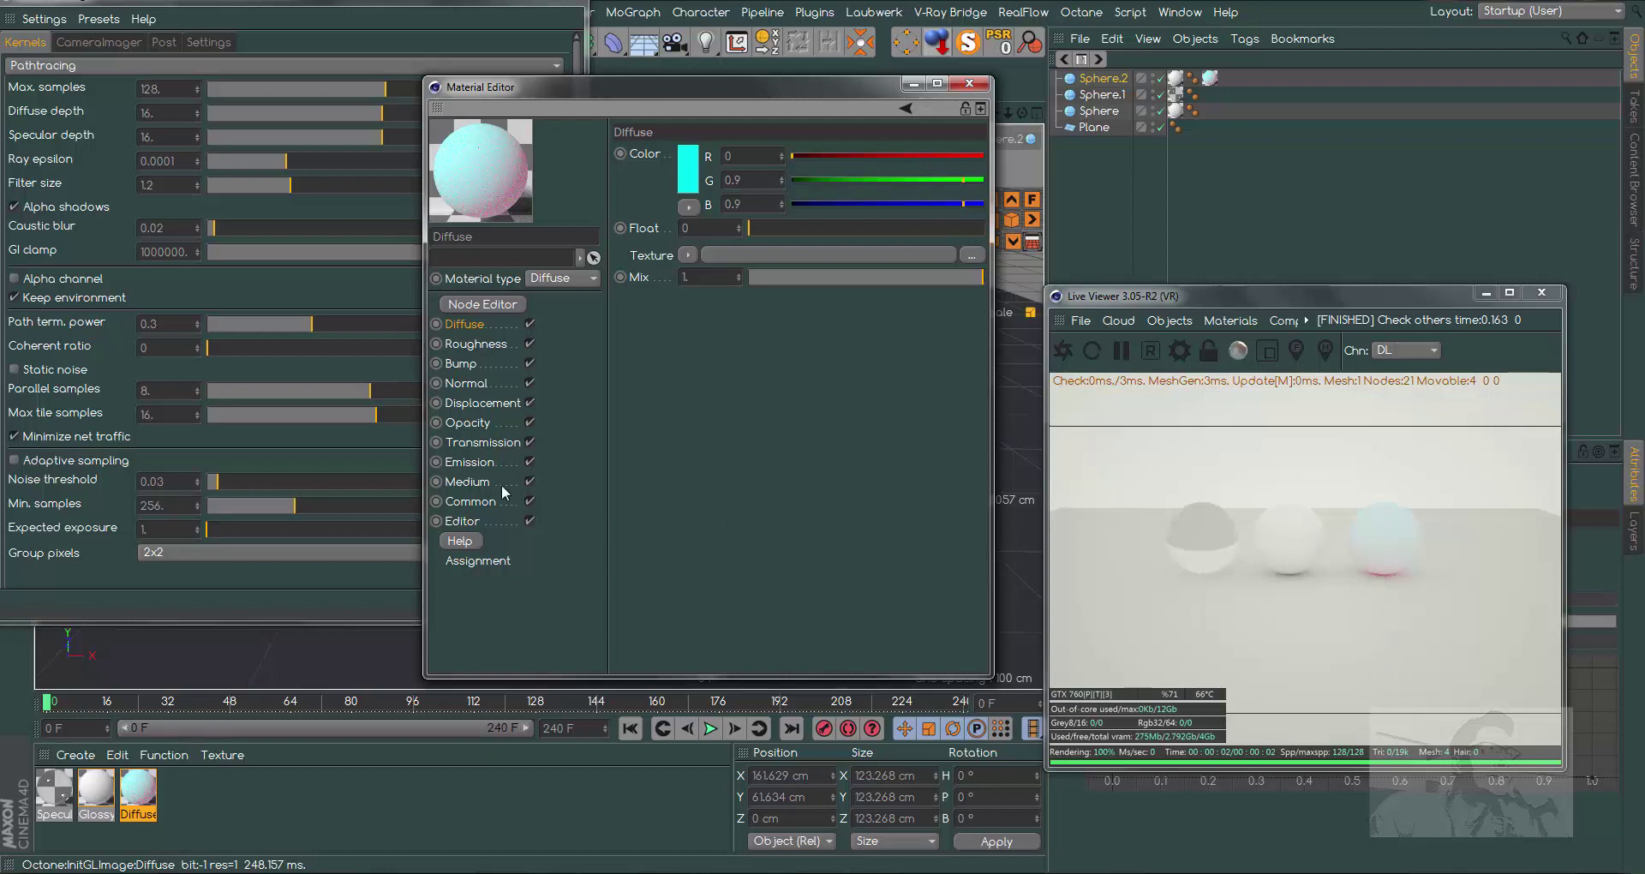
{"action": "left_click", "coordinate": [469, 465]}
{"action": "left_click", "coordinate": [483, 442]}
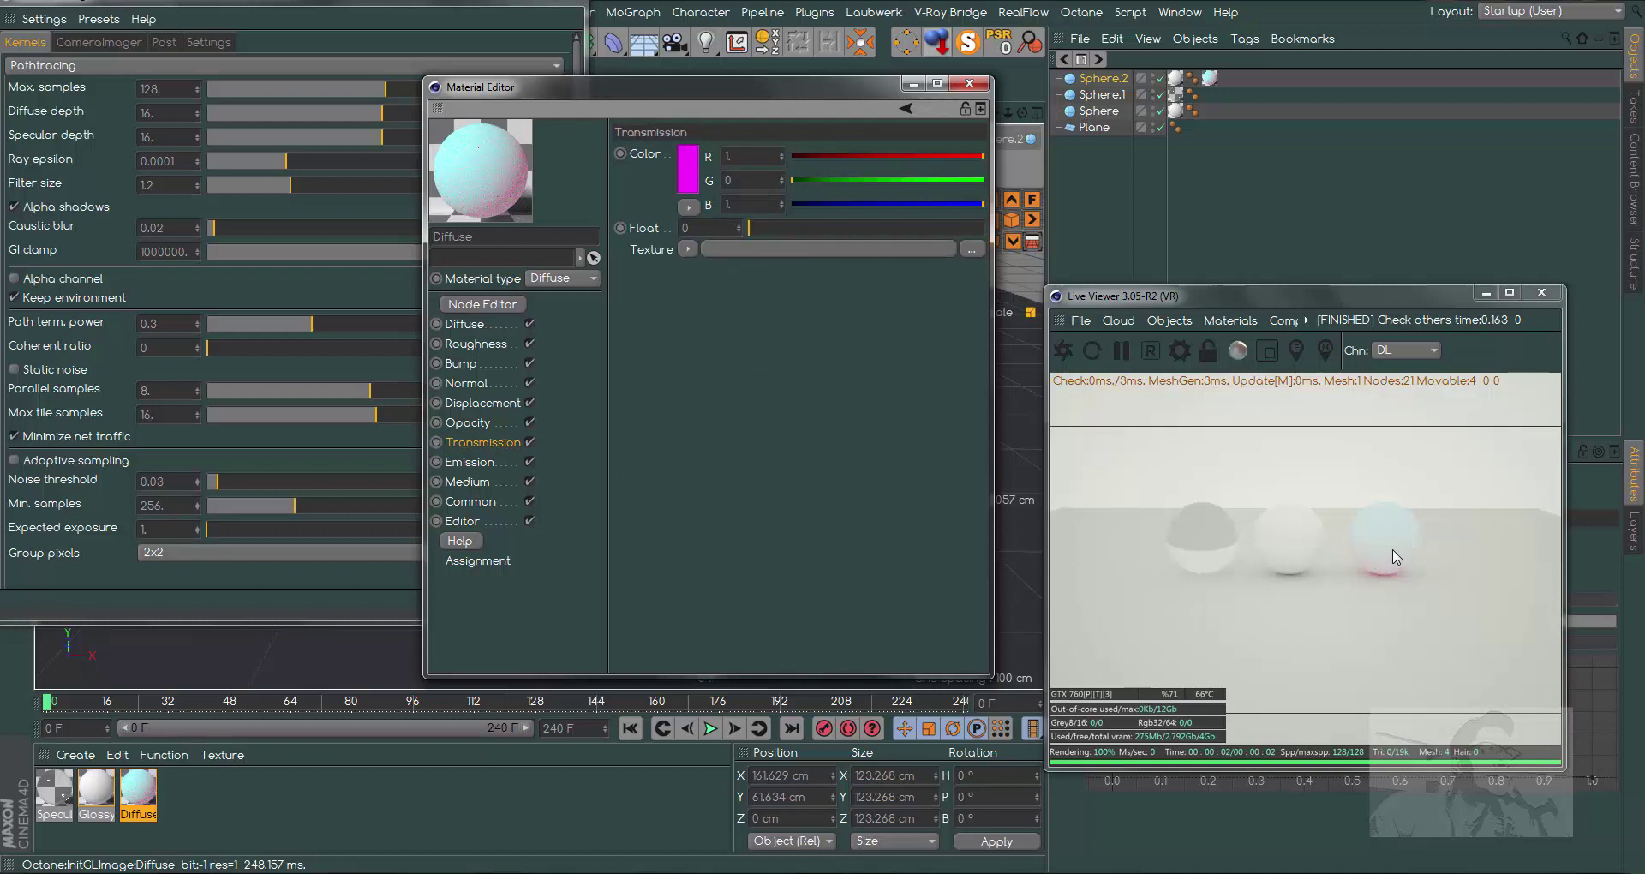
{"action": "left_click_drag", "start_coordinate": [869, 92], "coordinate": [730, 219]}
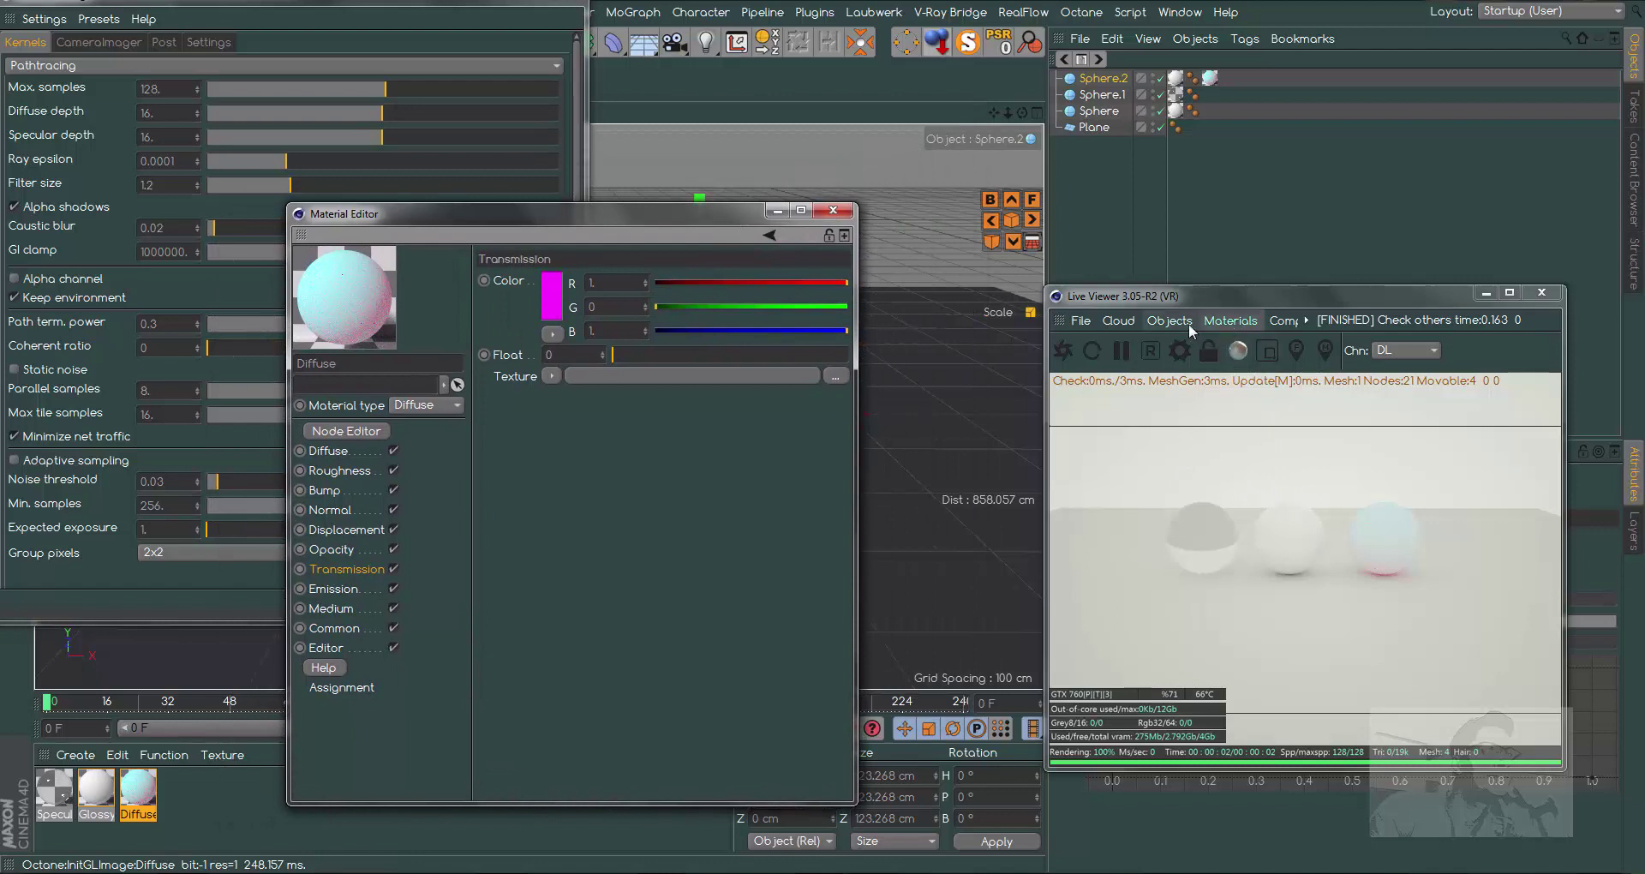
- Add an Octane Daylight to the scene and close the Octane render settings
{"action": "left_click", "coordinate": [1230, 321]}
{"action": "mouse_move", "coordinate": [1169, 320]}
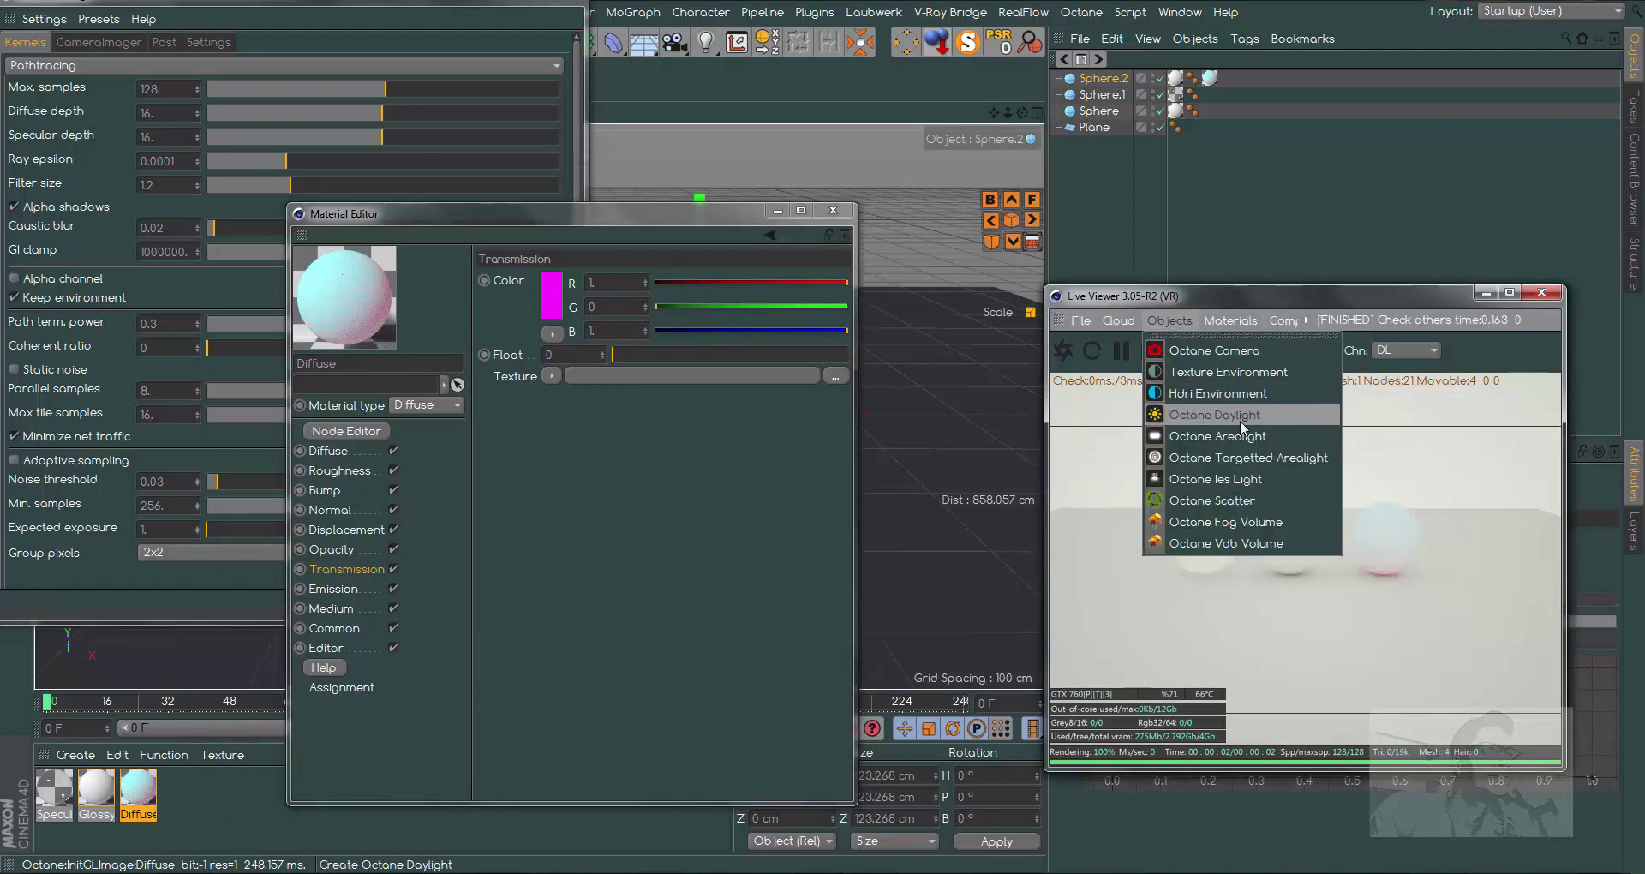
{"action": "left_click", "coordinate": [1230, 415]}
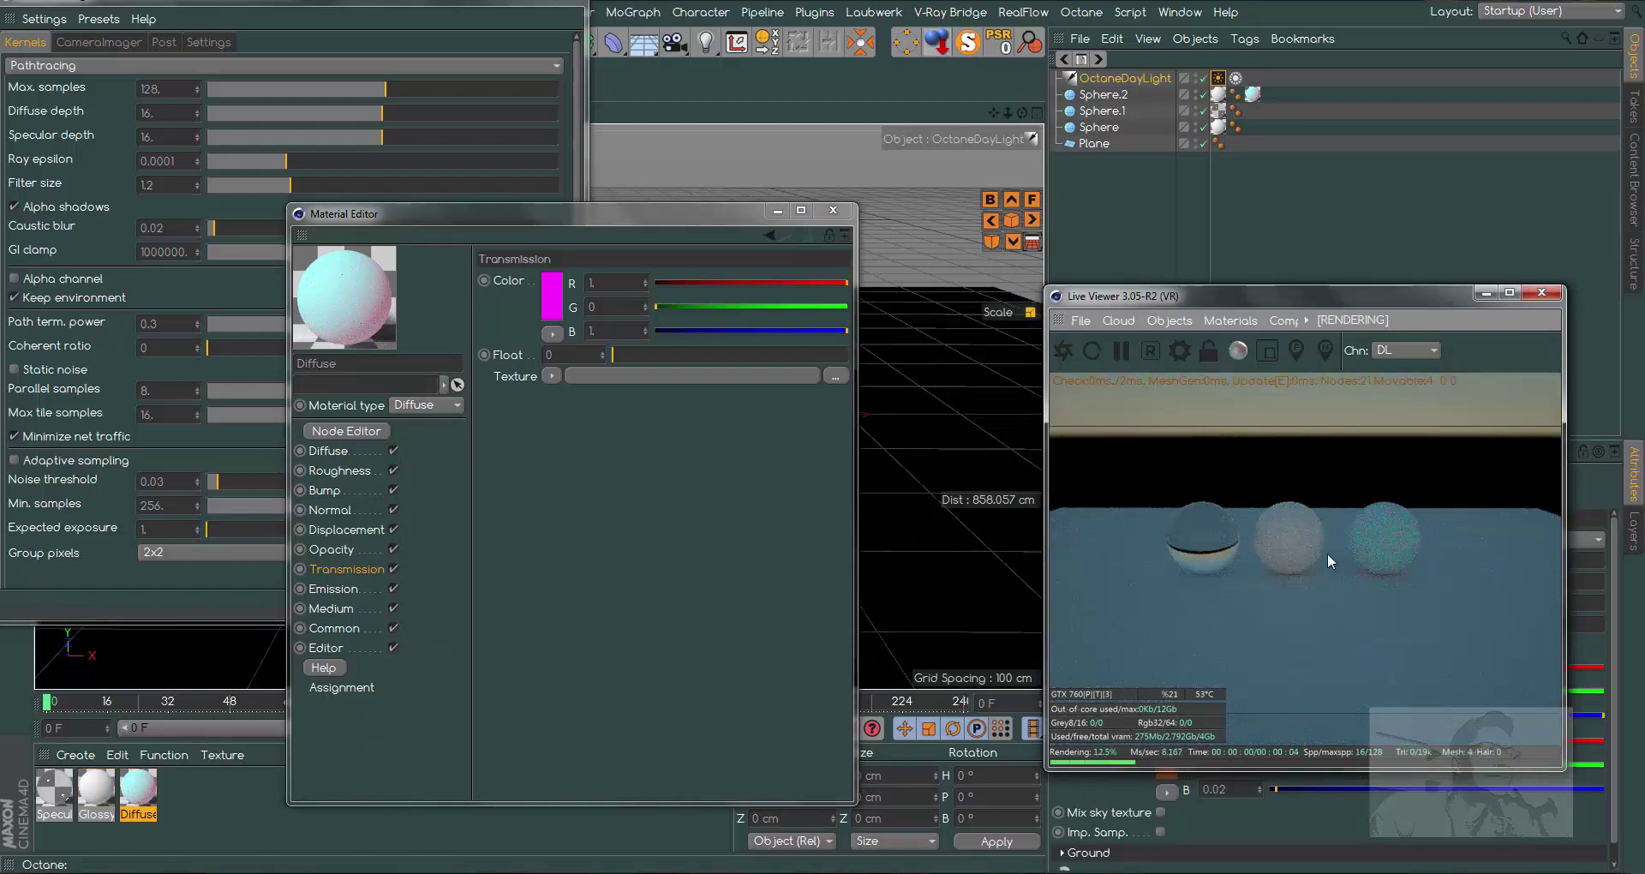
{"action": "left_click_drag", "start_coordinate": [727, 224], "coordinate": [1015, 412]}
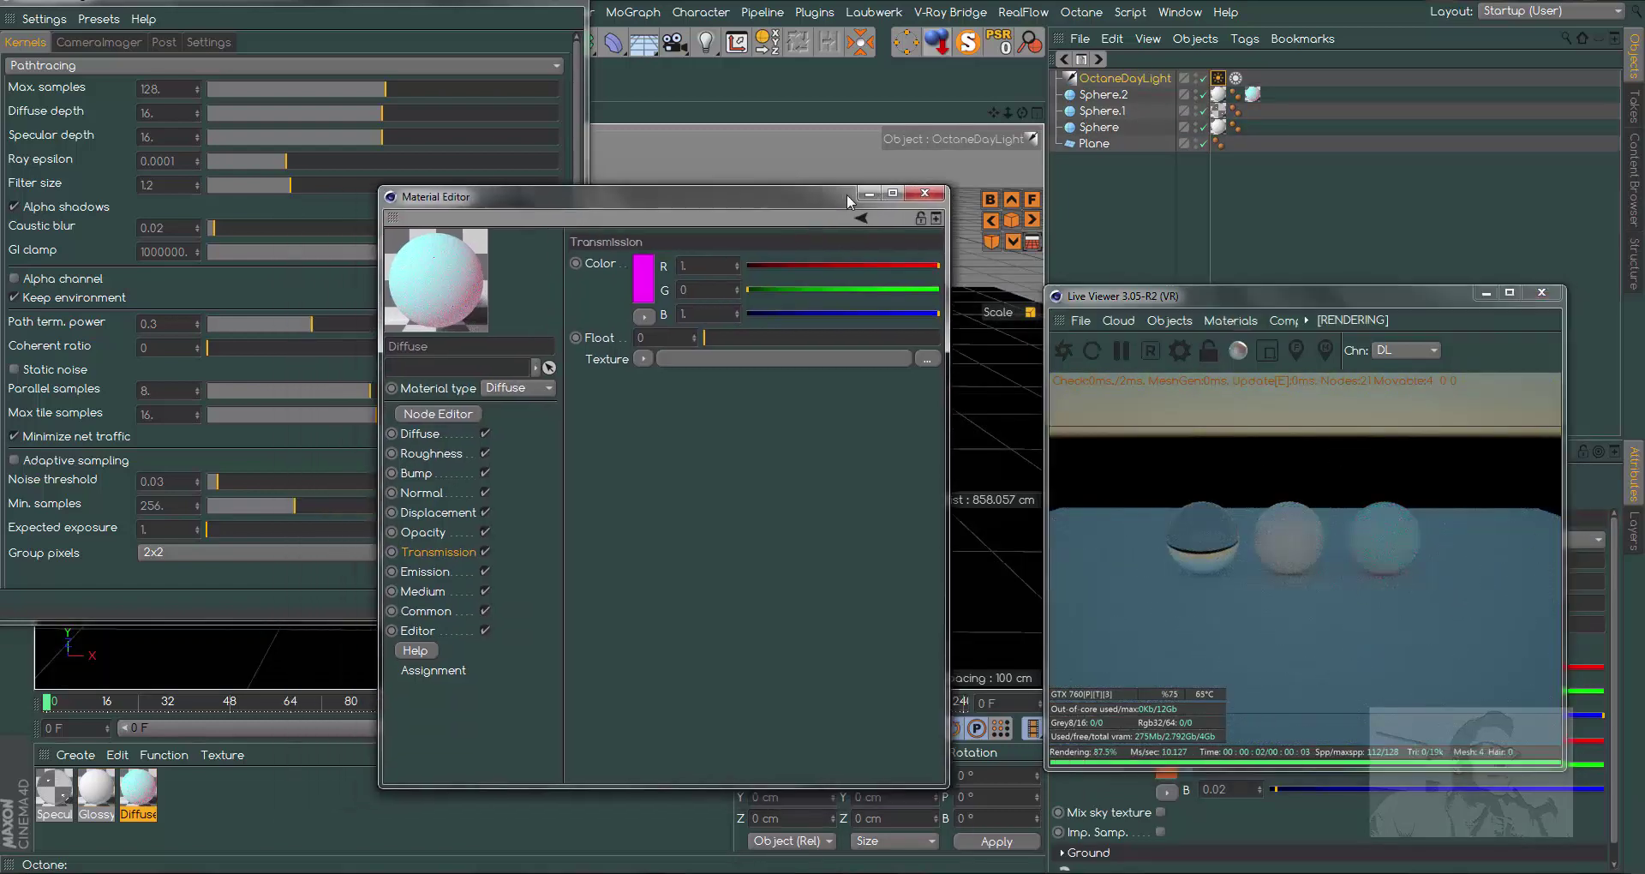
{"action": "left_click", "coordinate": [574, 10]}
{"action": "mouse_move", "coordinate": [804, 406]}
{"action": "left_mouse_down"}
{"action": "mouse_move", "coordinate": [393, 503]}
{"action": "mouse_move", "coordinate": [377, 531]}
{"action": "left_mouse_up"}
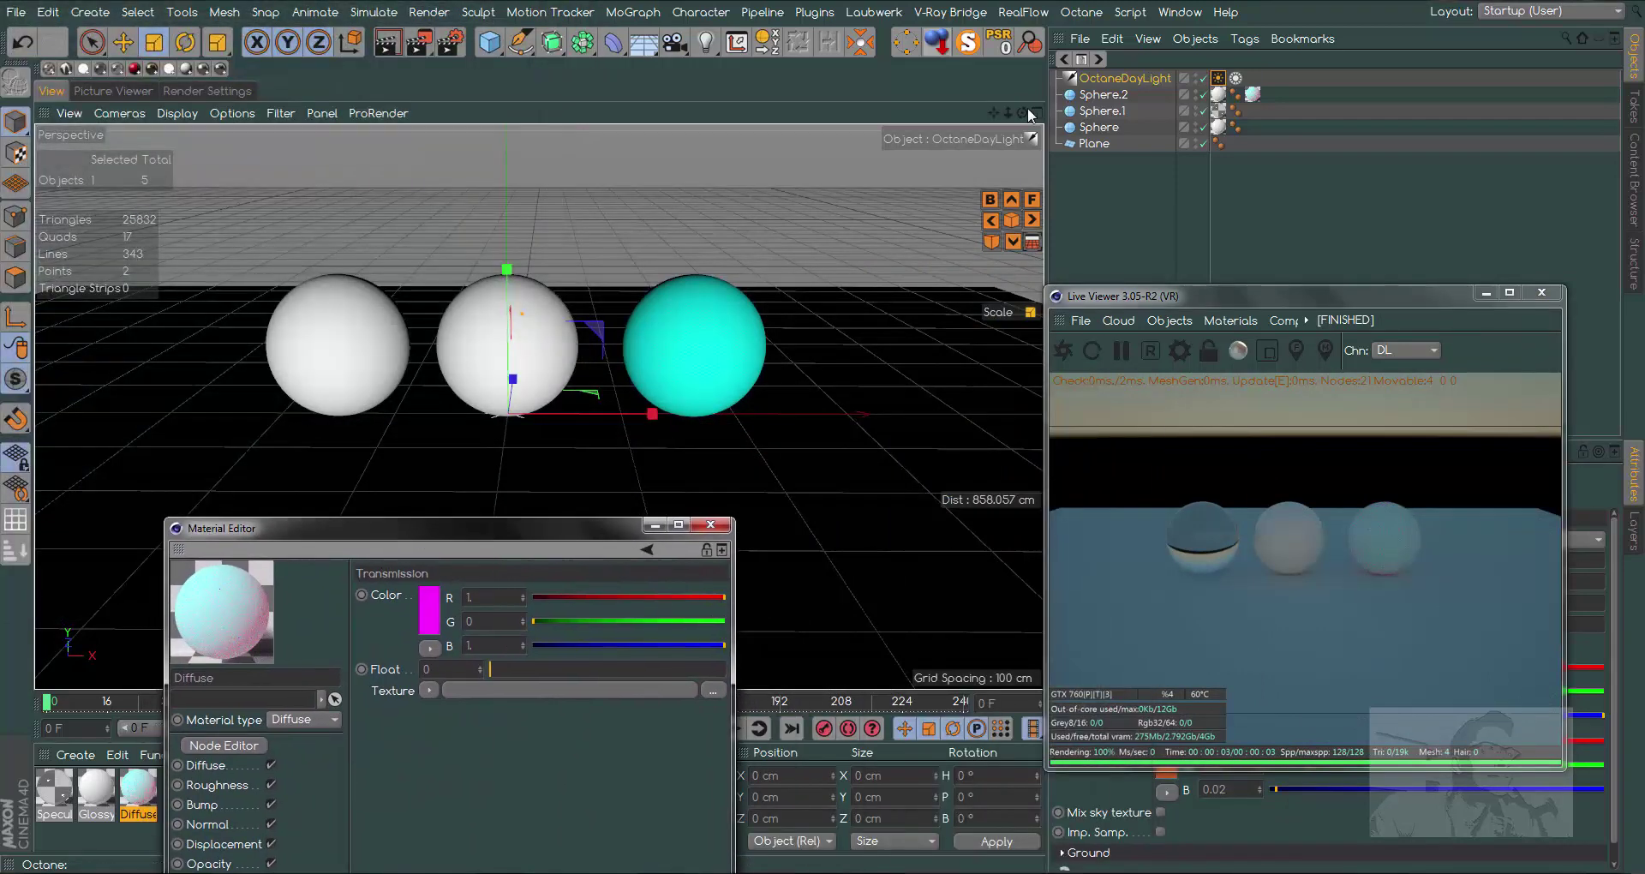
- Raise the daylight to Y 149.708 cm and angle it to H -76.8°, P -51.289°
{"action": "left_click", "coordinate": [185, 42]}
{"action": "left_click", "coordinate": [123, 42]}
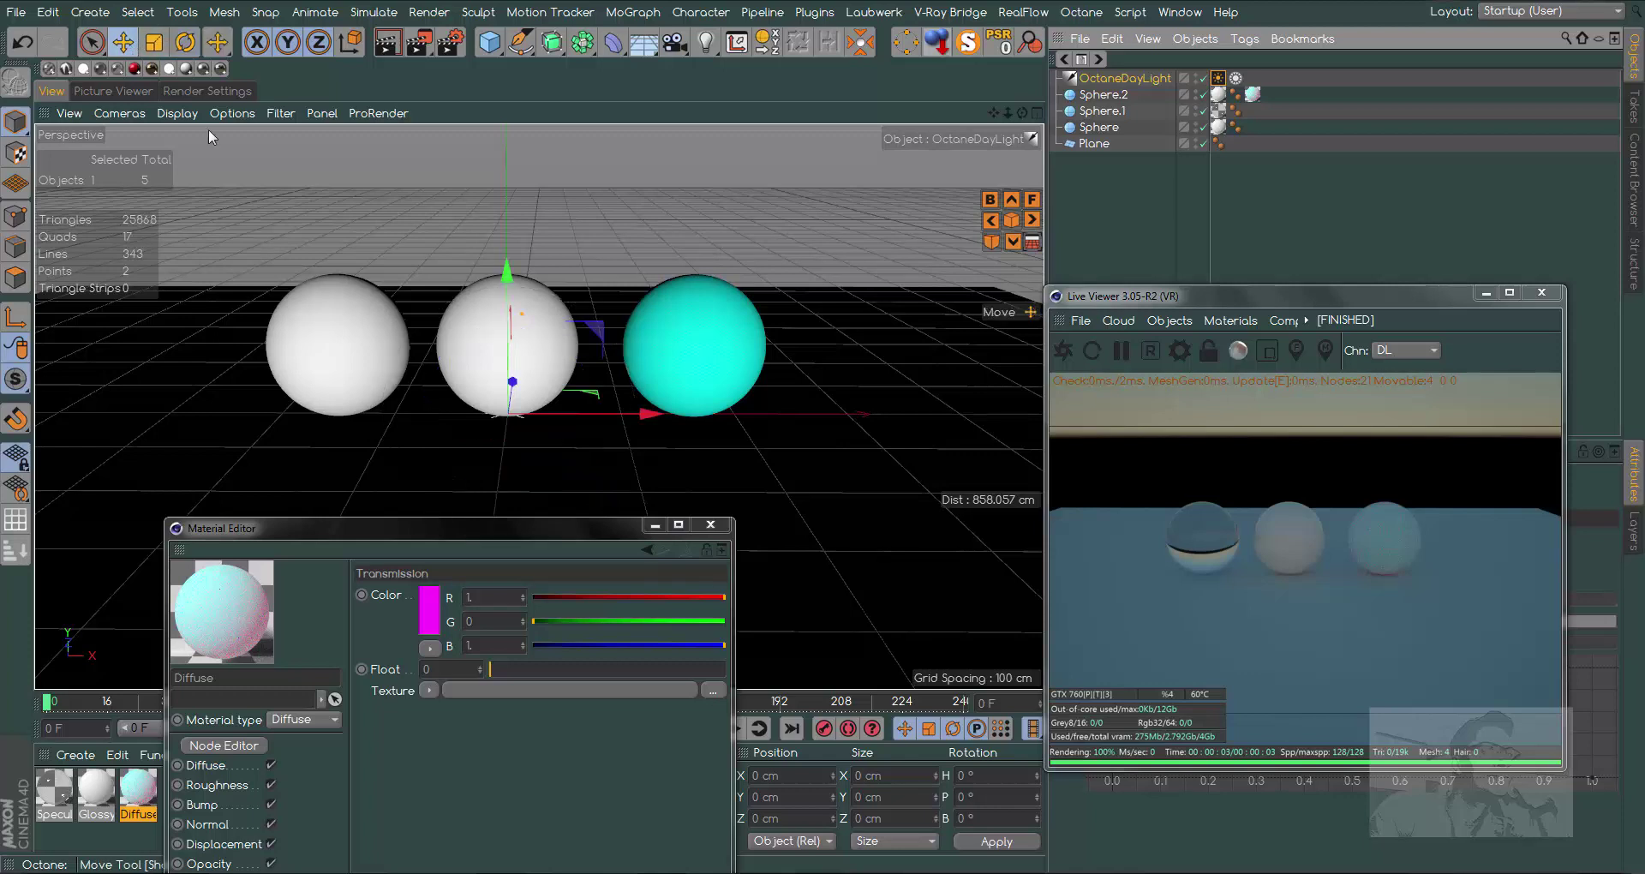
{"action": "mouse_move", "coordinate": [507, 342]}
{"action": "left_mouse_down"}
{"action": "mouse_move", "coordinate": [507, 184]}
{"action": "mouse_move", "coordinate": [508, 323]}
{"action": "left_mouse_up"}
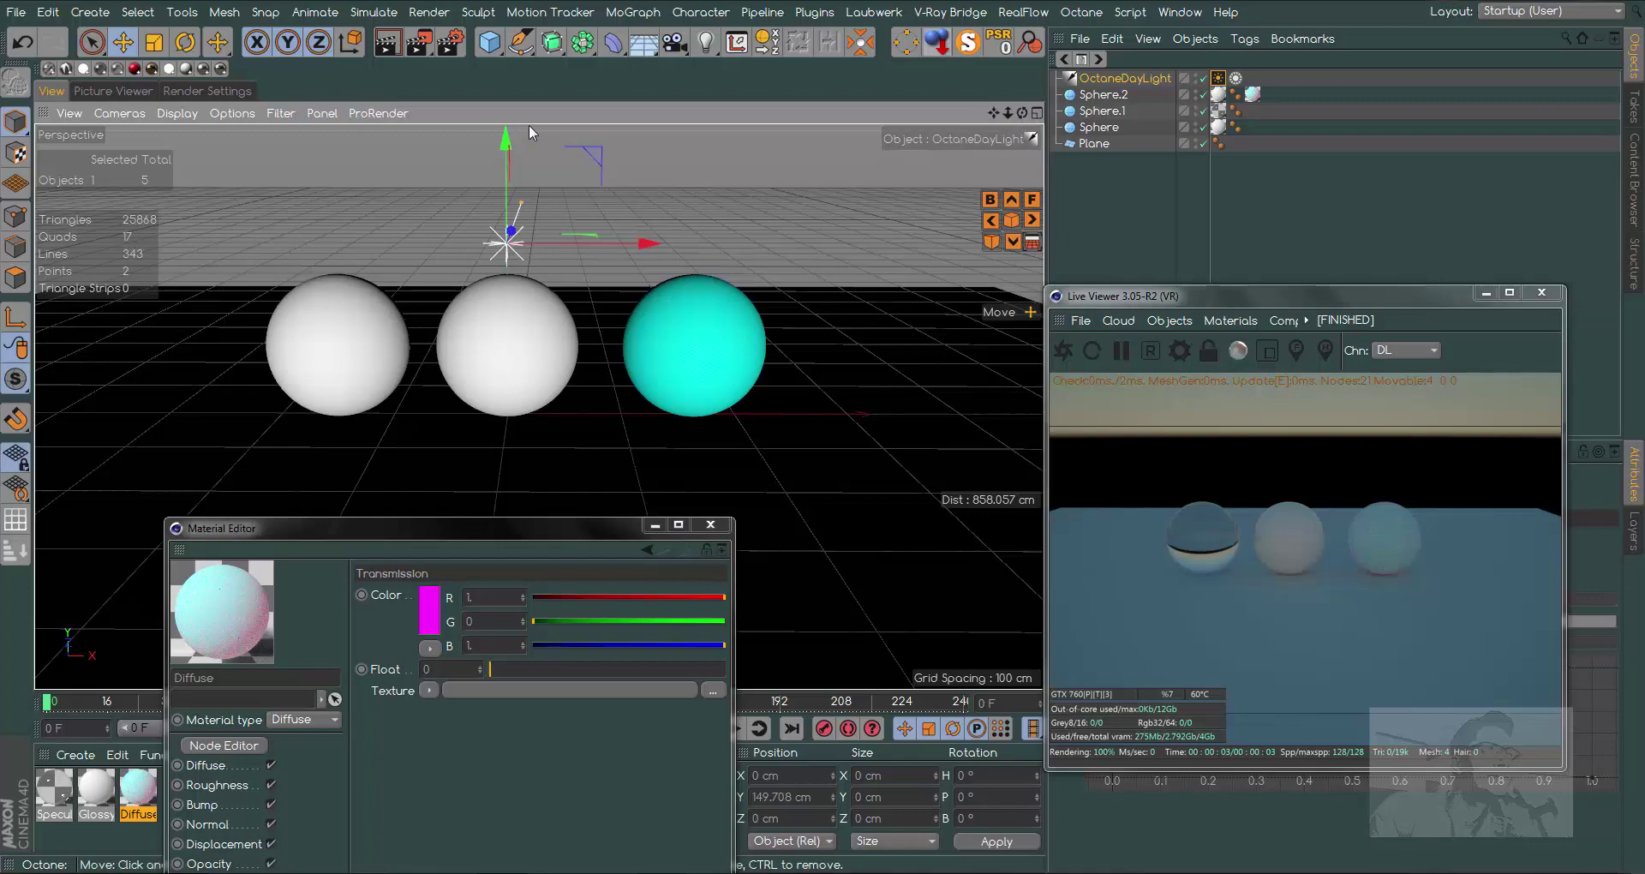
{"action": "left_click", "coordinate": [185, 43]}
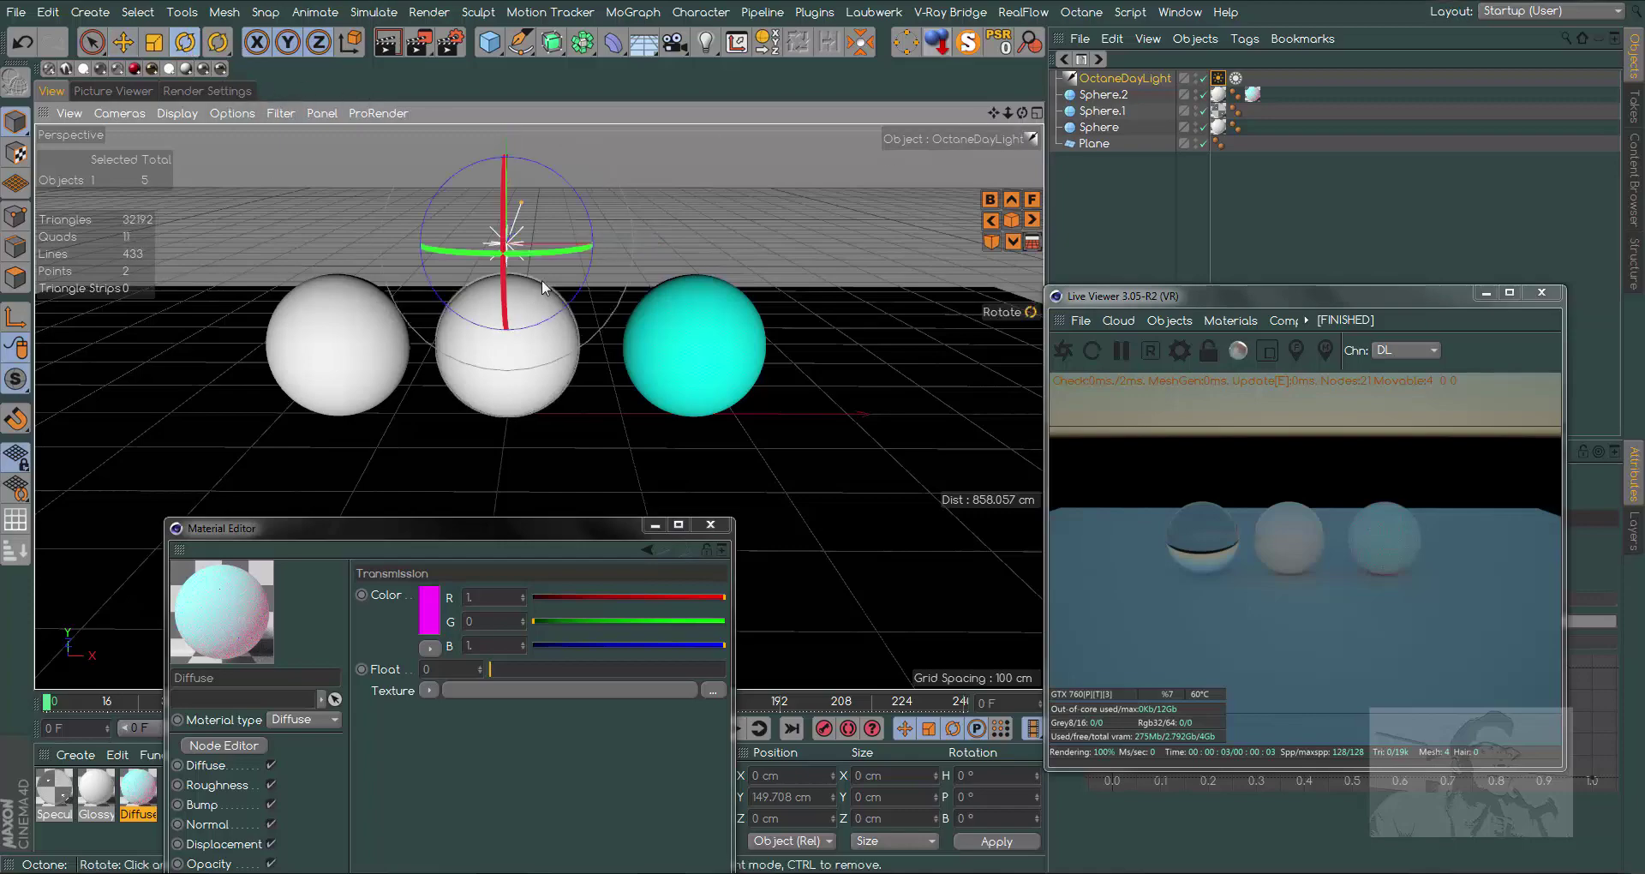
{"action": "mouse_move", "coordinate": [549, 251]}
{"action": "left_mouse_down"}
{"action": "mouse_move", "coordinate": [420, 235]}
{"action": "mouse_move", "coordinate": [497, 216]}
{"action": "left_mouse_up"}
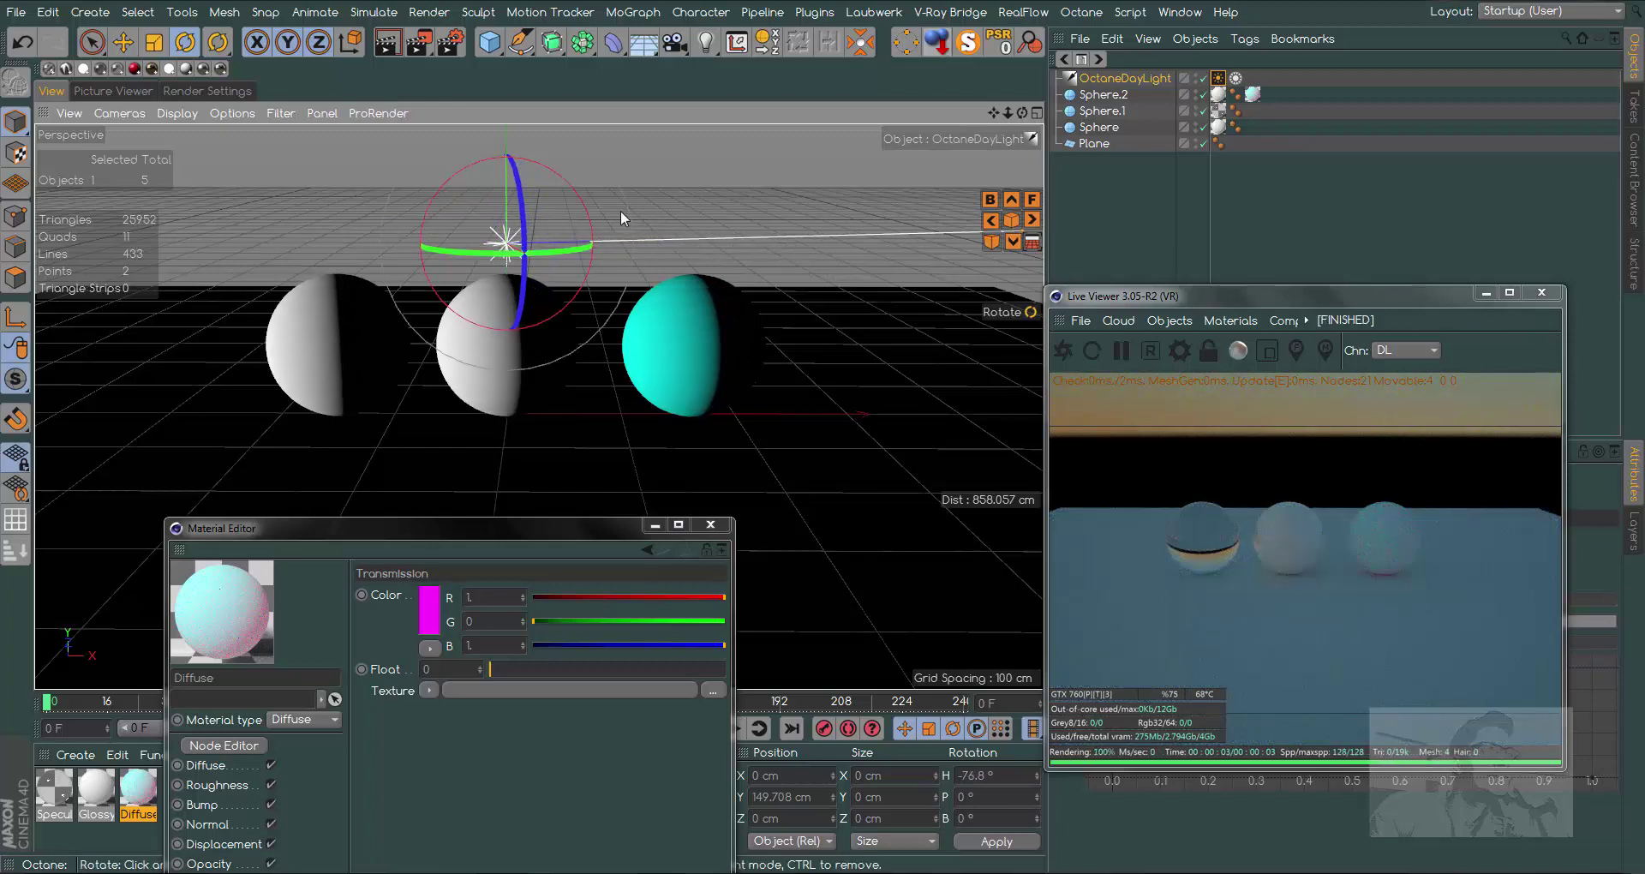
{"action": "left_click_drag", "start_coordinate": [450, 178], "coordinate": [515, 193]}
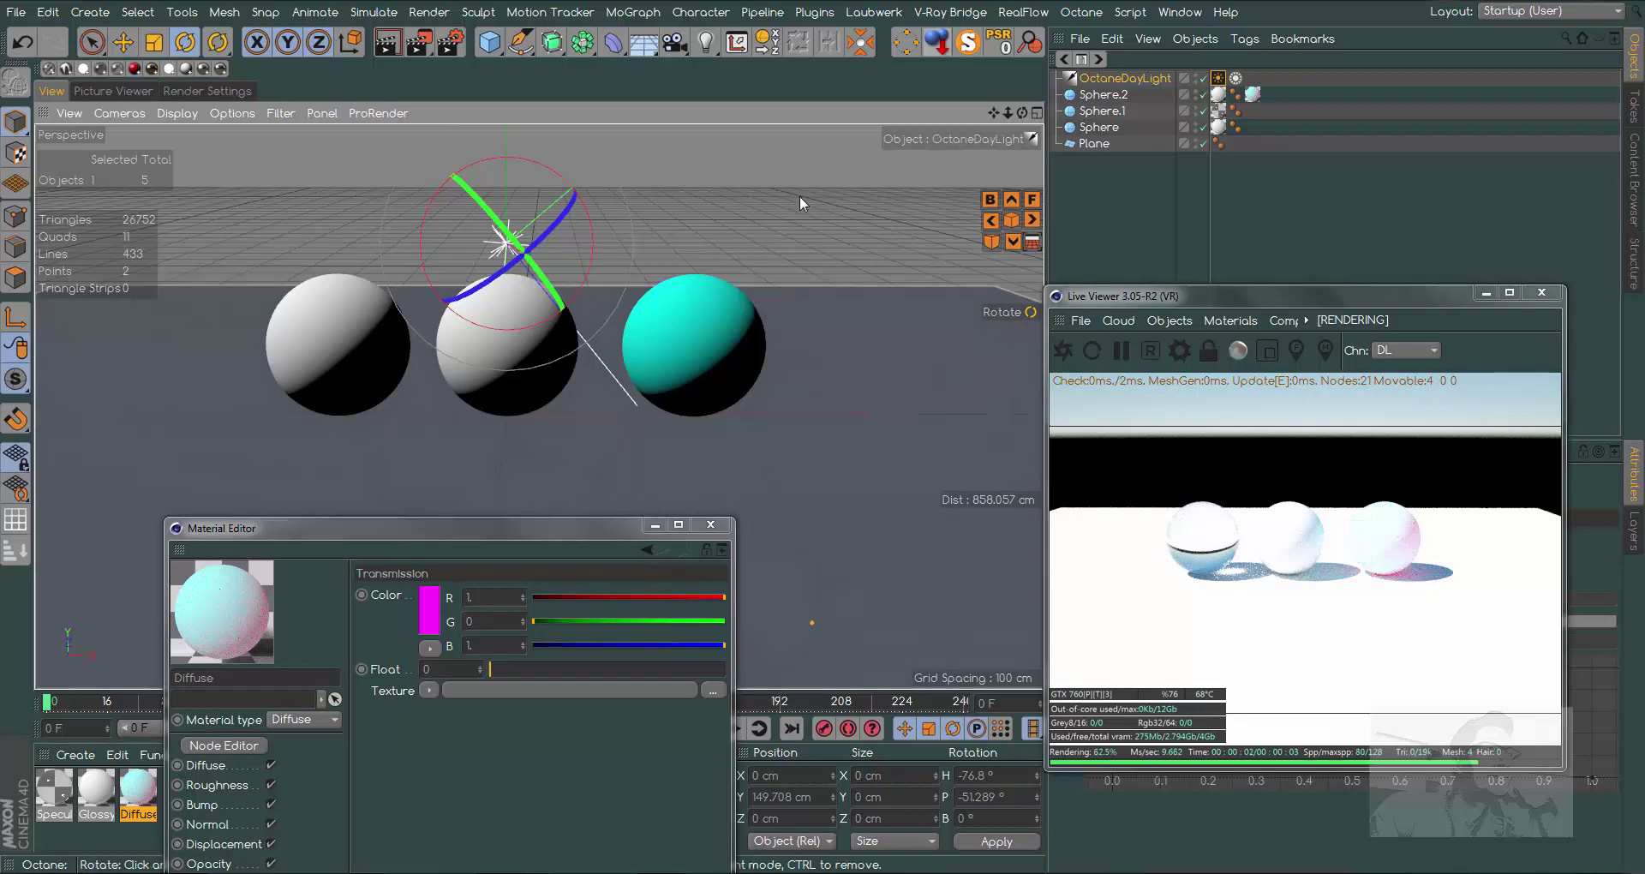
- Lower the DayLight tag's Power to about 0.34, then recheck the Diffuse and Transmission colours
{"action": "left_click_drag", "start_coordinate": [1297, 291], "coordinate": [753, 286]}
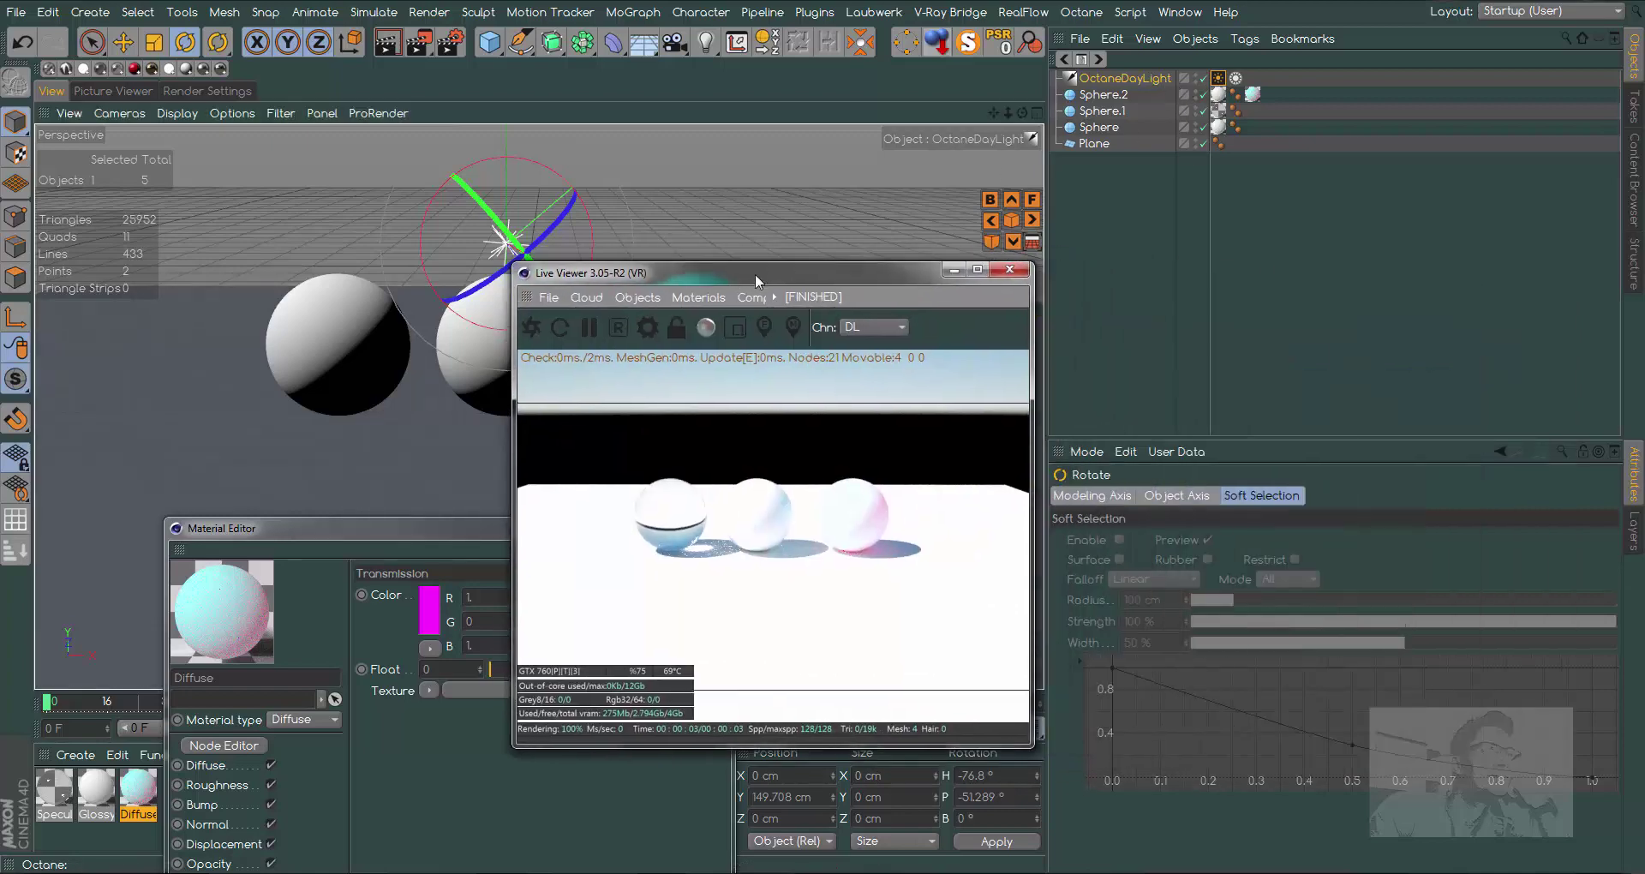
{"action": "left_click", "coordinate": [1218, 78]}
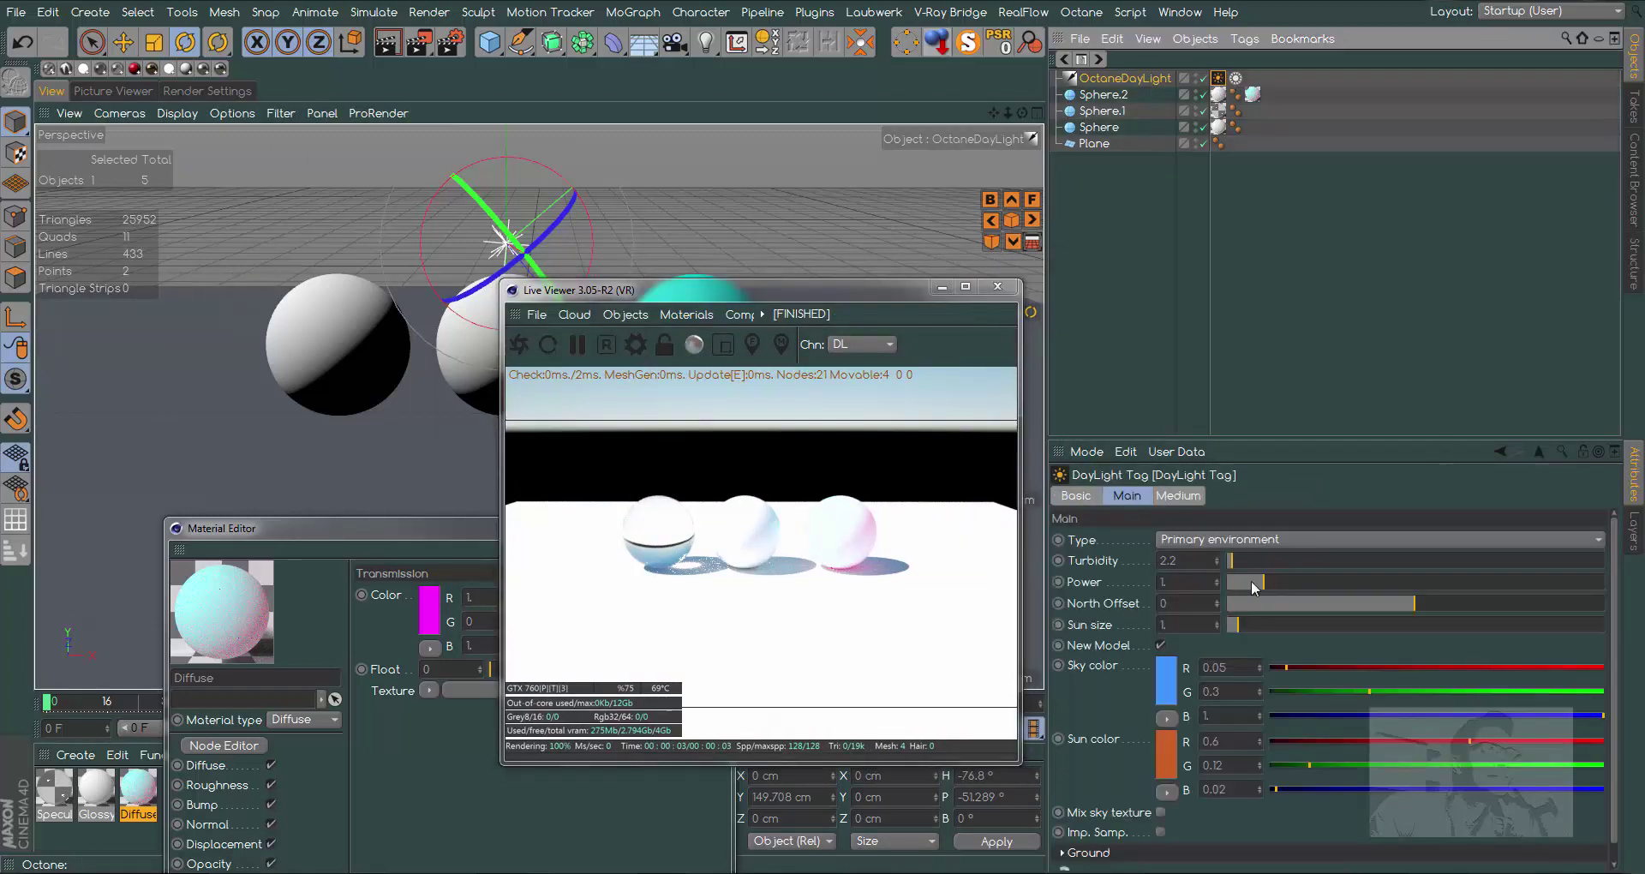
{"action": "left_click_drag", "start_coordinate": [1259, 586], "coordinate": [1239, 583]}
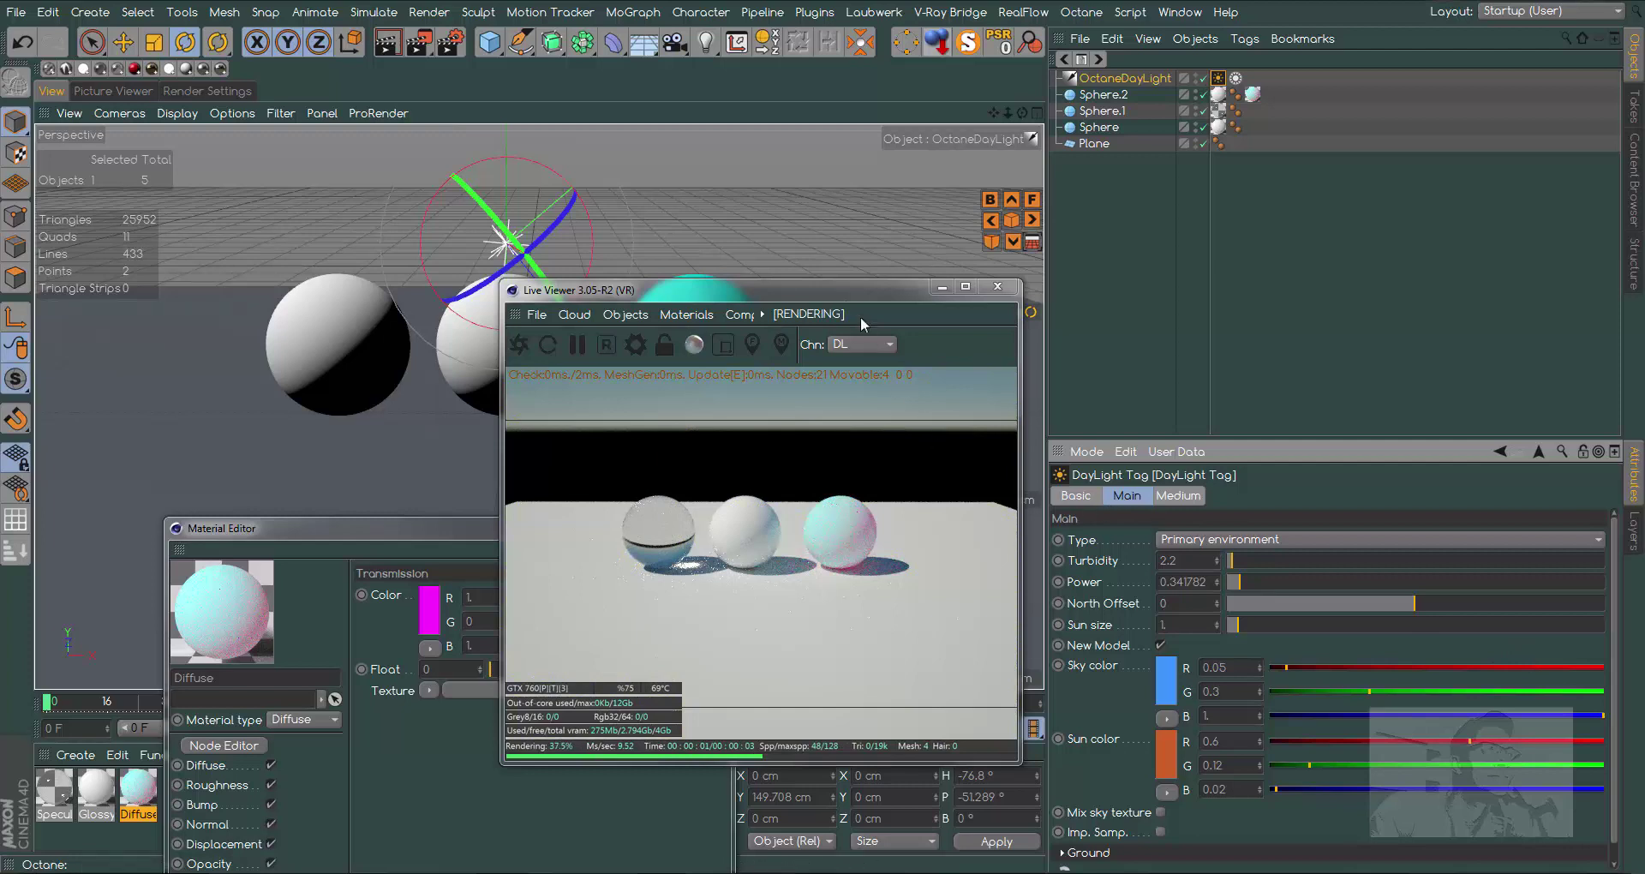
{"action": "left_click_drag", "start_coordinate": [860, 291], "coordinate": [1255, 197]}
{"action": "left_click_drag", "start_coordinate": [526, 536], "coordinate": [619, 237]}
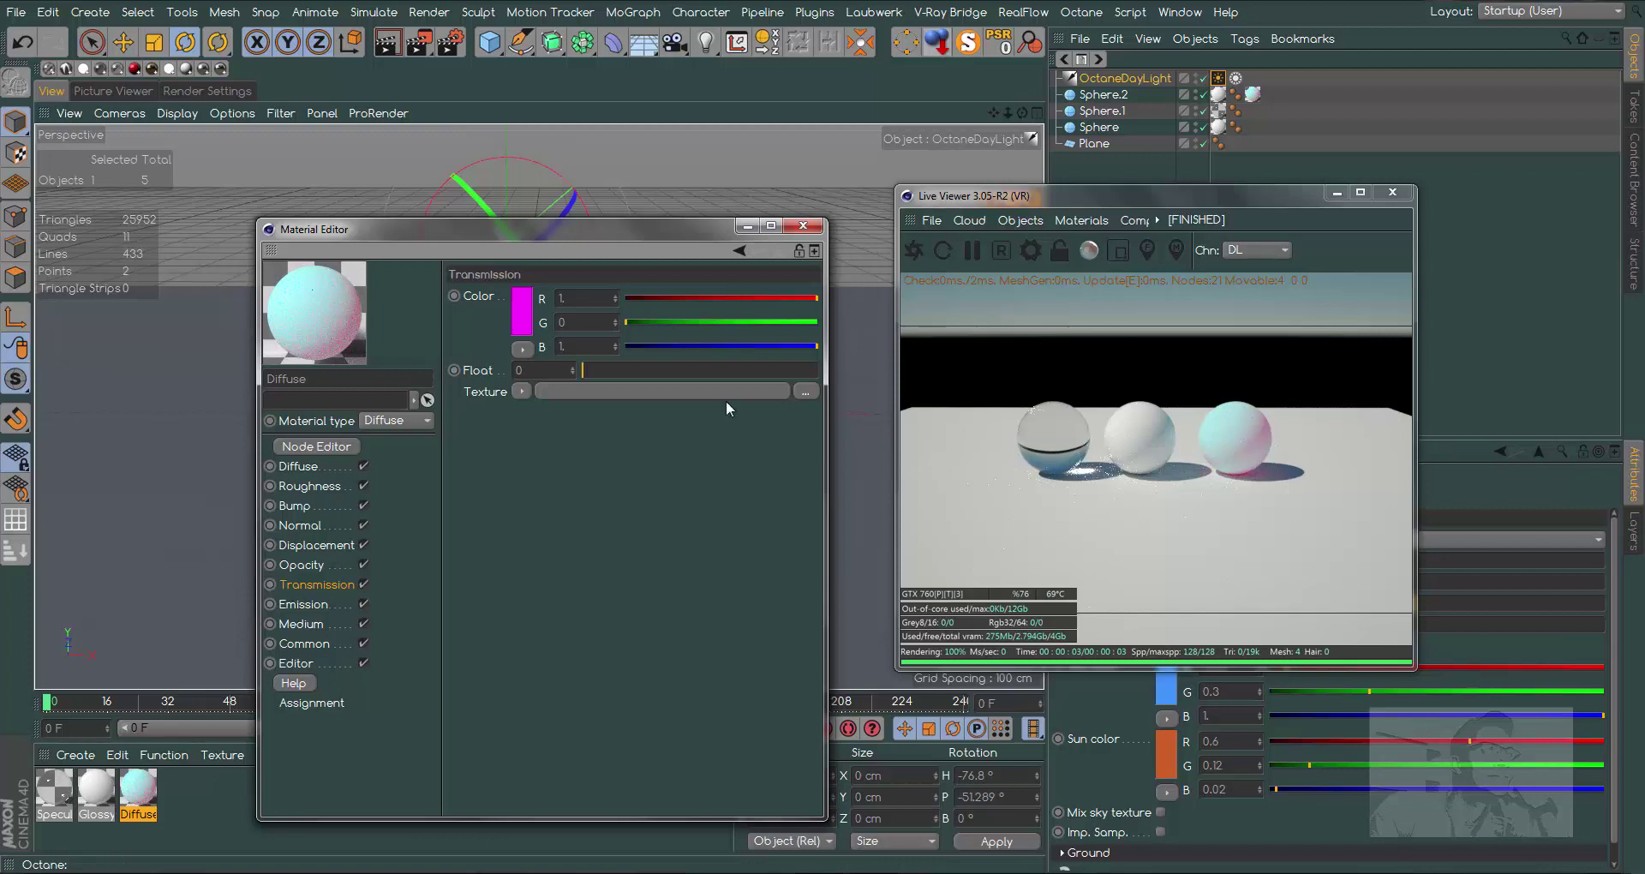
{"action": "left_click", "coordinate": [306, 467]}
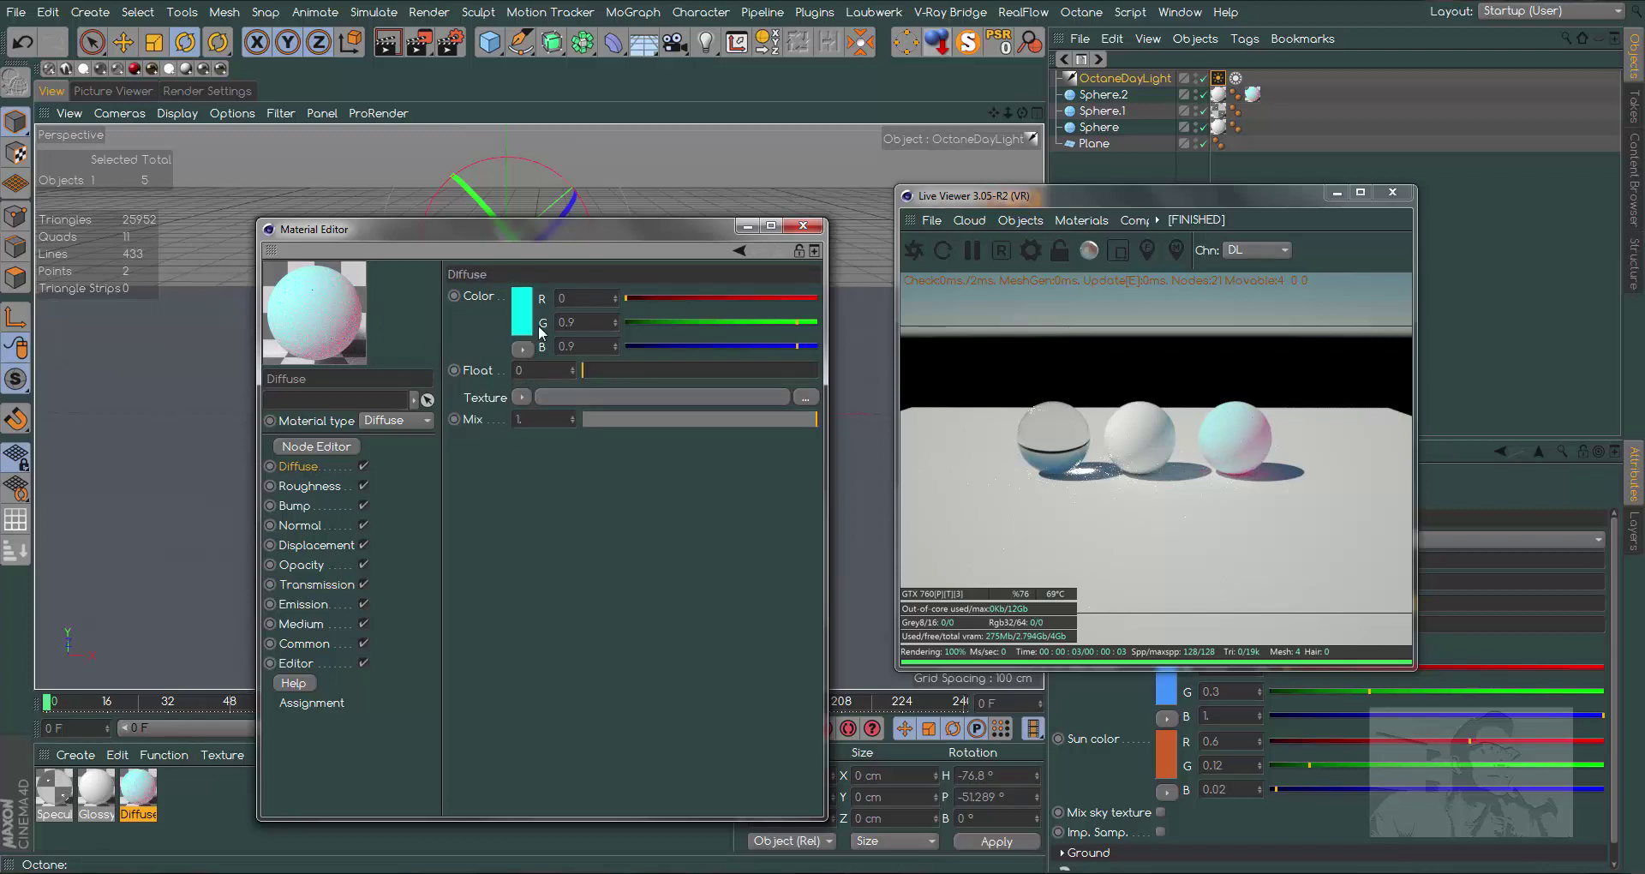
{"action": "left_click", "coordinate": [332, 584]}
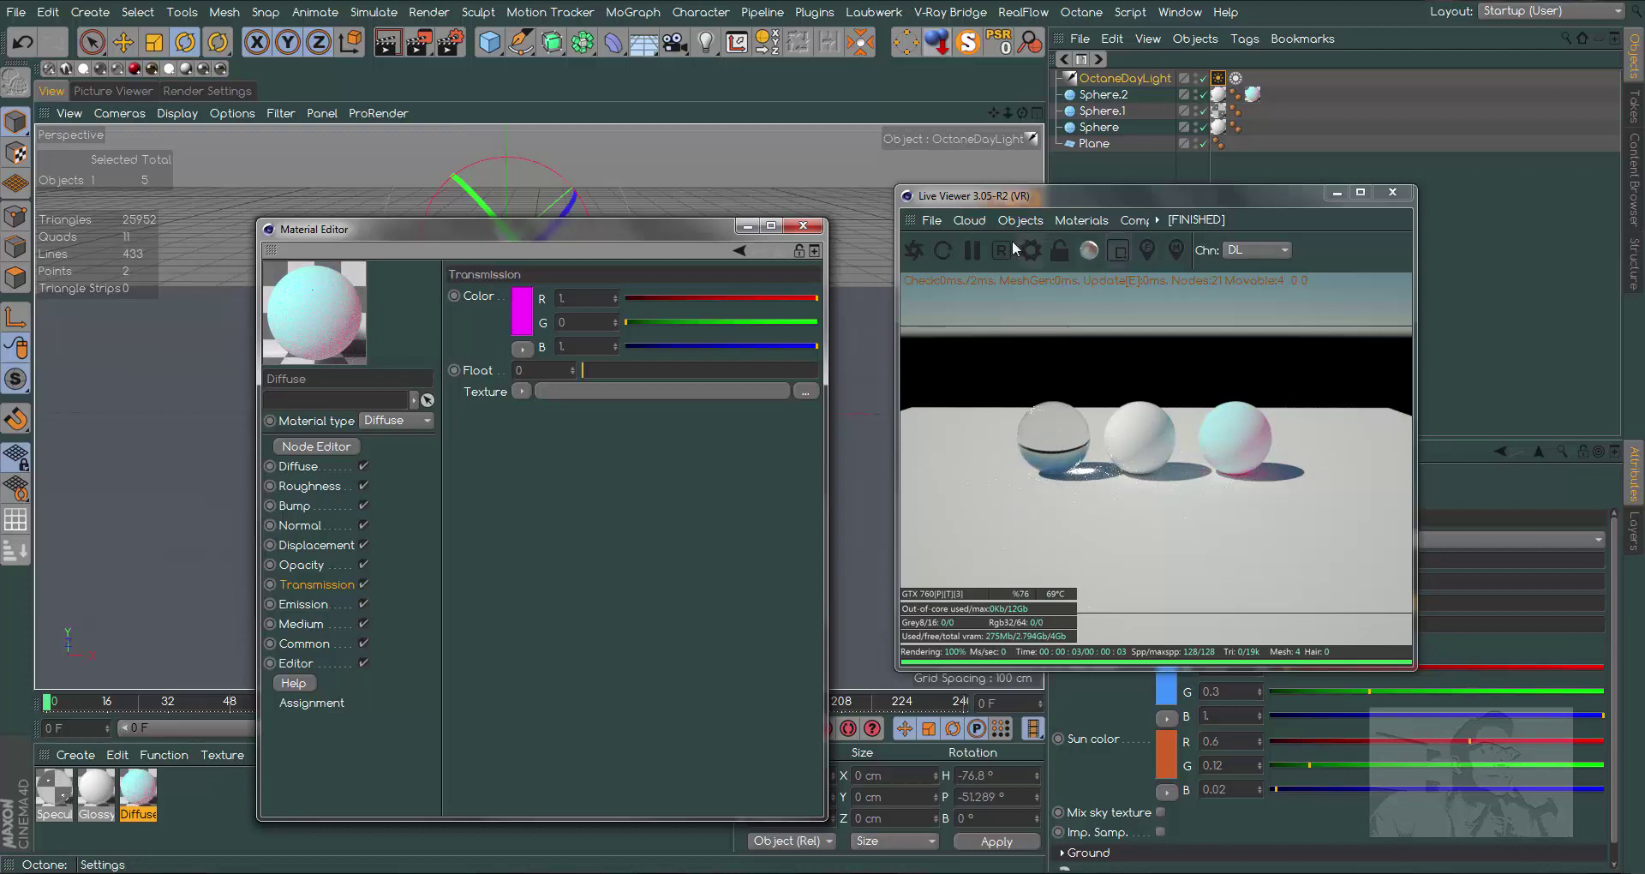
- Raise Octane's path-tracing Max. samples from 128 to 1000
{"action": "left_click", "coordinate": [1035, 250]}
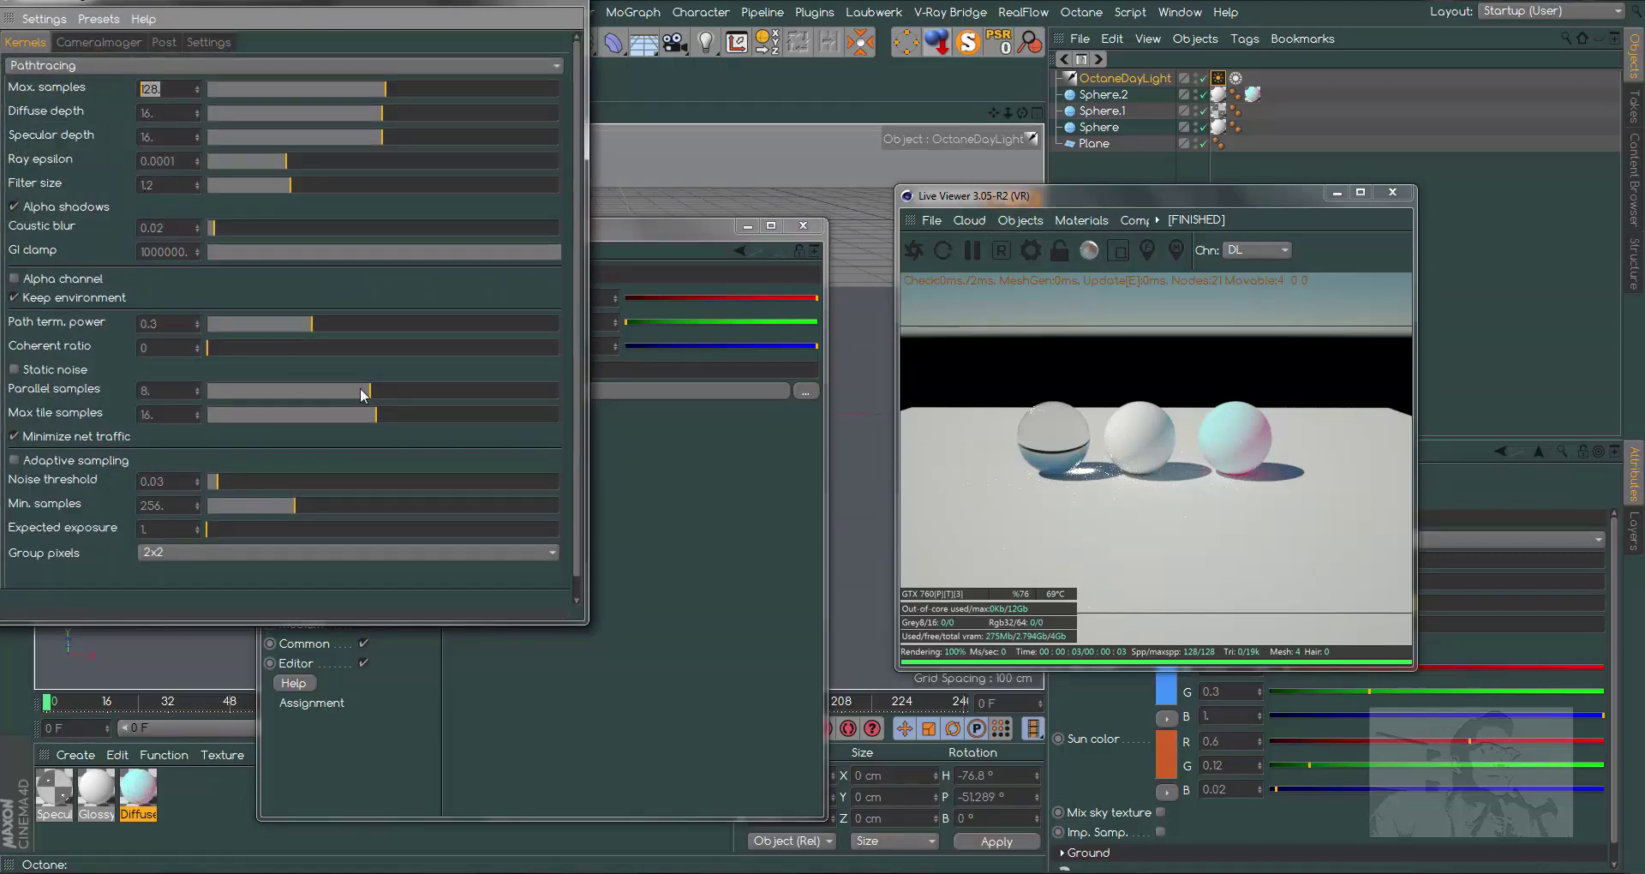
{"action": "type", "text": "1000"}
{"action": "key", "text": "Return"}
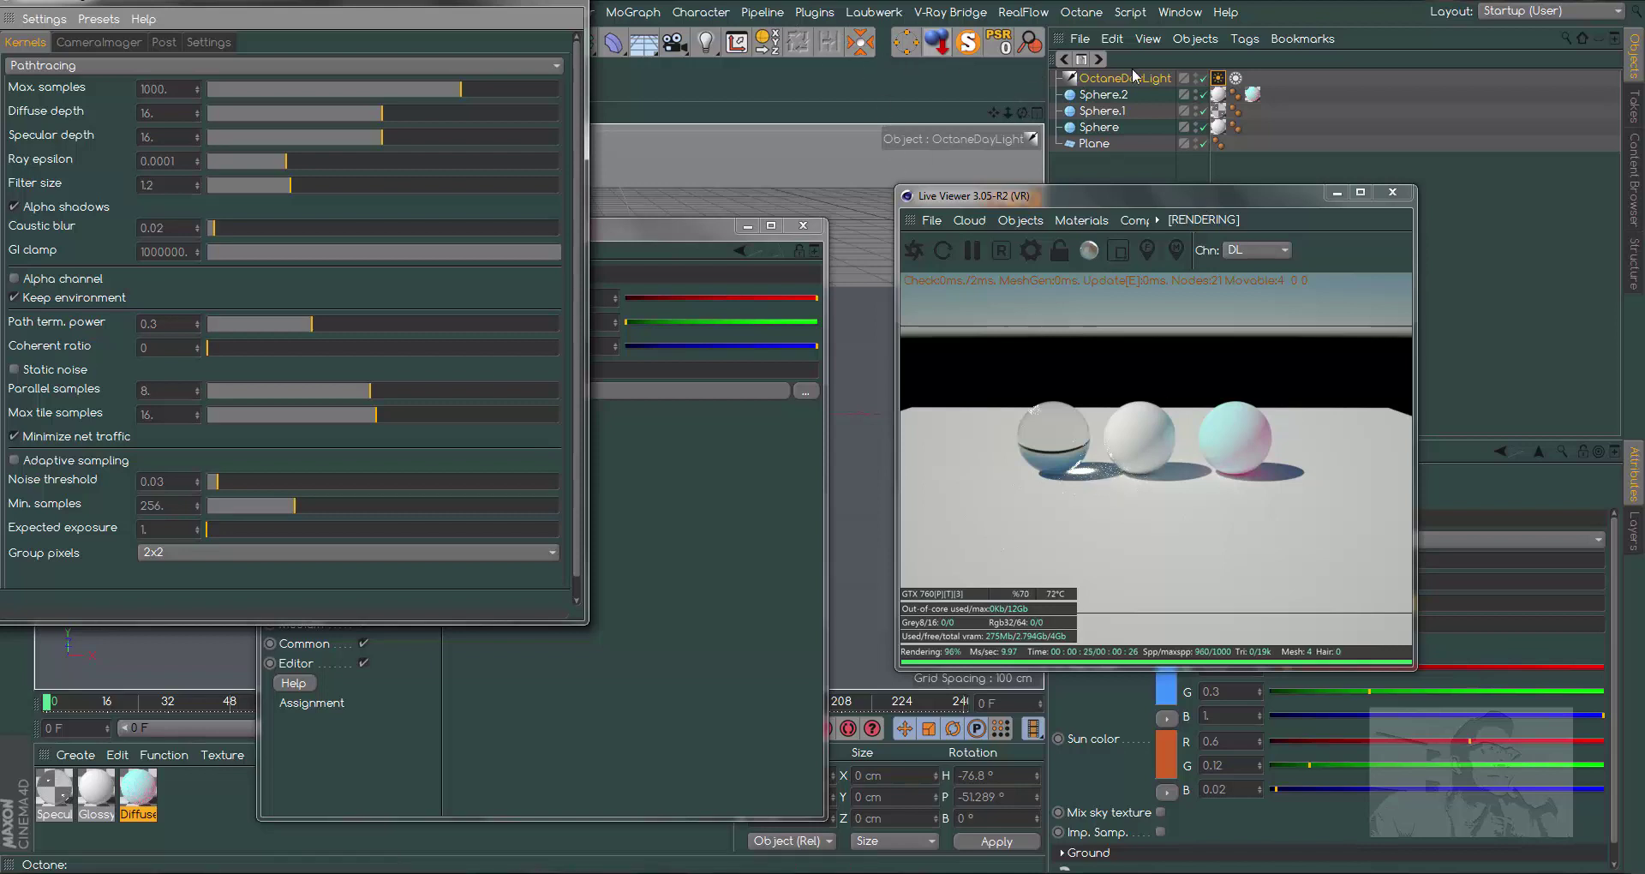
{"action": "left_click", "coordinate": [1039, 220]}
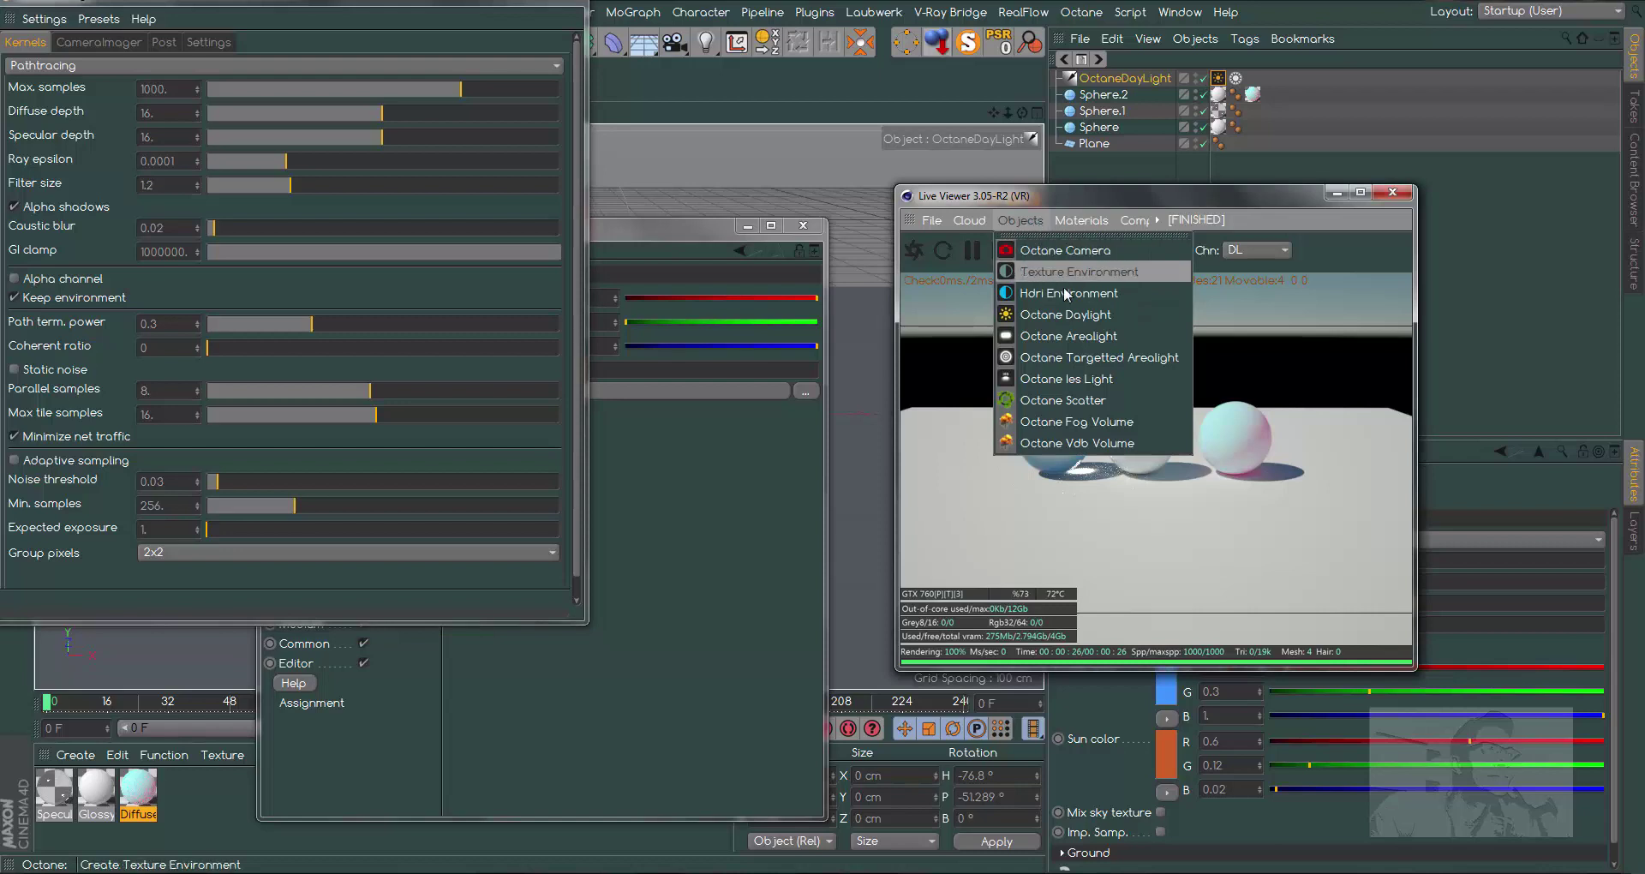
- Add an Octane Camera and make the Live Viewer render through it
{"action": "left_click", "coordinate": [1053, 233]}
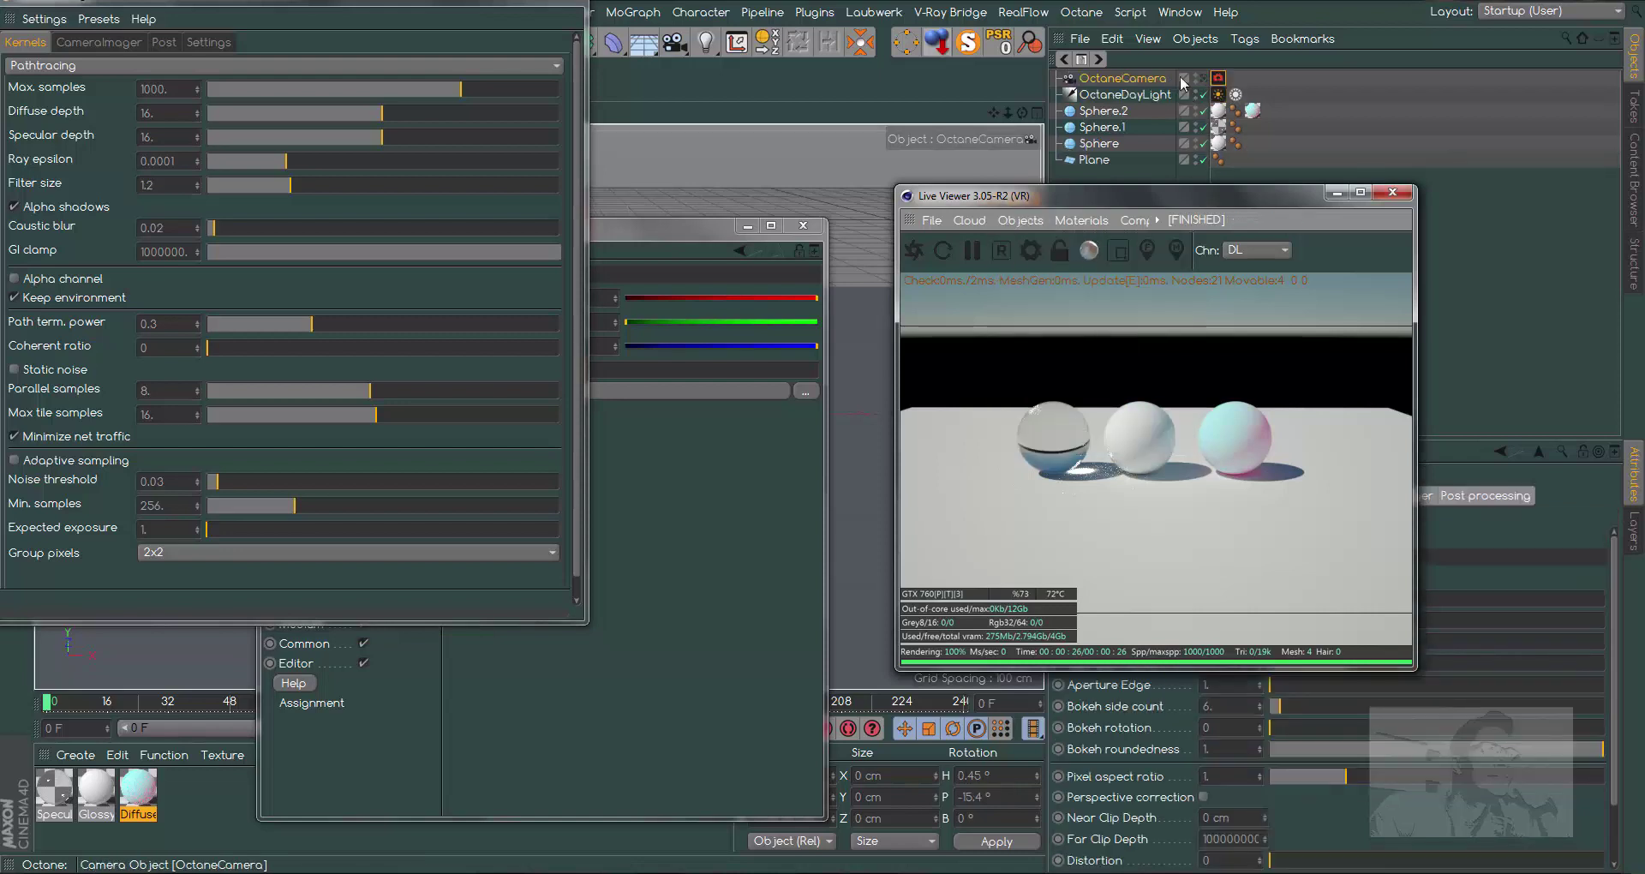
{"action": "left_click", "coordinate": [1202, 79]}
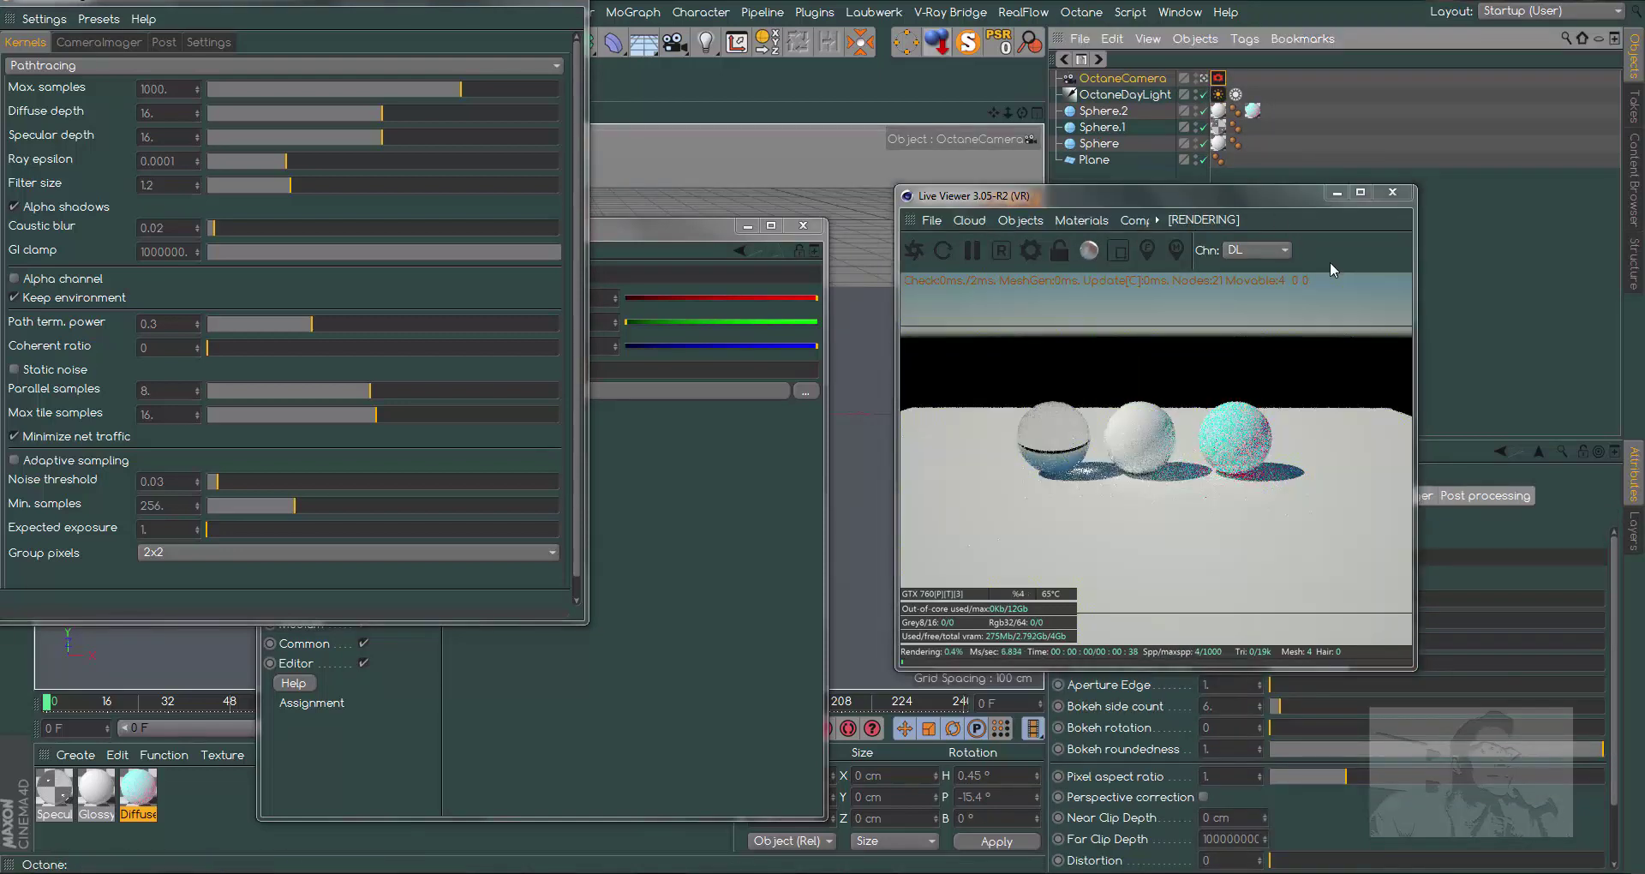
{"action": "left_click_drag", "start_coordinate": [1287, 196], "coordinate": [906, 173]}
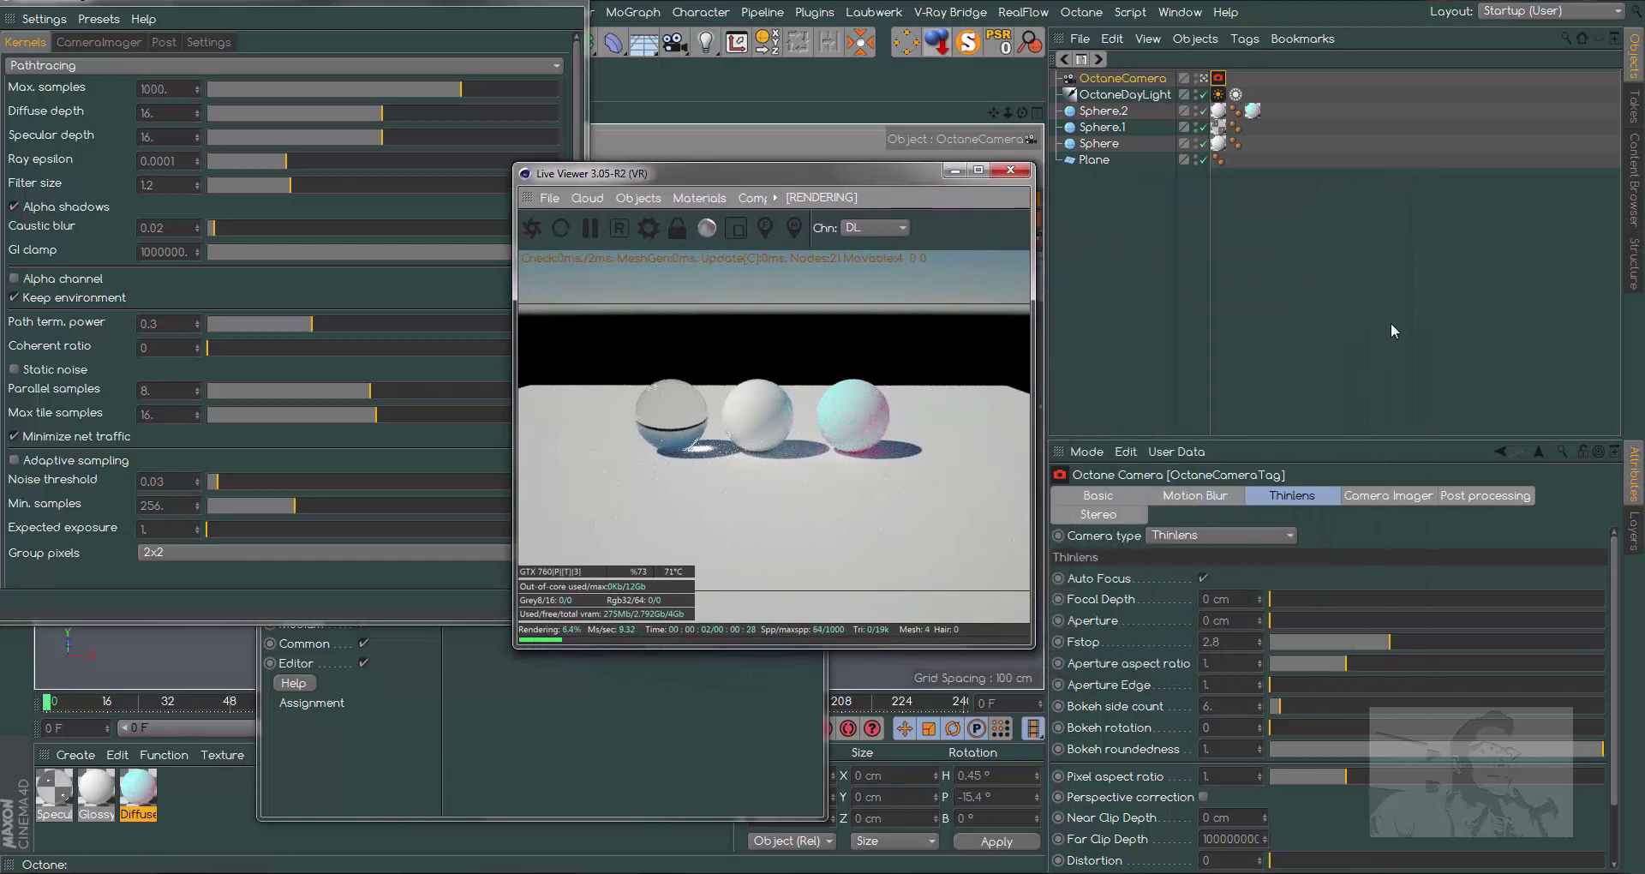
- In the Camera Imager, try Hotpixel removal values and leave it at 1
{"action": "left_click", "coordinate": [1426, 514]}
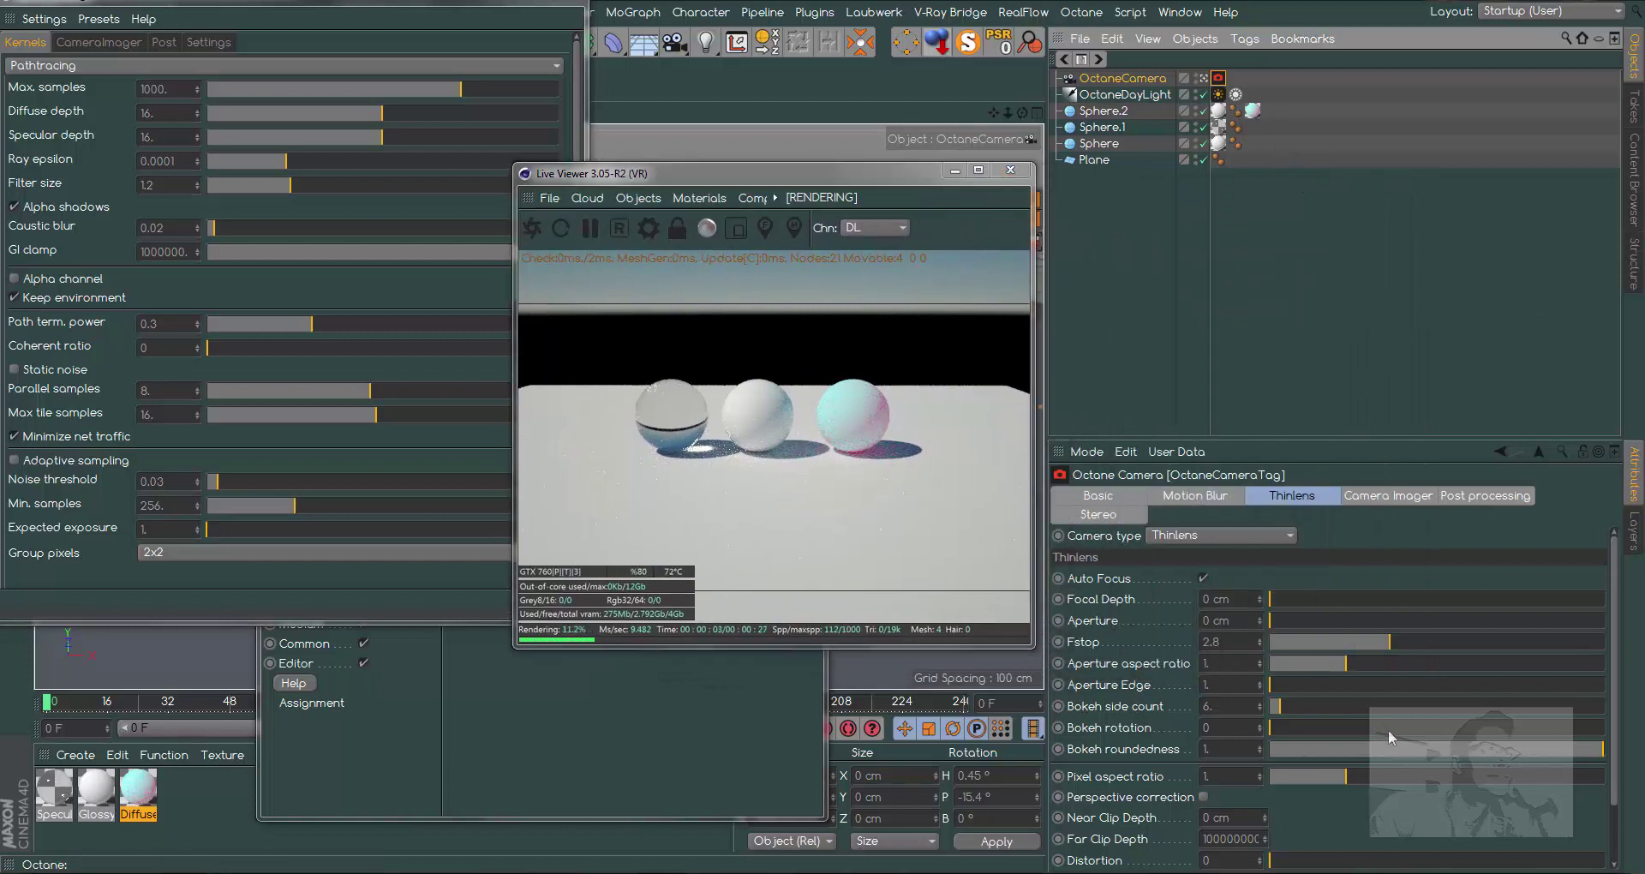
{"action": "left_click", "coordinate": [1406, 497]}
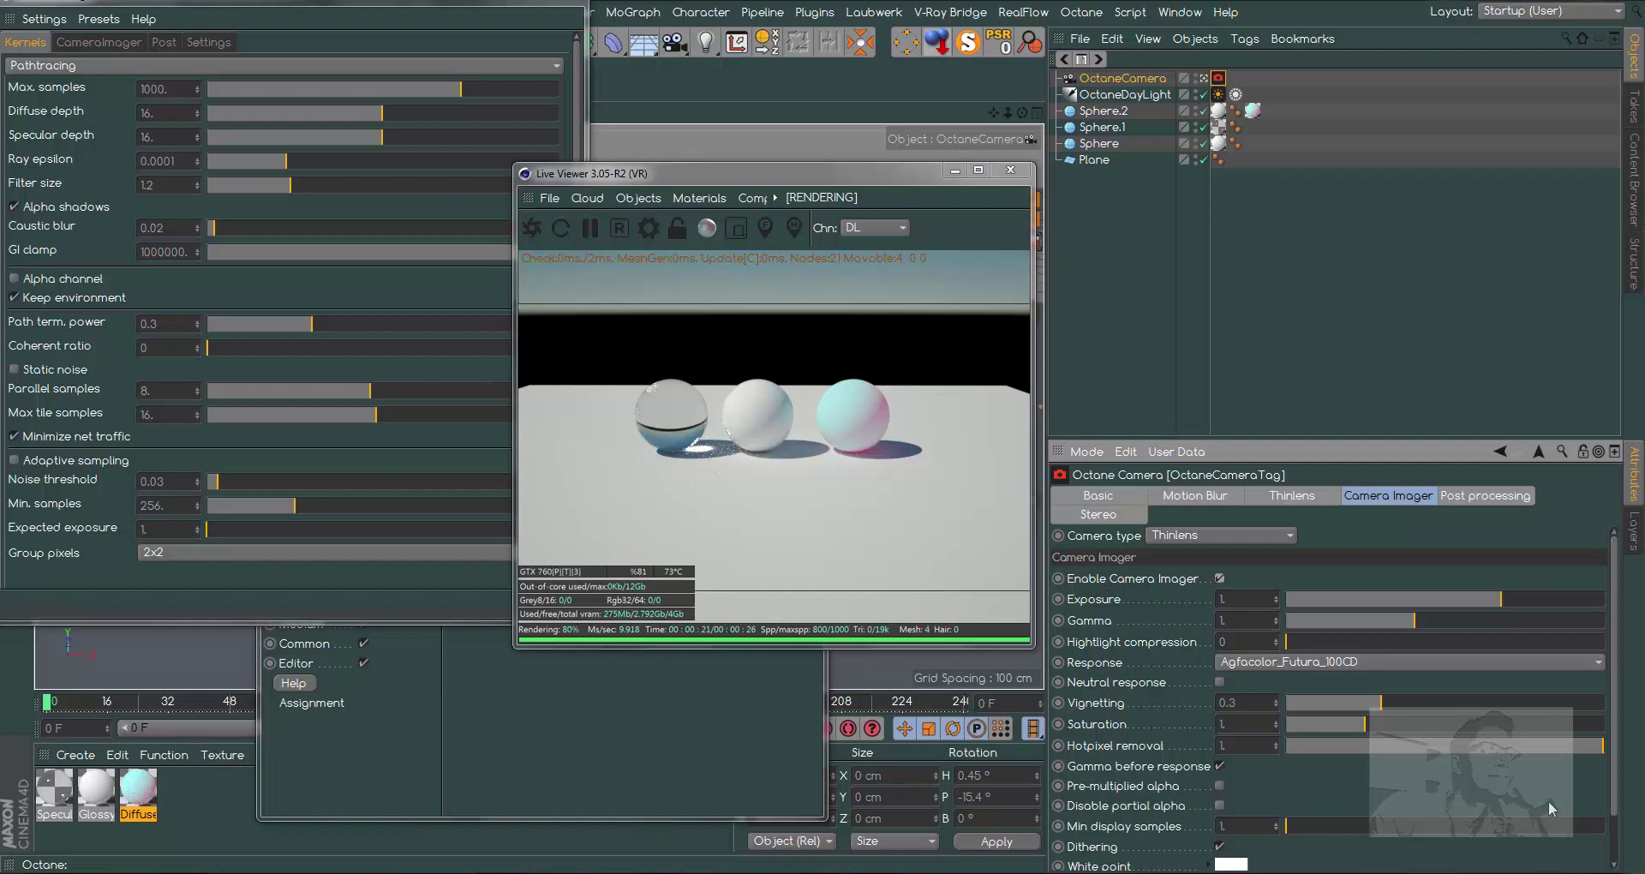
{"action": "left_click_drag", "start_coordinate": [1595, 746], "coordinate": [1313, 749]}
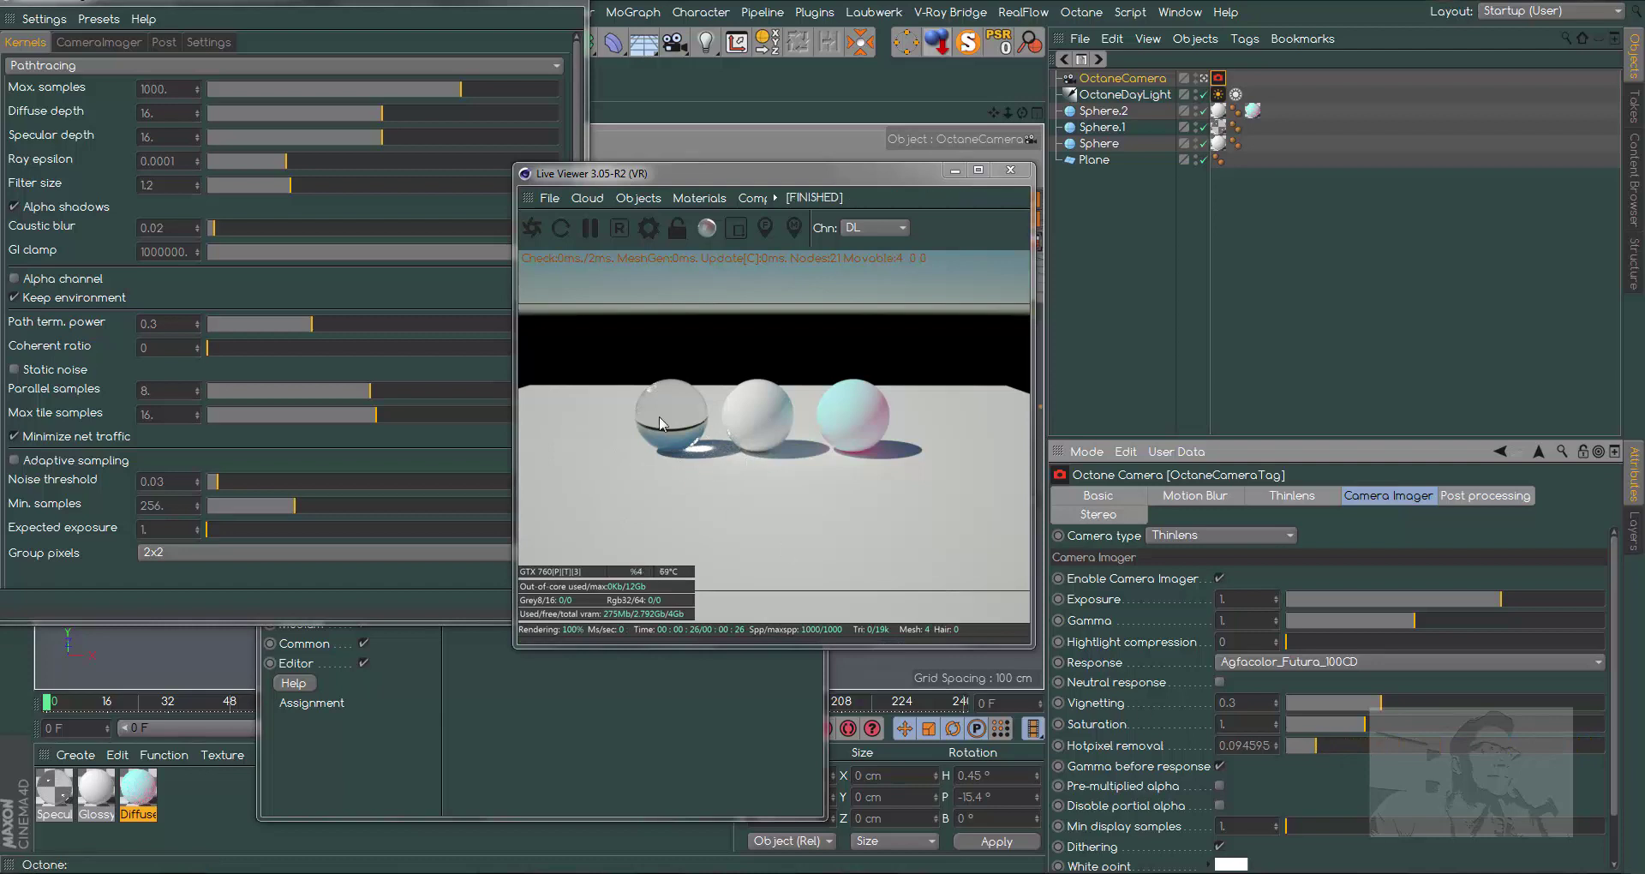
{"action": "left_click_drag", "start_coordinate": [1302, 742], "coordinate": [1286, 744]}
{"action": "left_click_drag", "start_coordinate": [1302, 751], "coordinate": [1556, 749]}
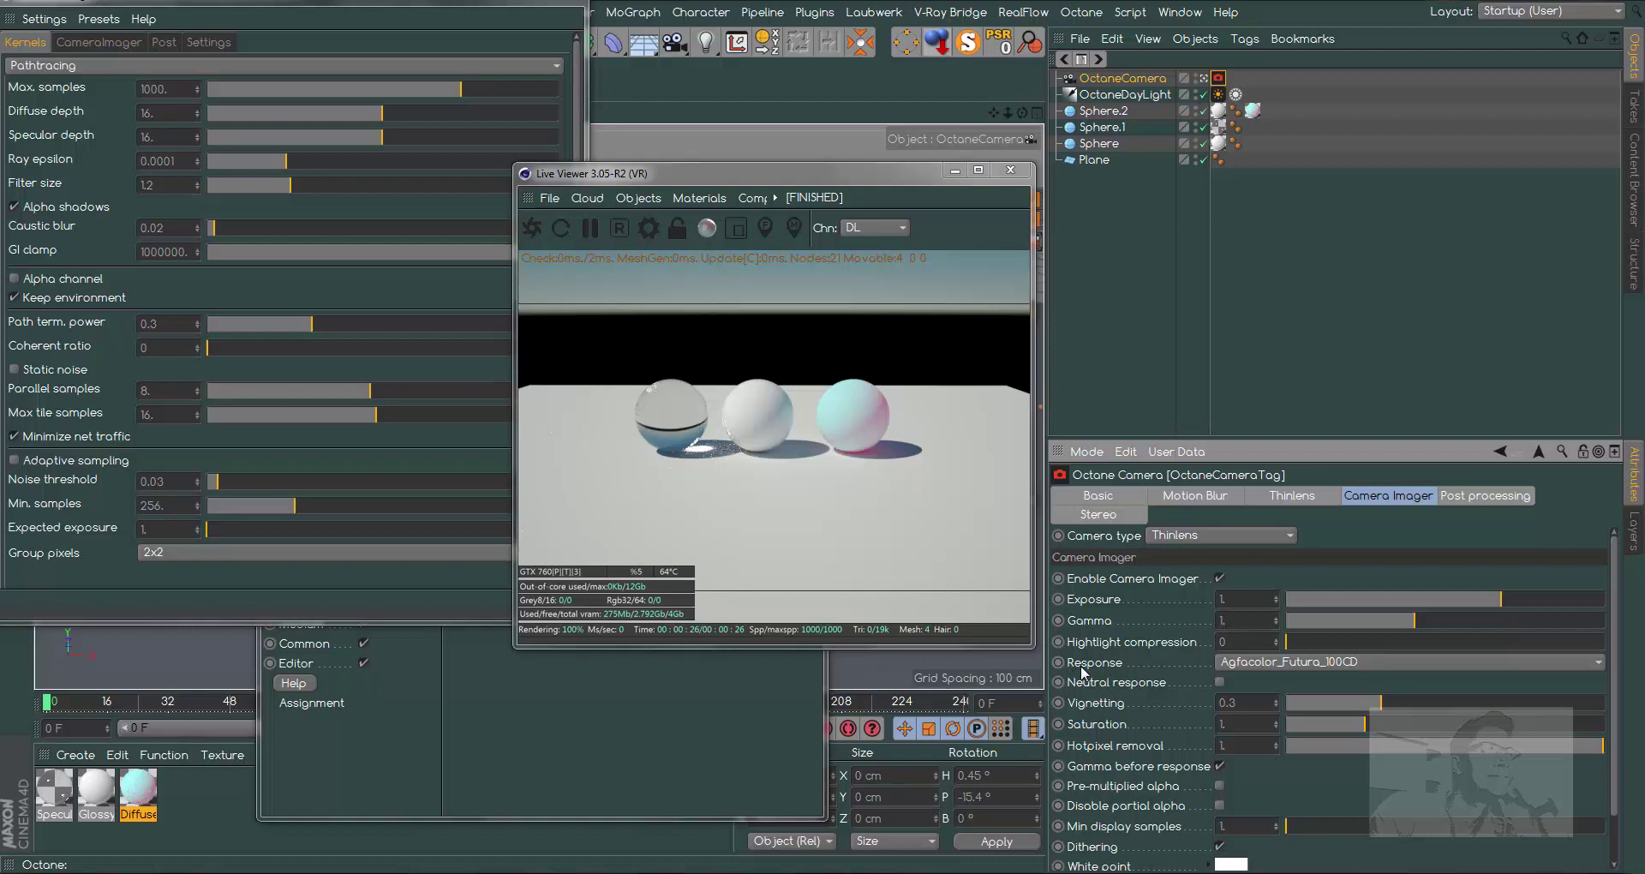
- Give the Octane camera imager a Linear response with Gamma 2.2
{"action": "left_click", "coordinate": [1306, 666]}
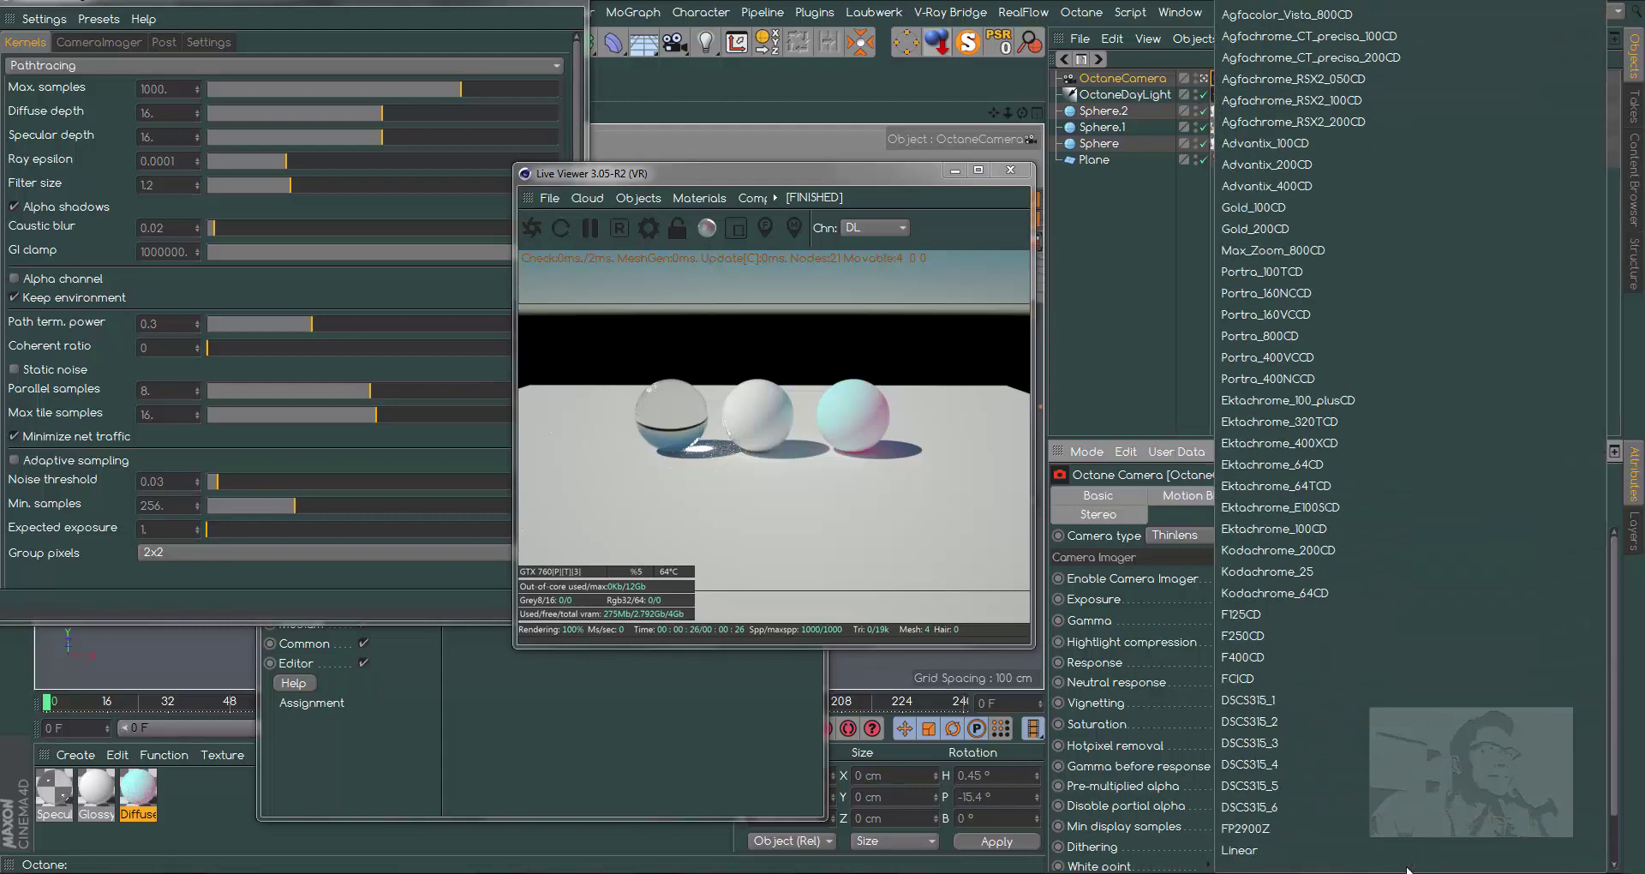
{"action": "left_click", "coordinate": [1255, 850]}
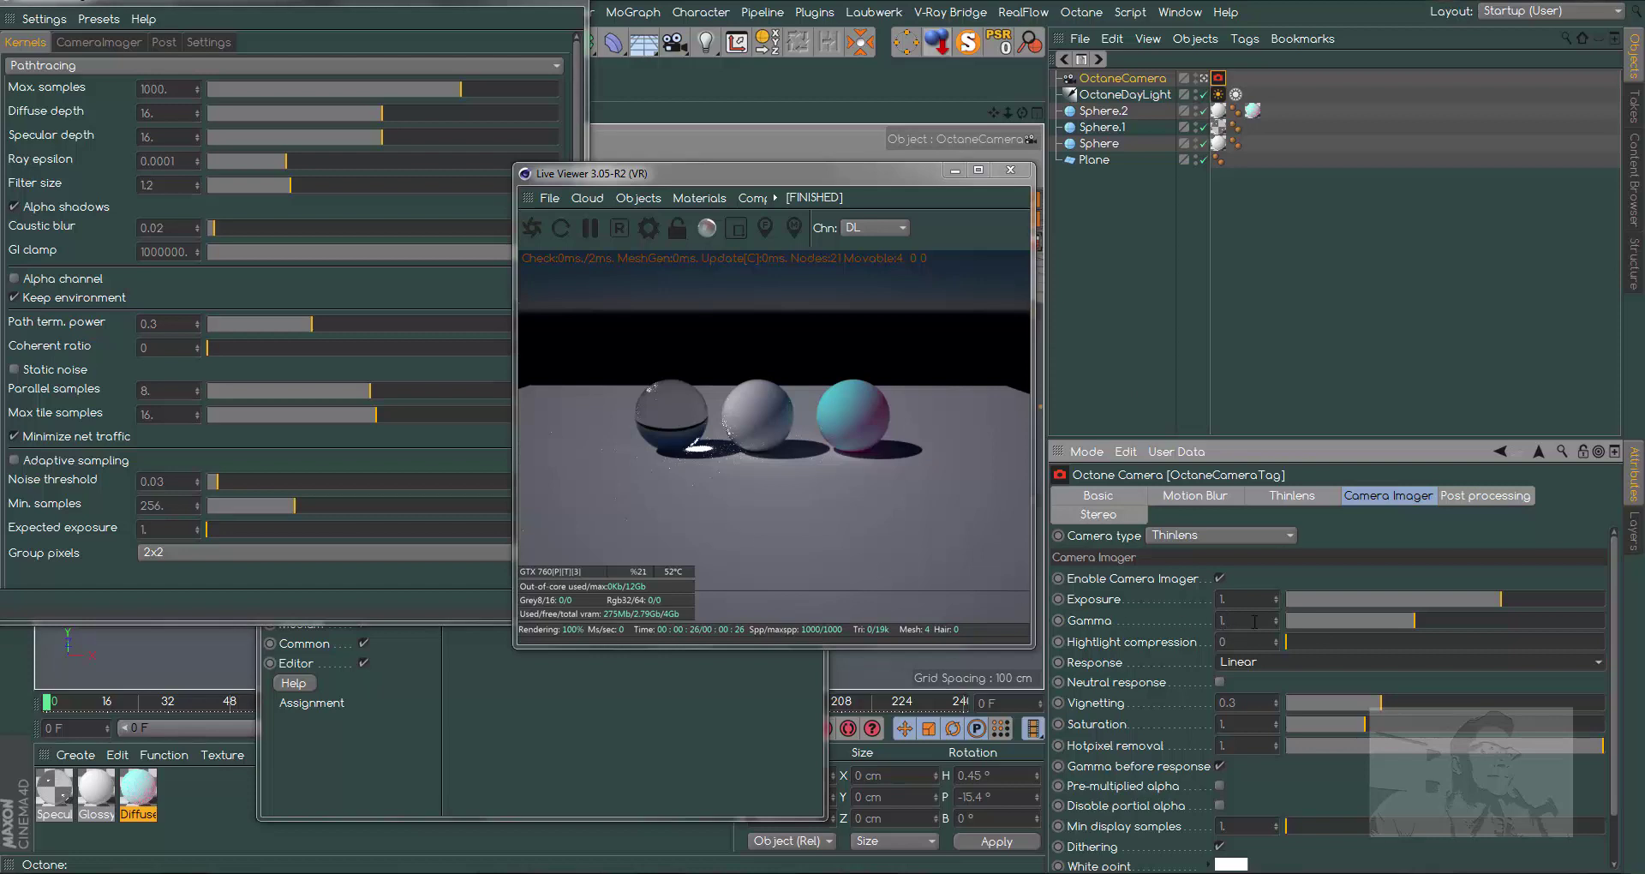
{"action": "double_click", "coordinate": [1254, 622]}
{"action": "type", "text": "2.2"}
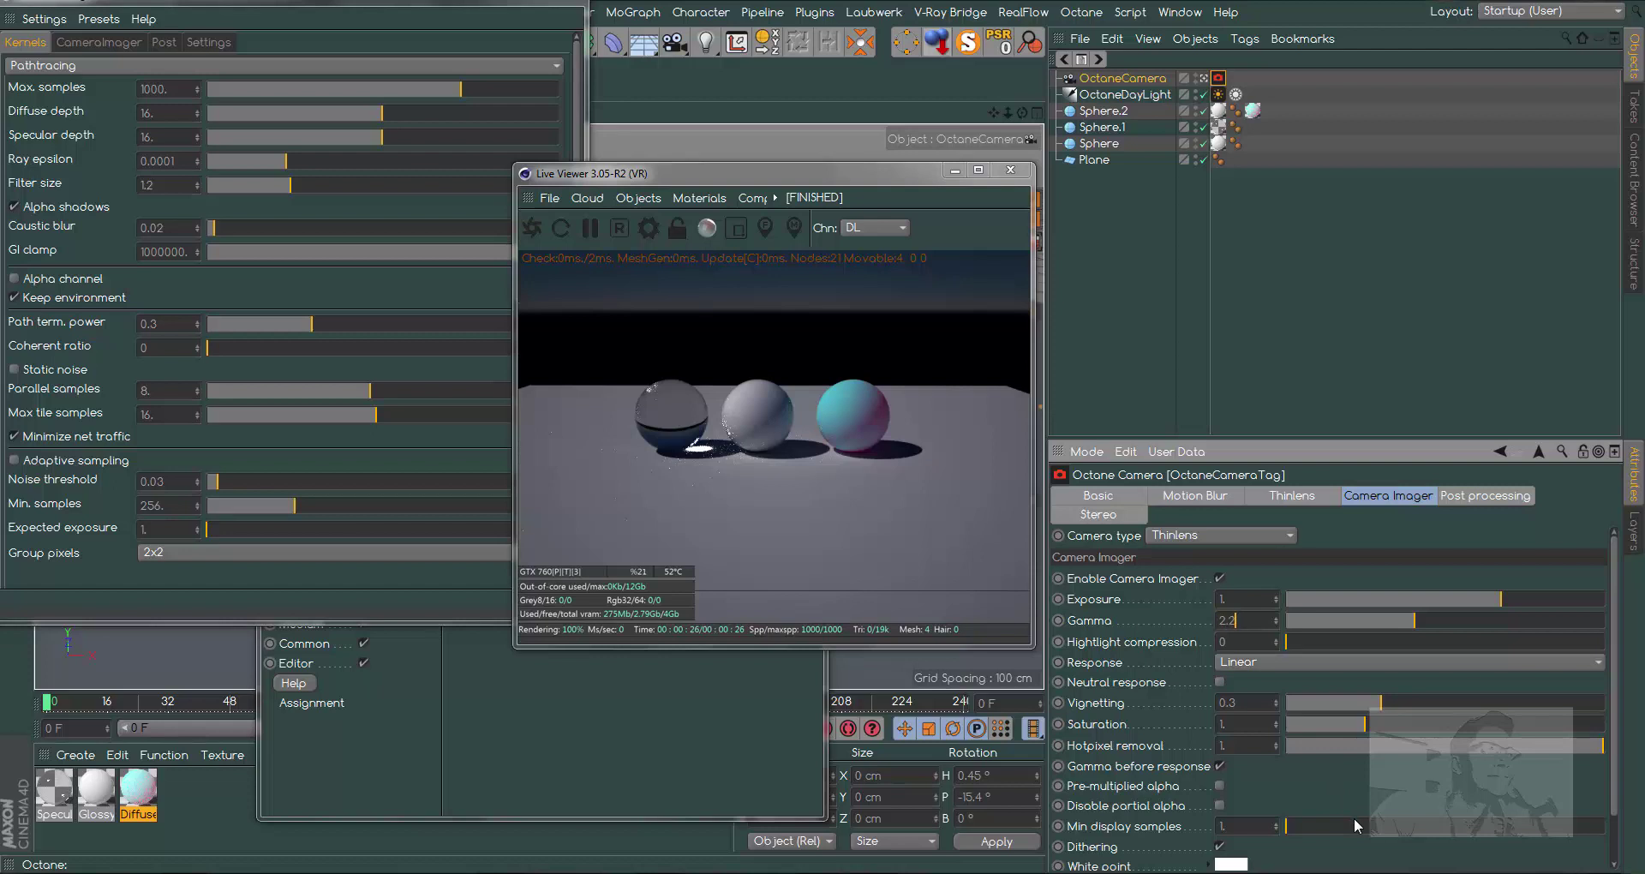
{"action": "key", "text": "Return"}
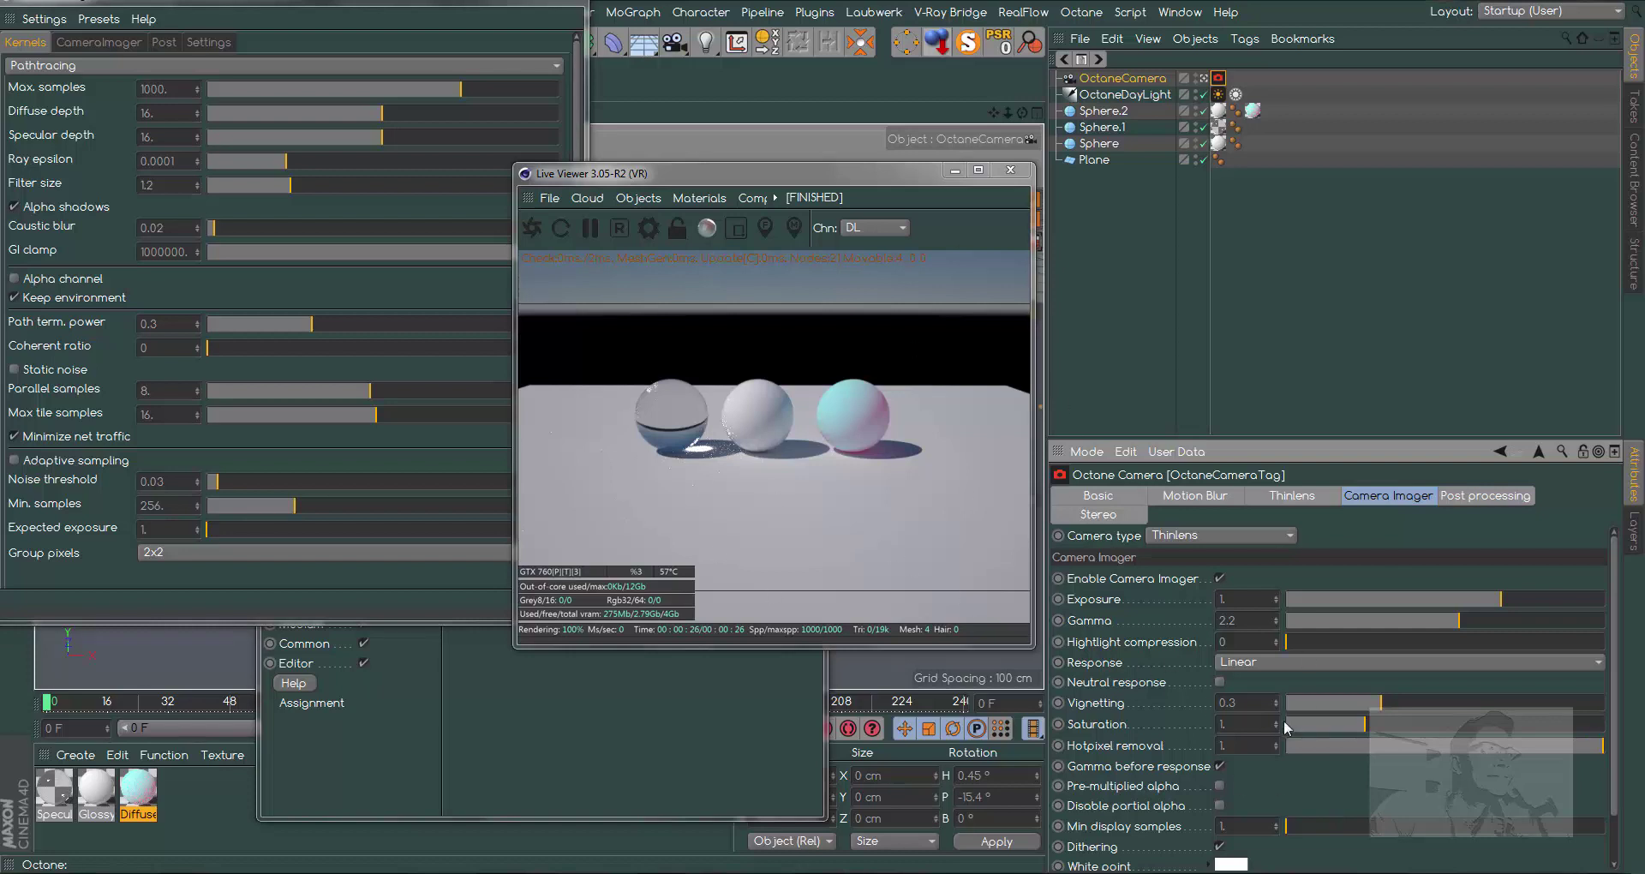
- Set the Octane camera's Hotpixel removal to 0 and shift the Live Viewer to the right
{"action": "left_click_drag", "start_coordinate": [1479, 744], "coordinate": [1281, 747]}
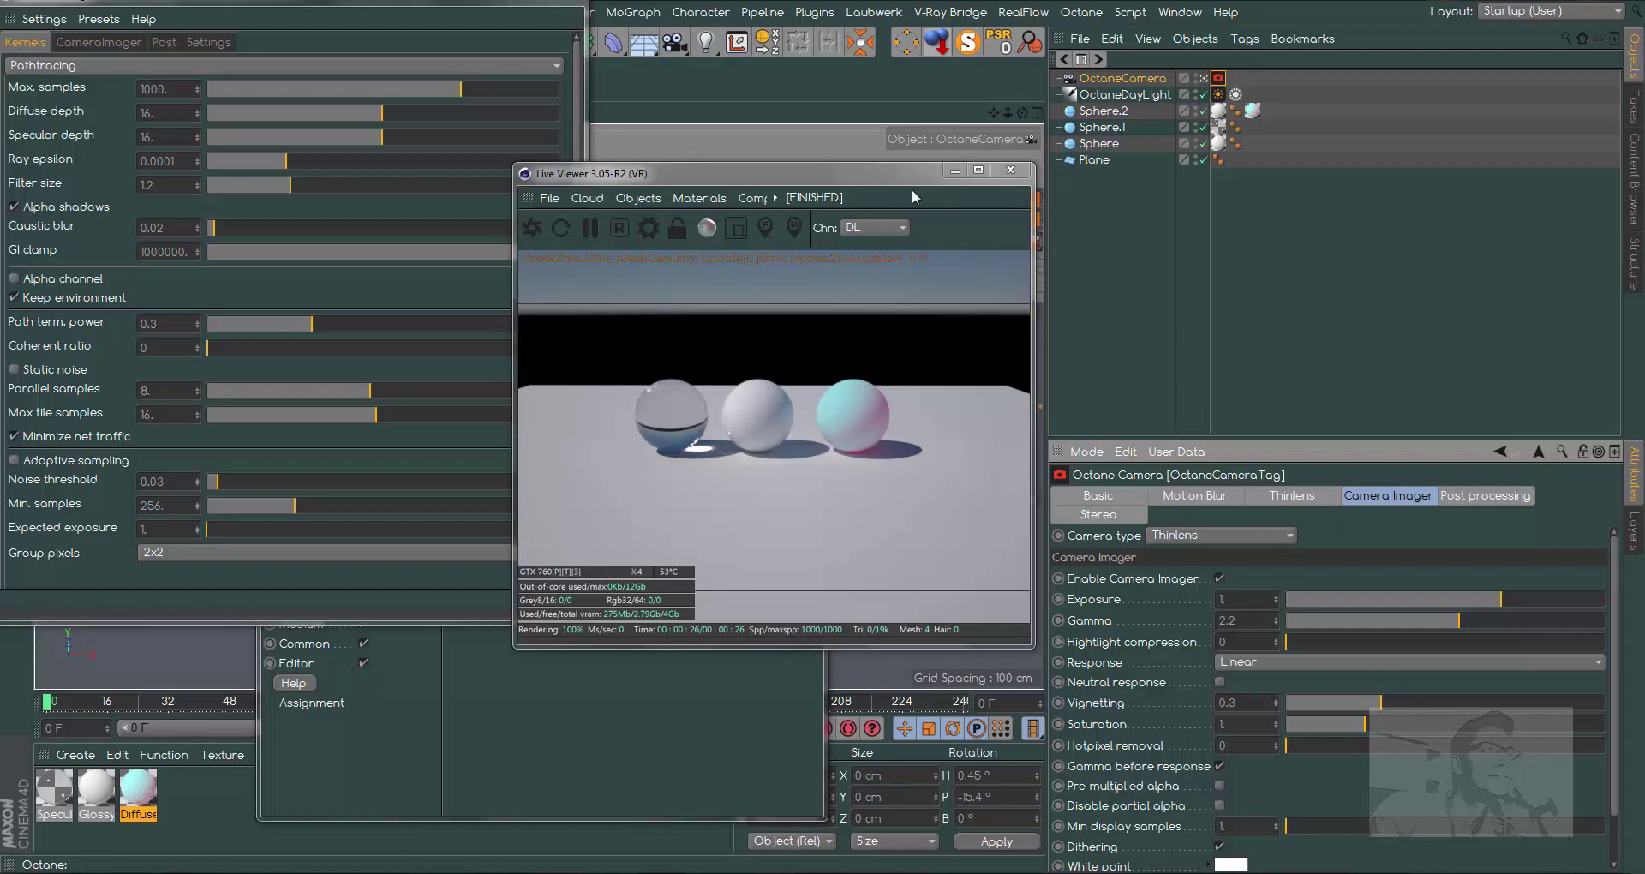
{"action": "left_click_drag", "start_coordinate": [882, 173], "coordinate": [1332, 163]}
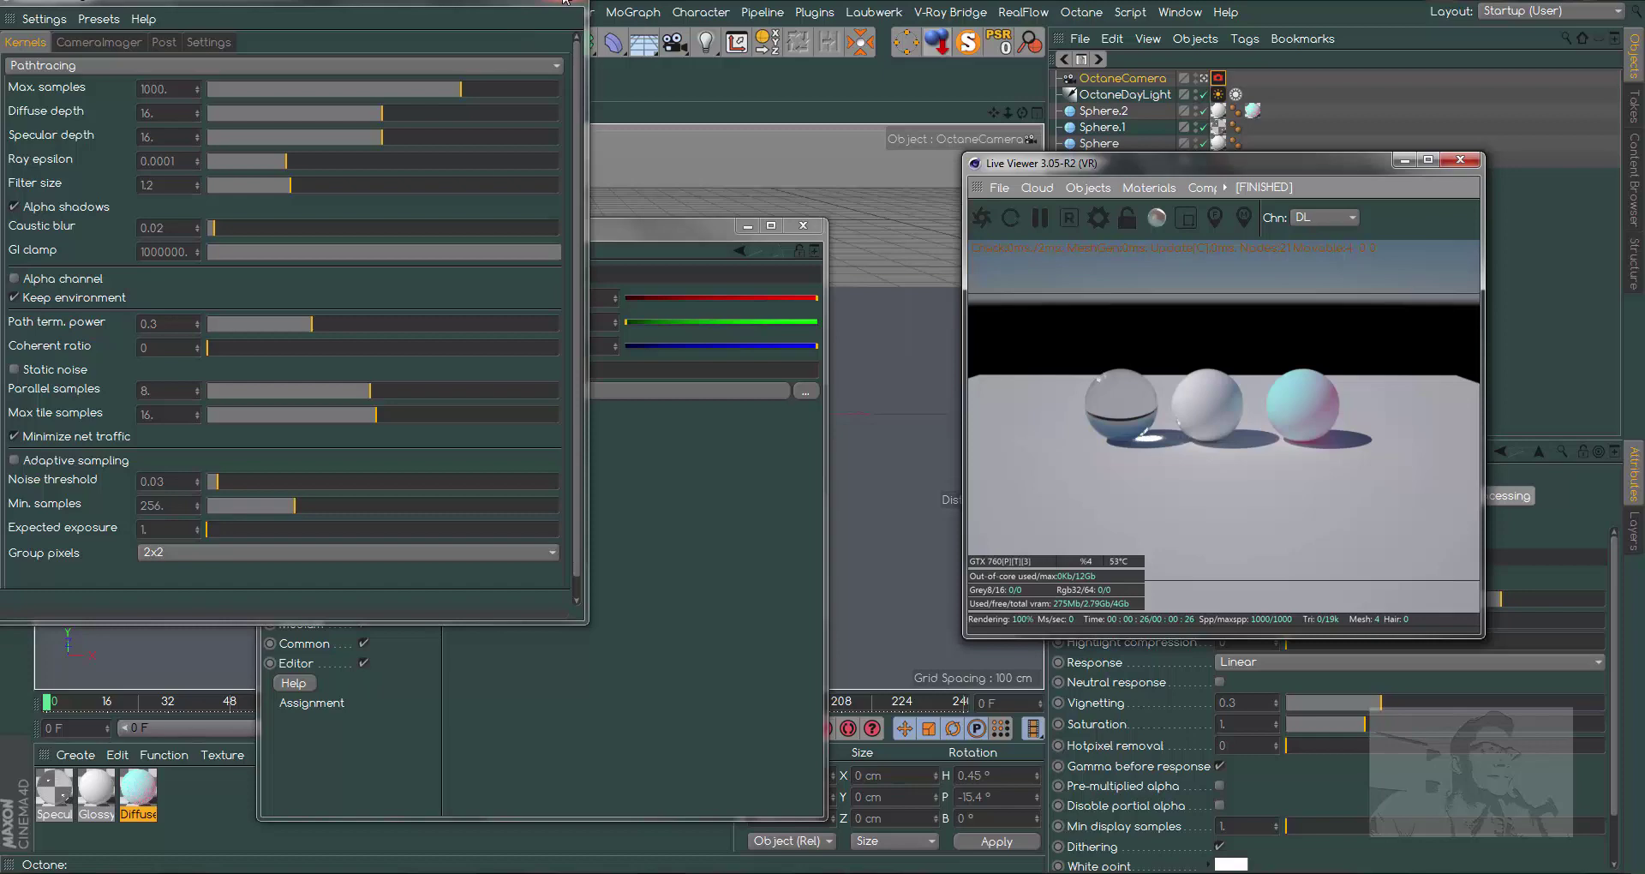
- Close the Octane Settings window and rearrange the Live Viewer and Material Editor
{"action": "left_click", "coordinate": [566, 2]}
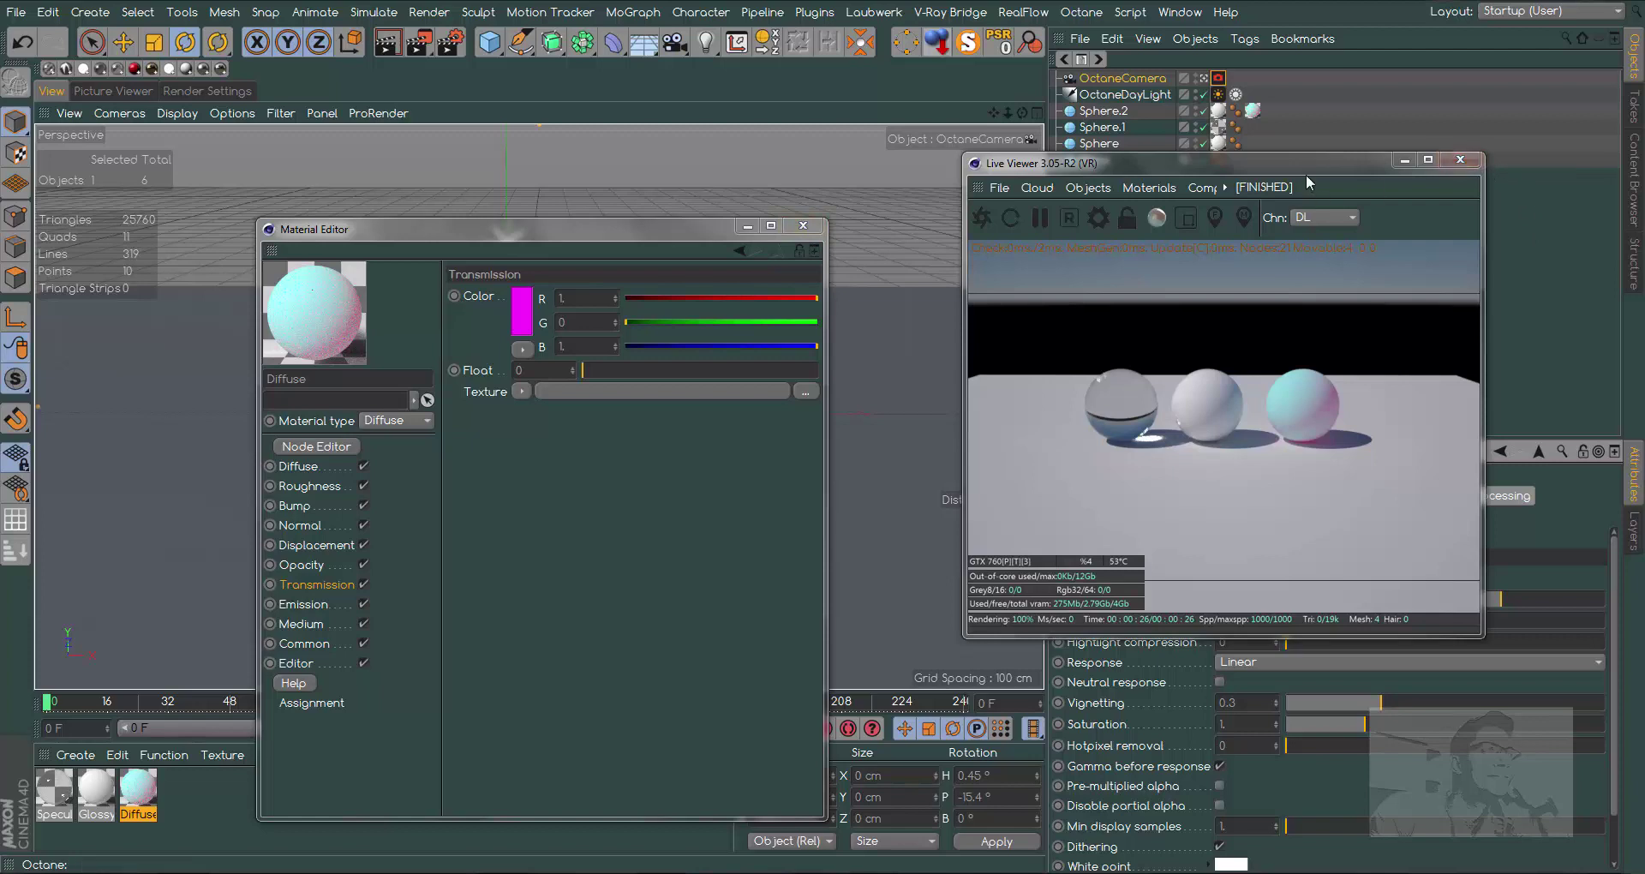
{"action": "left_click_drag", "start_coordinate": [1305, 172], "coordinate": [1269, 223]}
{"action": "left_click_drag", "start_coordinate": [665, 226], "coordinate": [742, 156]}
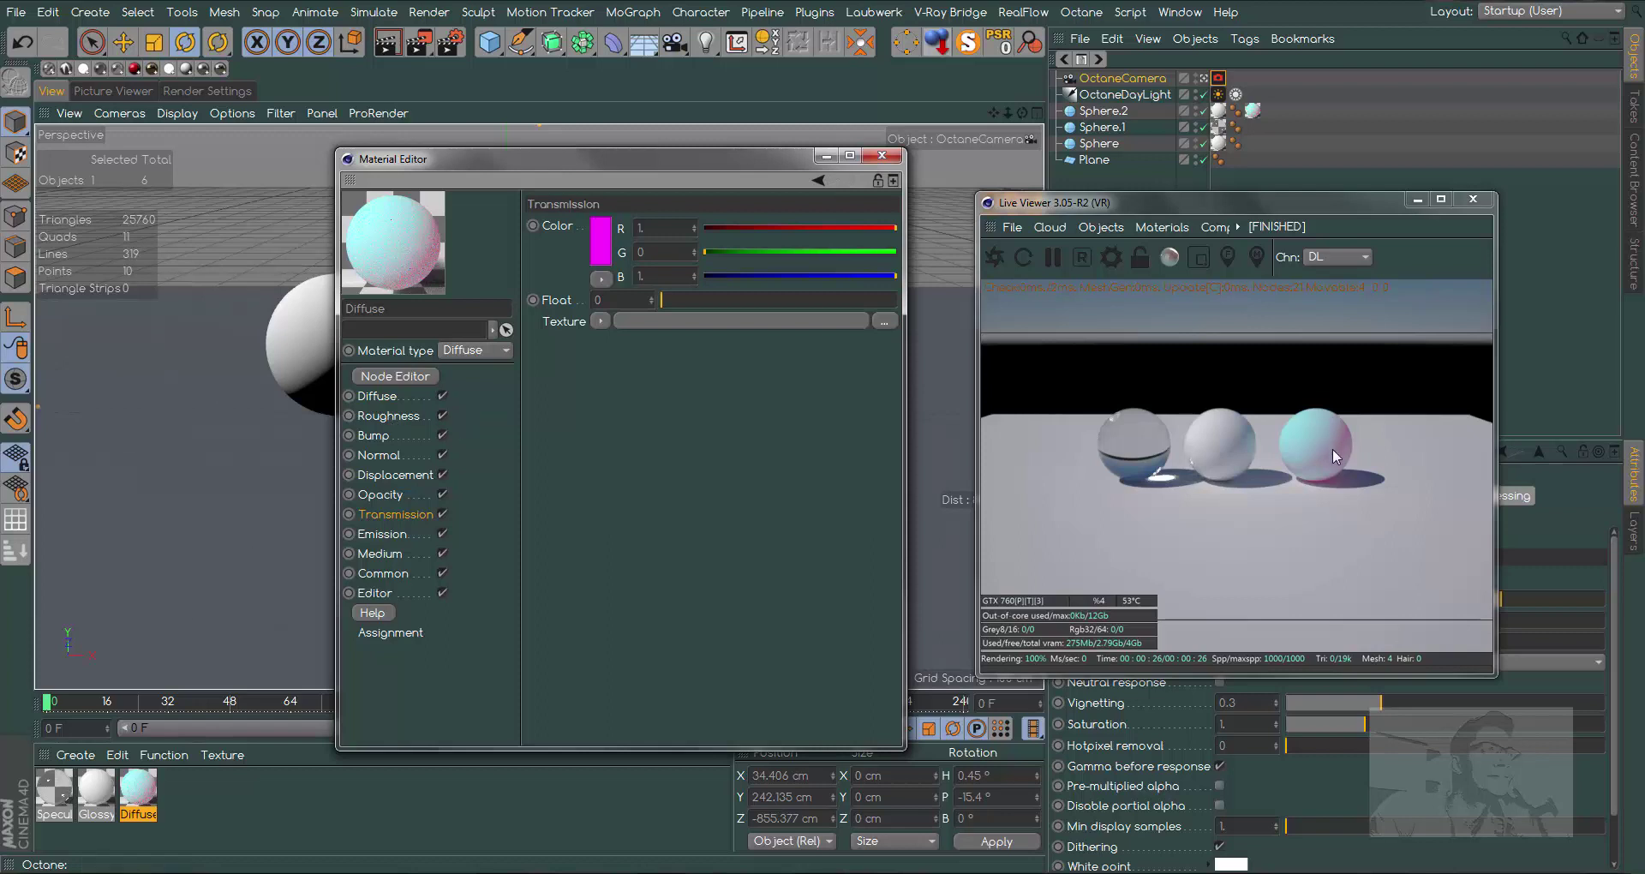
- Try lowering the Diffuse material's Opacity to make the pink sphere transparent
{"action": "left_click", "coordinate": [399, 418]}
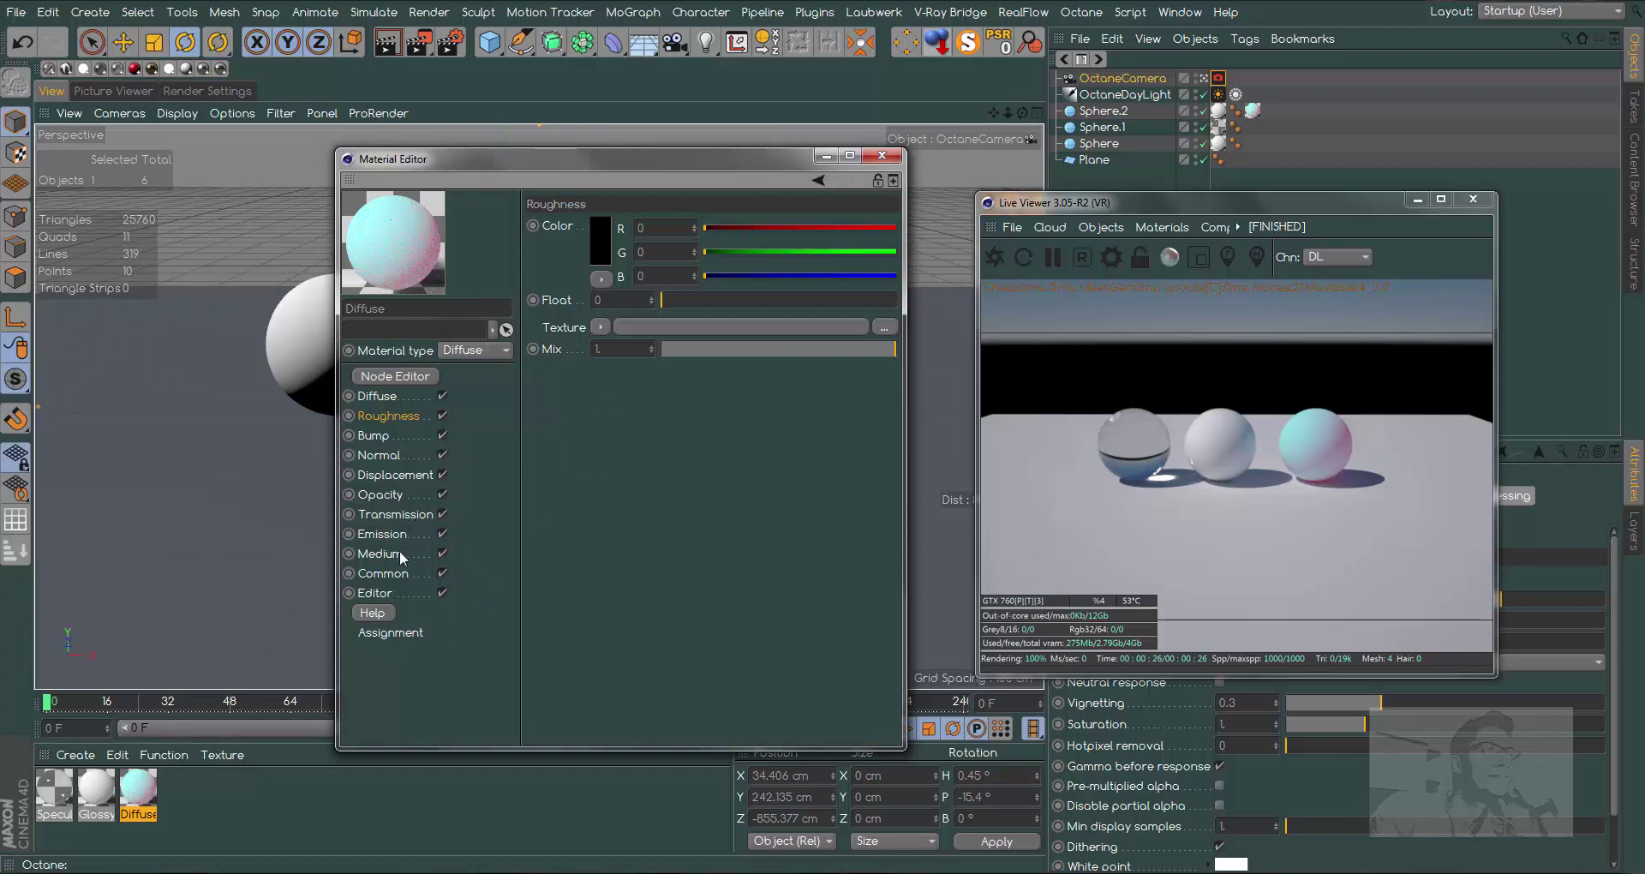
{"action": "left_click", "coordinate": [391, 496]}
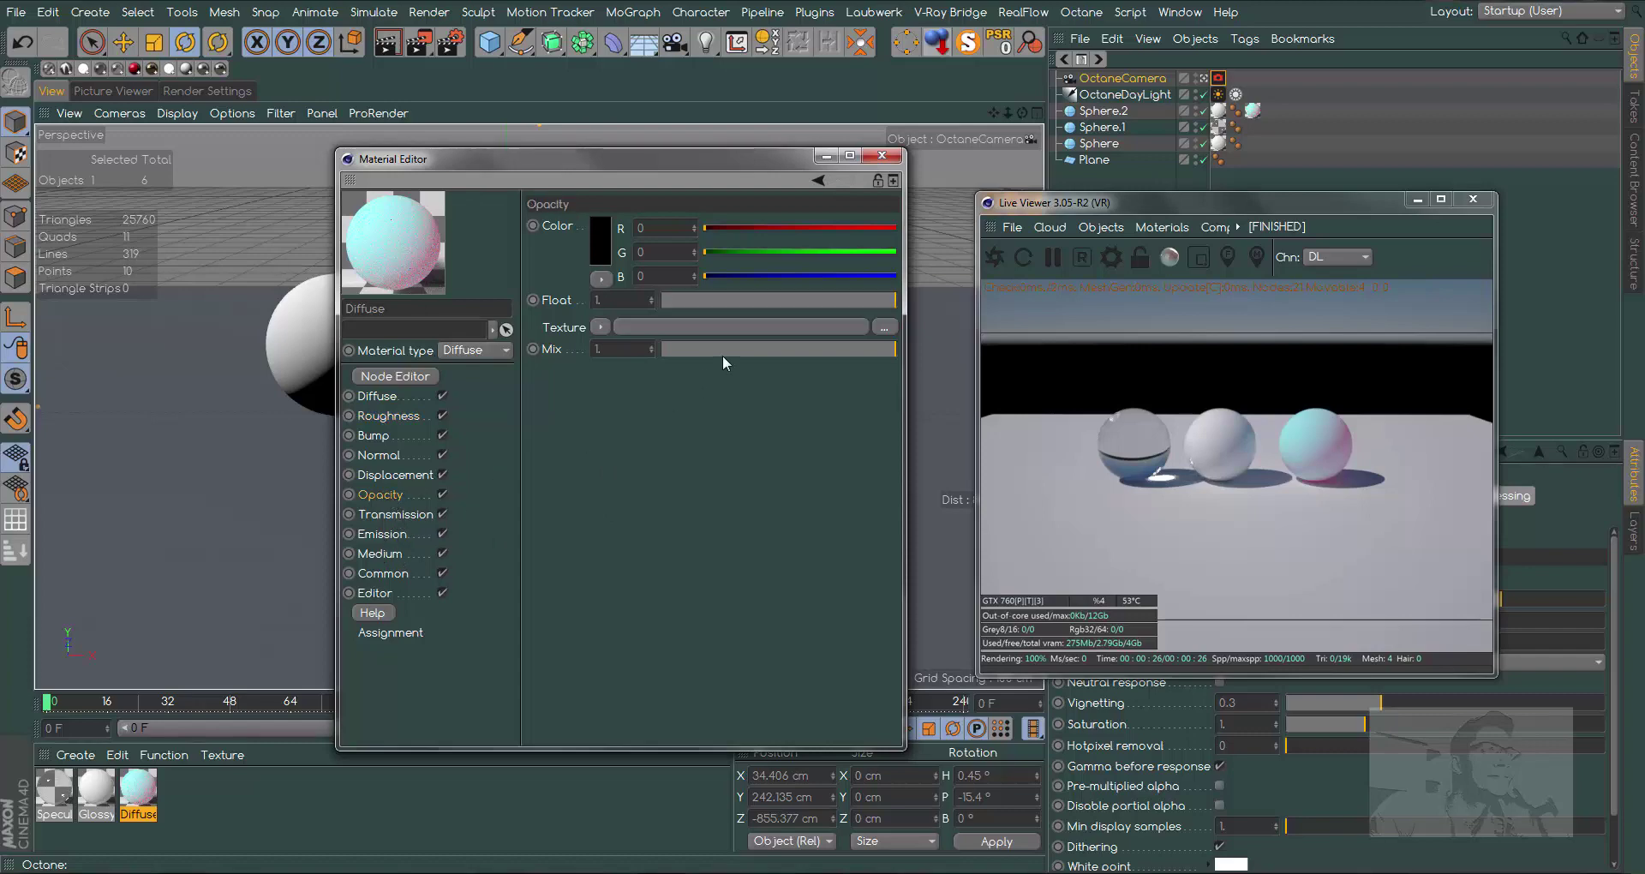
{"action": "mouse_move", "coordinate": [878, 300]}
{"action": "left_mouse_down"}
{"action": "mouse_move", "coordinate": [685, 304]}
{"action": "mouse_move", "coordinate": [896, 300]}
{"action": "left_mouse_up"}
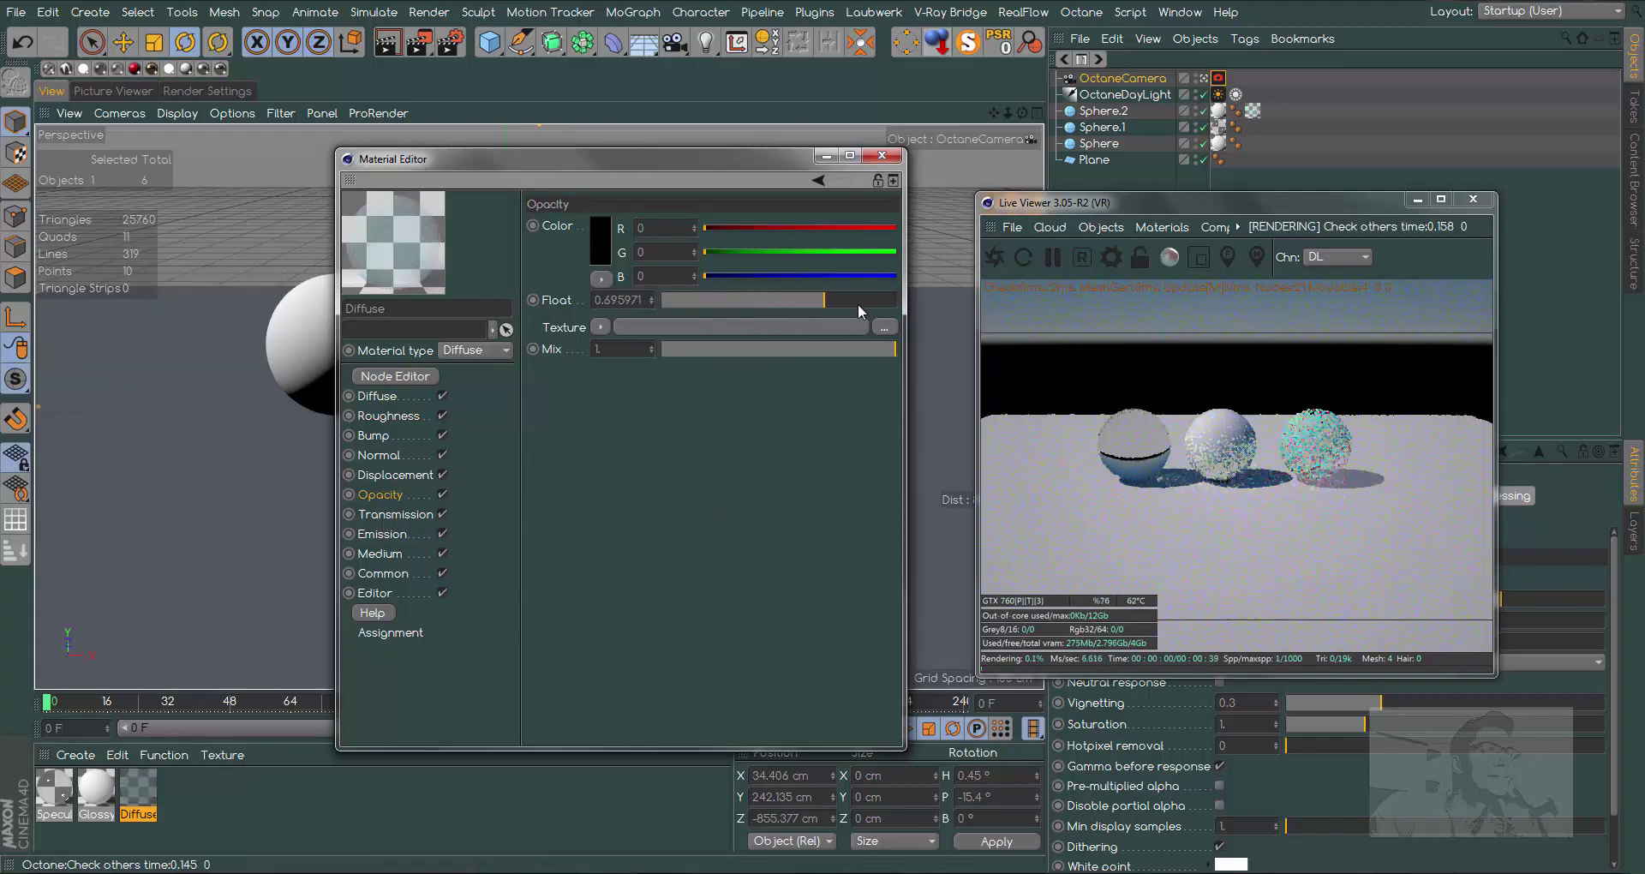
- Look through the Bump, Normal and Displacement channels, ending on Bump
{"action": "left_click", "coordinate": [387, 436]}
{"action": "left_click", "coordinate": [390, 456]}
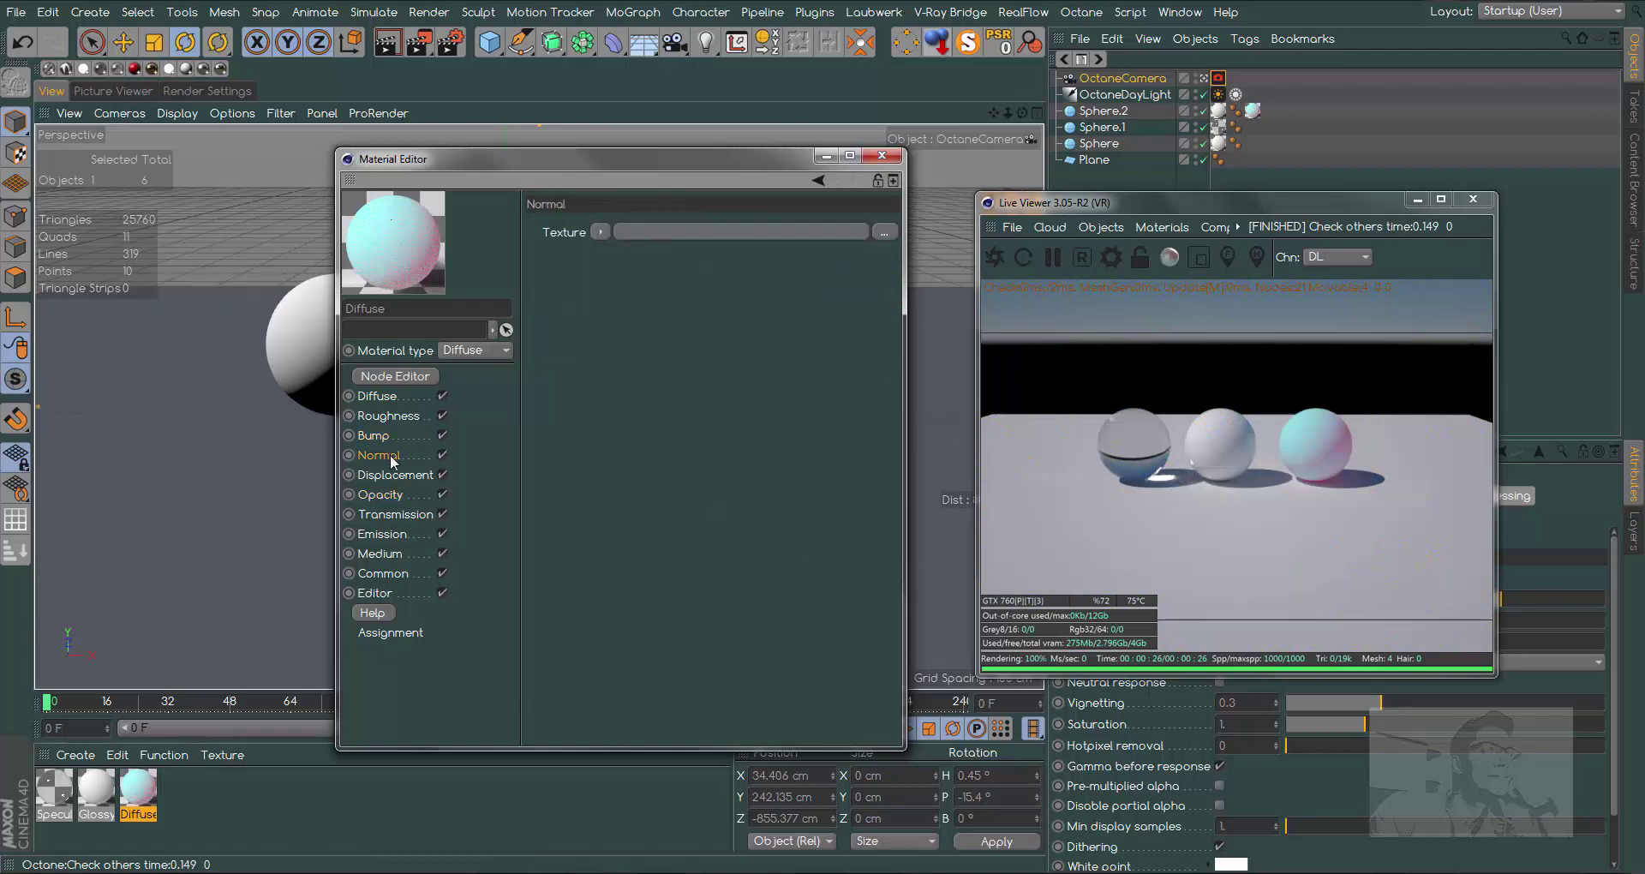
{"action": "left_click", "coordinate": [408, 476]}
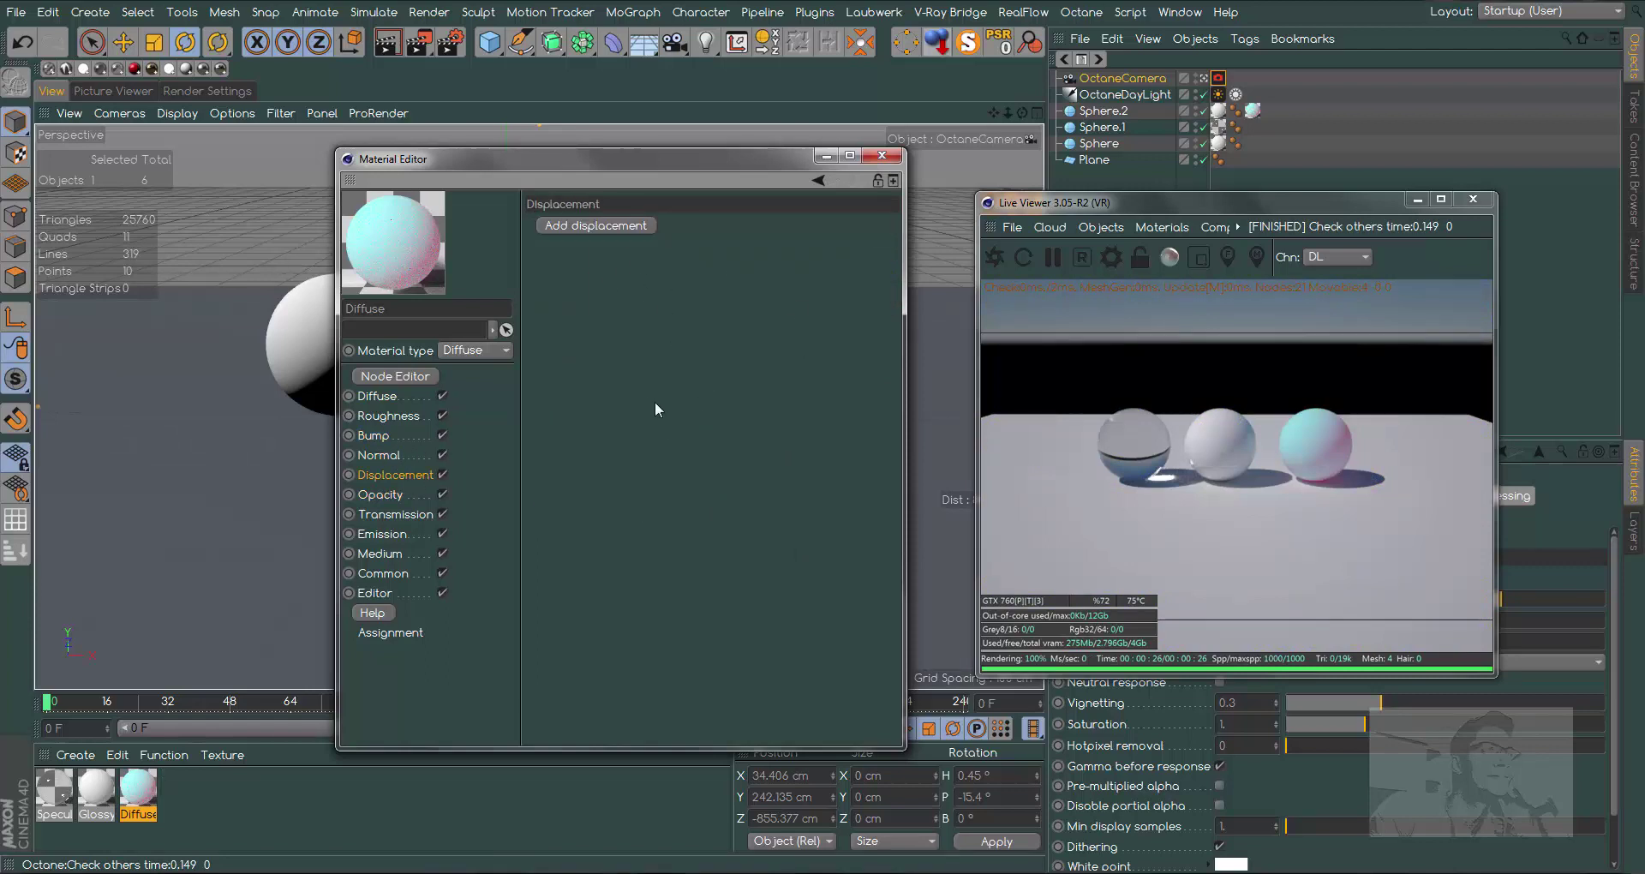
{"action": "left_click", "coordinate": [391, 435]}
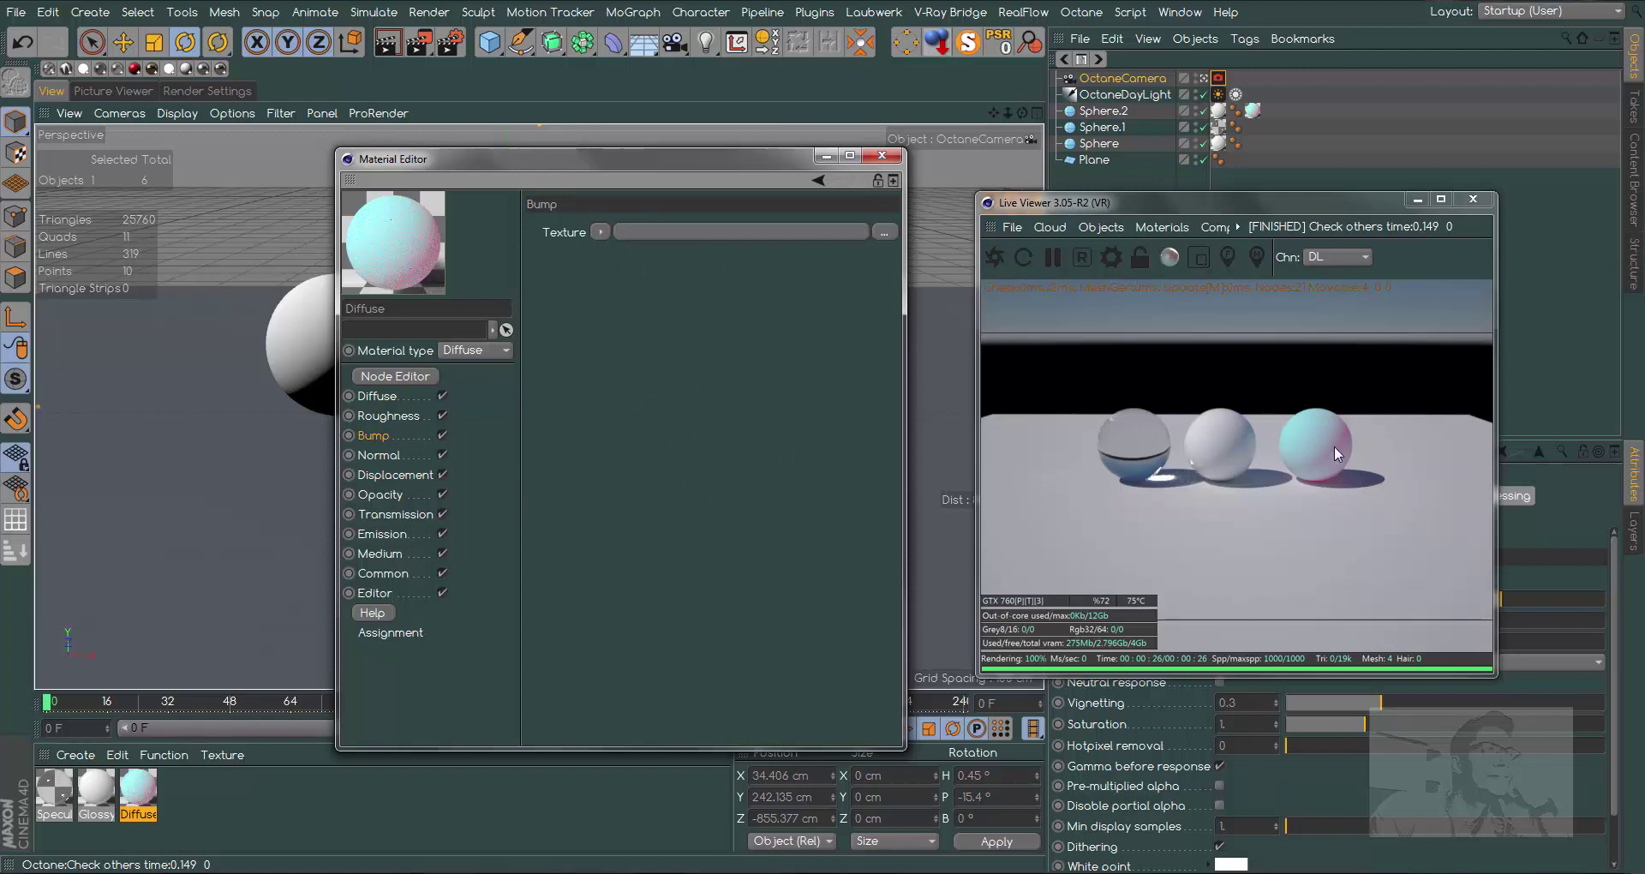
- Load a Noise texture into the Bump channel, then clear it
{"action": "left_click", "coordinate": [603, 233]}
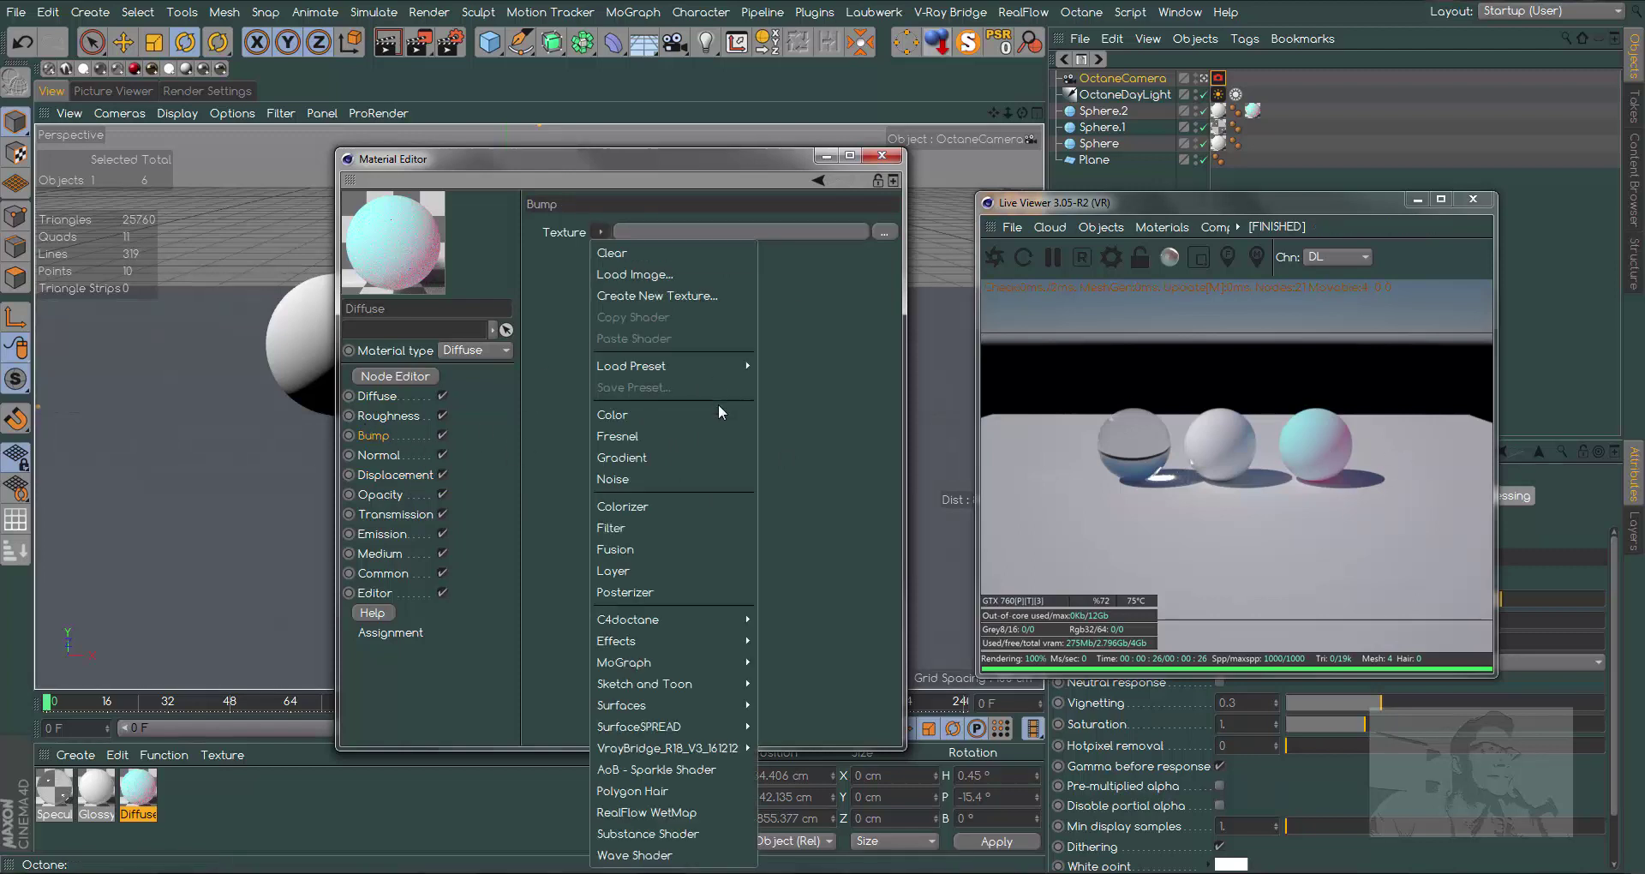
{"action": "left_click", "coordinate": [630, 485]}
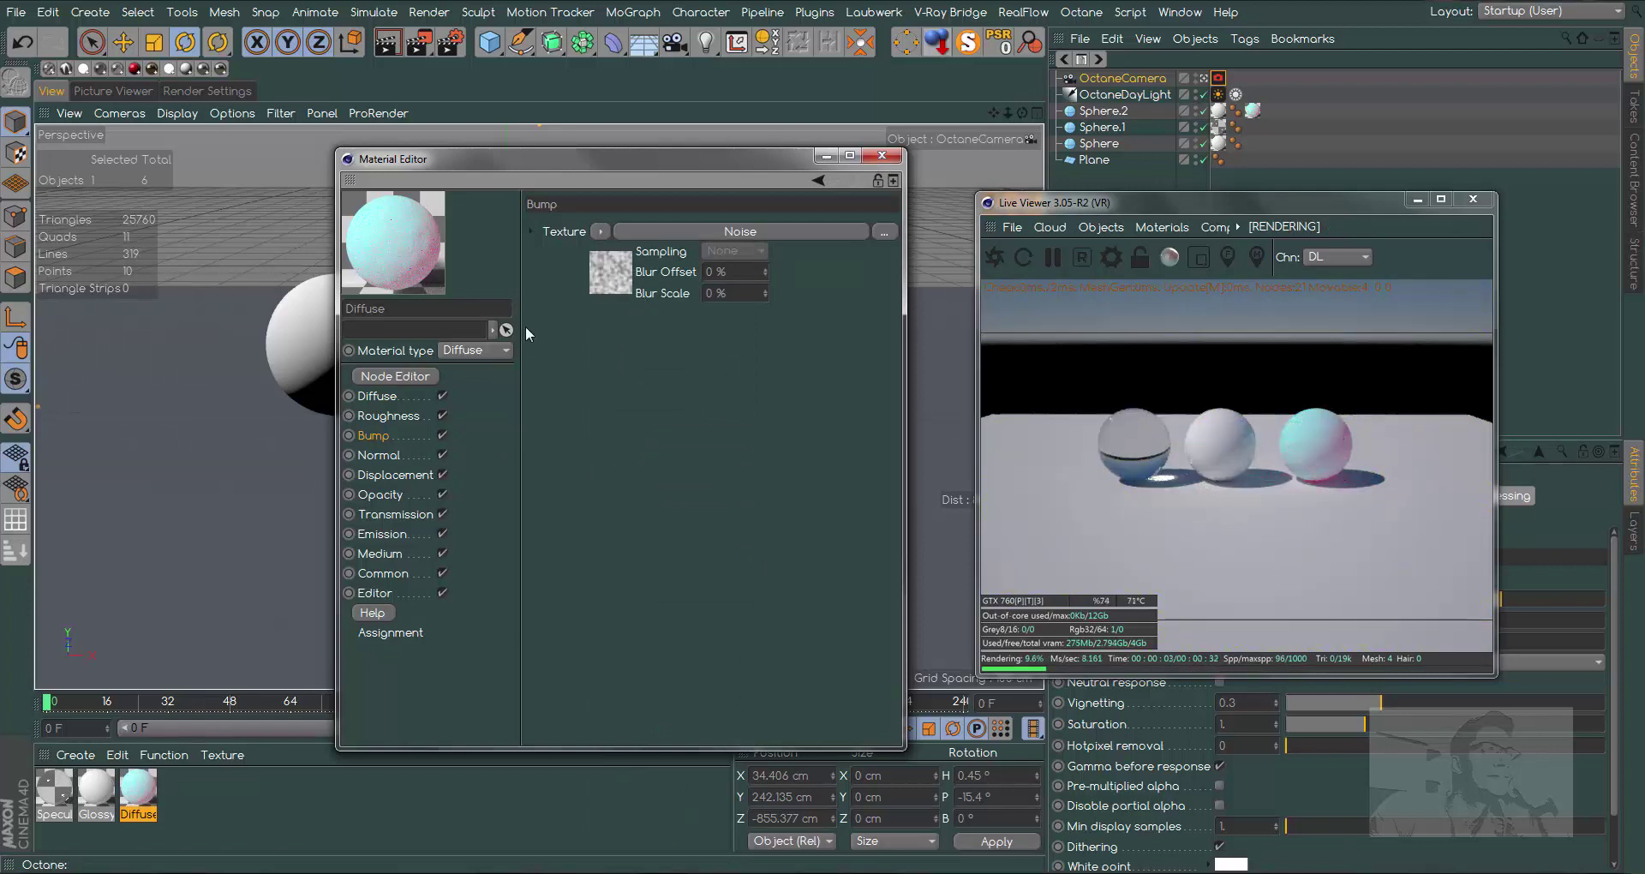
{"action": "left_click", "coordinate": [604, 230]}
{"action": "left_click", "coordinate": [615, 233]}
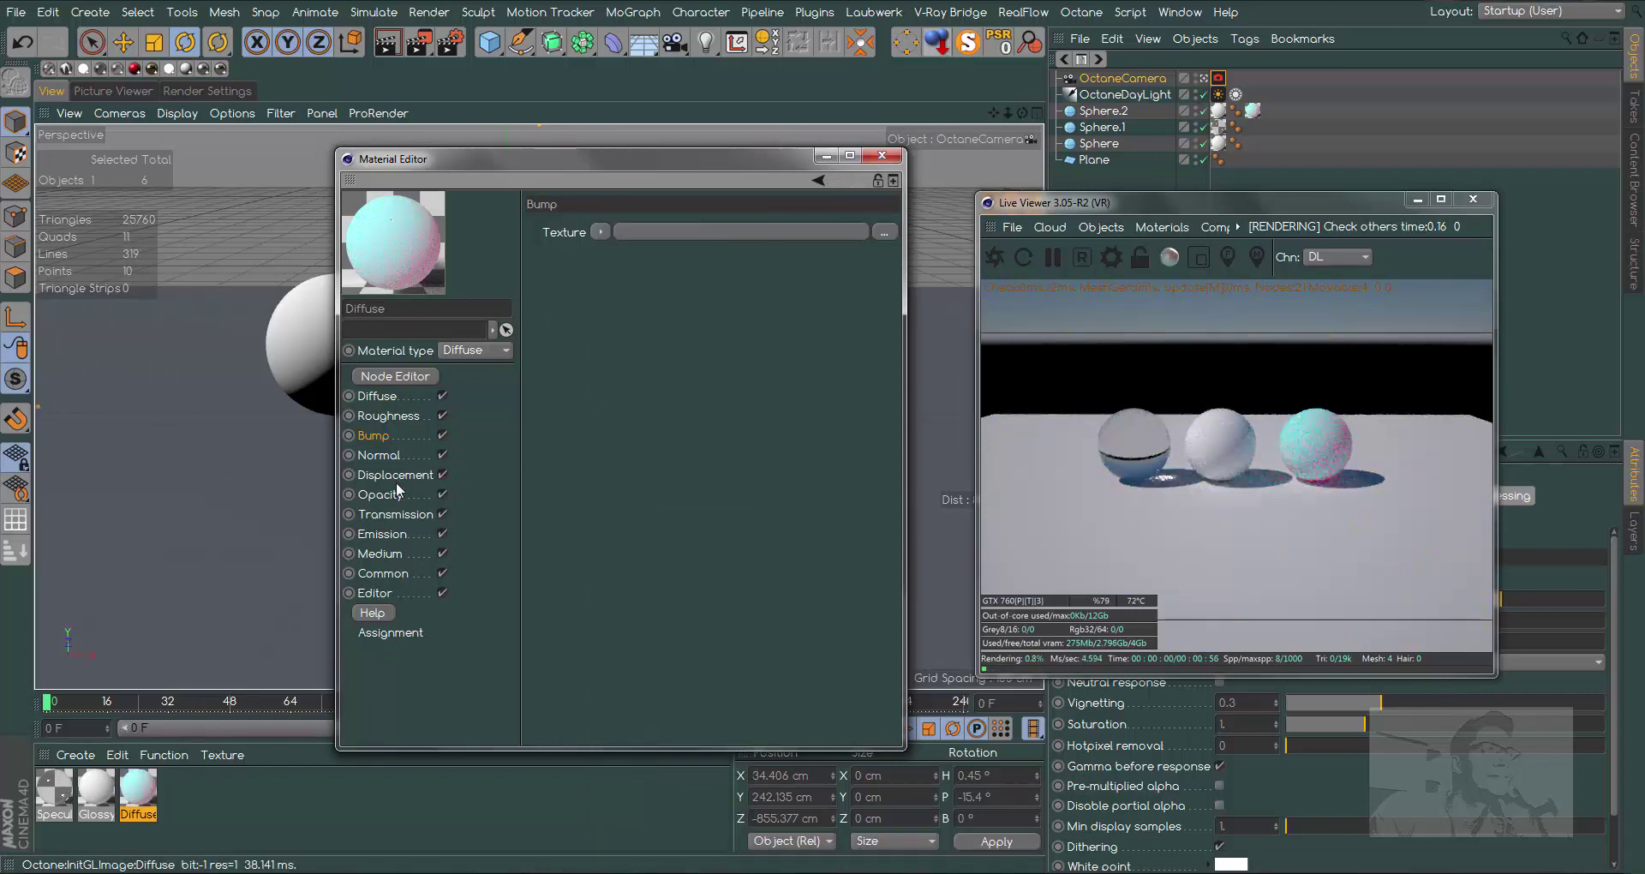
- Try a Normalizer with Noise at 500% strength in the Normal channel, then clear it
{"action": "left_click", "coordinate": [378, 455]}
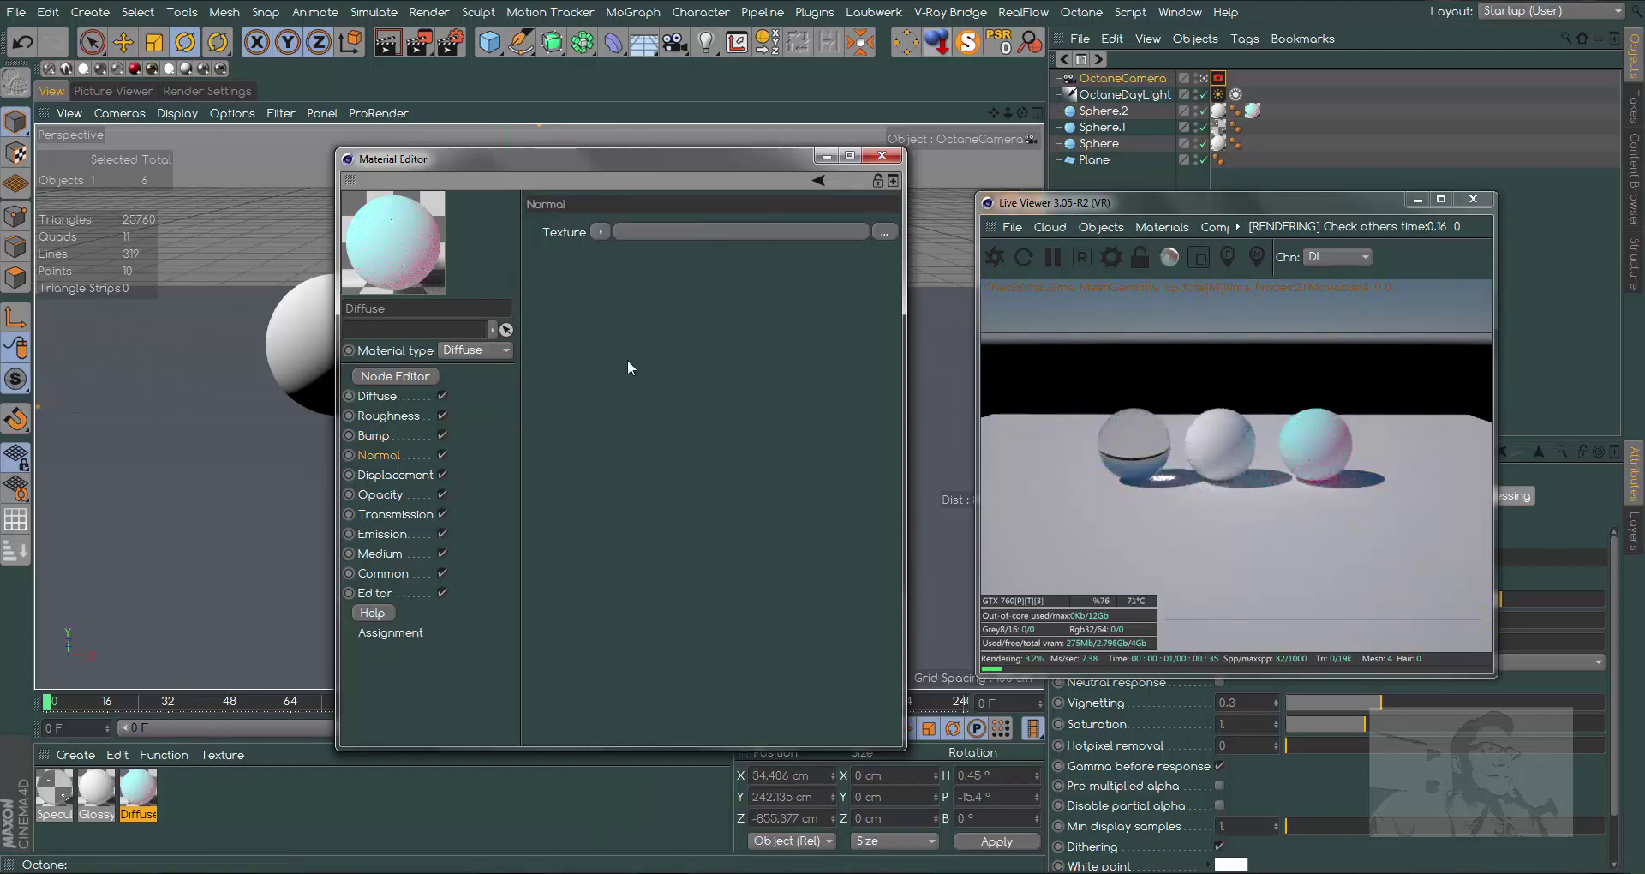
{"action": "left_click", "coordinate": [604, 230]}
{"action": "mouse_move", "coordinate": [617, 640]}
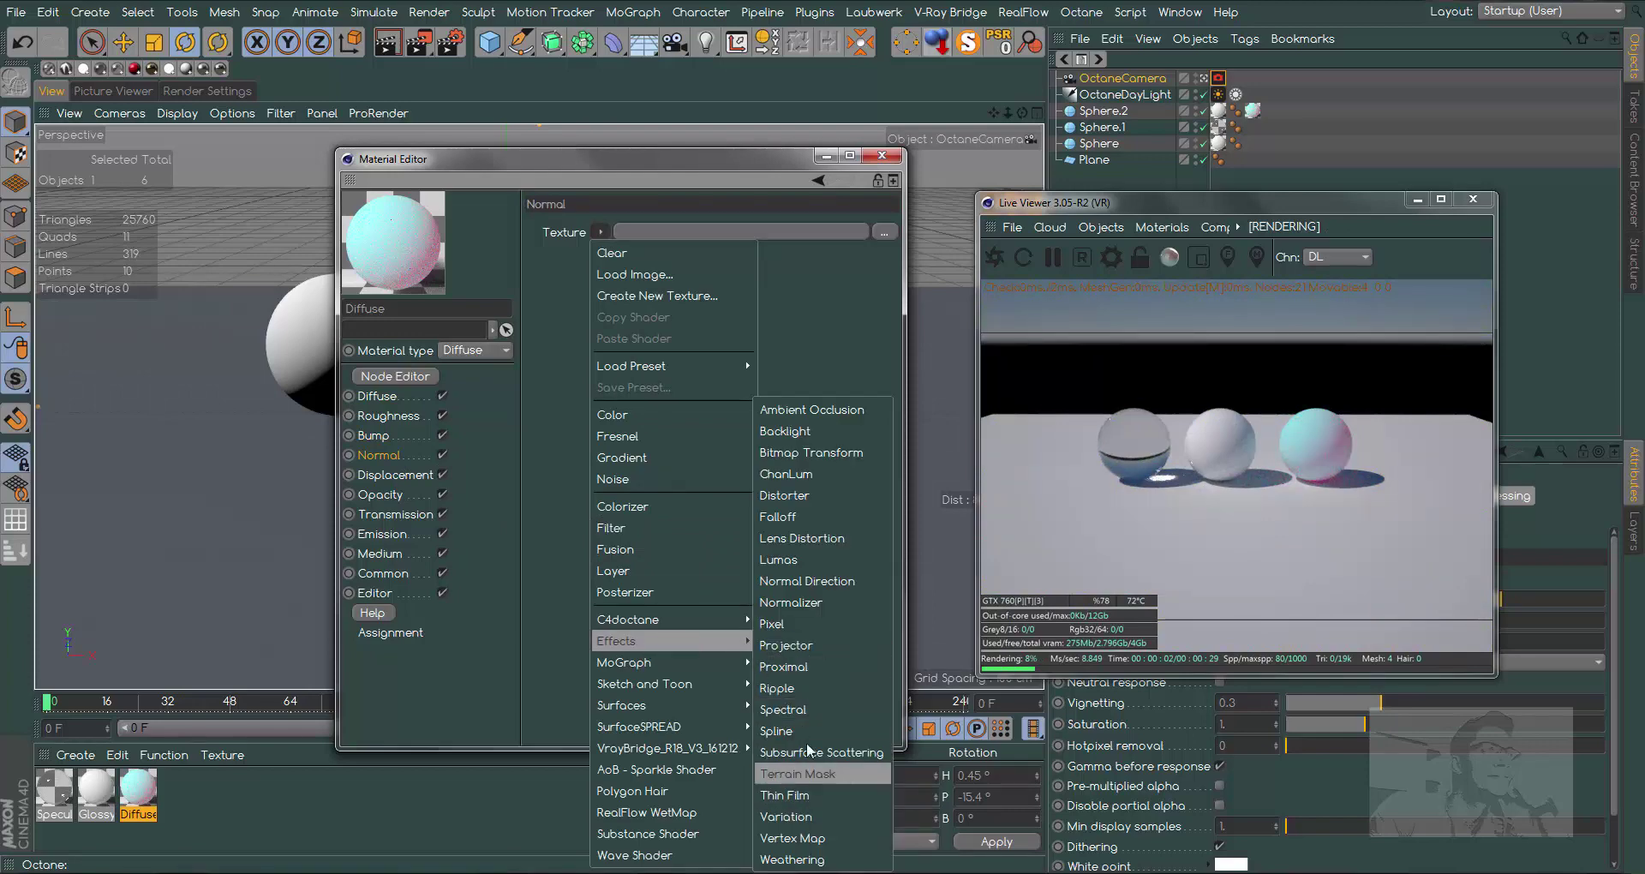
{"action": "left_click", "coordinate": [795, 604]}
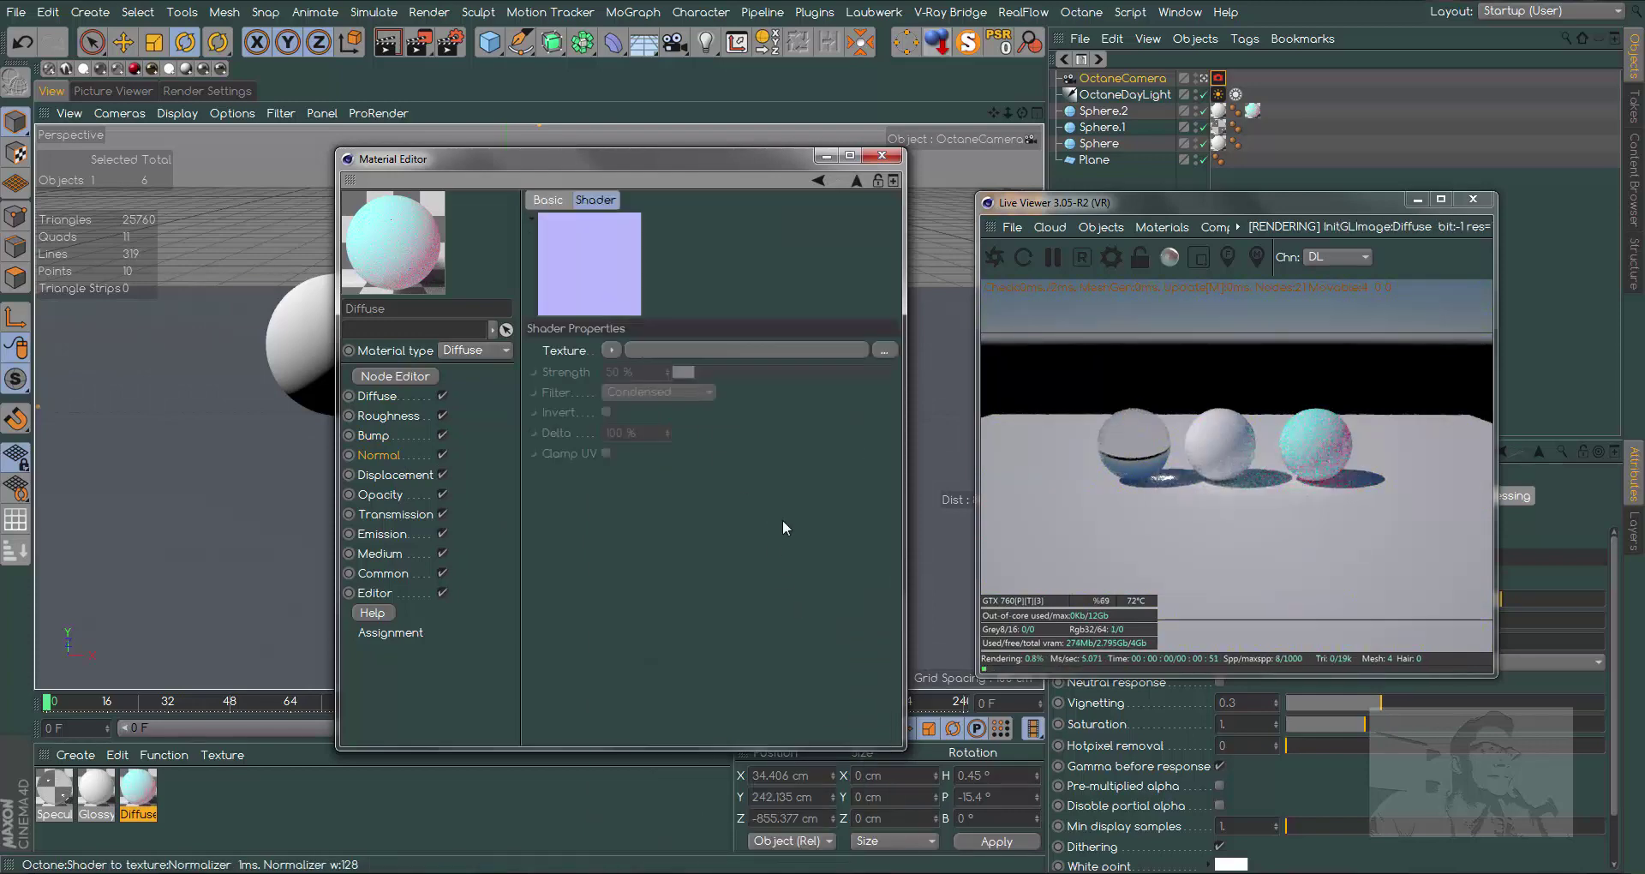
{"action": "left_click", "coordinate": [607, 347]}
{"action": "mouse_move", "coordinate": [628, 645]}
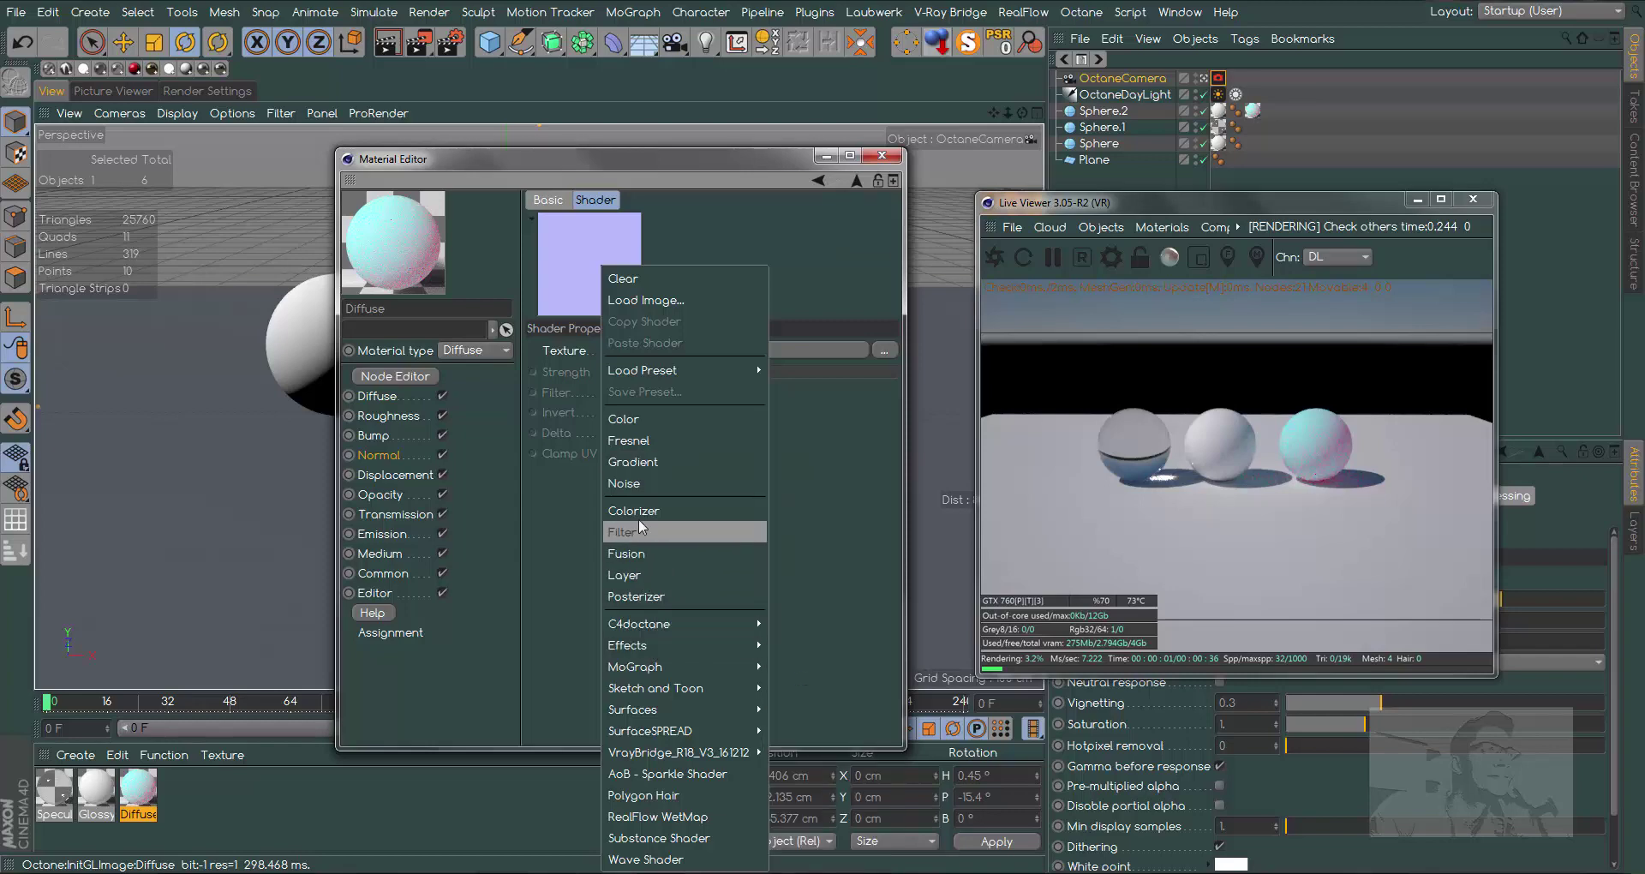
{"action": "left_click", "coordinate": [631, 482]}
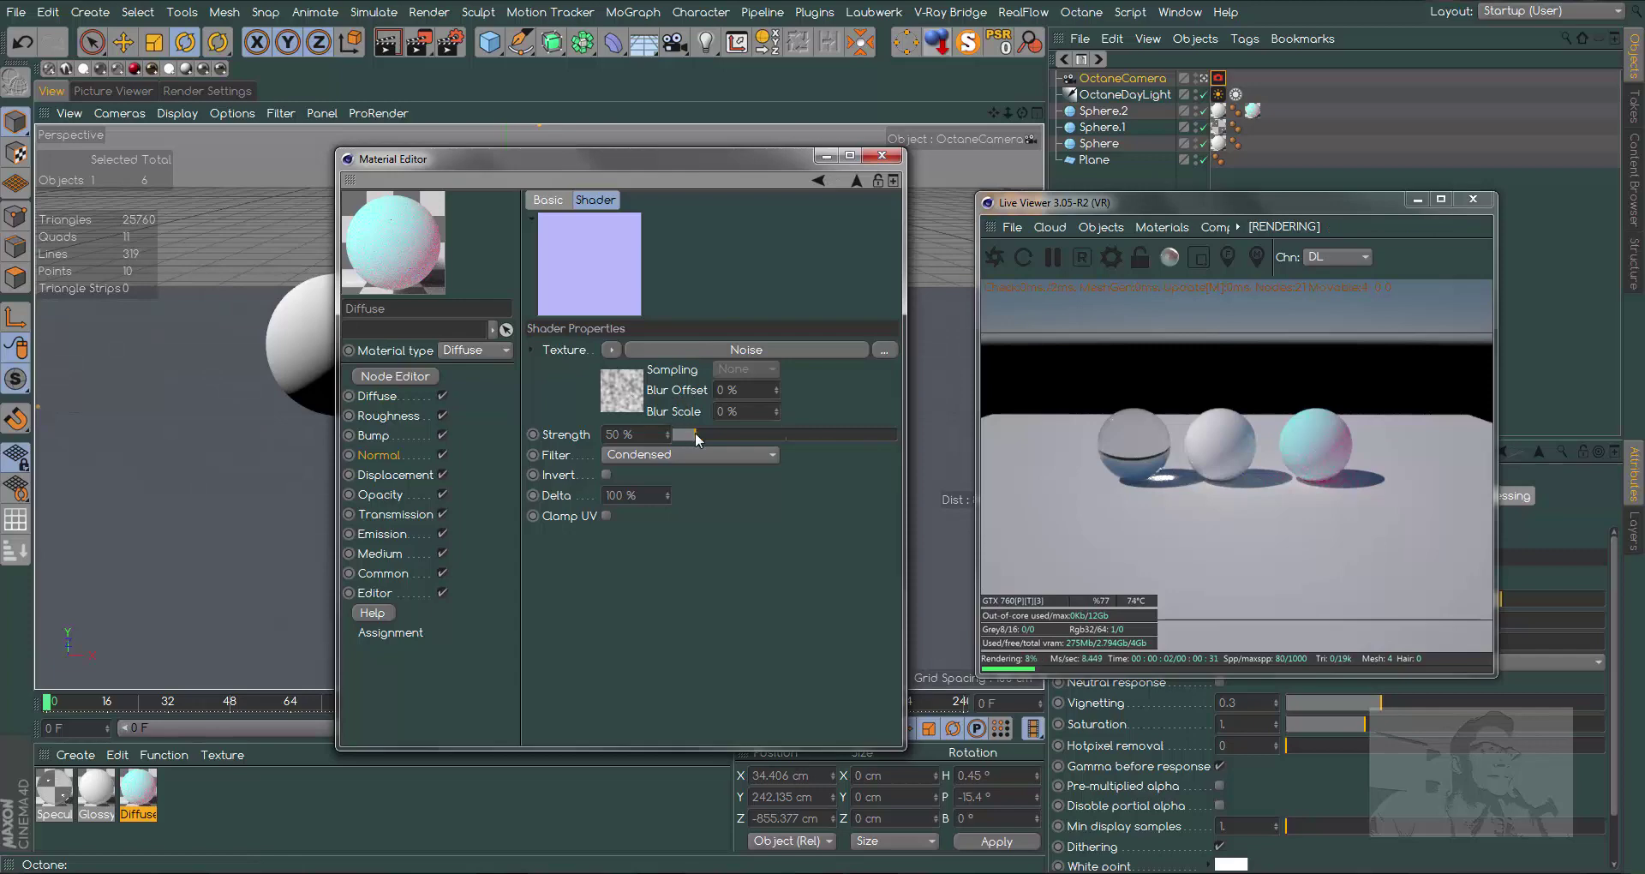
{"action": "left_click_drag", "start_coordinate": [696, 433], "coordinate": [897, 435]}
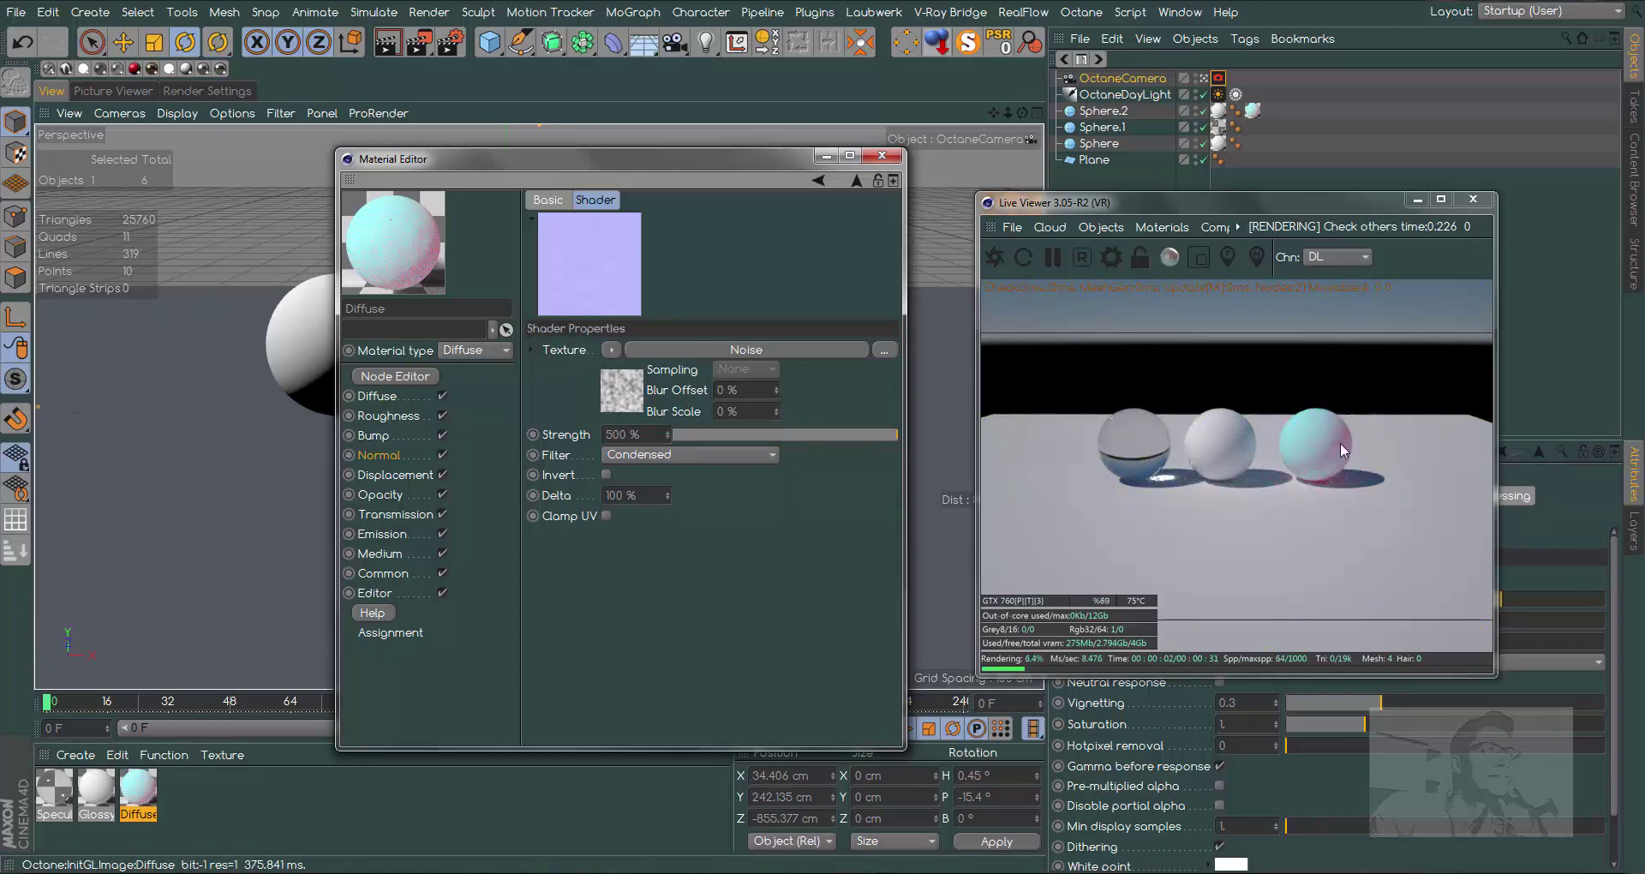
{"action": "left_click", "coordinate": [389, 455]}
{"action": "left_click", "coordinate": [600, 231]}
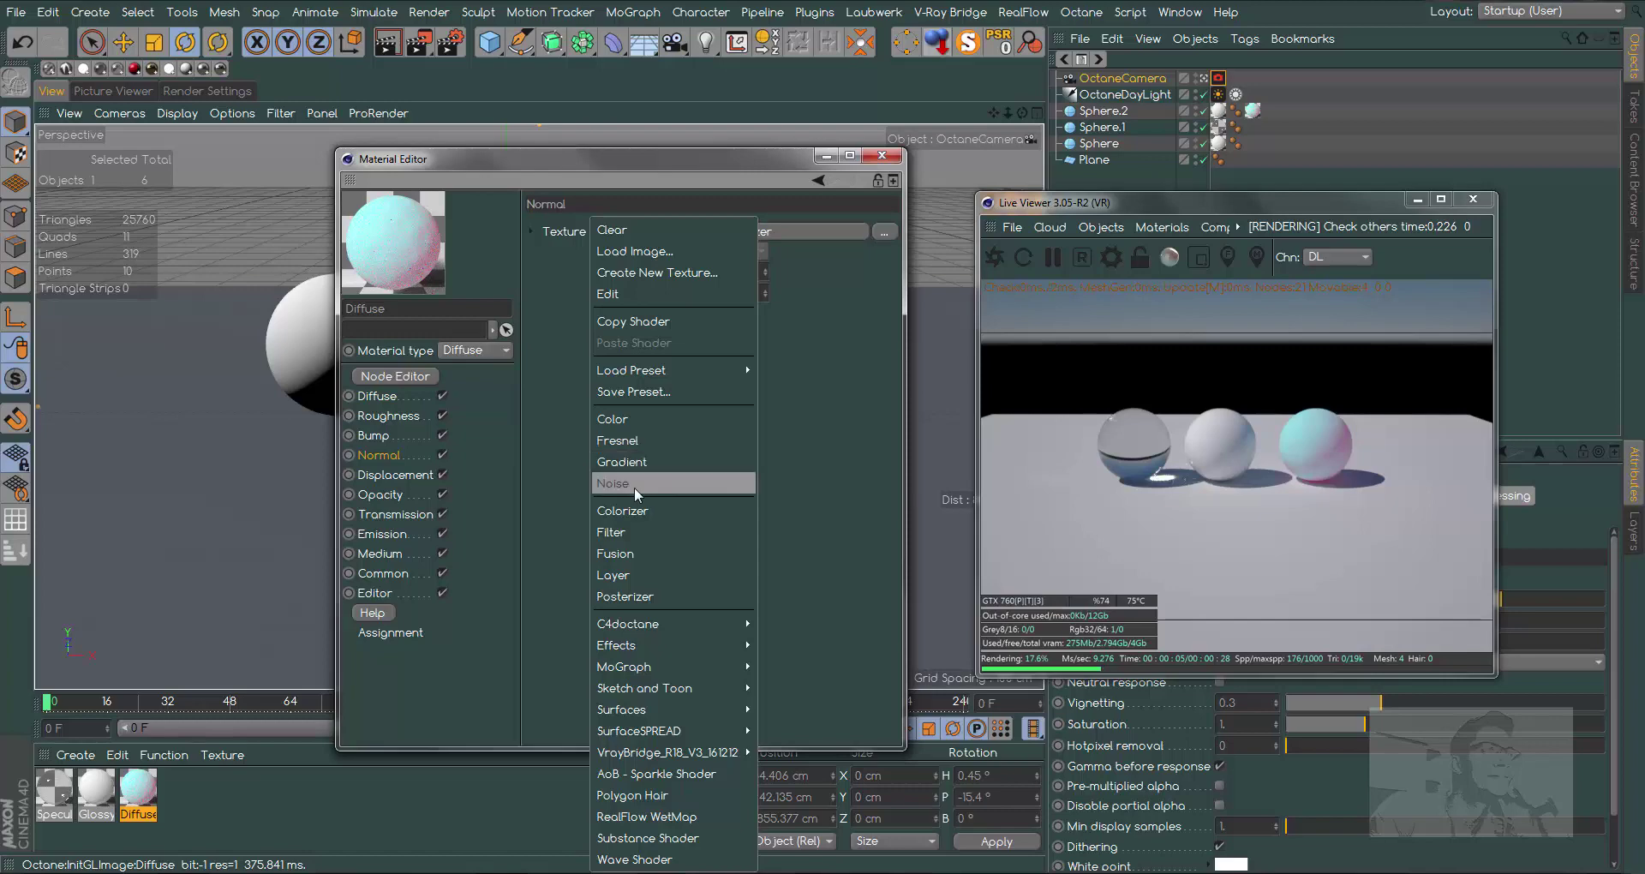
{"action": "left_click", "coordinate": [622, 232]}
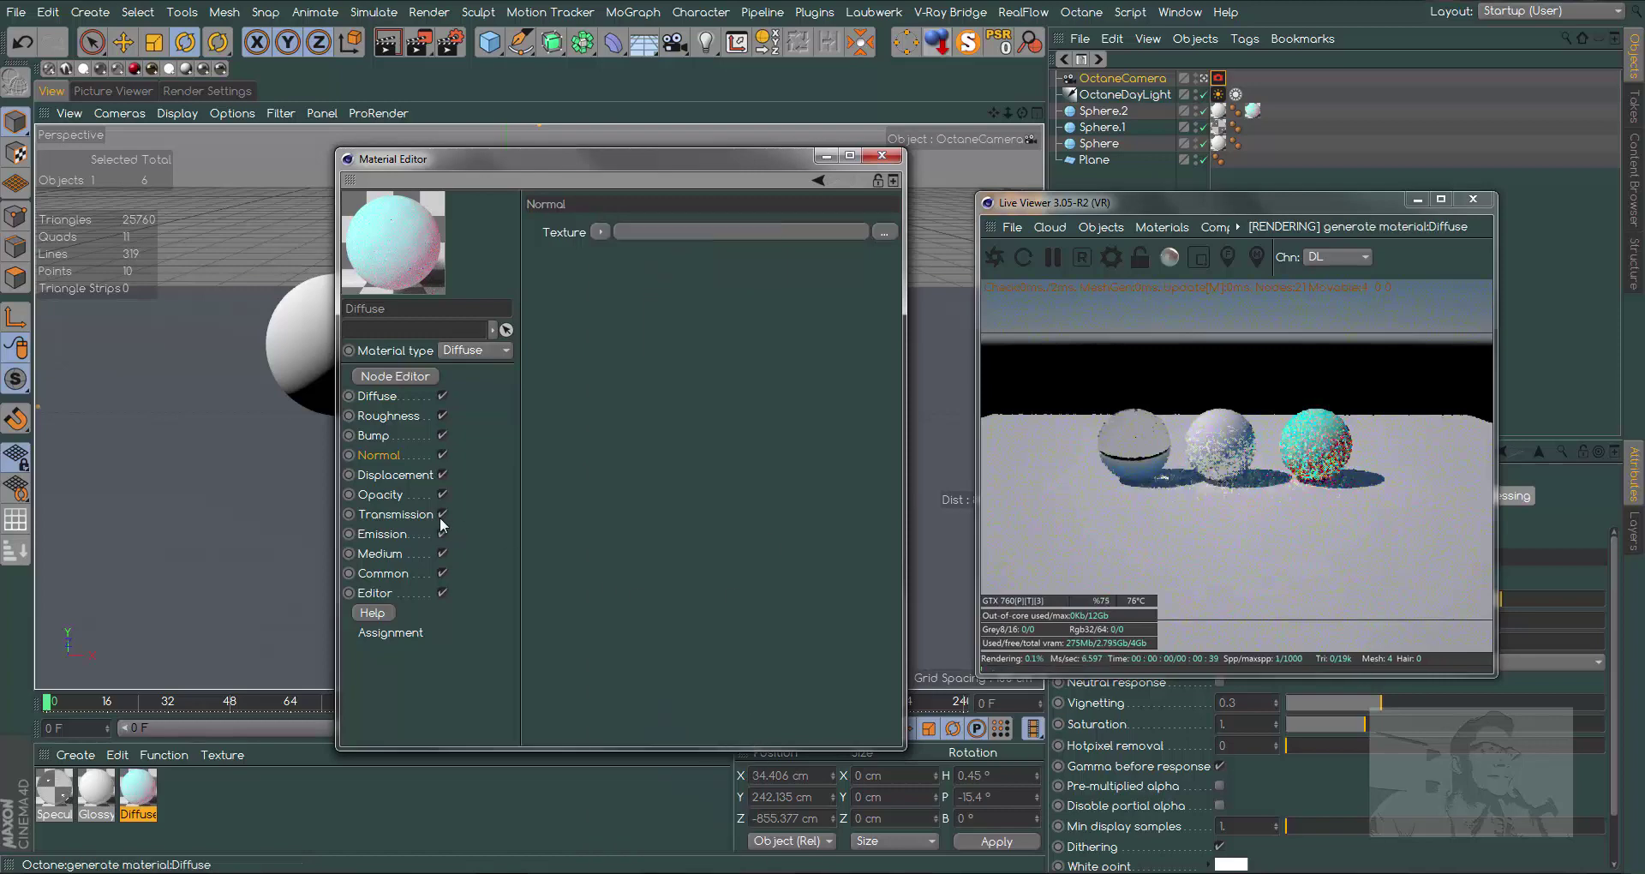
- Add displacement to the Diffuse material driven by a Noise texture
{"action": "left_click", "coordinate": [393, 473]}
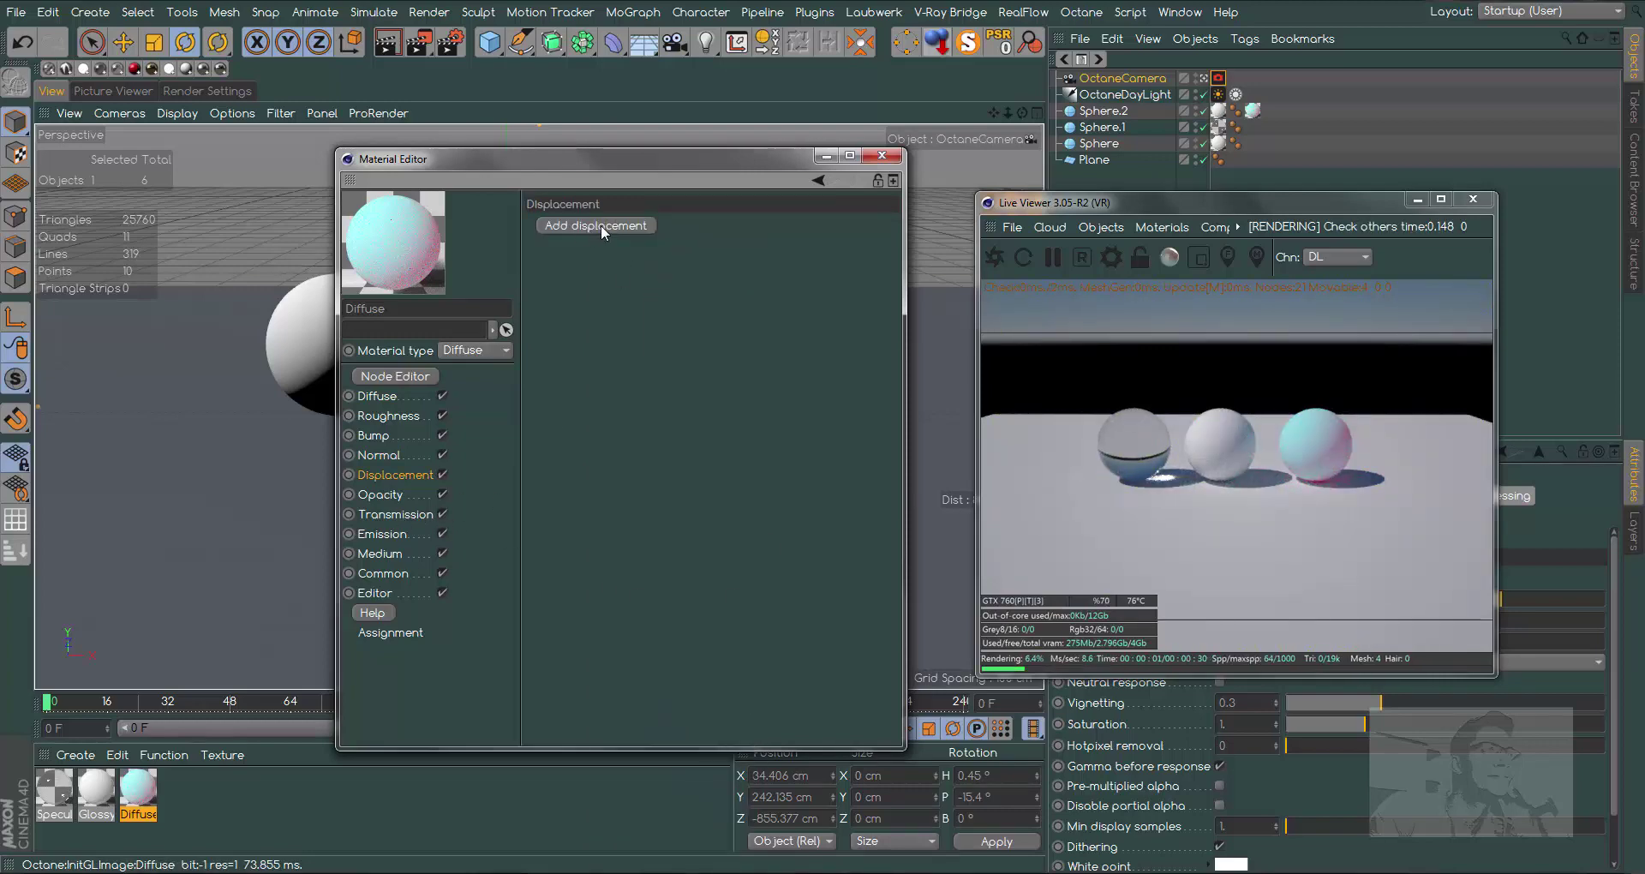
{"action": "left_click", "coordinate": [599, 224]}
{"action": "left_click", "coordinate": [629, 270]}
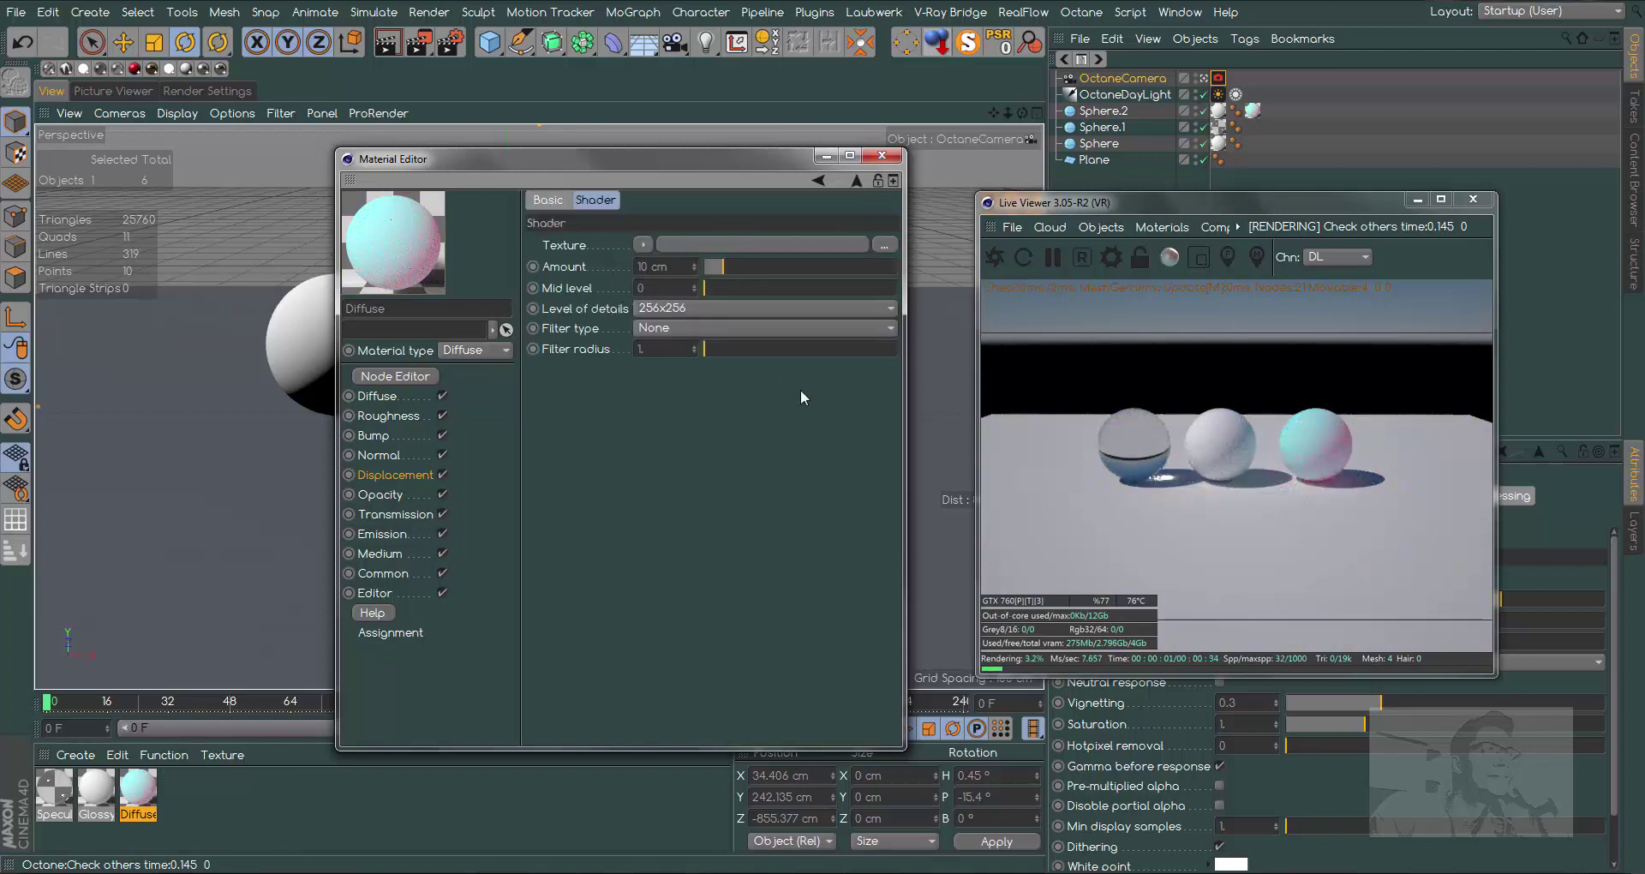
{"action": "left_click", "coordinate": [642, 244]}
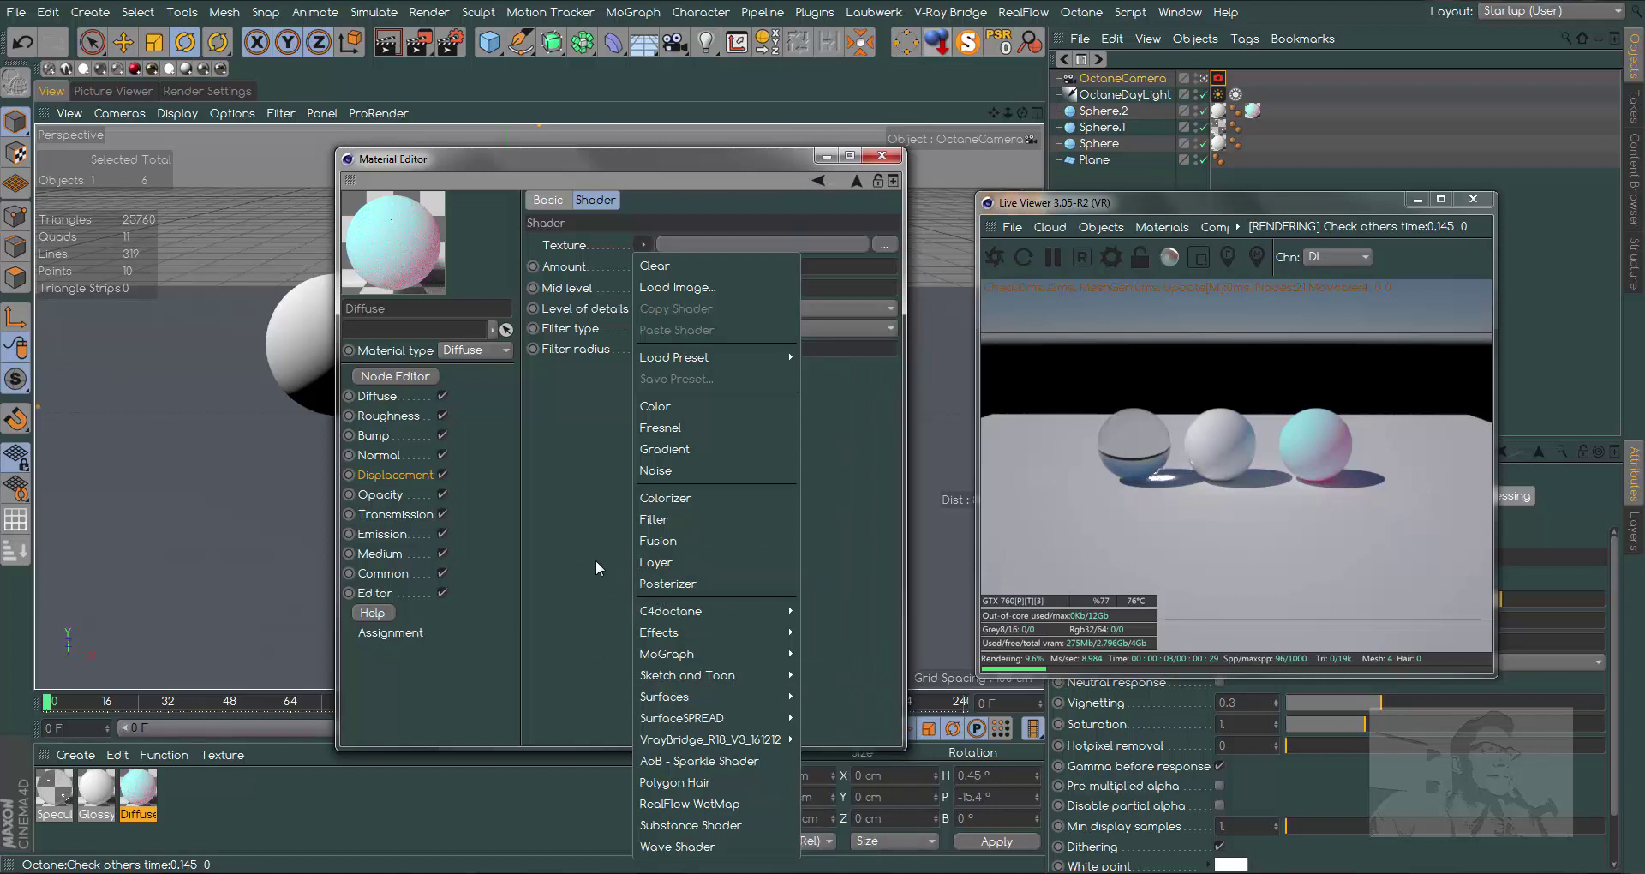
{"action": "left_click", "coordinate": [656, 469]}
- Switch the displacement noise to Cell Noise, keeping the Texture noise space
{"action": "left_click", "coordinate": [653, 284]}
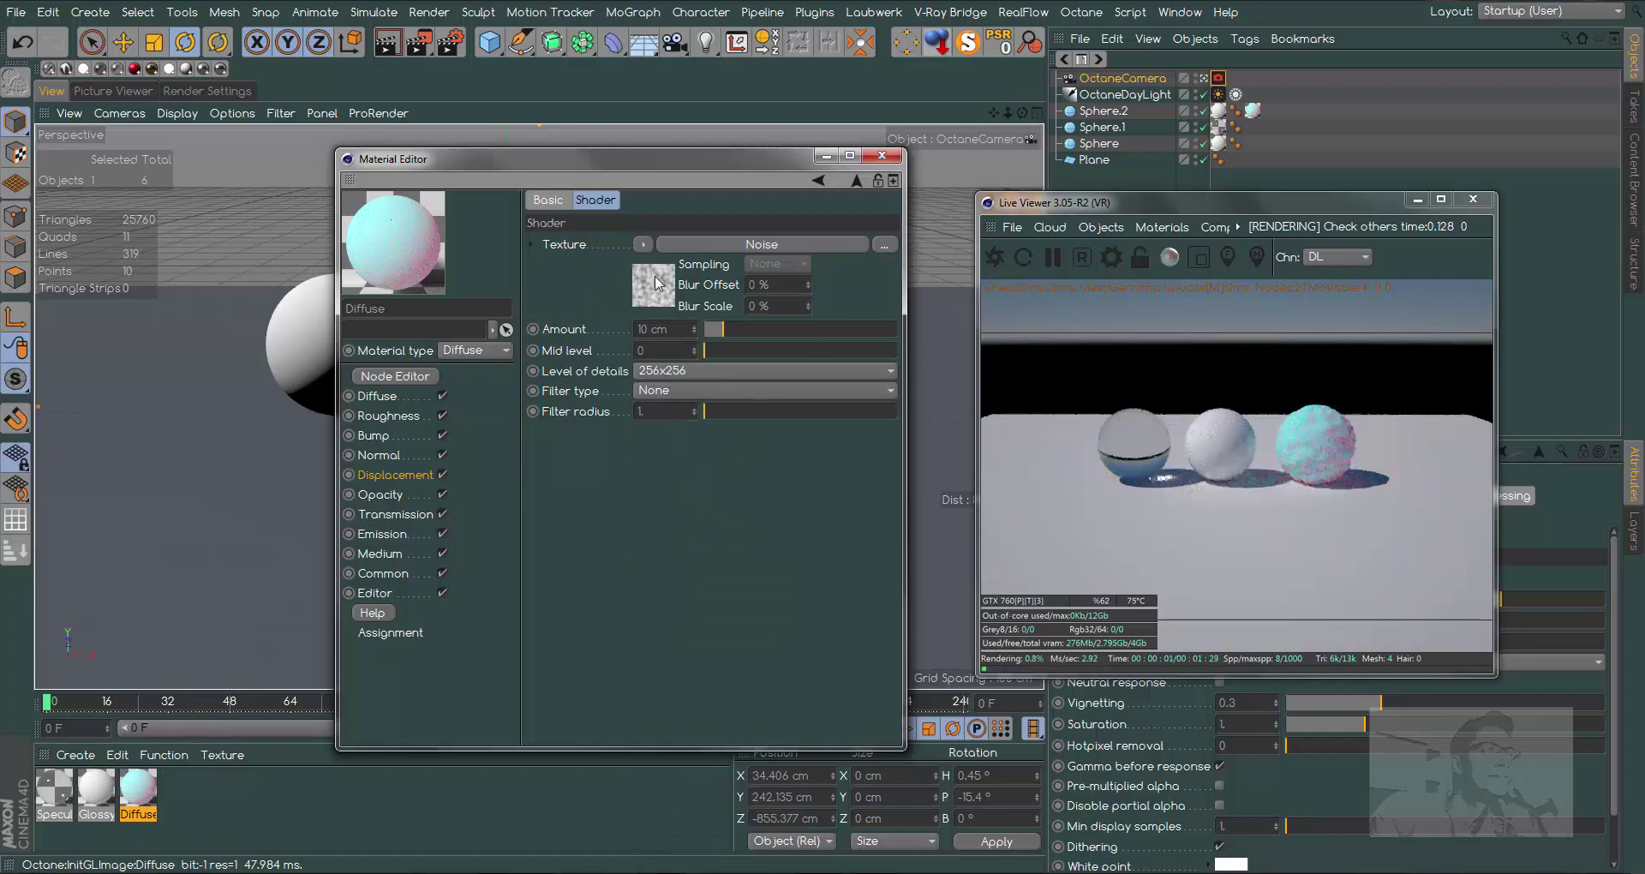
{"action": "left_click", "coordinate": [877, 451]}
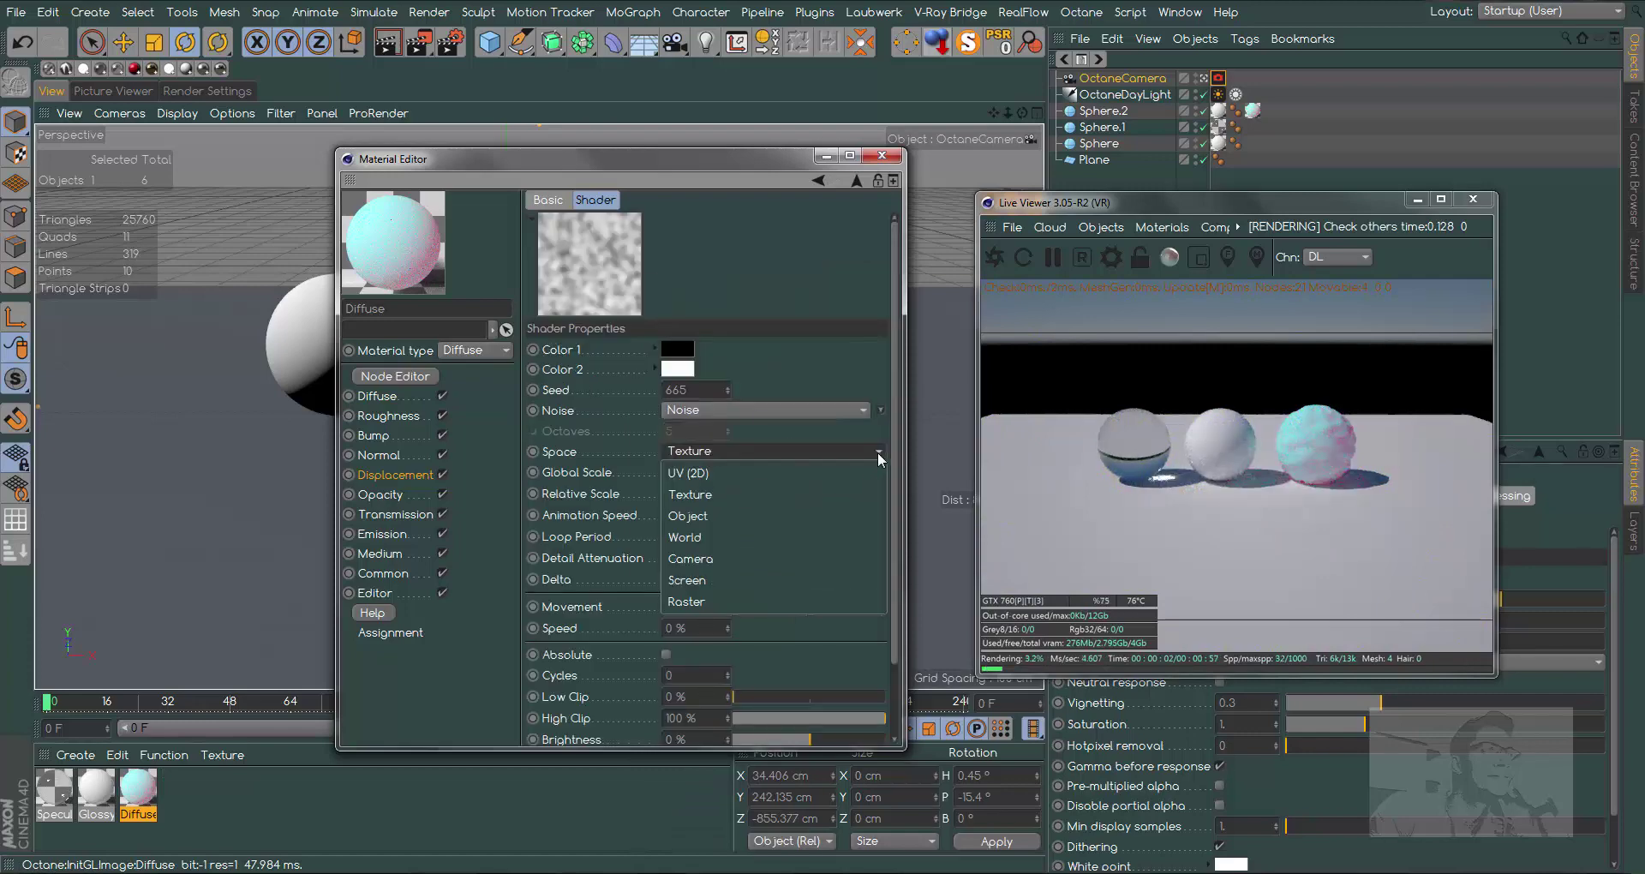
{"action": "left_click", "coordinate": [877, 450]}
{"action": "left_click", "coordinate": [880, 410]}
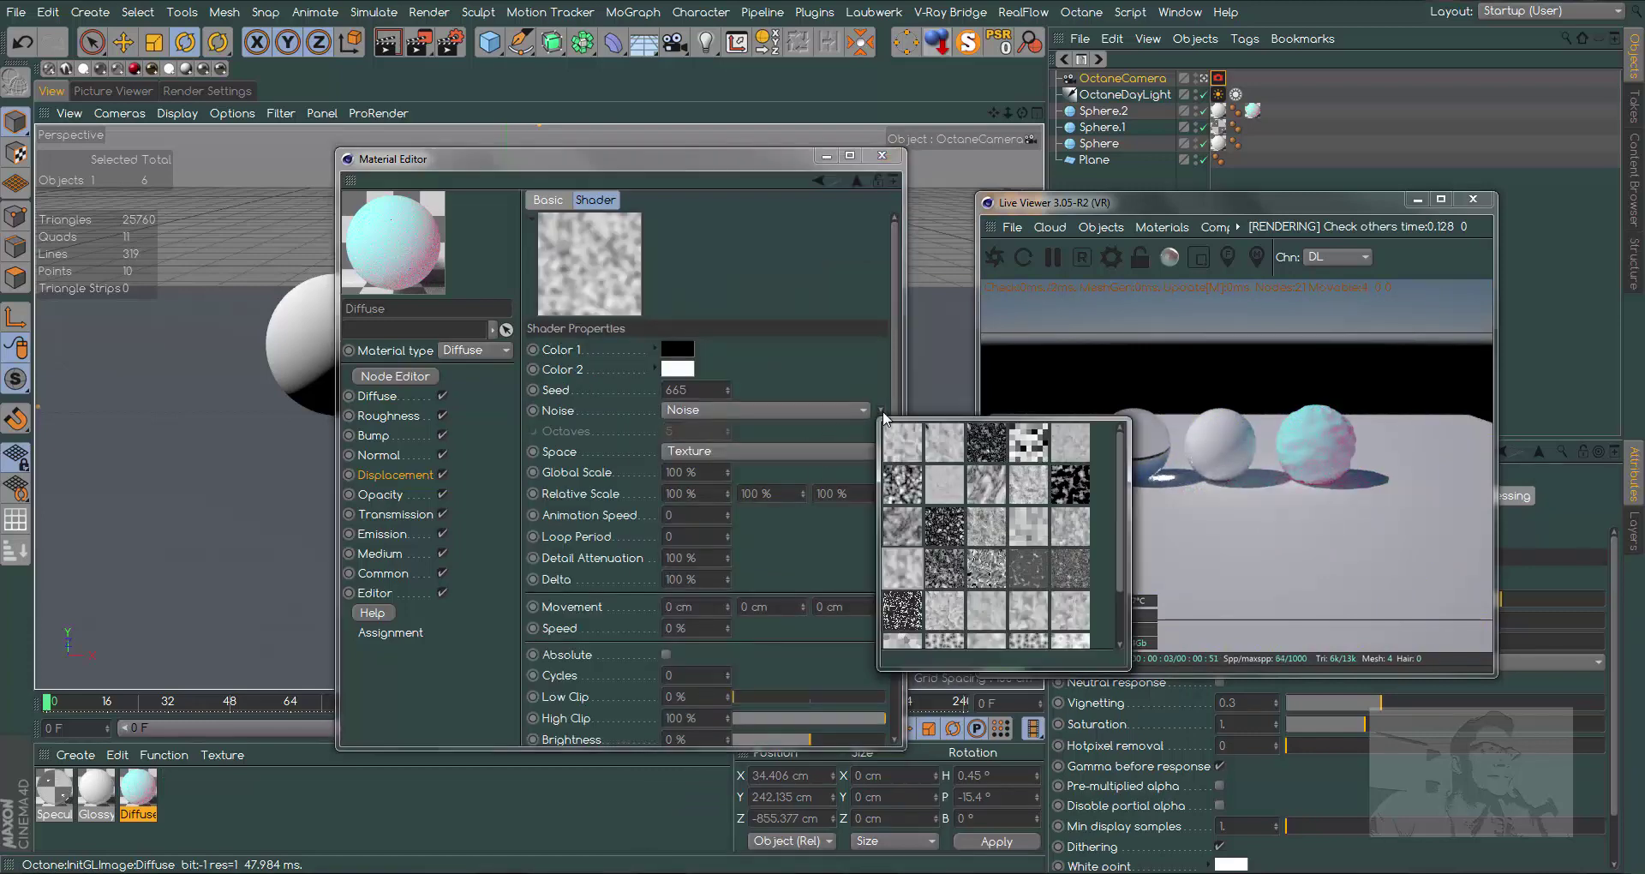
{"action": "left_click", "coordinate": [1171, 441]}
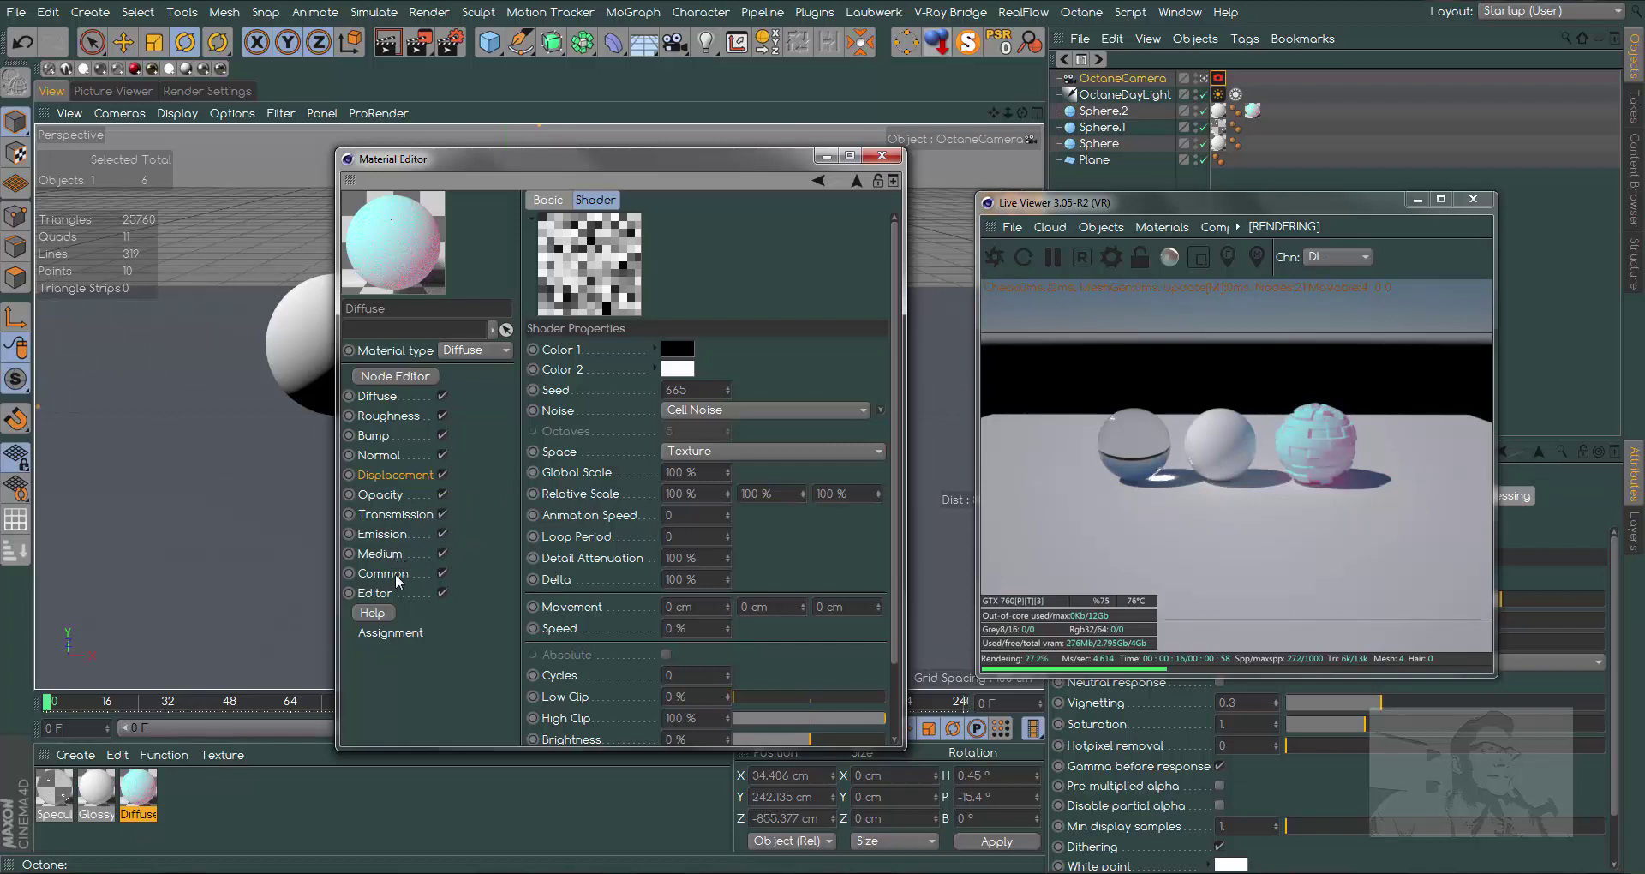
{"action": "left_click", "coordinate": [385, 574]}
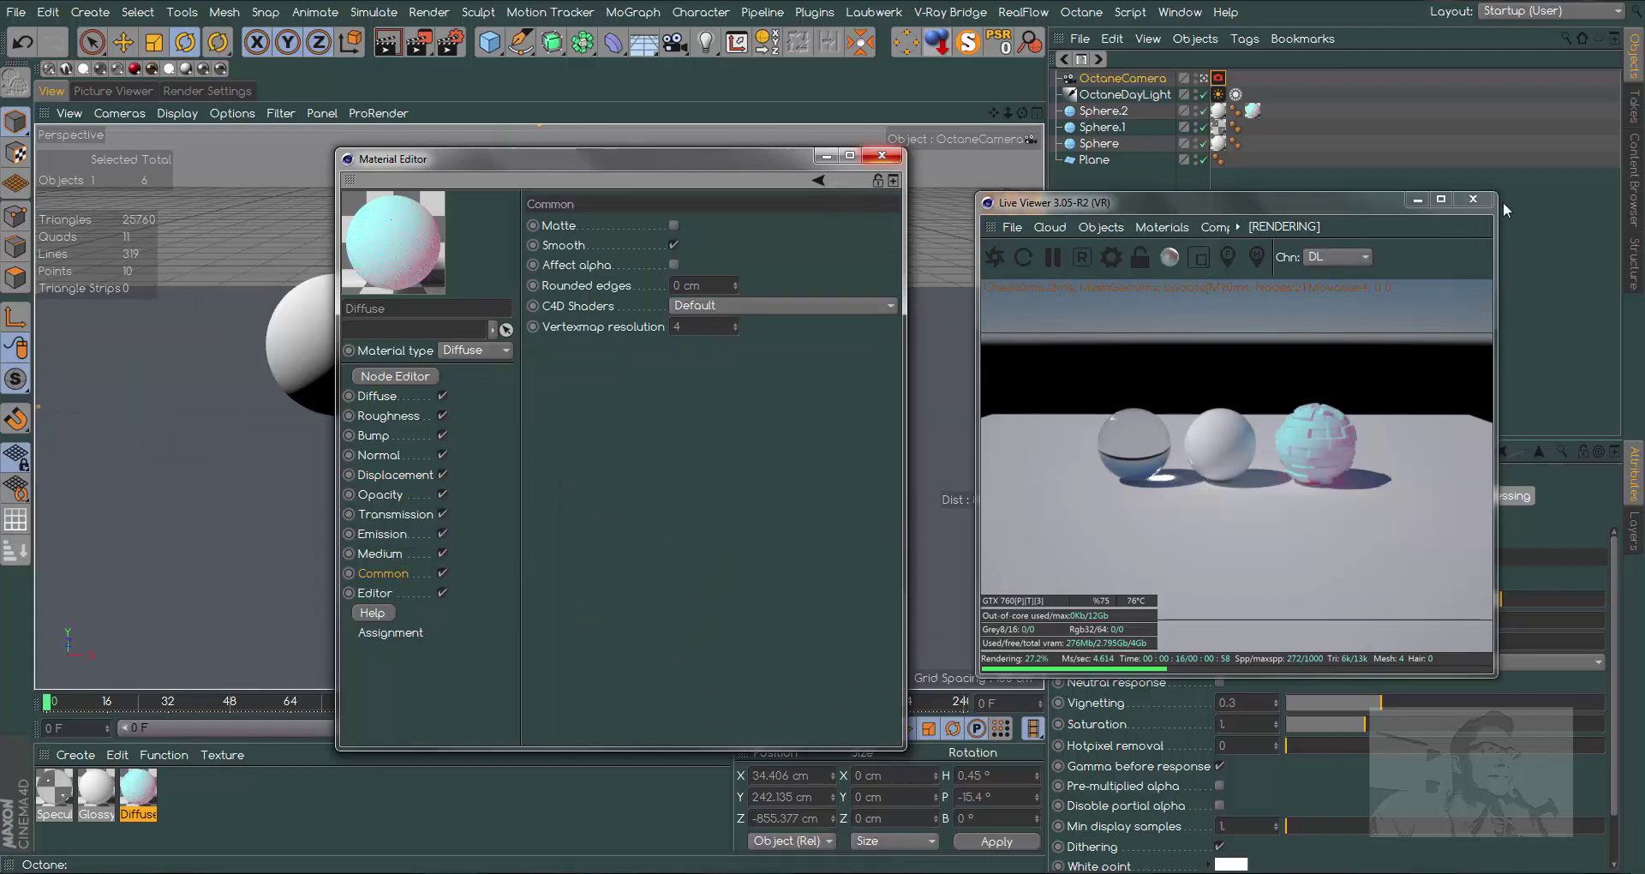
- Close the Material Editor and try the viewport and Live Viewer right-click menus
{"action": "left_click", "coordinate": [883, 156]}
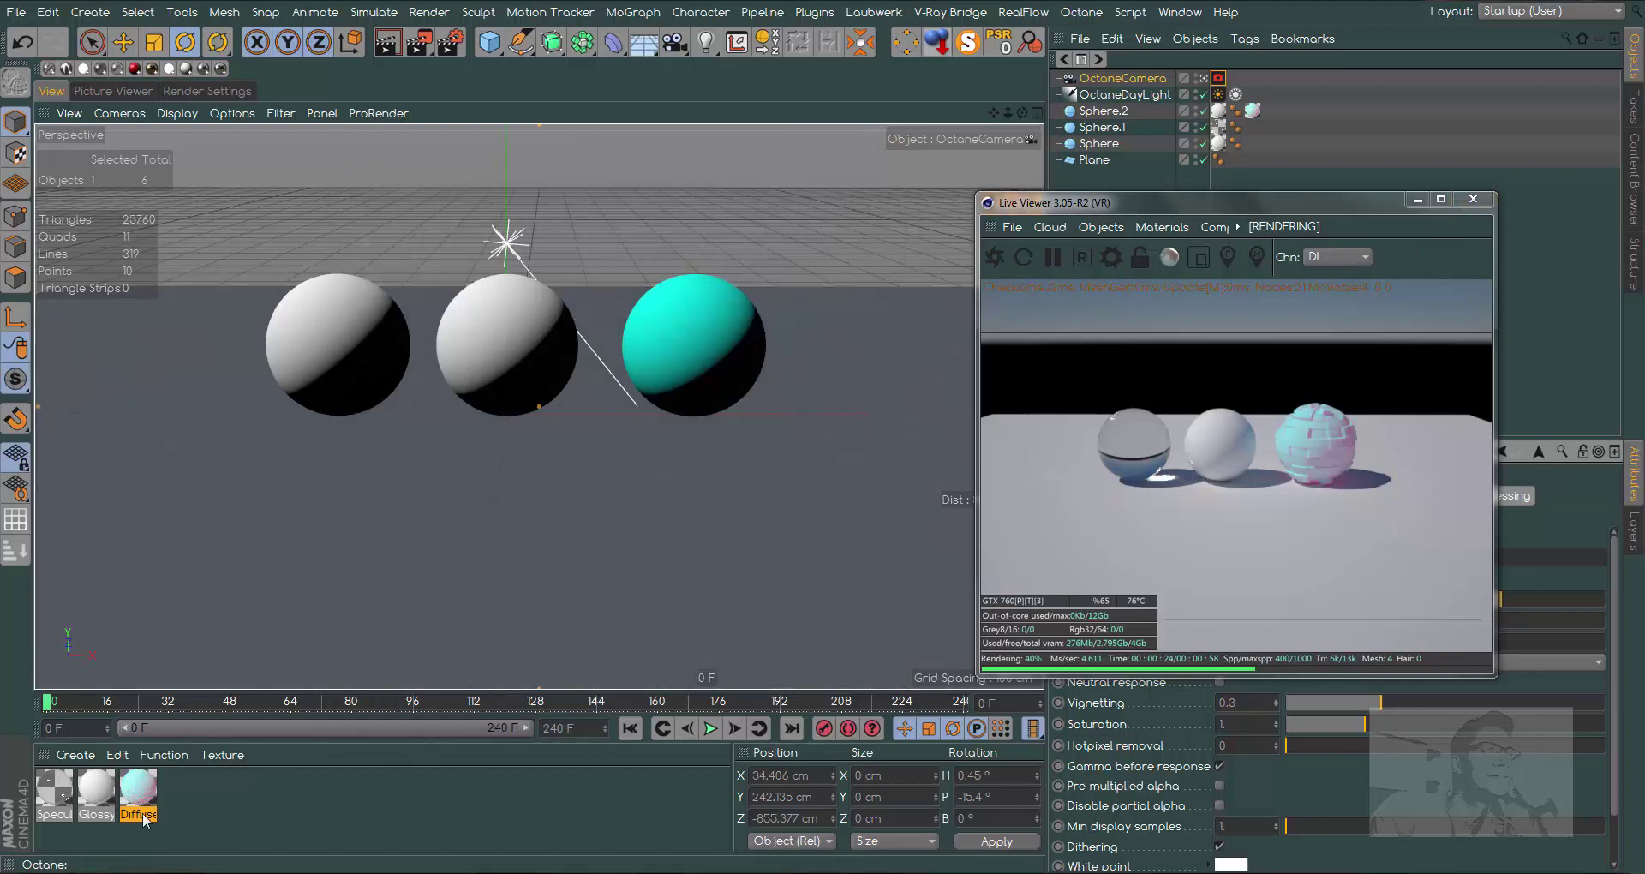
{"action": "left_click", "coordinate": [95, 791]}
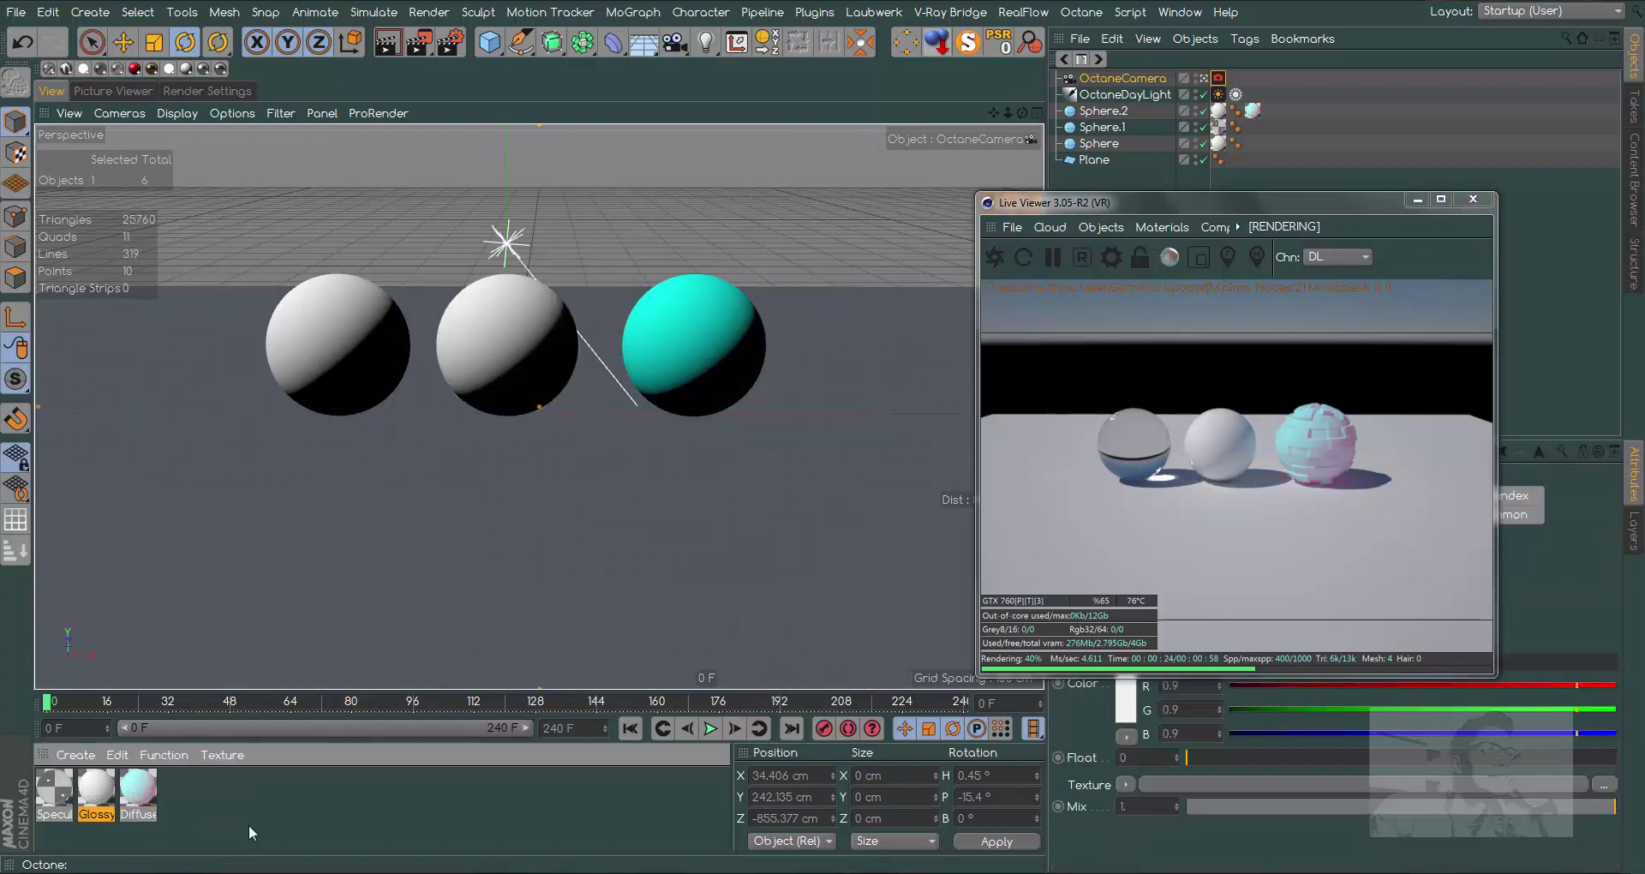
{"action": "right_click", "coordinate": [505, 340]}
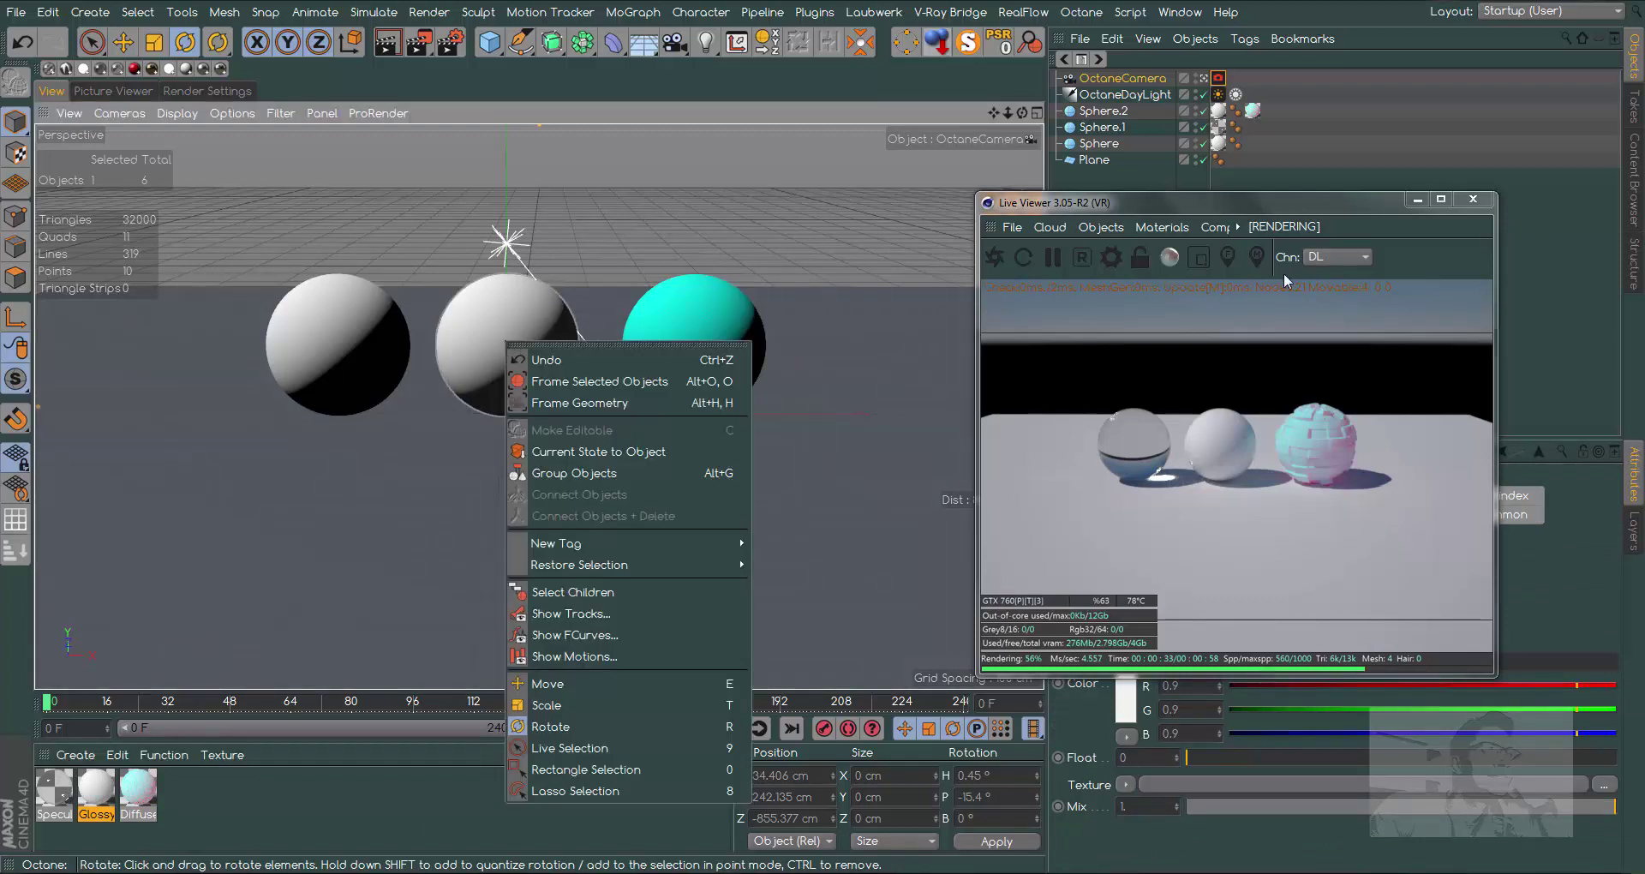
{"action": "left_click", "coordinate": [1208, 446]}
{"action": "right_click", "coordinate": [1208, 445]}
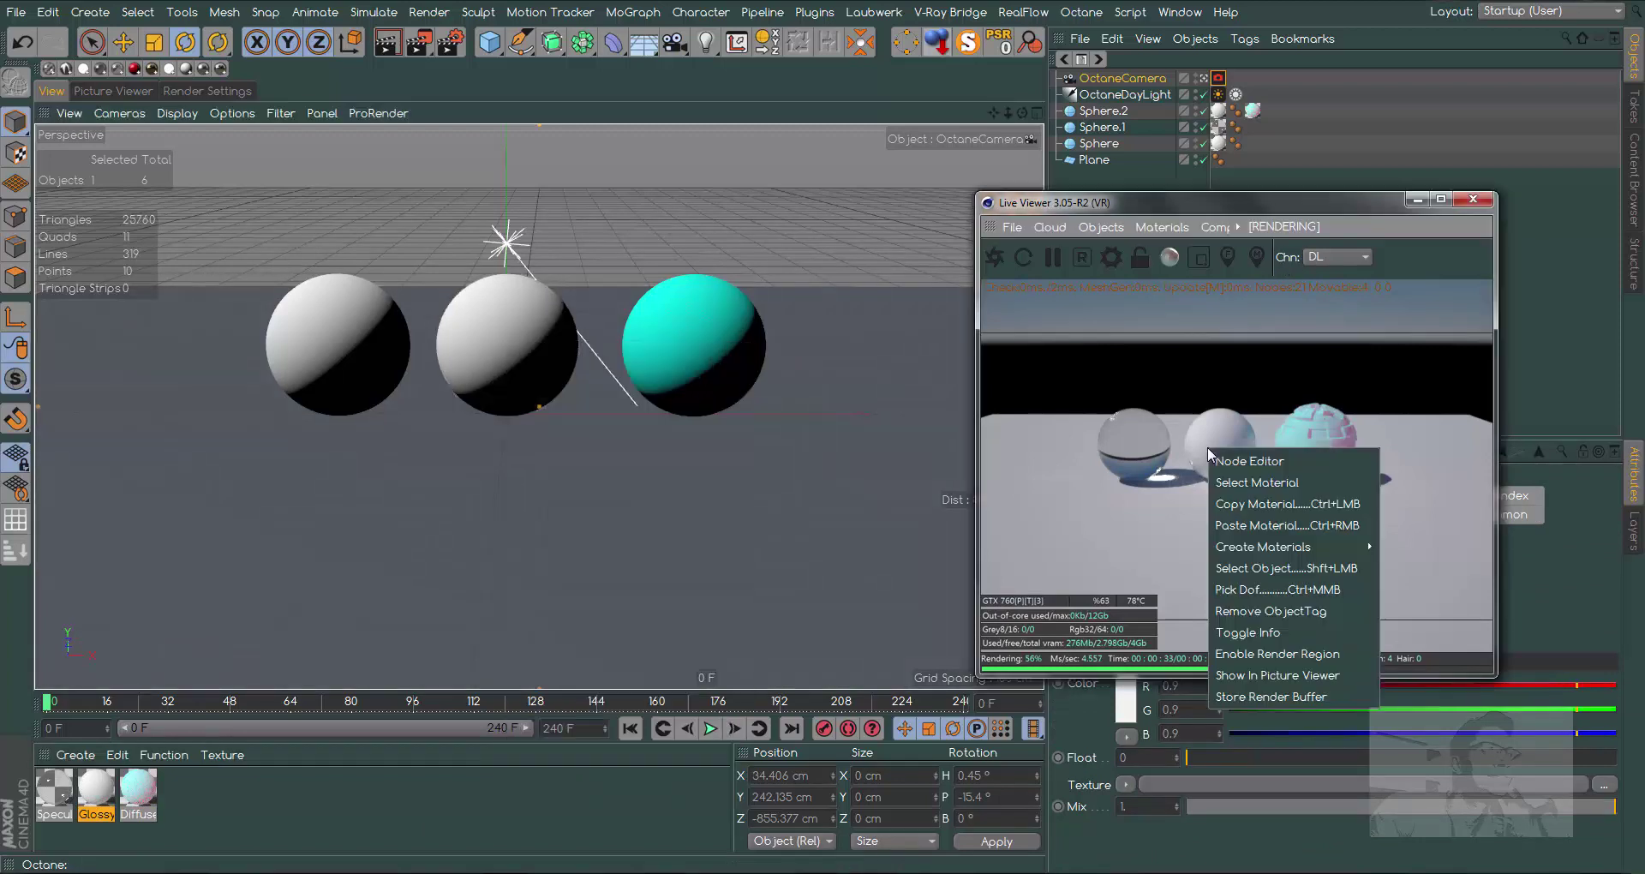
{"action": "left_click", "coordinate": [1281, 483]}
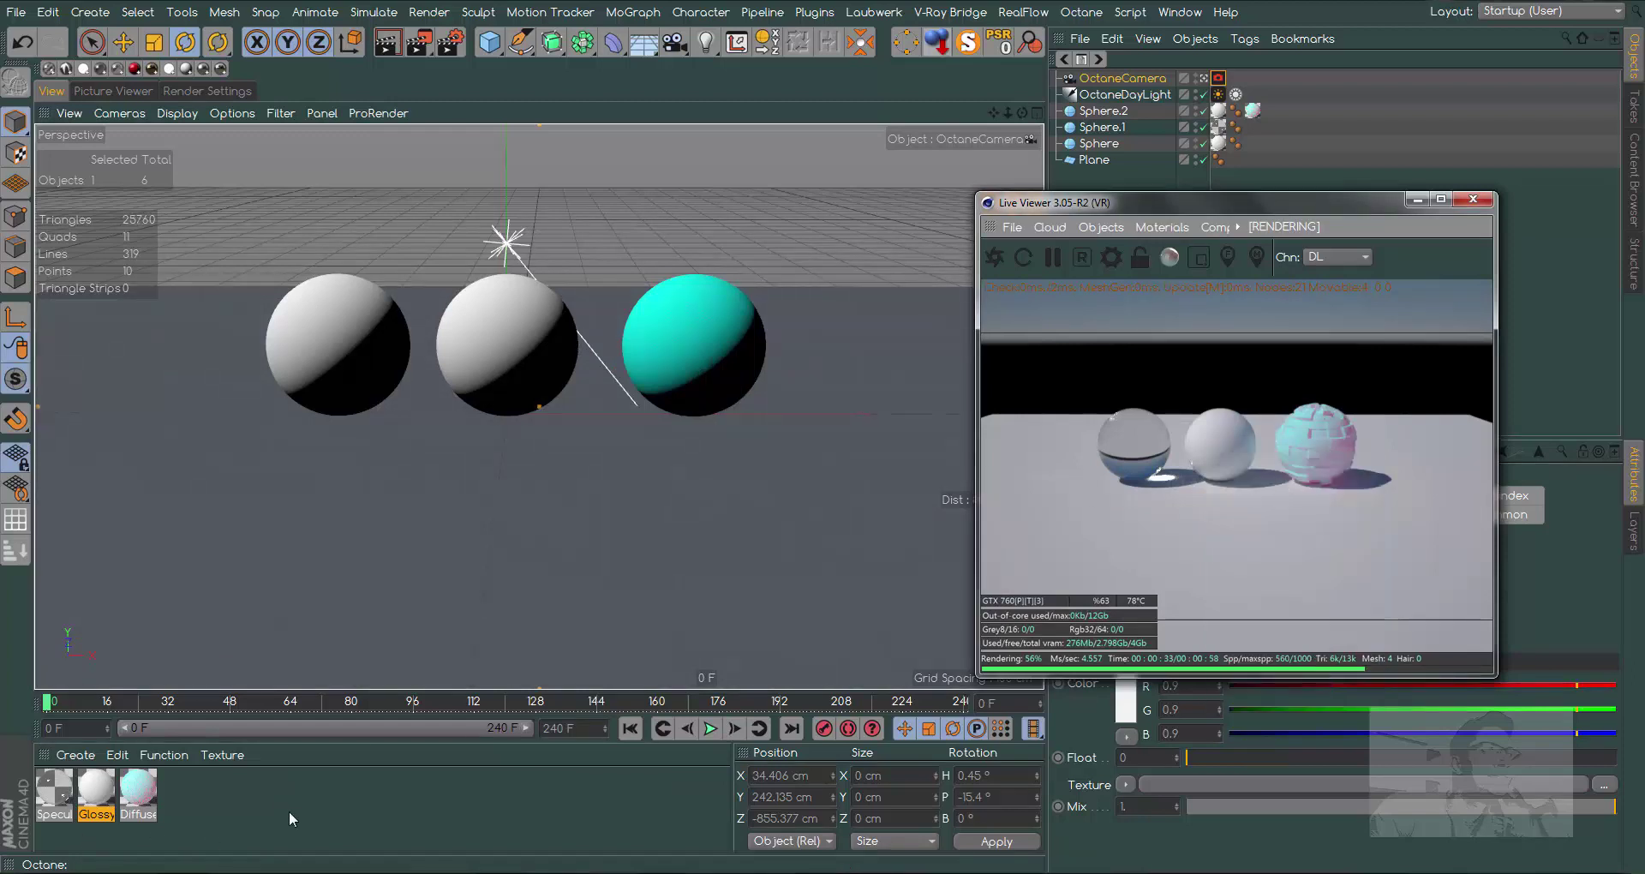
{"action": "left_click", "coordinate": [199, 816]}
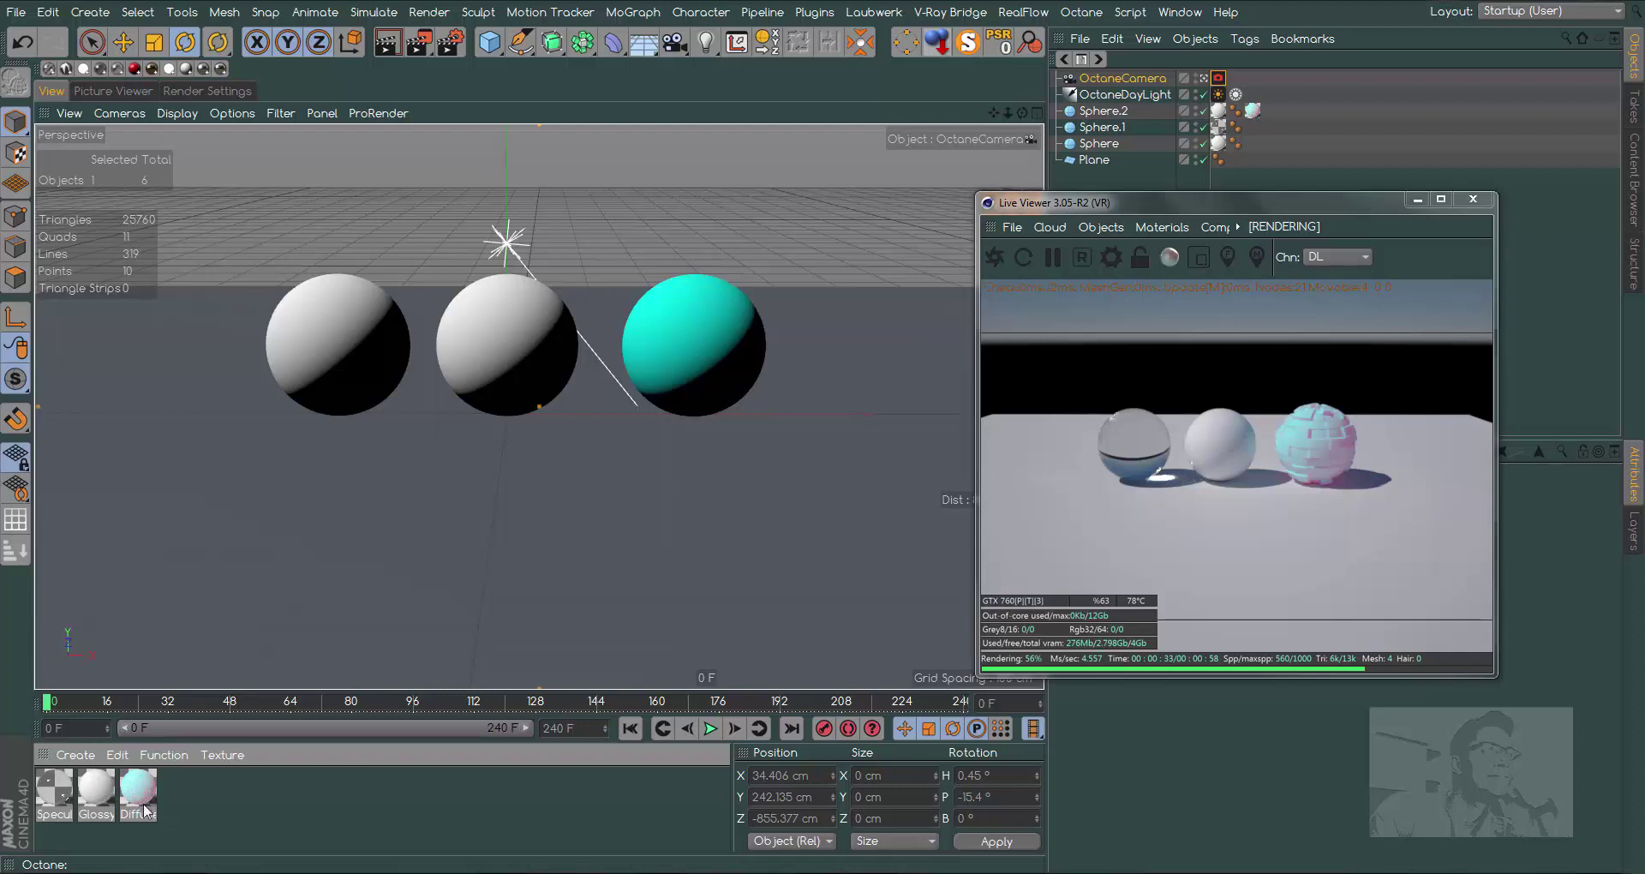
- Use Select Material on the white and glass spheres, ending on the Glossy material
{"action": "right_click", "coordinate": [1223, 438]}
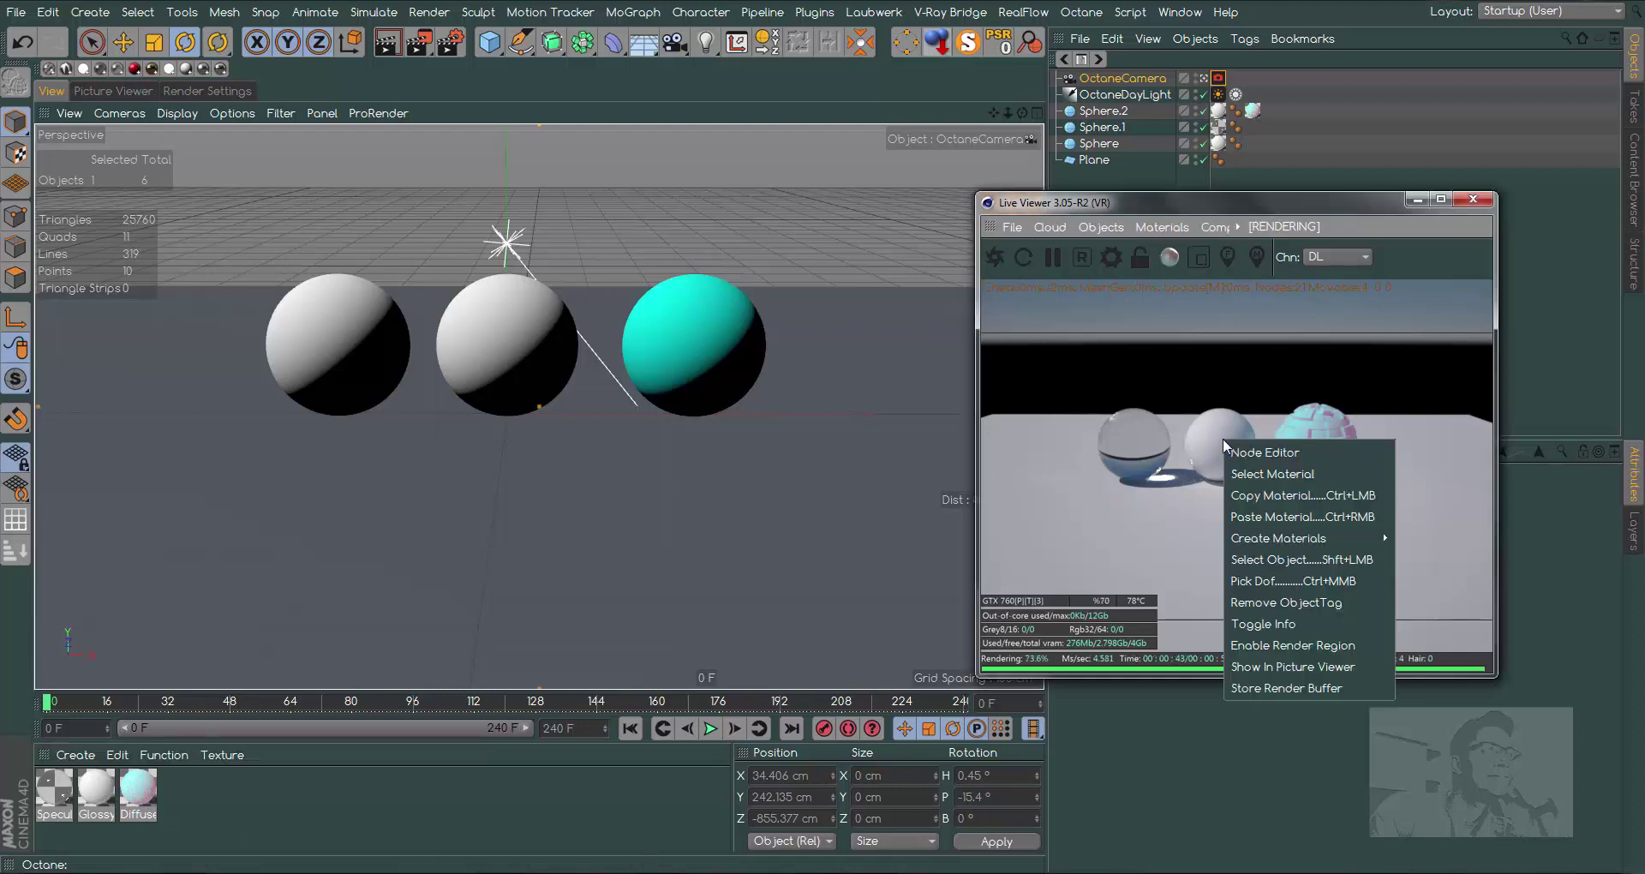
{"action": "left_click", "coordinate": [1266, 471]}
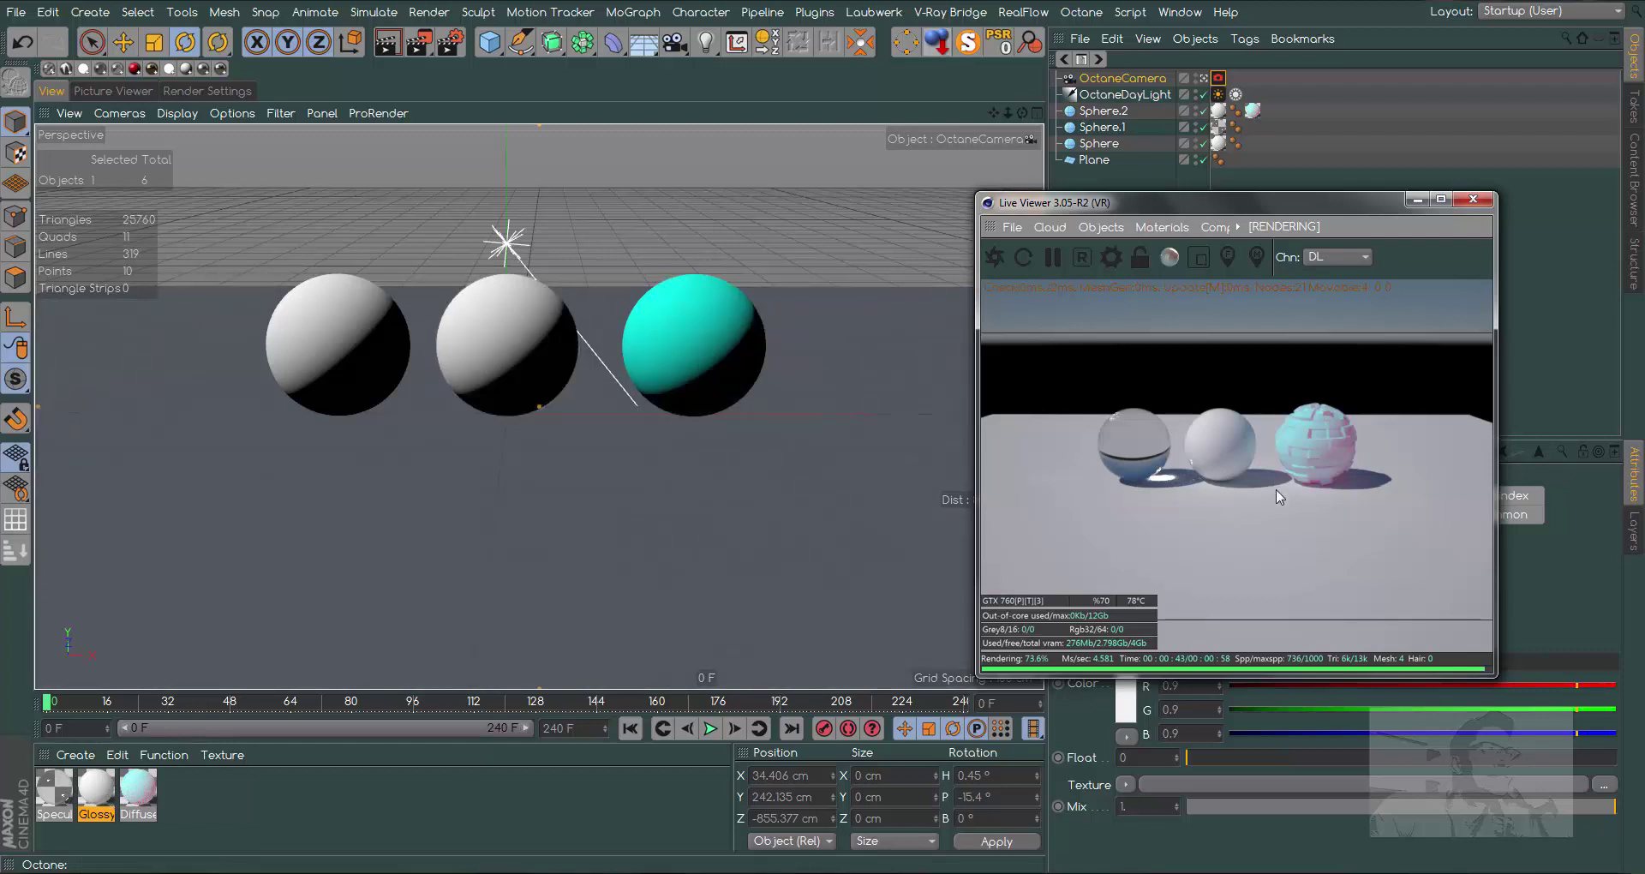
{"action": "right_click", "coordinate": [1139, 429]}
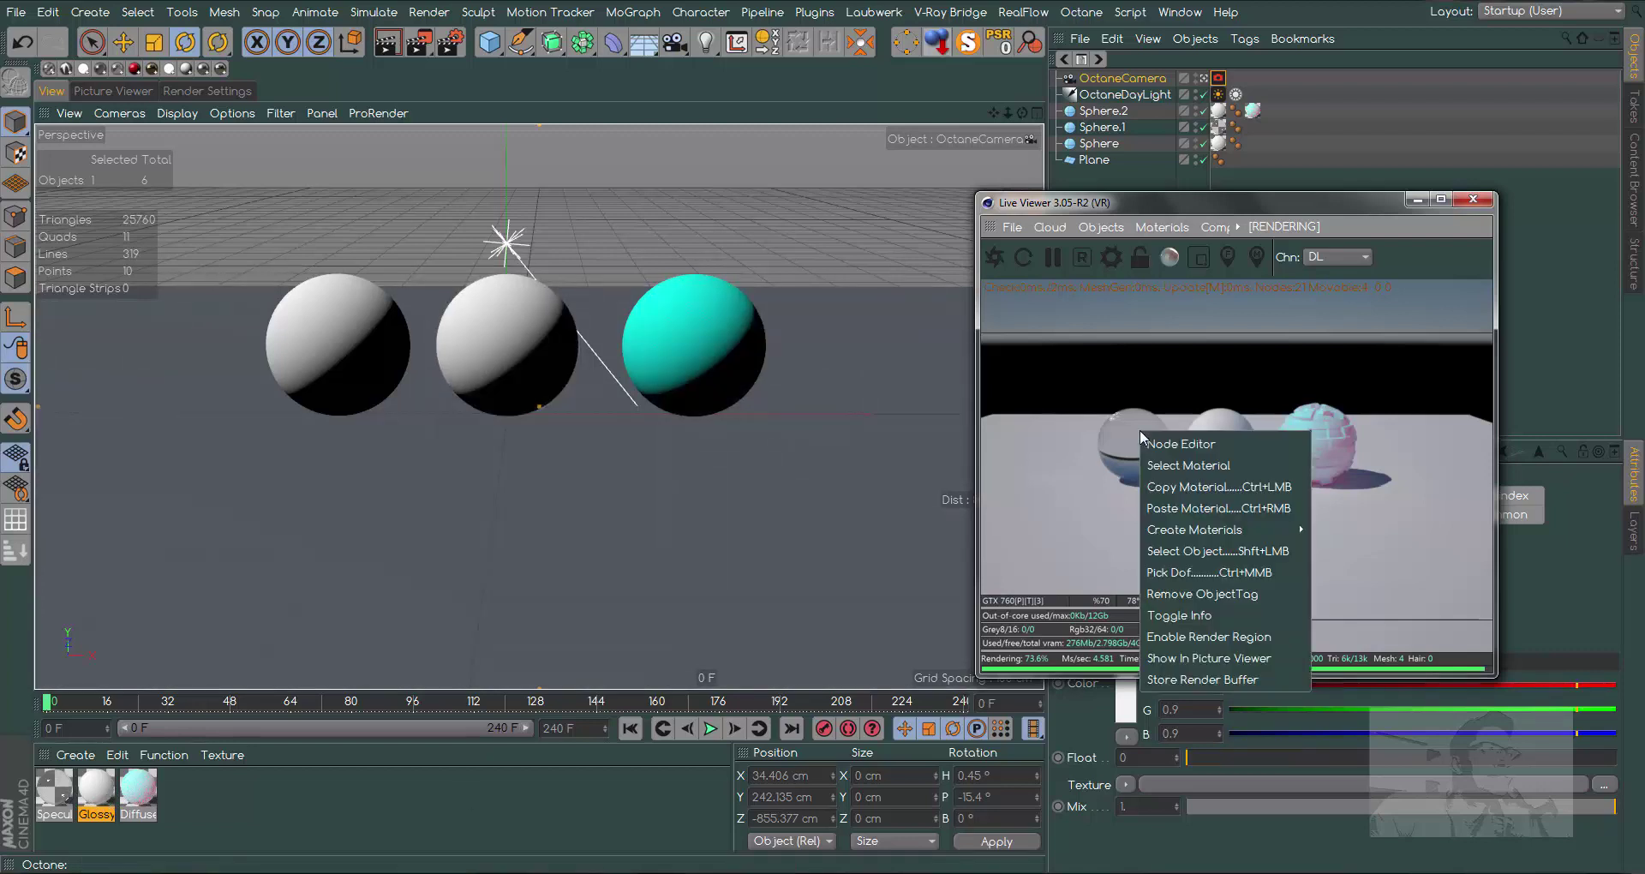
{"action": "left_click", "coordinate": [1184, 461]}
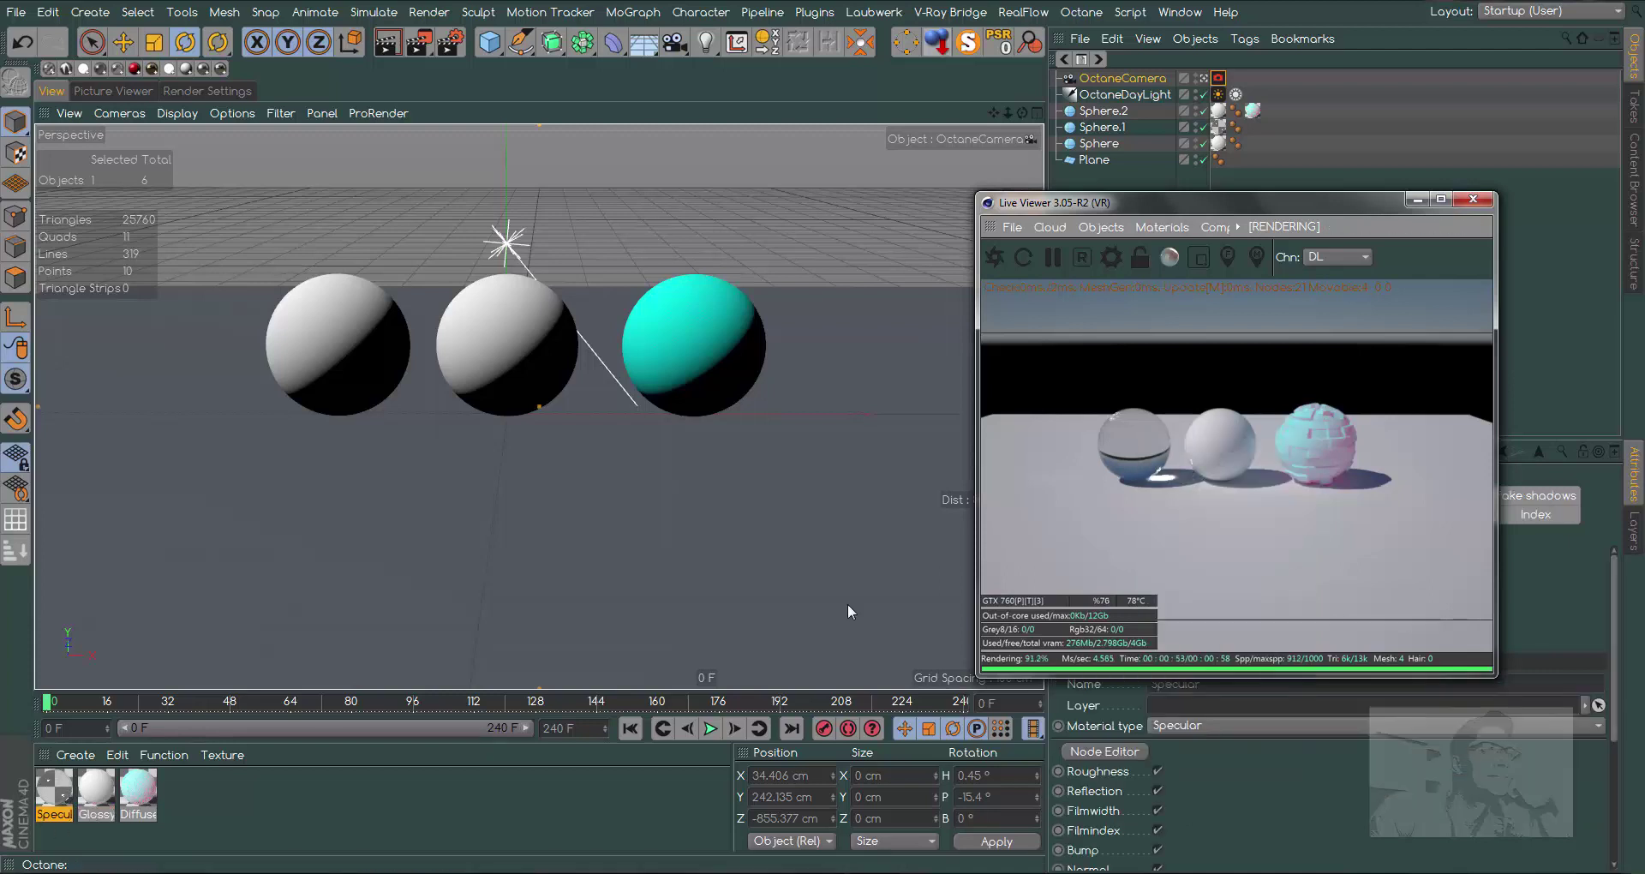
{"action": "right_click", "coordinate": [1223, 442]}
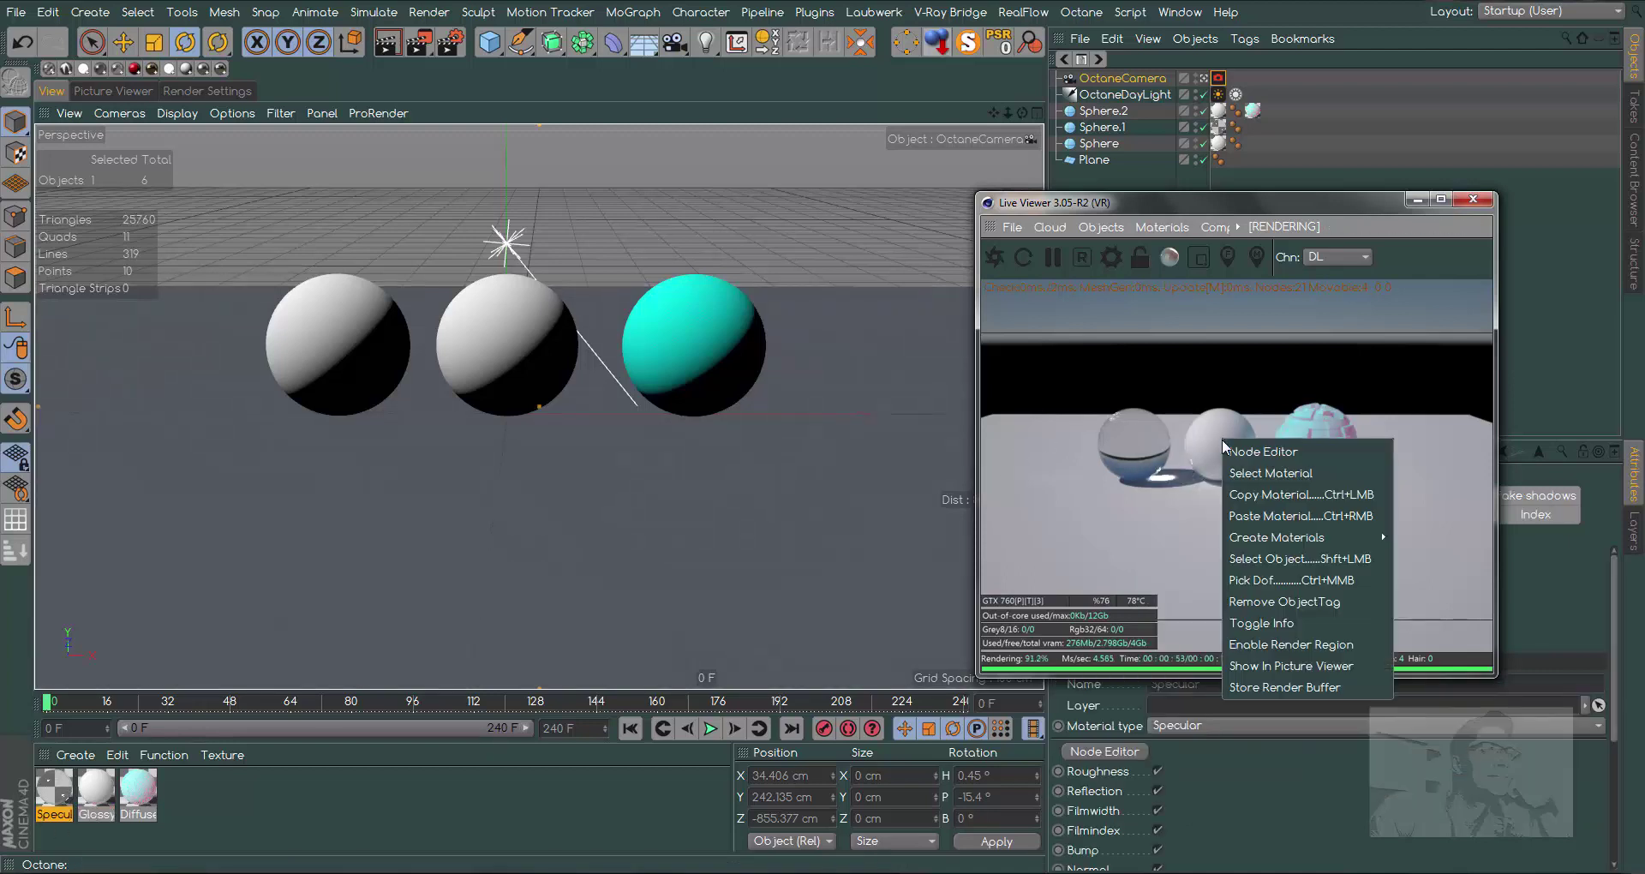
{"action": "left_click", "coordinate": [1267, 479]}
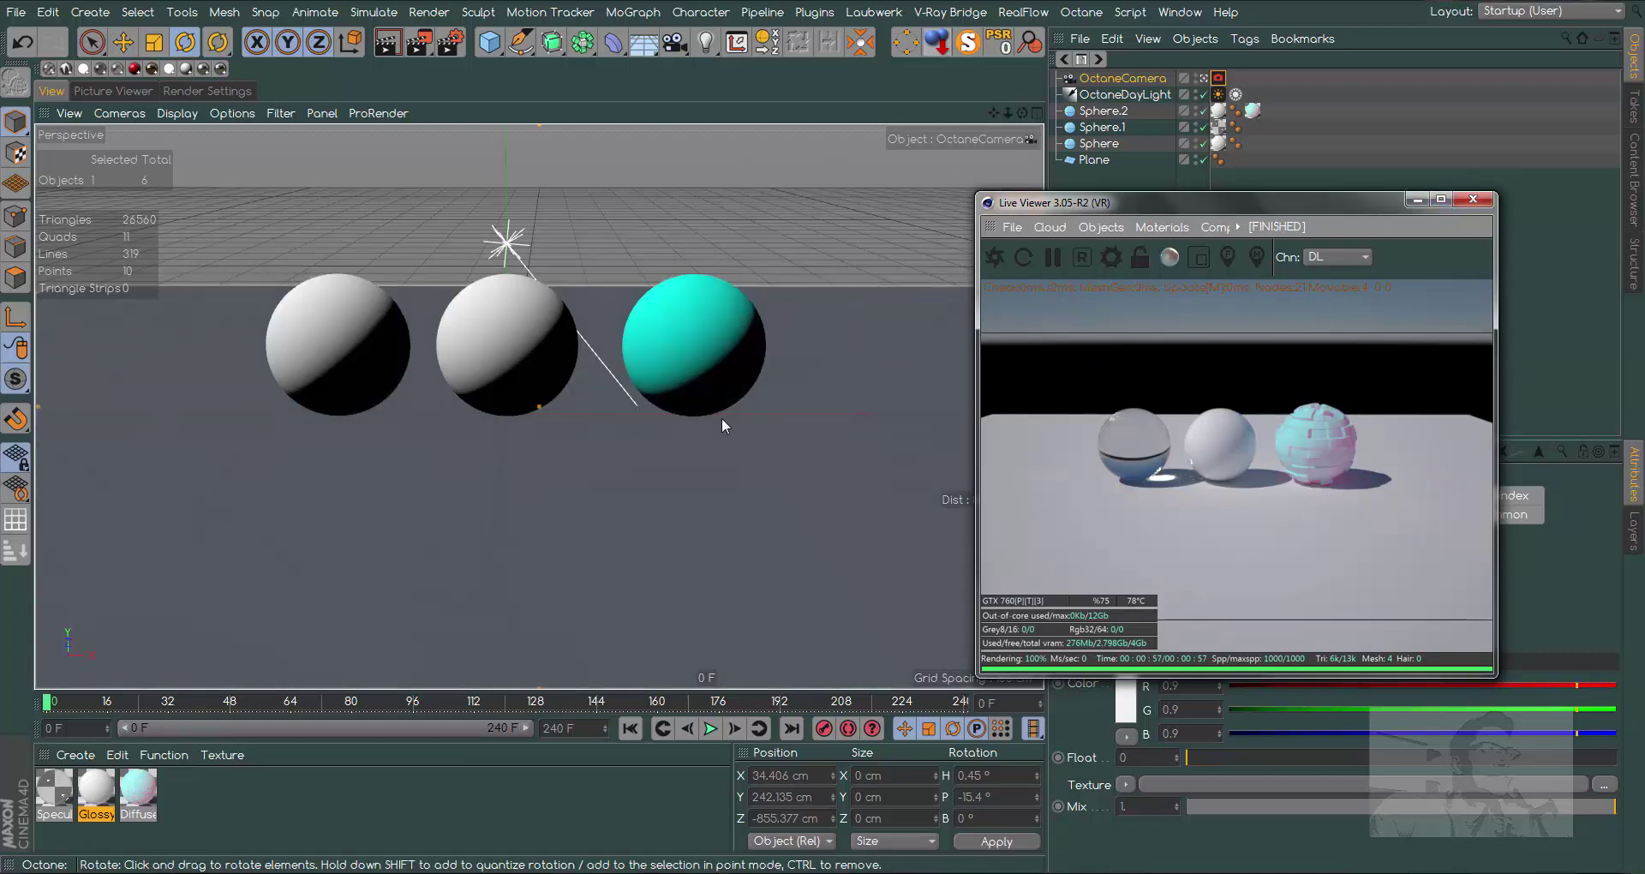
{"action": "right_click", "coordinate": [1223, 441]}
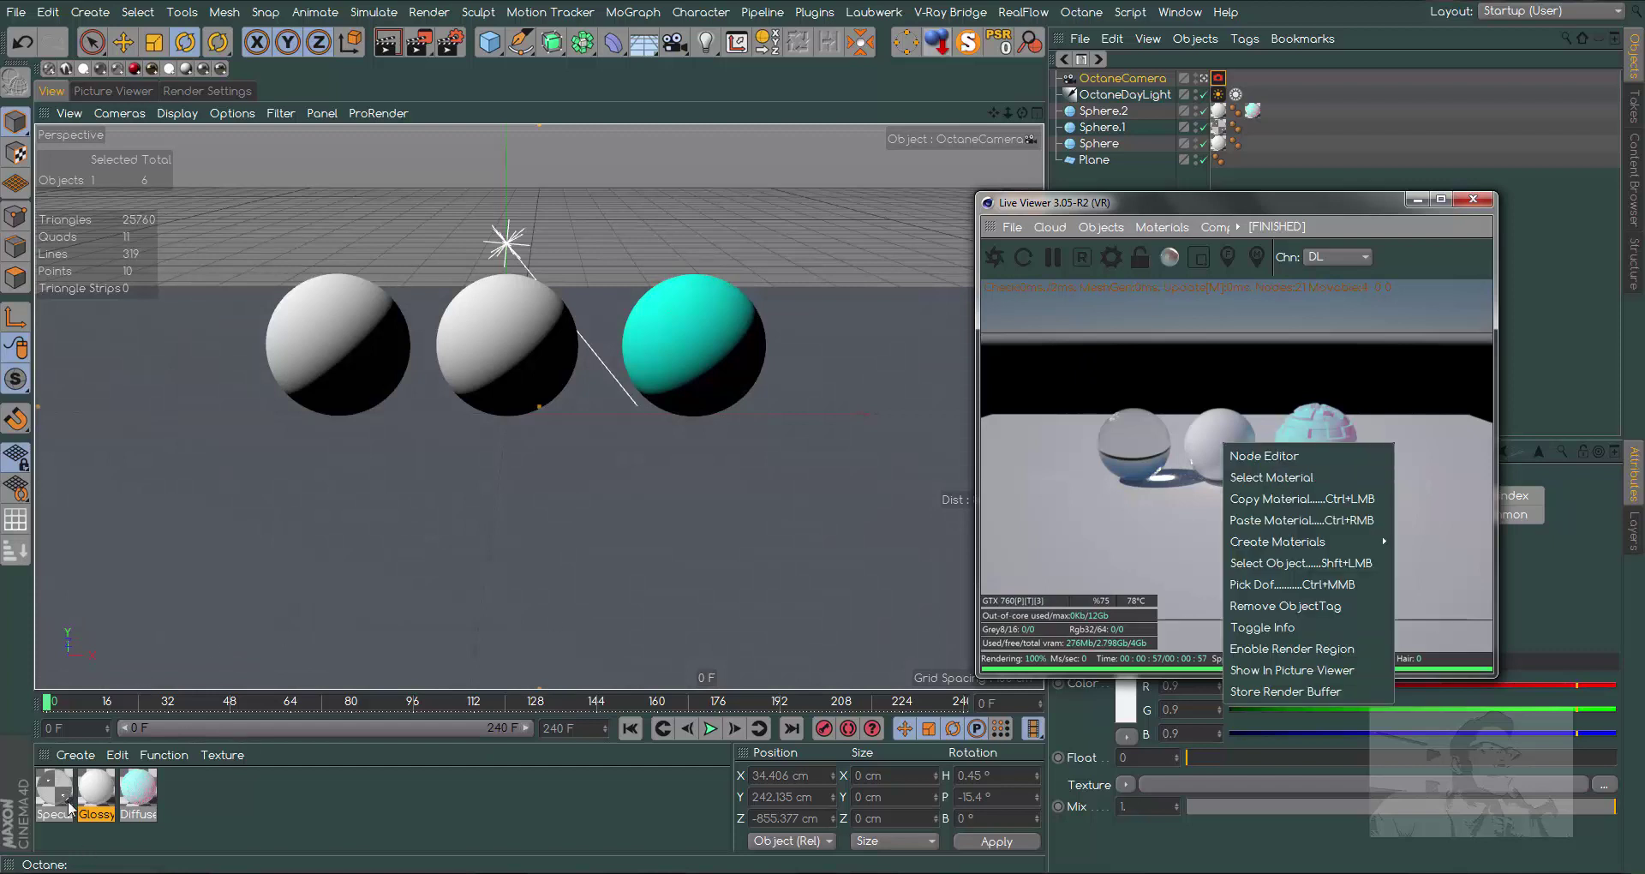
{"action": "key", "text": "Escape"}
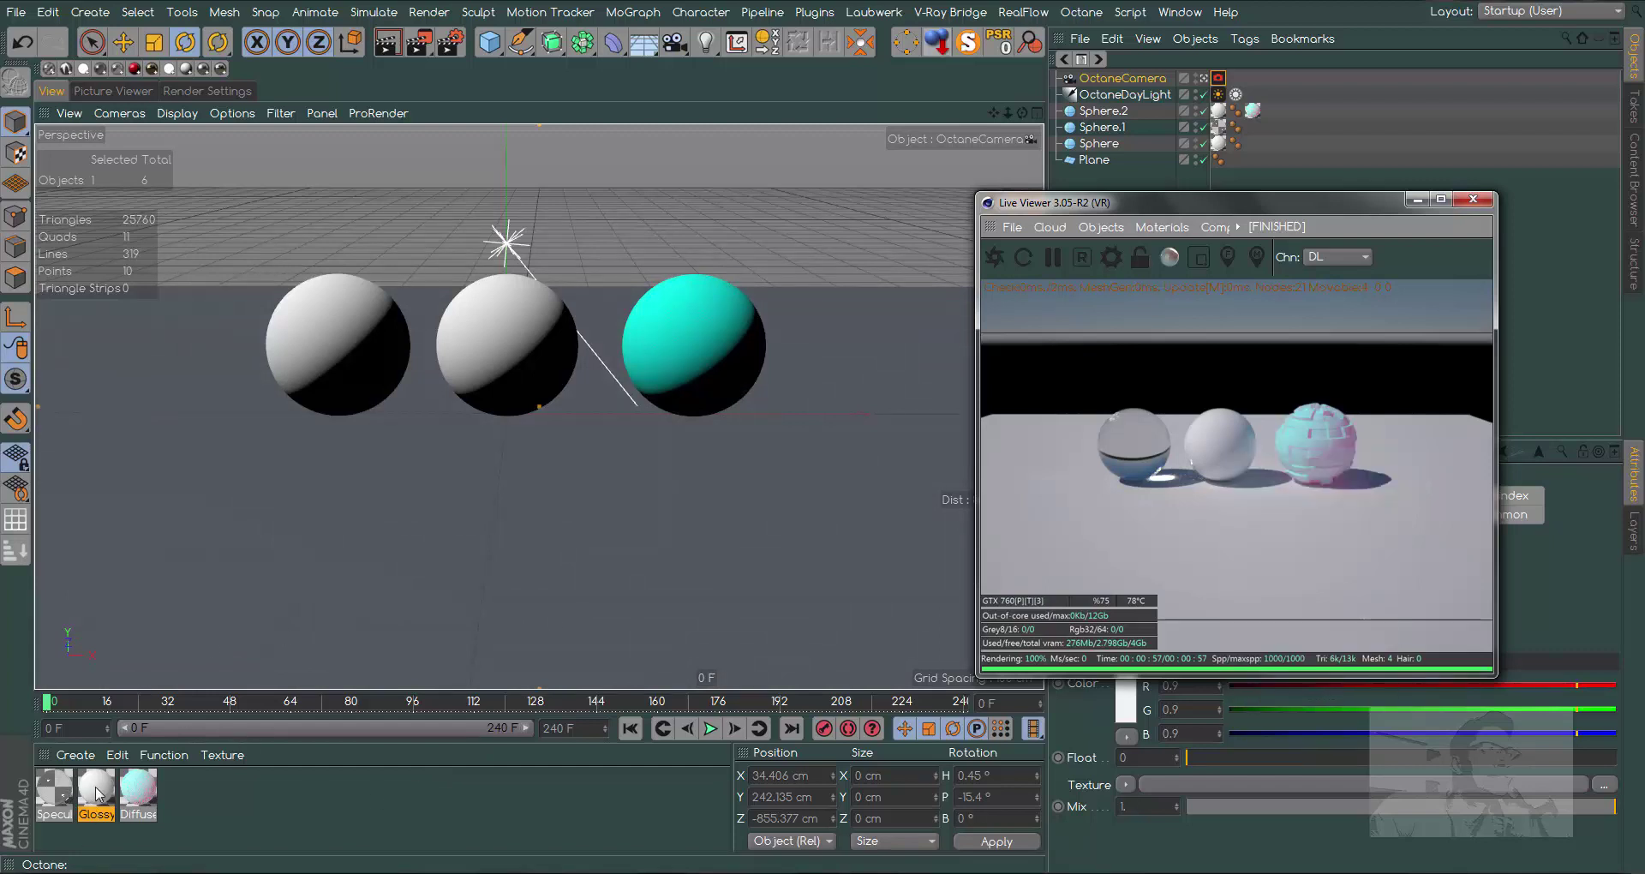
- Open the Glossy material in the Material Editor and place it beside the Live Viewer
{"action": "double_click", "coordinate": [96, 788]}
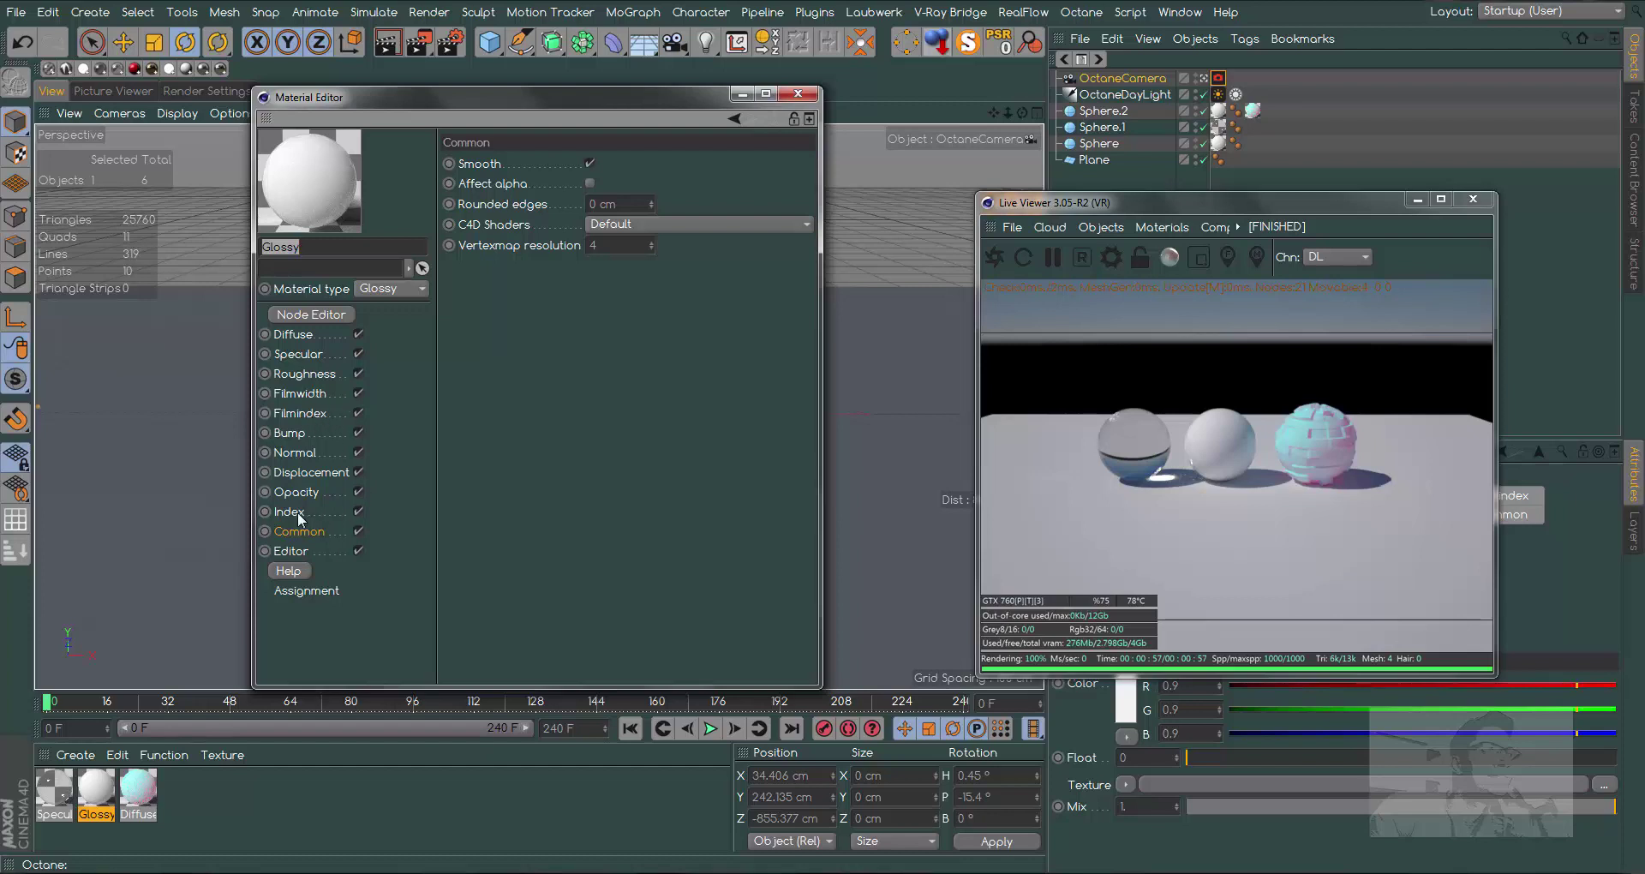
{"action": "mouse_move", "coordinate": [697, 96]}
{"action": "left_mouse_down"}
{"action": "mouse_move", "coordinate": [649, 114]}
{"action": "mouse_move", "coordinate": [671, 94]}
{"action": "left_mouse_up"}
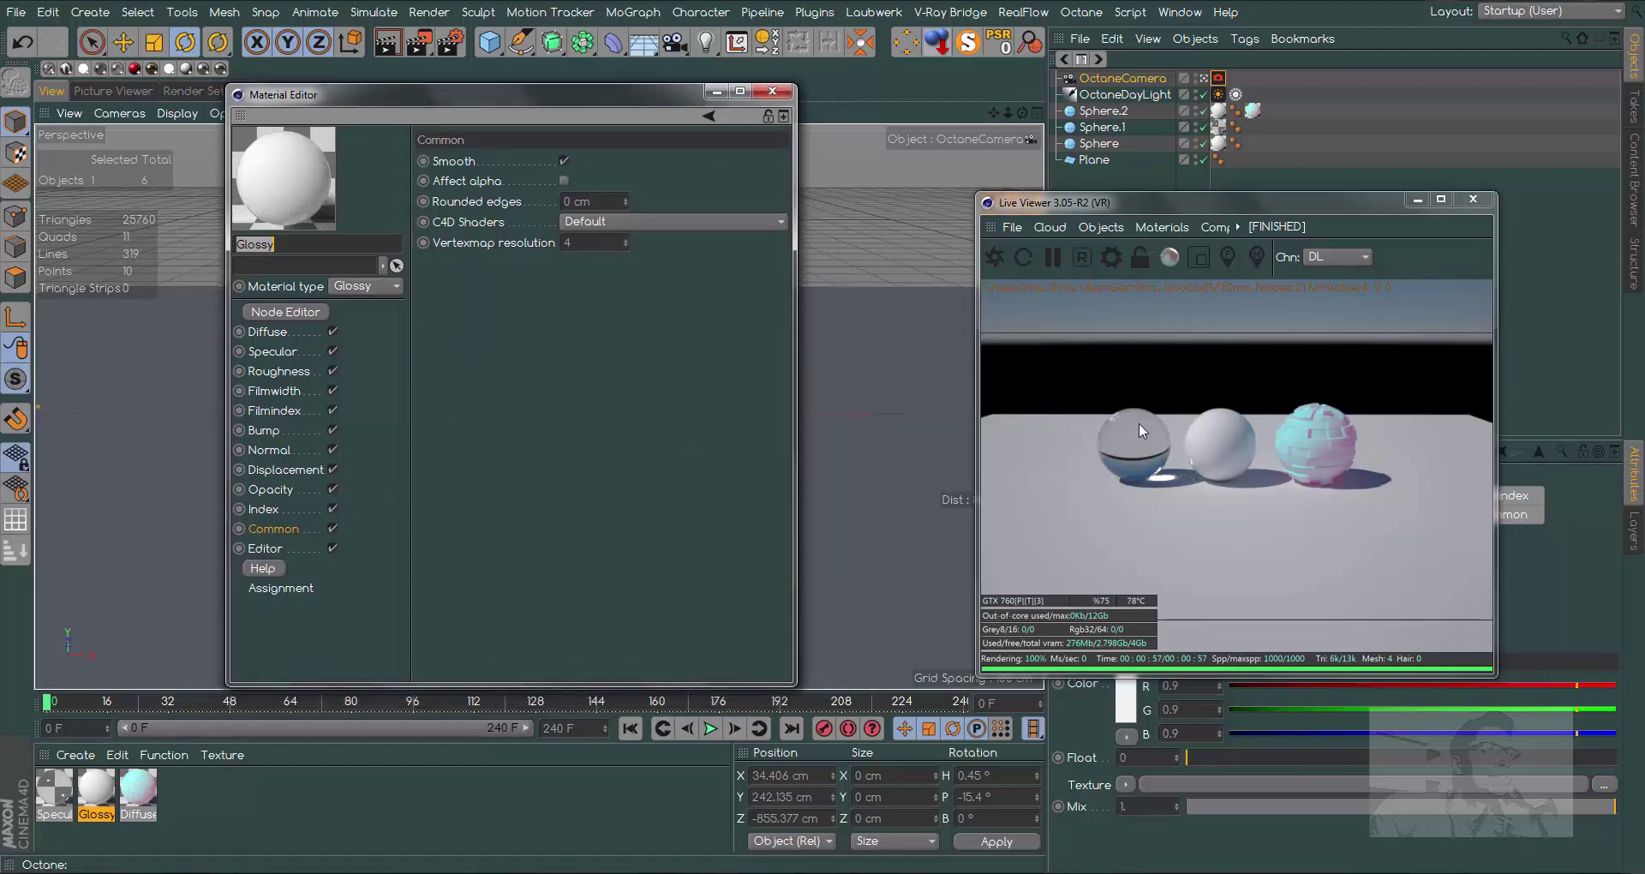
{"action": "mouse_move", "coordinate": [665, 108]}
{"action": "left_mouse_down"}
{"action": "mouse_move", "coordinate": [844, 127]}
{"action": "mouse_move", "coordinate": [953, 106]}
{"action": "mouse_move", "coordinate": [787, 200]}
{"action": "left_mouse_up"}
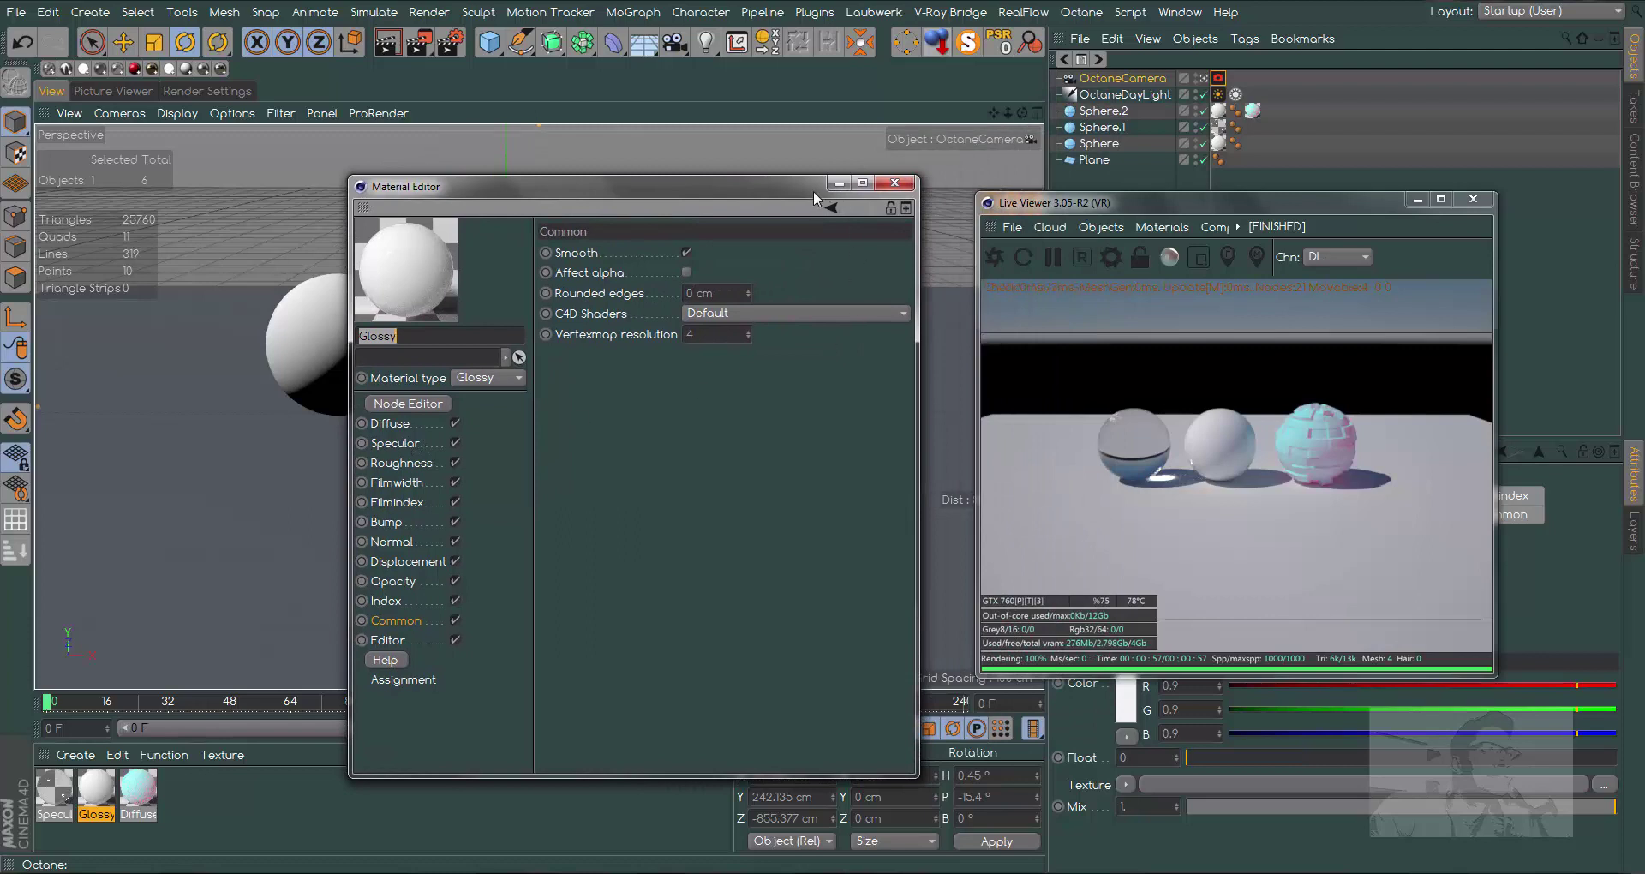
{"action": "mouse_move", "coordinate": [813, 190]}
{"action": "left_mouse_down"}
{"action": "mouse_move", "coordinate": [598, 331]}
{"action": "mouse_move", "coordinate": [609, 345]}
{"action": "left_mouse_up"}
{"action": "mouse_move", "coordinate": [1255, 201]}
{"action": "left_mouse_down"}
{"action": "mouse_move", "coordinate": [1122, 193]}
{"action": "mouse_move", "coordinate": [723, 257]}
{"action": "mouse_move", "coordinate": [743, 291]}
{"action": "left_mouse_up"}
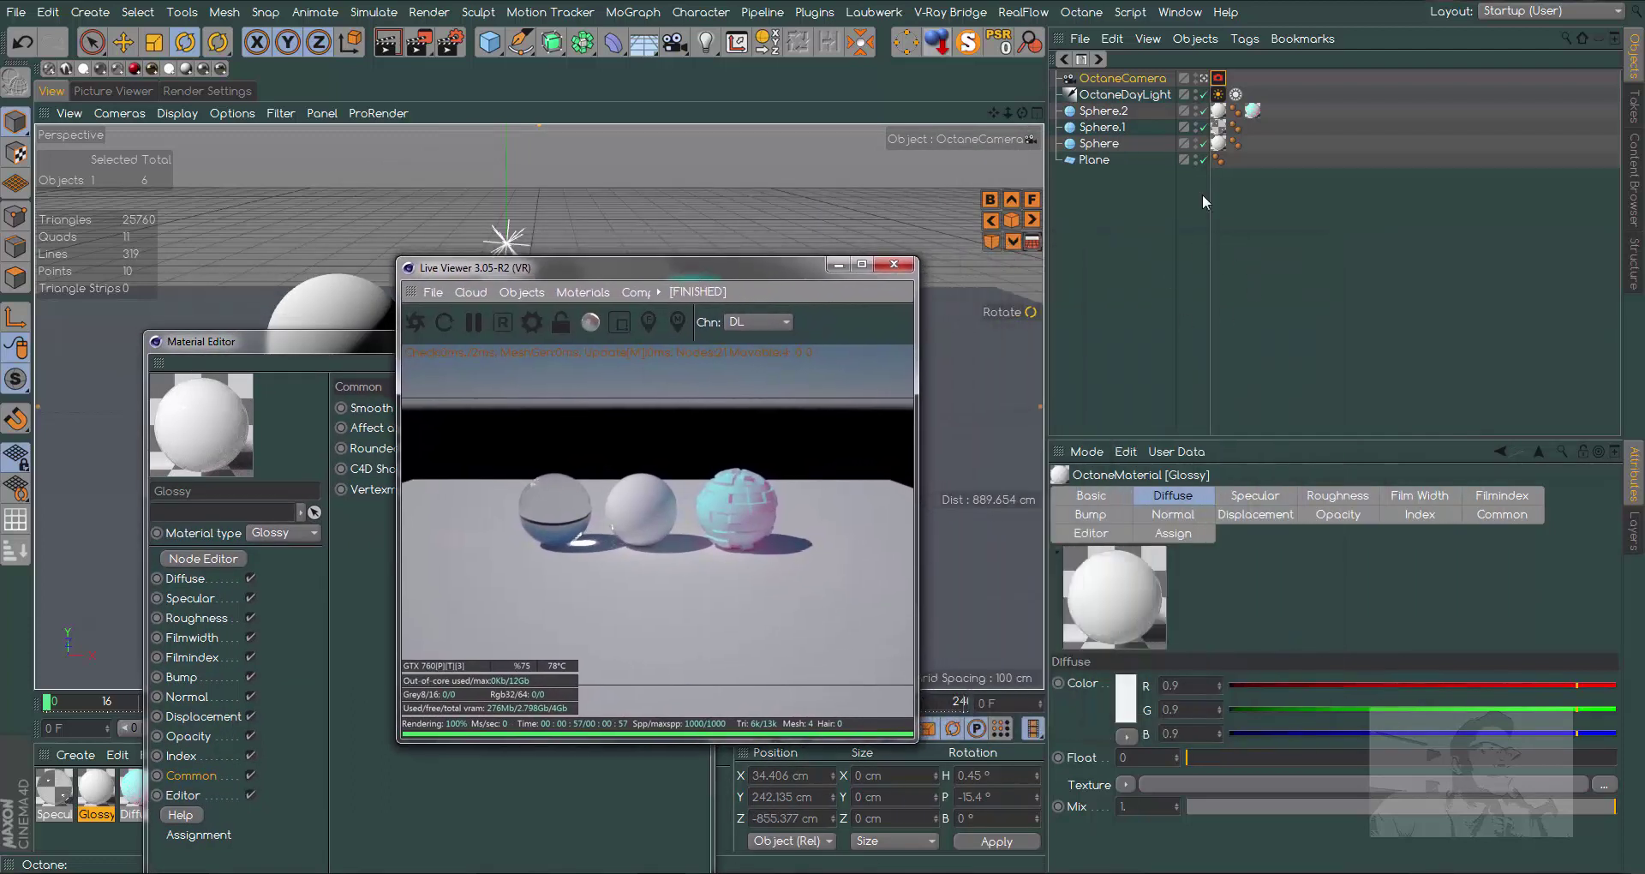
- Add an Octane Hdri Environment and preview Alexs_Apt_2k.hdr from the Content Browser's HDR search
{"action": "left_click", "coordinate": [527, 291]}
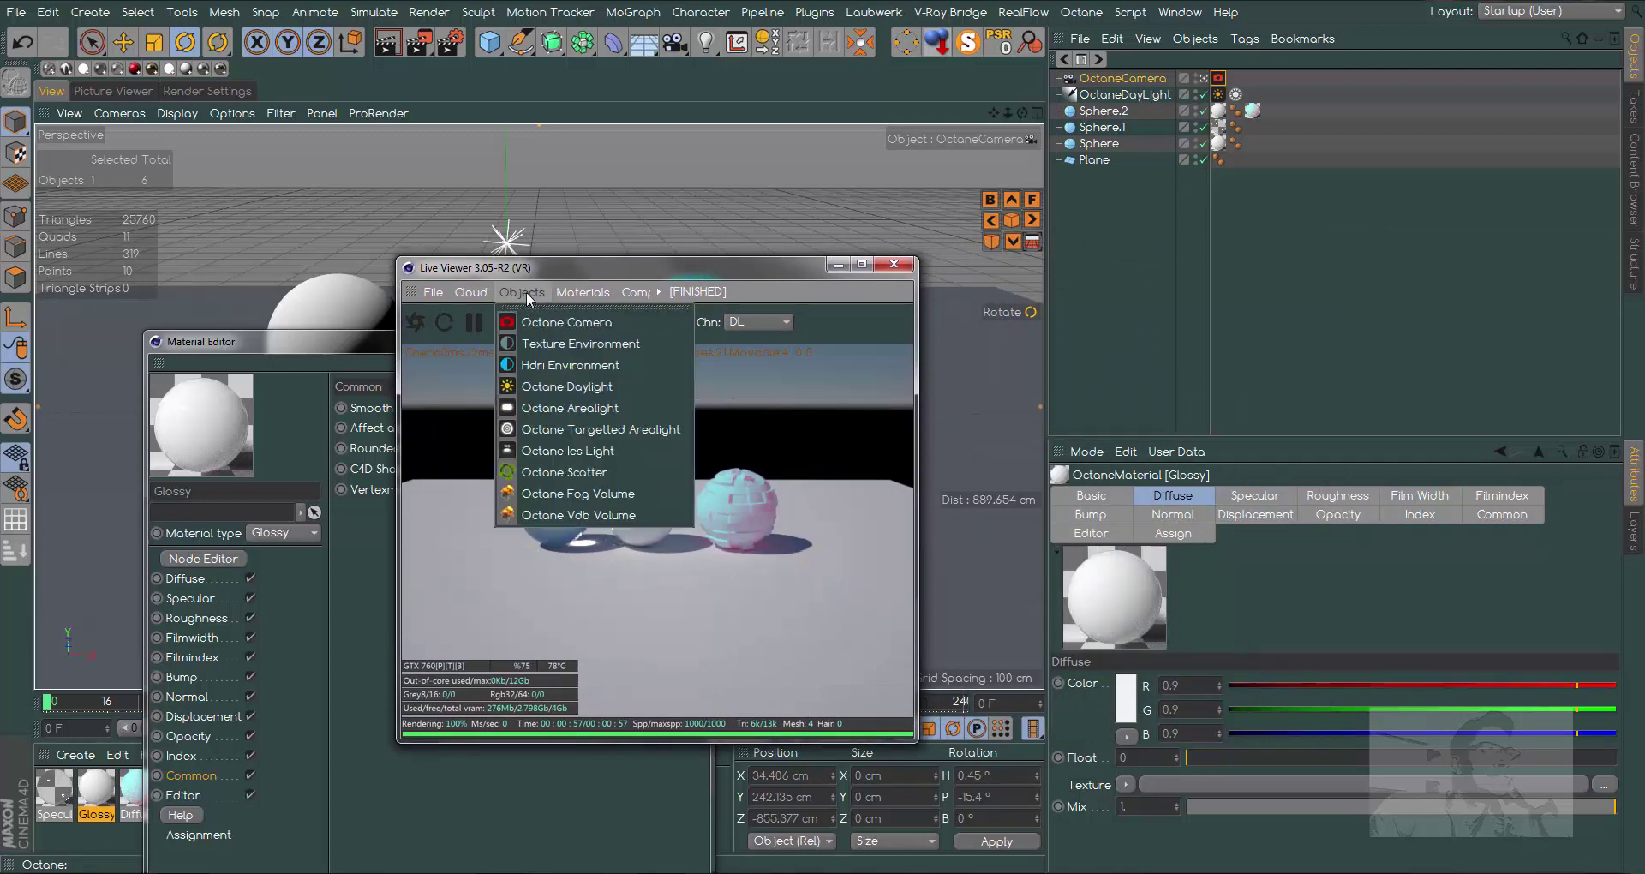
{"action": "left_click", "coordinate": [585, 367]}
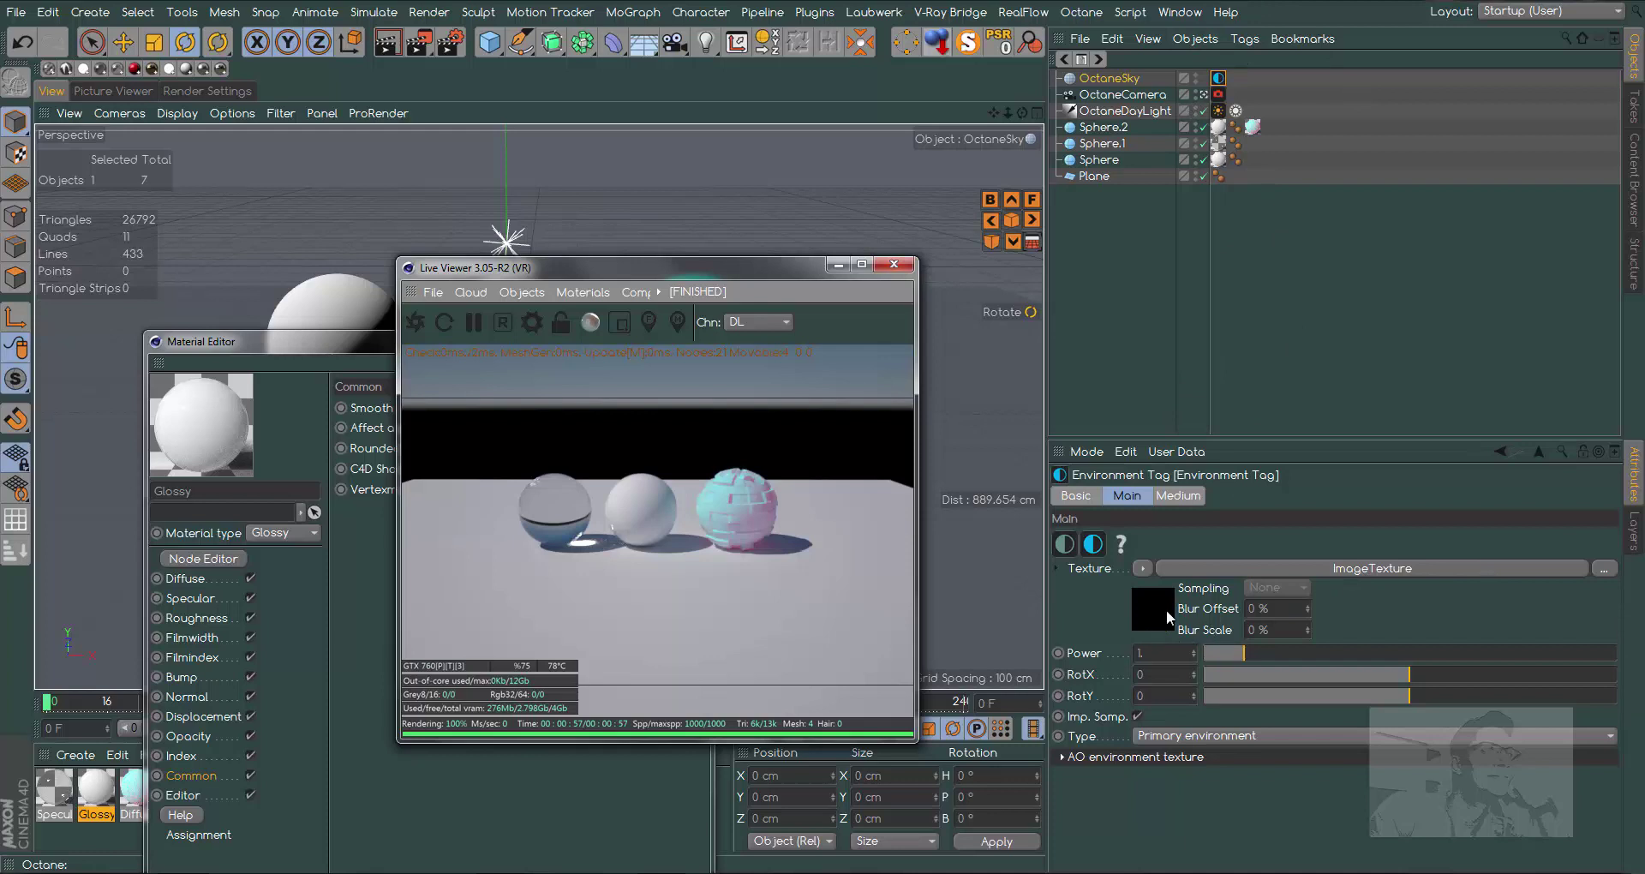
{"action": "left_click", "coordinate": [1635, 169]}
{"action": "type", "text": "HDR"}
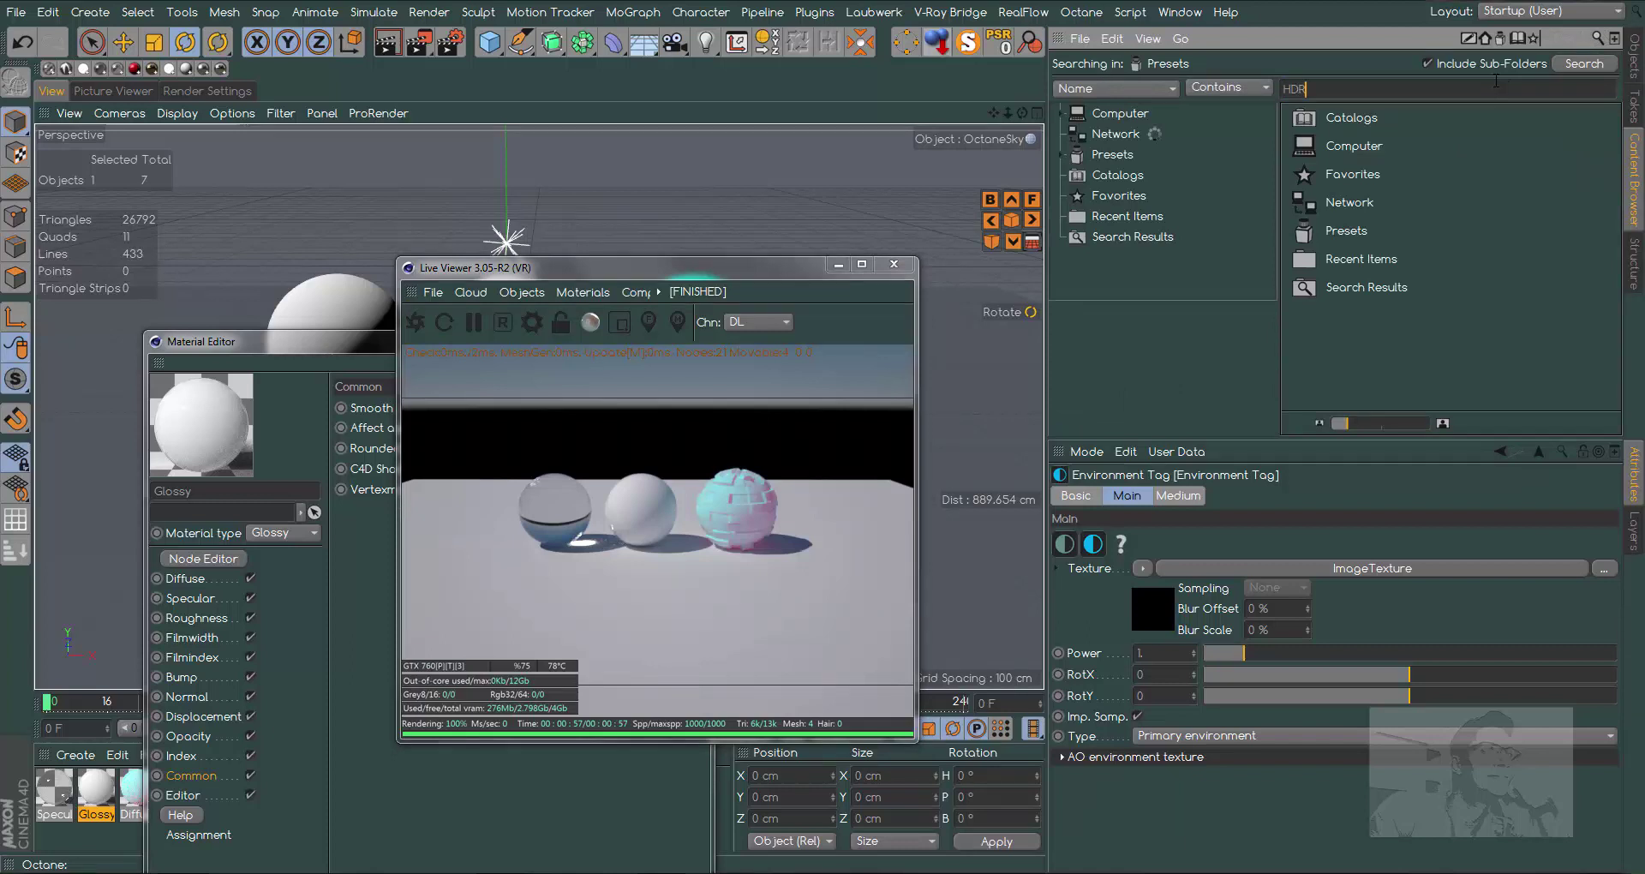
{"action": "key", "text": "Return"}
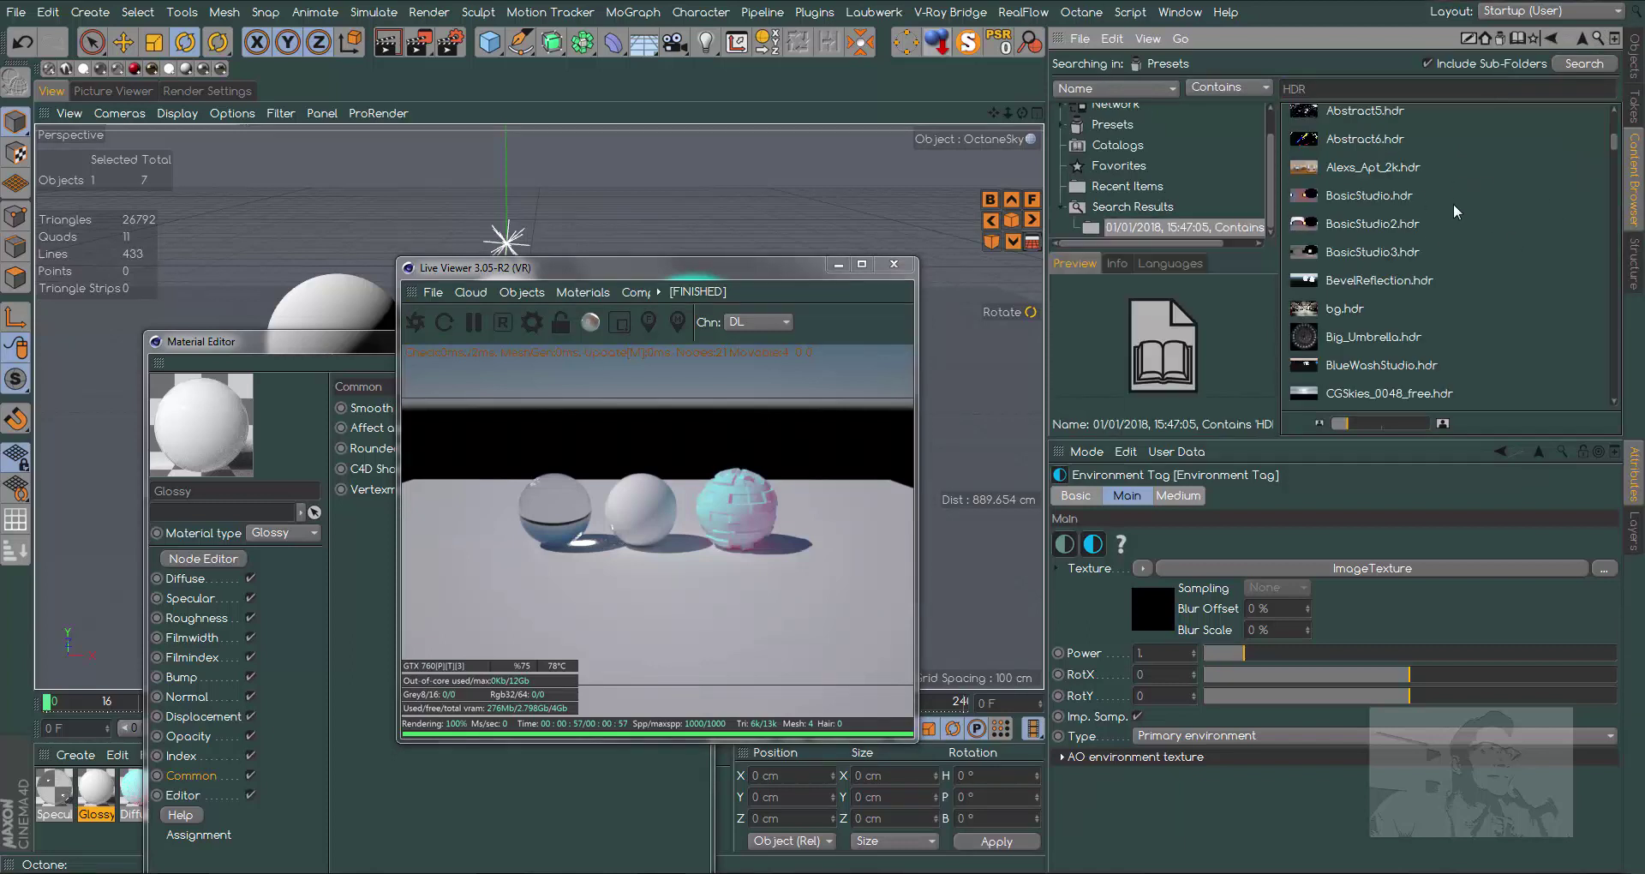
{"action": "left_click", "coordinate": [1390, 171]}
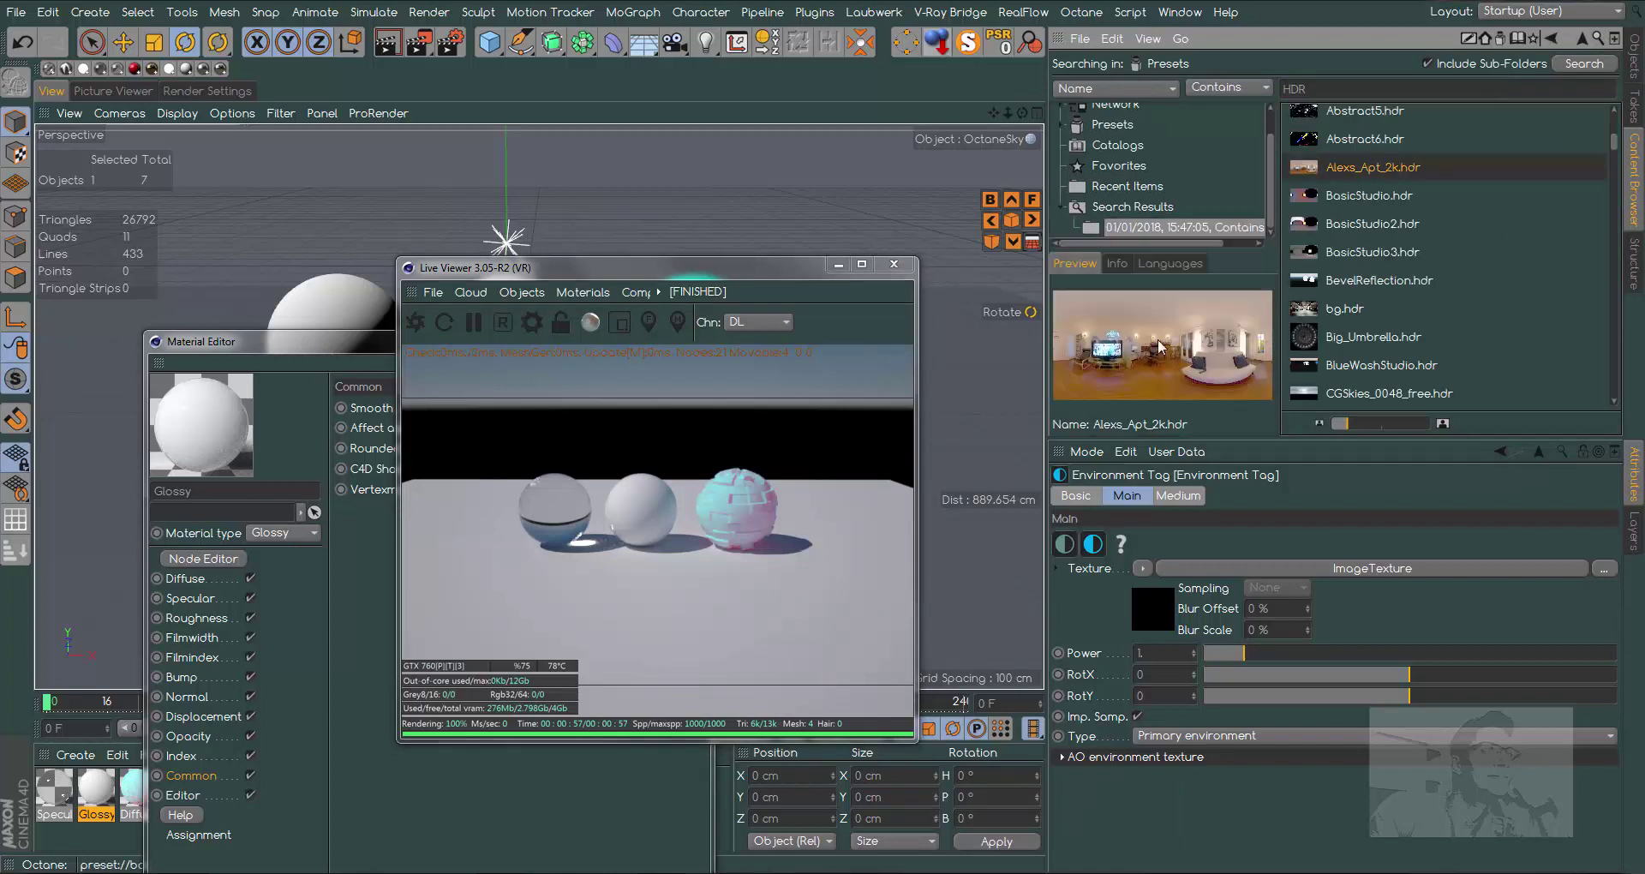
{"action": "double_click", "coordinate": [1381, 169]}
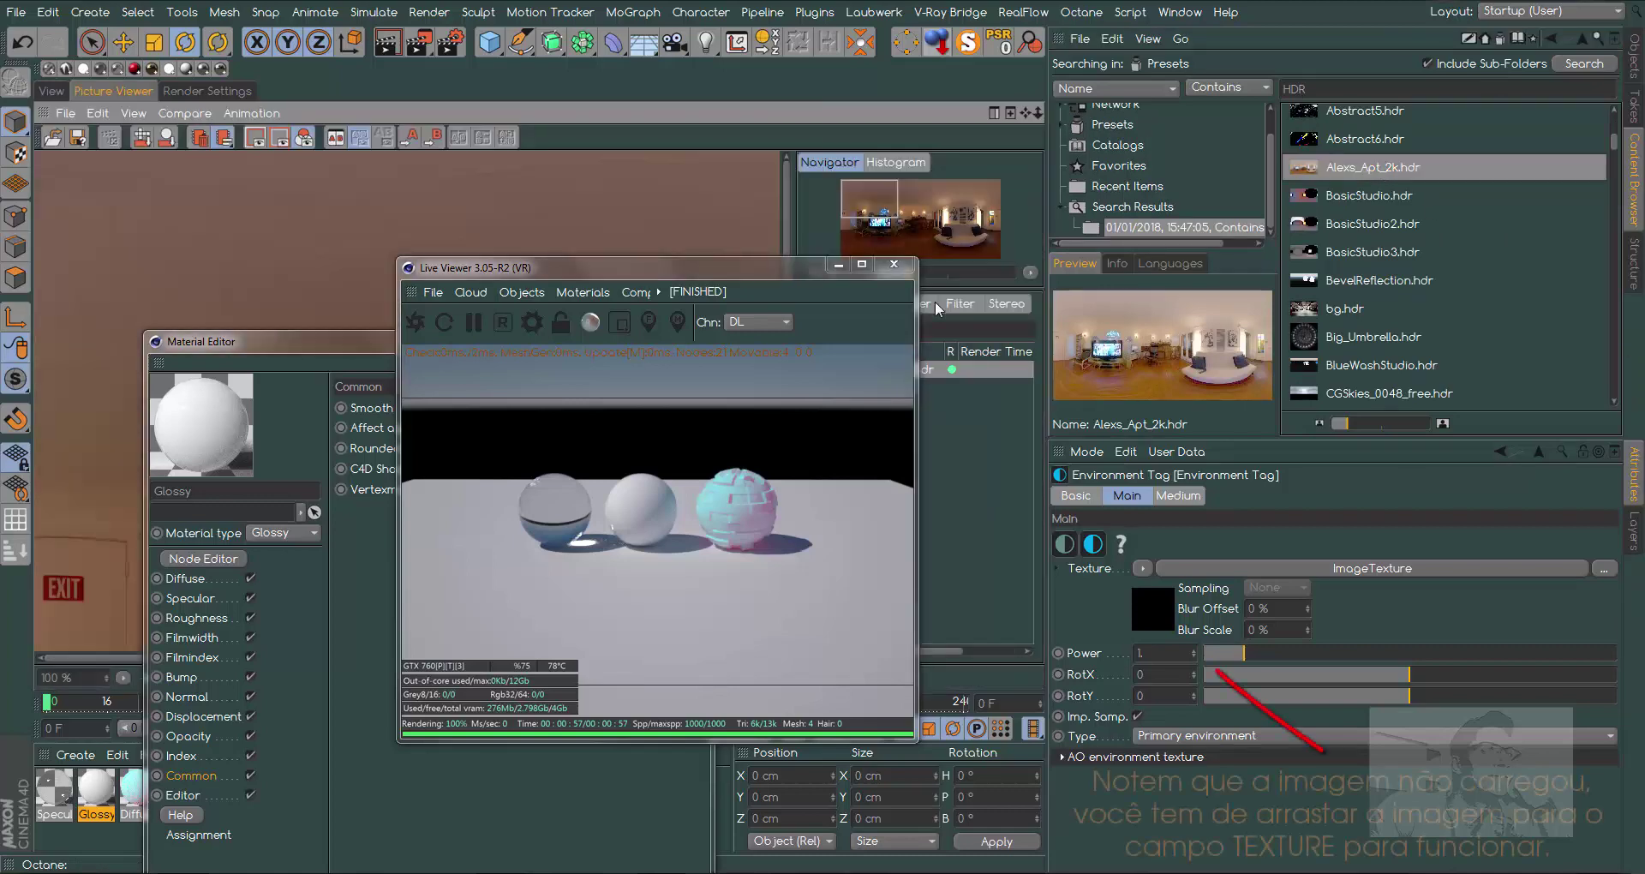
{"action": "left_click_drag", "start_coordinate": [790, 270], "coordinate": [1309, 244]}
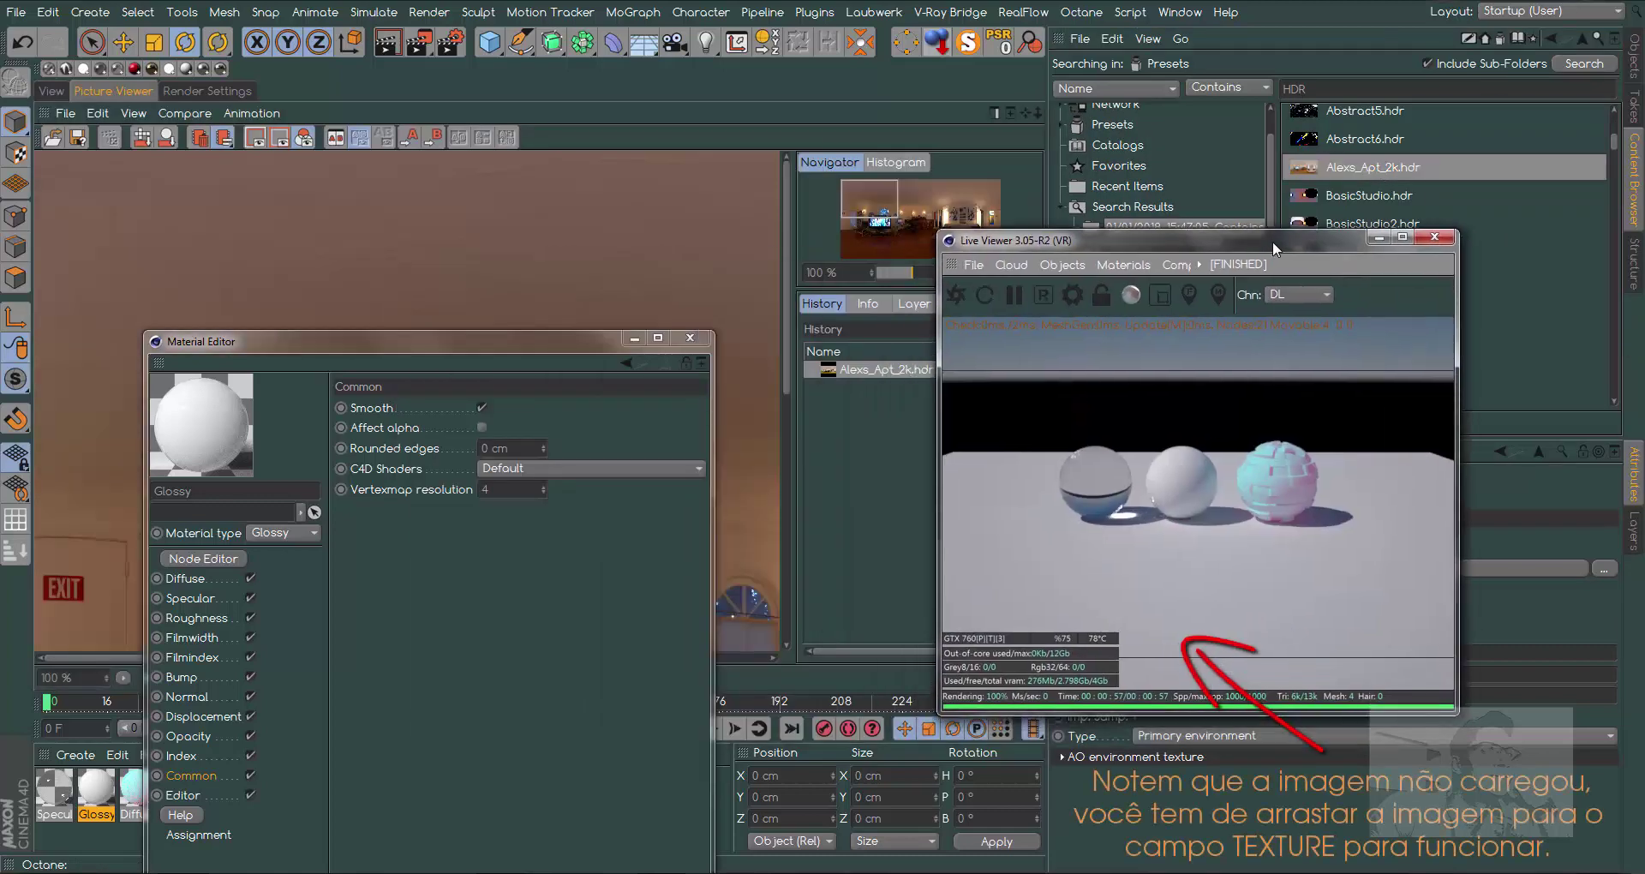
{"action": "mouse_move", "coordinate": [577, 349]}
{"action": "left_mouse_down"}
{"action": "mouse_move", "coordinate": [722, 187]}
{"action": "mouse_move", "coordinate": [664, 204]}
{"action": "left_mouse_up"}
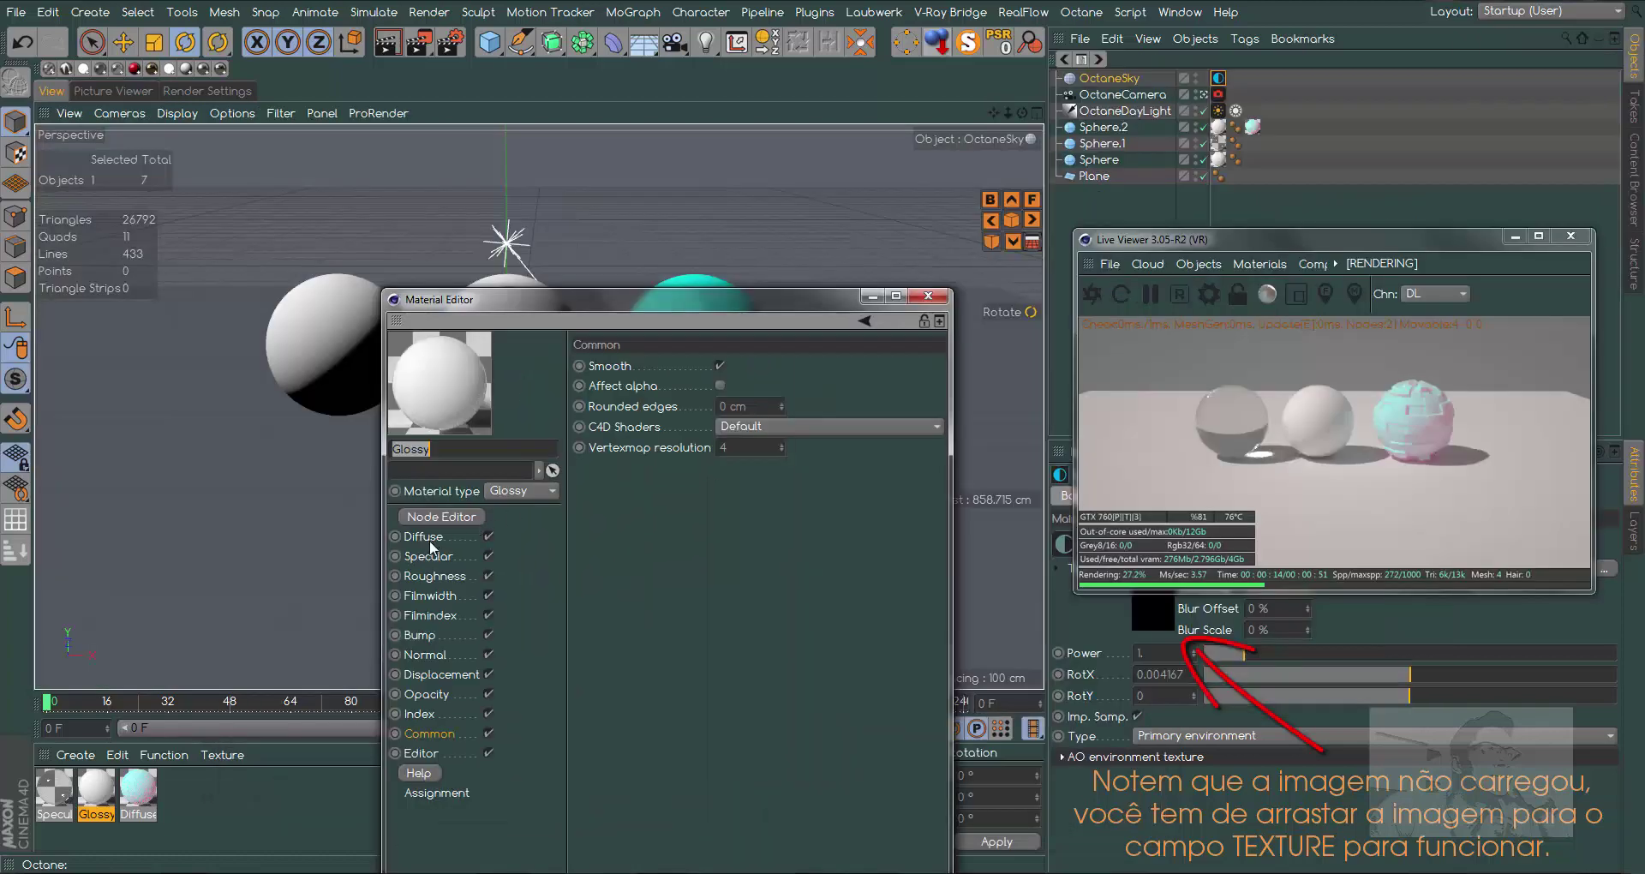
- Set the Glossy material's diffuse colour to a deep red (R 0.538236)
{"action": "left_click", "coordinate": [424, 536]}
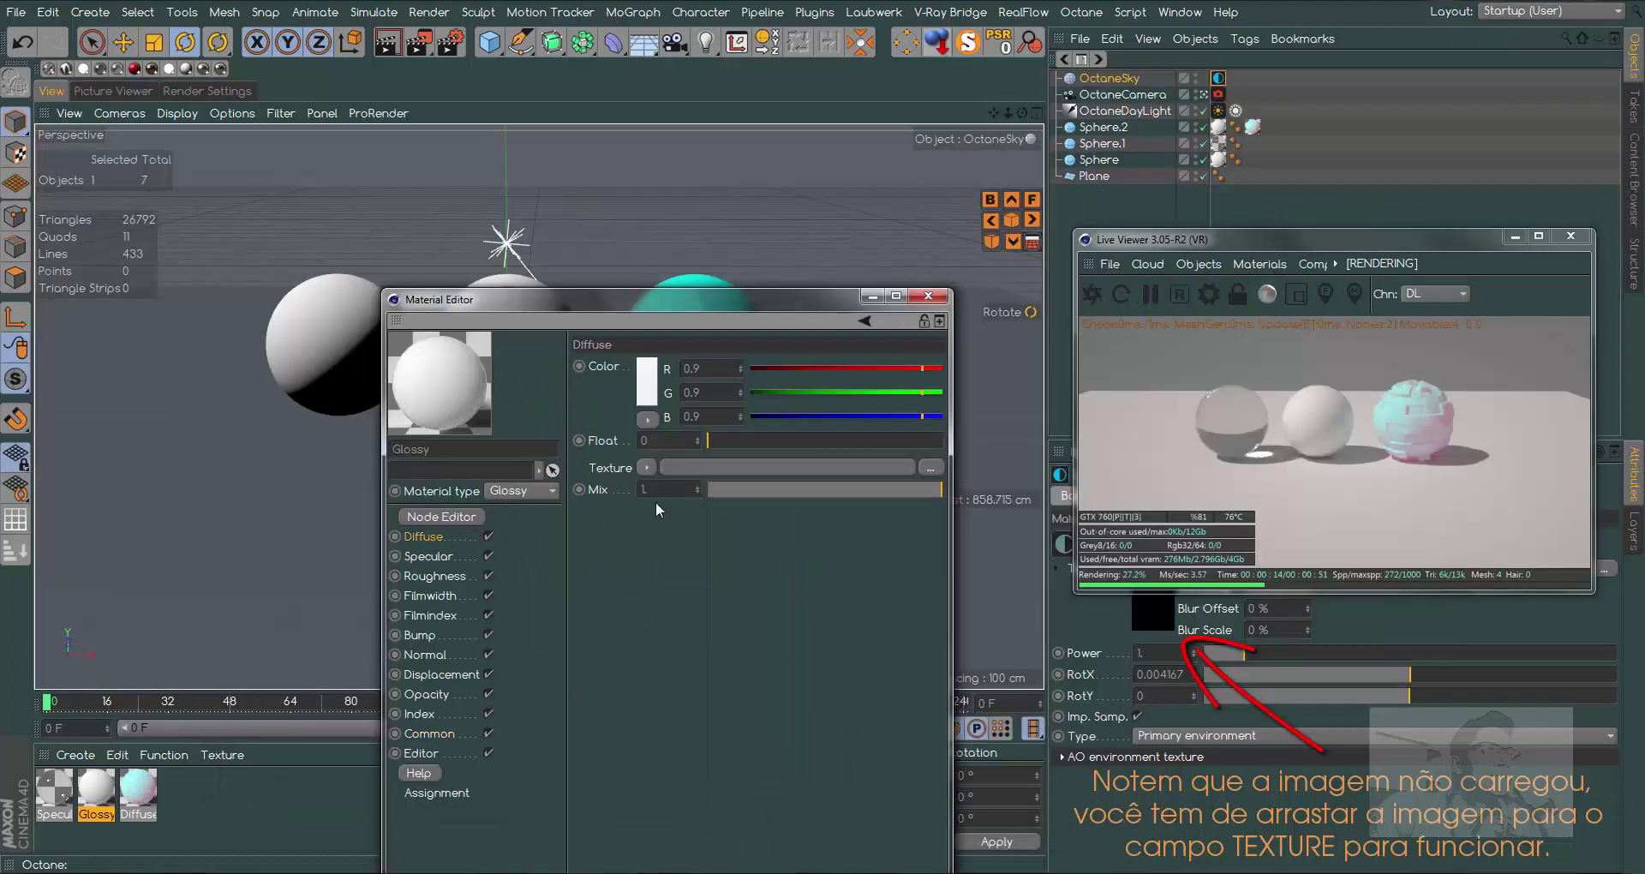
{"action": "left_click", "coordinate": [648, 381]}
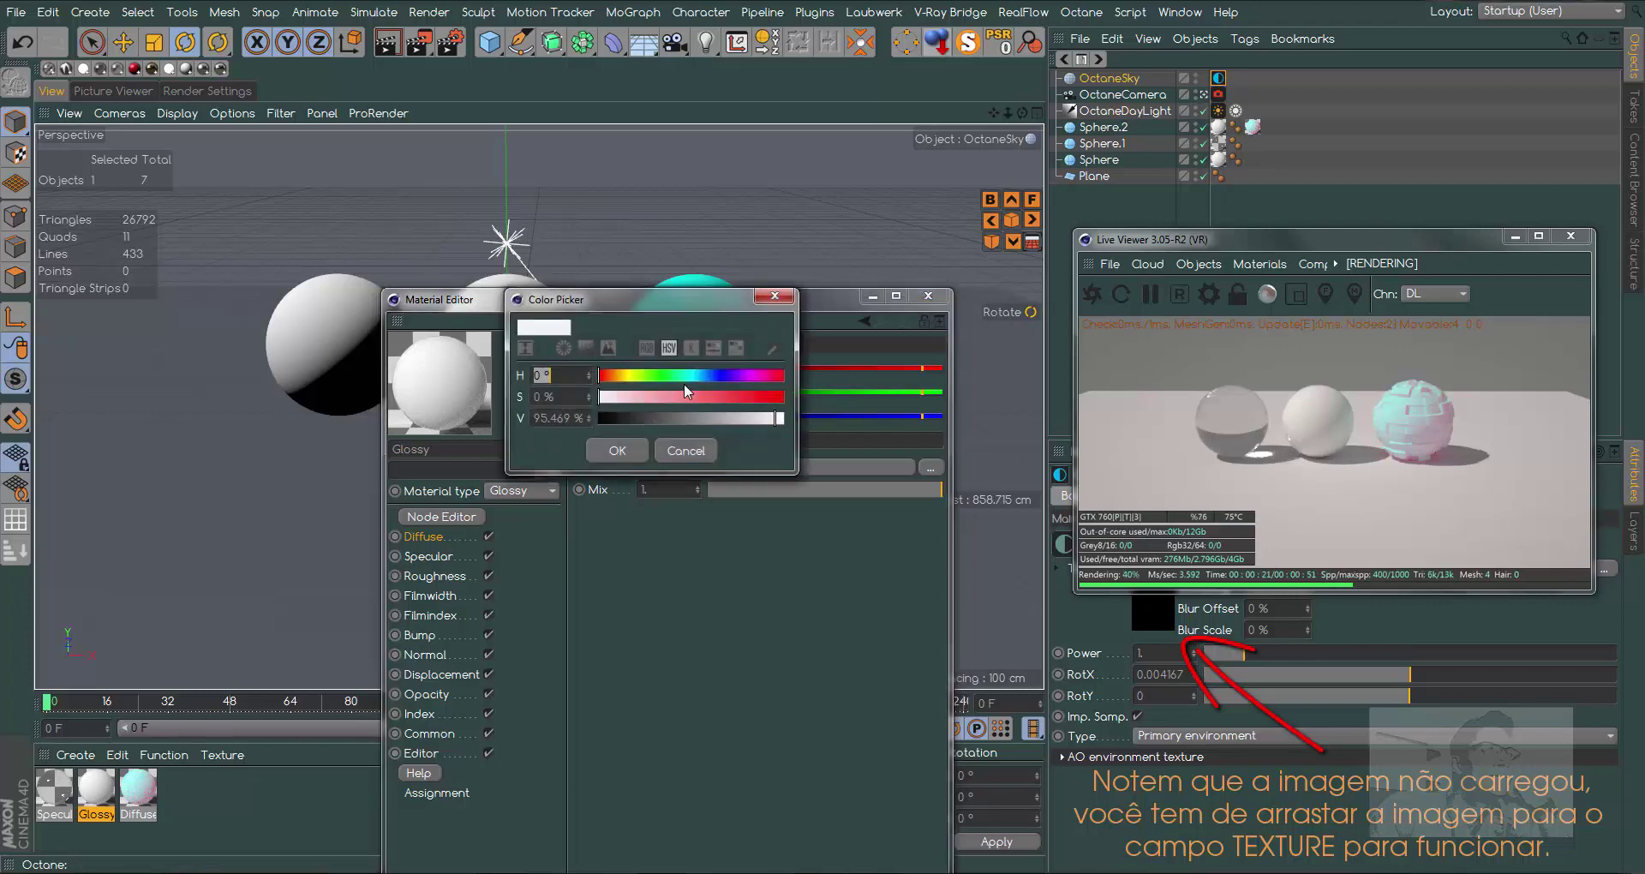
{"action": "left_click_drag", "start_coordinate": [718, 420], "coordinate": [695, 445]}
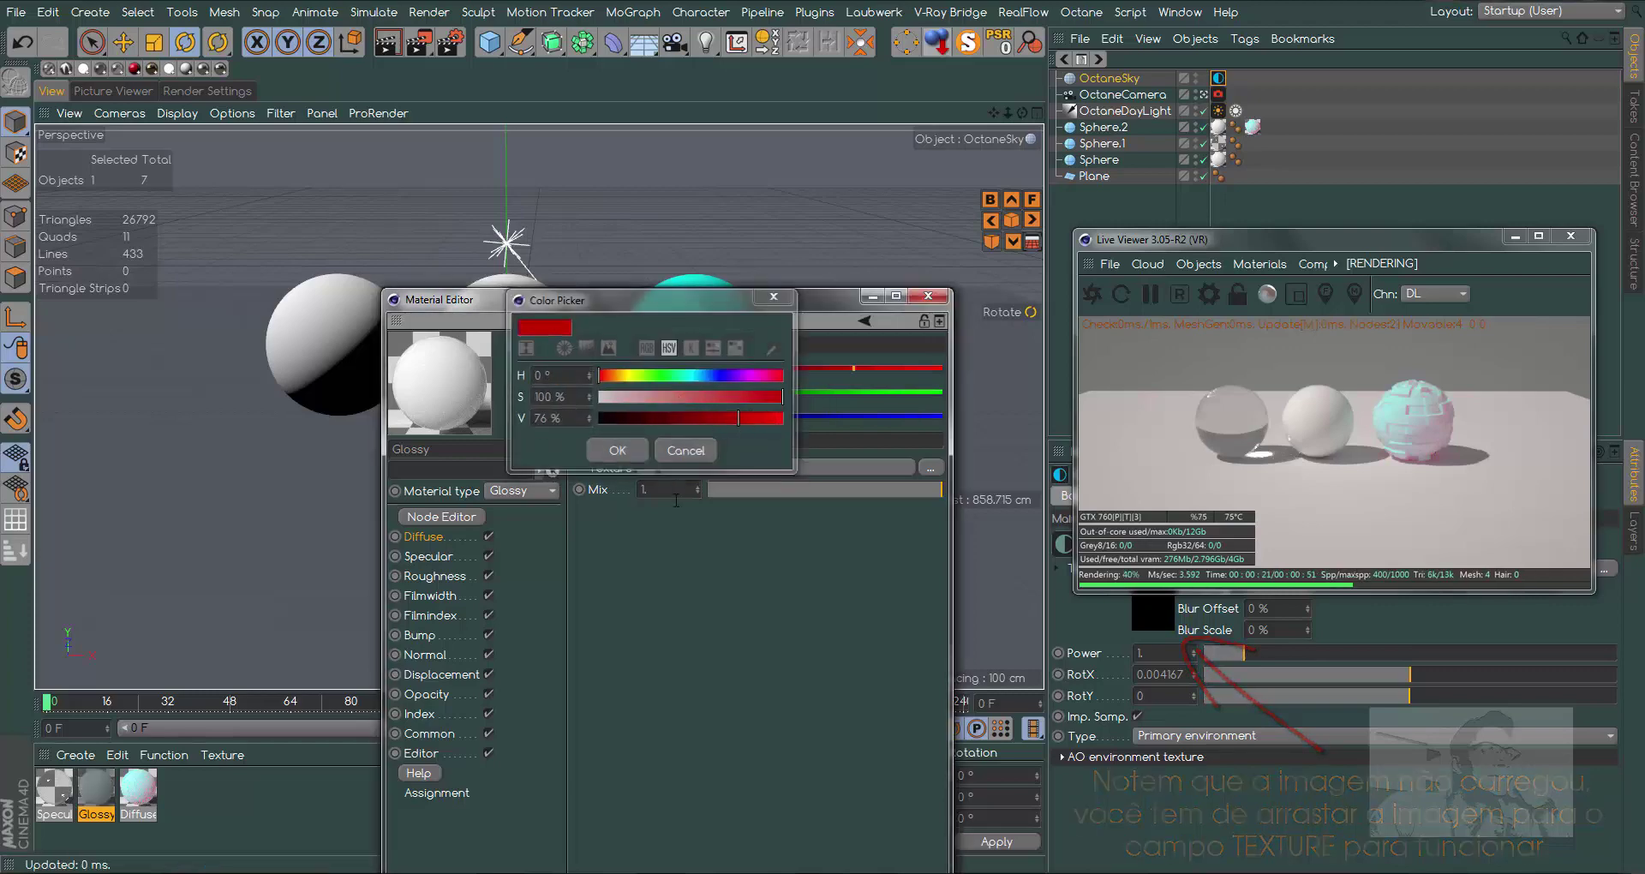
{"action": "left_click", "coordinate": [617, 450]}
{"action": "left_click_drag", "start_coordinate": [823, 299], "coordinate": [764, 348]}
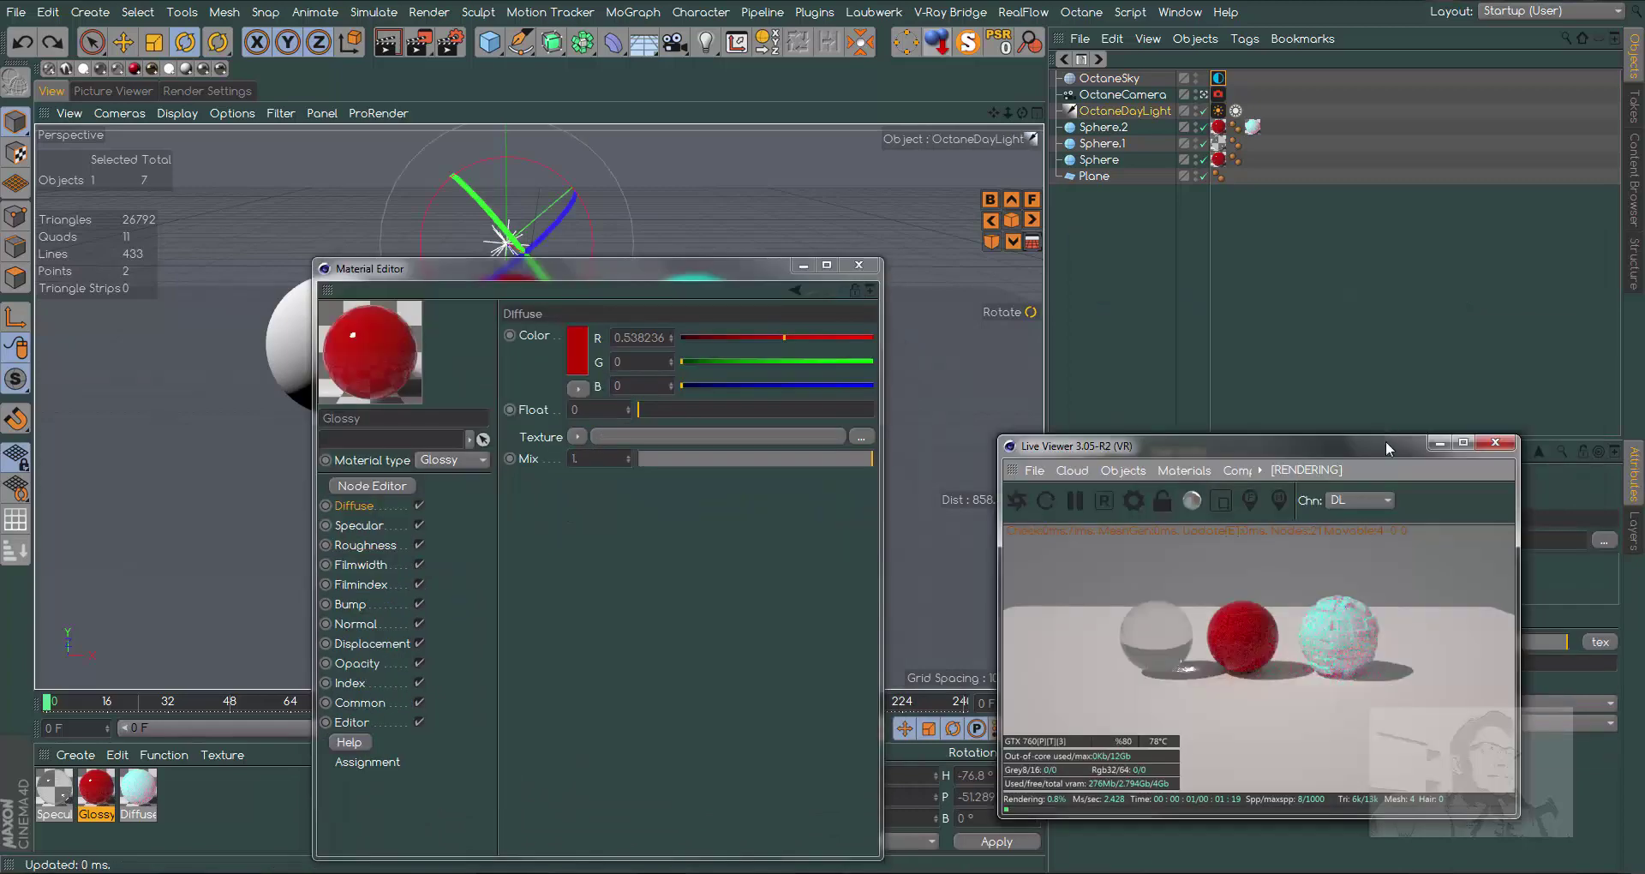
{"action": "mouse_move", "coordinate": [1385, 443]}
{"action": "left_mouse_down"}
{"action": "mouse_move", "coordinate": [1040, 302]}
{"action": "mouse_move", "coordinate": [868, 260]}
{"action": "left_mouse_up"}
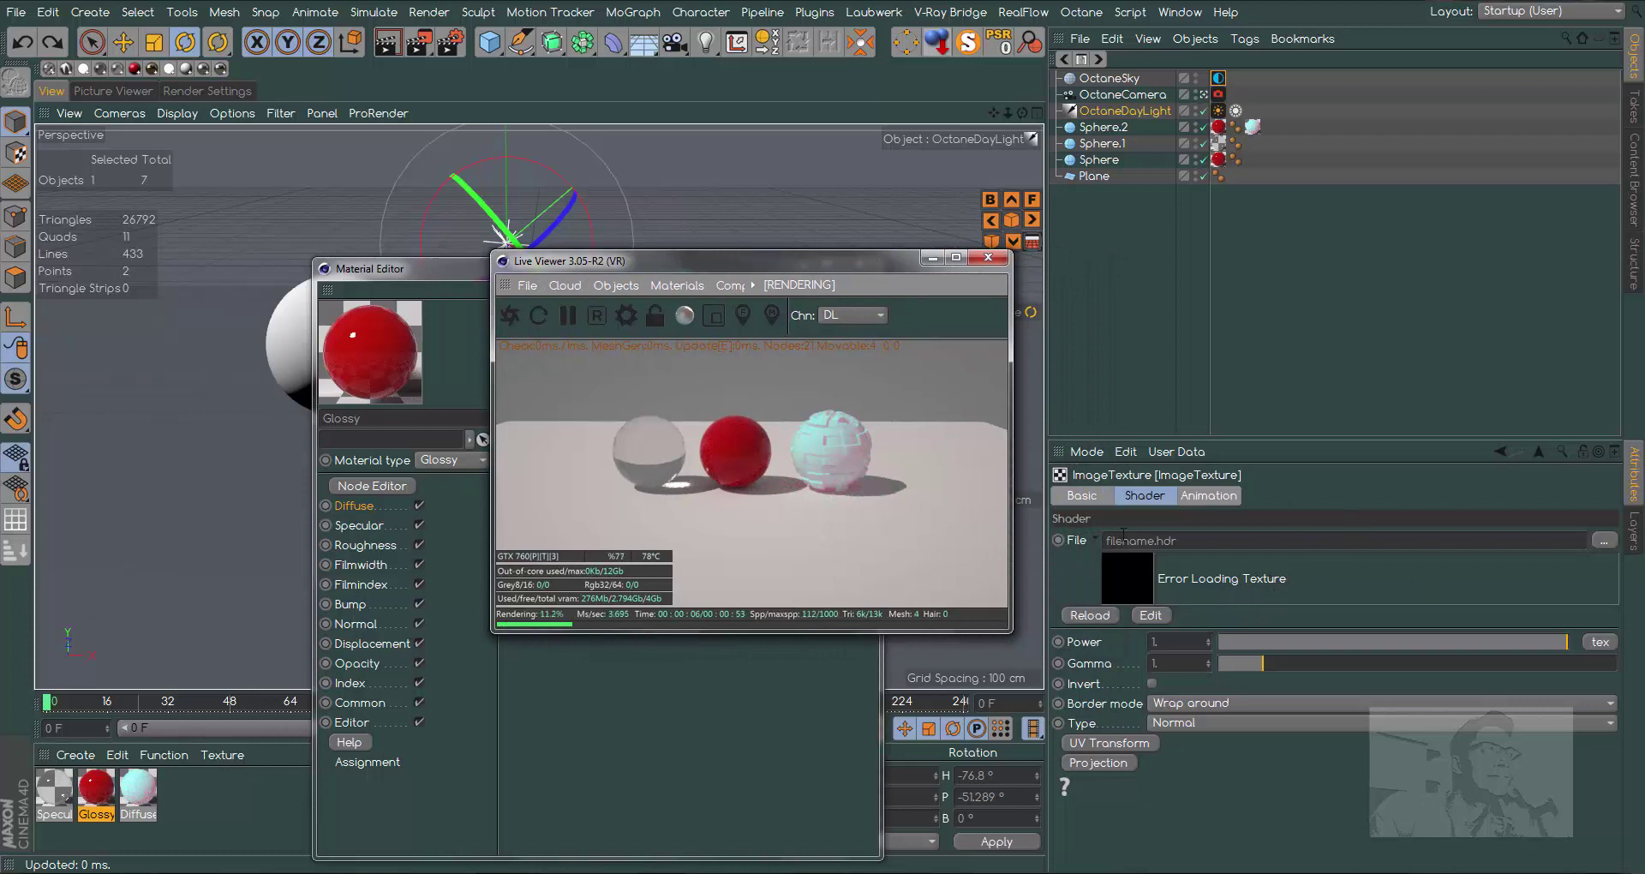
- Load HDR Estacionamento (Andreas).hdr into the sky's ImageTexture File field
{"action": "left_click", "coordinate": [1604, 540]}
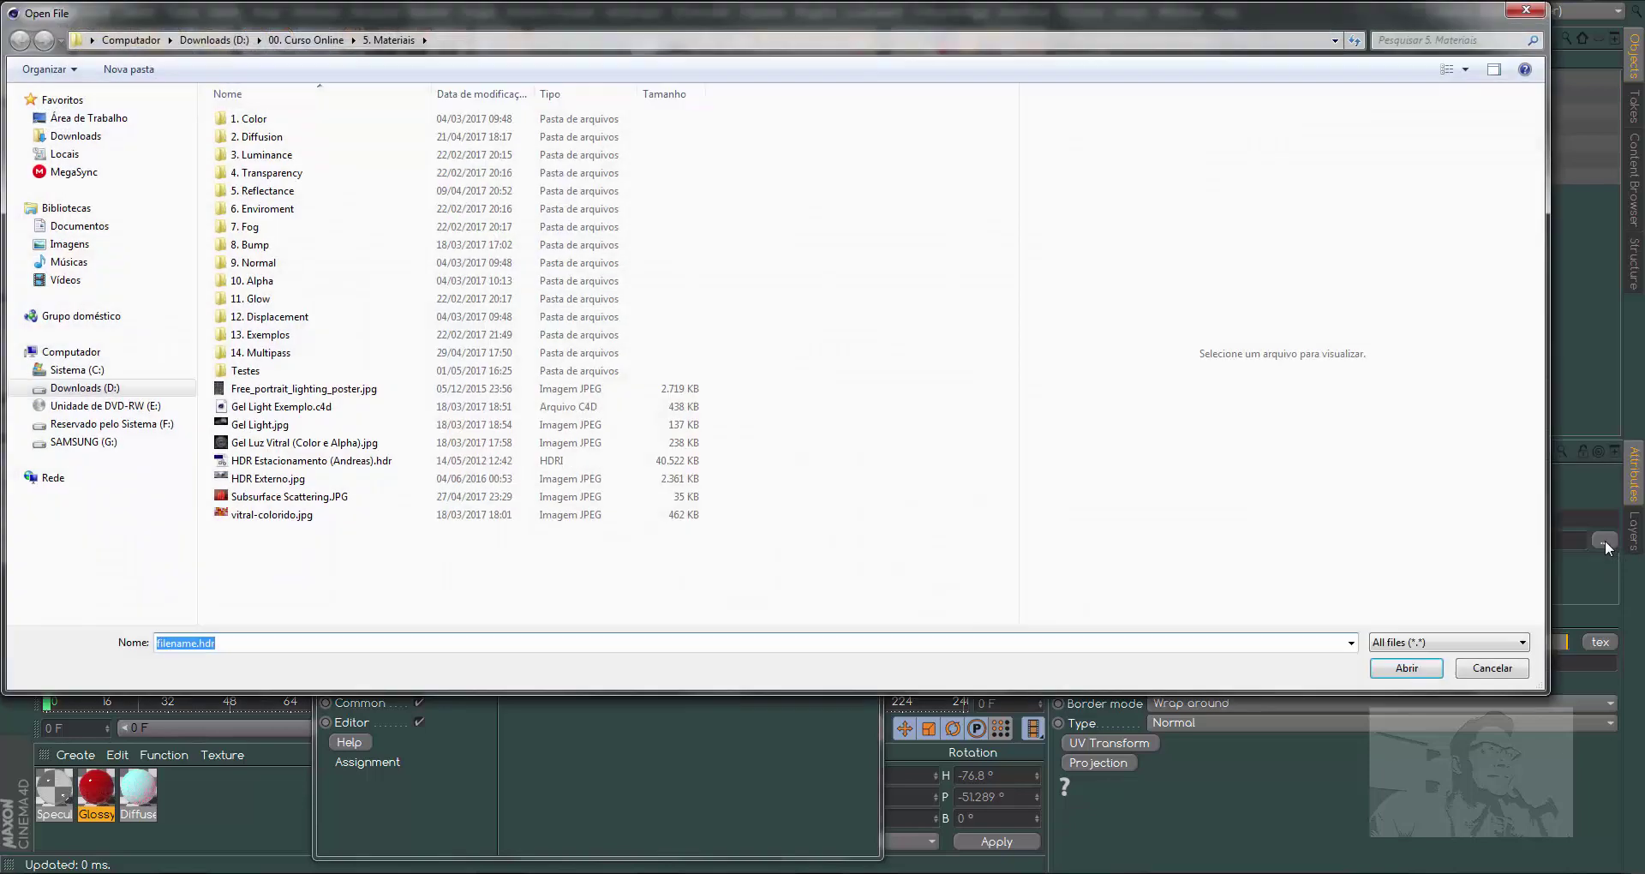
{"action": "double_click", "coordinate": [271, 462]}
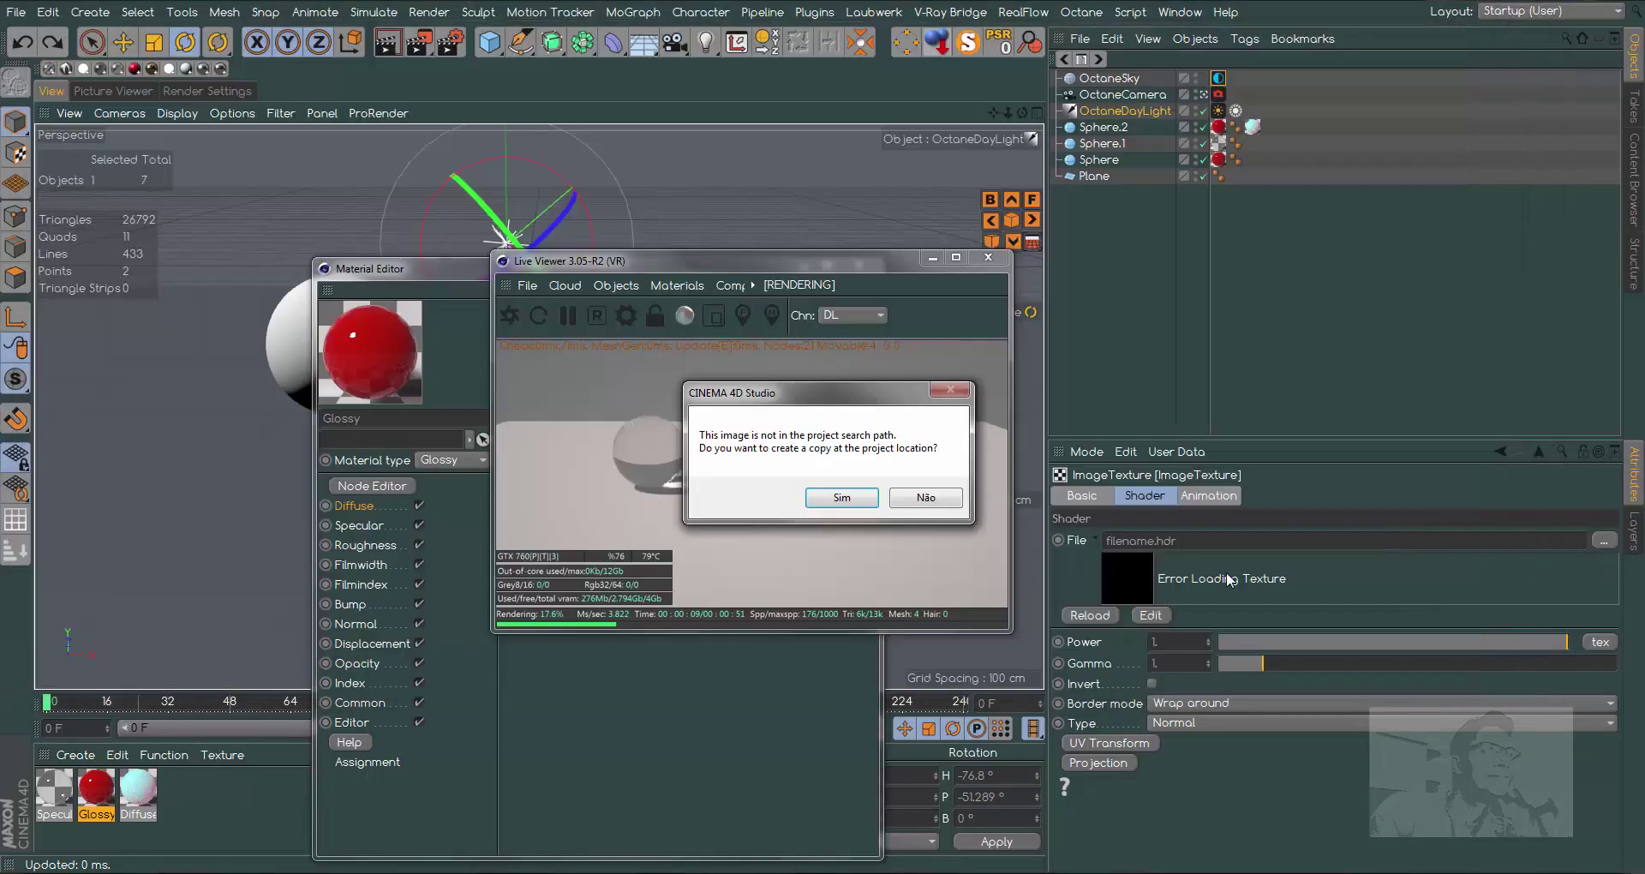
{"action": "left_click", "coordinate": [945, 507]}
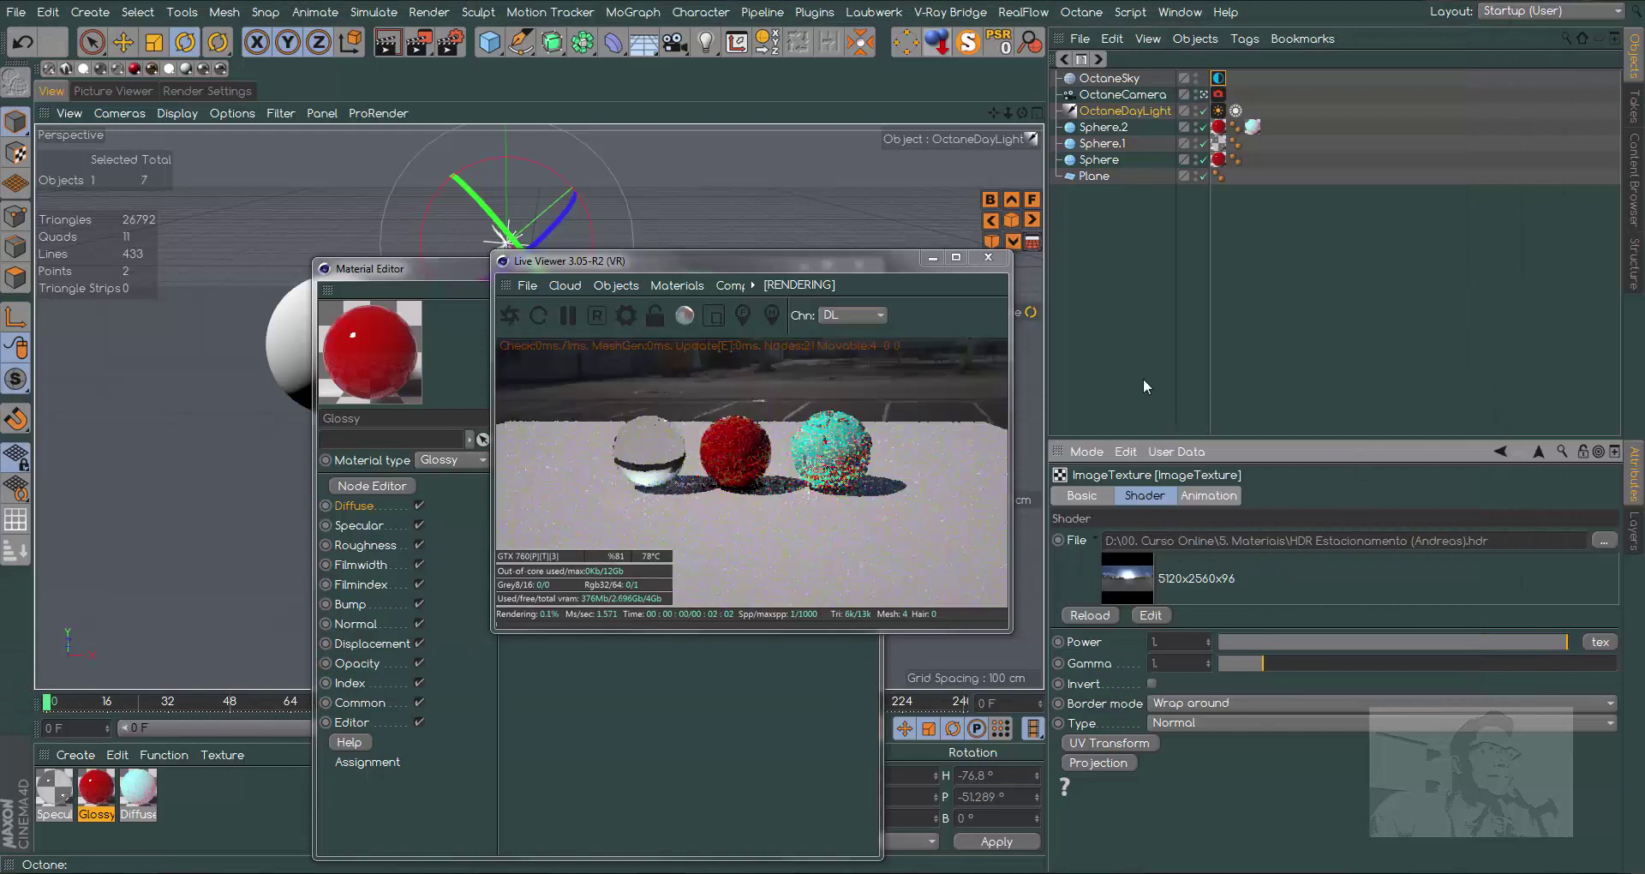
{"action": "mouse_move", "coordinate": [887, 265]}
{"action": "left_mouse_down"}
{"action": "mouse_move", "coordinate": [1370, 264]}
{"action": "mouse_move", "coordinate": [967, 248]}
{"action": "mouse_move", "coordinate": [843, 221]}
{"action": "left_mouse_up"}
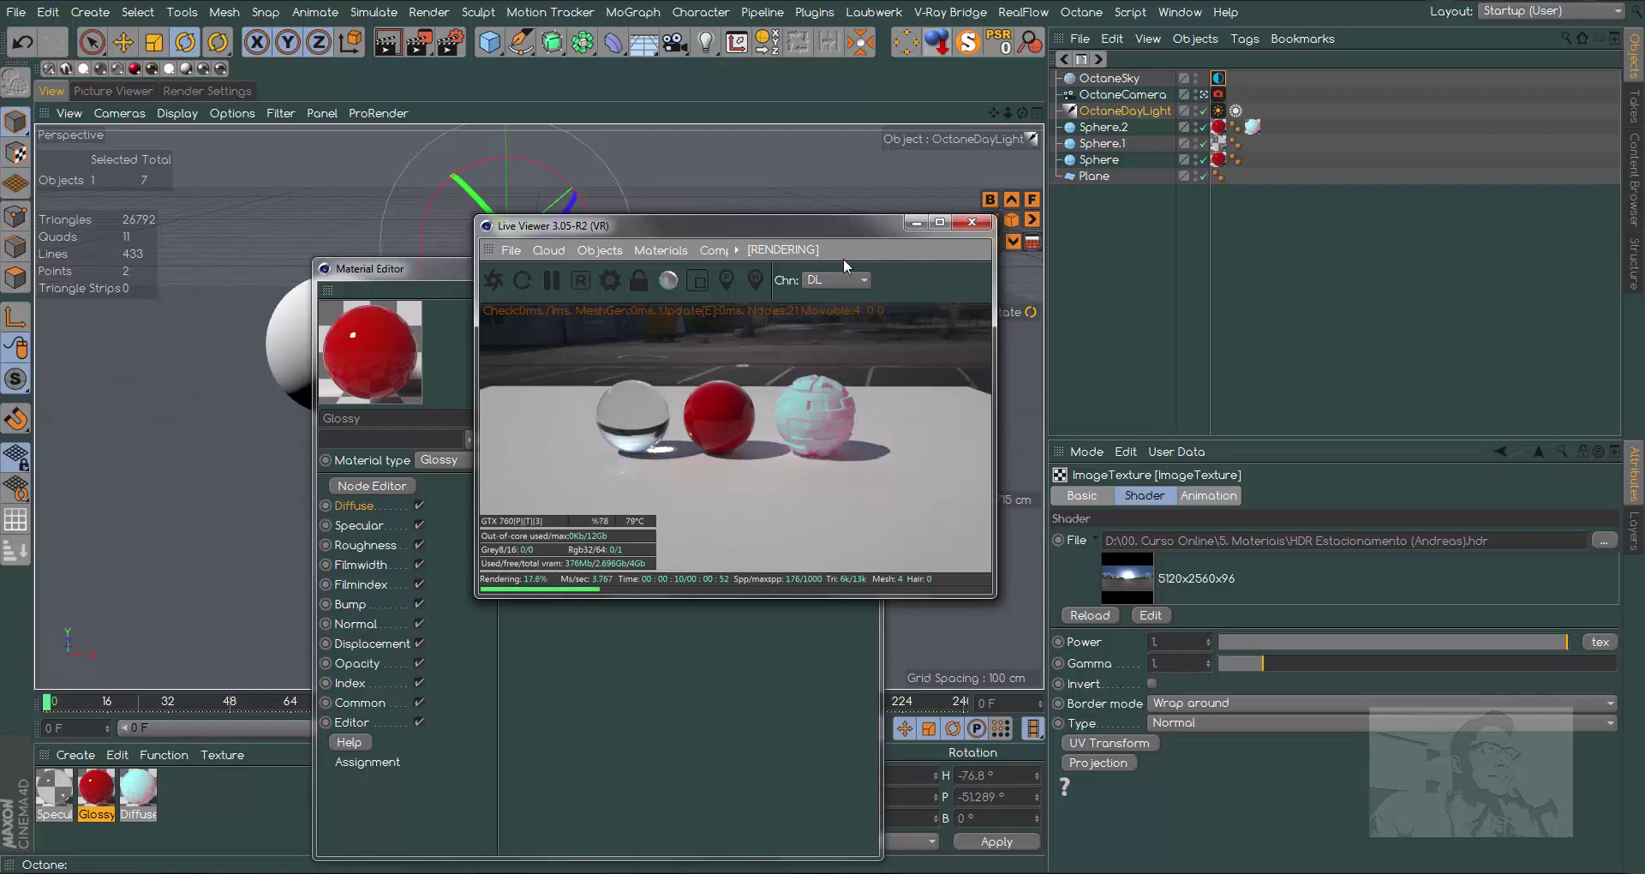
- Lock the Live Viewer's render resolution
{"action": "mouse_move", "coordinate": [836, 229]}
{"action": "left_mouse_down"}
{"action": "mouse_move", "coordinate": [1019, 324]}
{"action": "mouse_move", "coordinate": [1097, 394]}
{"action": "left_mouse_up"}
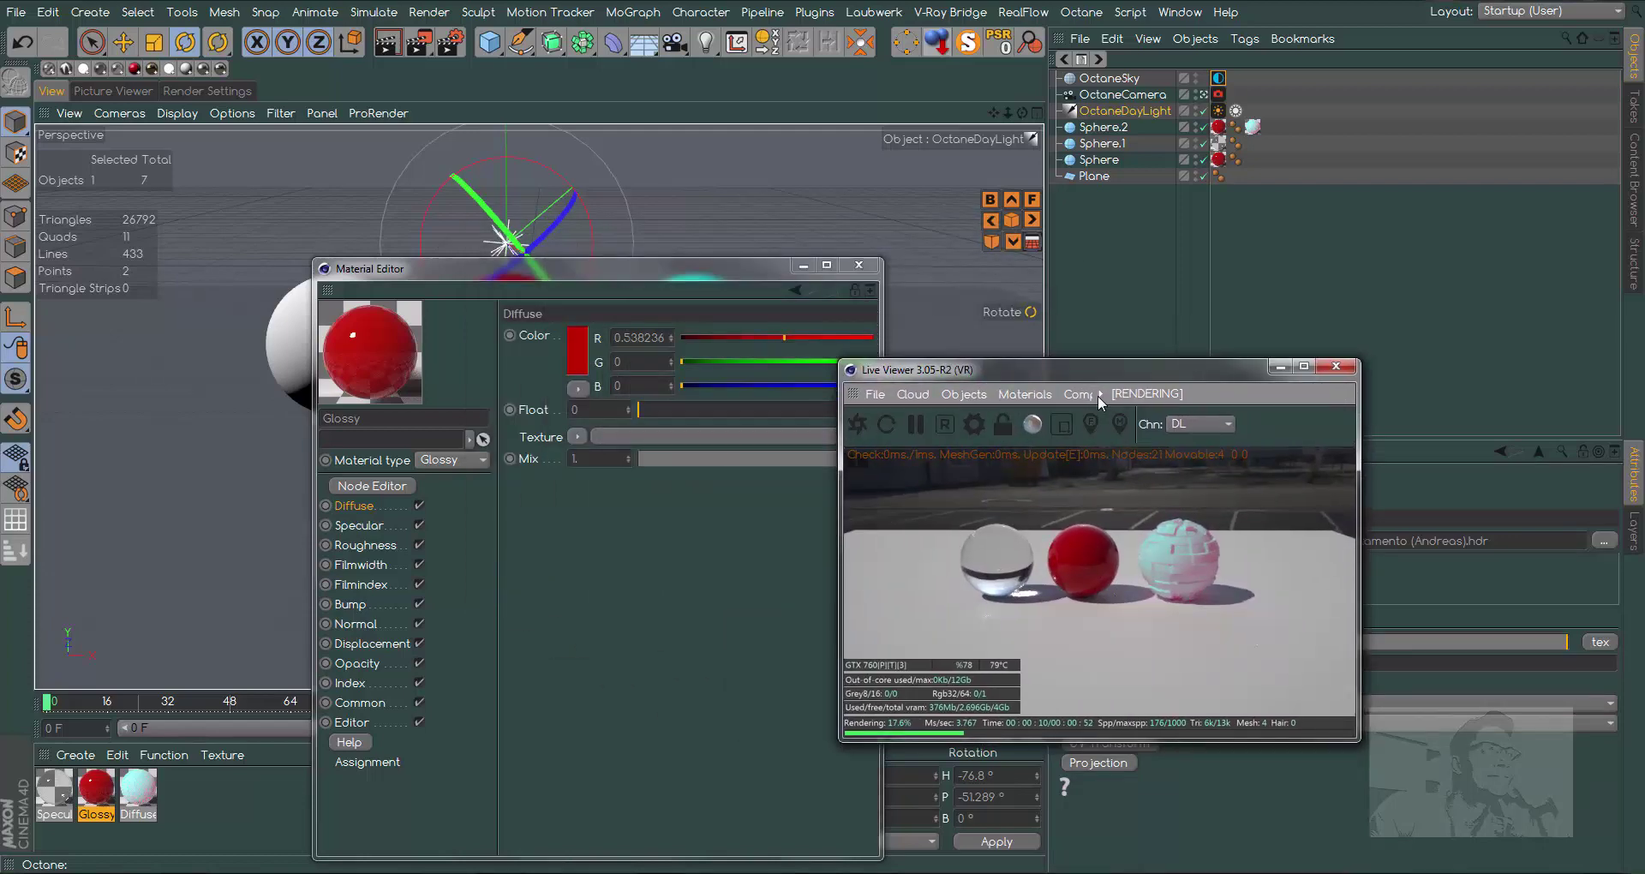
{"action": "left_click", "coordinate": [1002, 424]}
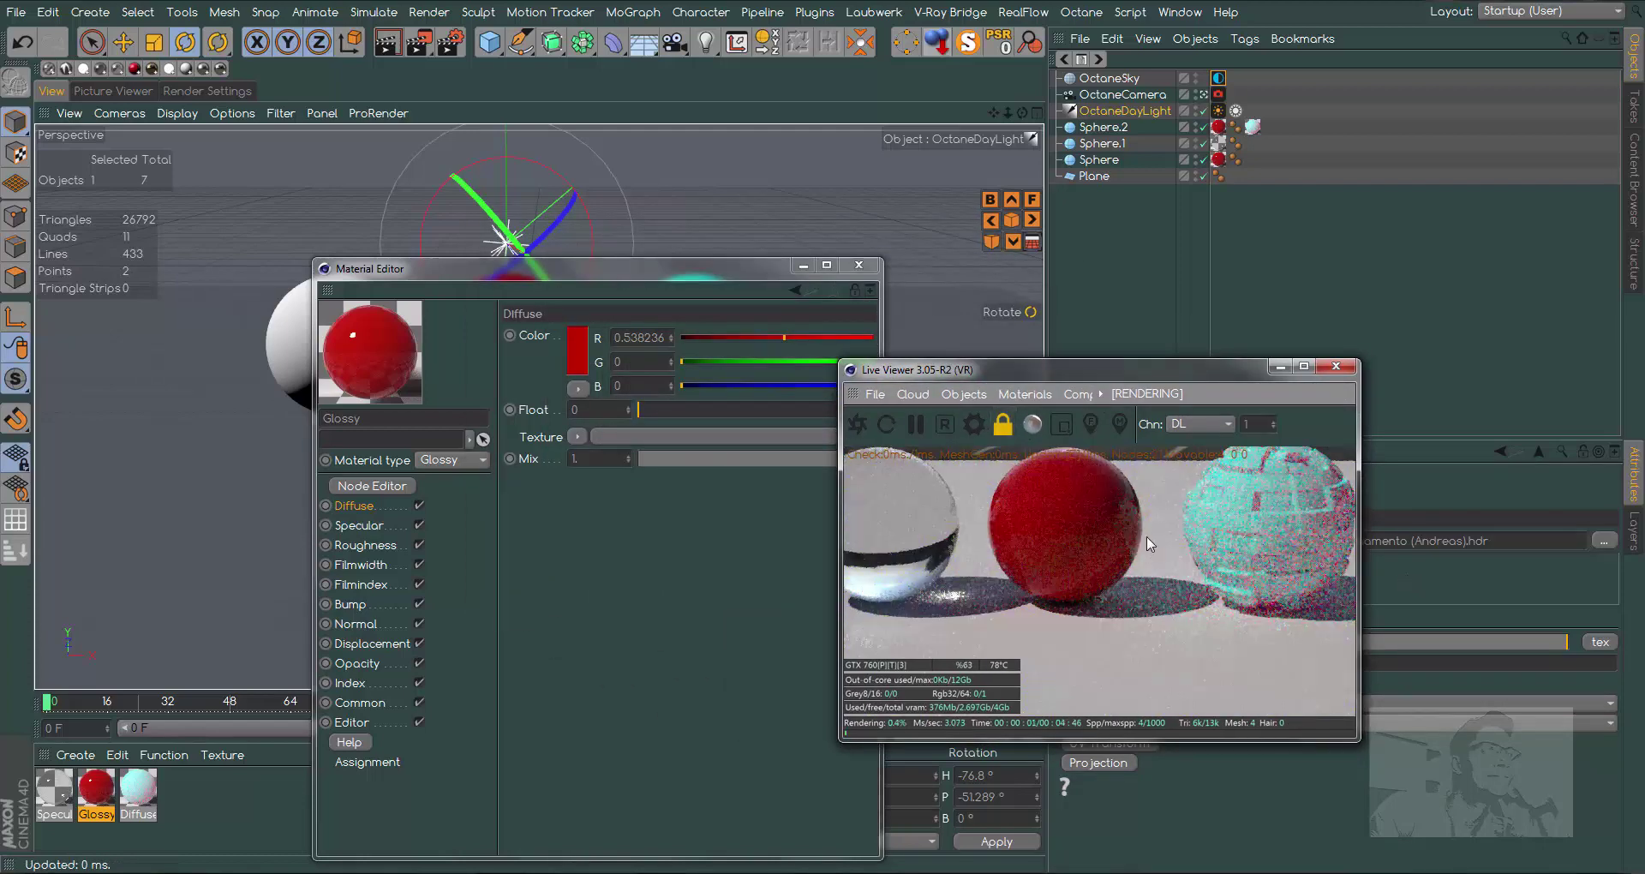
{"action": "mouse_move", "coordinate": [1189, 369]}
{"action": "left_mouse_down"}
{"action": "mouse_move", "coordinate": [1149, 388]}
{"action": "mouse_move", "coordinate": [880, 361]}
{"action": "left_mouse_up"}
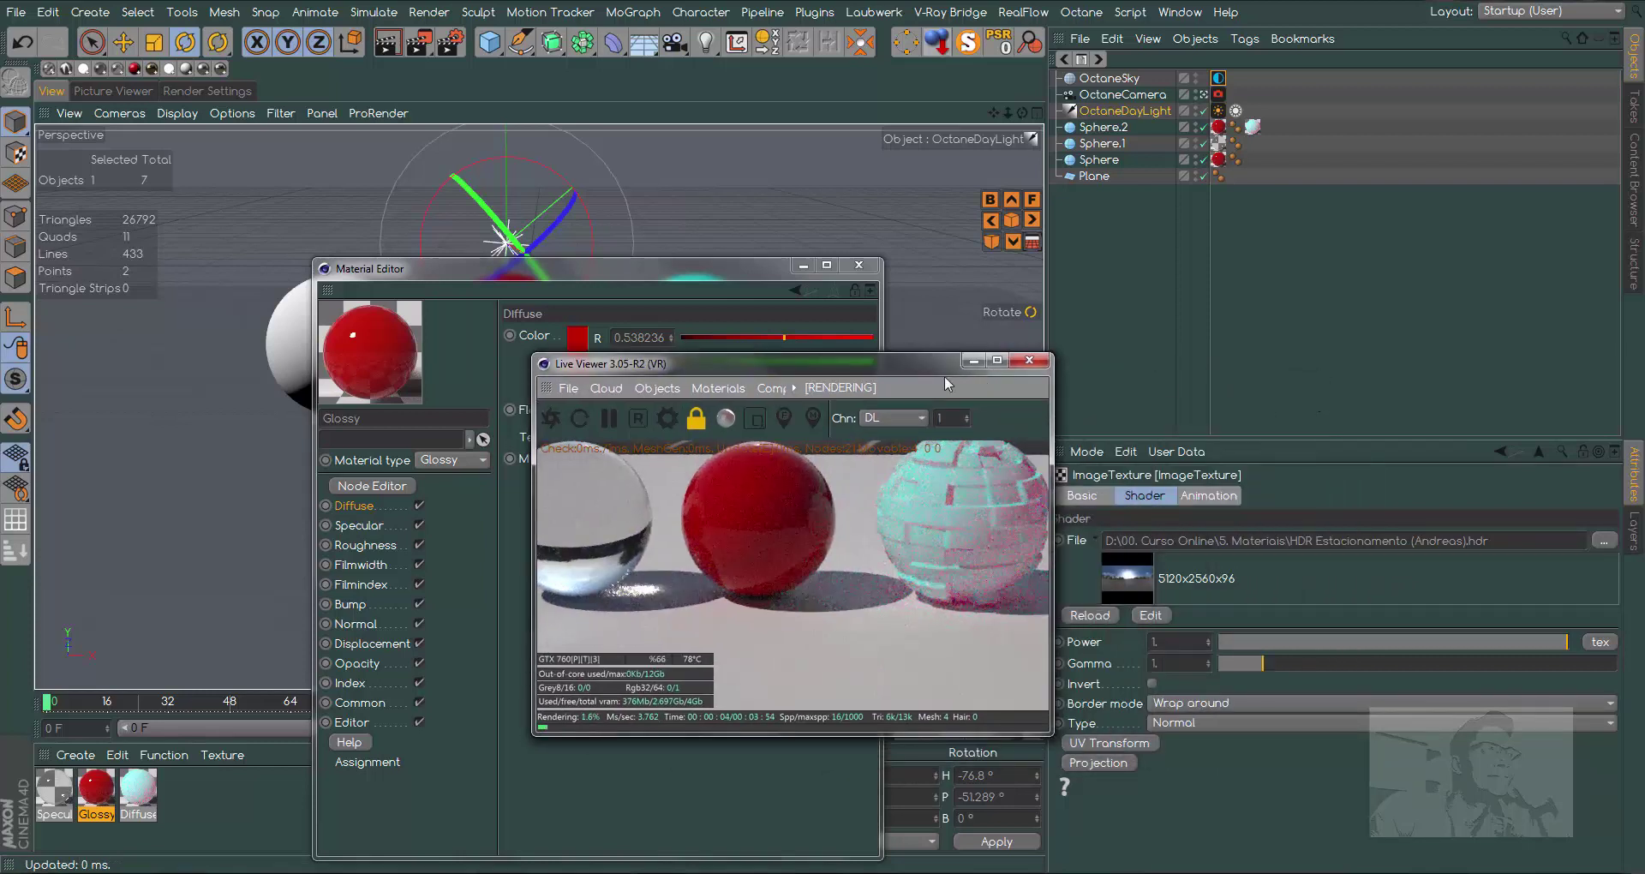
- Toggle Mix sky texture off and back on in the OctaneDayLight tag
{"action": "left_click", "coordinate": [1148, 111]}
{"action": "left_click", "coordinate": [1220, 112]}
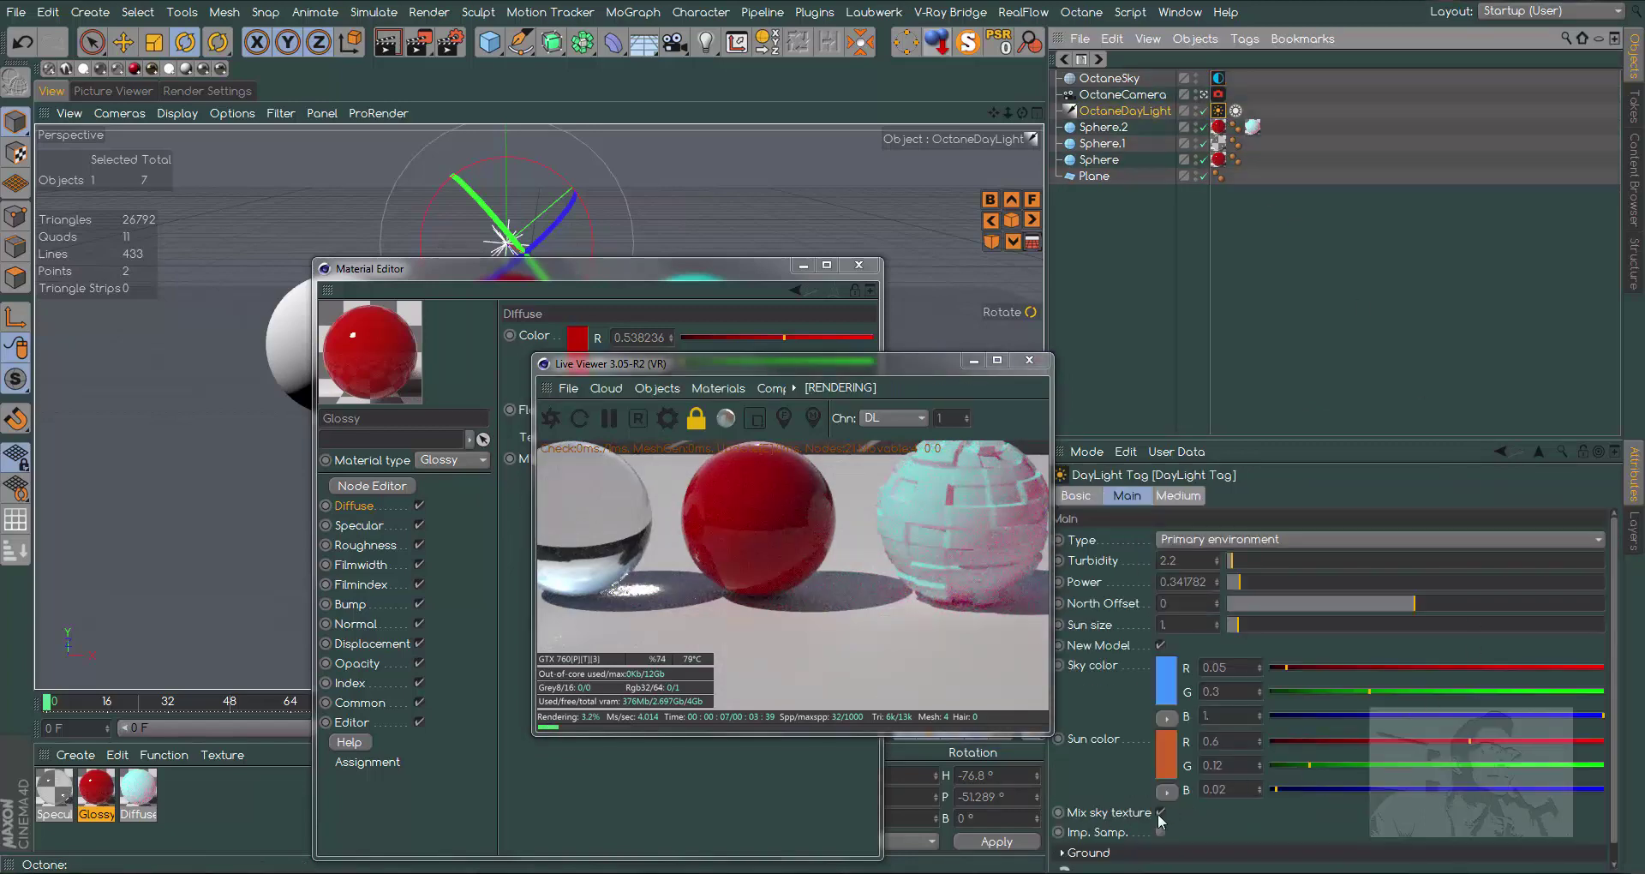
{"action": "left_click", "coordinate": [1160, 813]}
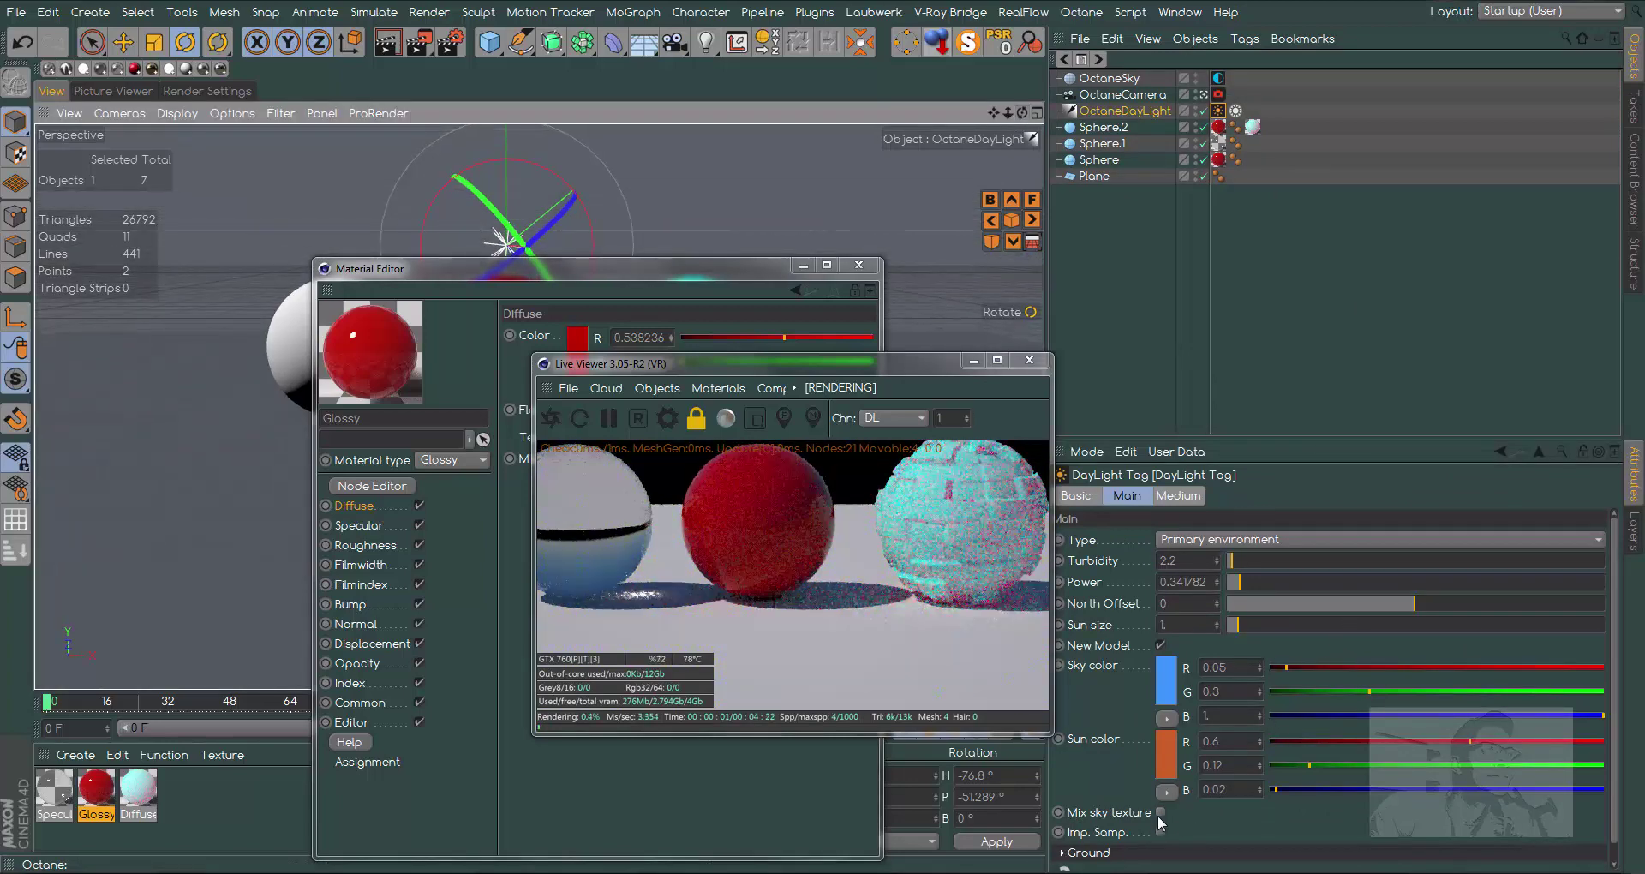
{"action": "left_click", "coordinate": [1160, 812]}
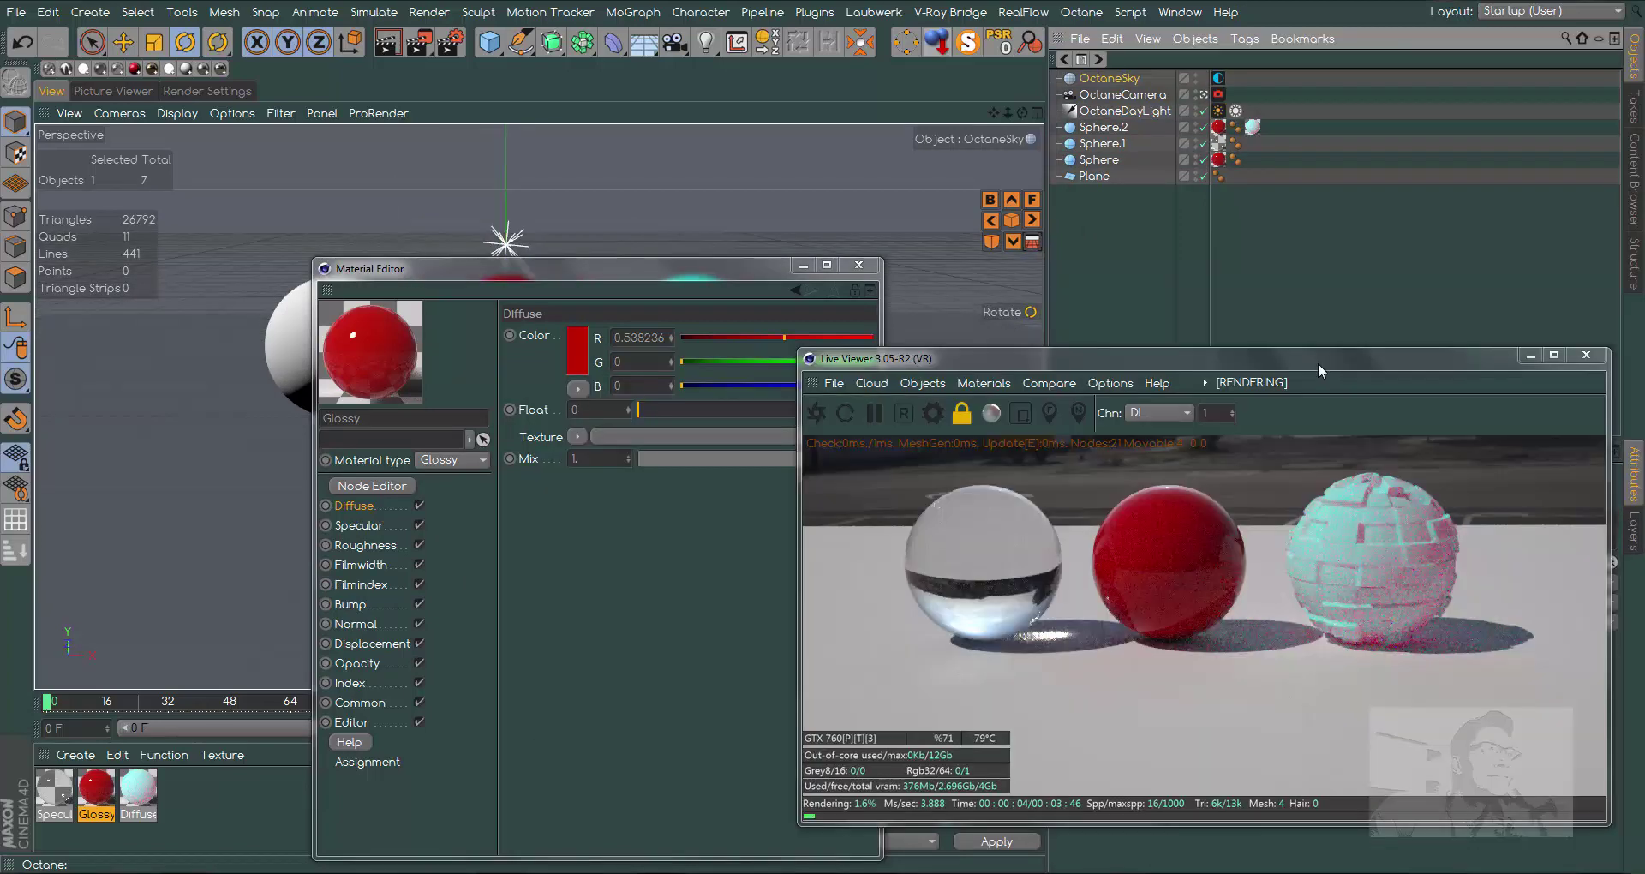
{"action": "left_click_drag", "start_coordinate": [1317, 363], "coordinate": [1131, 254]}
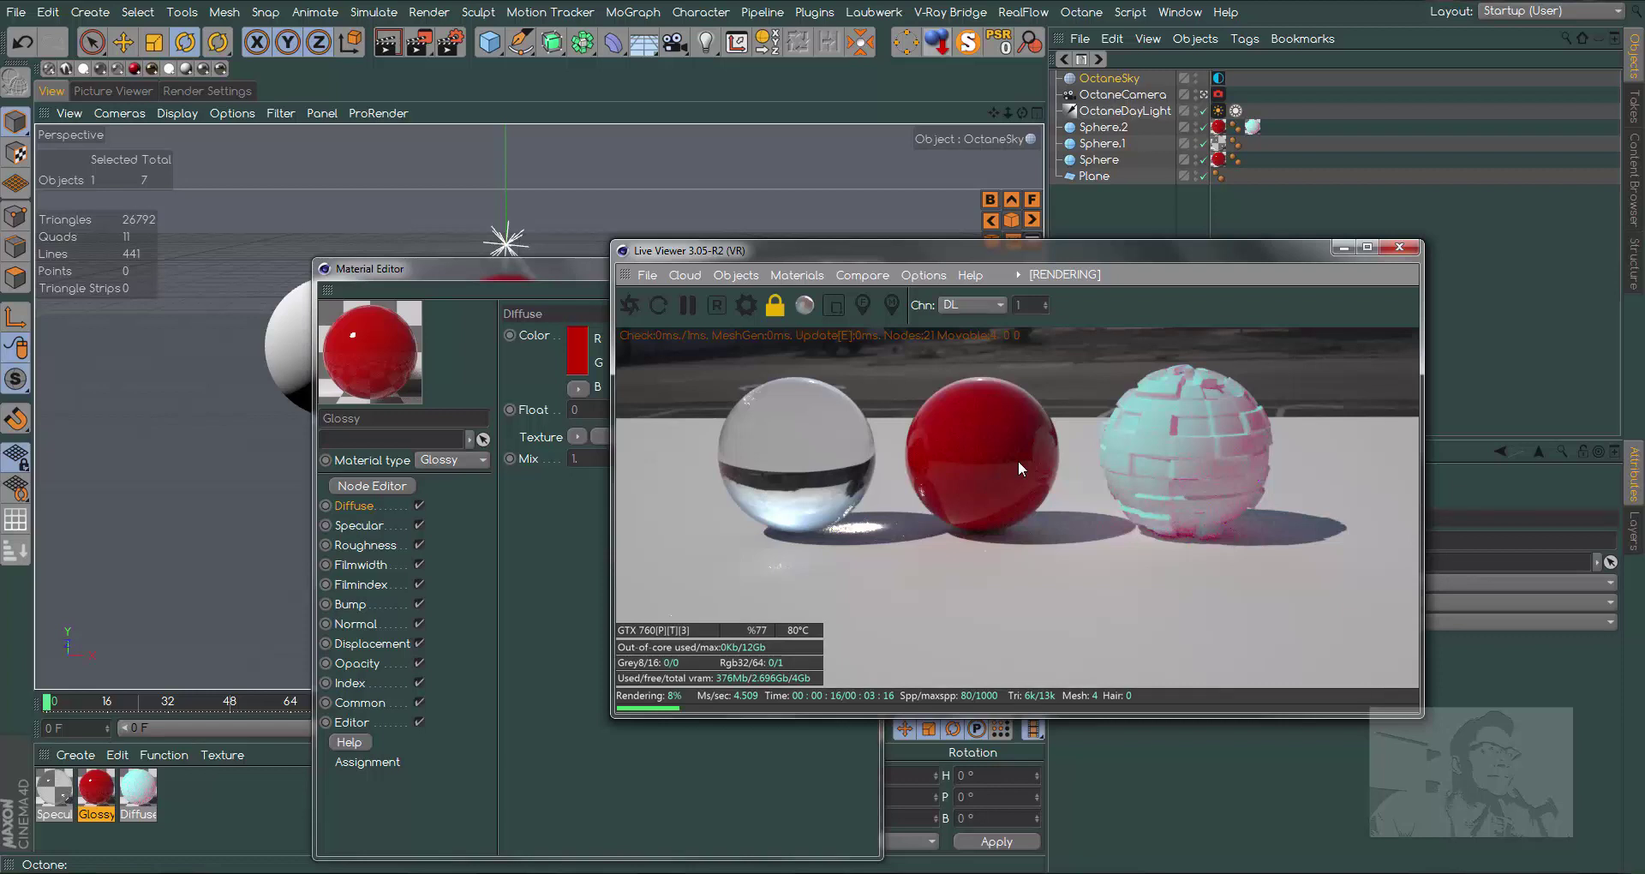
- Try Glossy roughness values of 0.1 and then 0.3
{"action": "left_click", "coordinate": [380, 547]}
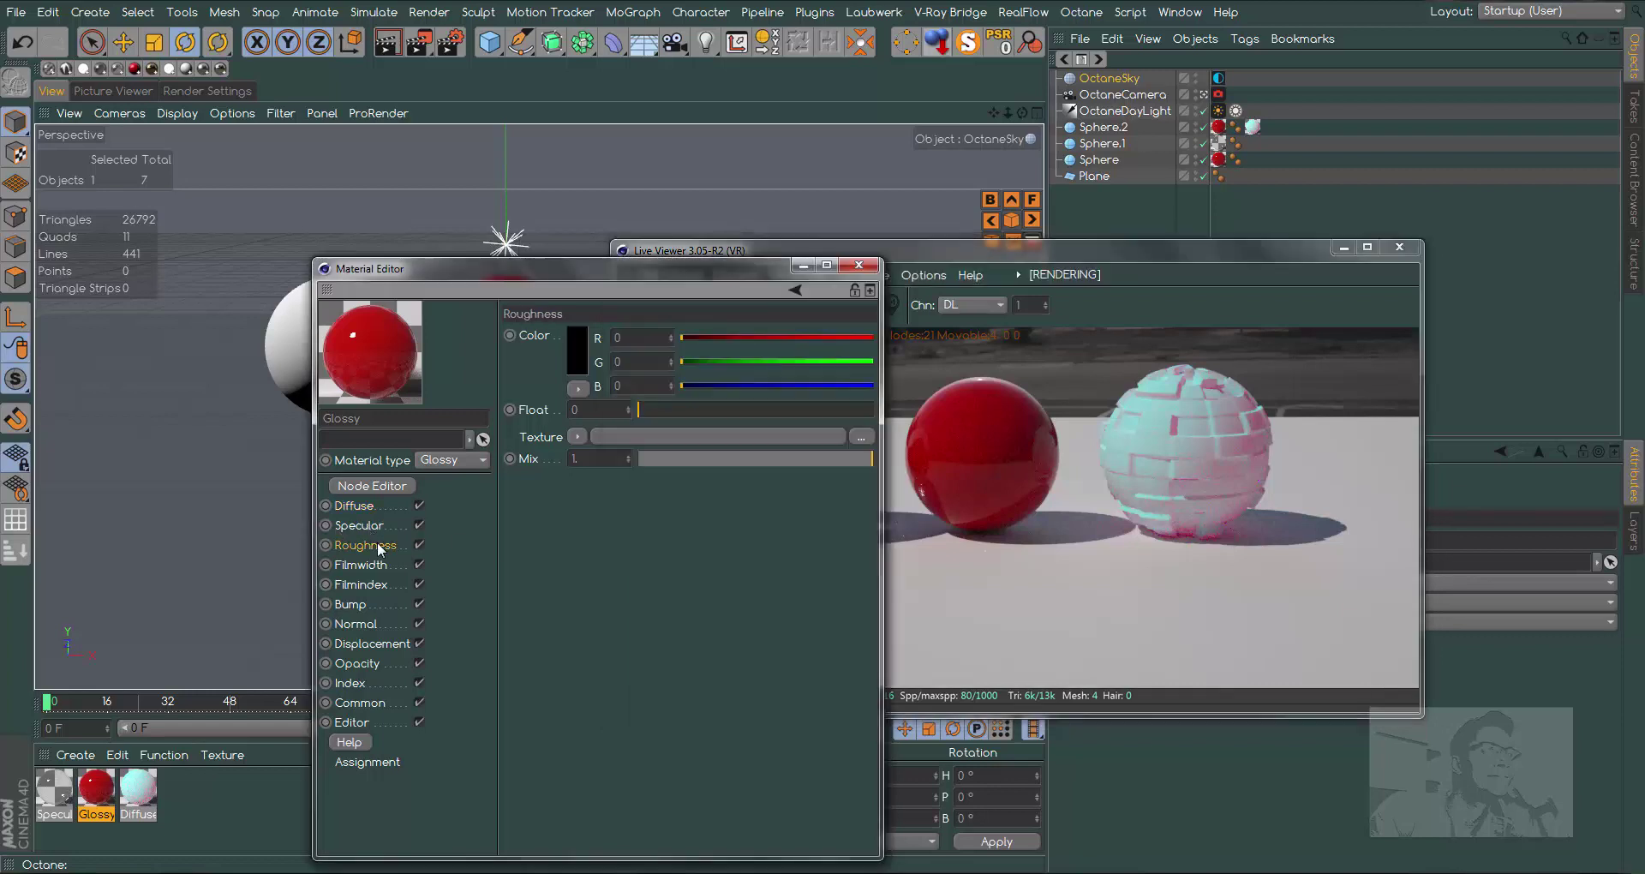
{"action": "left_click", "coordinate": [602, 413]}
{"action": "type", "text": ".1"}
{"action": "key", "text": "Return"}
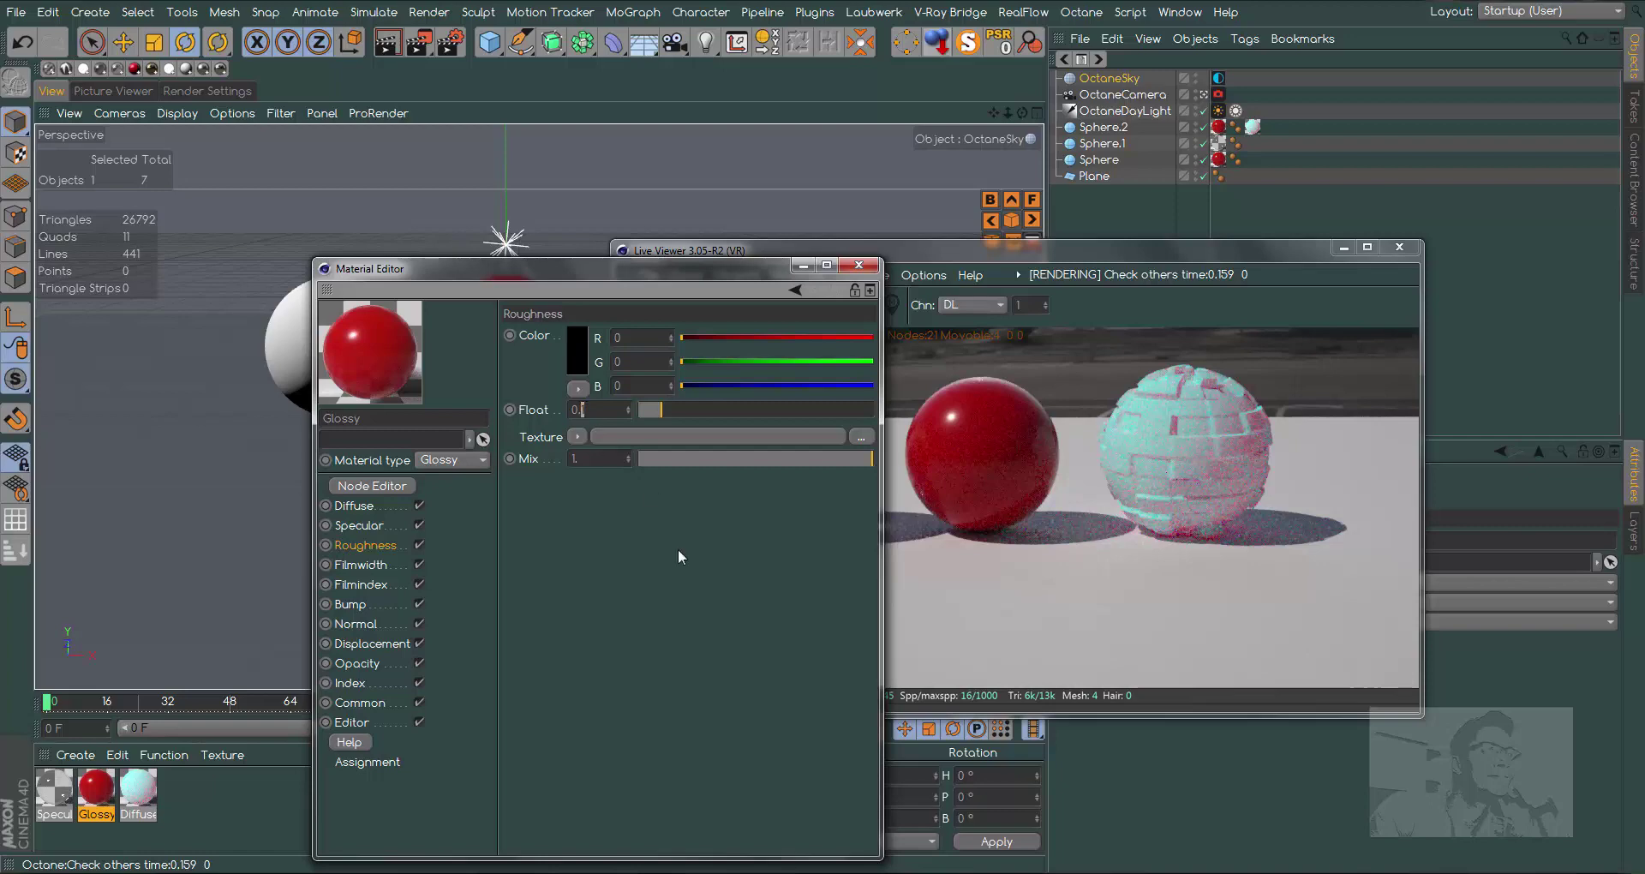
{"action": "type", "text": "3"}
{"action": "key", "text": "Return"}
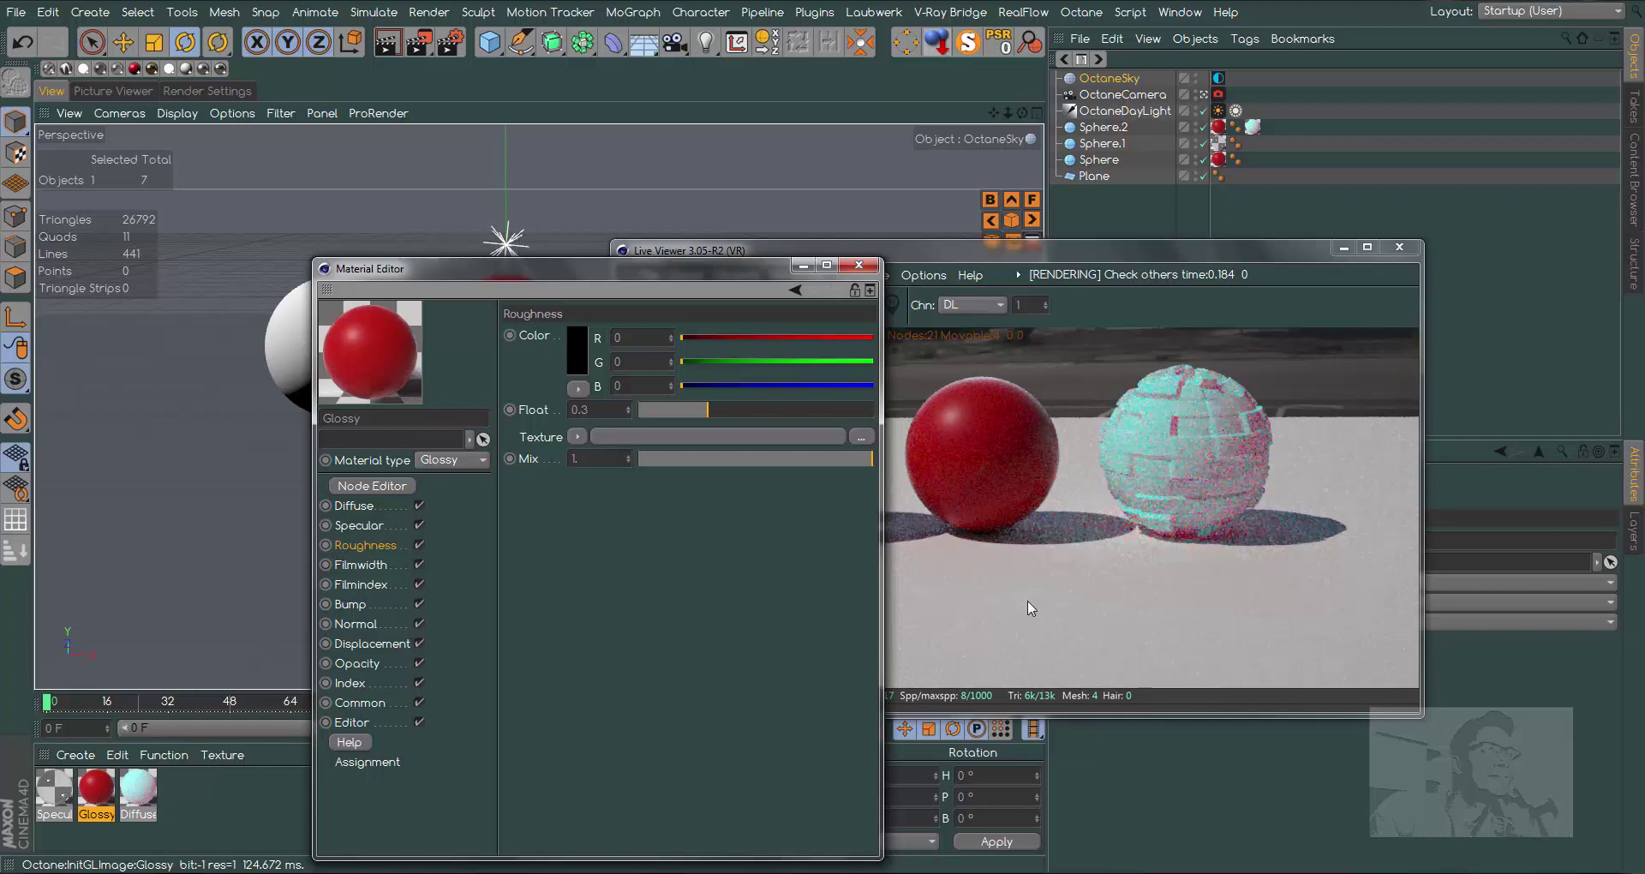
- With the live render beside the editor, try roughness 0.5, reset it to 0, and lower Index from 1.3 to 1
{"action": "left_click_drag", "start_coordinate": [1109, 254], "coordinate": [1268, 254]}
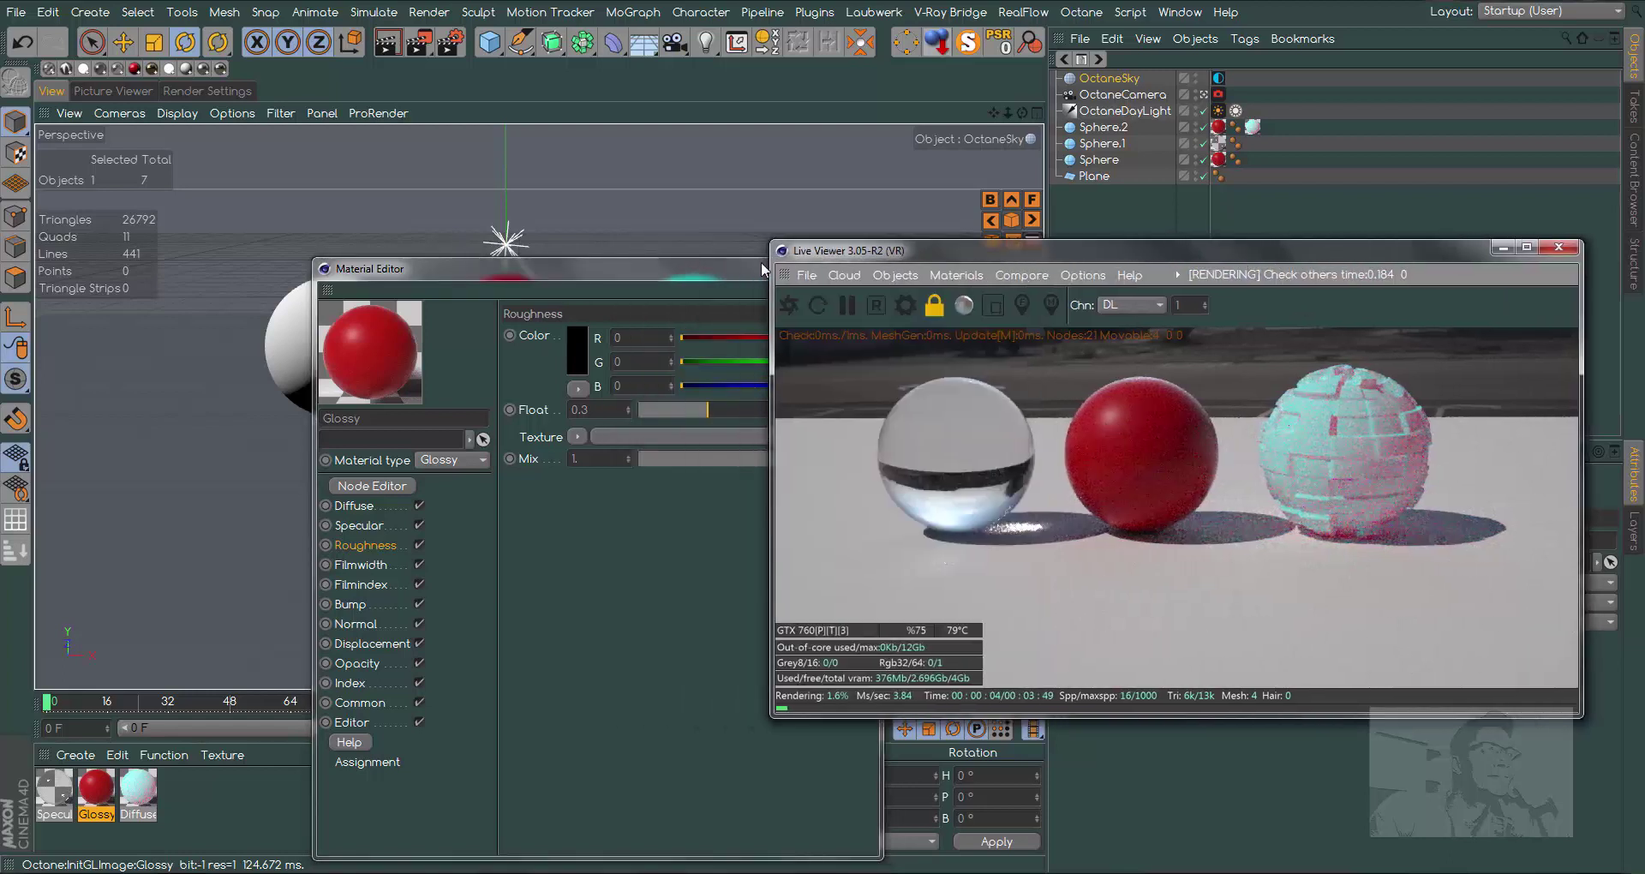
{"action": "left_click_drag", "start_coordinate": [762, 269], "coordinate": [637, 245]}
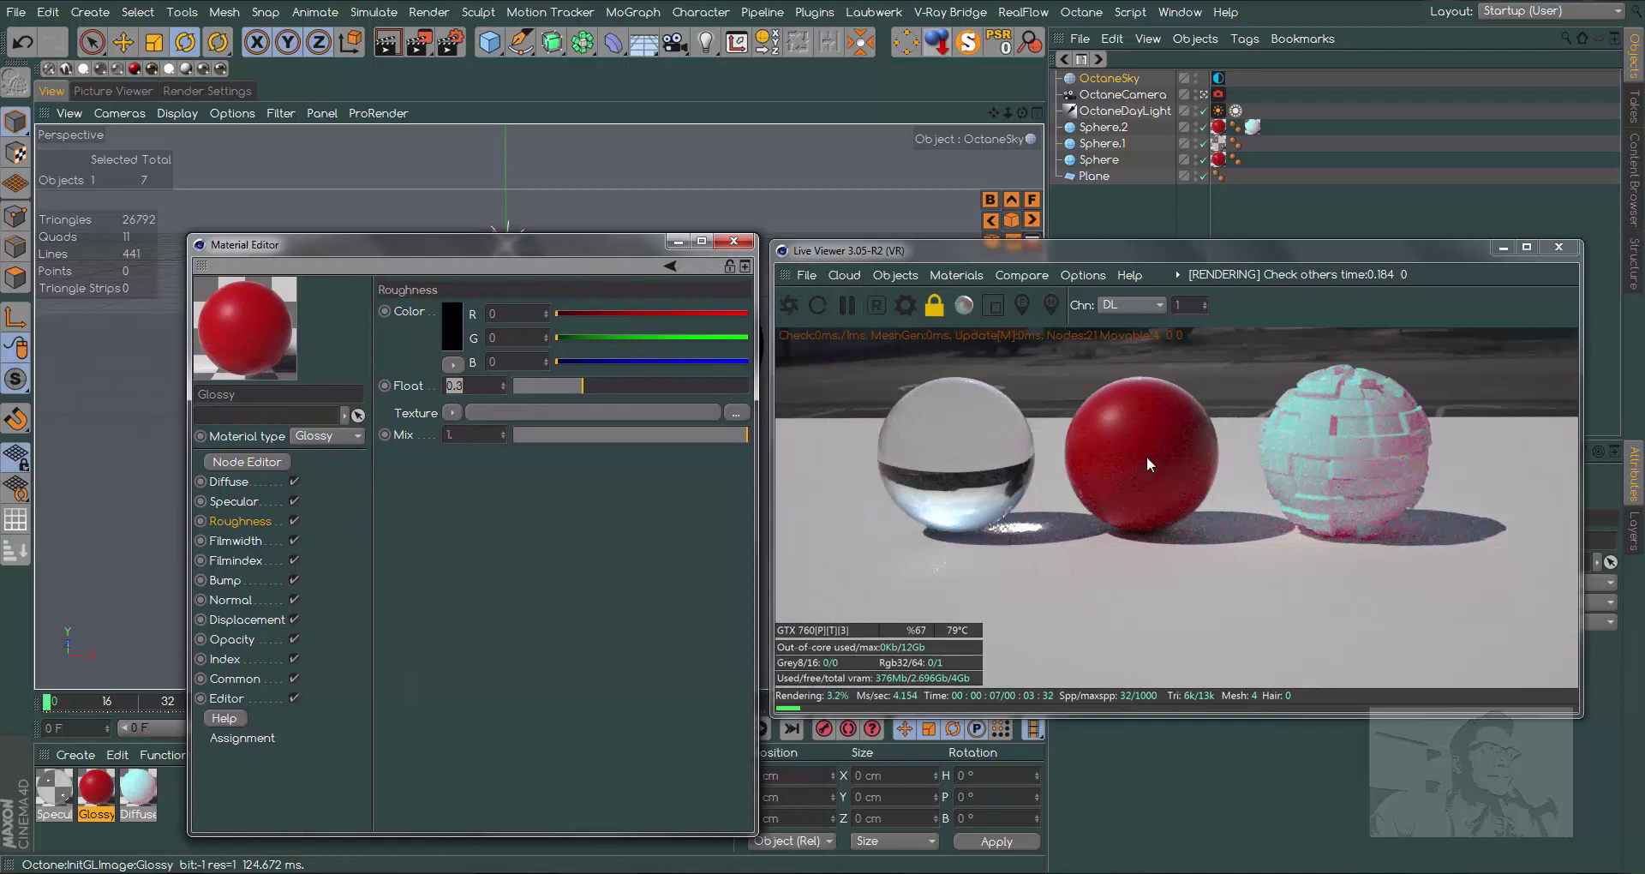
{"action": "type", "text": "0.5"}
{"action": "key", "text": "Return"}
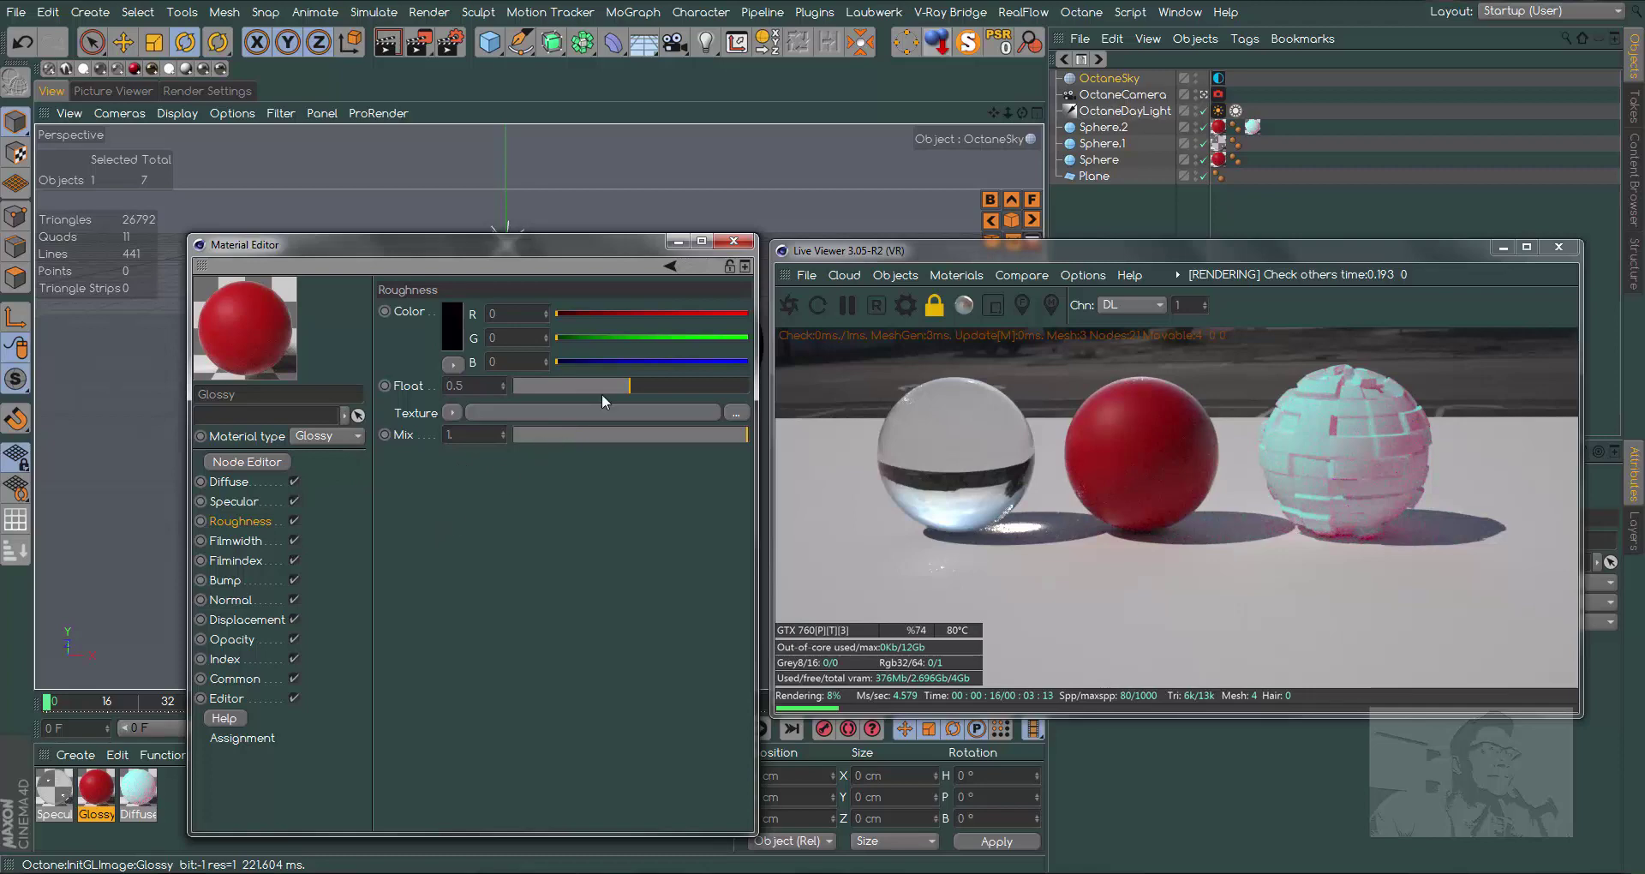
{"action": "left_click_drag", "start_coordinate": [576, 387], "coordinate": [505, 390]}
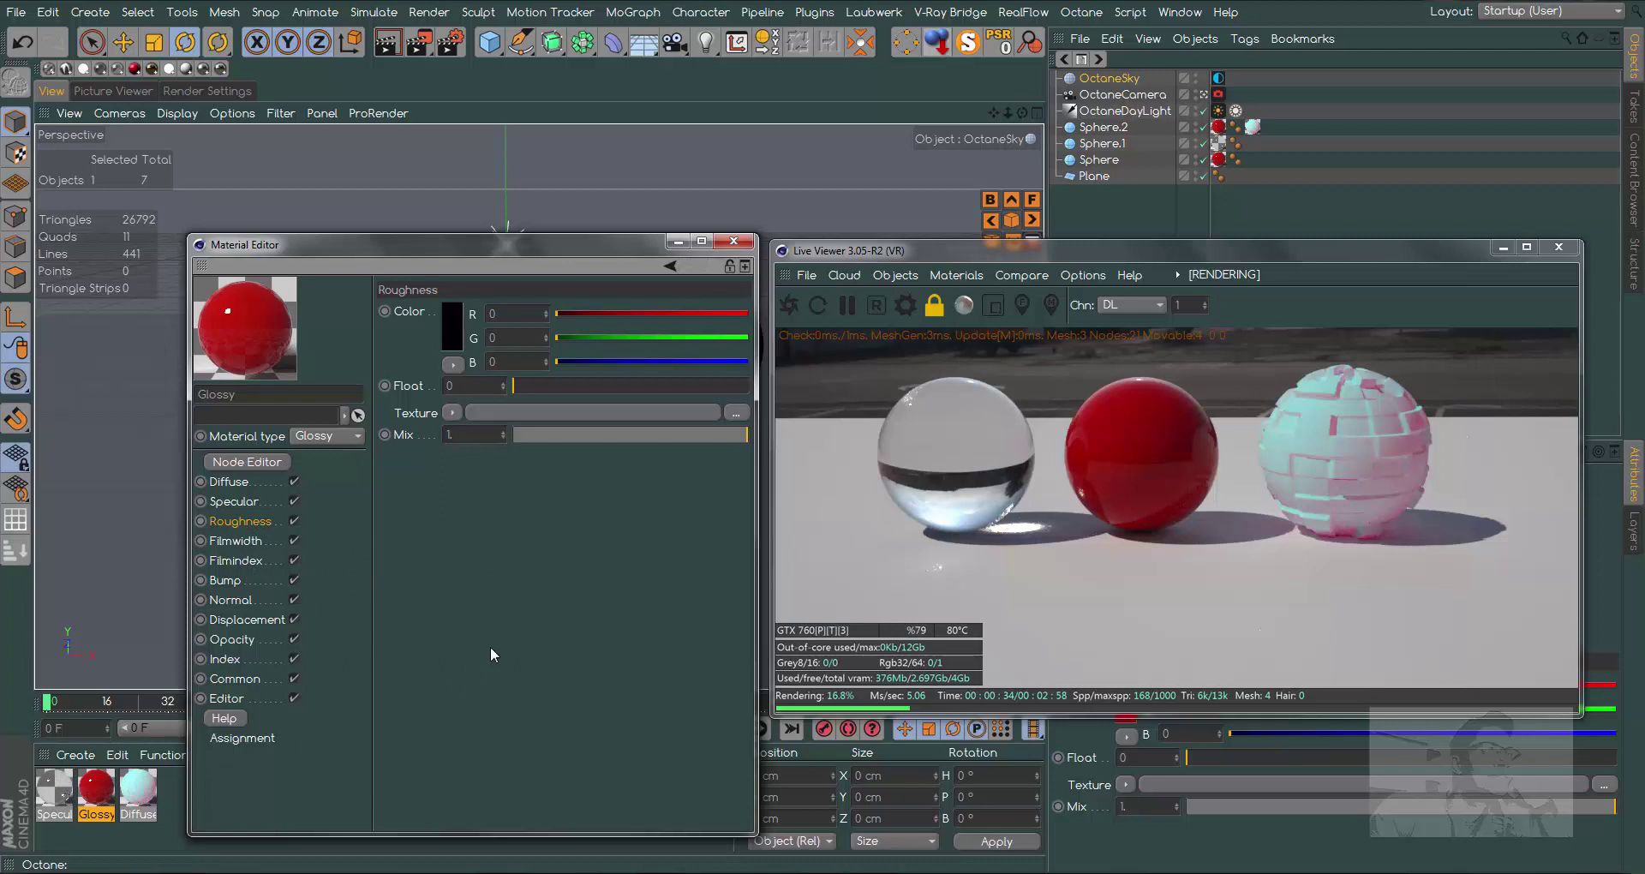
{"action": "left_click", "coordinate": [233, 656]}
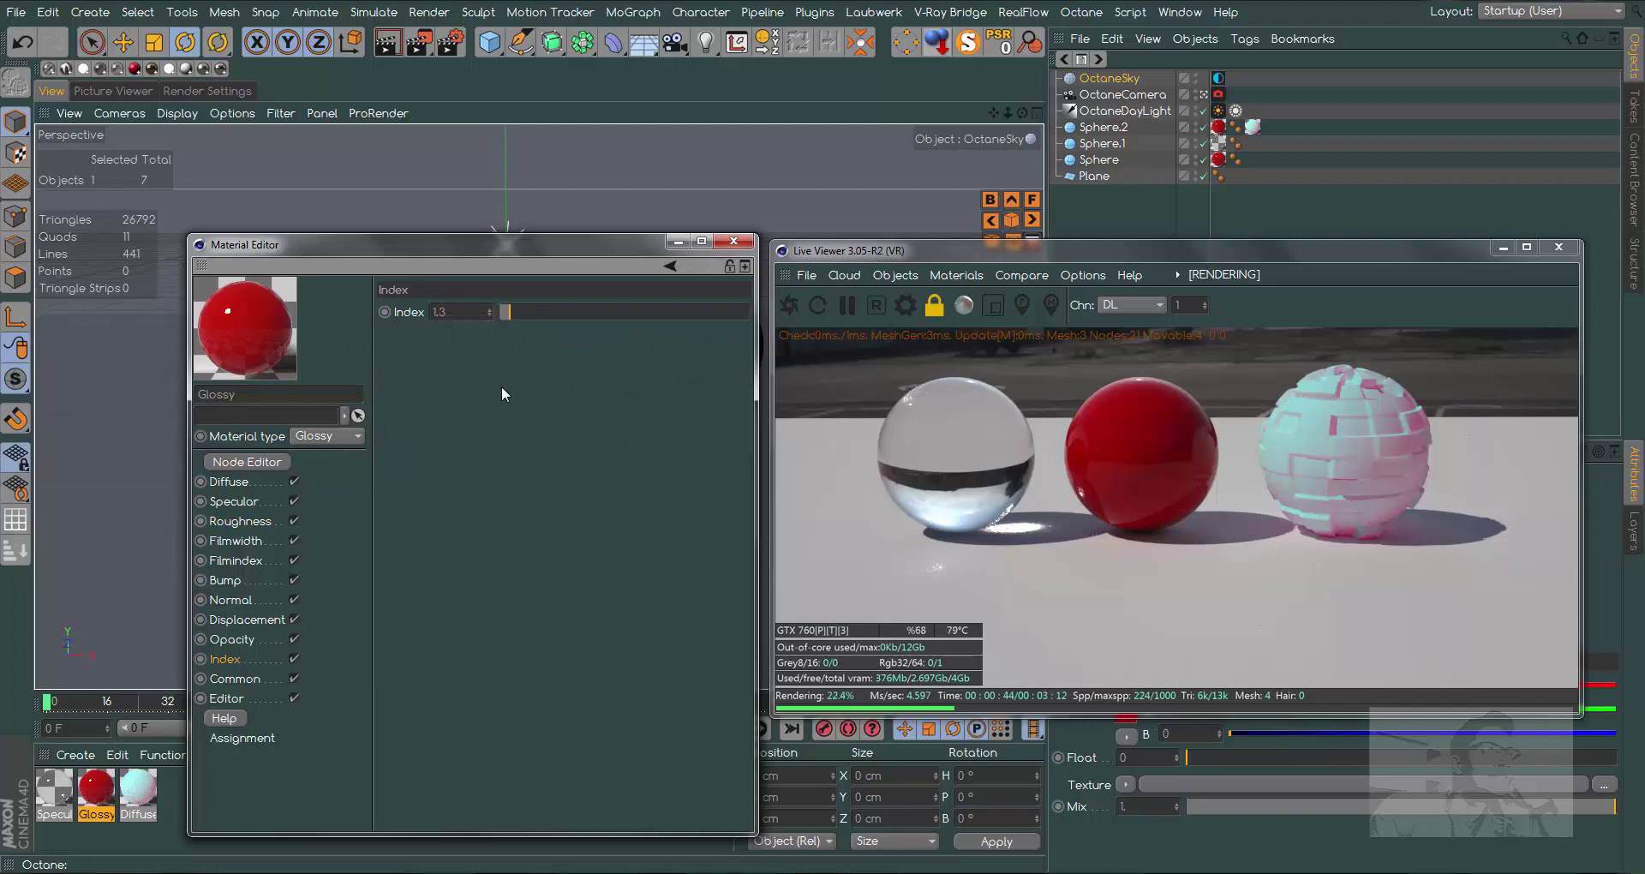
{"action": "left_click_drag", "start_coordinate": [507, 312], "coordinate": [481, 321]}
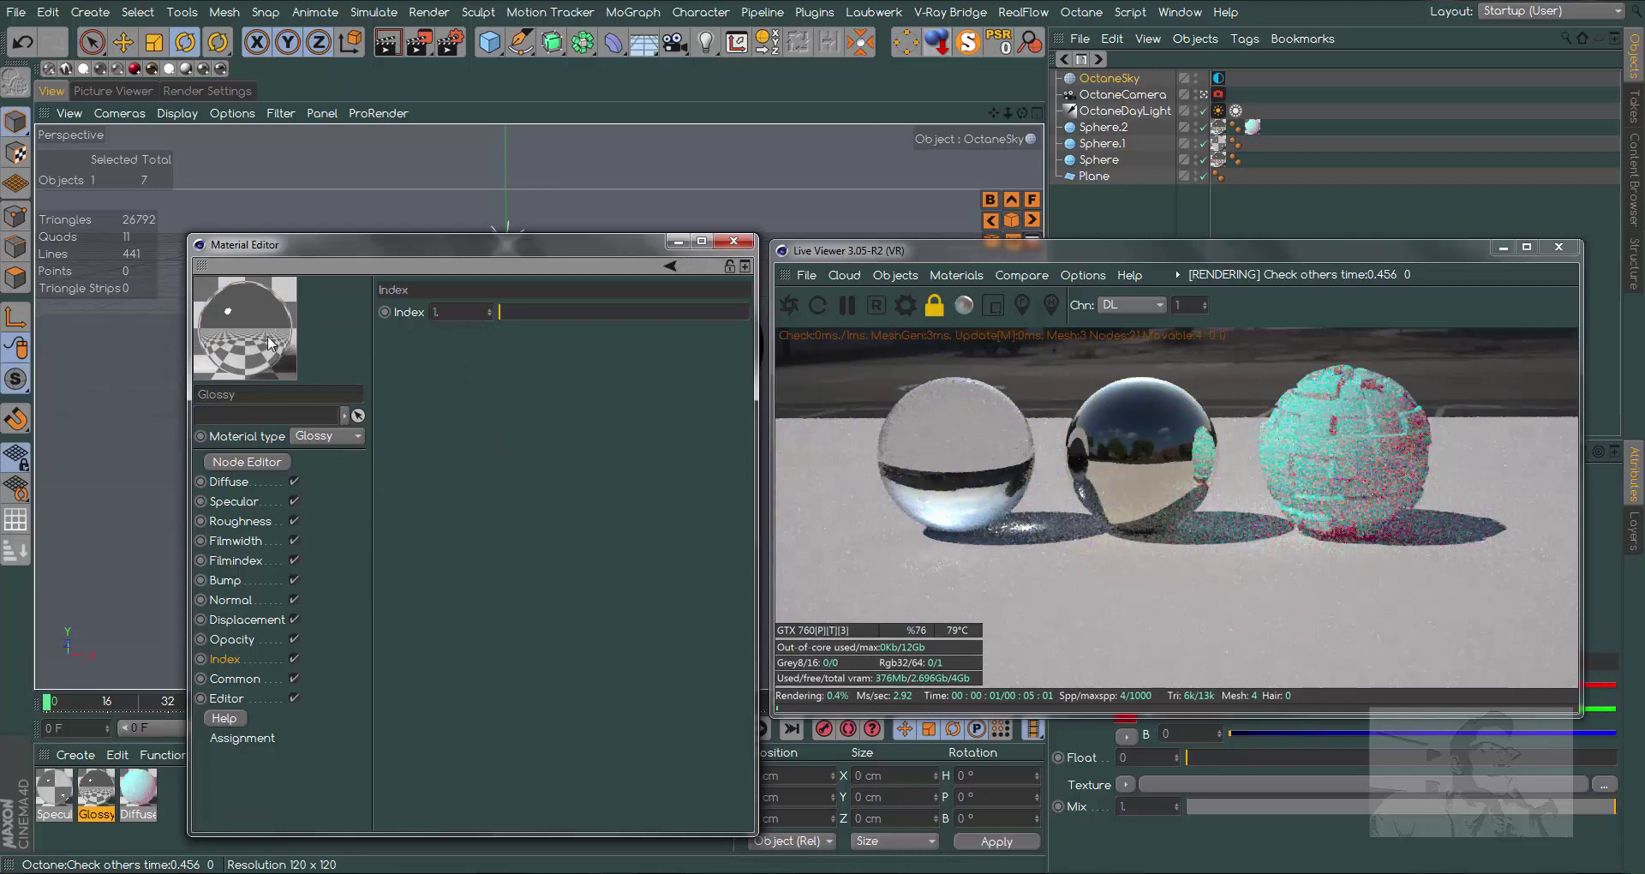
{"action": "left_click_drag", "start_coordinate": [509, 312], "coordinate": [739, 315]}
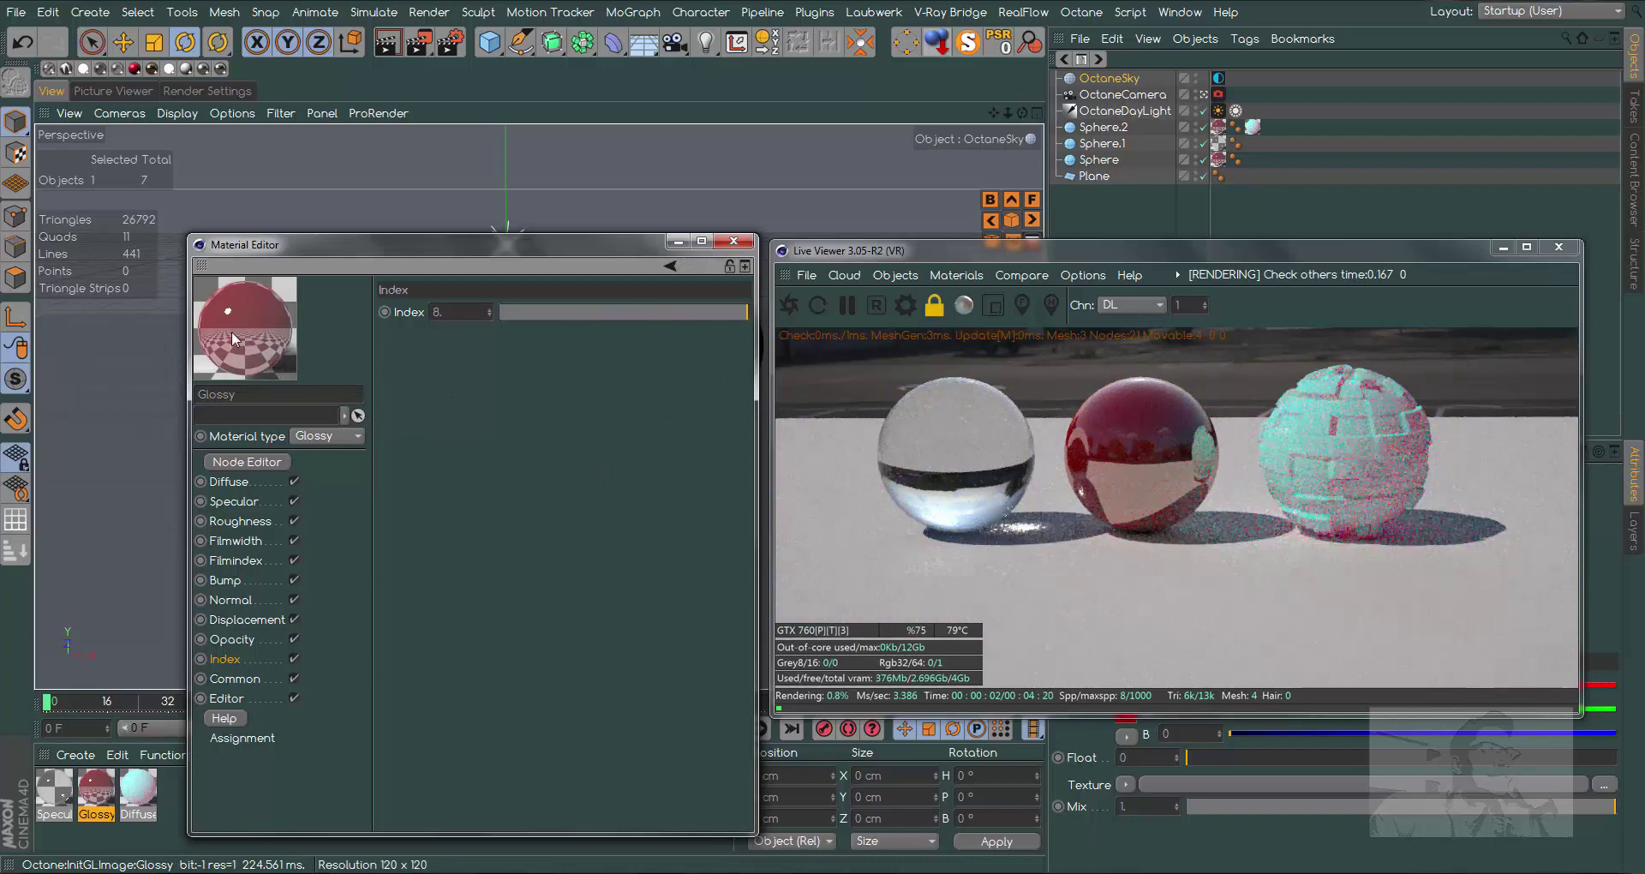
{"action": "left_click_drag", "start_coordinate": [595, 313], "coordinate": [377, 325]}
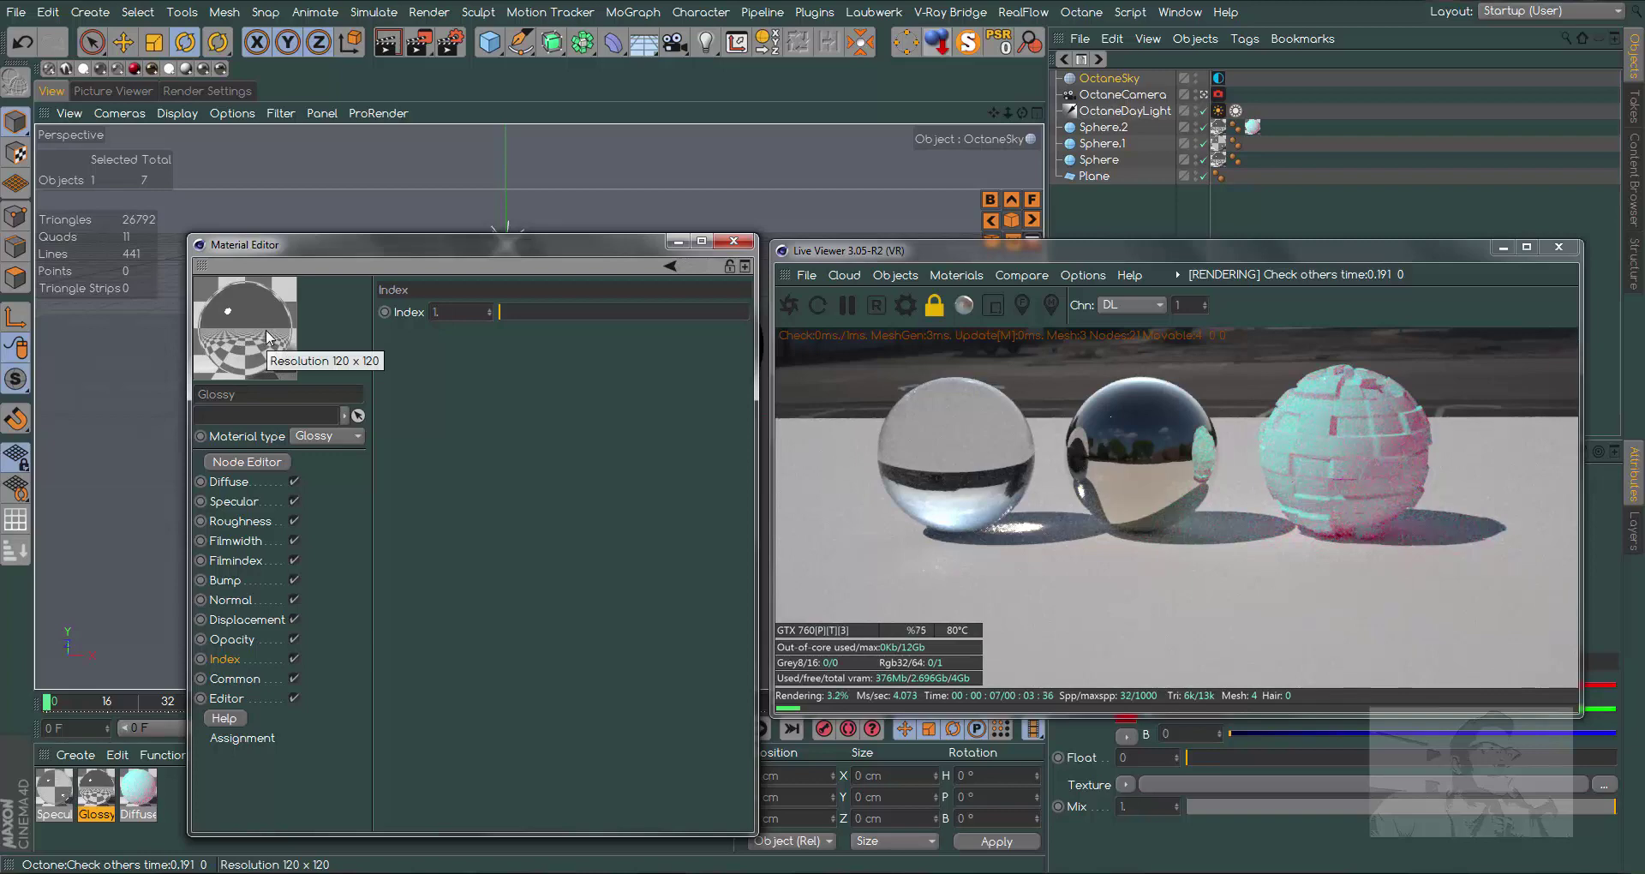
- Make the Glossy material's diffuse colour black (V 0%)
{"action": "left_click", "coordinate": [244, 490]}
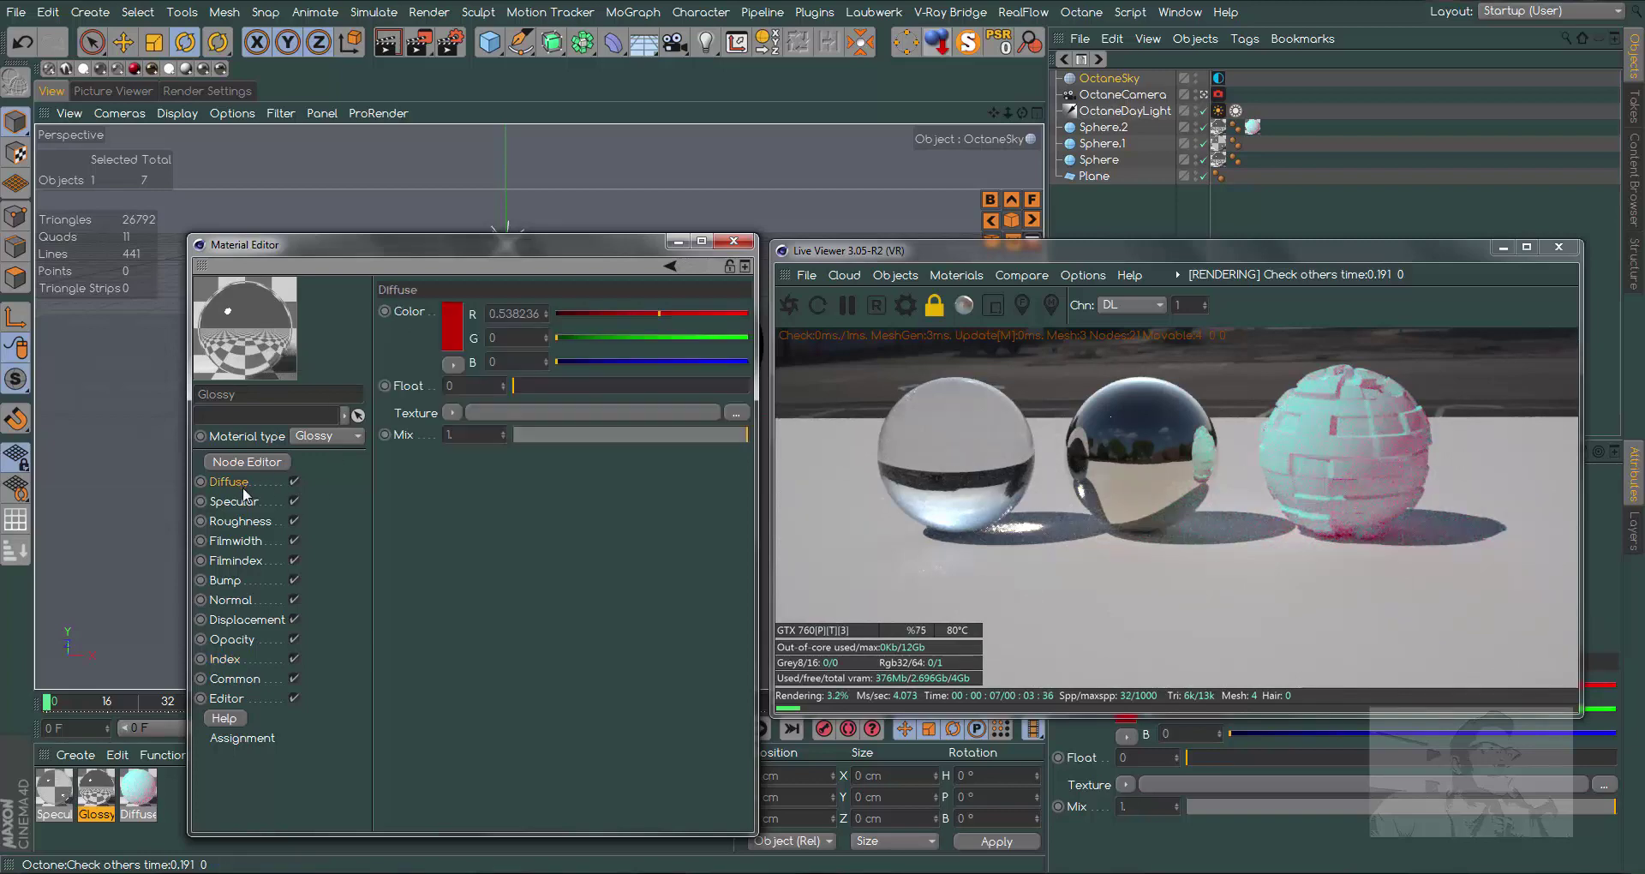
{"action": "left_click", "coordinate": [453, 334]}
{"action": "left_click_drag", "start_coordinate": [434, 362], "coordinate": [371, 517]}
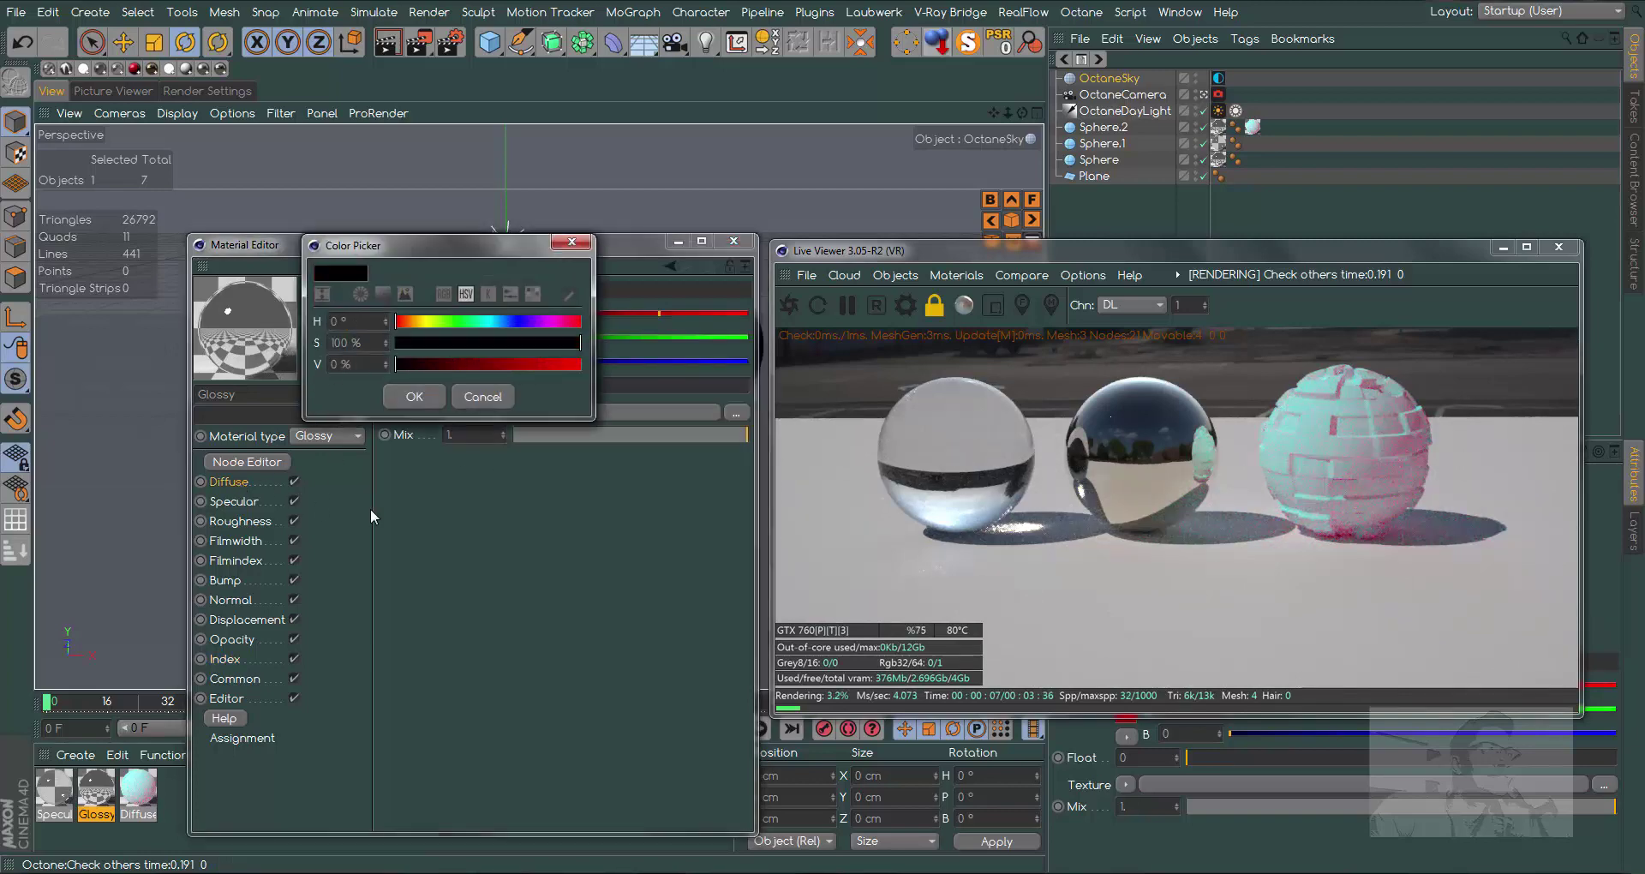
{"action": "left_click", "coordinate": [414, 396]}
- Experiment with the Index slider between 1 and 8, settling on 8
{"action": "left_click", "coordinate": [233, 501]}
{"action": "left_click", "coordinate": [231, 659]}
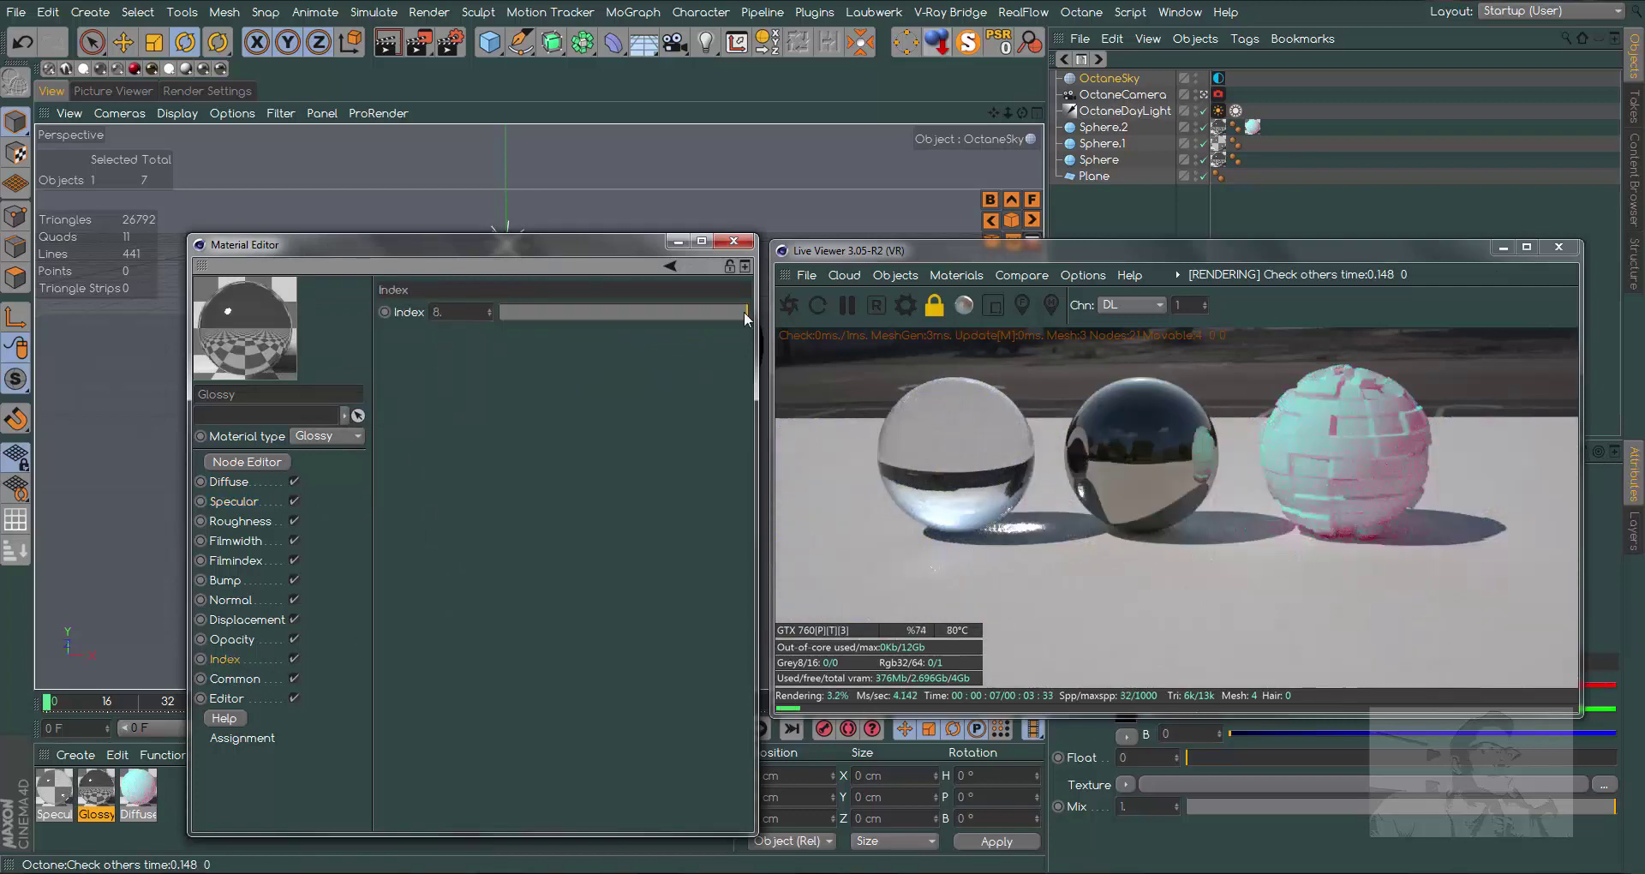
{"action": "left_click_drag", "start_coordinate": [744, 311], "coordinate": [501, 315]}
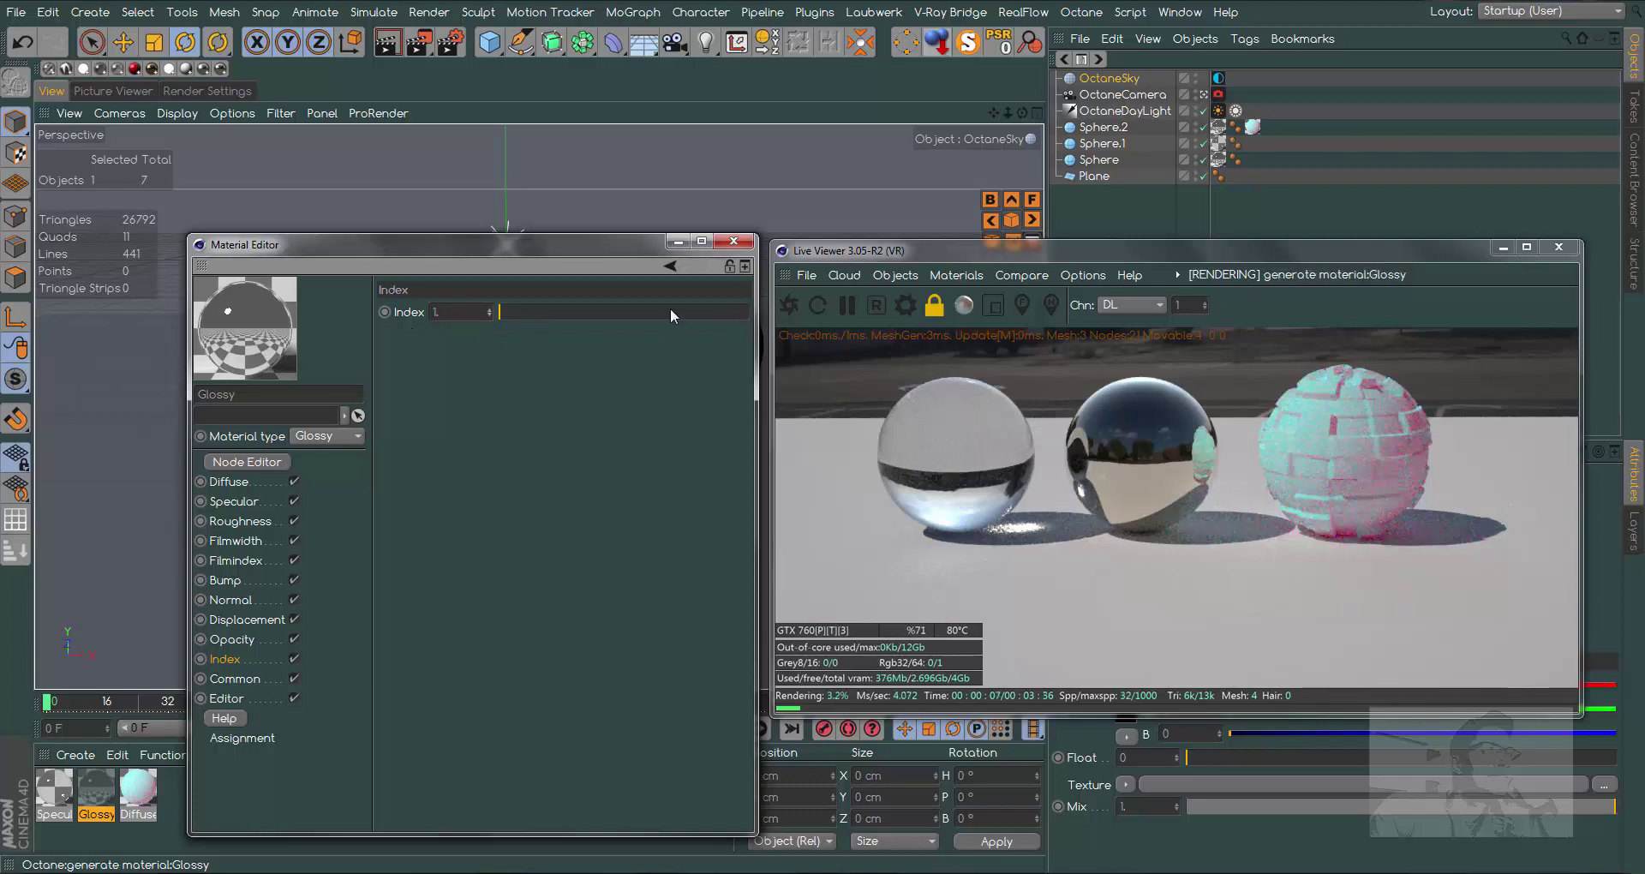
{"action": "left_click_drag", "start_coordinate": [674, 314], "coordinate": [762, 334]}
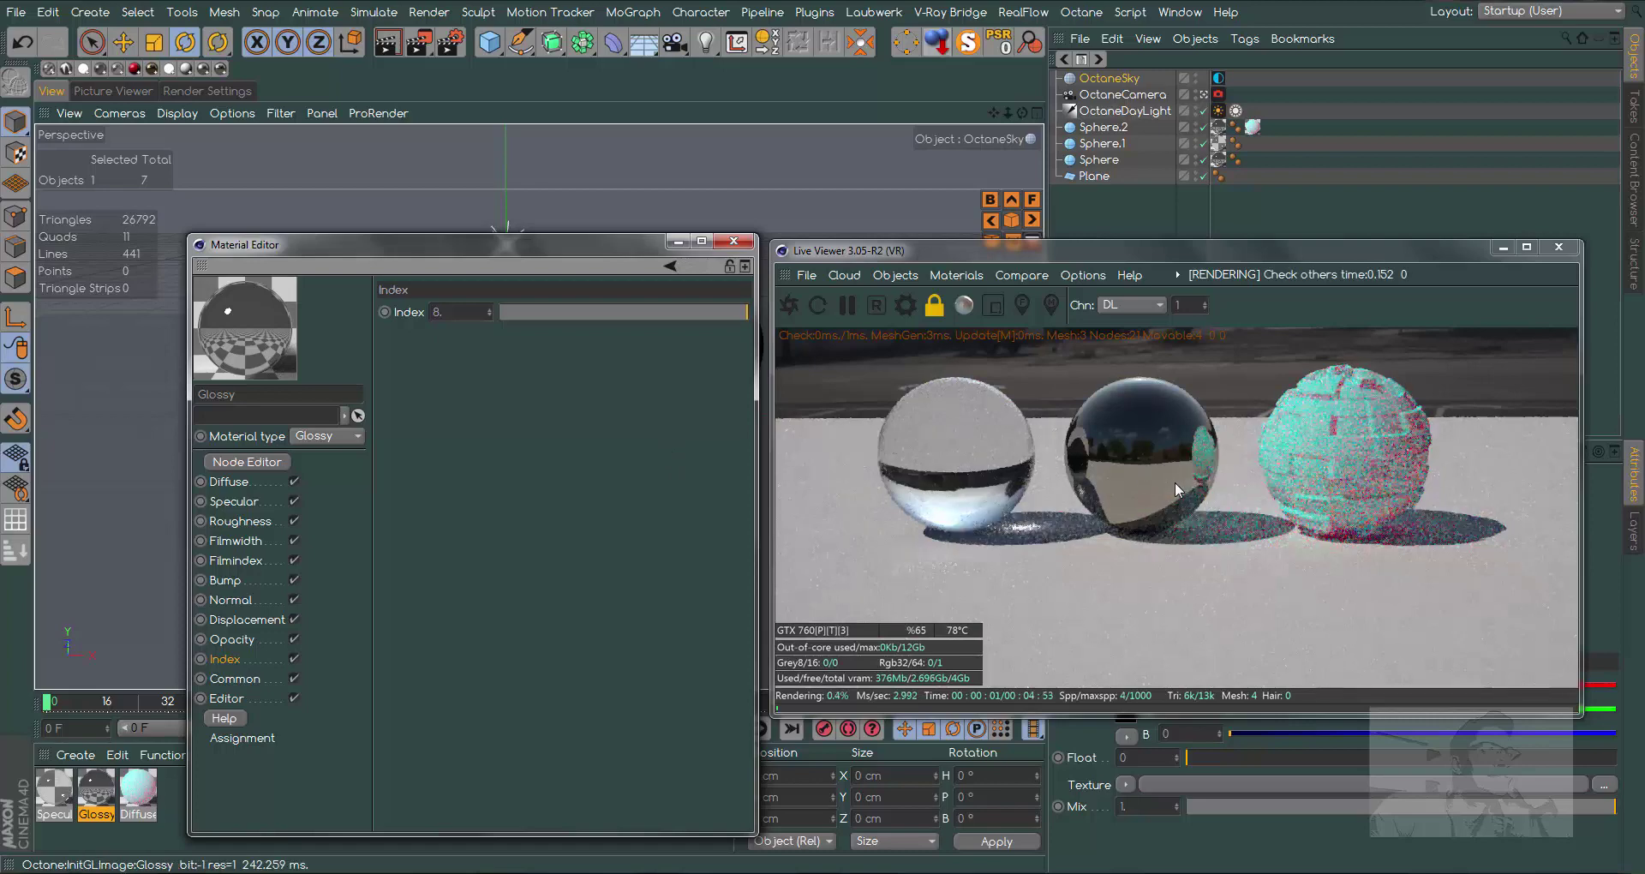
{"action": "left_click_drag", "start_coordinate": [558, 314], "coordinate": [445, 424]}
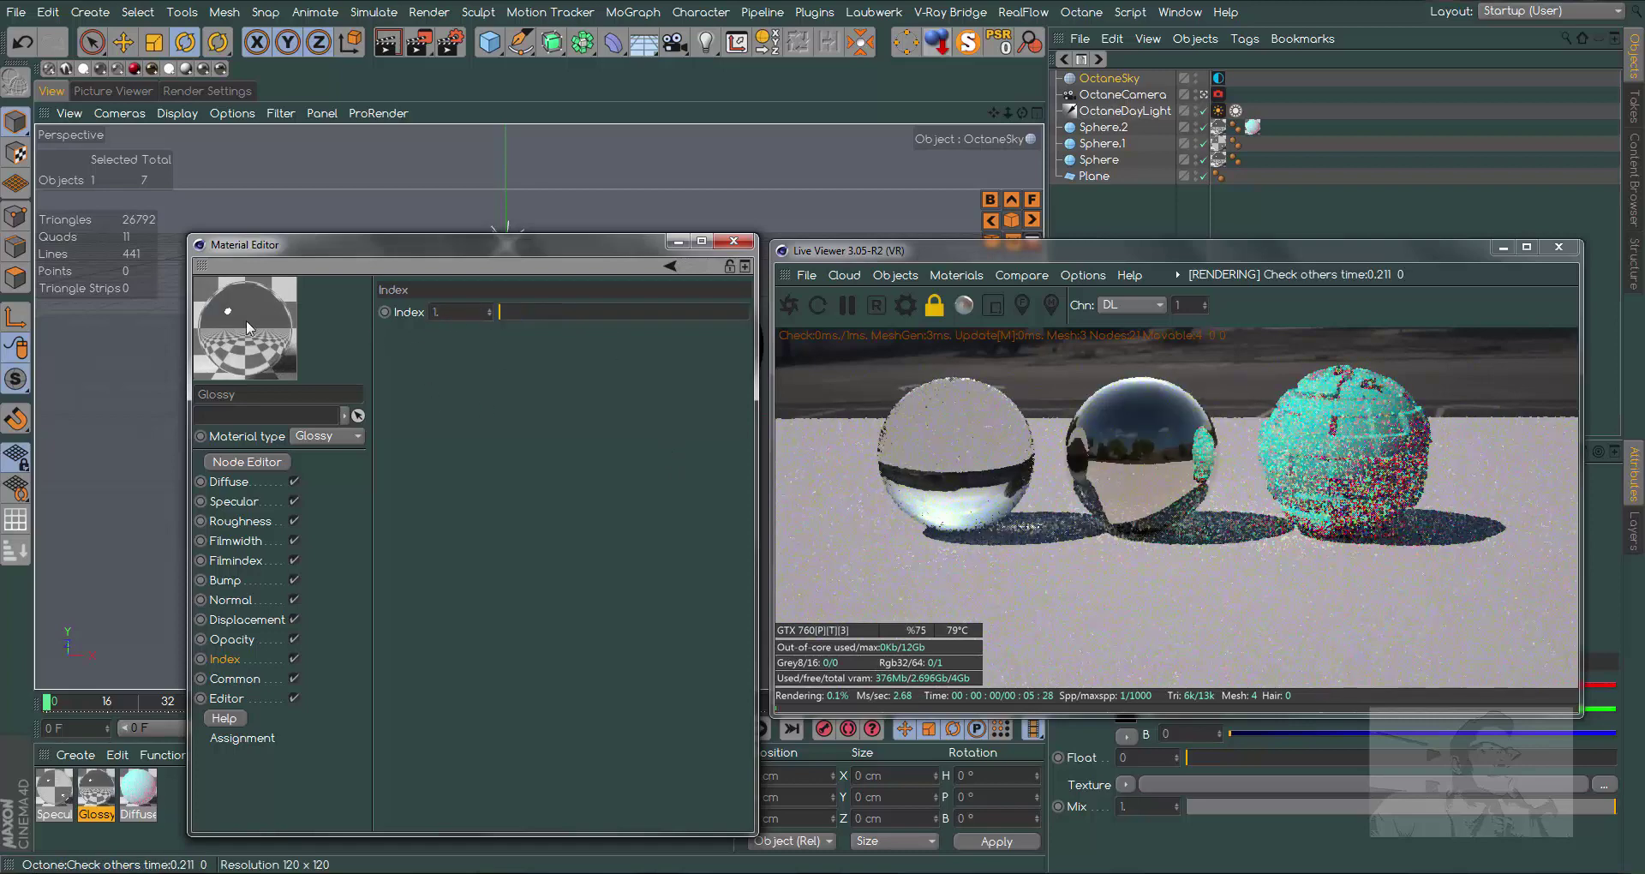
{"action": "left_click_drag", "start_coordinate": [660, 310], "coordinate": [737, 310]}
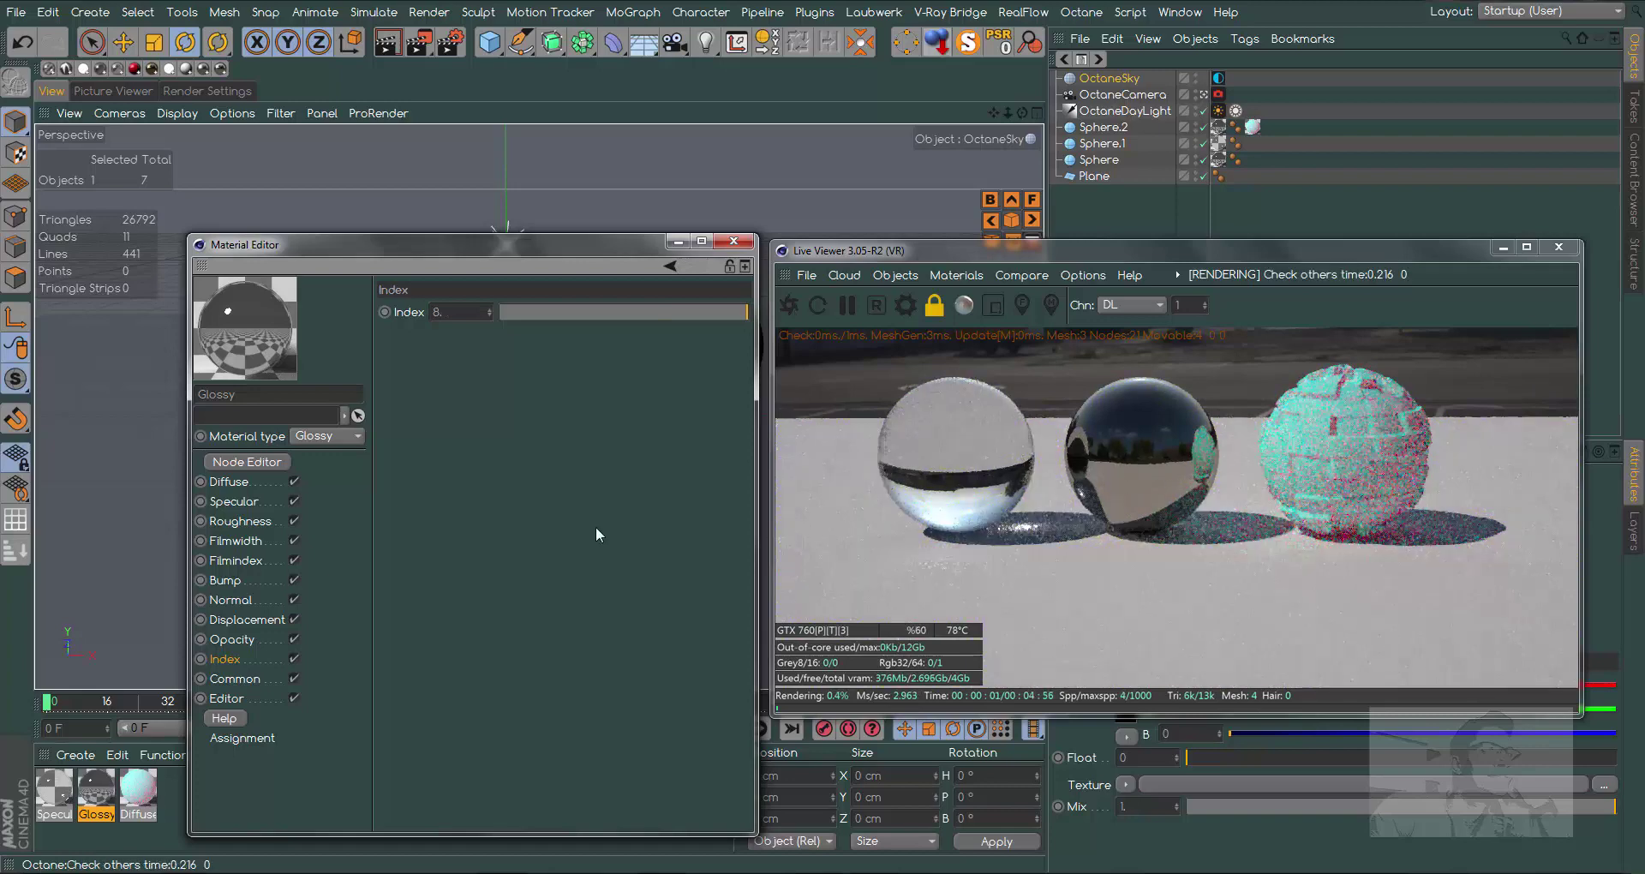
- Raise specular red and green to 1, then tune it to warm orange (G 0.65, B 0.196)
{"action": "left_click", "coordinate": [234, 502]}
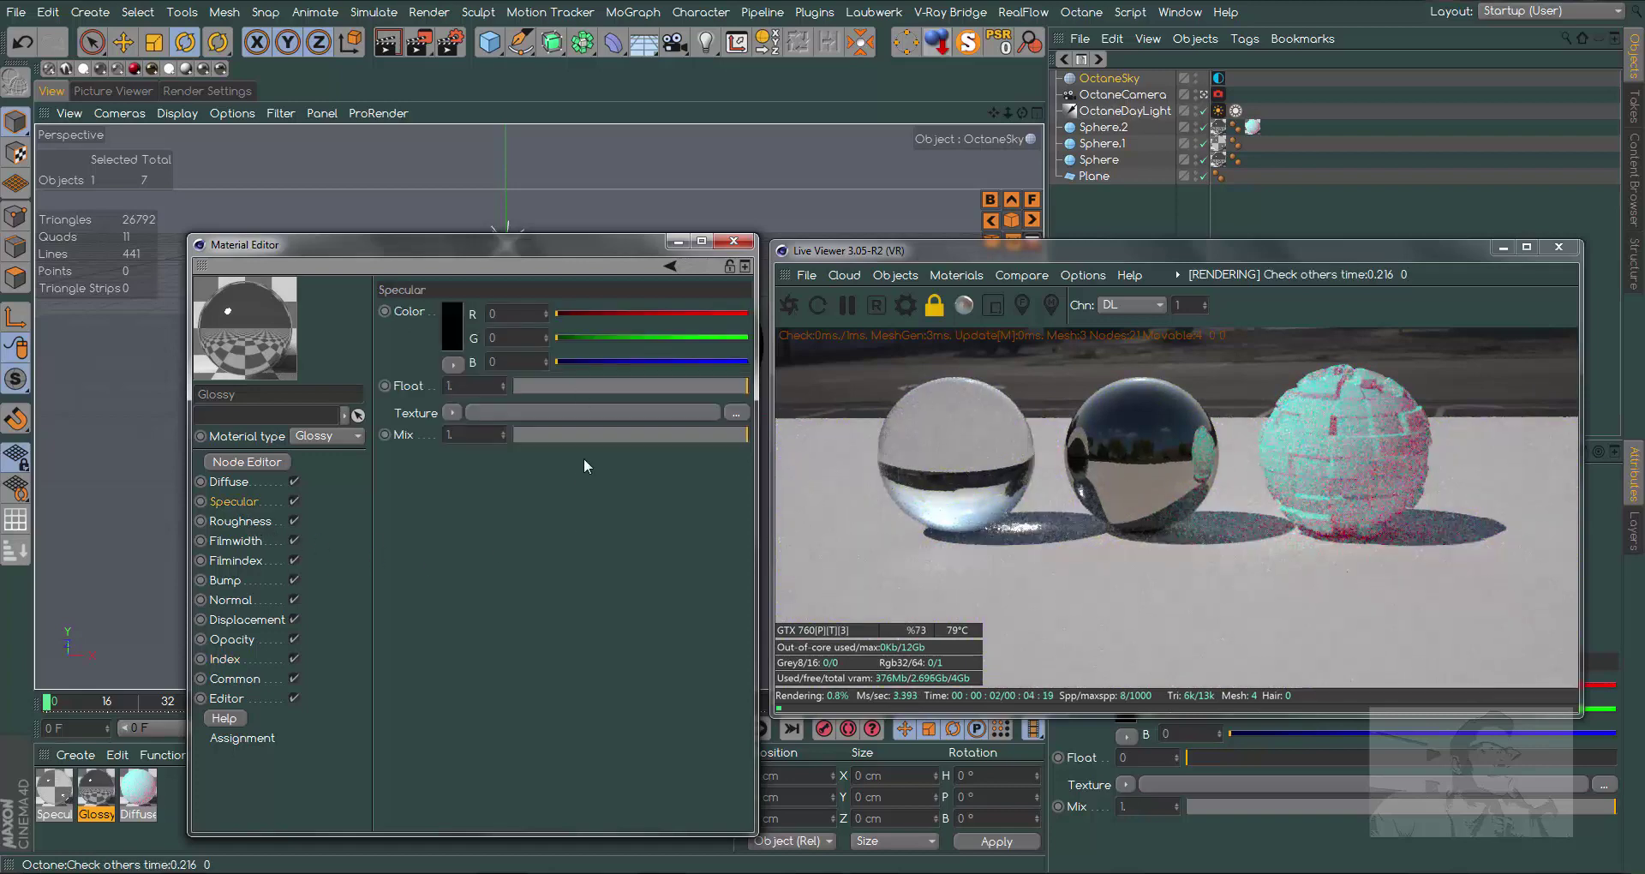
{"action": "left_click_drag", "start_coordinate": [722, 312], "coordinate": [750, 313]}
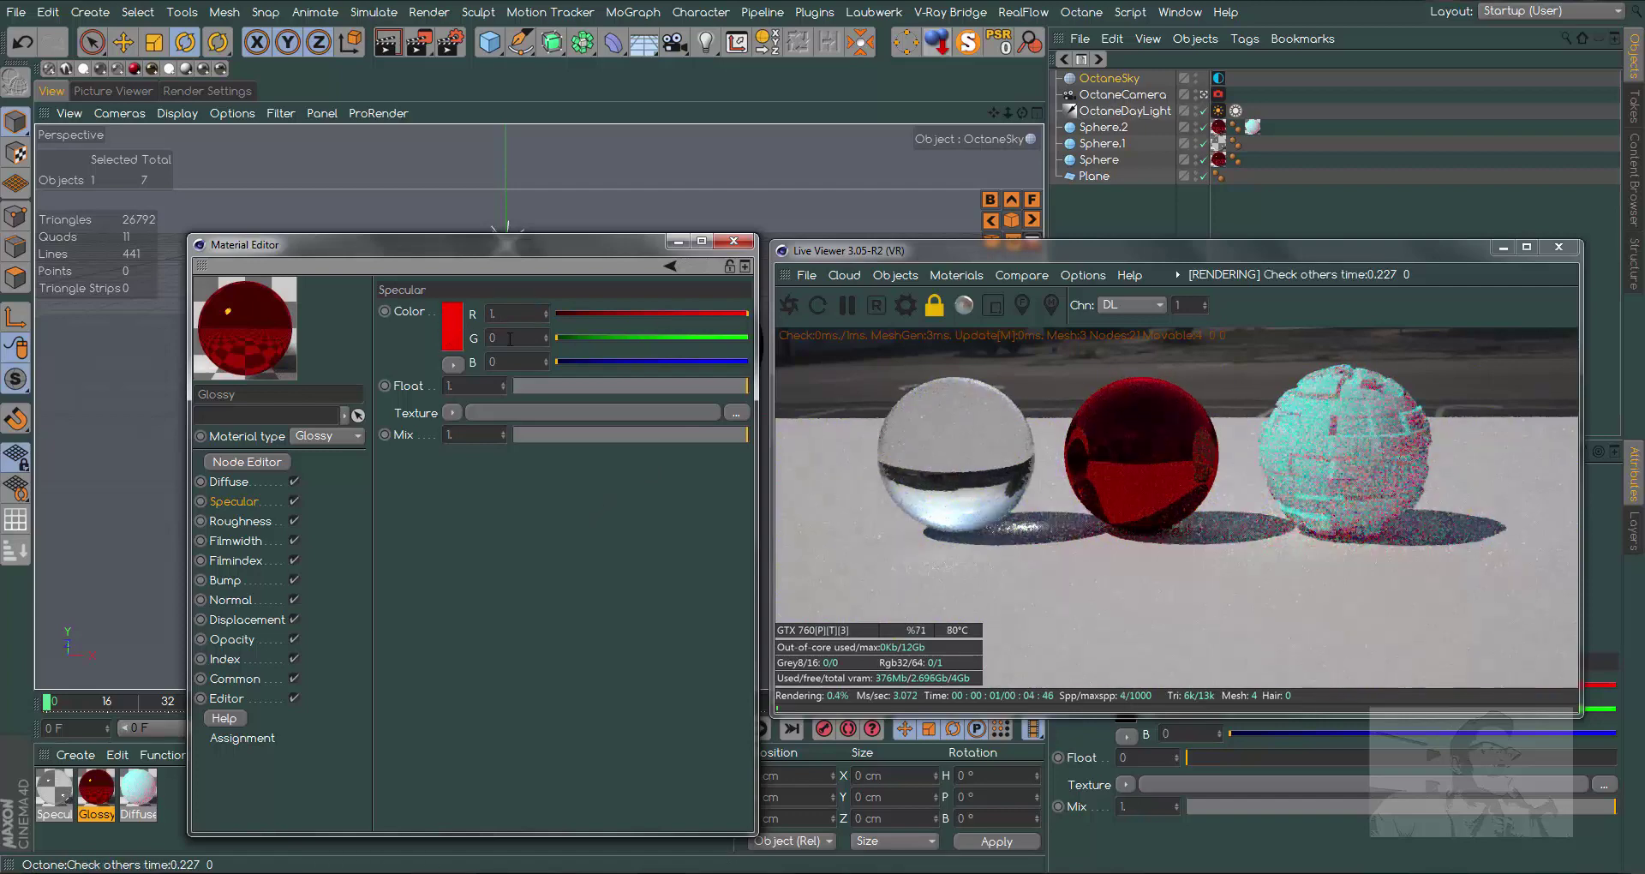
{"action": "left_click_drag", "start_coordinate": [685, 336], "coordinate": [779, 342]}
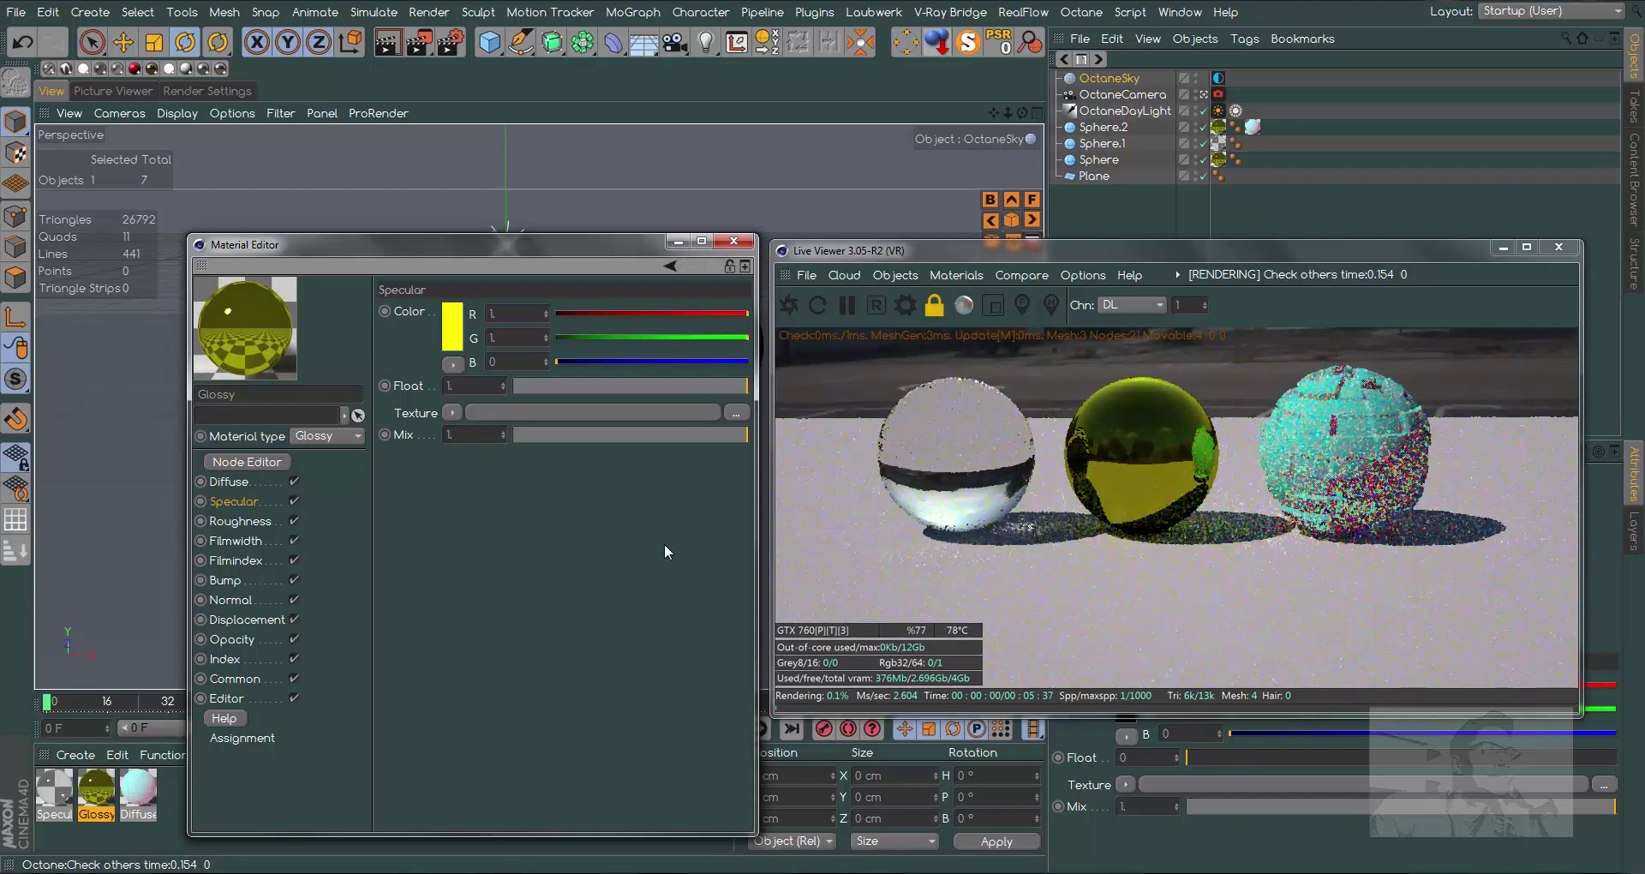
{"action": "left_click", "coordinate": [457, 338]}
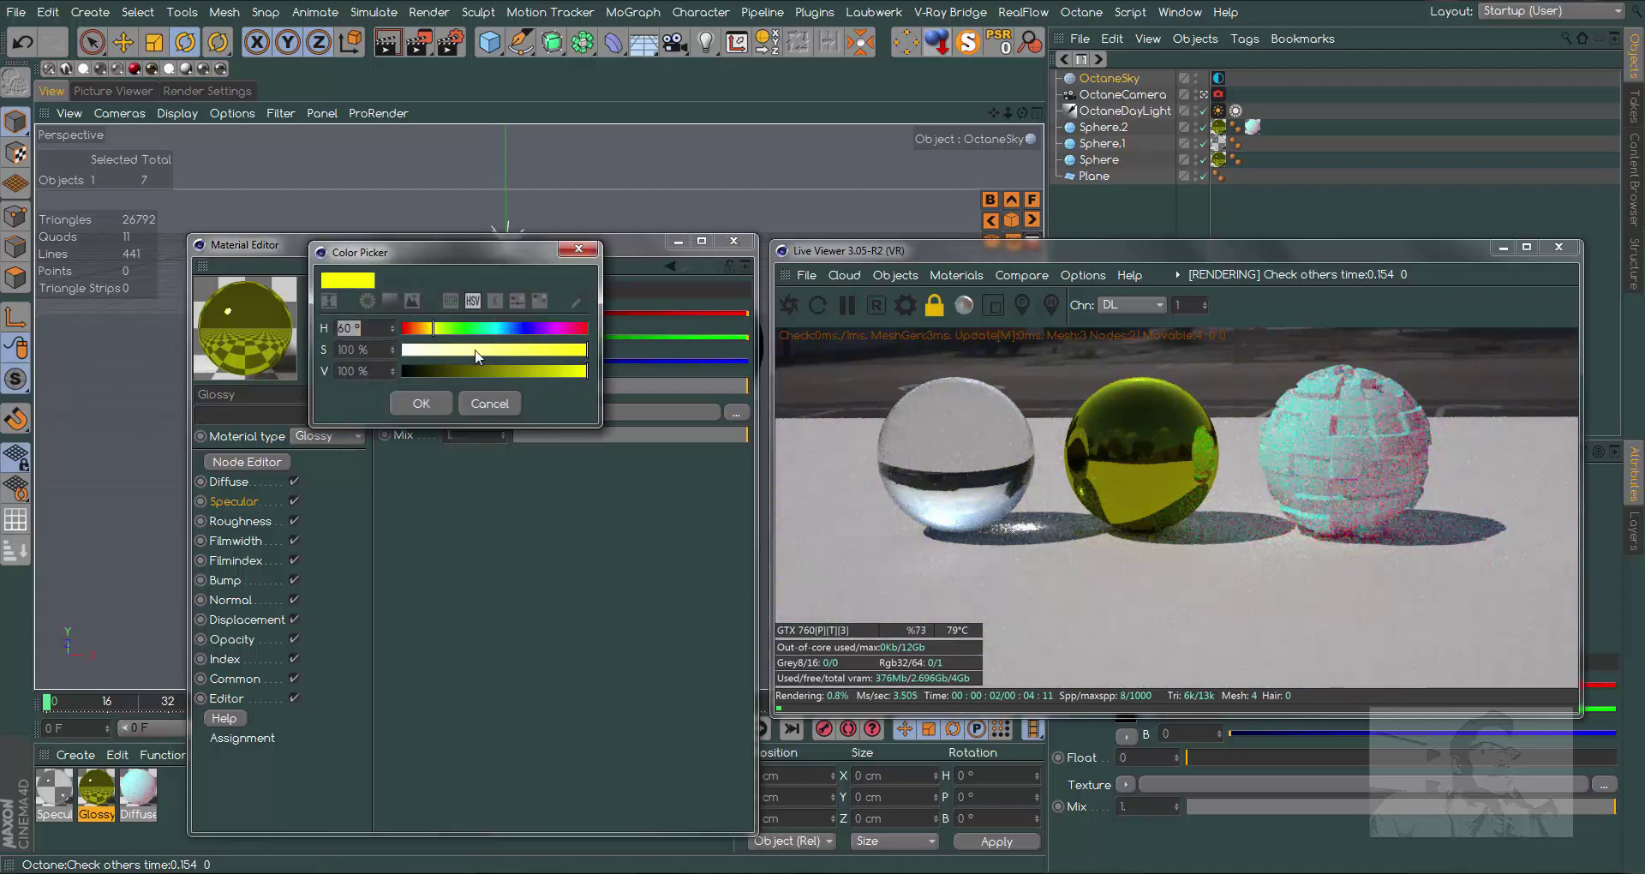
{"action": "left_click_drag", "start_coordinate": [477, 356], "coordinate": [423, 331]}
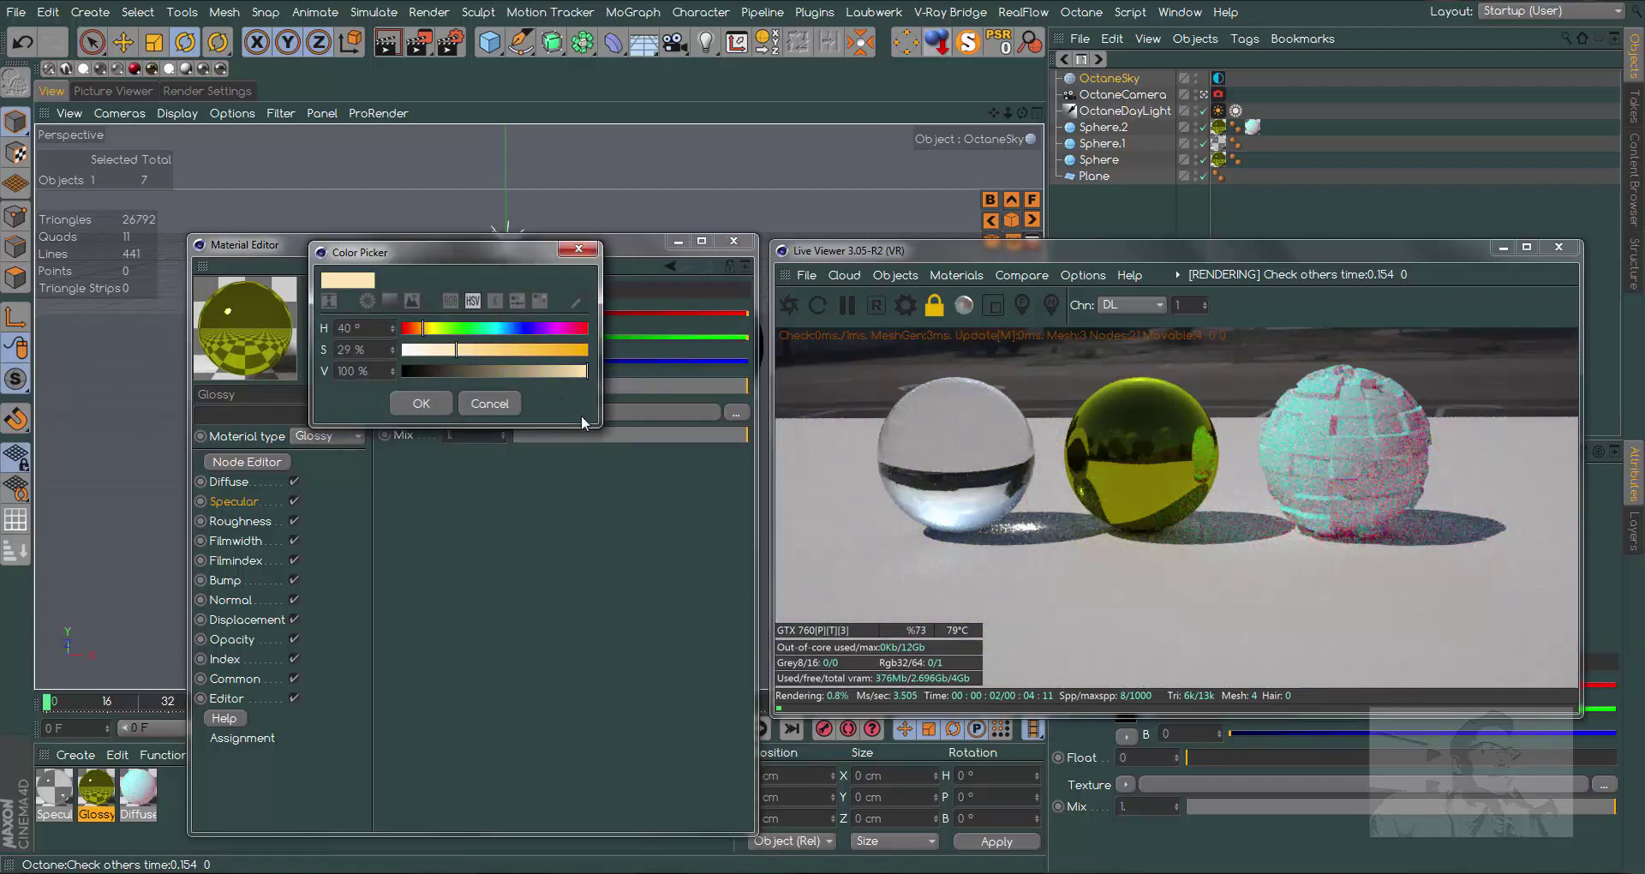
{"action": "left_click", "coordinate": [421, 402]}
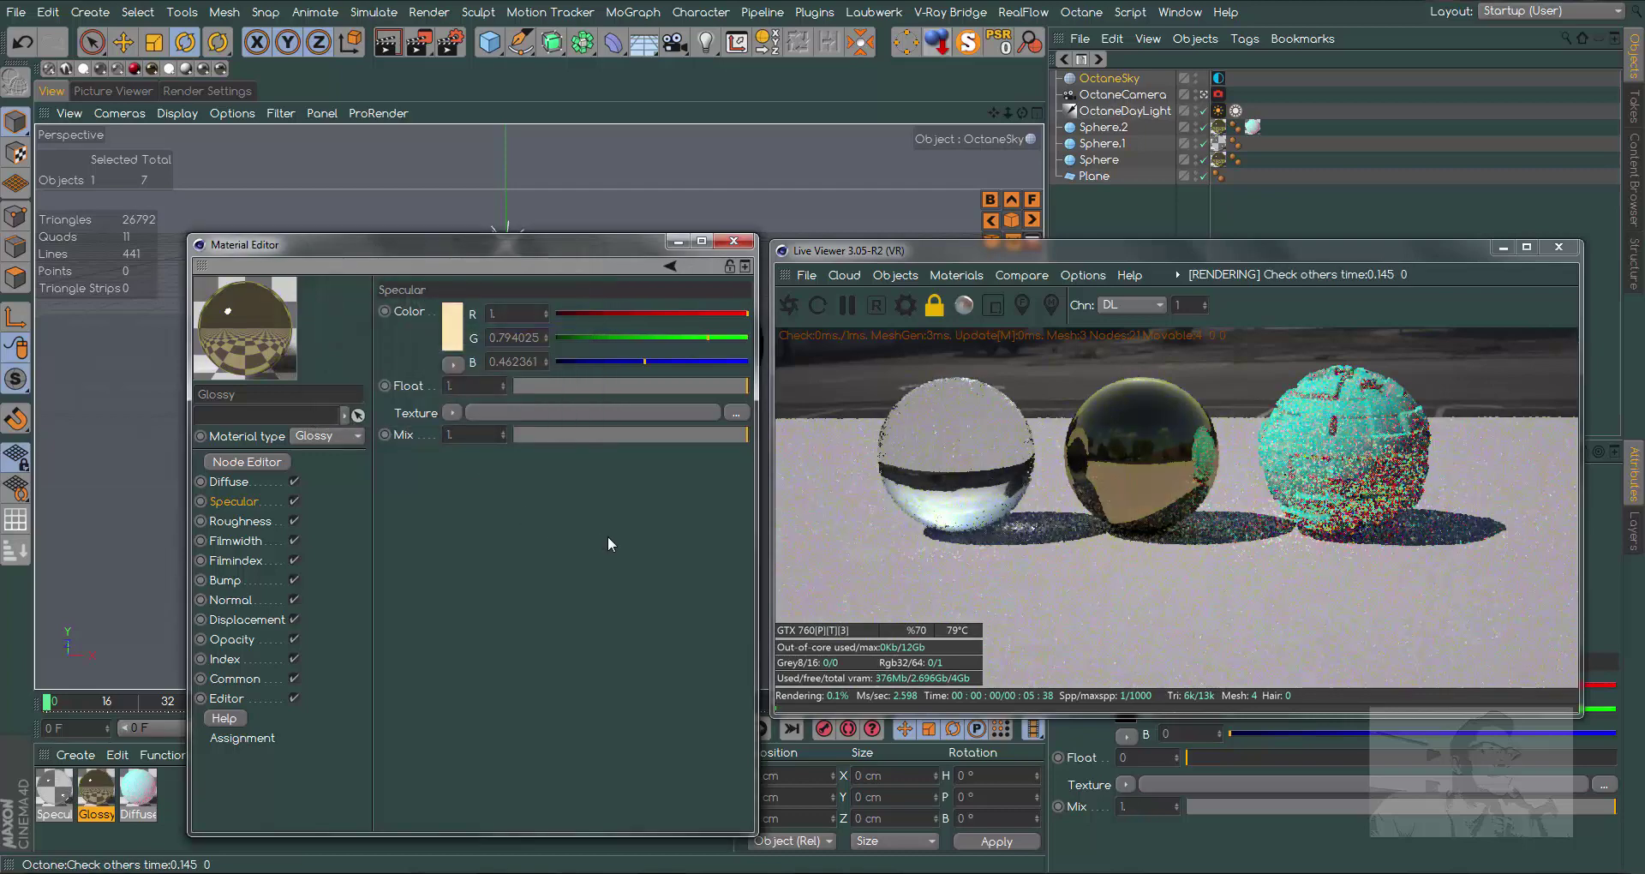
{"action": "left_click", "coordinate": [458, 339]}
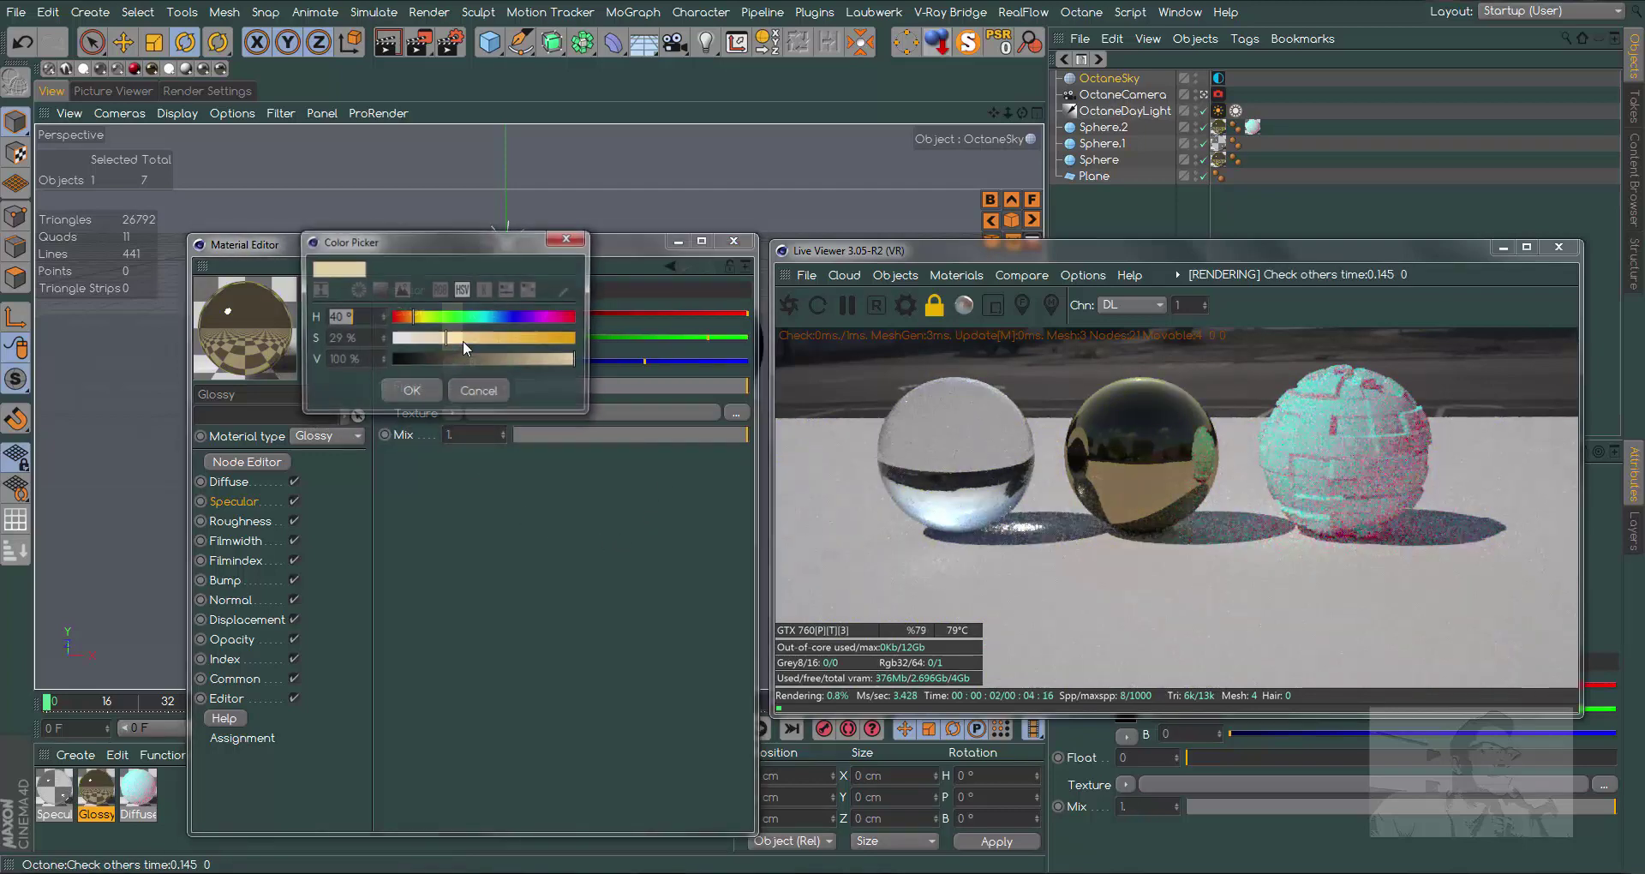
{"action": "left_click_drag", "start_coordinate": [476, 343], "coordinate": [540, 339]}
{"action": "left_click", "coordinate": [411, 392]}
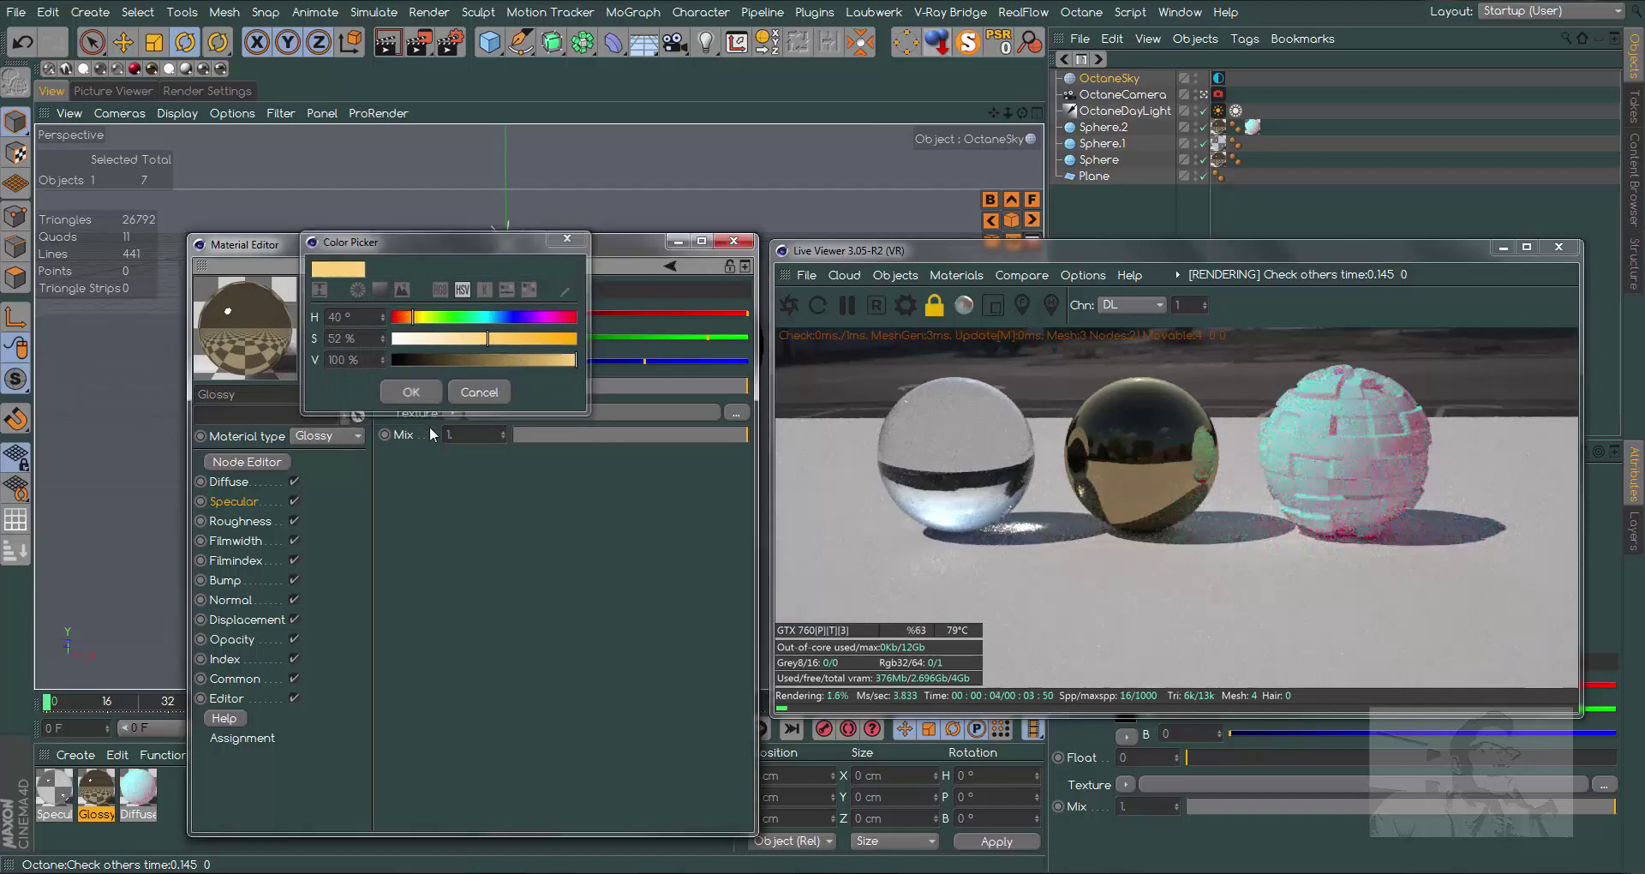
{"action": "left_click", "coordinate": [228, 481]}
- Darken the Glossy diffuse colour to about 18% value, nearly black
{"action": "left_click", "coordinate": [447, 332]}
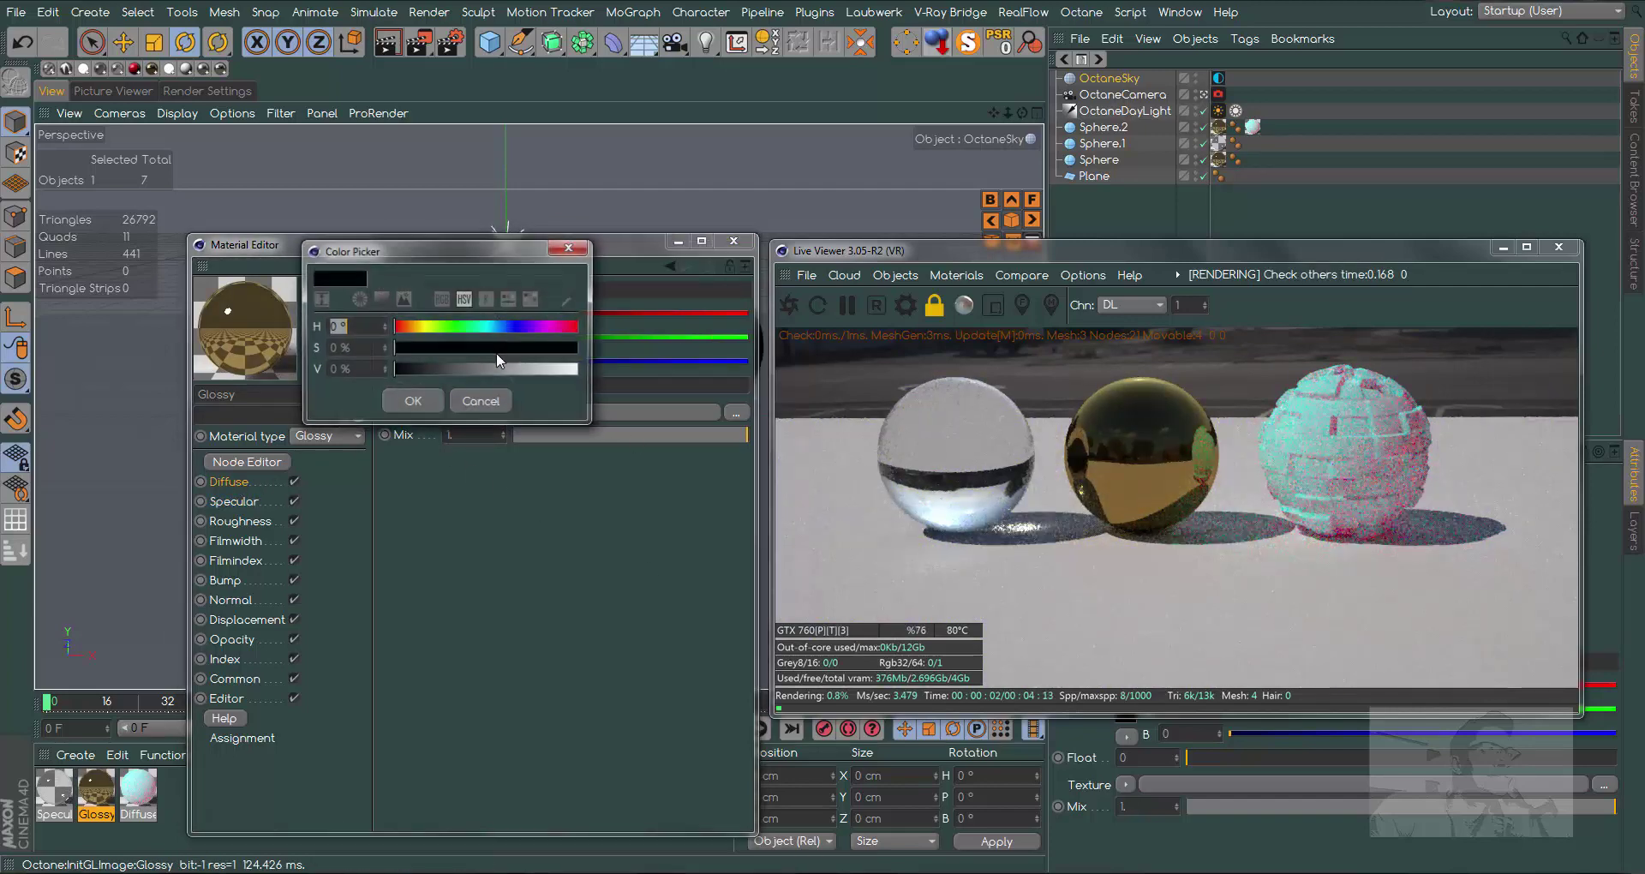
{"action": "left_click", "coordinate": [490, 370]}
{"action": "left_click", "coordinate": [412, 402]}
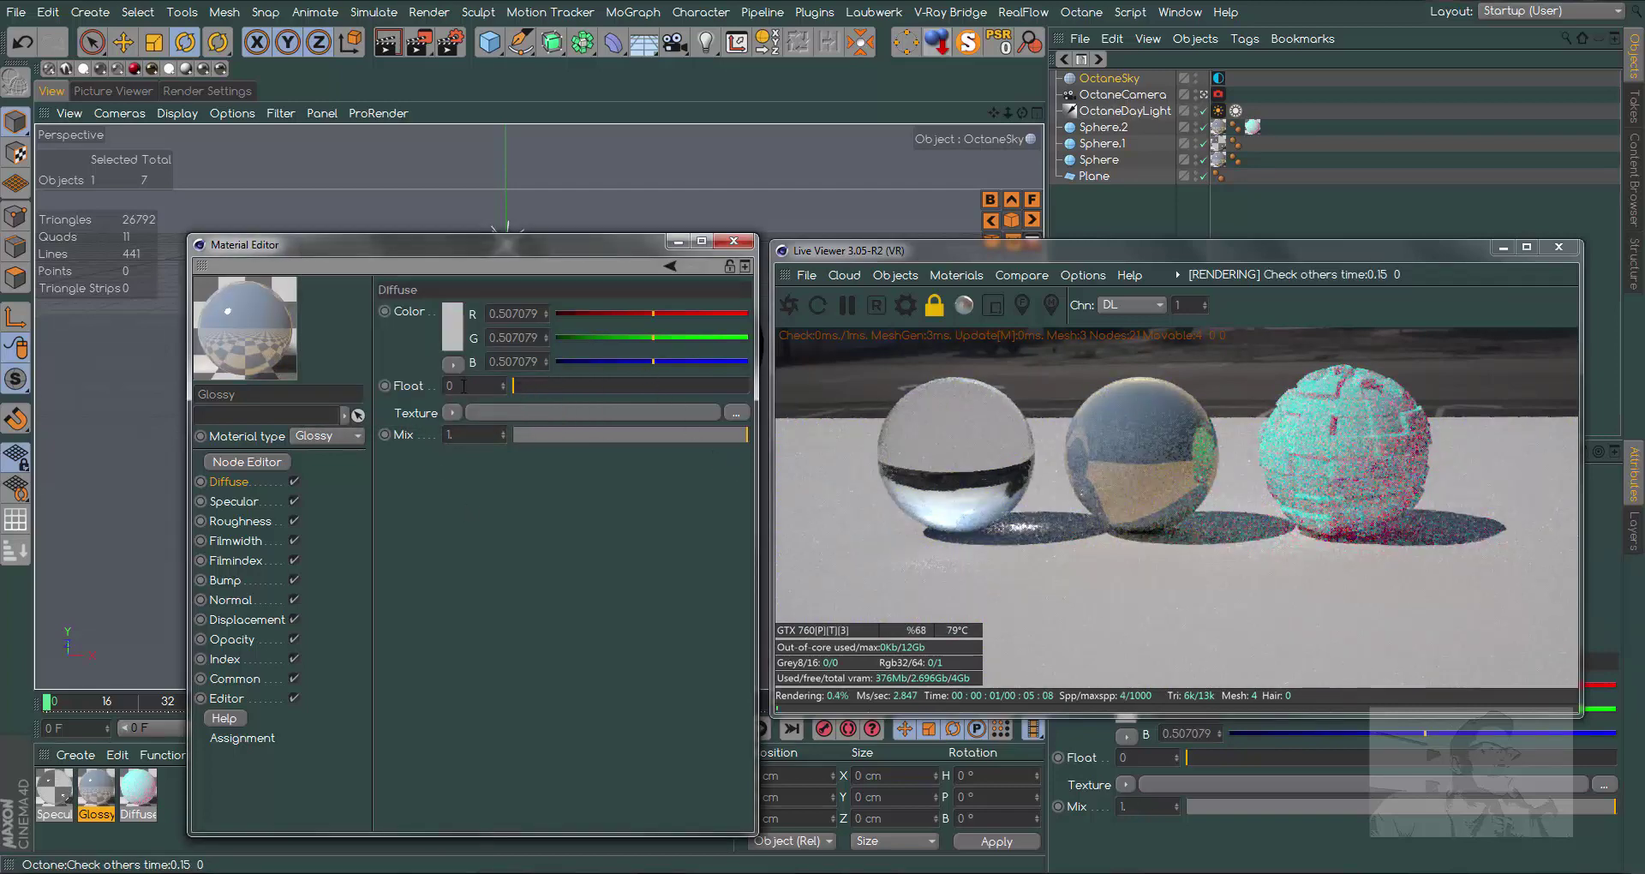
{"action": "left_click", "coordinate": [457, 335]}
{"action": "left_click", "coordinate": [437, 370]}
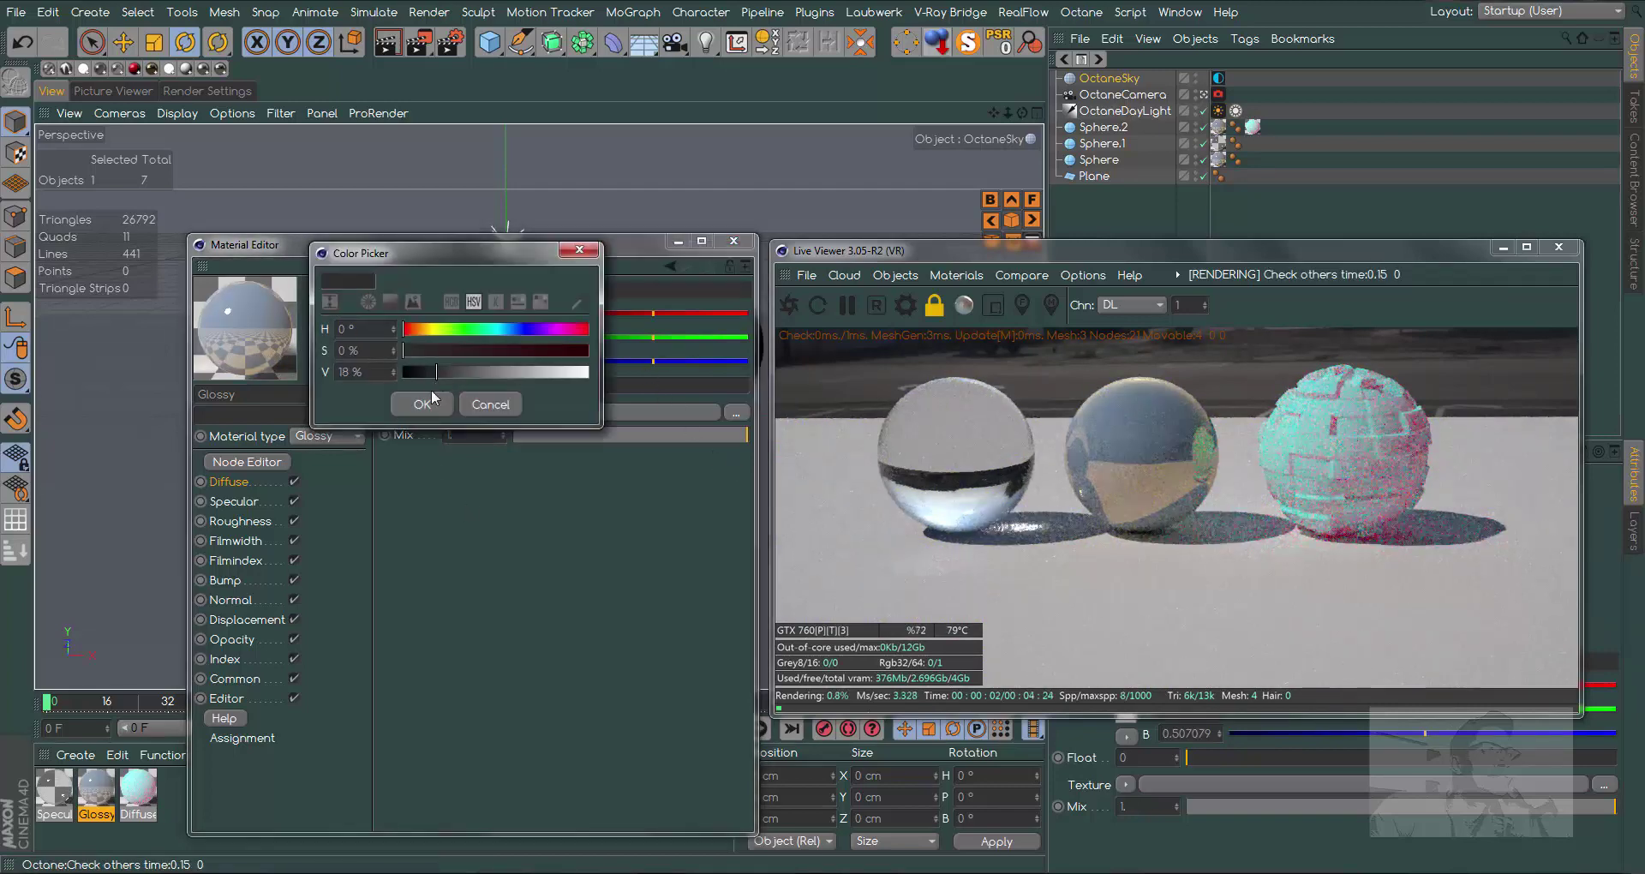
{"action": "left_click", "coordinate": [423, 403]}
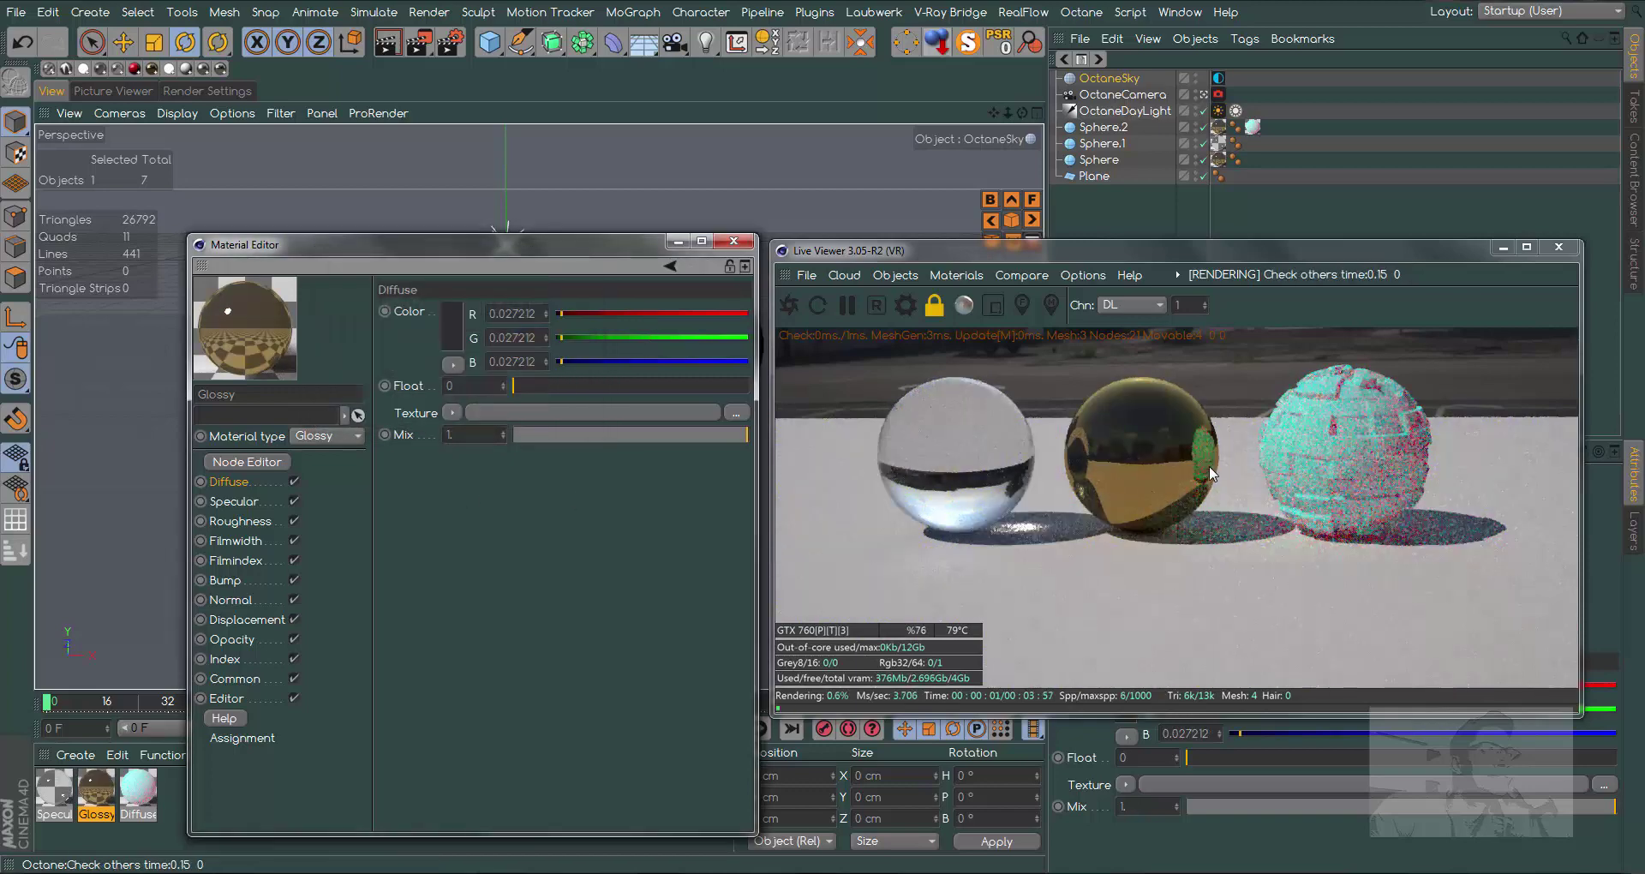
- Raise the specular saturation for a deeper orange (G 0.59, B 0.12)
{"action": "left_click", "coordinate": [246, 525]}
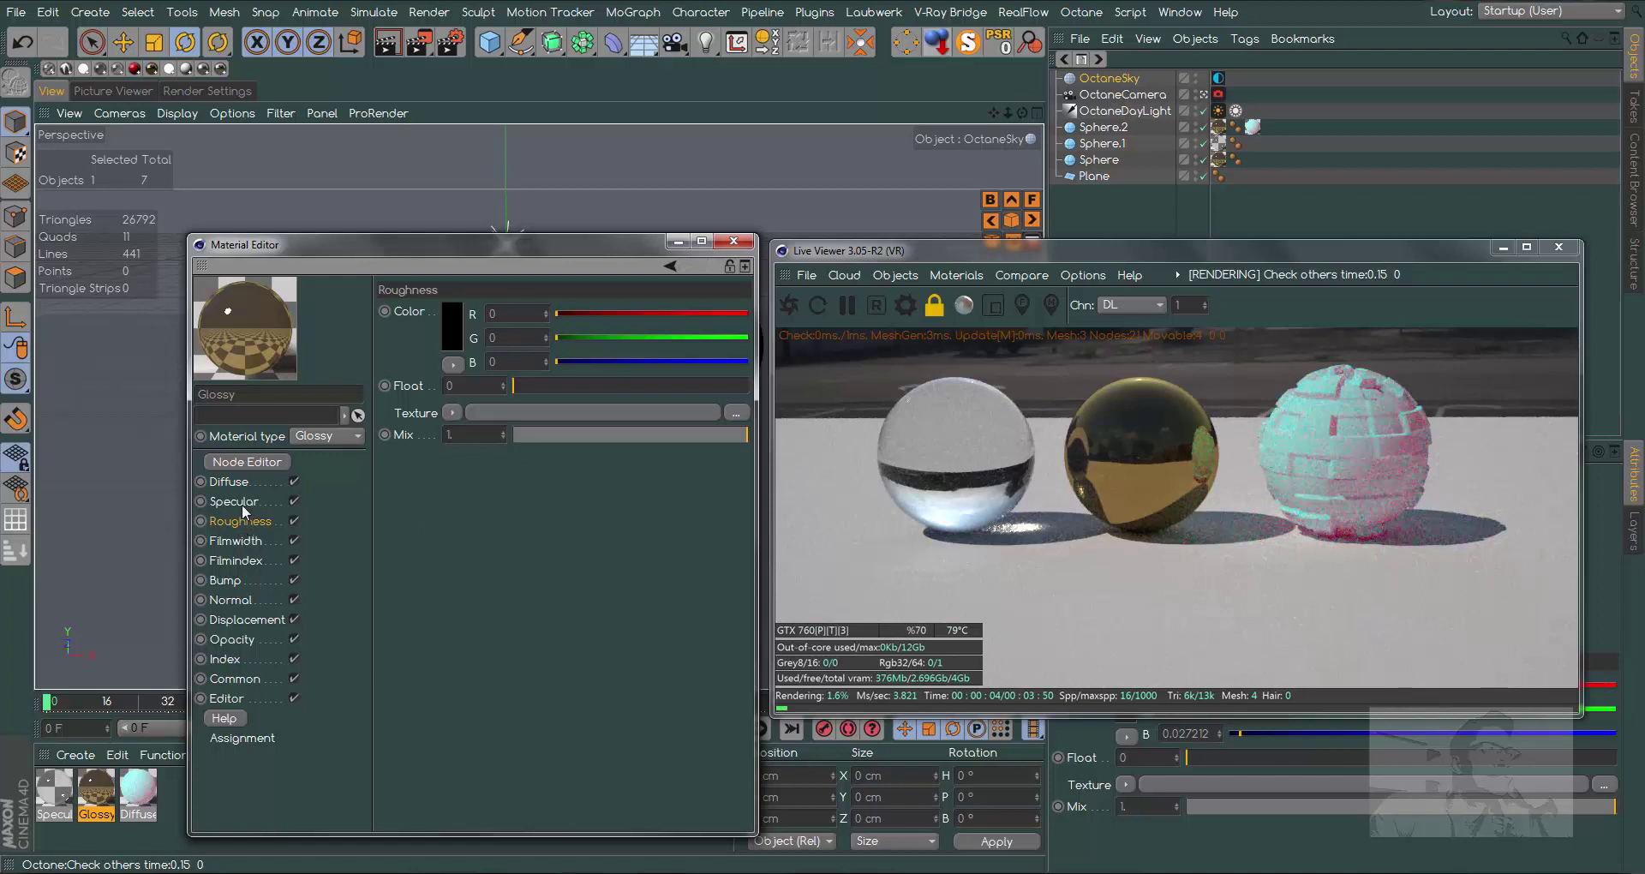
{"action": "left_click", "coordinate": [242, 505]}
{"action": "left_click", "coordinate": [446, 352]}
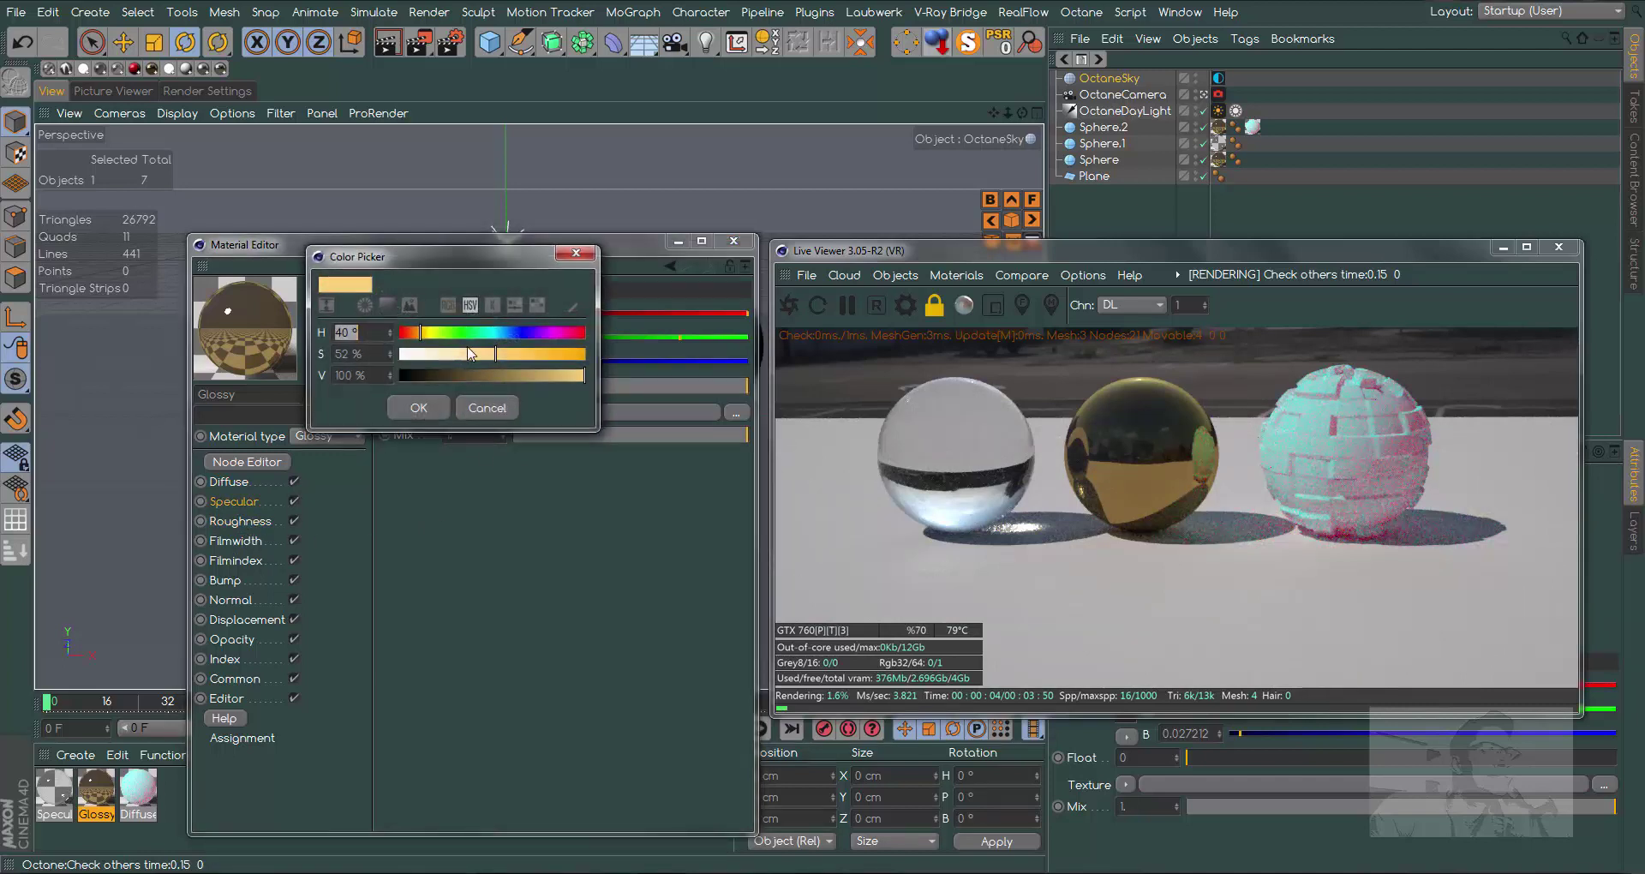
{"action": "left_click_drag", "start_coordinate": [495, 354], "coordinate": [516, 356]}
{"action": "left_click", "coordinate": [437, 417]}
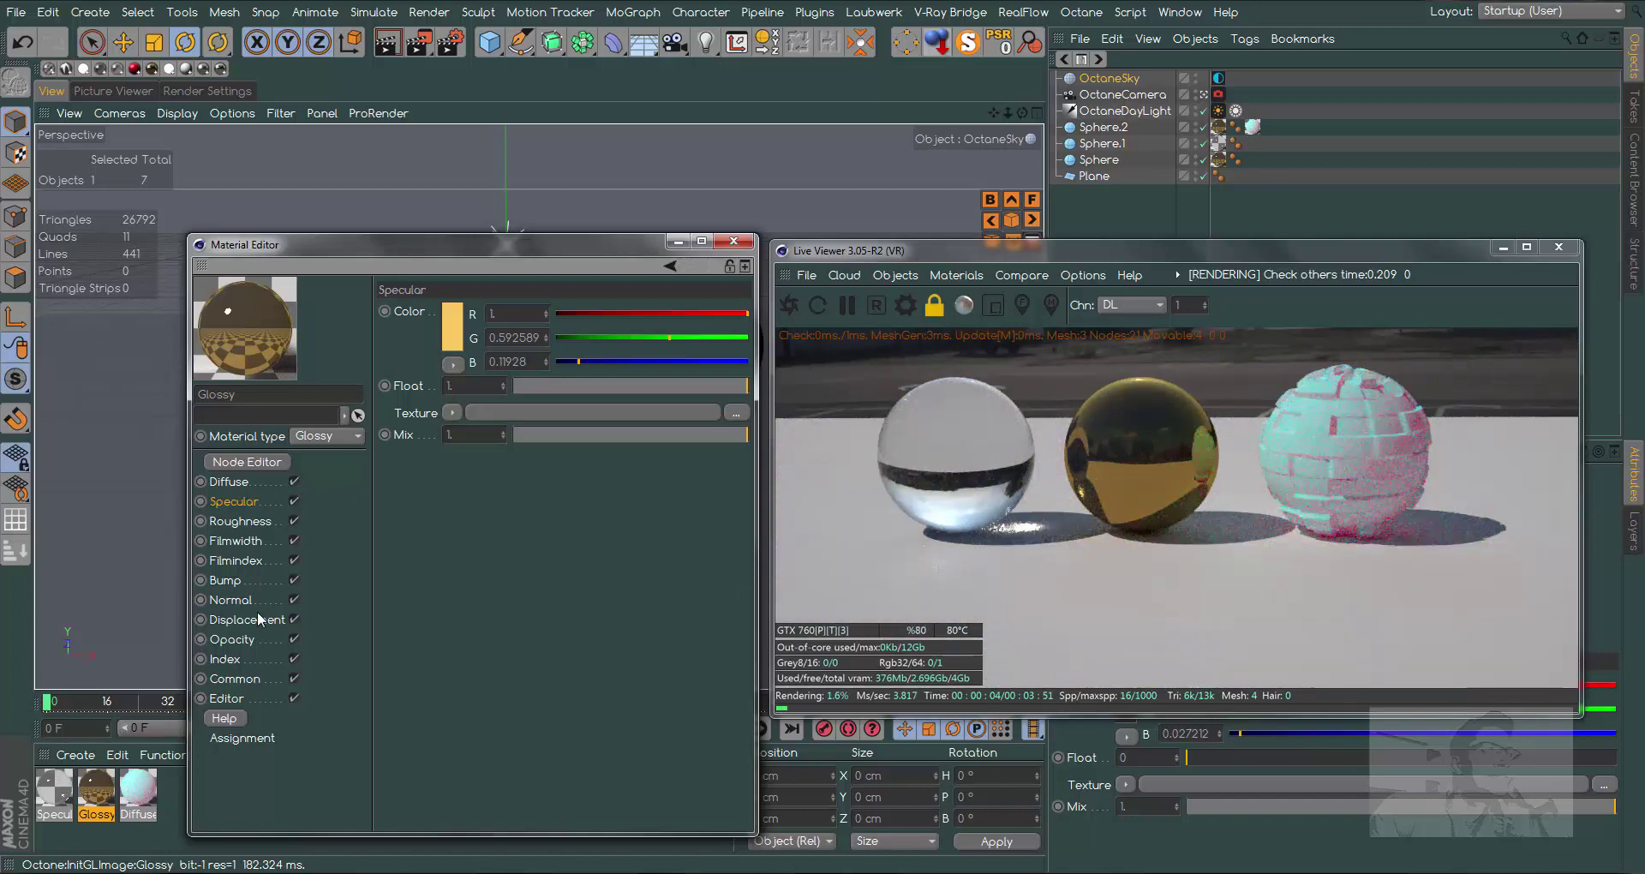
- Lower the Glossy material's Index to 1
{"action": "left_click", "coordinate": [244, 660]}
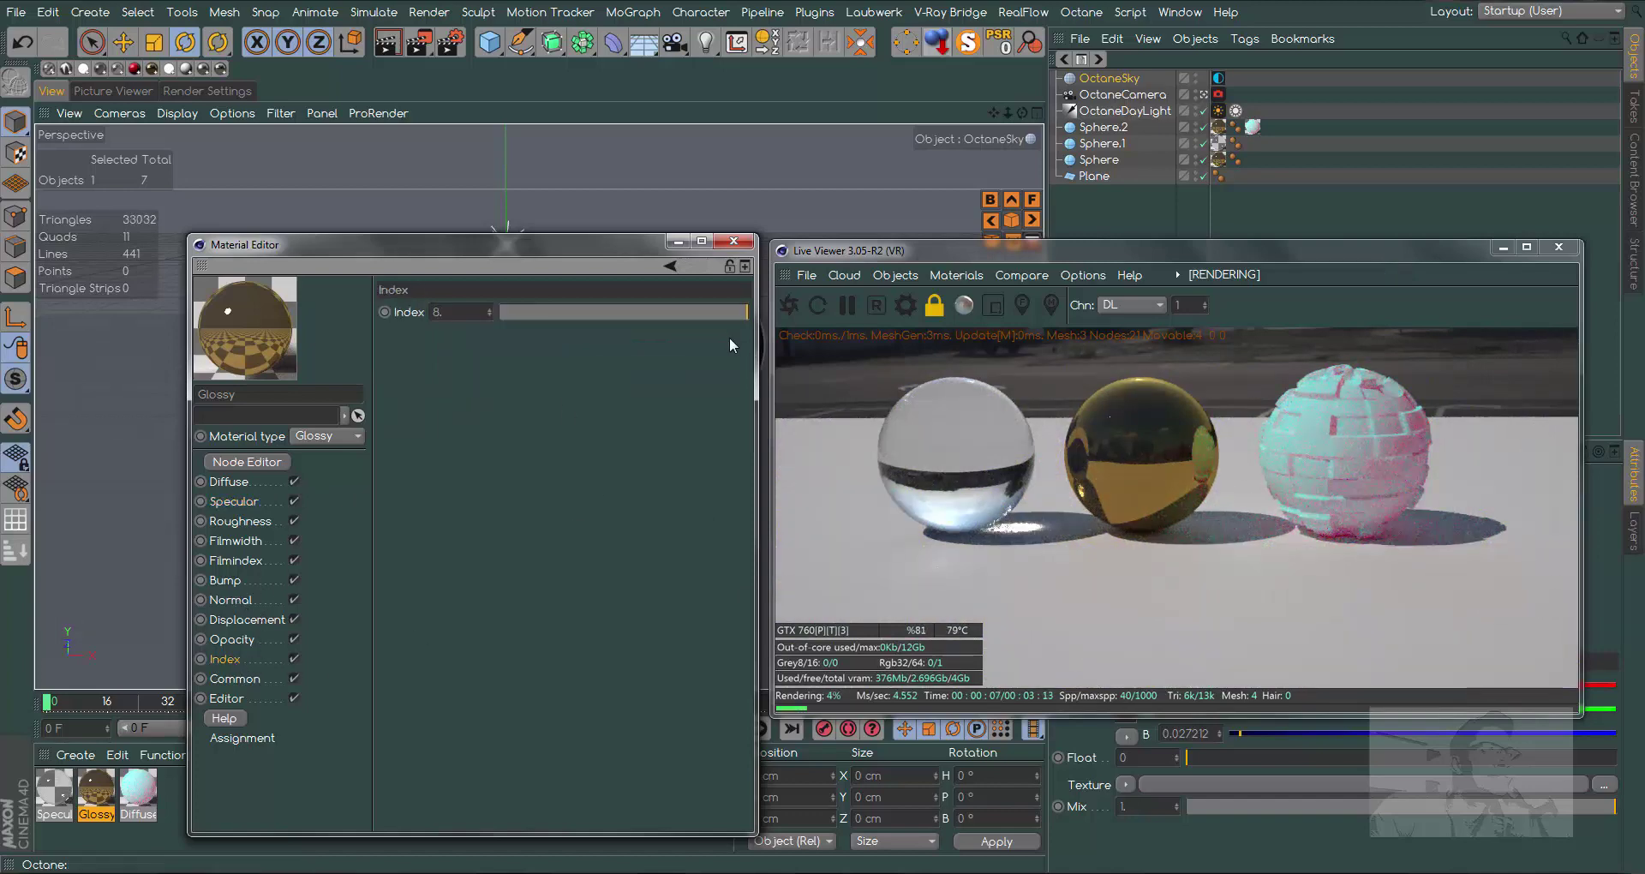
{"action": "left_click_drag", "start_coordinate": [641, 312], "coordinate": [444, 314]}
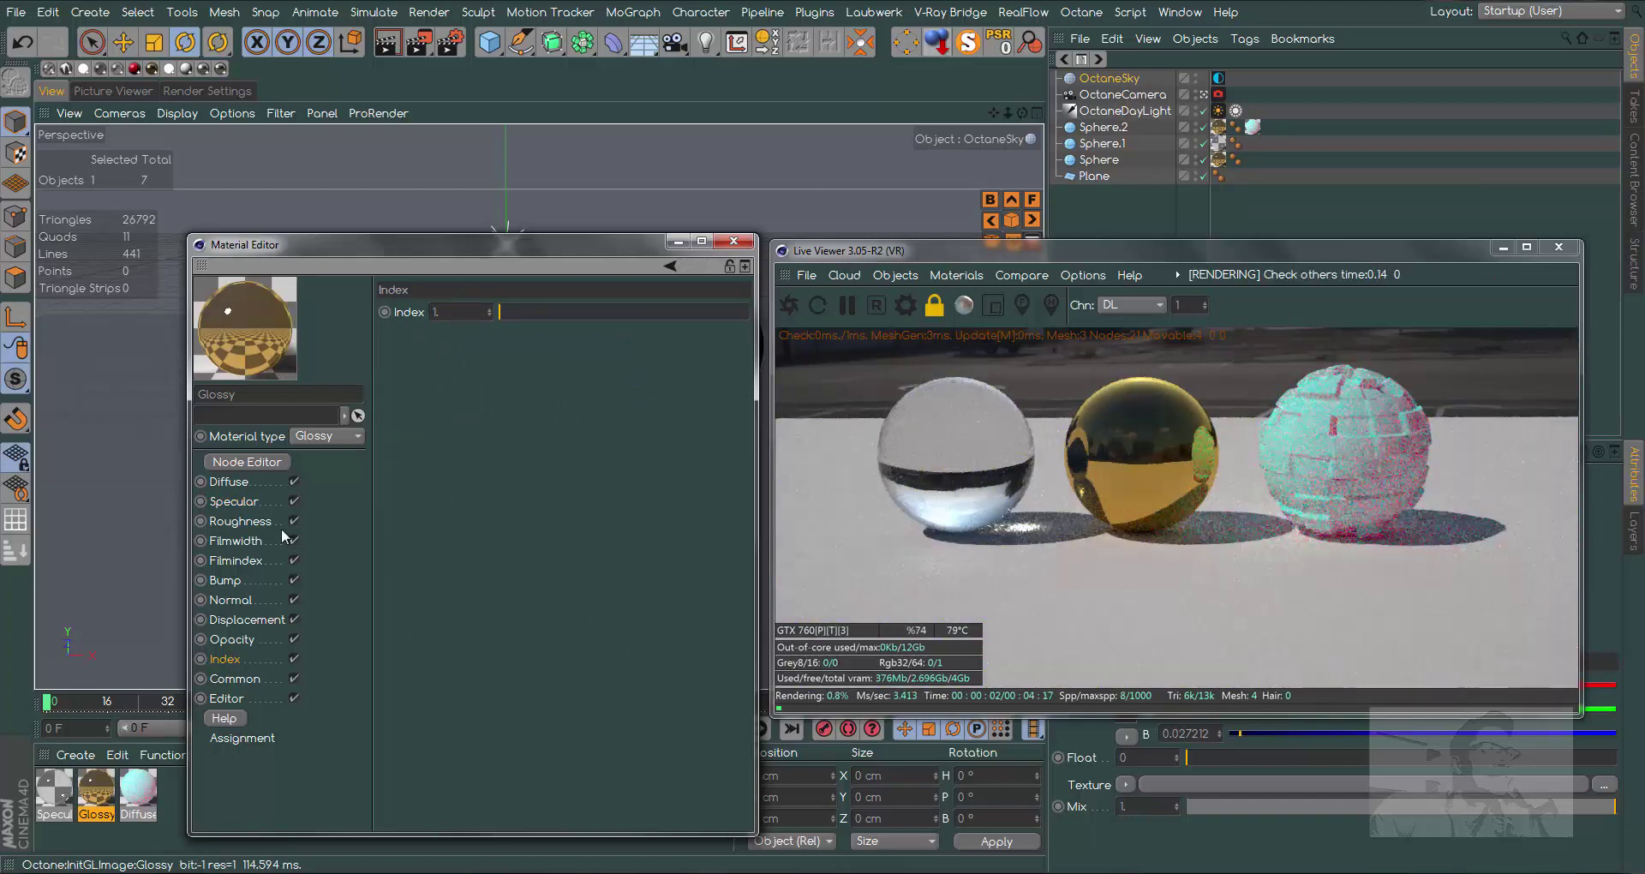
{"action": "left_click", "coordinate": [230, 482]}
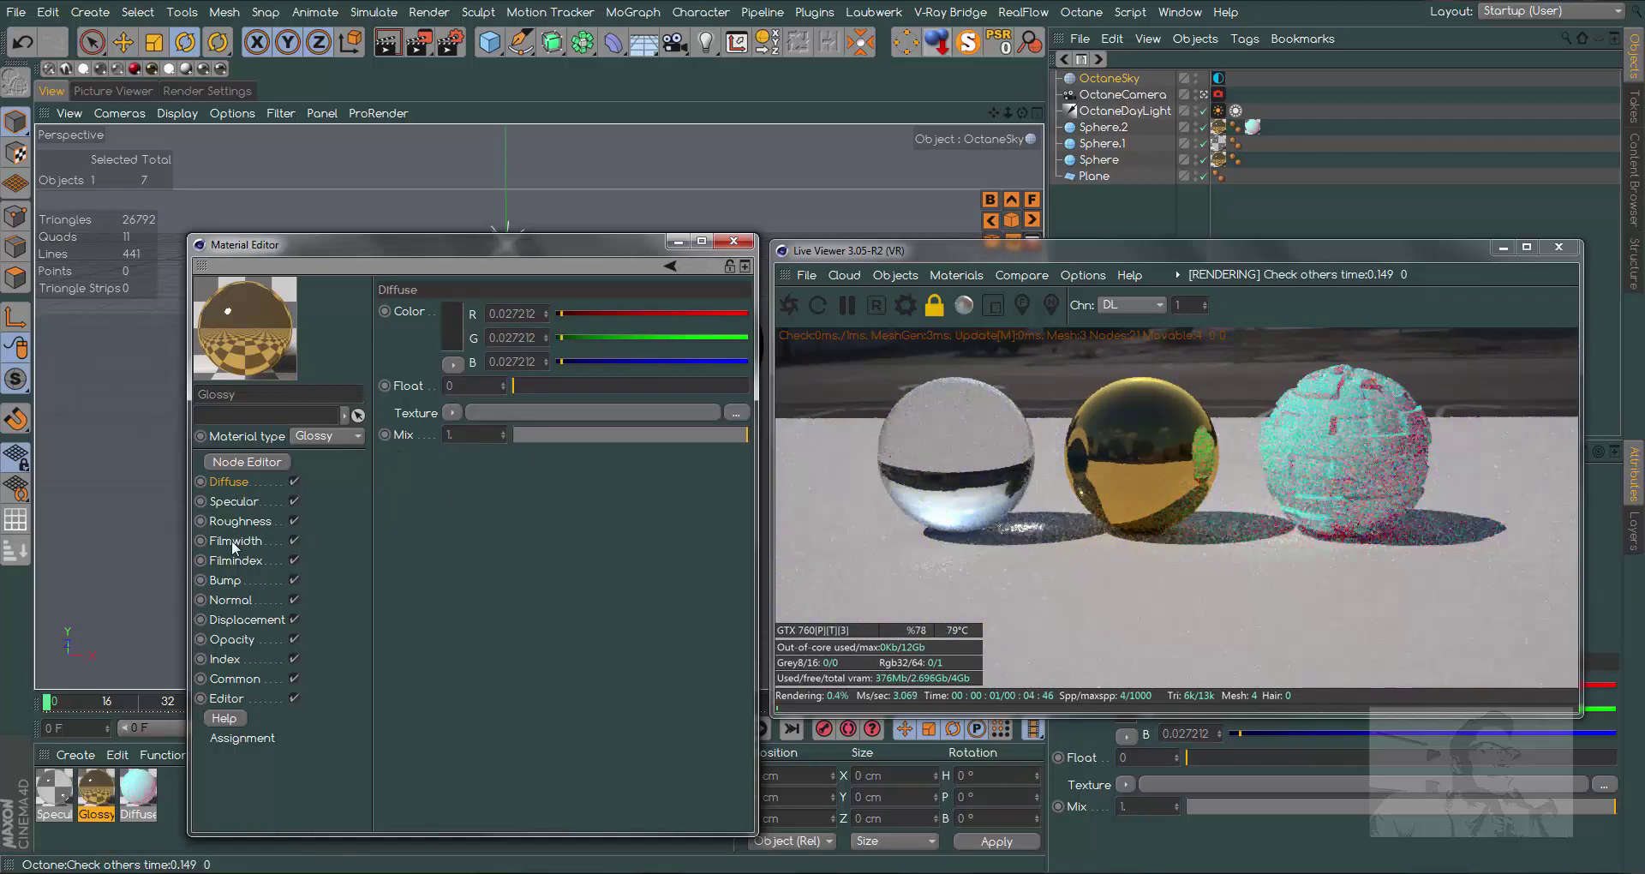
{"action": "left_click", "coordinate": [233, 502]}
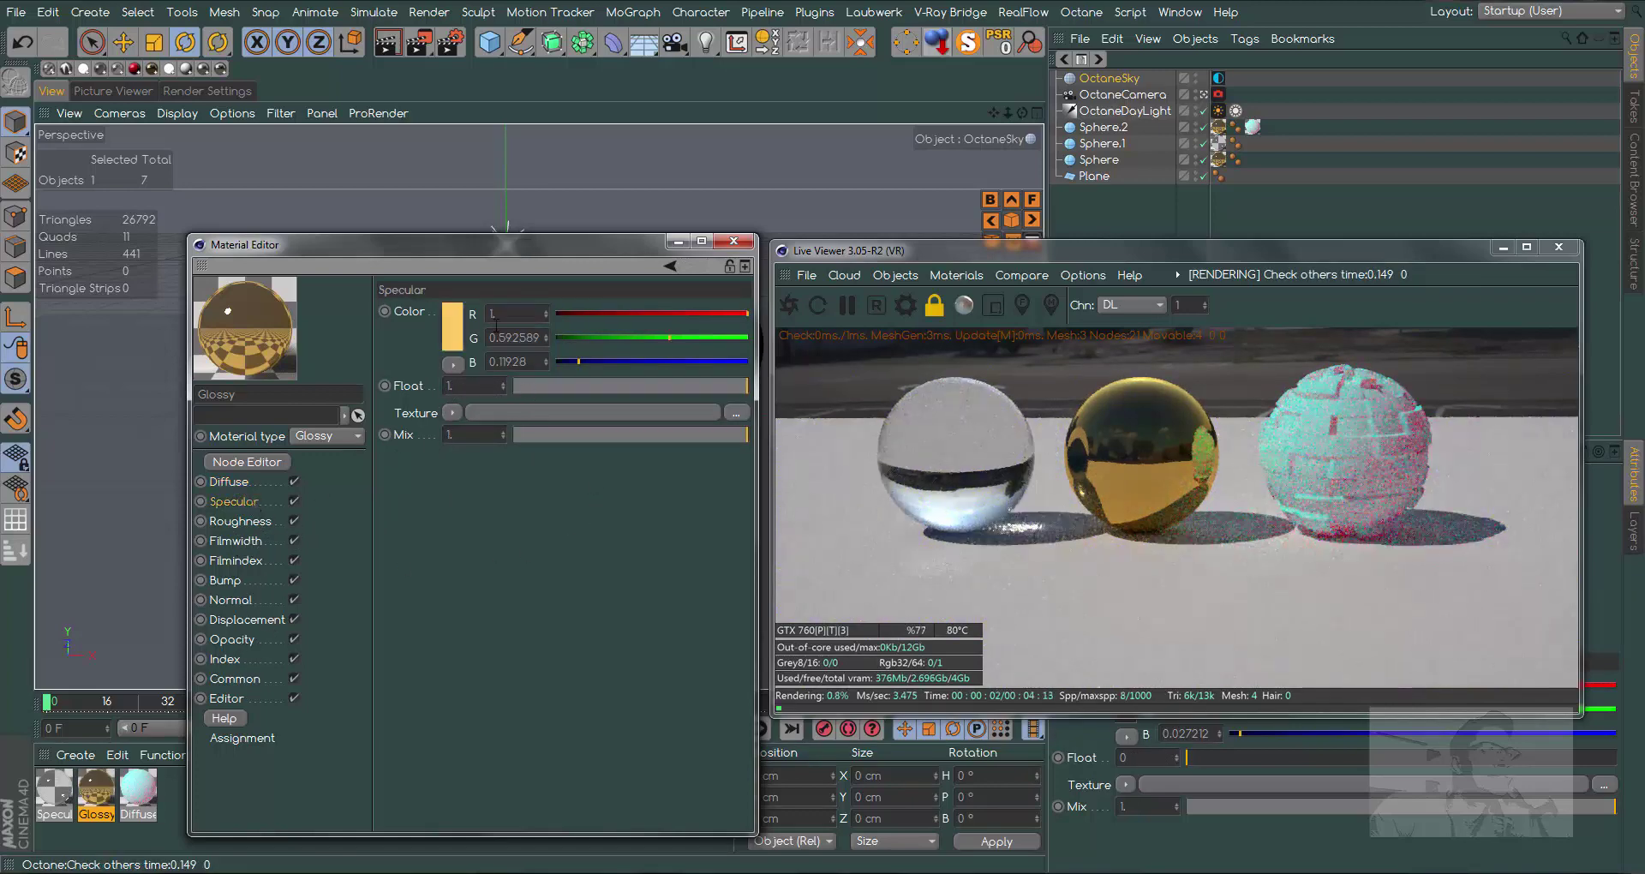
- Adjust specular hue and saturation to a golden yellow (G 0.67, B 0.07)
{"action": "left_click", "coordinate": [451, 325]}
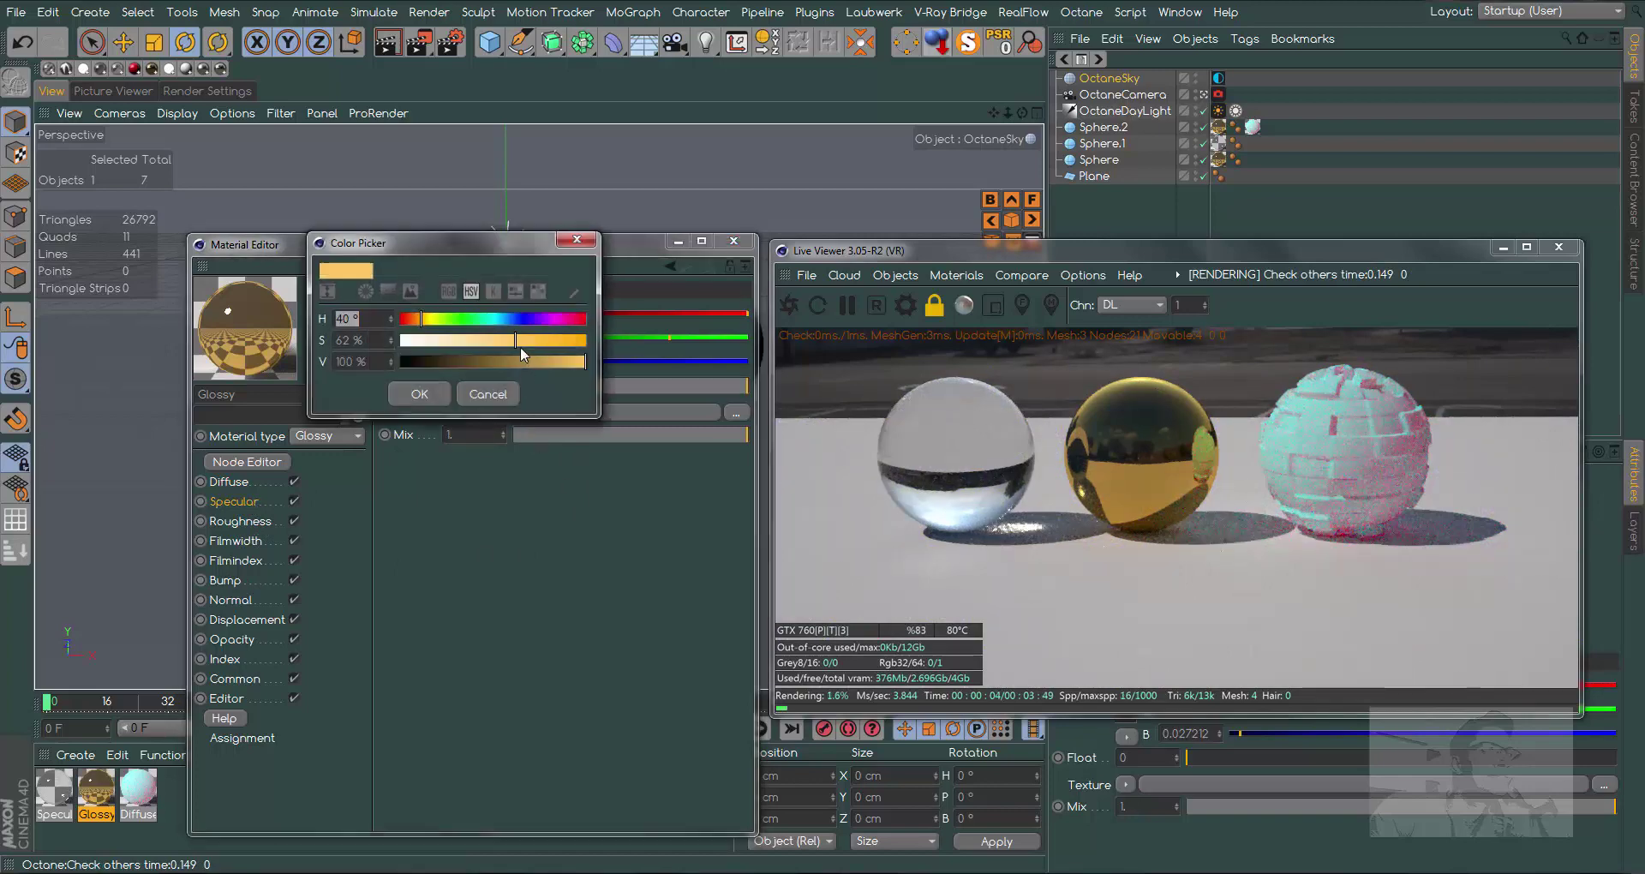
{"action": "left_click_drag", "start_coordinate": [521, 353], "coordinate": [586, 341]}
{"action": "left_click", "coordinate": [418, 394]}
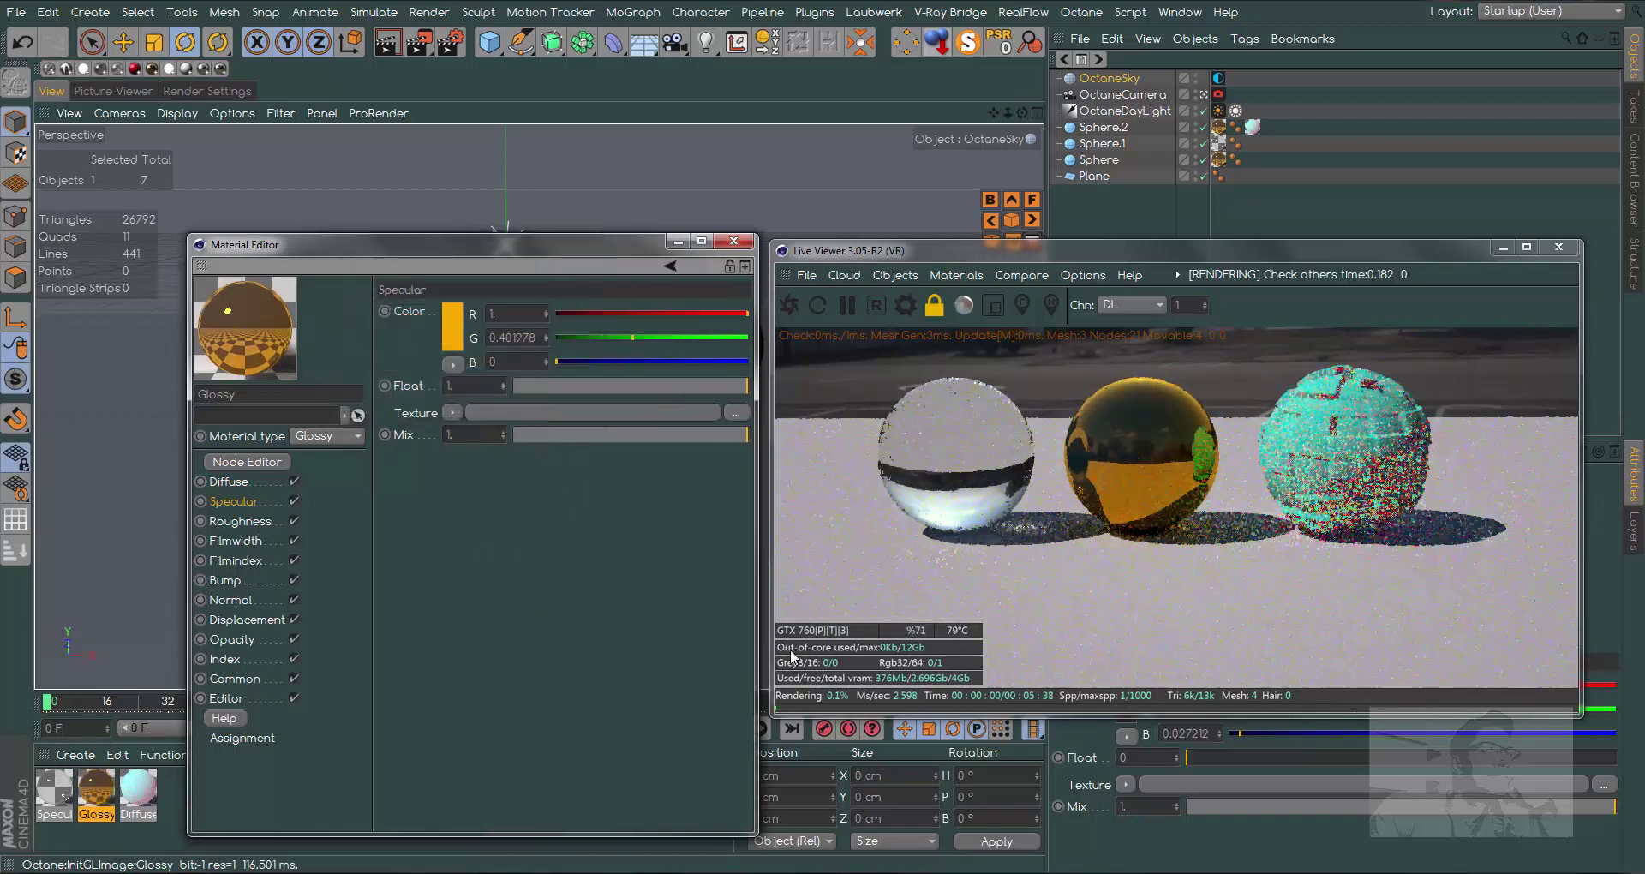
{"action": "left_click", "coordinate": [455, 331]}
{"action": "left_click_drag", "start_coordinate": [429, 334], "coordinate": [423, 333]}
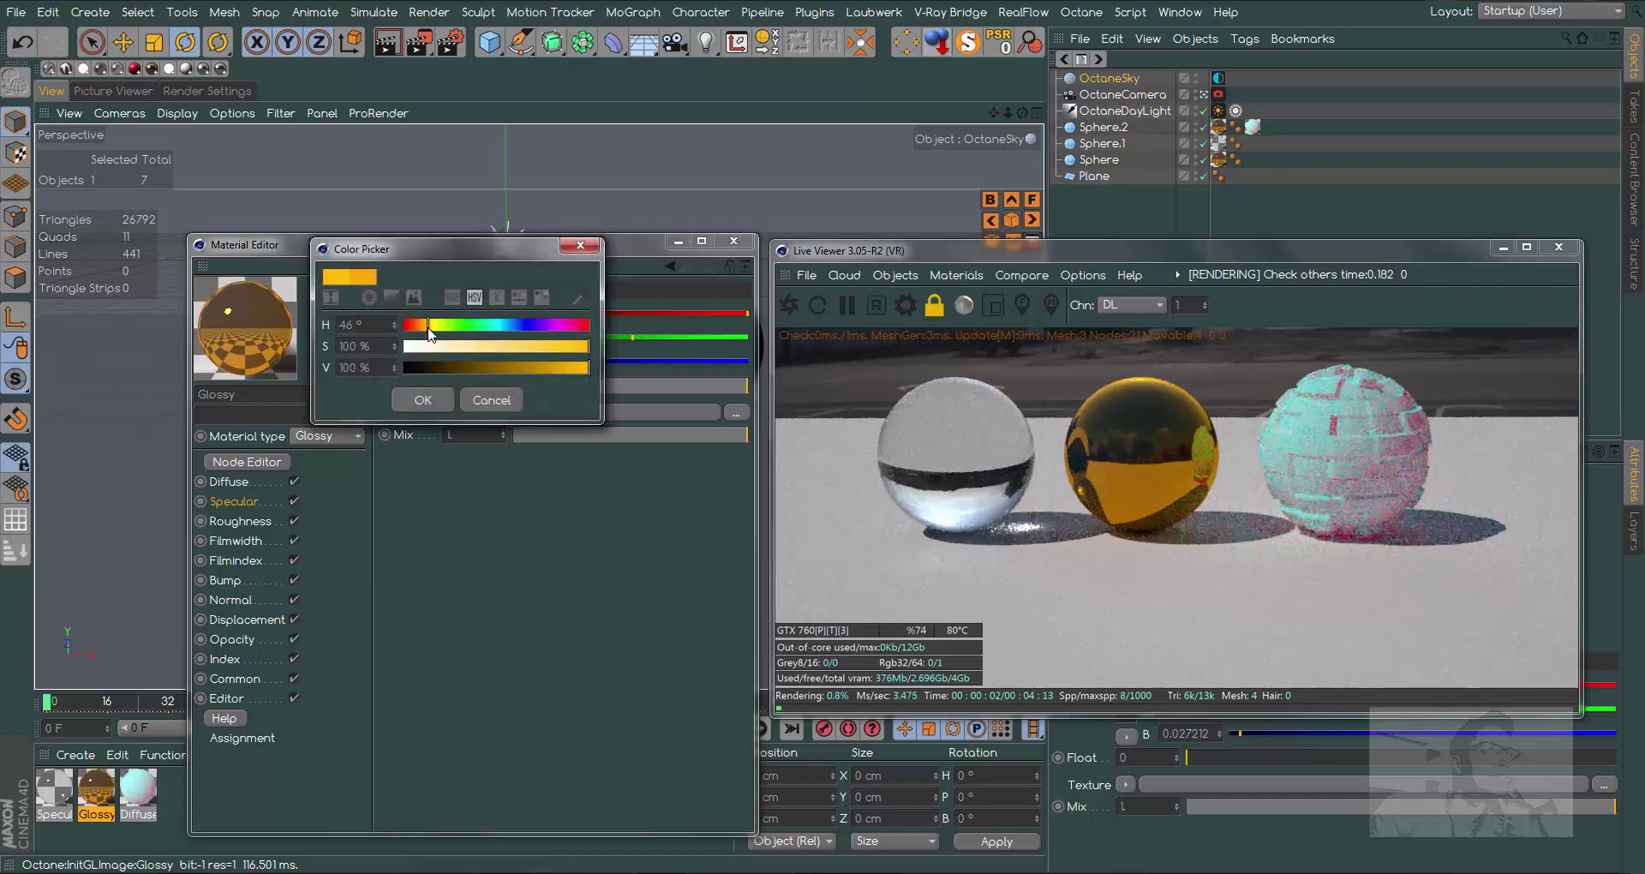
{"action": "left_click", "coordinate": [446, 396]}
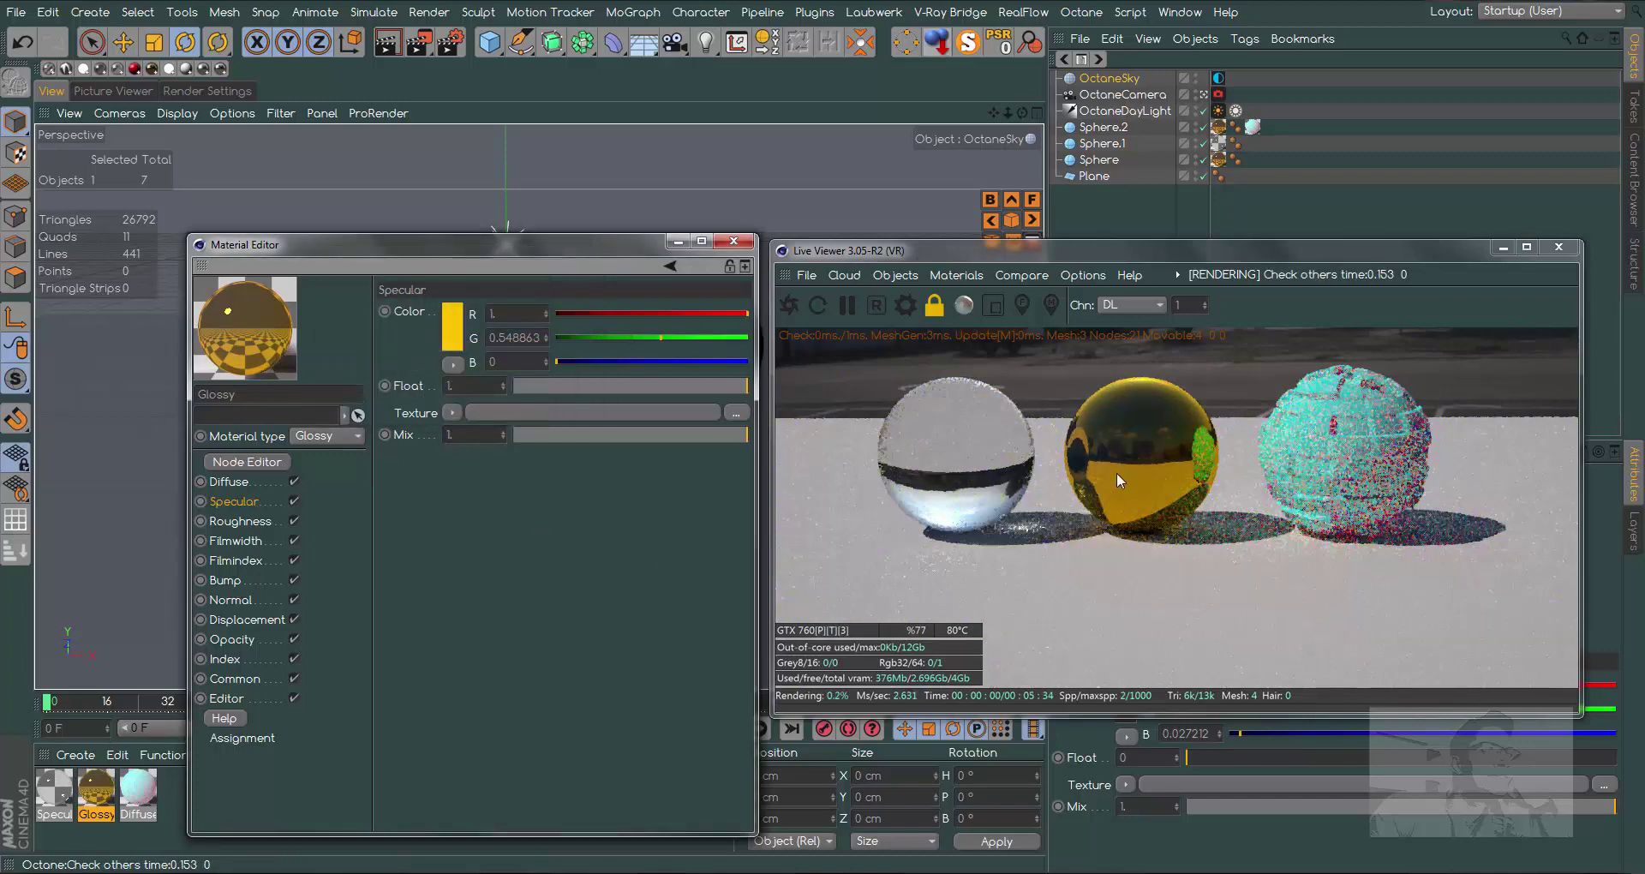
{"action": "left_click", "coordinate": [452, 330]}
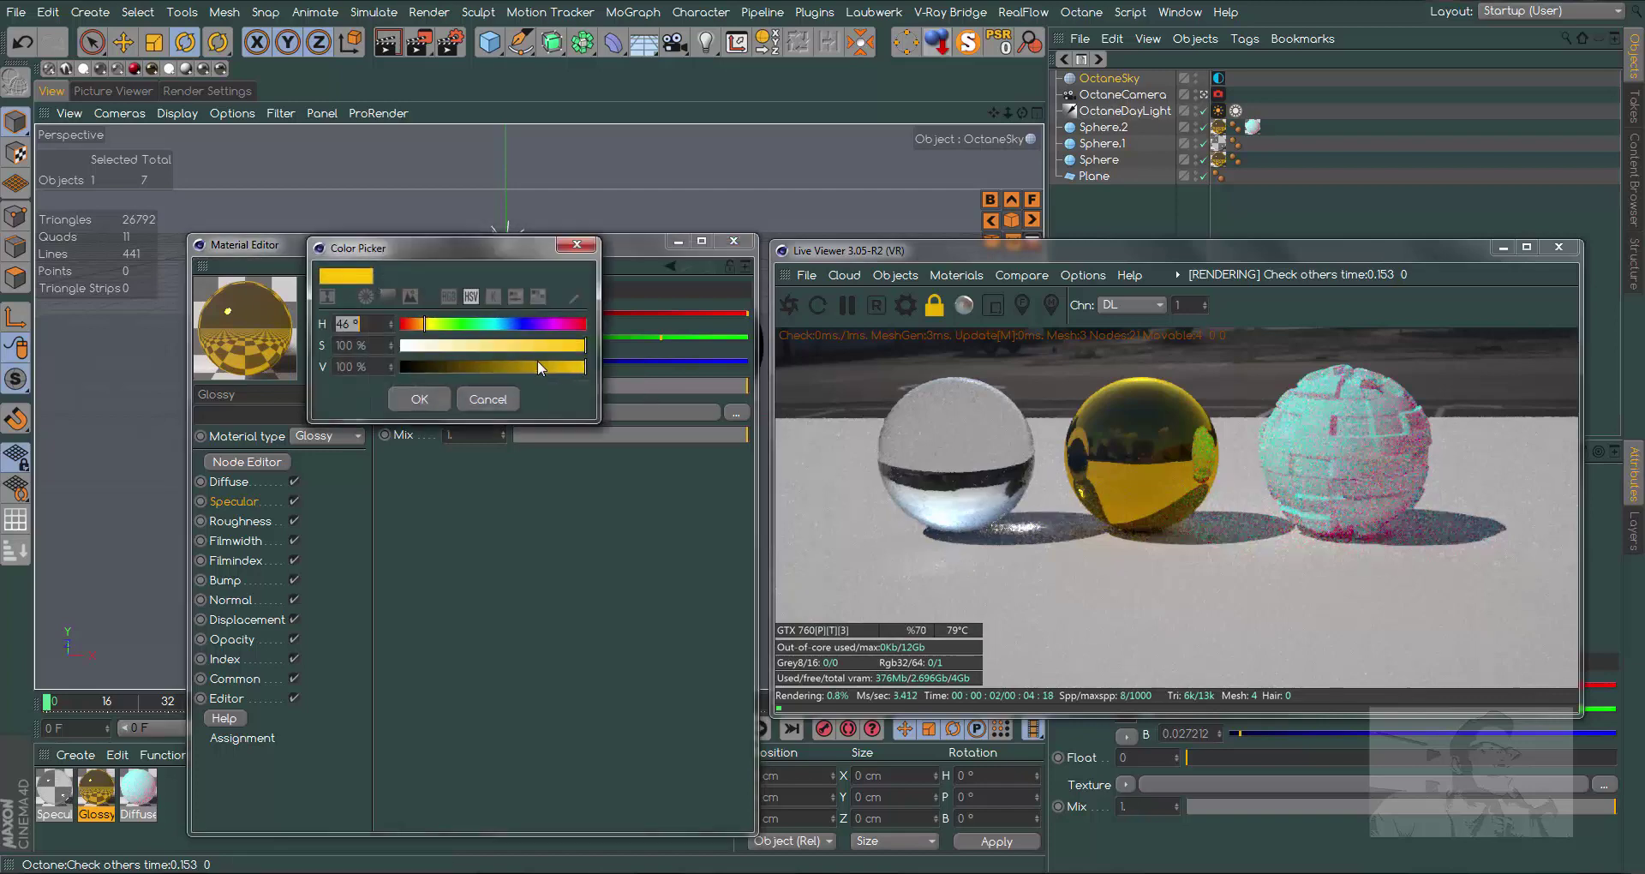
{"action": "left_click_drag", "start_coordinate": [517, 351], "coordinate": [529, 347]}
{"action": "left_click", "coordinate": [420, 400]}
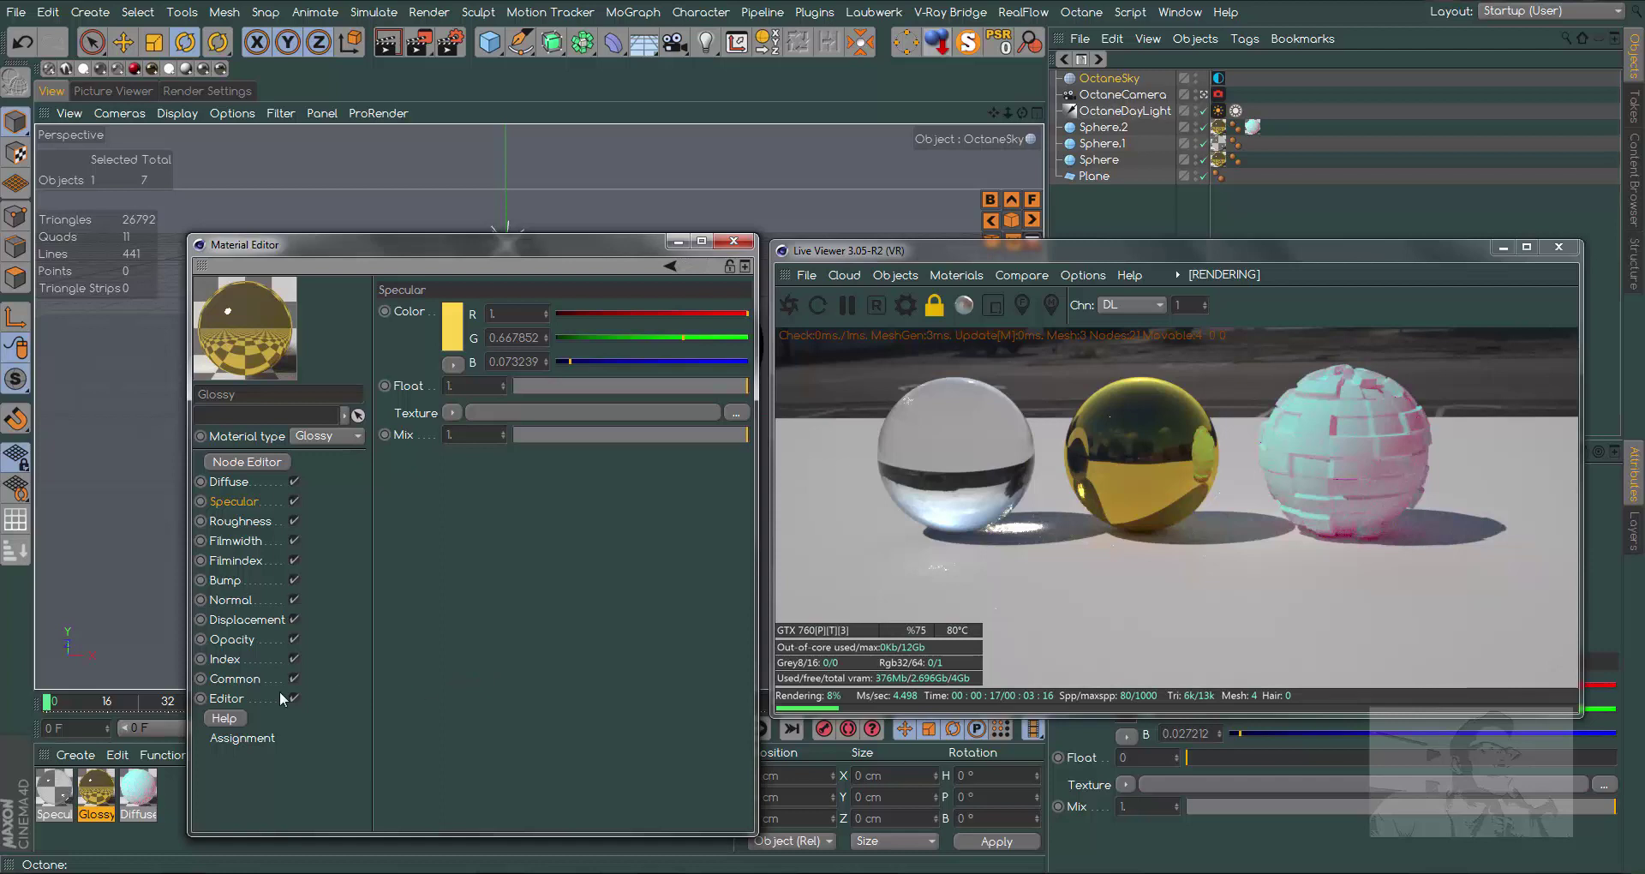
{"action": "left_click", "coordinate": [239, 656]}
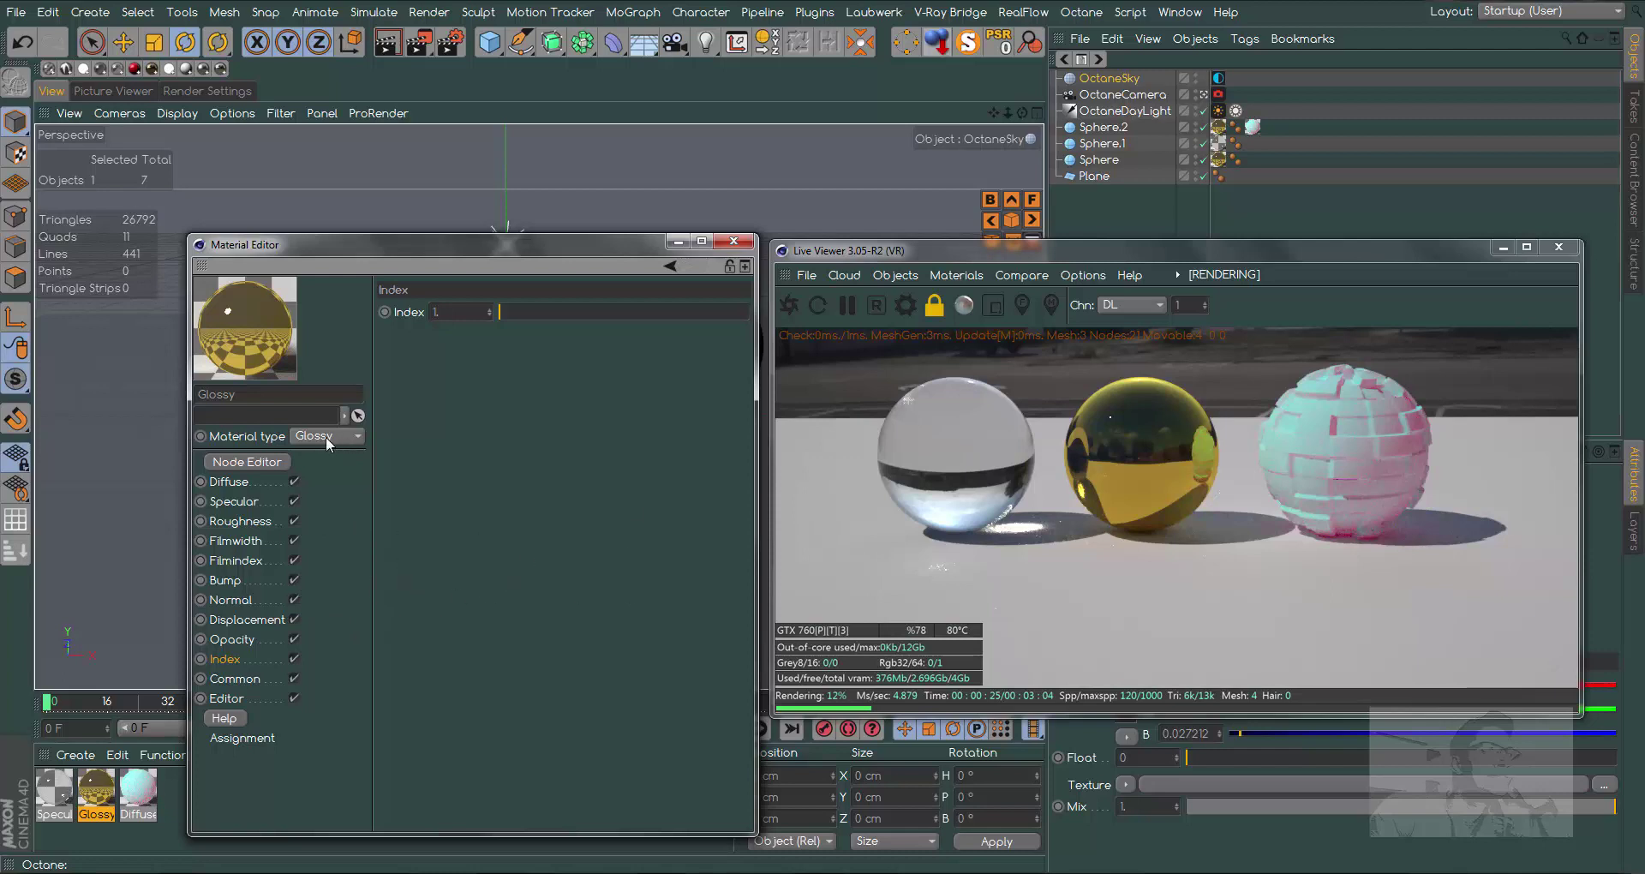
- Raise Glossy roughness to about 0.47 for a soft, brushed gold
{"action": "left_click", "coordinate": [250, 524]}
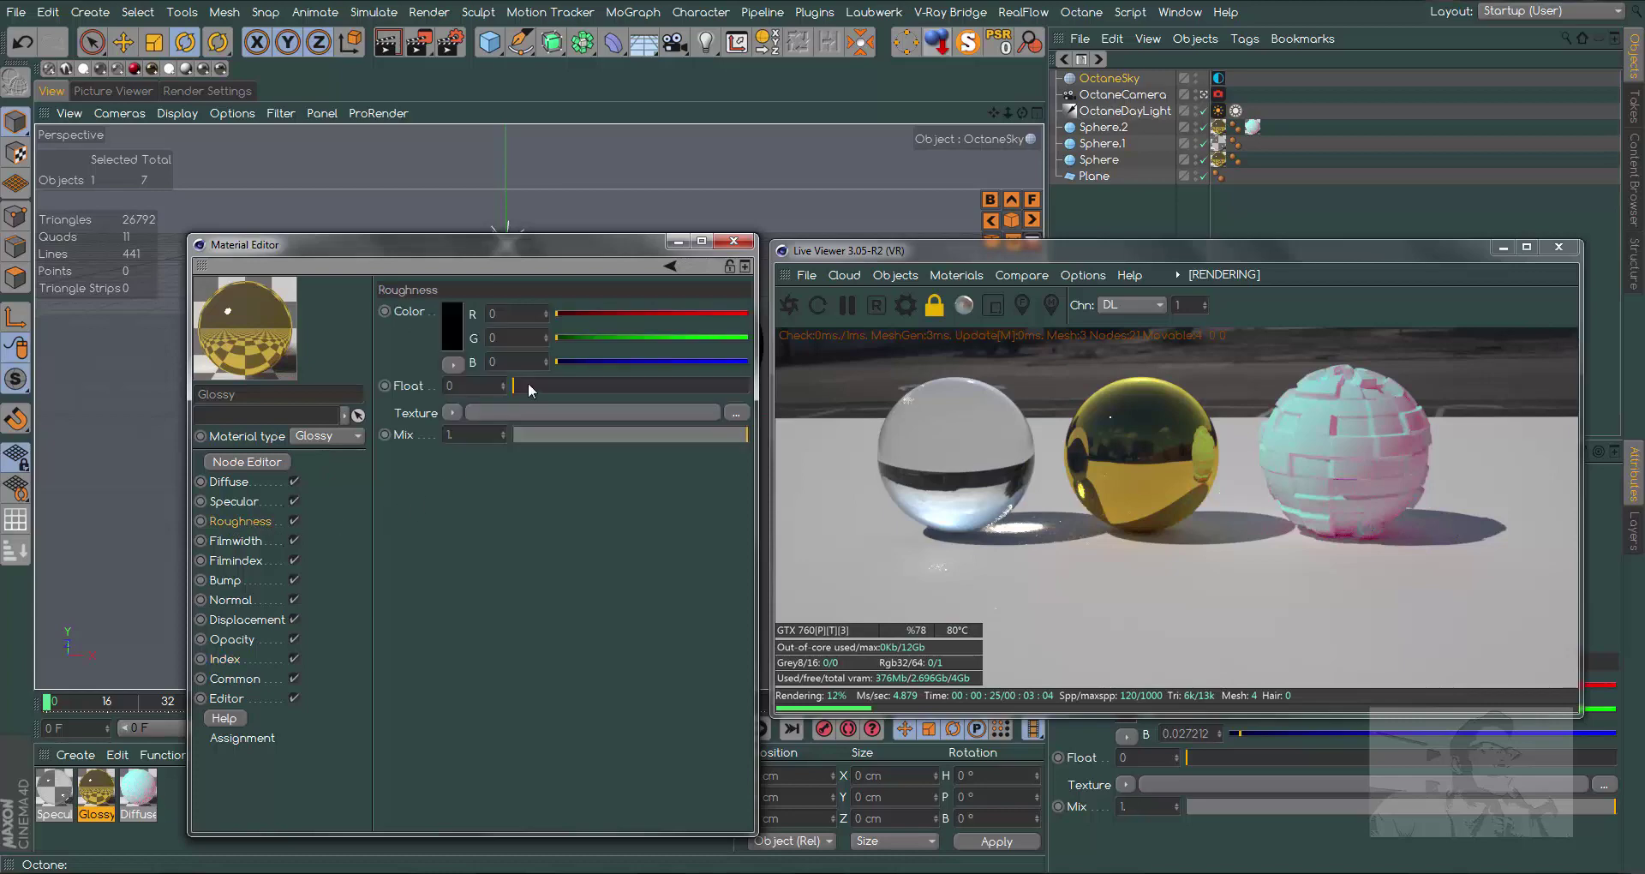
{"action": "left_click_drag", "start_coordinate": [528, 382], "coordinate": [622, 383]}
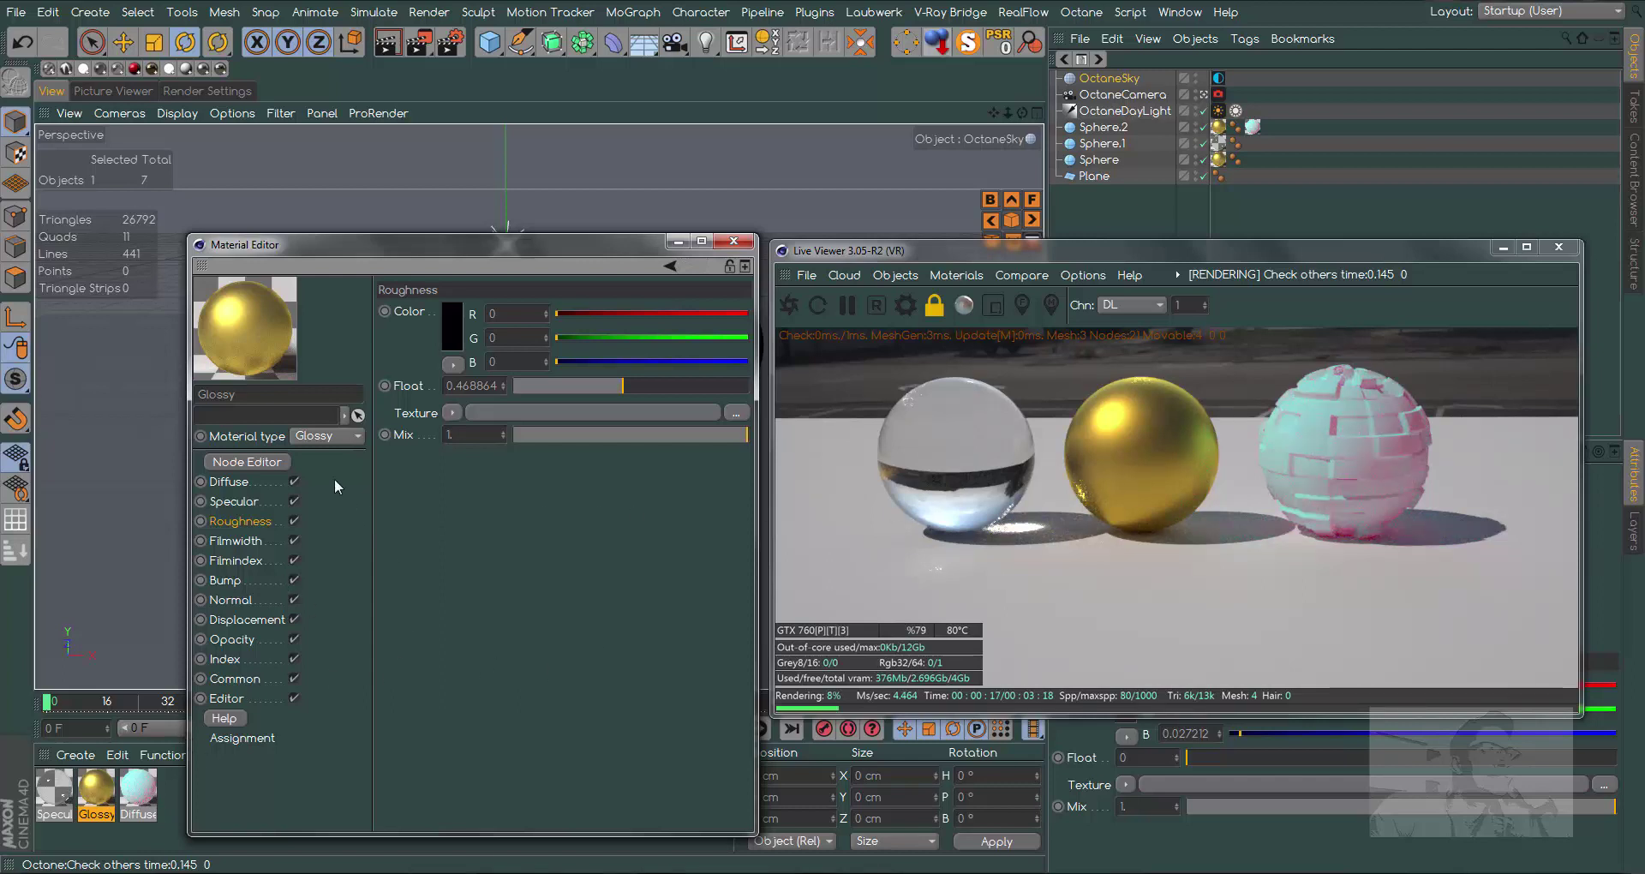
{"action": "left_click", "coordinate": [314, 437]}
{"action": "left_click", "coordinate": [747, 252]}
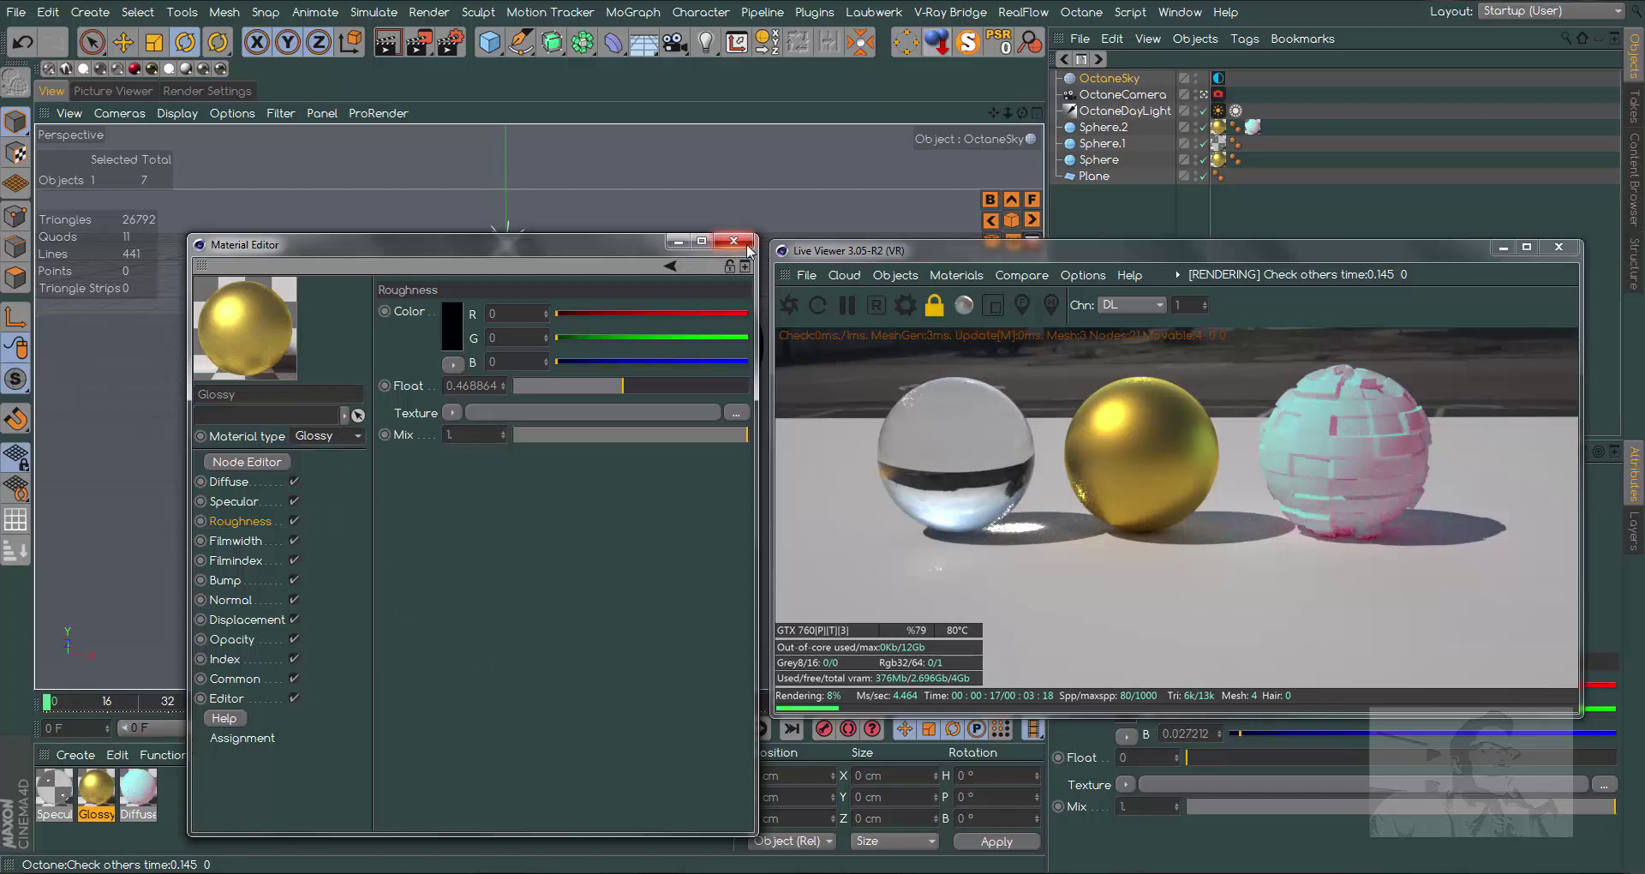
- Close the Material Editor and open the Specular glass material for editing
{"action": "left_click", "coordinate": [735, 242]}
{"action": "left_click", "coordinate": [54, 795]}
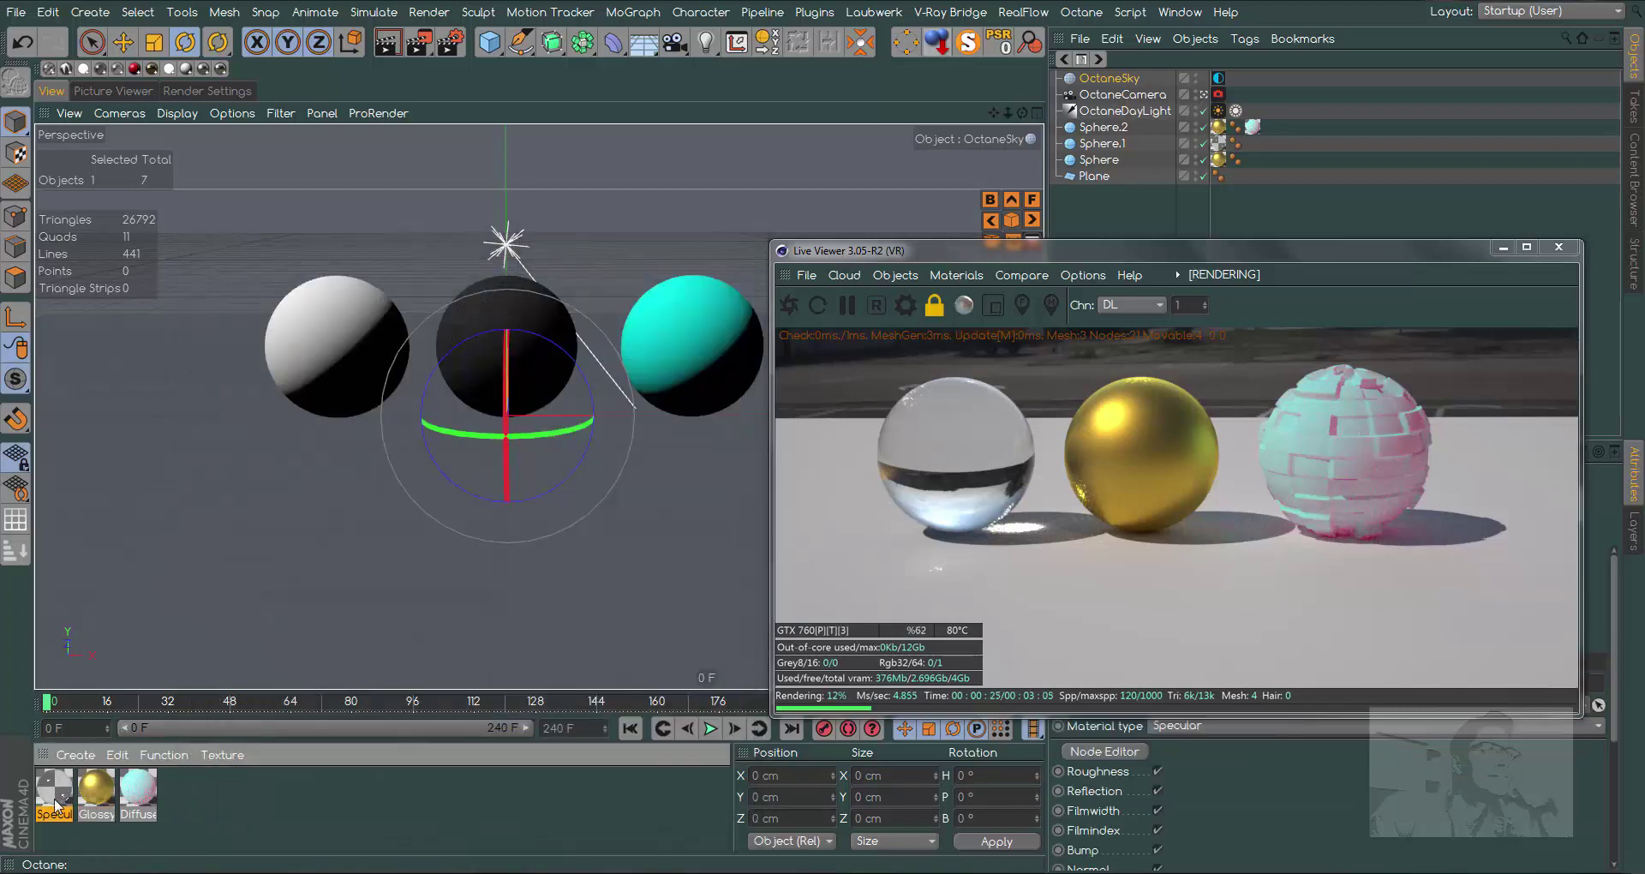
{"action": "double_click", "coordinate": [54, 795]}
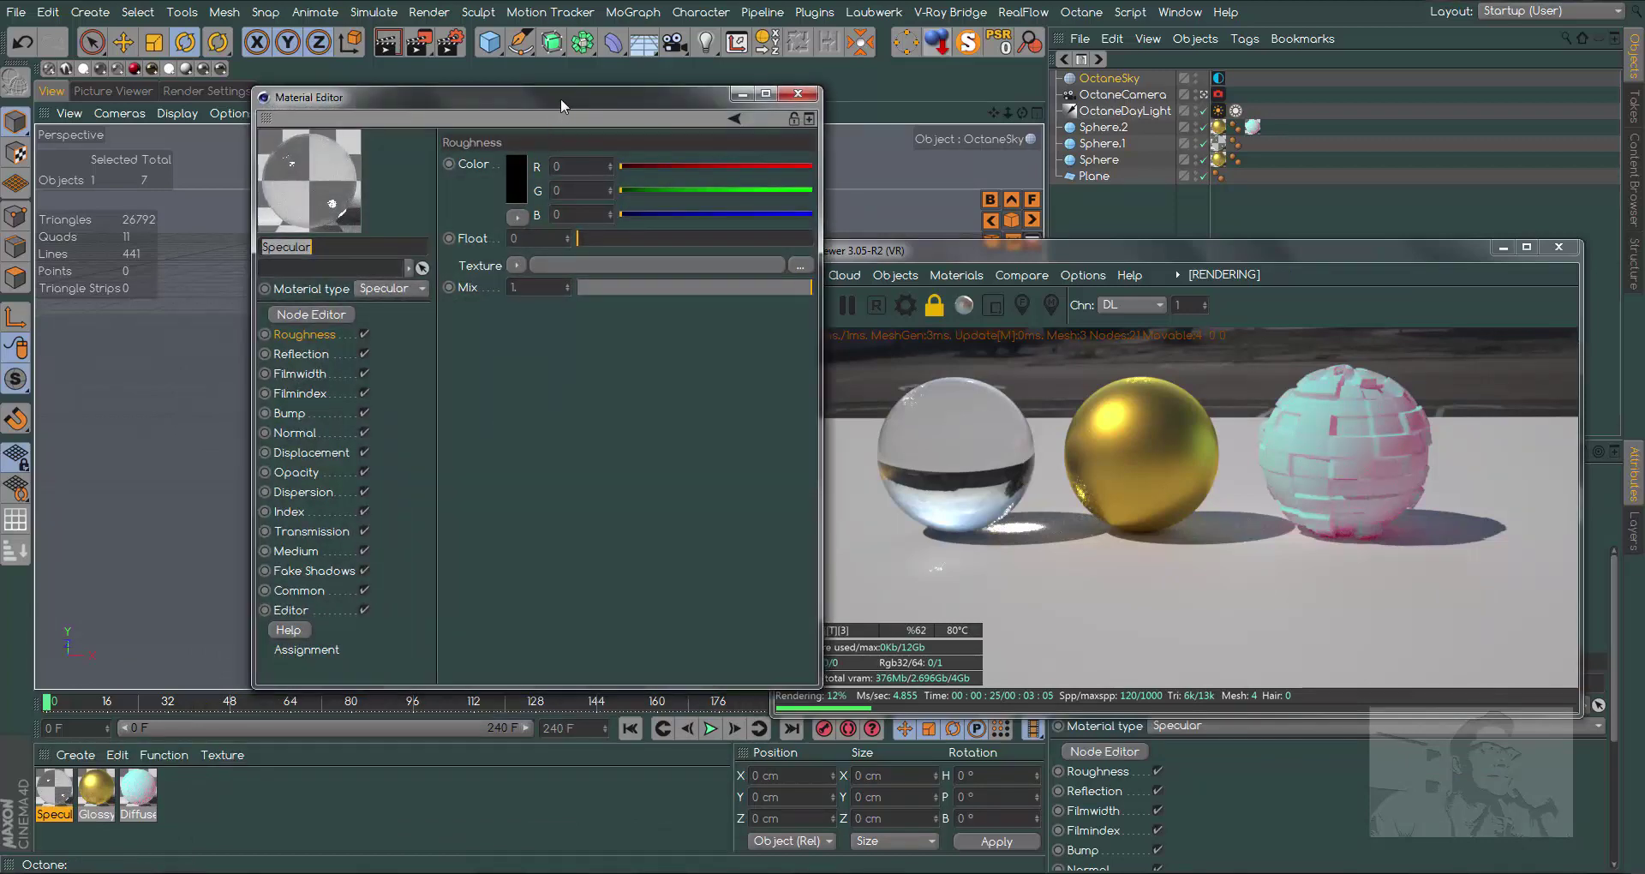
- Drop the Specular material's Reflection float to 0 and back to 1, then view Filmindex (1.45)
{"action": "left_click_drag", "start_coordinate": [560, 99], "coordinate": [479, 136]}
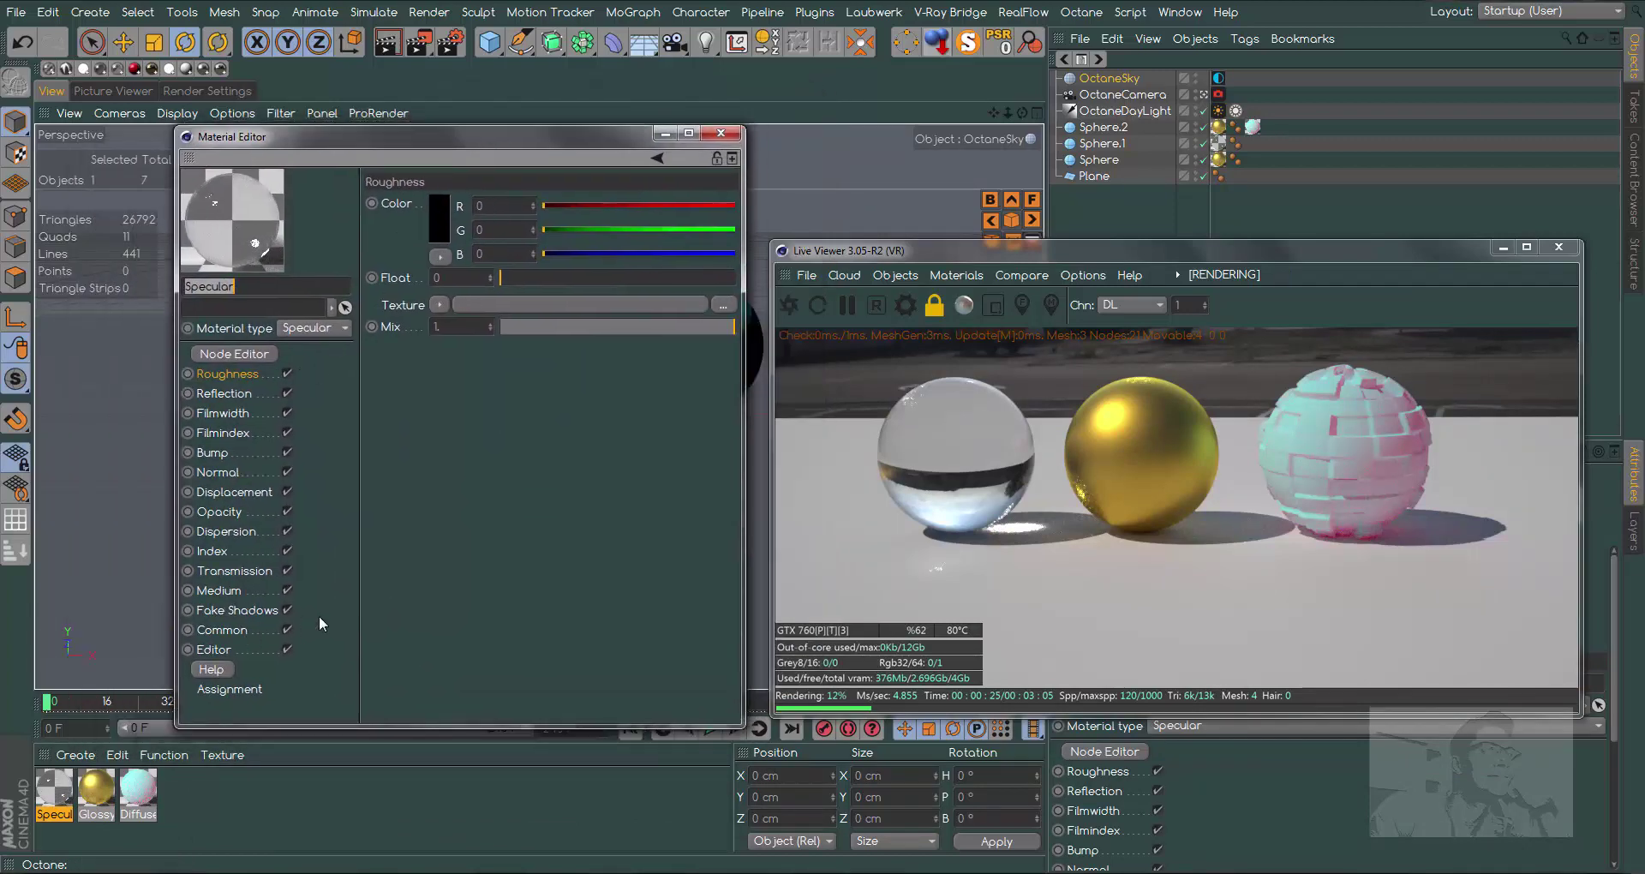
{"action": "left_click", "coordinate": [233, 396]}
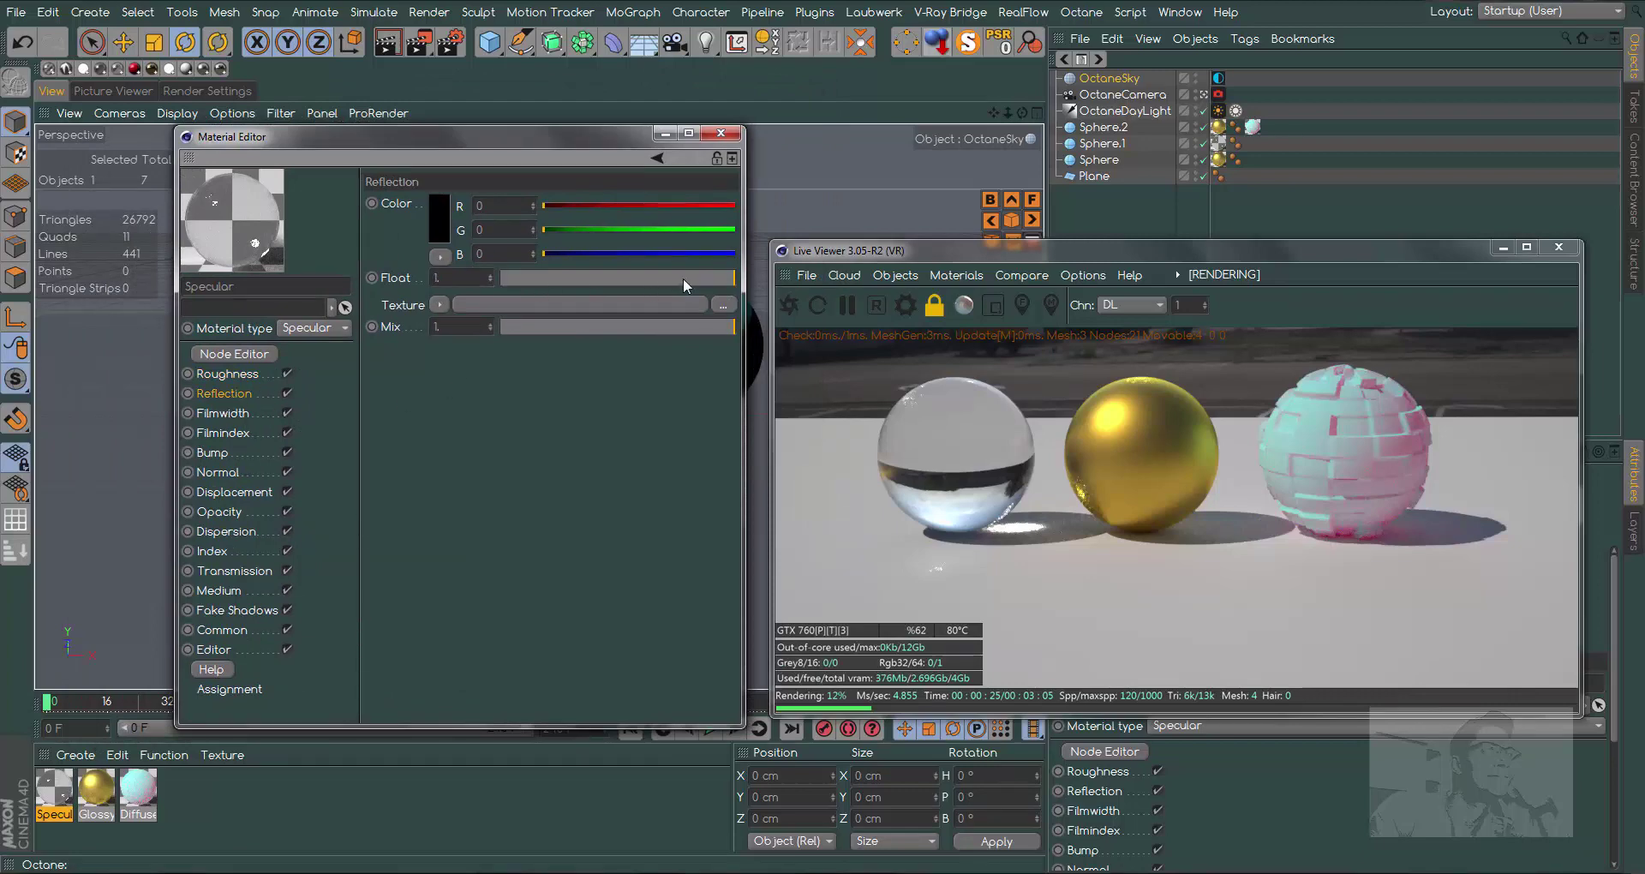
{"action": "left_click_drag", "start_coordinate": [682, 278], "coordinate": [598, 278]}
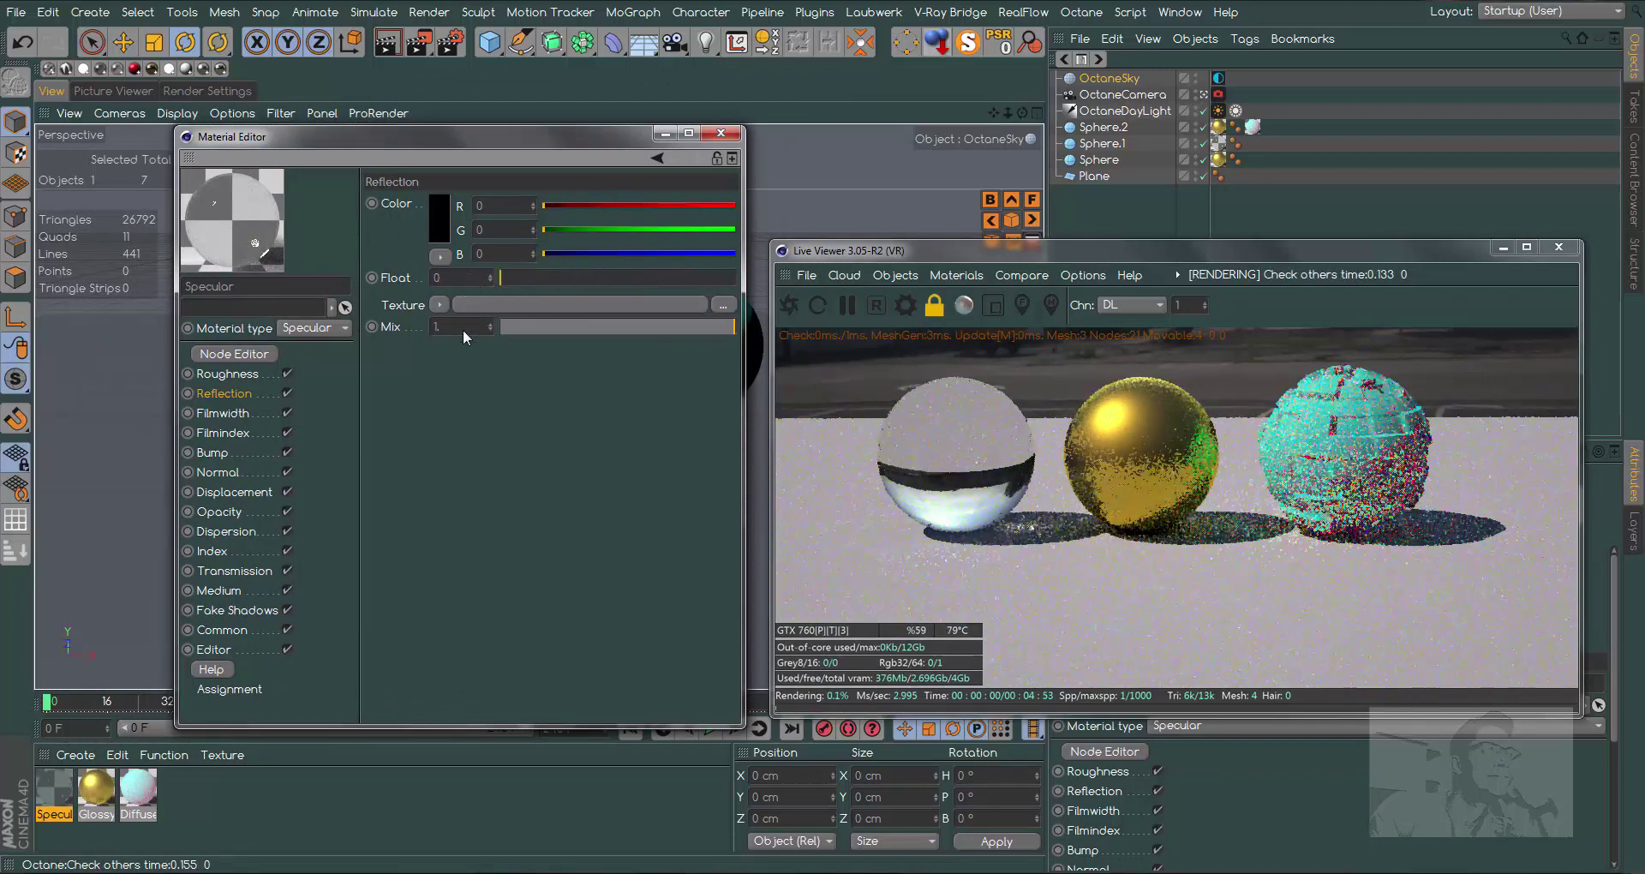
{"action": "left_click_drag", "start_coordinate": [537, 276], "coordinate": [739, 278]}
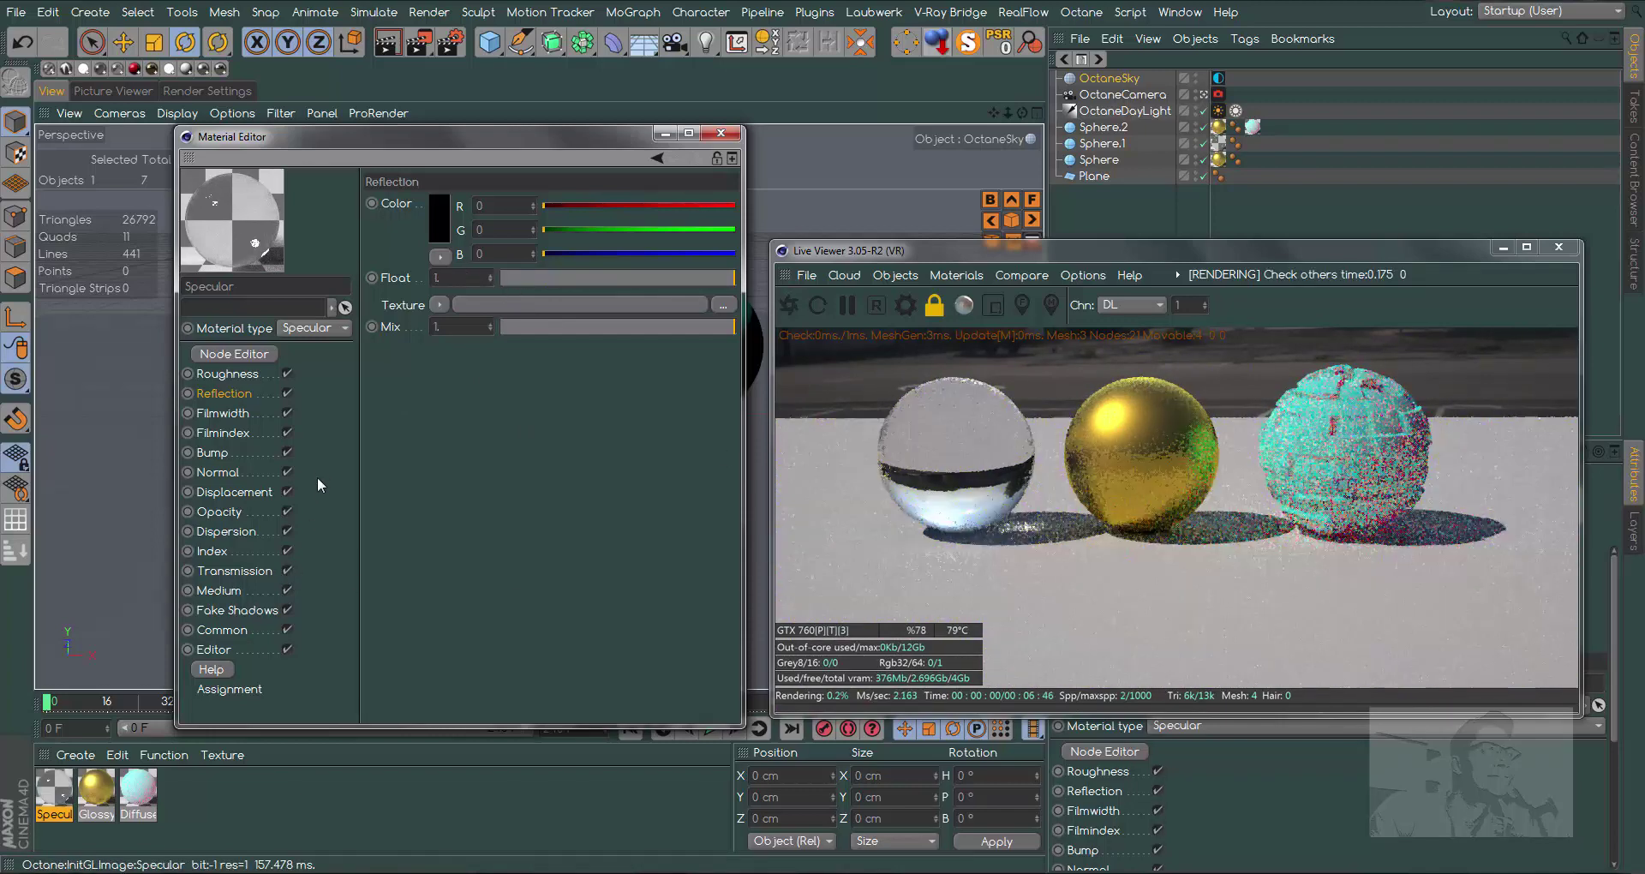
{"action": "left_click", "coordinate": [250, 435]}
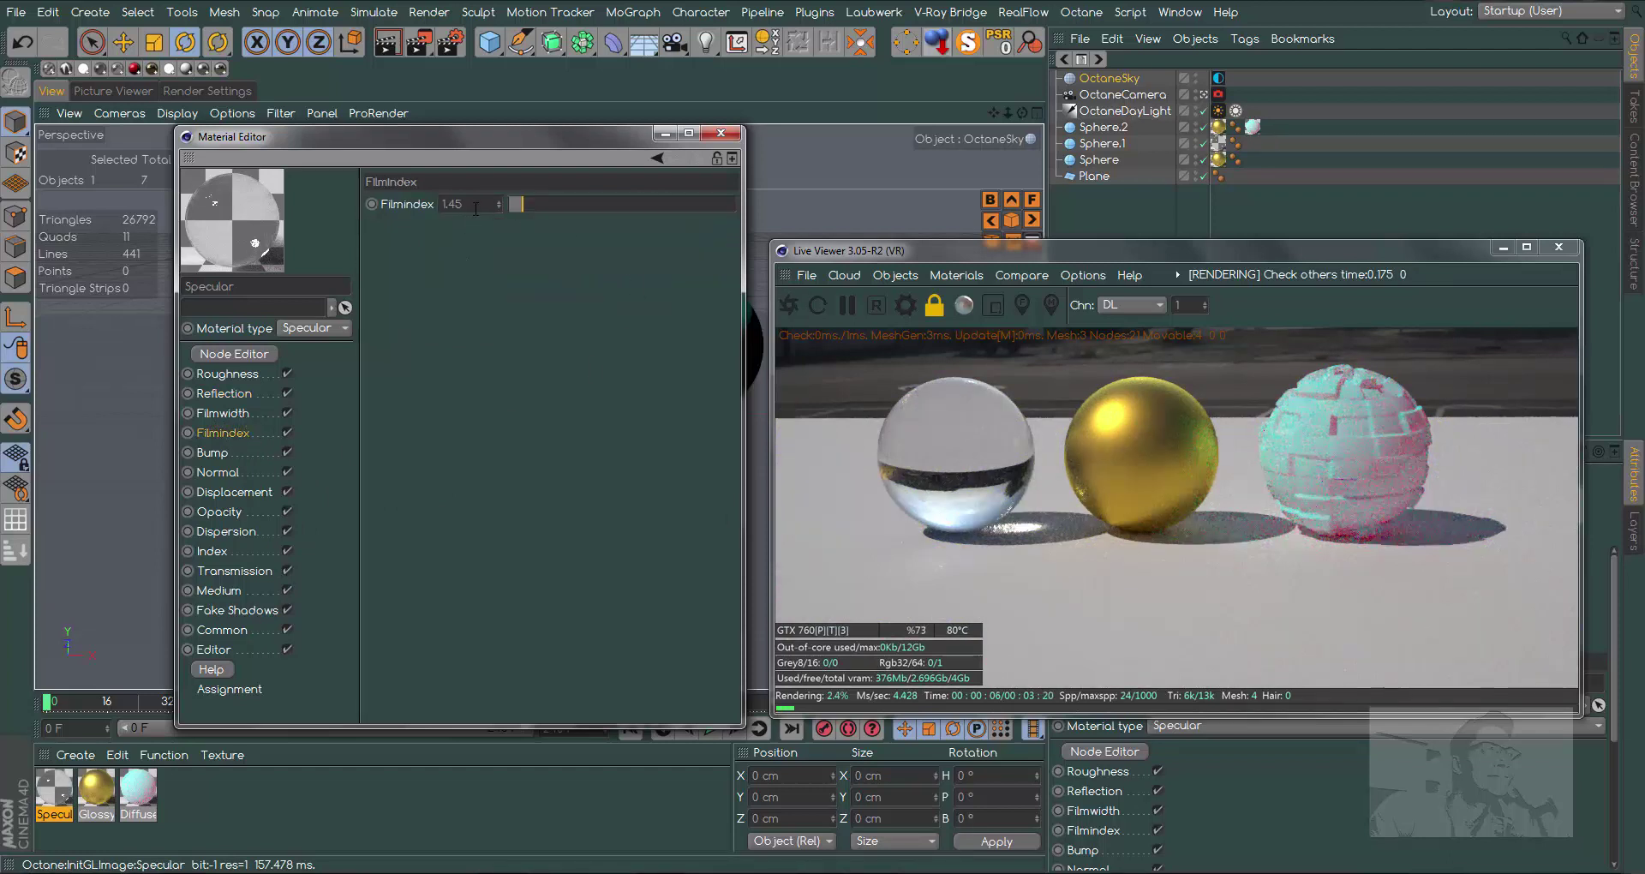
- Increase the glass Film Width and raise its film index for a thin-film sheen
{"action": "left_click", "coordinate": [238, 413]}
{"action": "left_click_drag", "start_coordinate": [517, 278], "coordinate": [666, 277]}
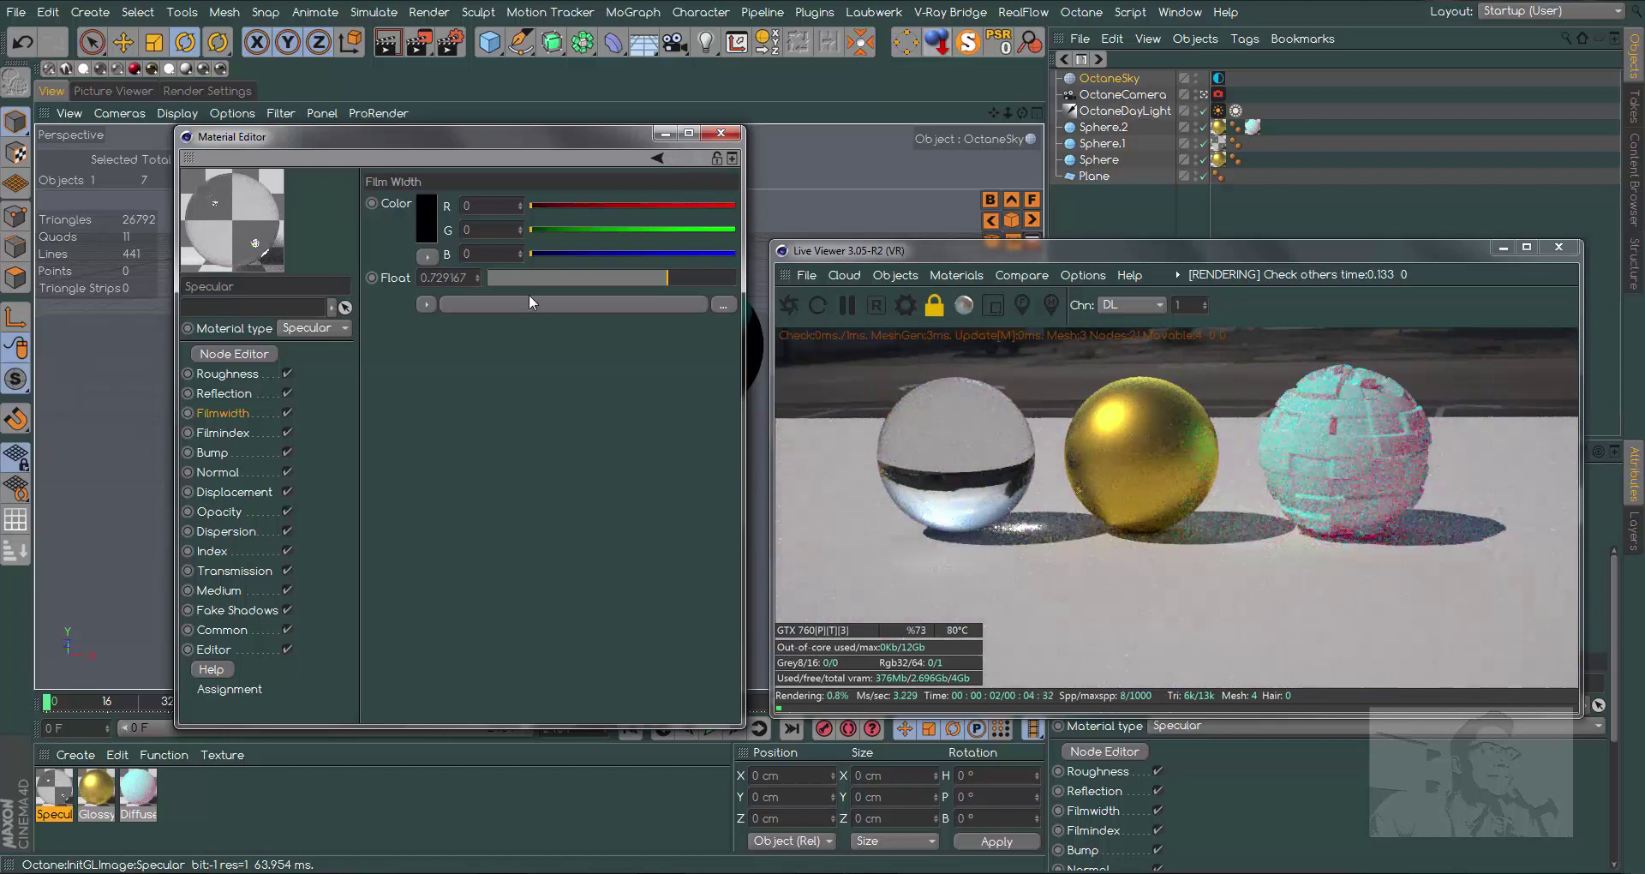
{"action": "left_click_drag", "start_coordinate": [665, 277], "coordinate": [725, 278]}
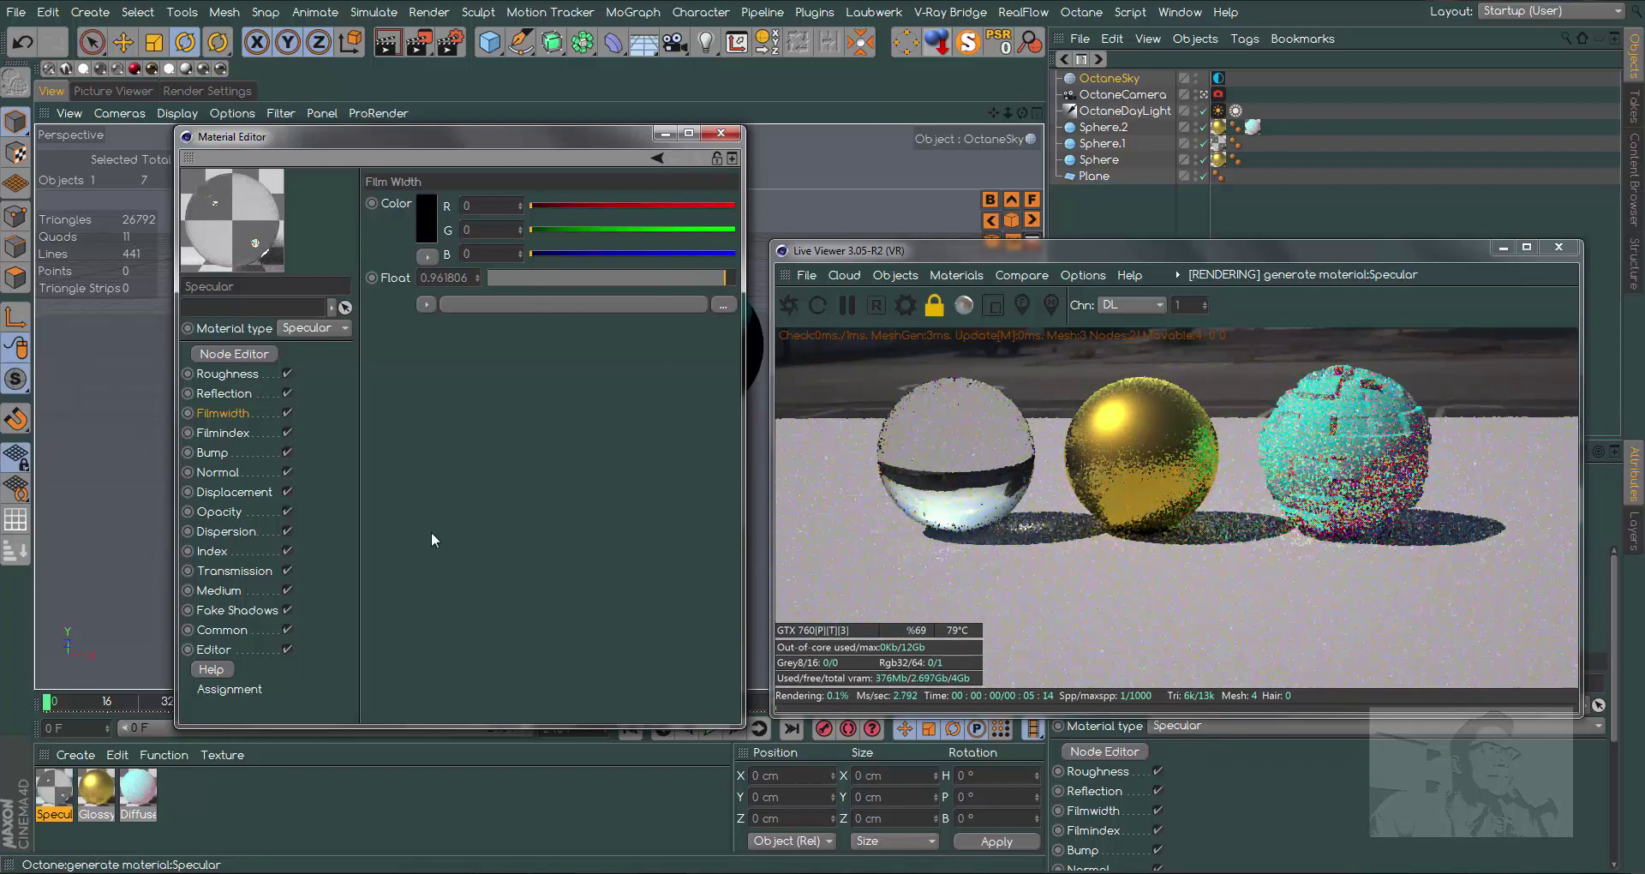
{"action": "left_click", "coordinate": [231, 434]}
{"action": "left_click_drag", "start_coordinate": [536, 208], "coordinate": [742, 214]}
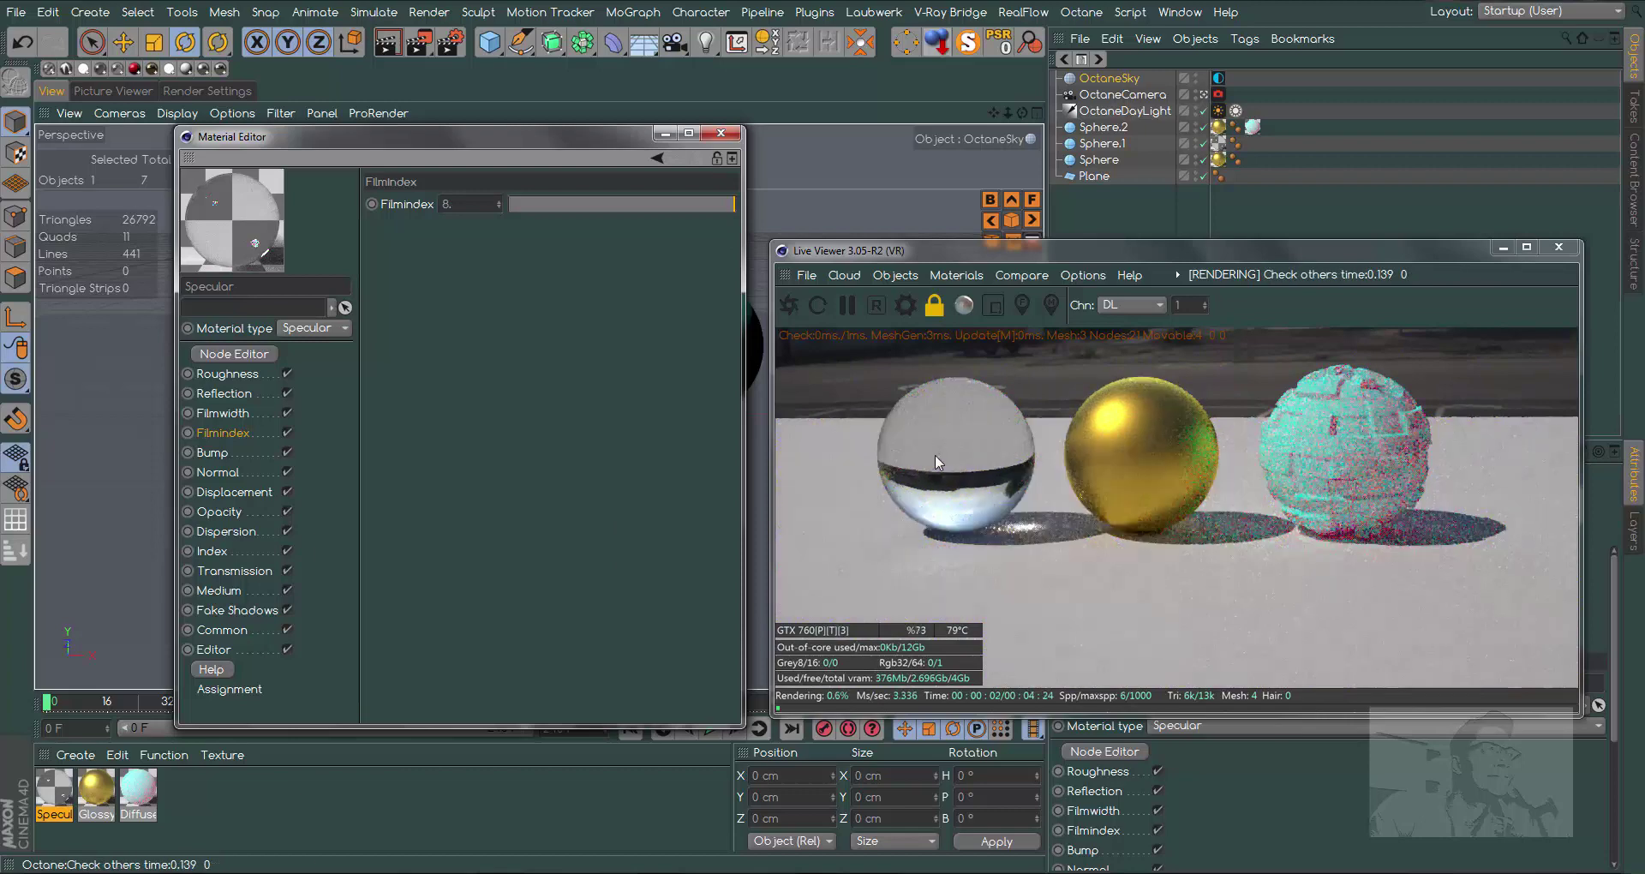
- Set the glass refraction Index to 1.1
{"action": "left_click", "coordinate": [210, 551]}
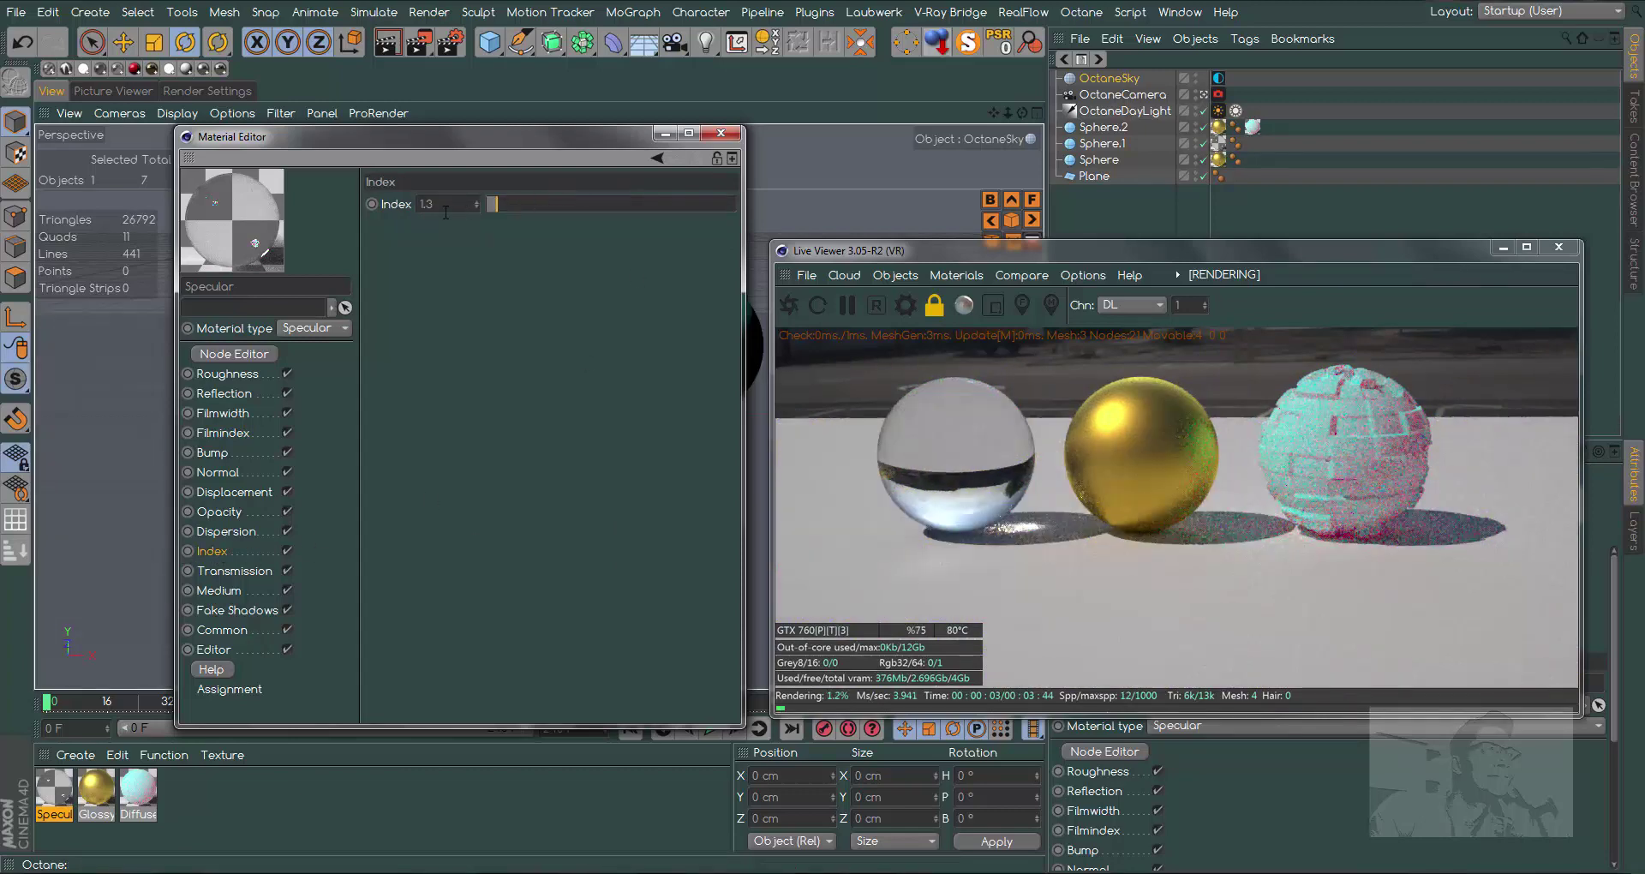
{"action": "left_click_drag", "start_coordinate": [478, 209], "coordinate": [478, 343]}
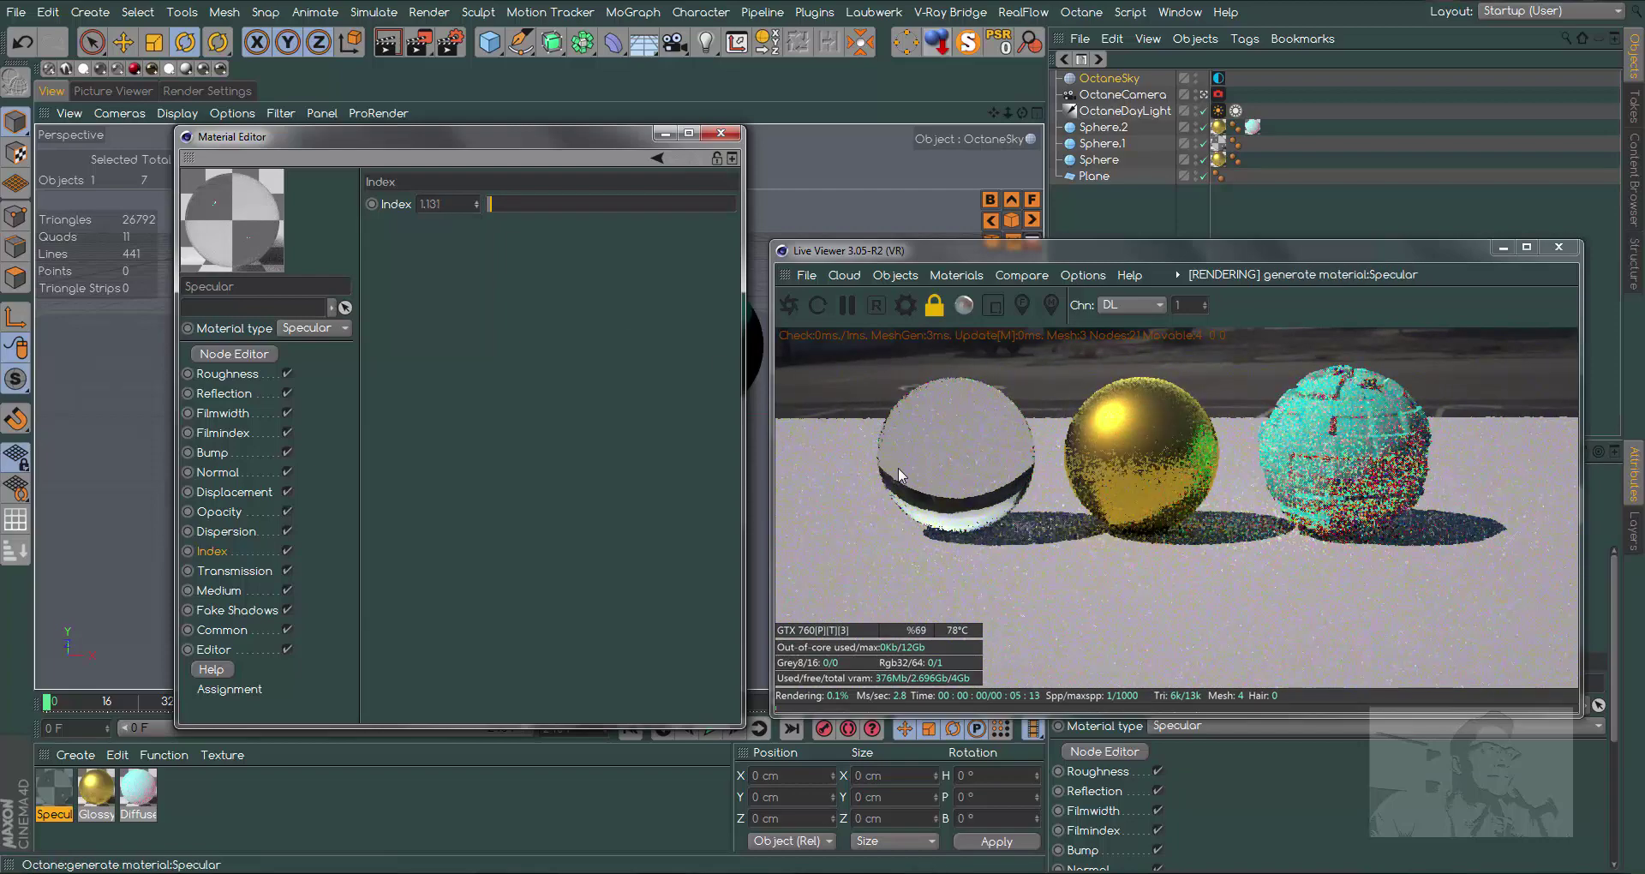
{"action": "left_click", "coordinate": [603, 206]}
{"action": "left_click_drag", "start_coordinate": [598, 207], "coordinate": [530, 213]}
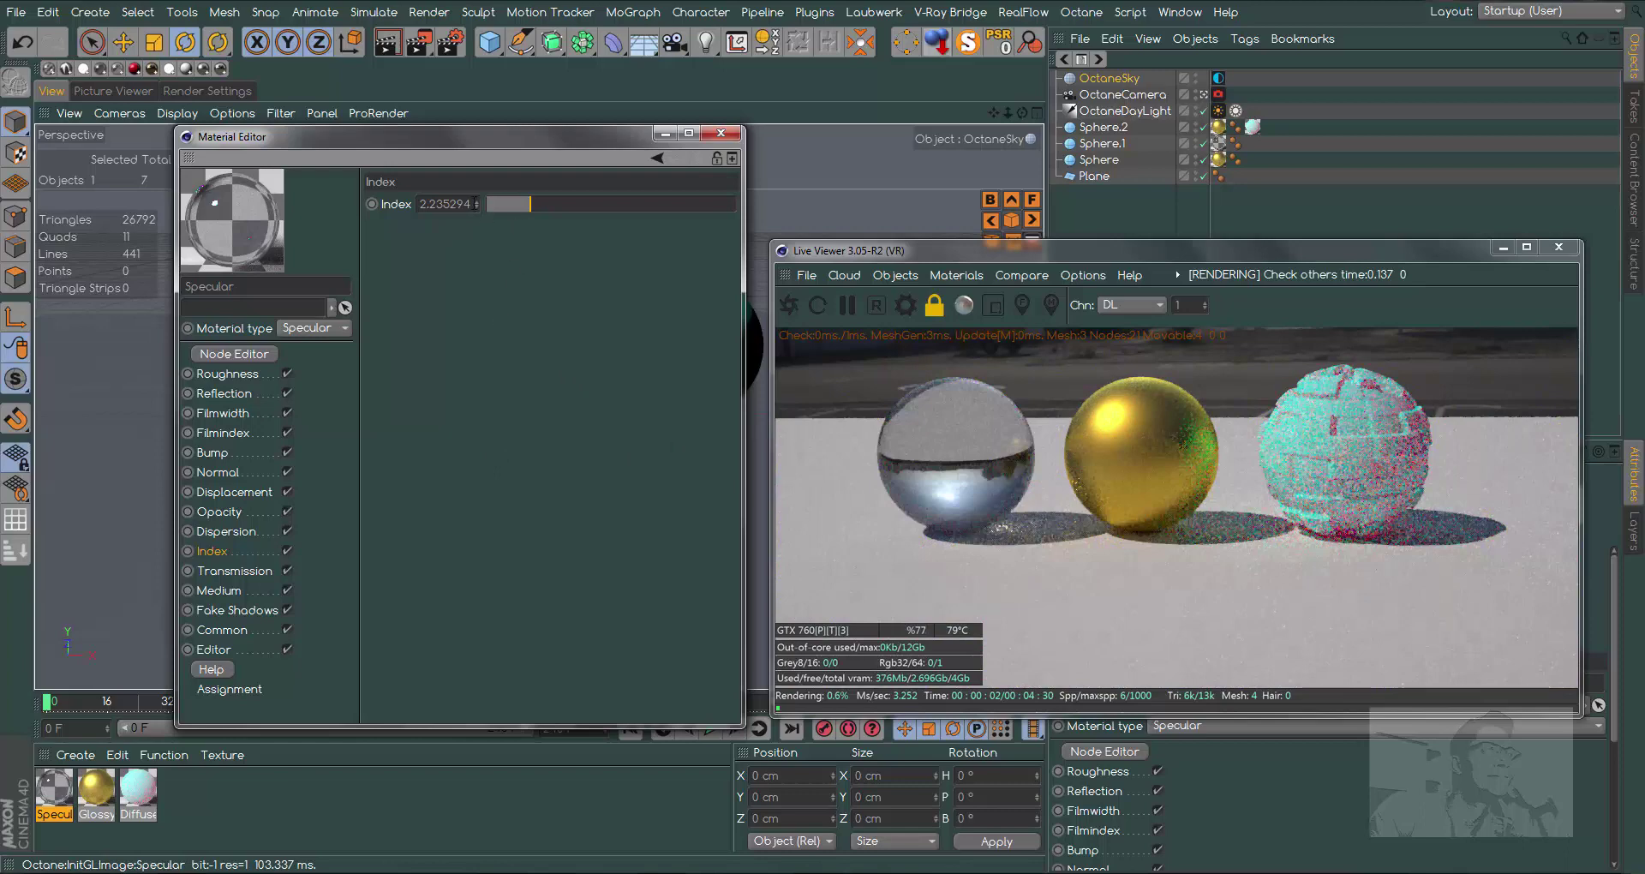
{"action": "left_click", "coordinate": [444, 204]}
{"action": "type", "text": "1."}
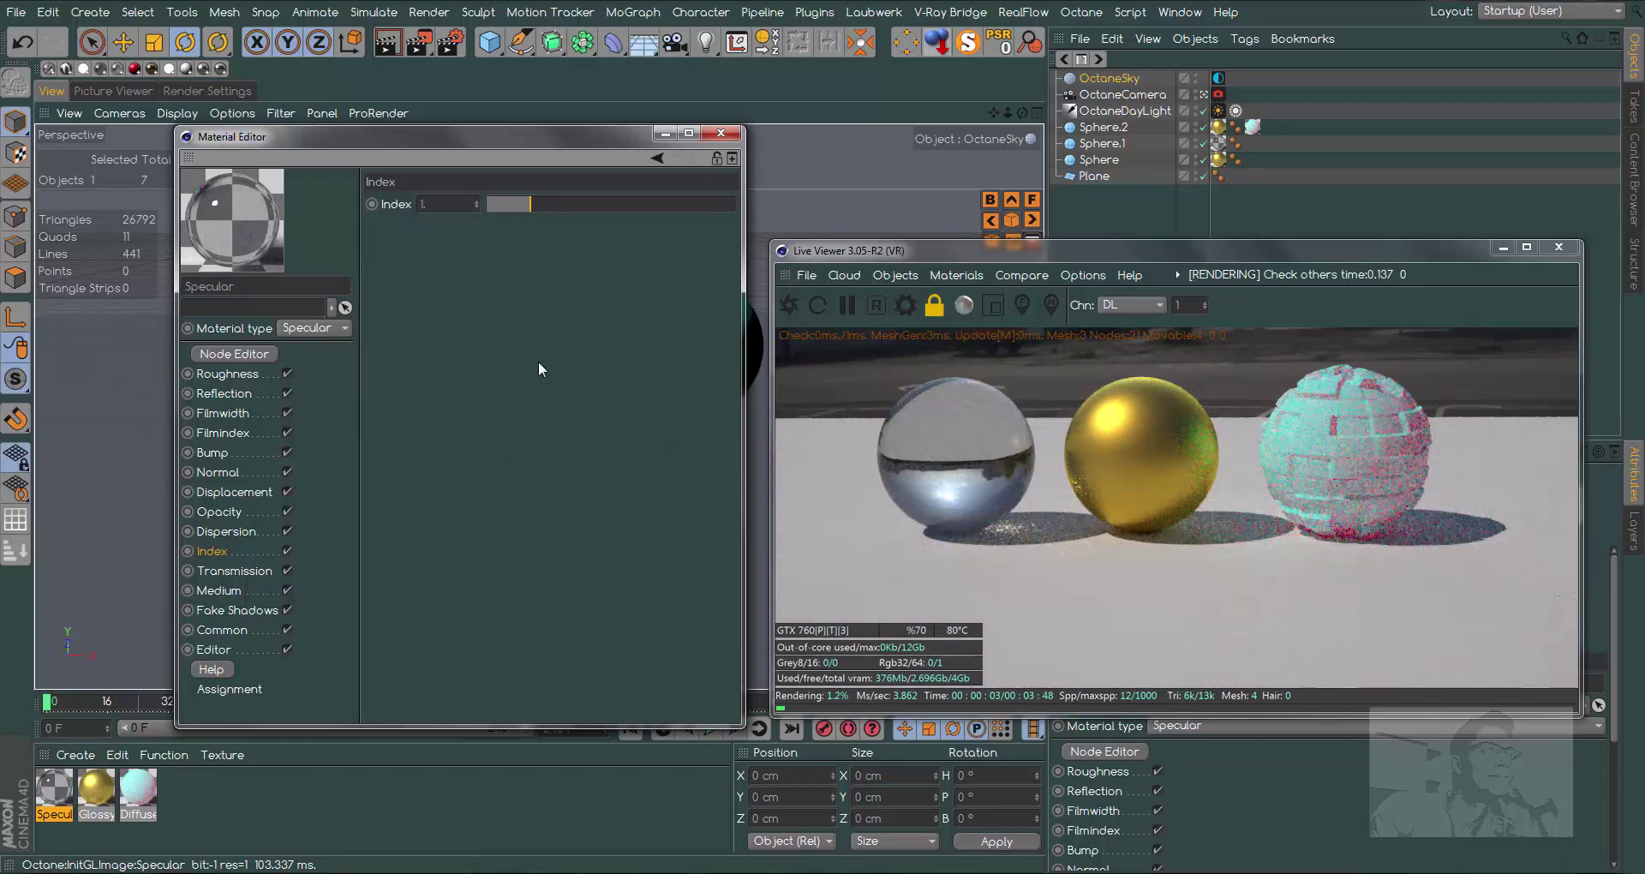
{"action": "type", "text": "1"}
{"action": "key", "text": "Return"}
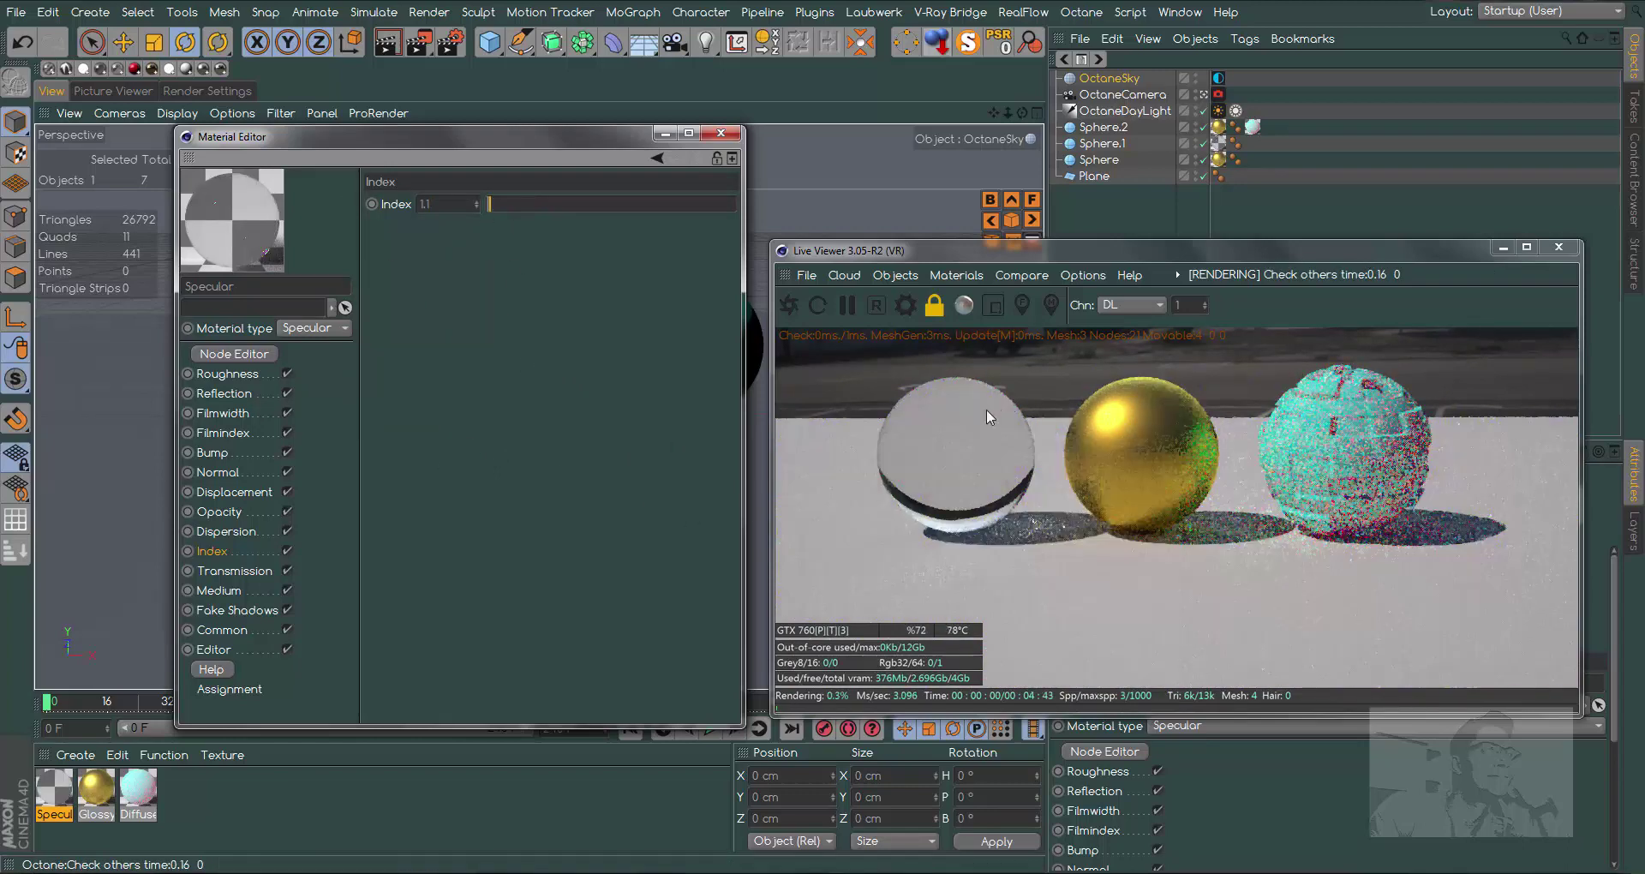
- Lower the film index again and reduce Film Width to about 0.3
{"action": "left_click", "coordinate": [290, 432]}
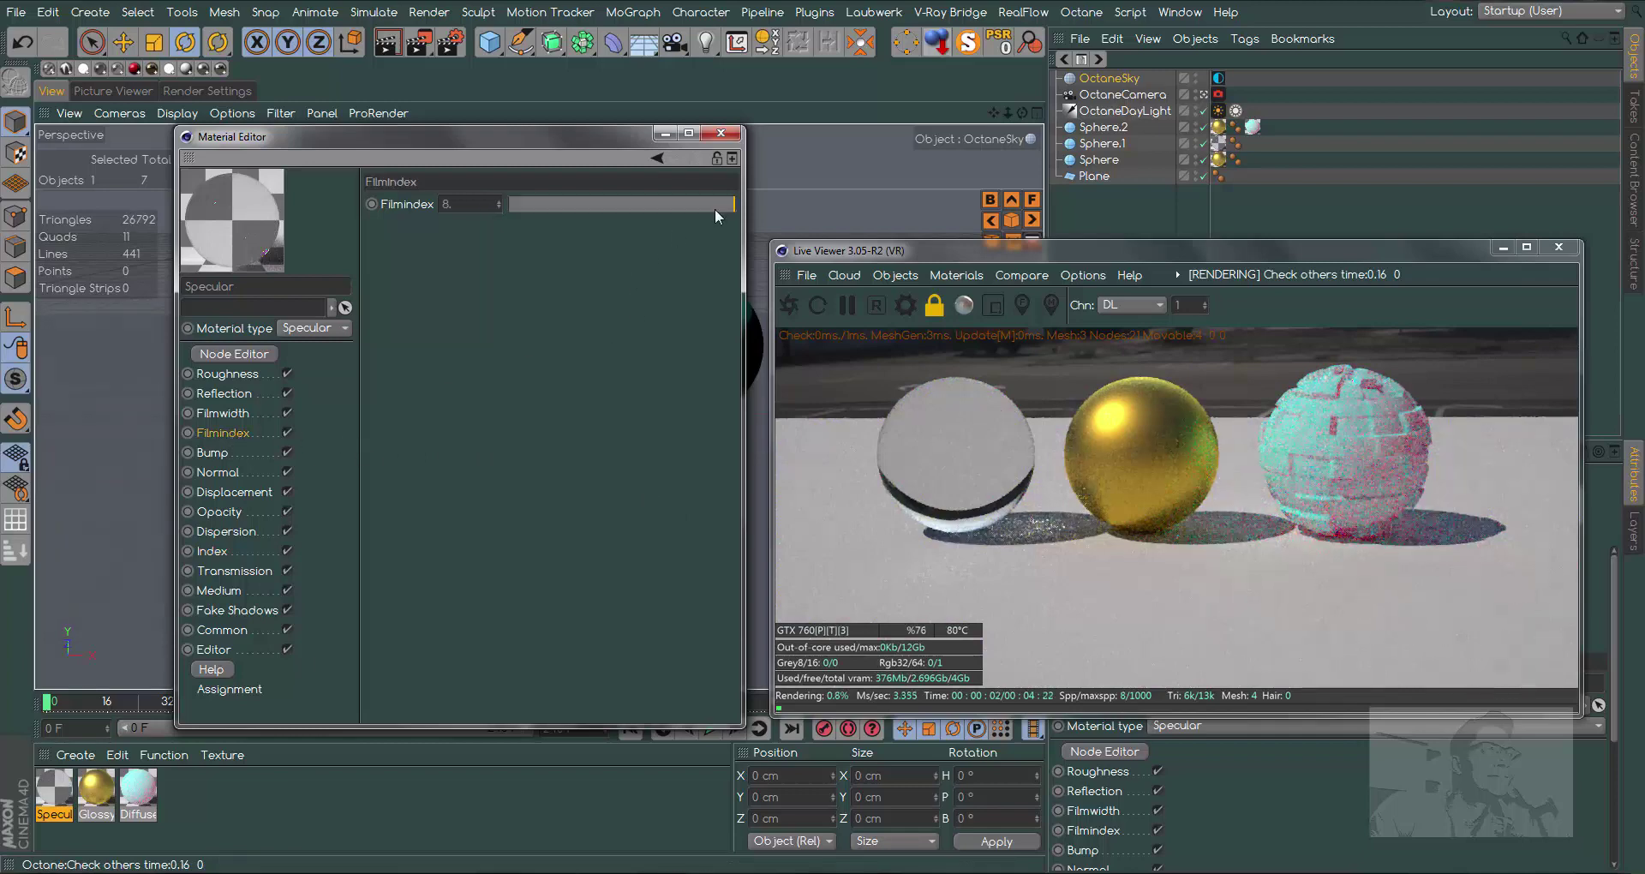
{"action": "left_click_drag", "start_coordinate": [714, 208], "coordinate": [545, 207]}
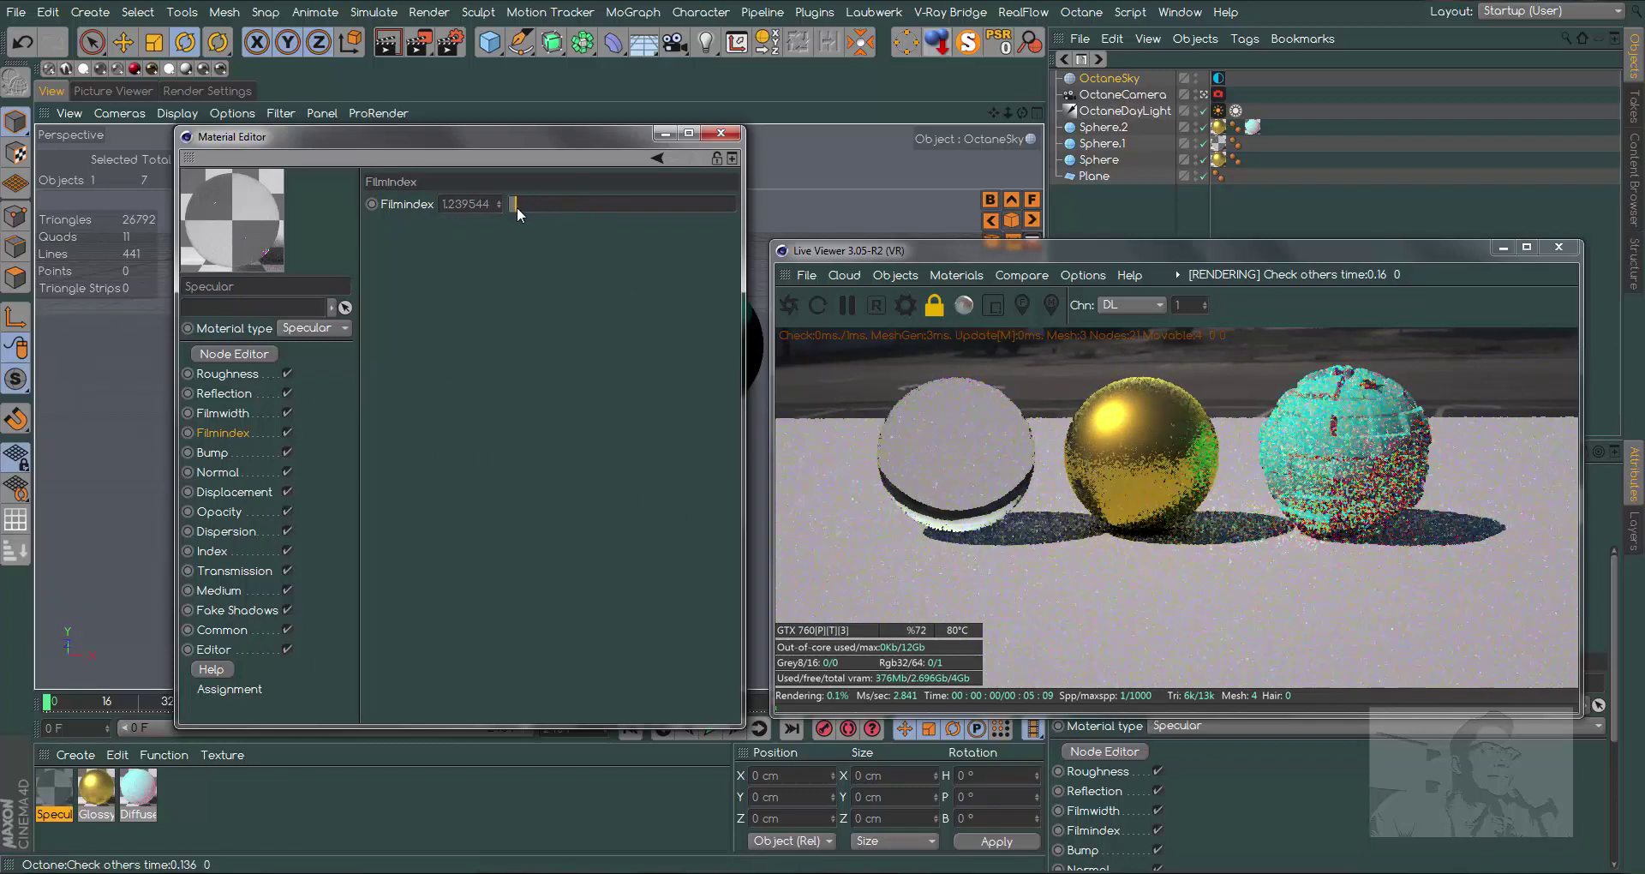
{"action": "left_click", "coordinate": [233, 414]}
{"action": "left_click_drag", "start_coordinate": [725, 277], "coordinate": [562, 278]}
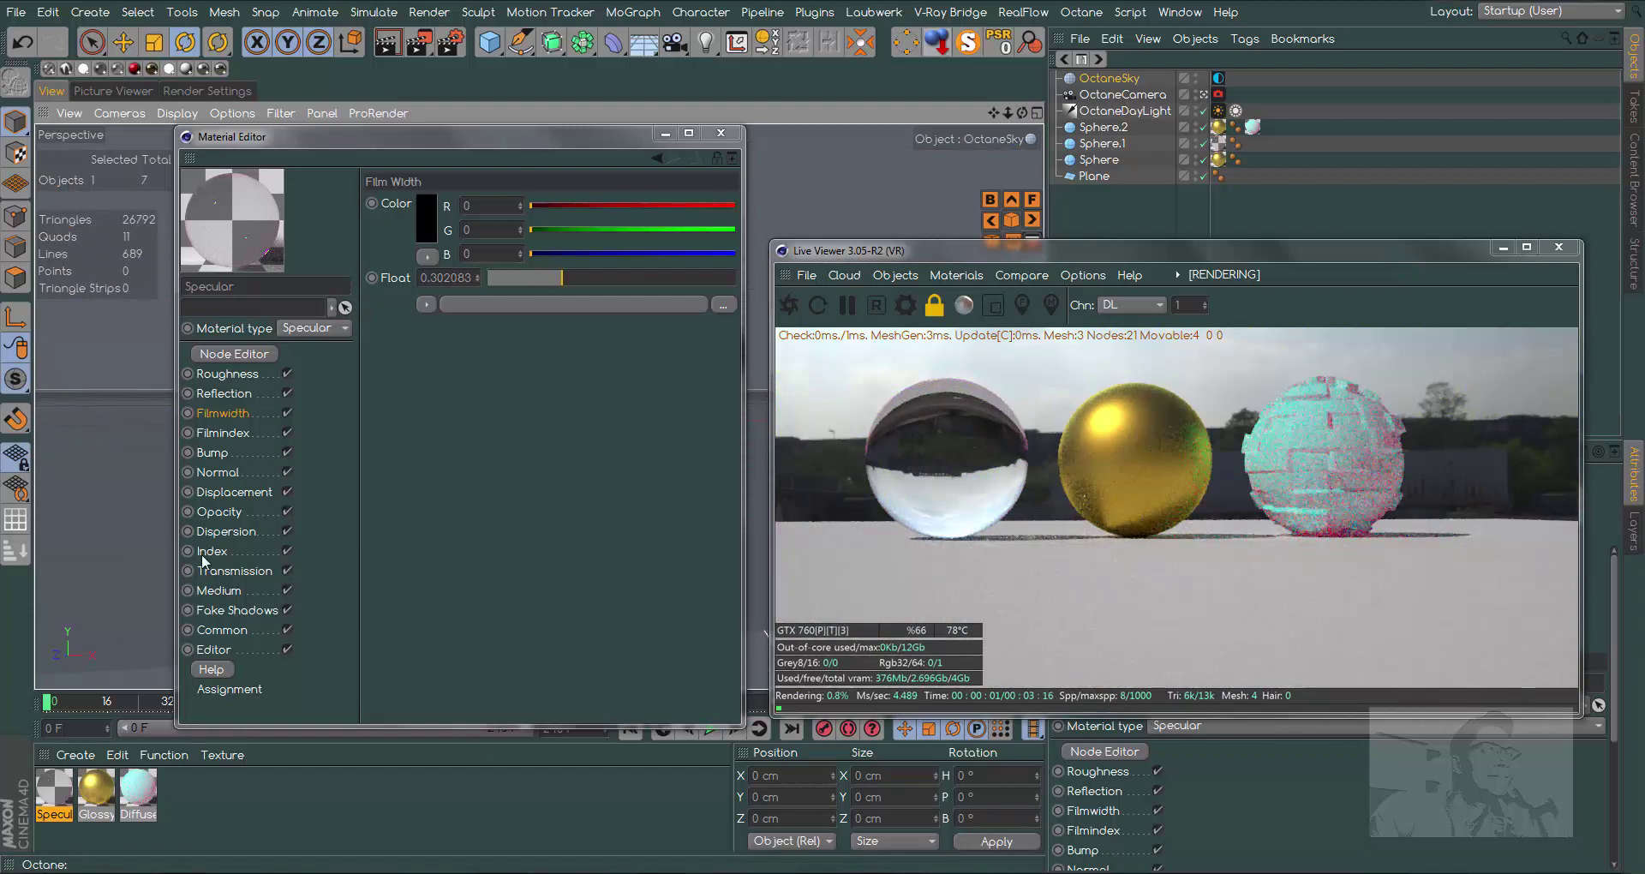
- Add slight dispersion to the glass with Dispersion coefficient B around 0.029
{"action": "left_click", "coordinate": [223, 531]}
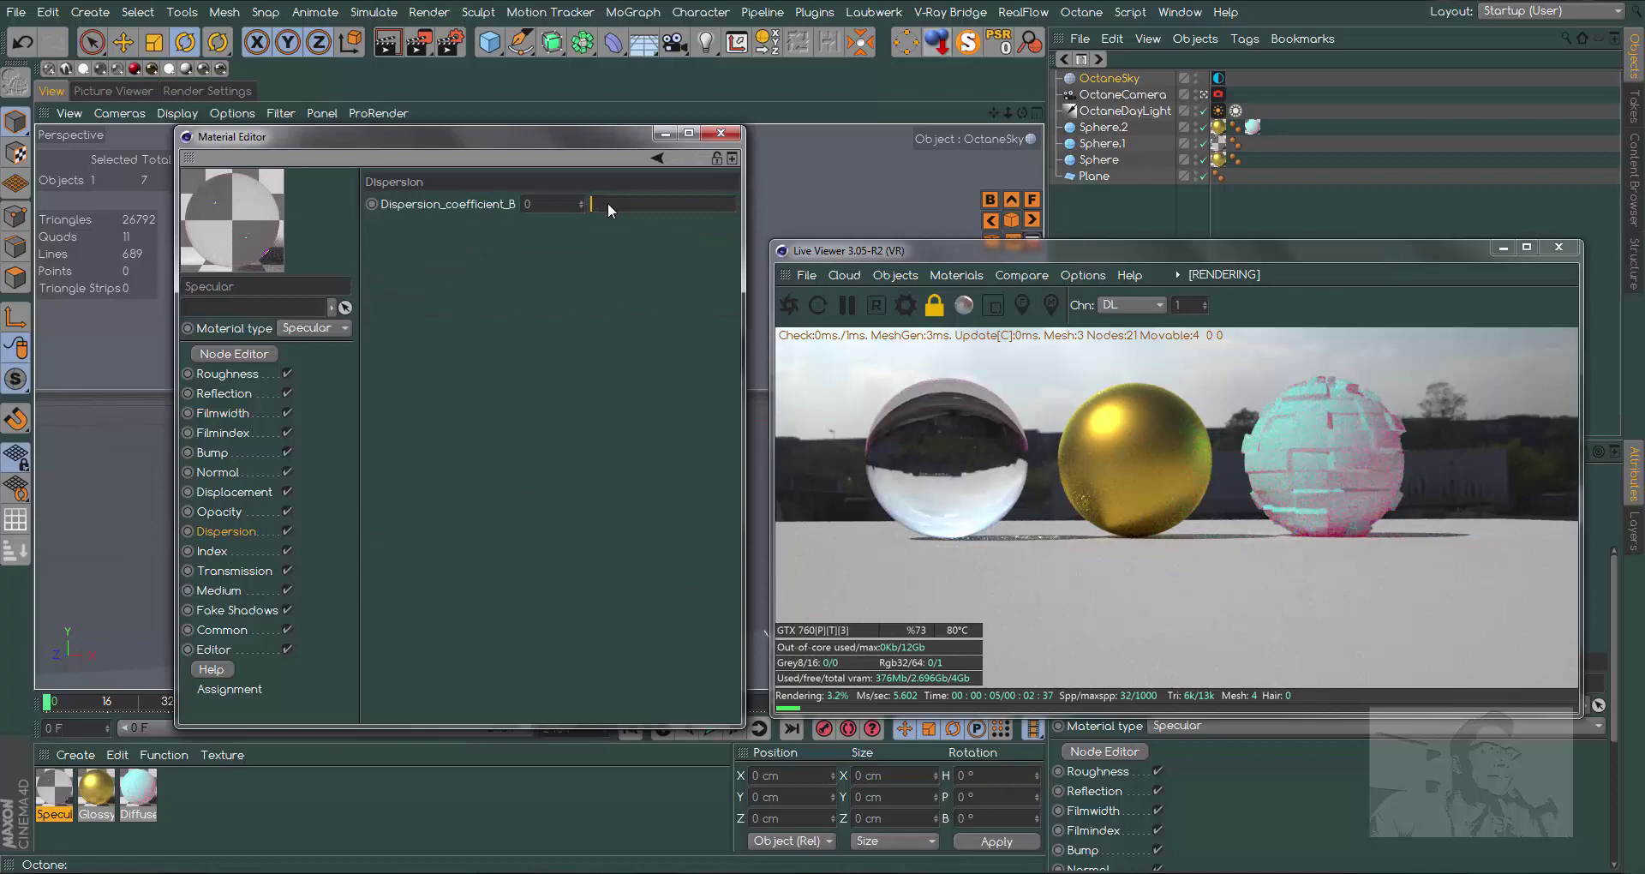
{"action": "mouse_move", "coordinate": [609, 203]}
{"action": "left_mouse_down"}
{"action": "mouse_move", "coordinate": [634, 202]}
{"action": "mouse_move", "coordinate": [594, 202]}
{"action": "left_mouse_up"}
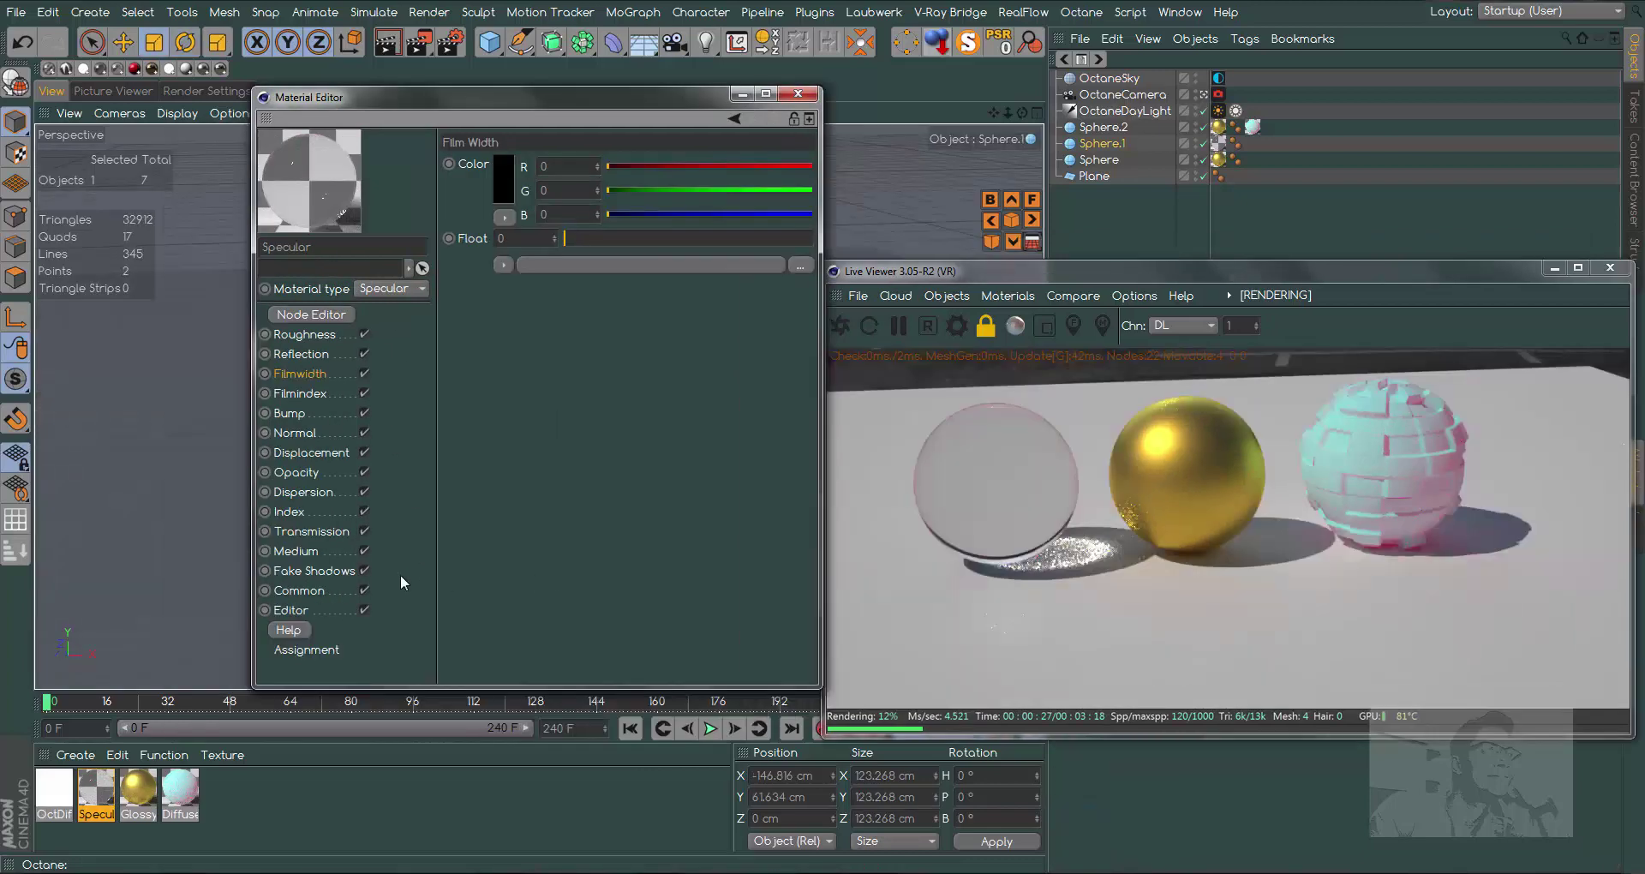
- Enable Fake shadows on the Specular glass material for a lighter, see-through shadow
{"action": "left_click", "coordinate": [331, 573]}
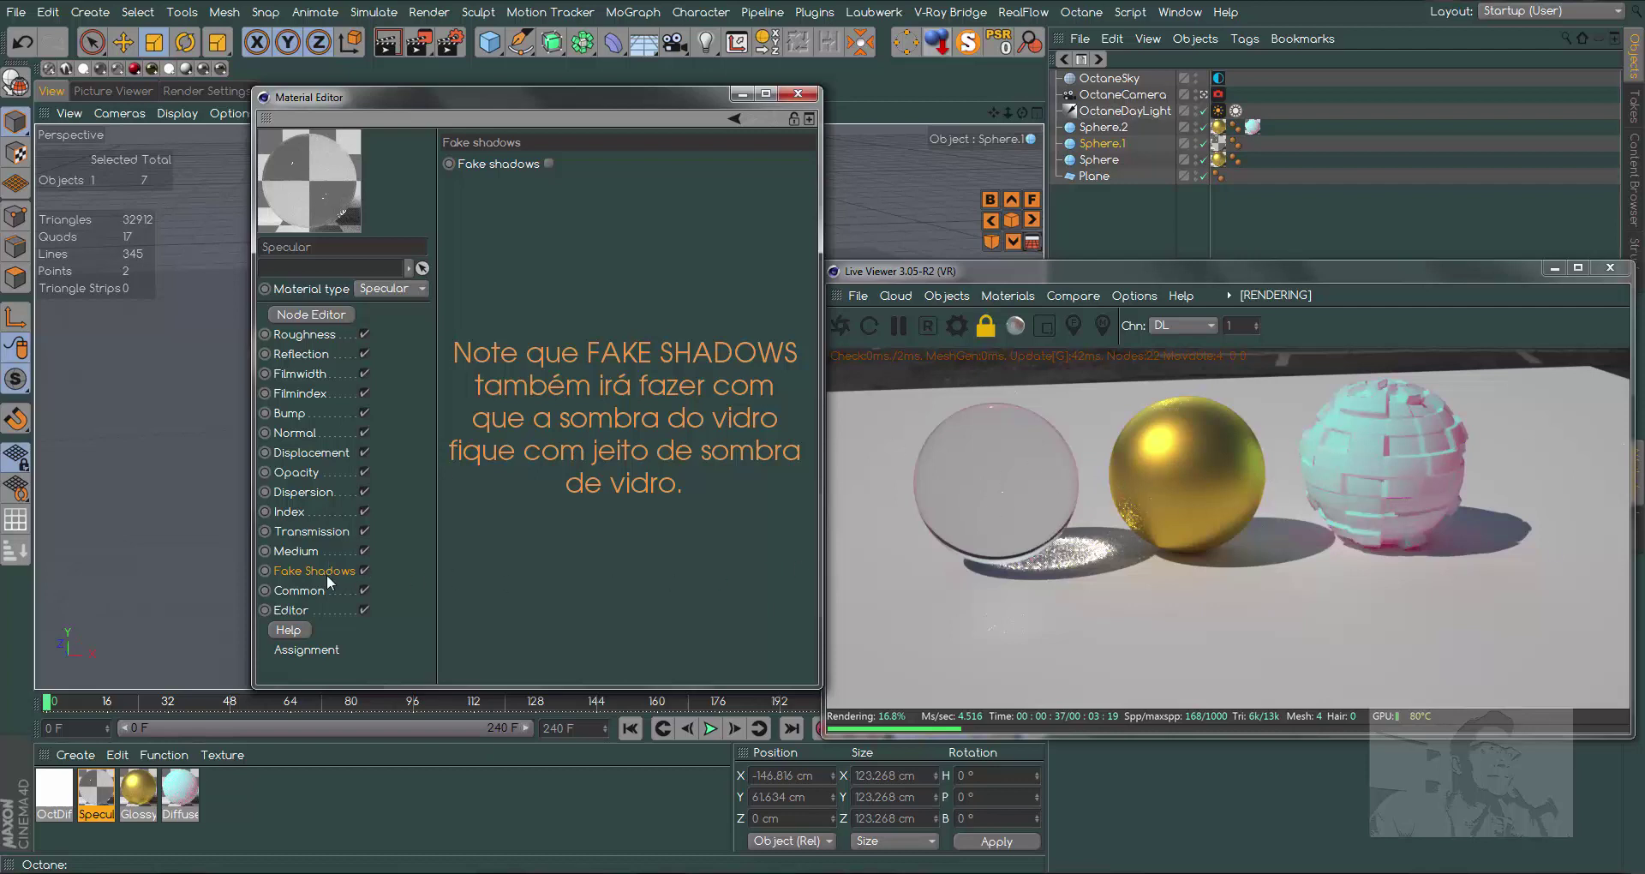
{"action": "left_click", "coordinate": [548, 163]}
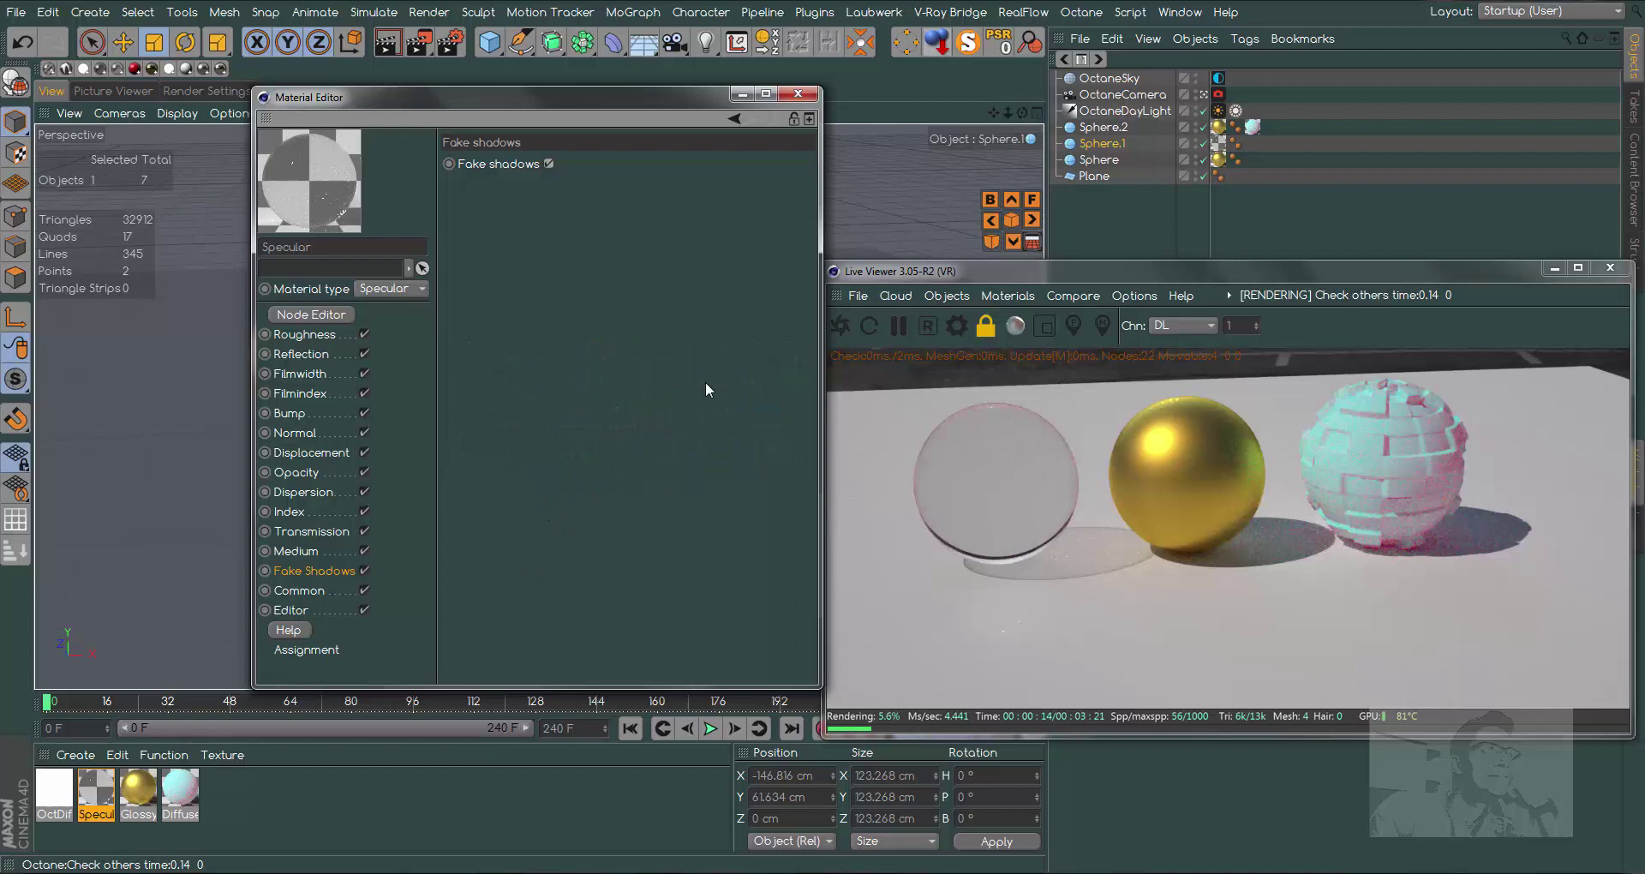
{"action": "left_click", "coordinate": [299, 590]}
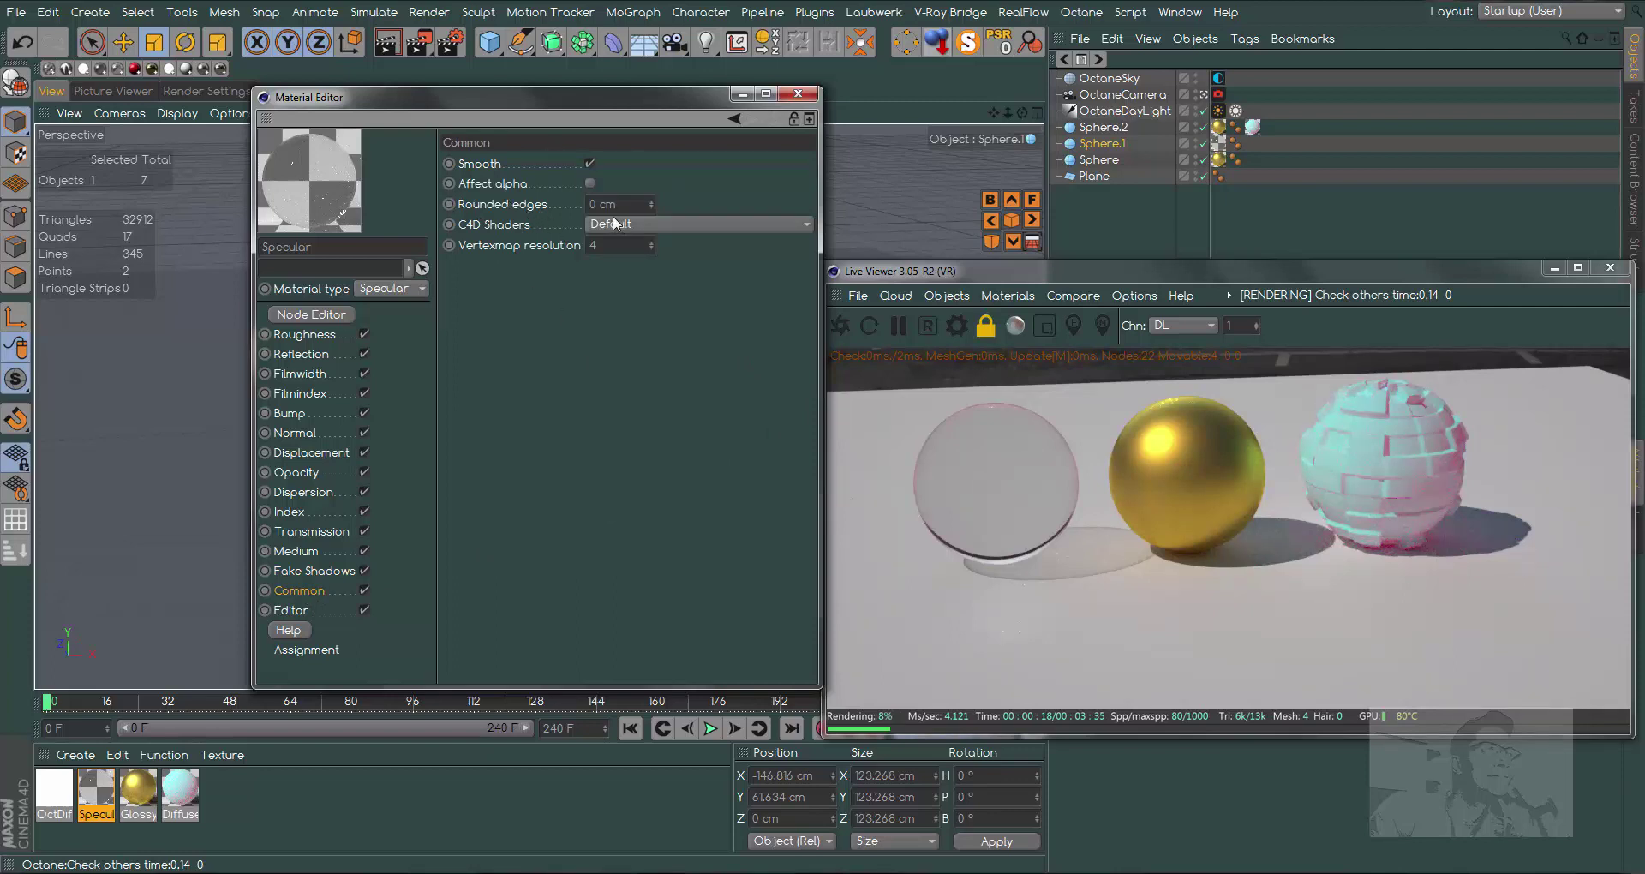
{"action": "left_click", "coordinate": [798, 94]}
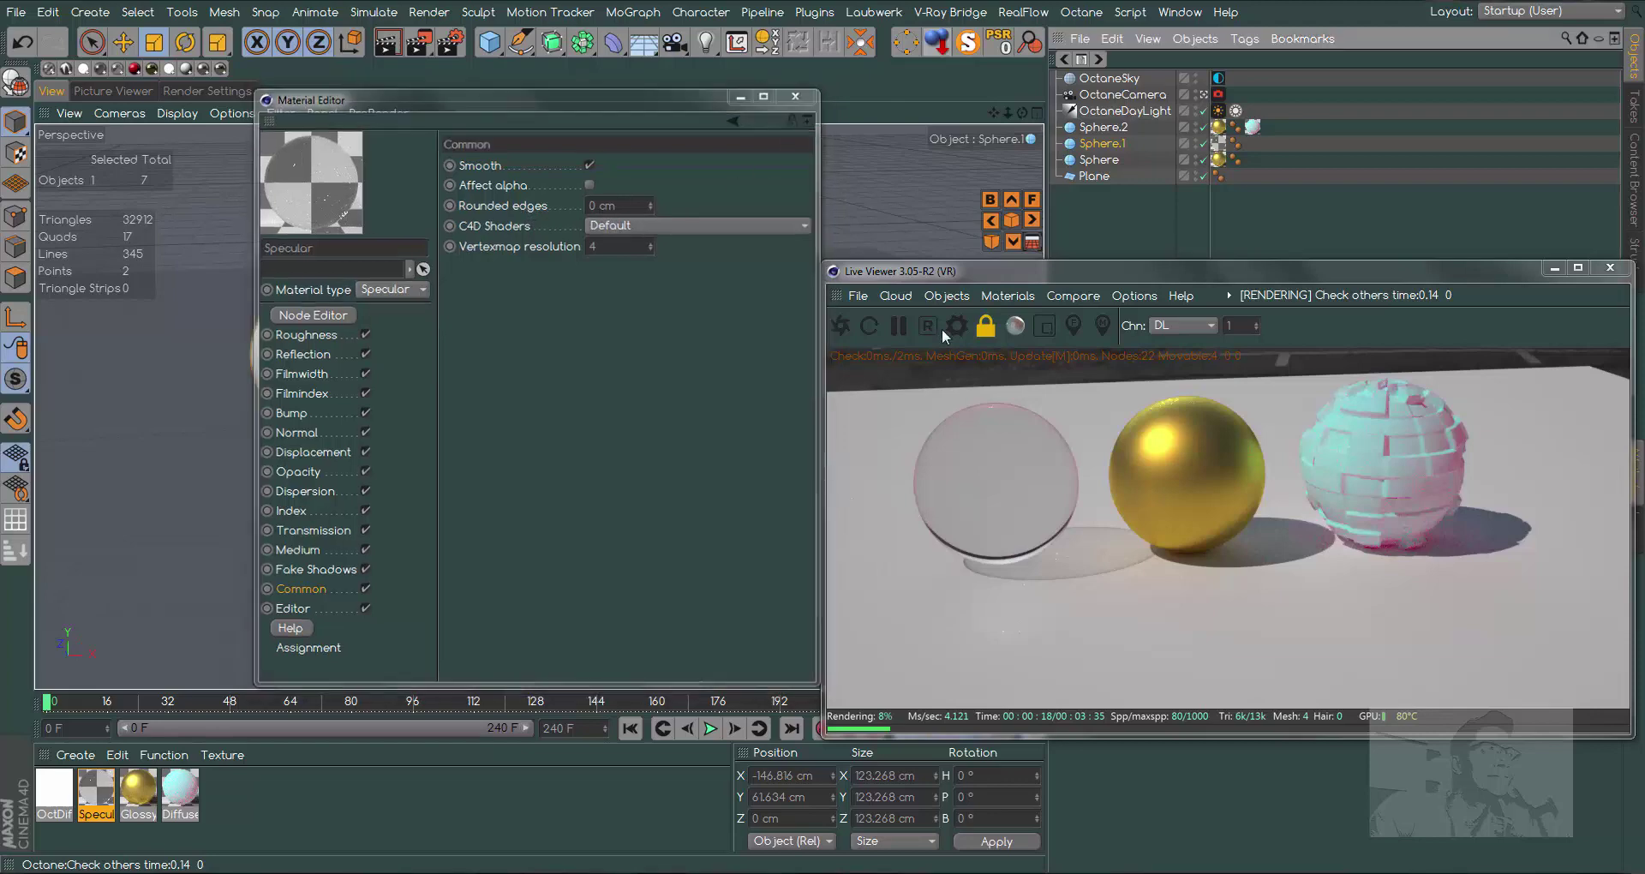
{"action": "left_click", "coordinate": [490, 41]}
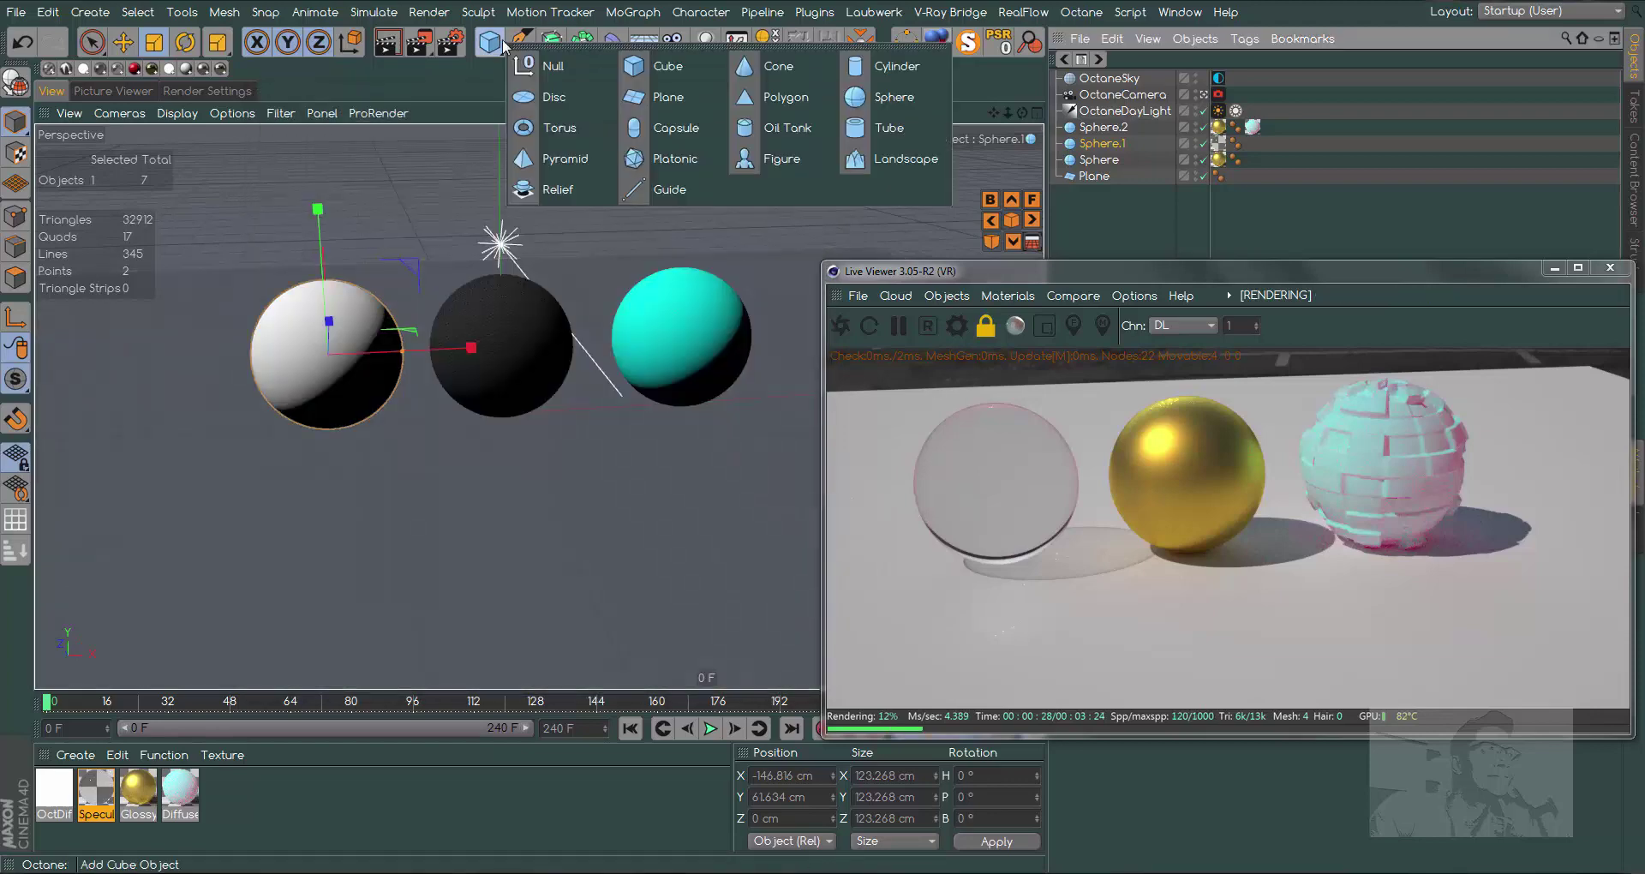
{"action": "left_click", "coordinate": [683, 64]}
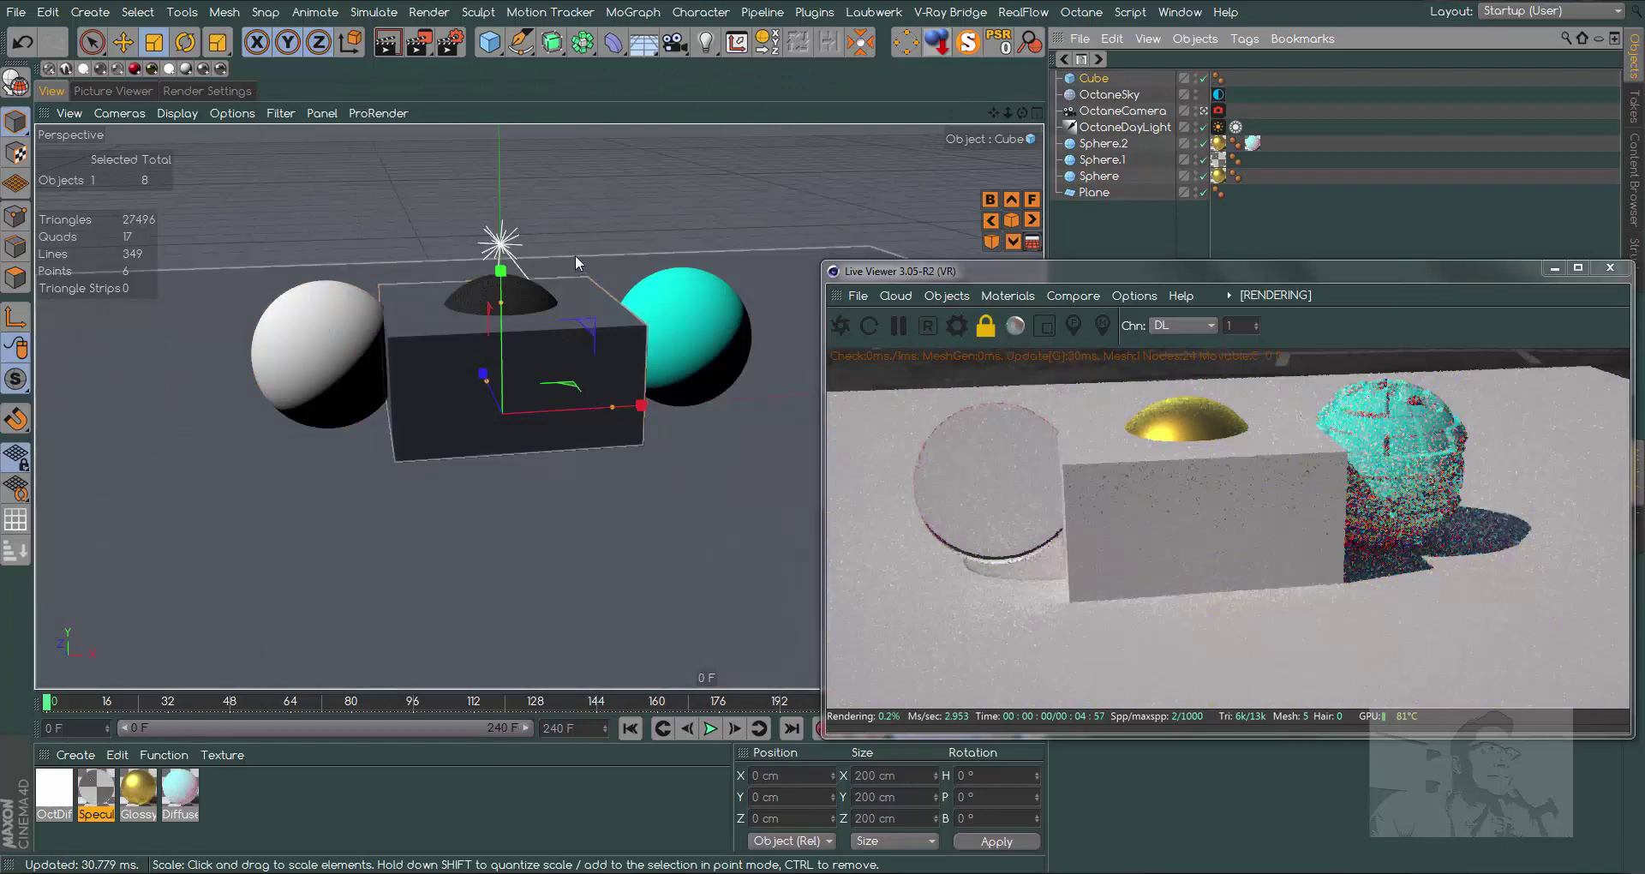
{"action": "mouse_move", "coordinate": [574, 255]}
{"action": "left_mouse_down"}
{"action": "mouse_move", "coordinate": [419, 204]}
{"action": "mouse_move", "coordinate": [506, 204]}
{"action": "left_mouse_up"}
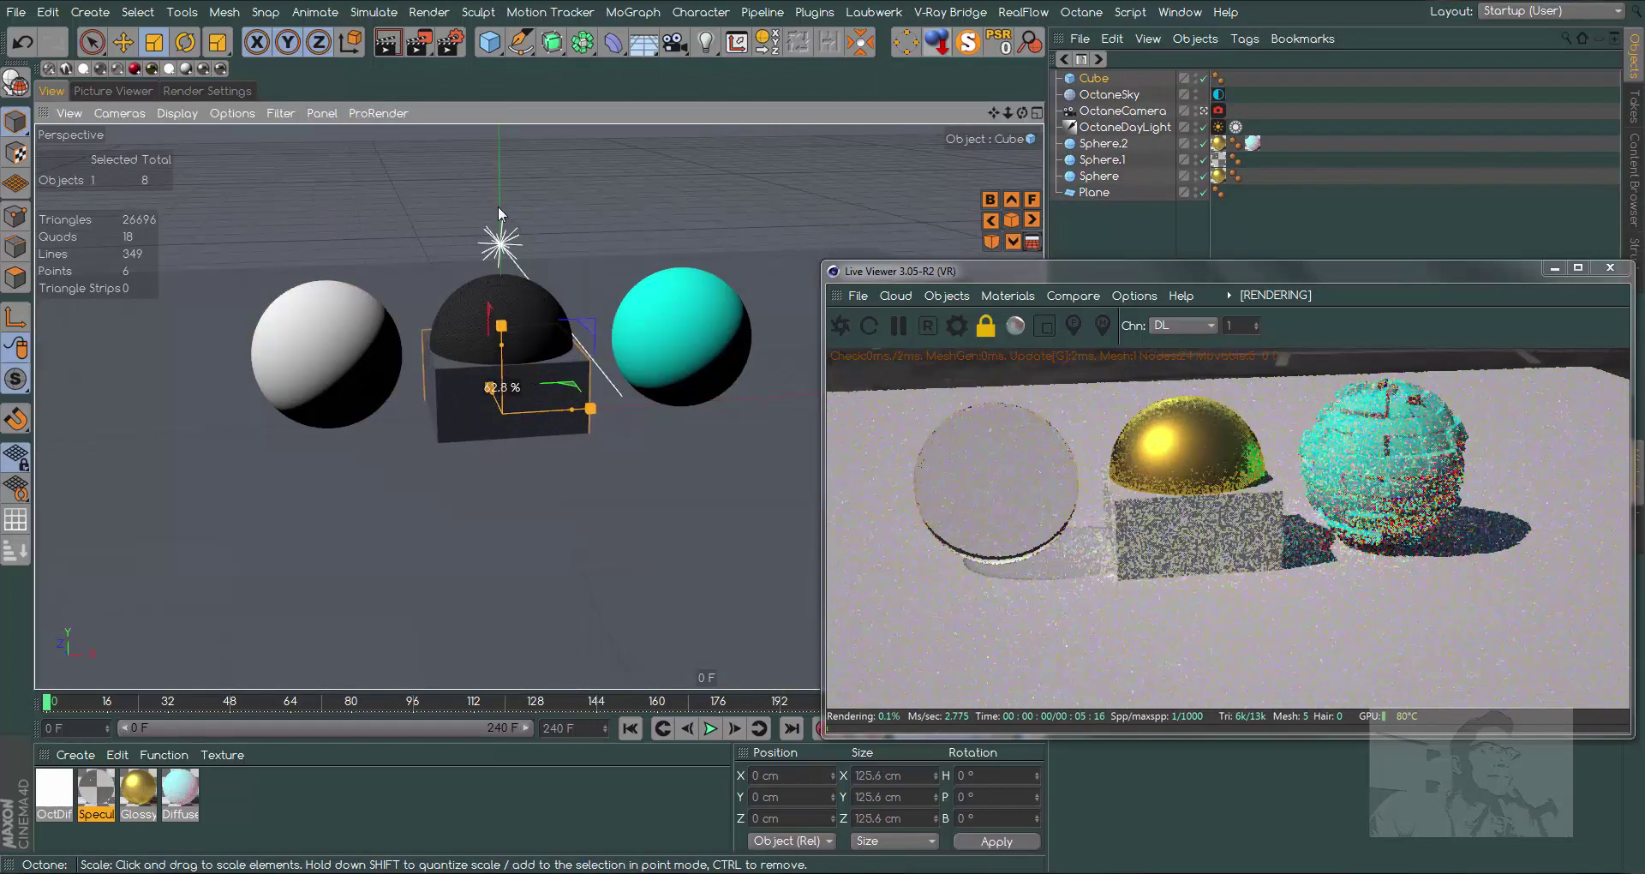
{"action": "key", "text": "e"}
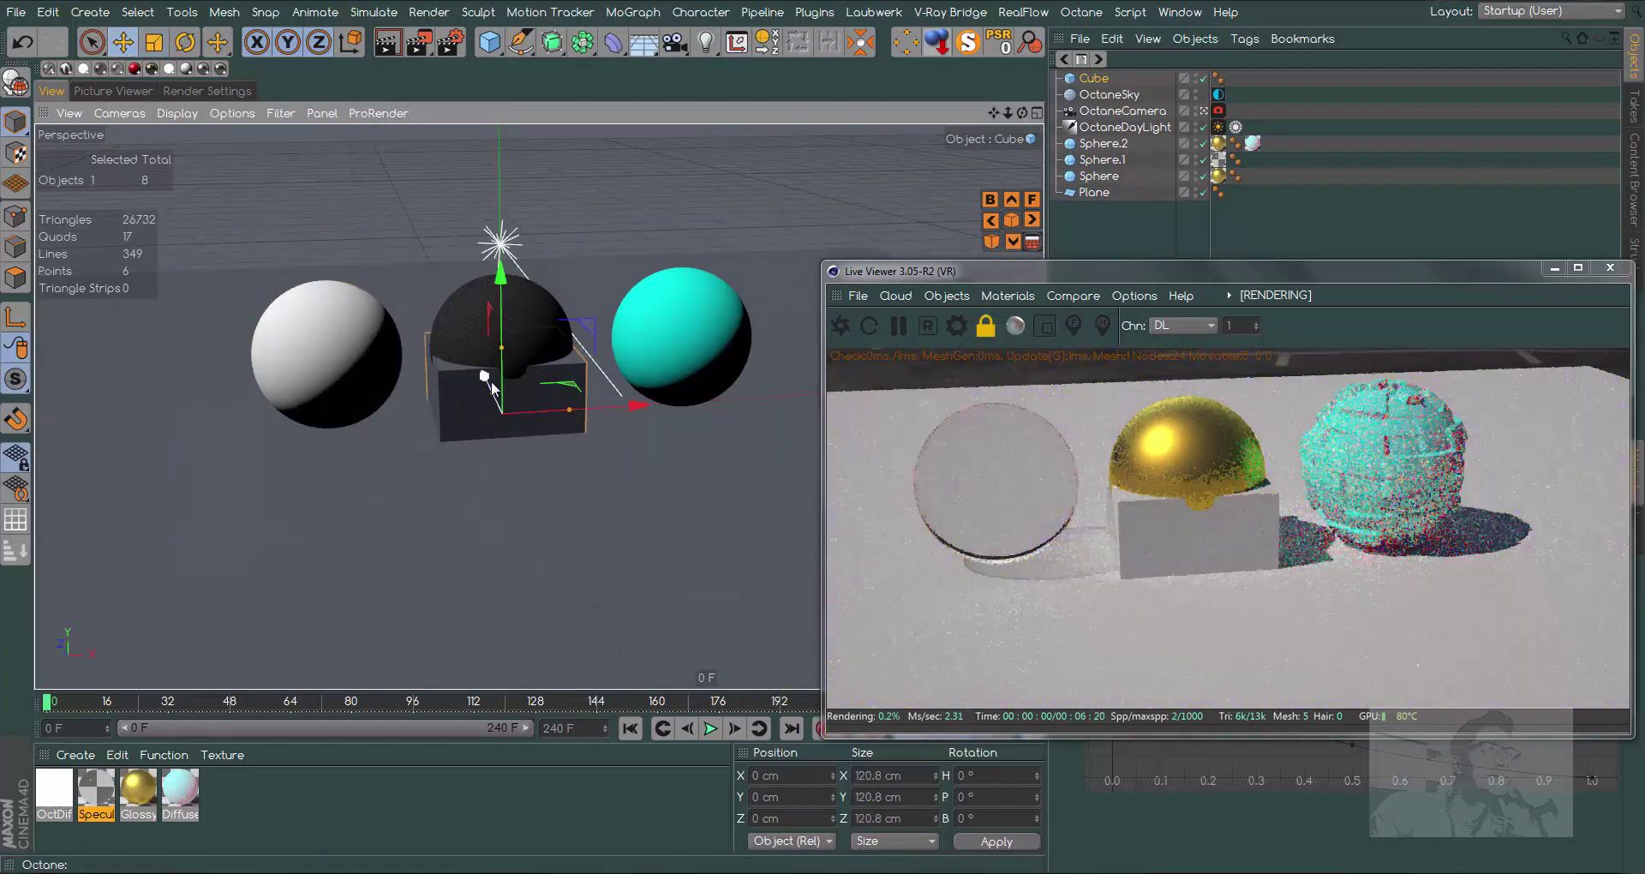
{"action": "left_click_drag", "start_coordinate": [484, 376], "coordinate": [522, 497]}
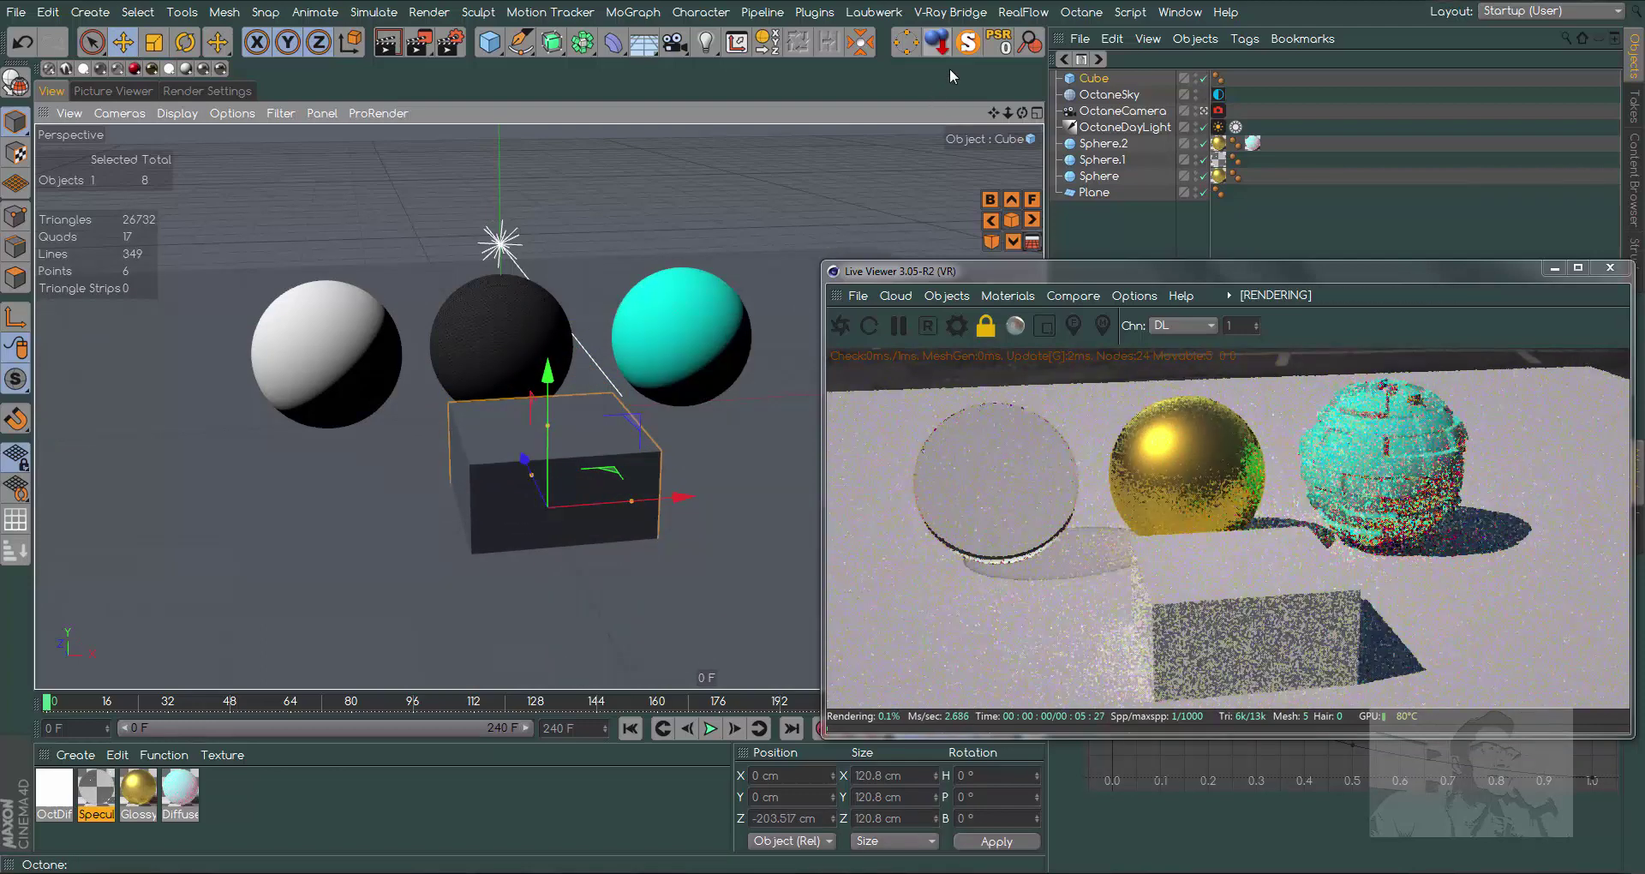
{"action": "left_click_drag", "start_coordinate": [549, 412], "coordinate": [588, 598]}
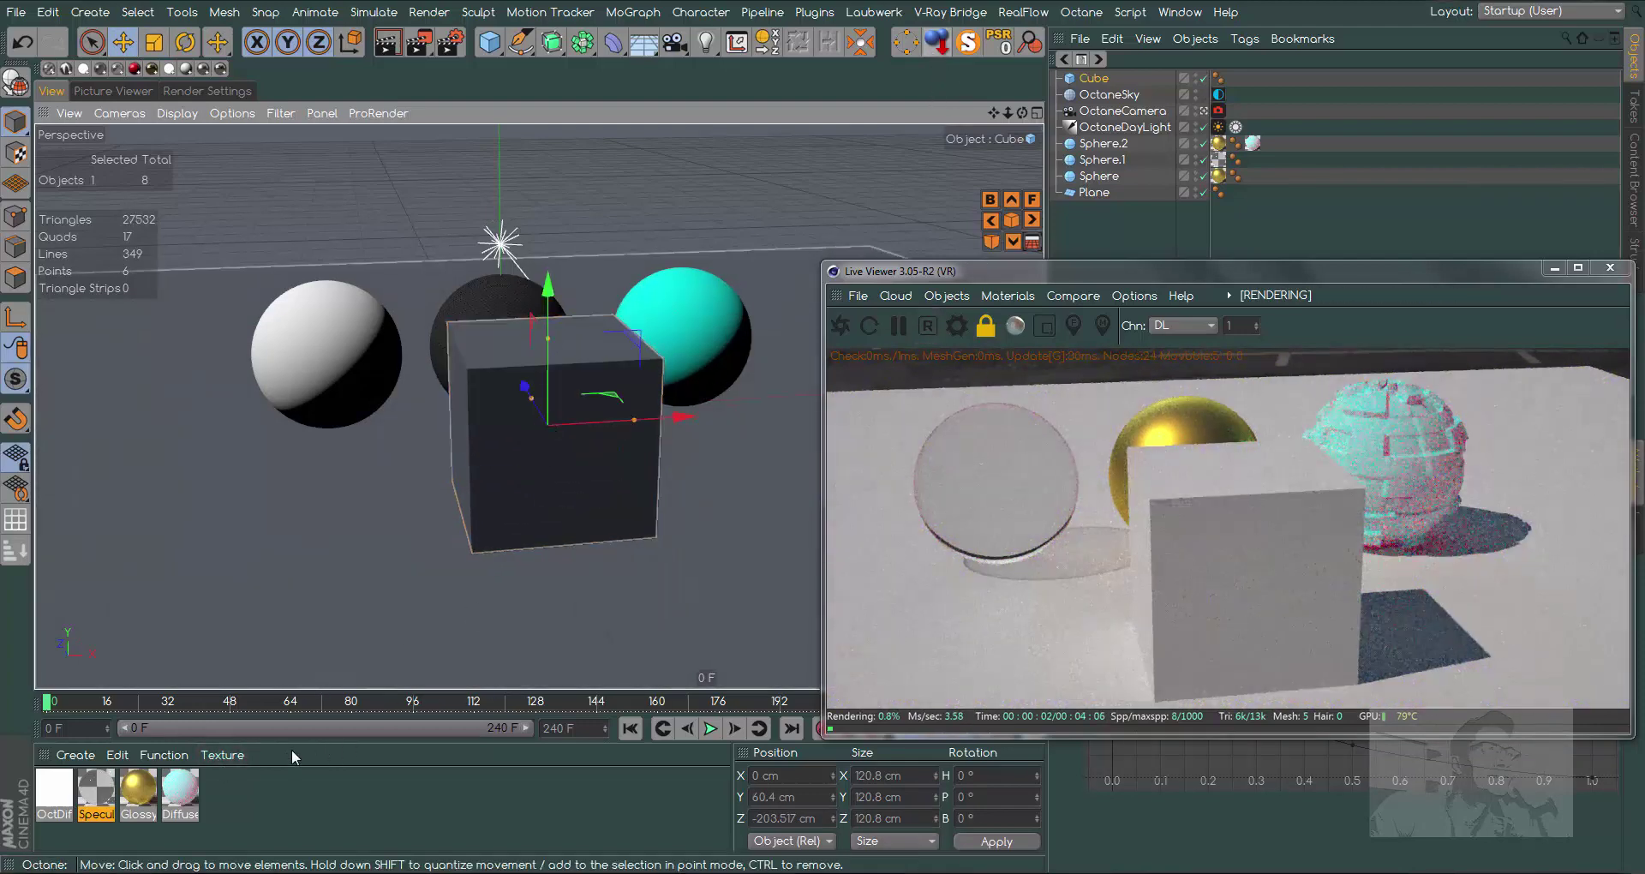
{"action": "right_click", "coordinate": [1226, 550]}
{"action": "left_click", "coordinate": [1418, 562]}
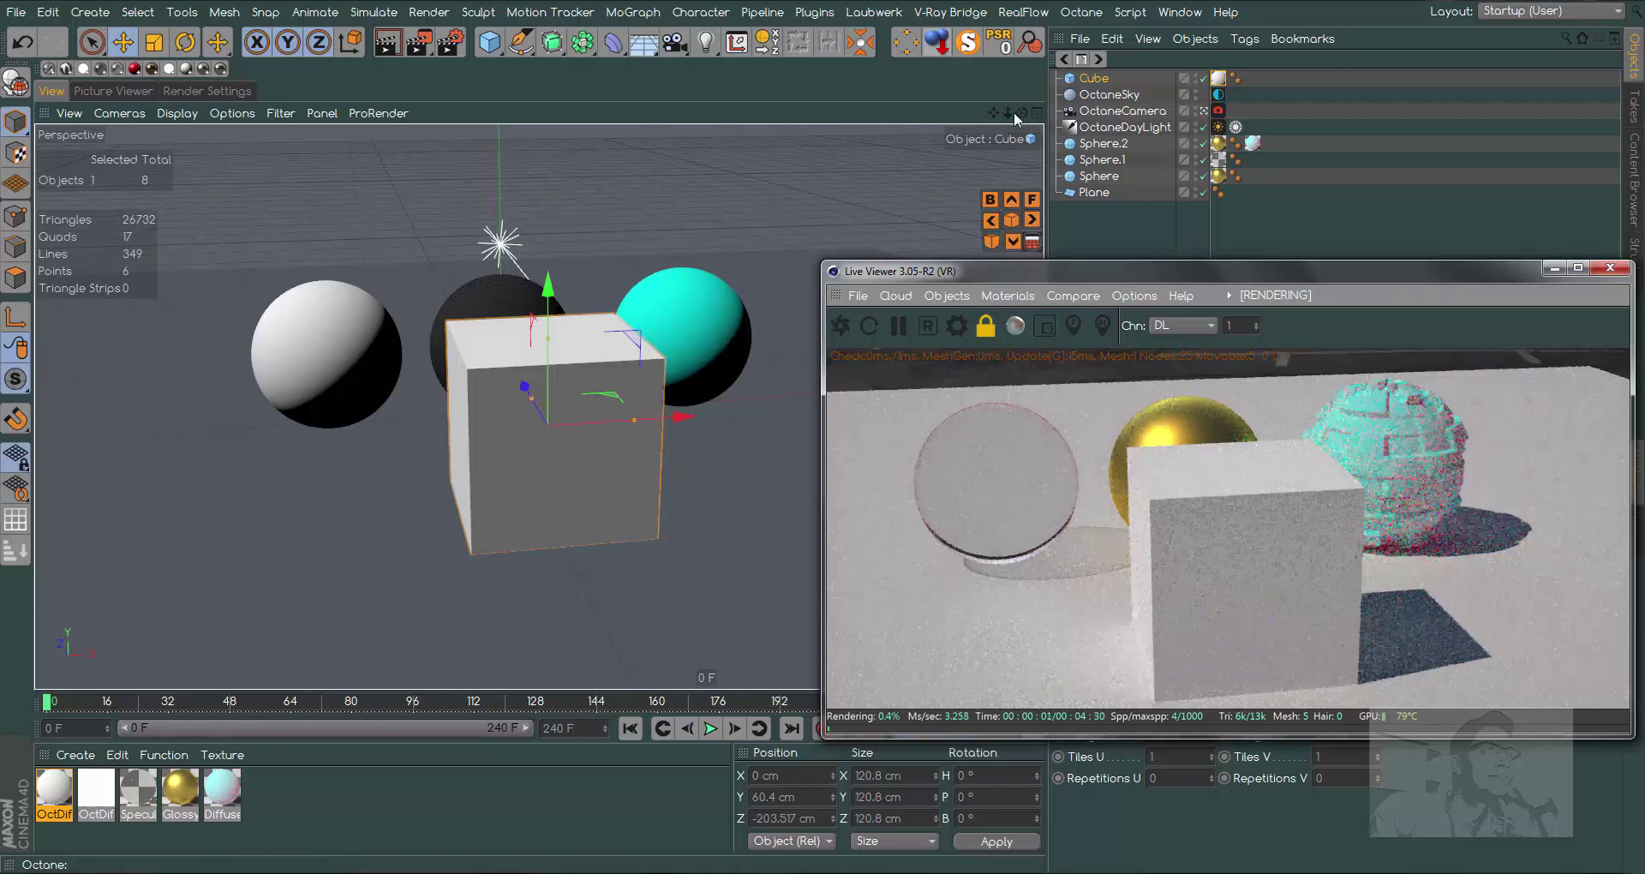
{"action": "mouse_move", "coordinate": [1007, 112]}
{"action": "left_mouse_down"}
{"action": "mouse_move", "coordinate": [539, 406]}
{"action": "mouse_move", "coordinate": [372, 264]}
{"action": "left_mouse_up"}
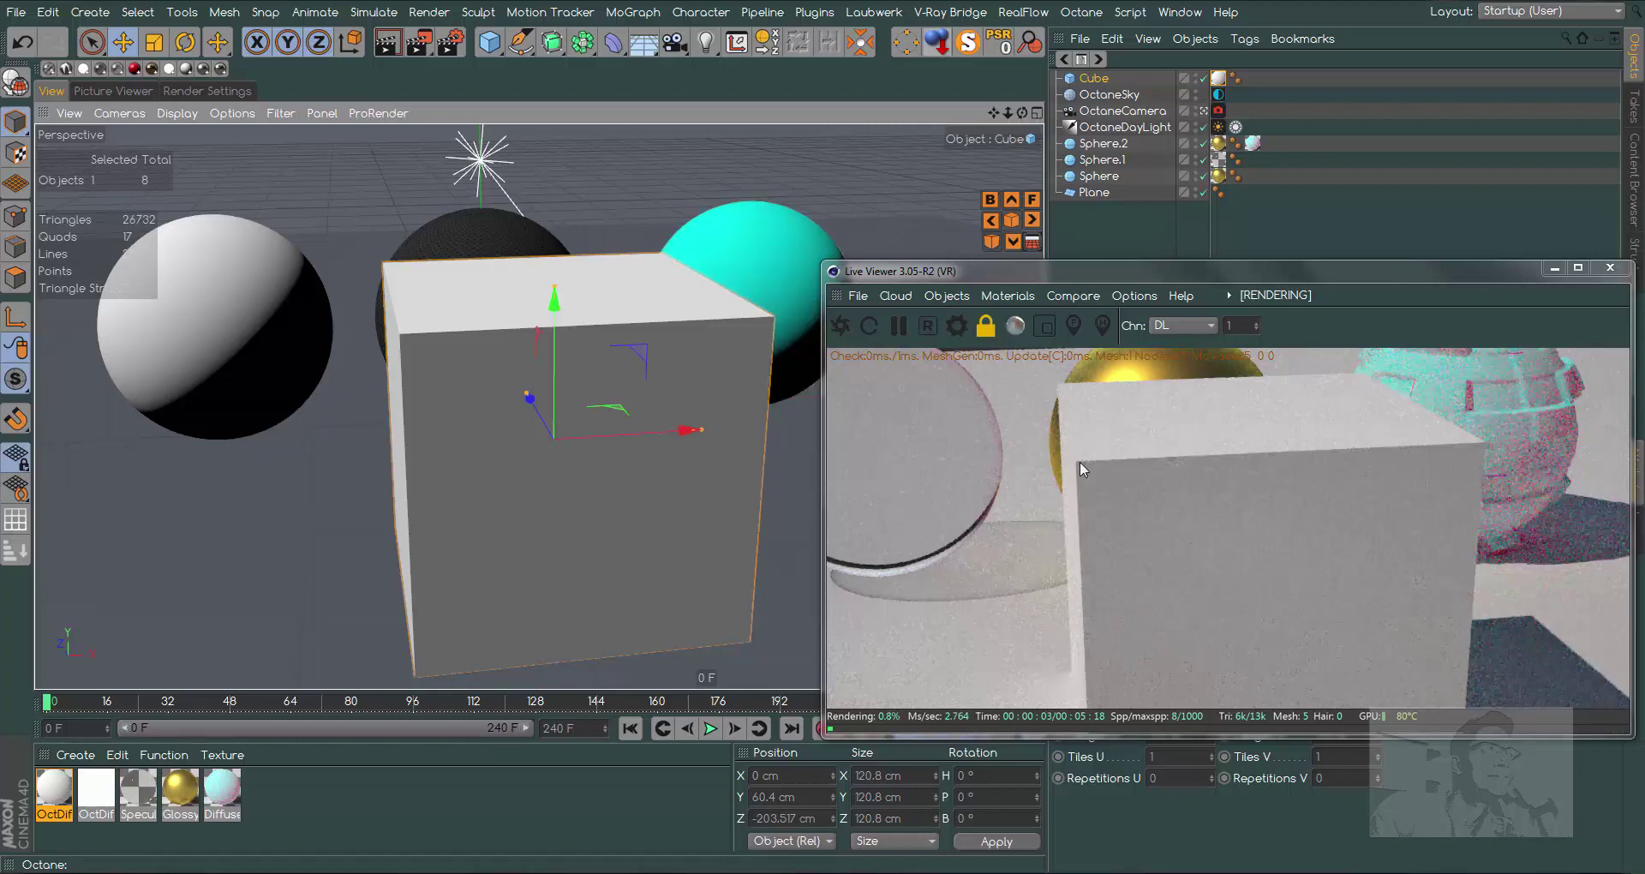
{"action": "mouse_move", "coordinate": [1022, 112]}
{"action": "left_mouse_down"}
{"action": "mouse_move", "coordinate": [539, 406]}
{"action": "mouse_move", "coordinate": [480, 406]}
{"action": "left_mouse_up"}
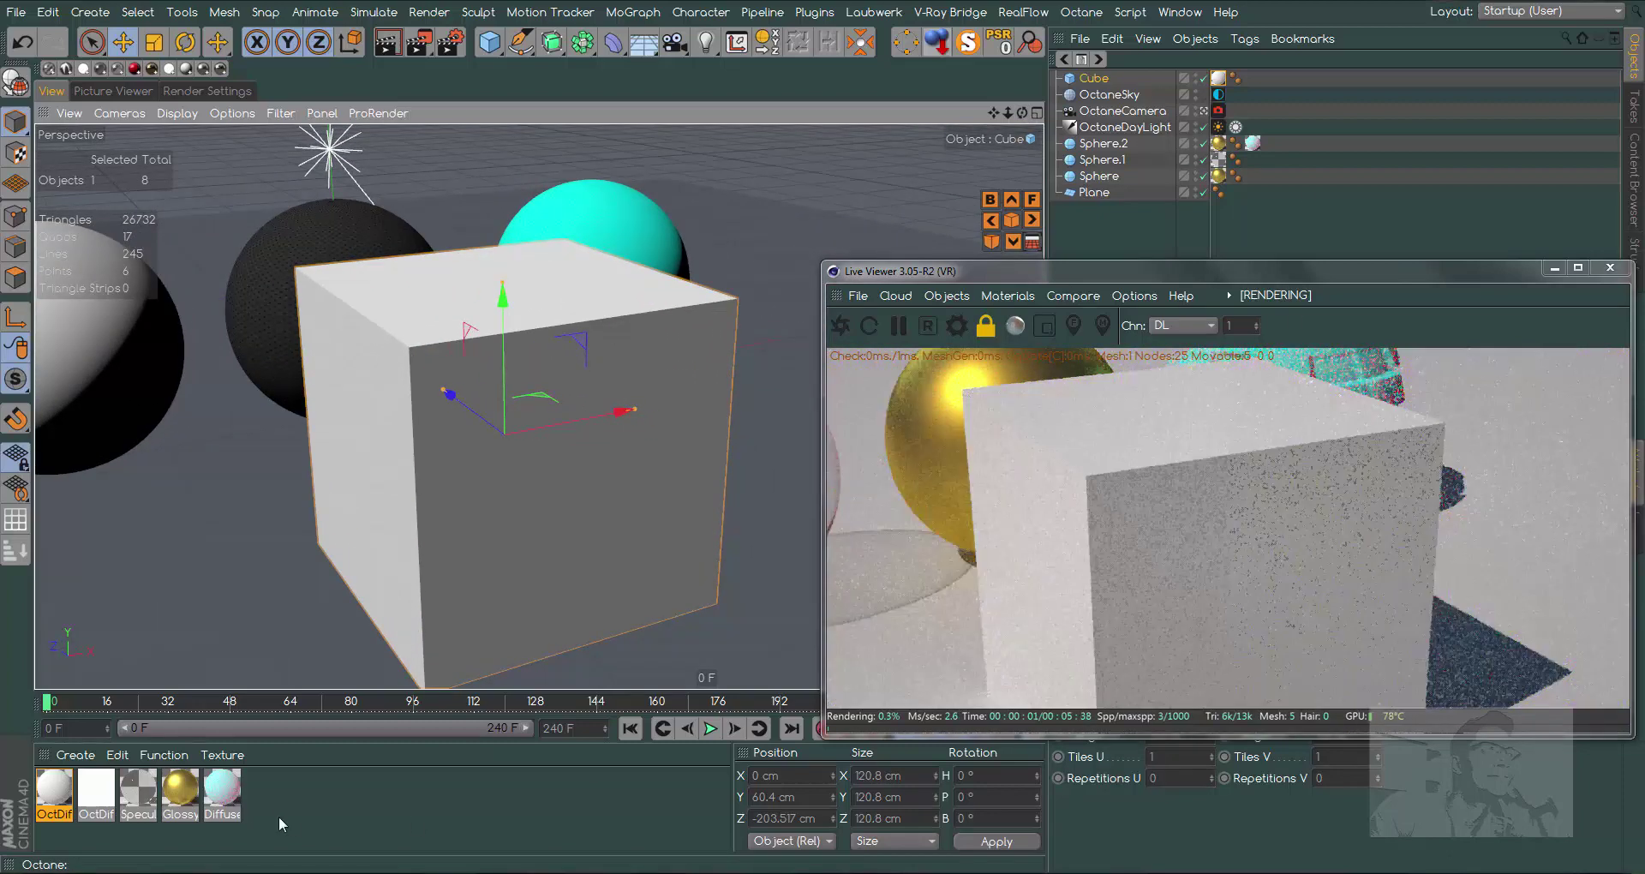
- Tint the OctDiffuse material's diffuse colour pale lavender using the RGB sliders
{"action": "double_click", "coordinate": [54, 793]}
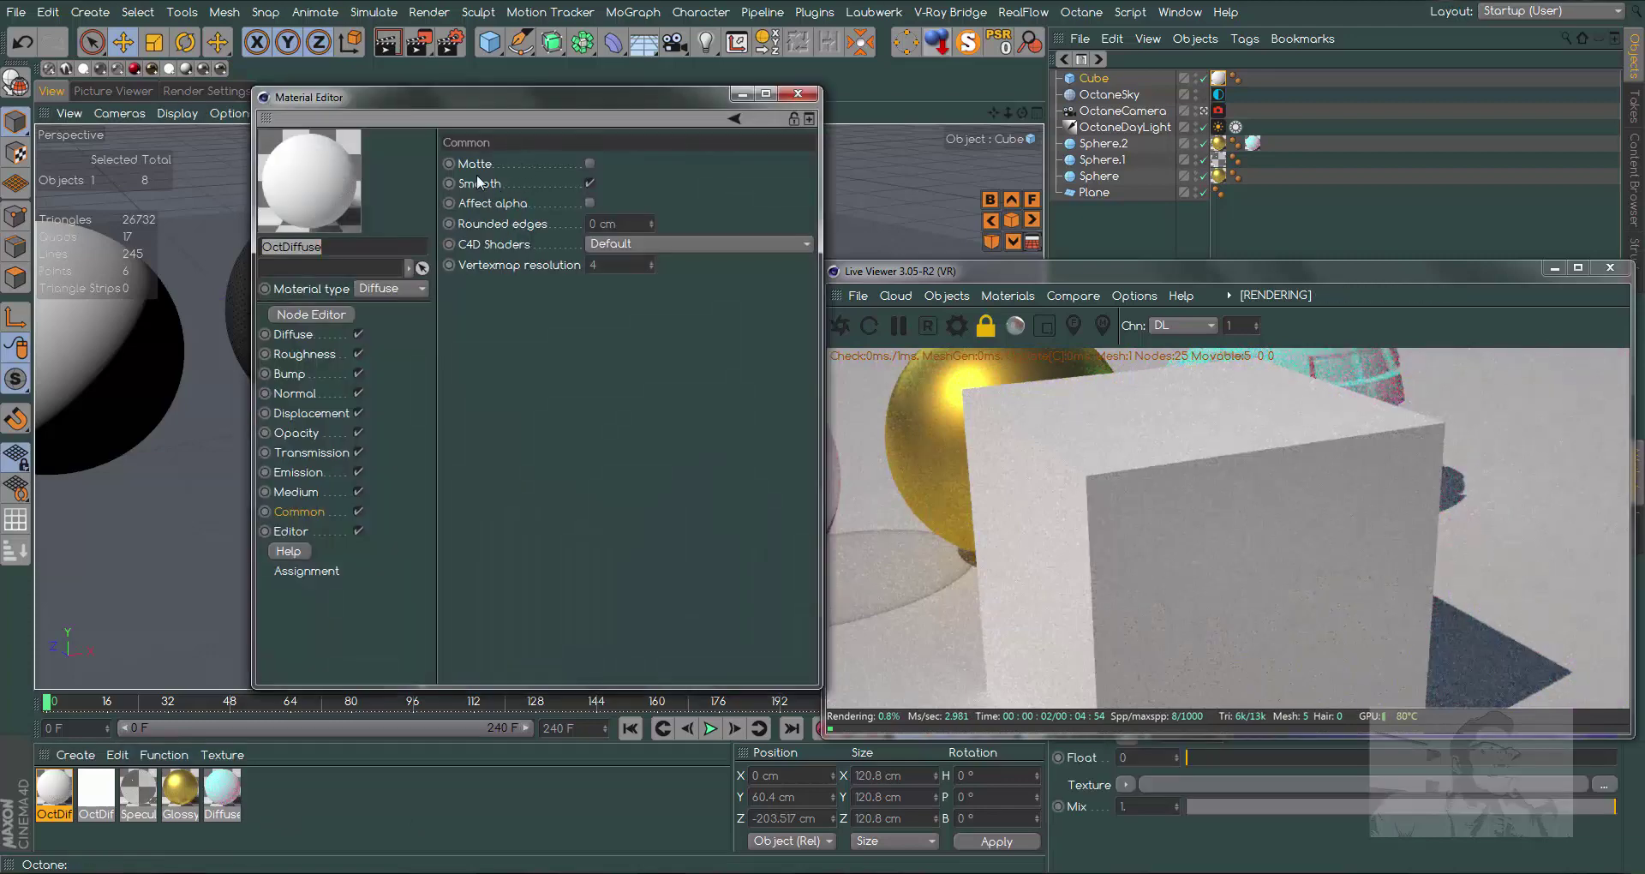
{"action": "left_click", "coordinate": [307, 334]}
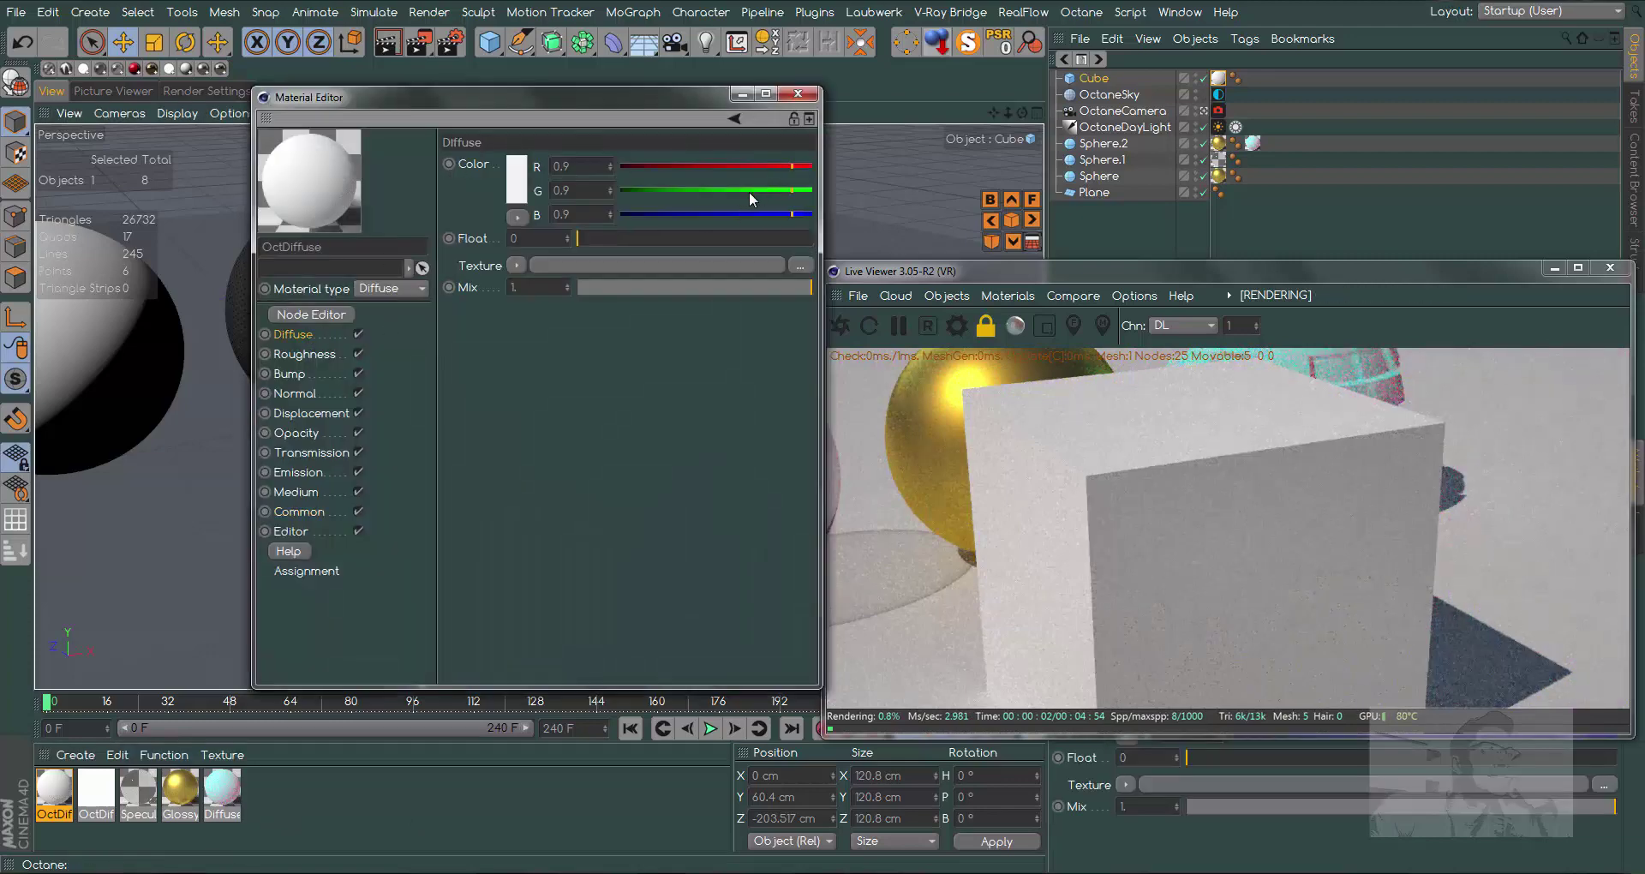
{"action": "left_click", "coordinate": [694, 214]}
{"action": "mouse_move", "coordinate": [692, 189]}
{"action": "left_mouse_down"}
{"action": "mouse_move", "coordinate": [620, 189]}
{"action": "mouse_move", "coordinate": [872, 187]}
{"action": "left_mouse_up"}
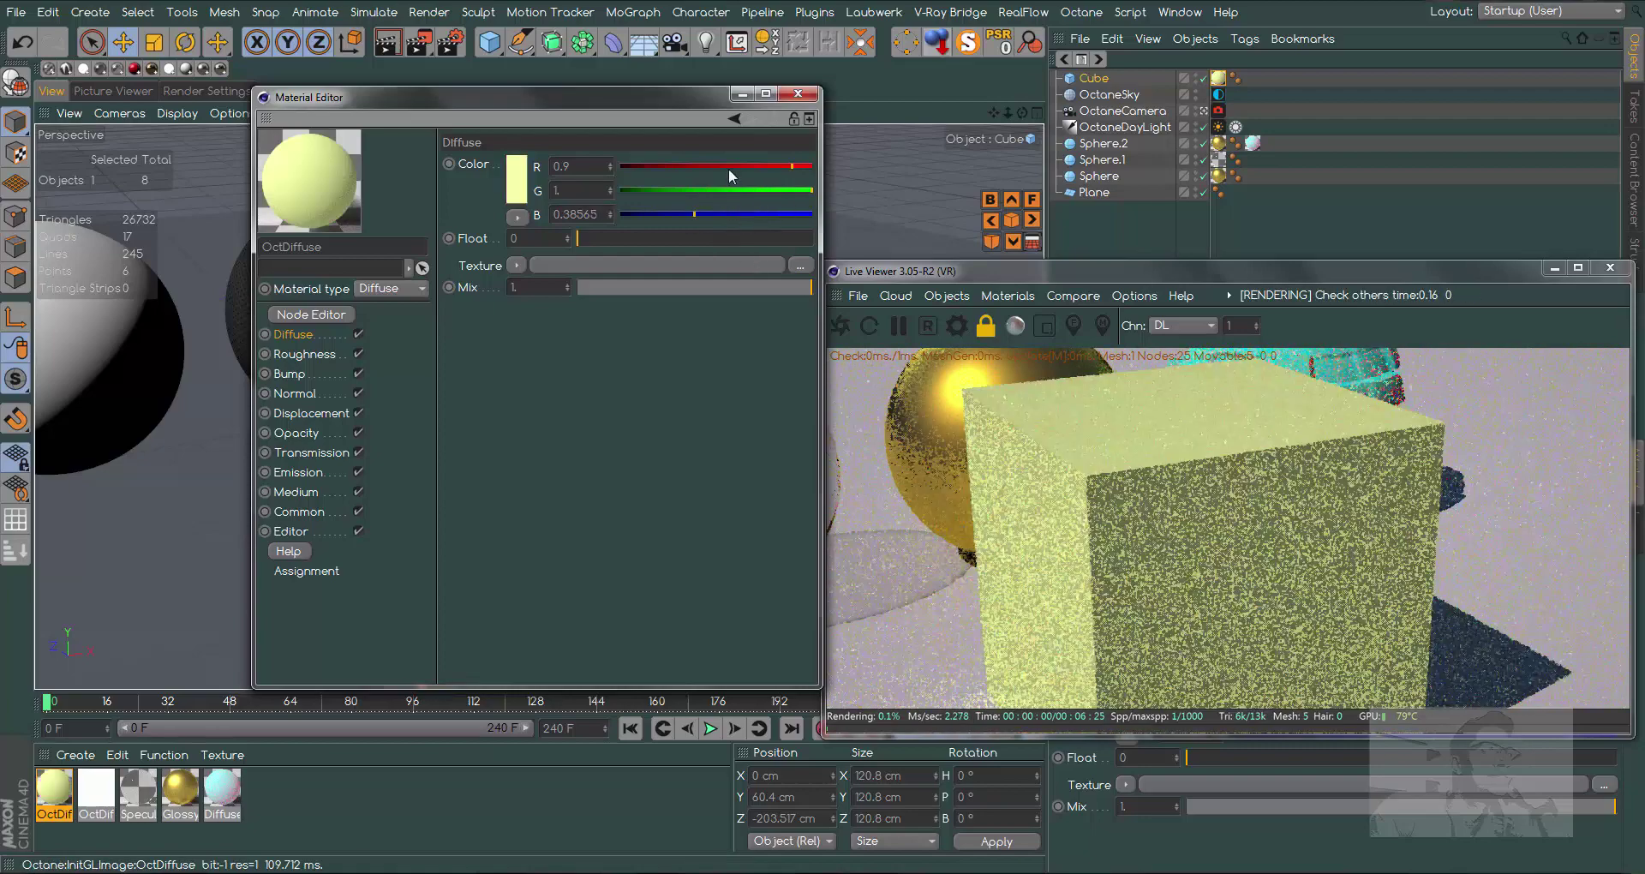
{"action": "left_click", "coordinate": [669, 165]}
{"action": "mouse_move", "coordinate": [677, 166]}
{"action": "left_mouse_down"}
{"action": "mouse_move", "coordinate": [621, 165]}
{"action": "mouse_move", "coordinate": [618, 188]}
{"action": "mouse_move", "coordinate": [775, 221]}
{"action": "left_mouse_up"}
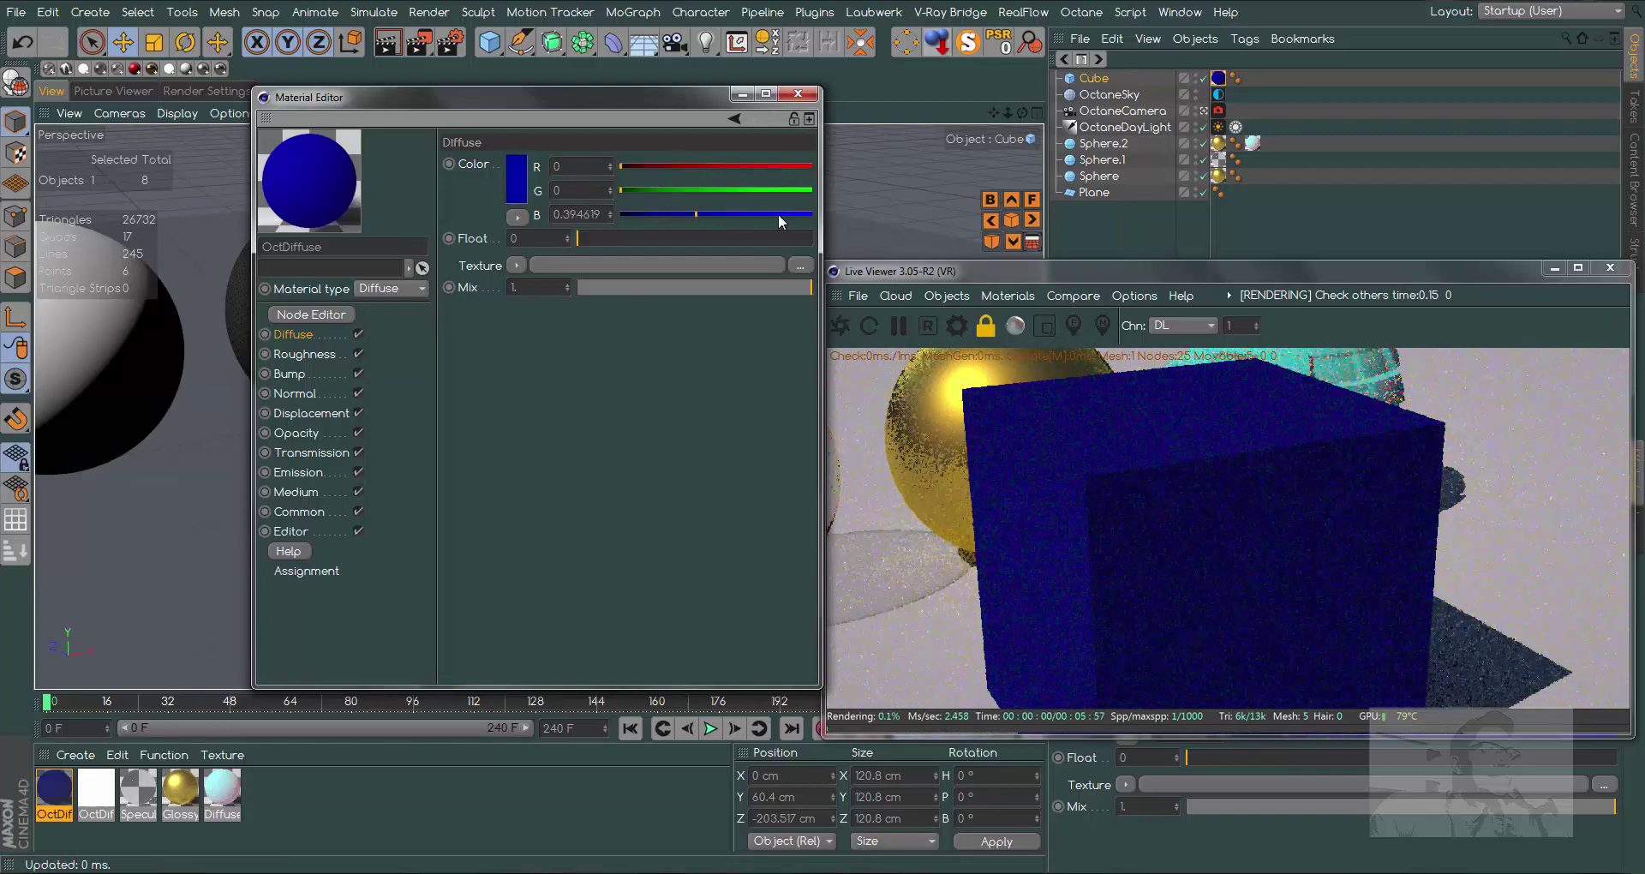
{"action": "left_click", "coordinate": [729, 190]}
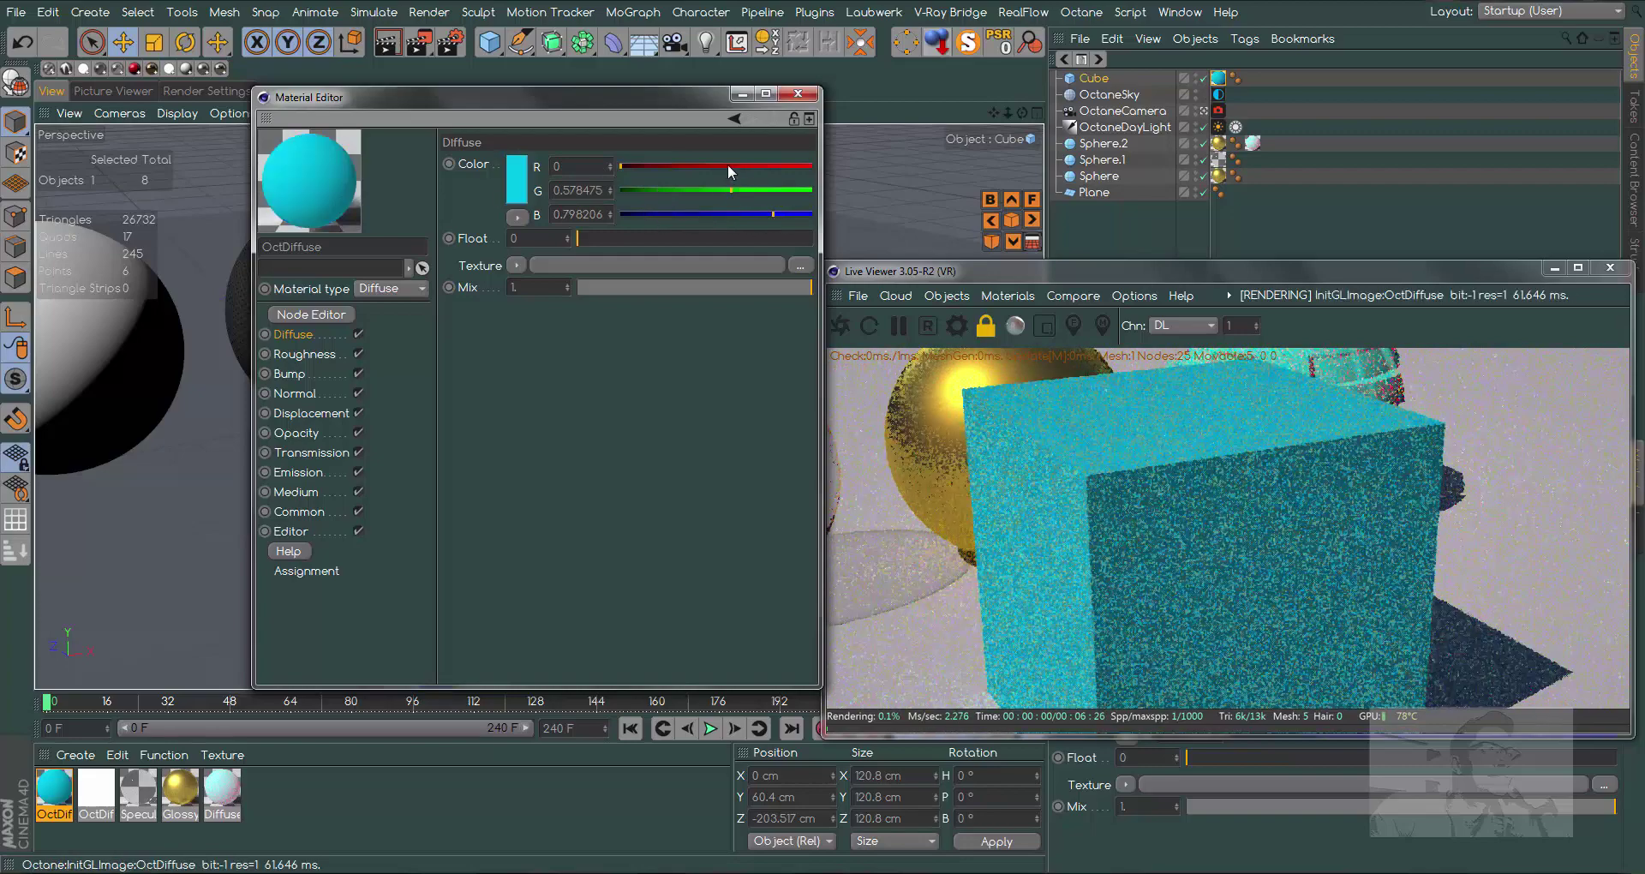
{"action": "left_click", "coordinate": [728, 166]}
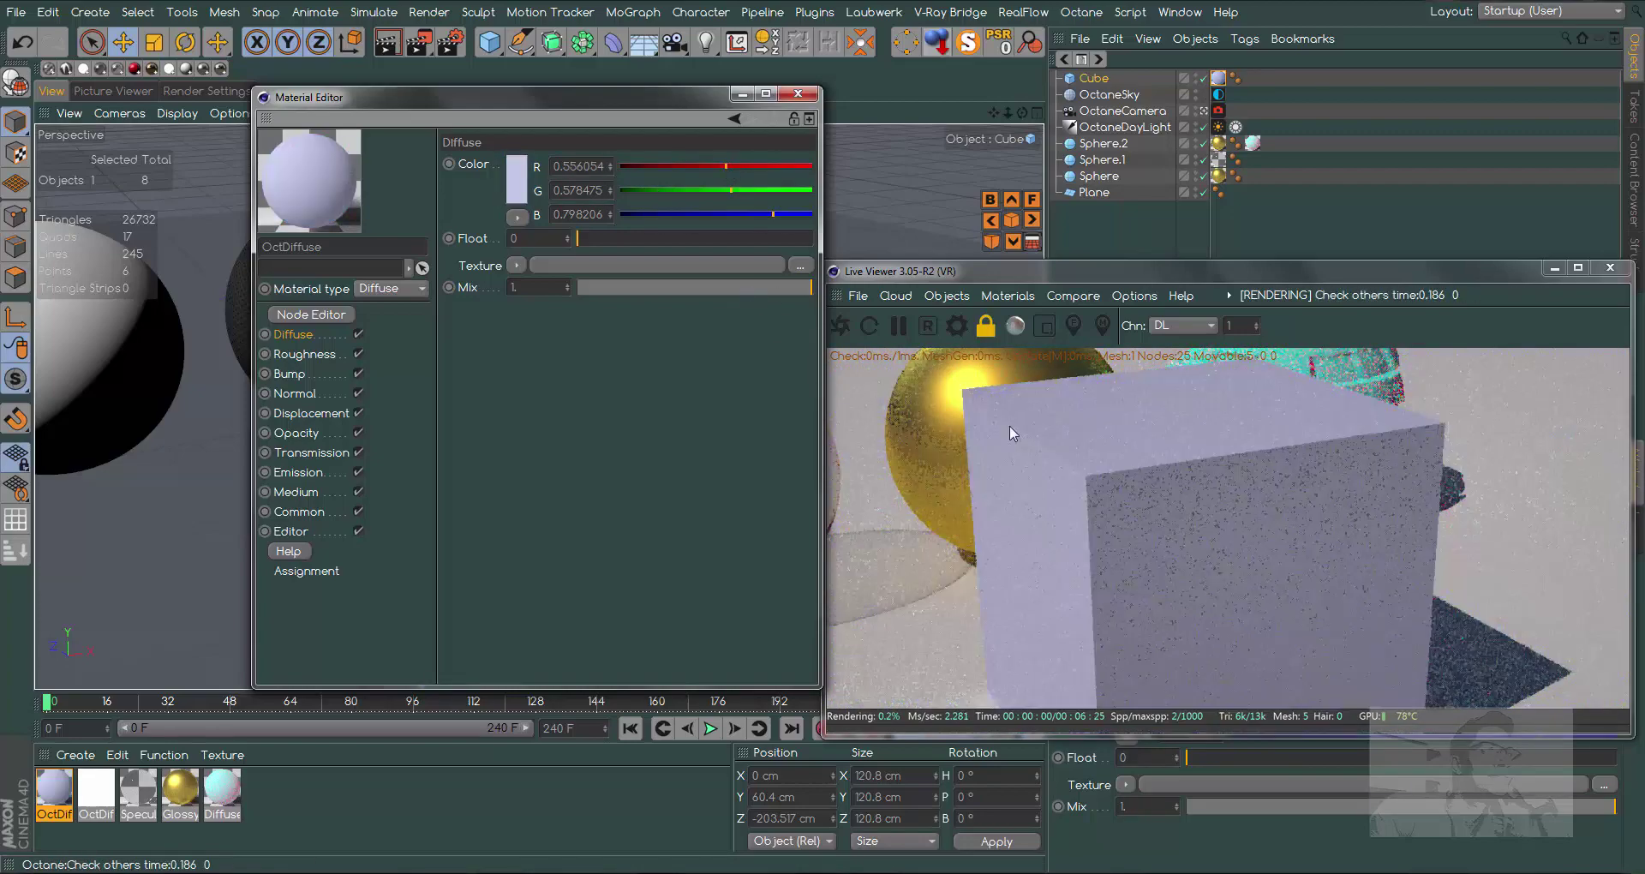
- Set the material's Rounded edges to 1 cm, after trying 5 cm and 3 cm
{"action": "left_click", "coordinate": [305, 512]}
{"action": "double_click", "coordinate": [621, 224]}
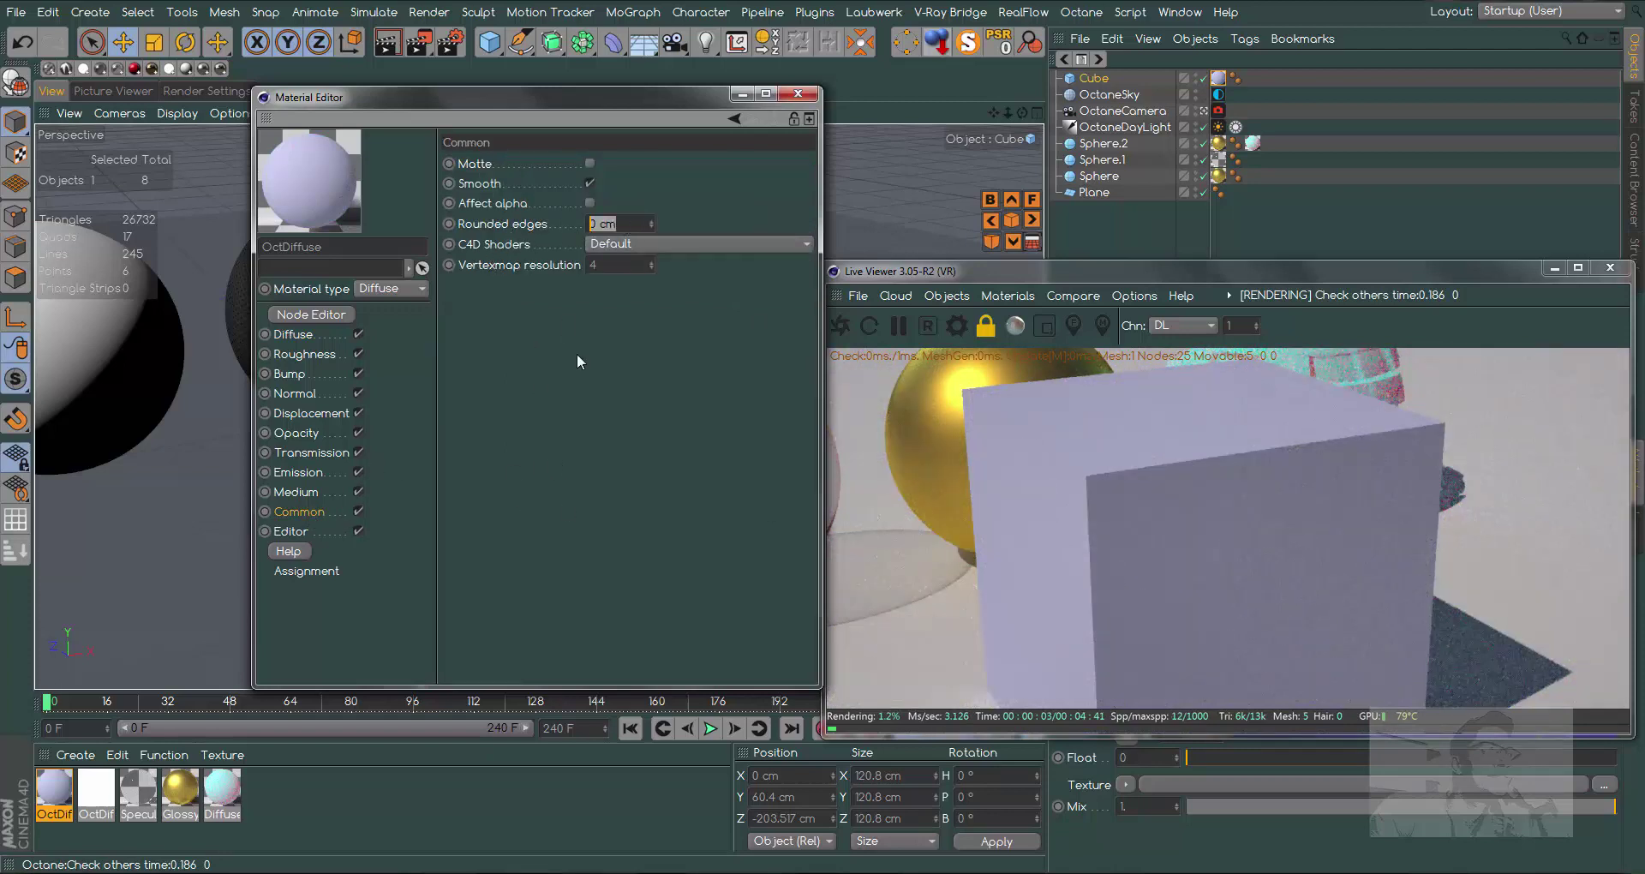
{"action": "type", "text": "1"}
{"action": "key", "text": "Return"}
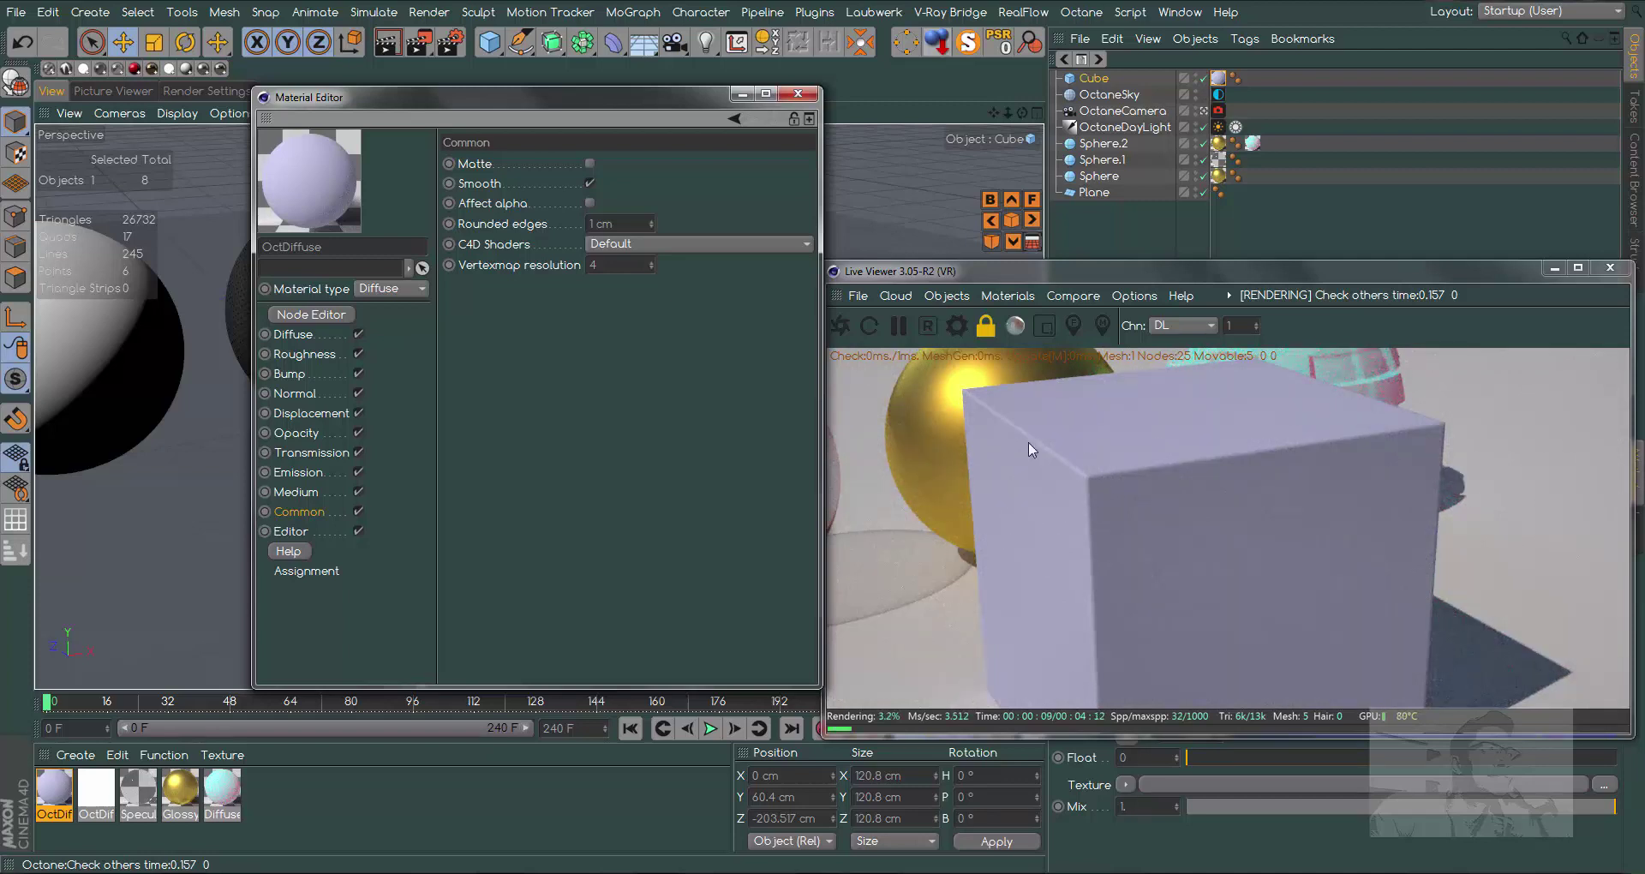
{"action": "left_click", "coordinate": [600, 223]}
{"action": "type", "text": "5"}
{"action": "key", "text": "Return"}
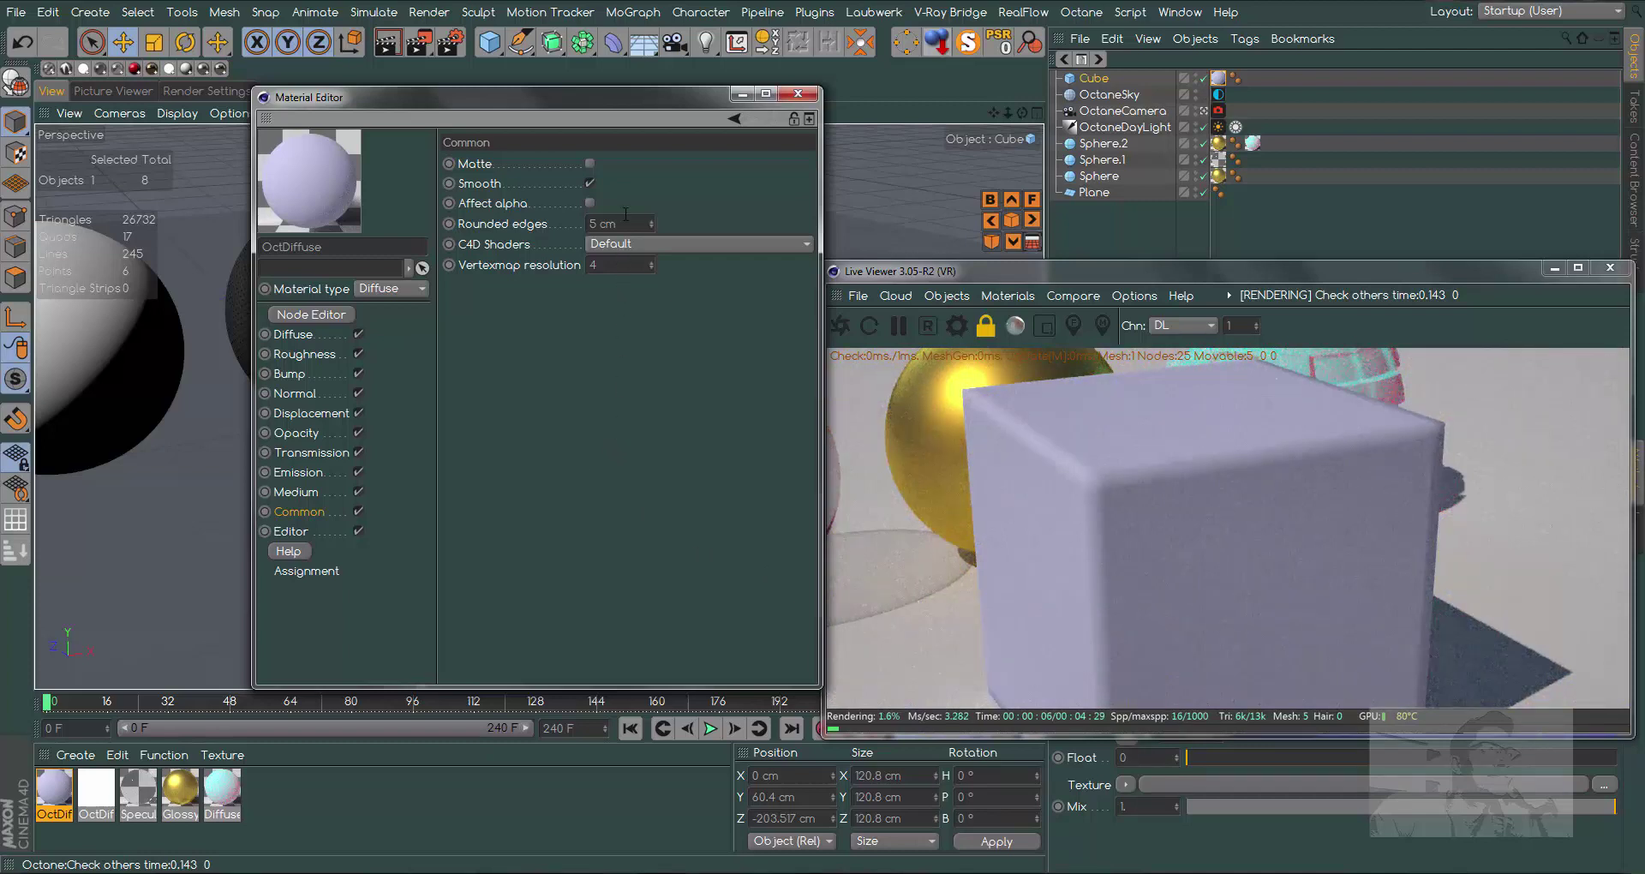
{"action": "double_click", "coordinate": [593, 224]}
{"action": "type", "text": "3"}
{"action": "key", "text": "Return"}
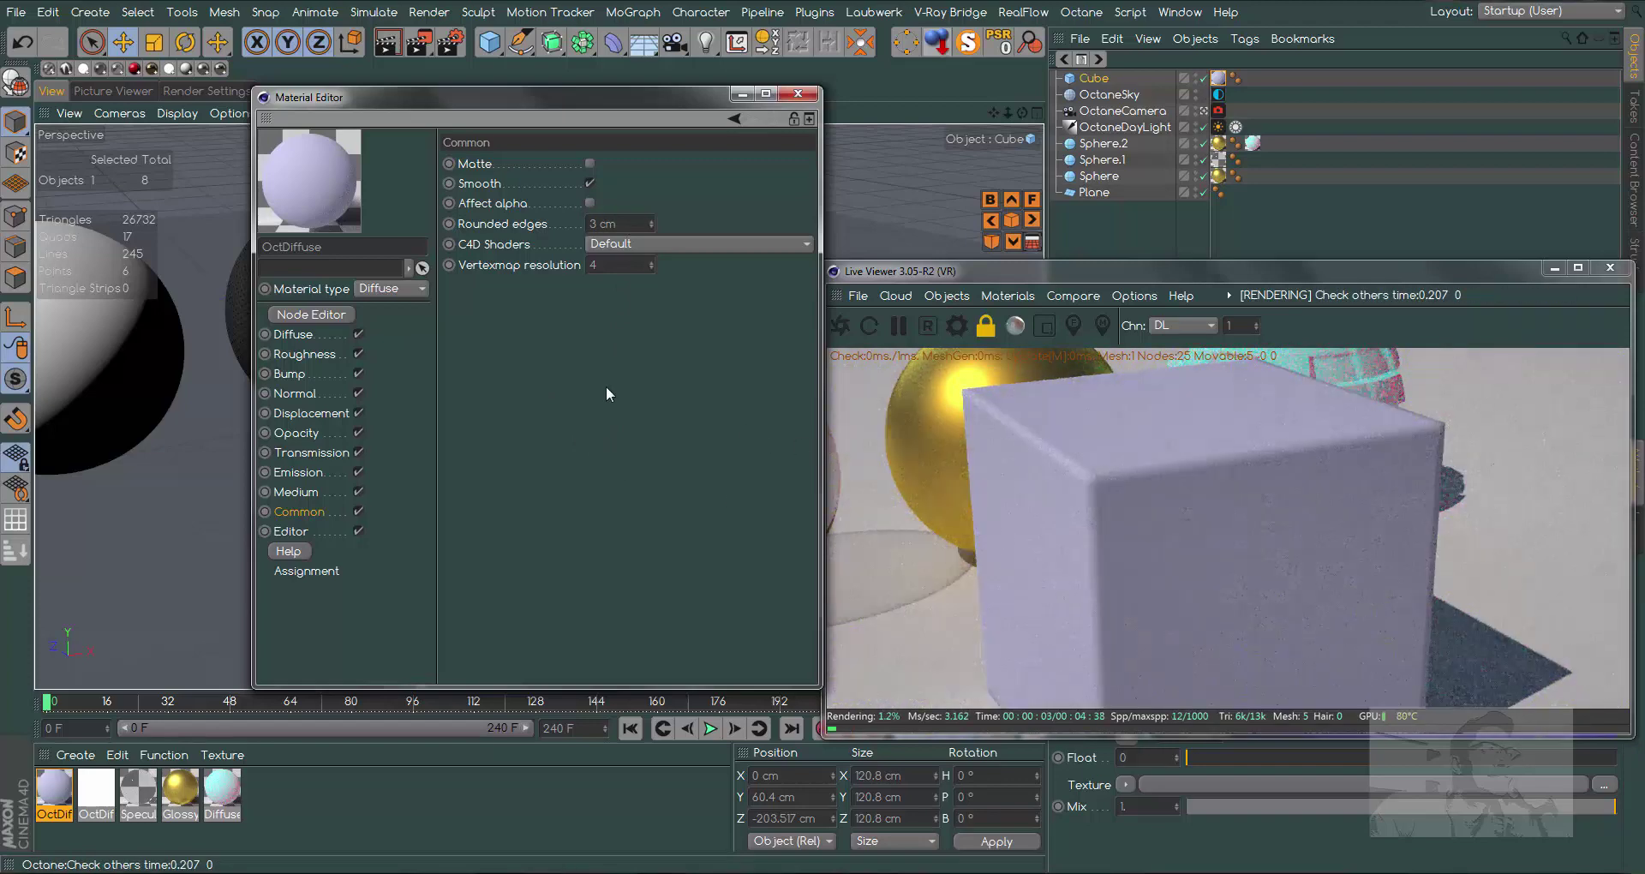
{"action": "double_click", "coordinate": [628, 228]}
{"action": "type", "text": "1"}
{"action": "key", "text": "Return"}
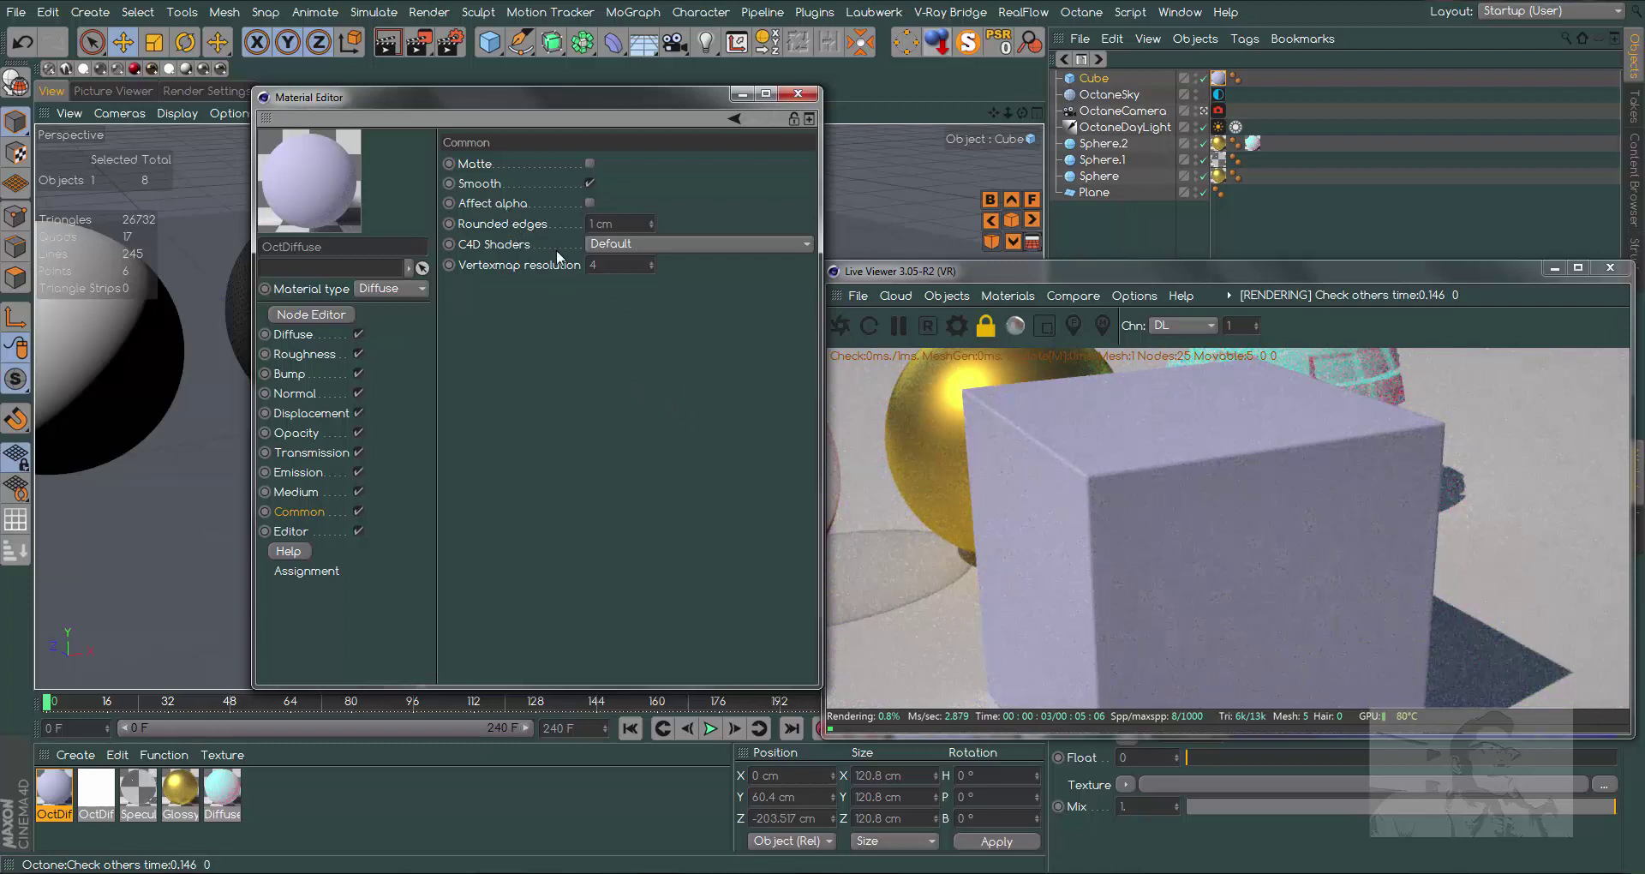
- Move the material window aside, view the cube from a low frontal angle, and select the Cube
{"action": "left_click_drag", "start_coordinate": [598, 104], "coordinate": [976, 158]}
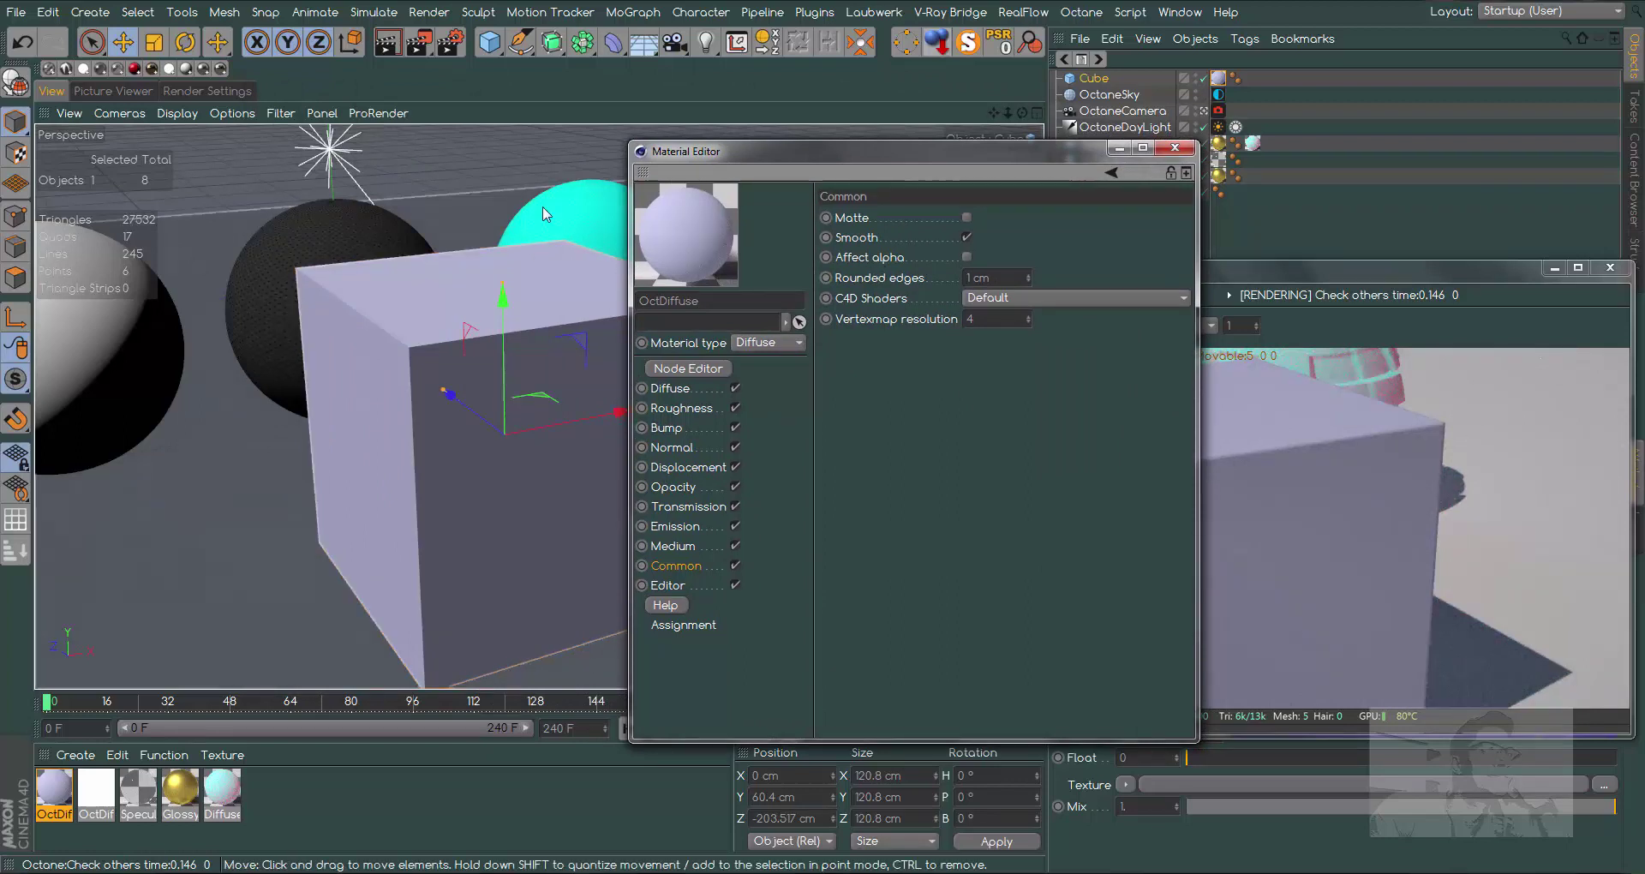
{"action": "left_click_drag", "start_coordinate": [990, 152], "coordinate": [1134, 222]}
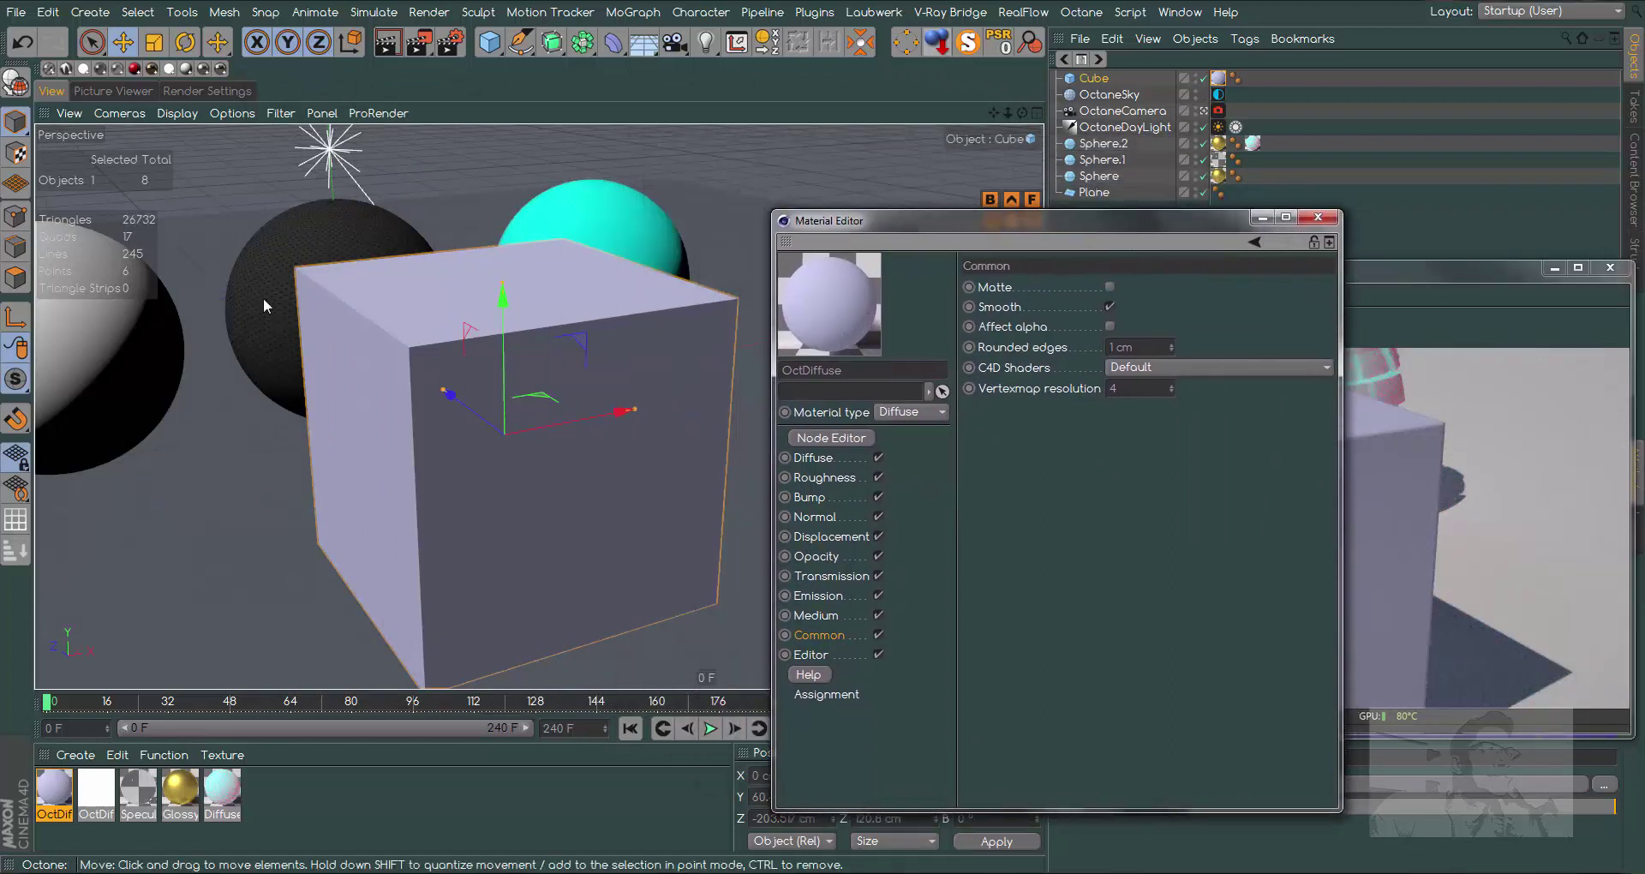
{"action": "left_click_drag", "start_coordinate": [370, 315], "coordinate": [539, 406], "text": "alt"}
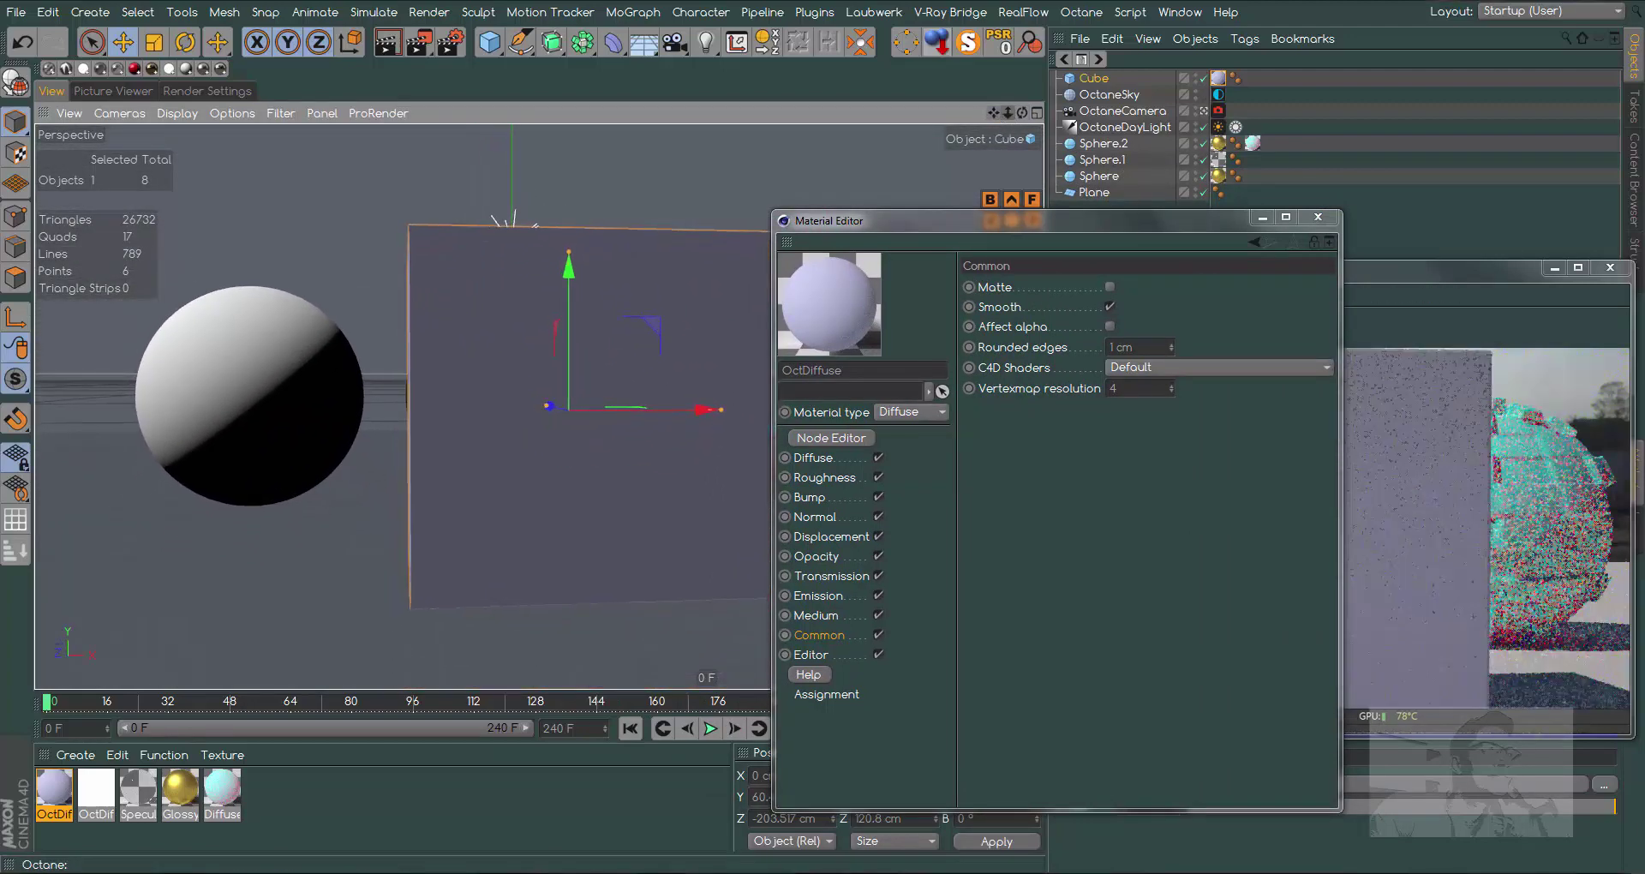
{"action": "left_click_drag", "start_coordinate": [996, 112], "coordinate": [1016, 197]}
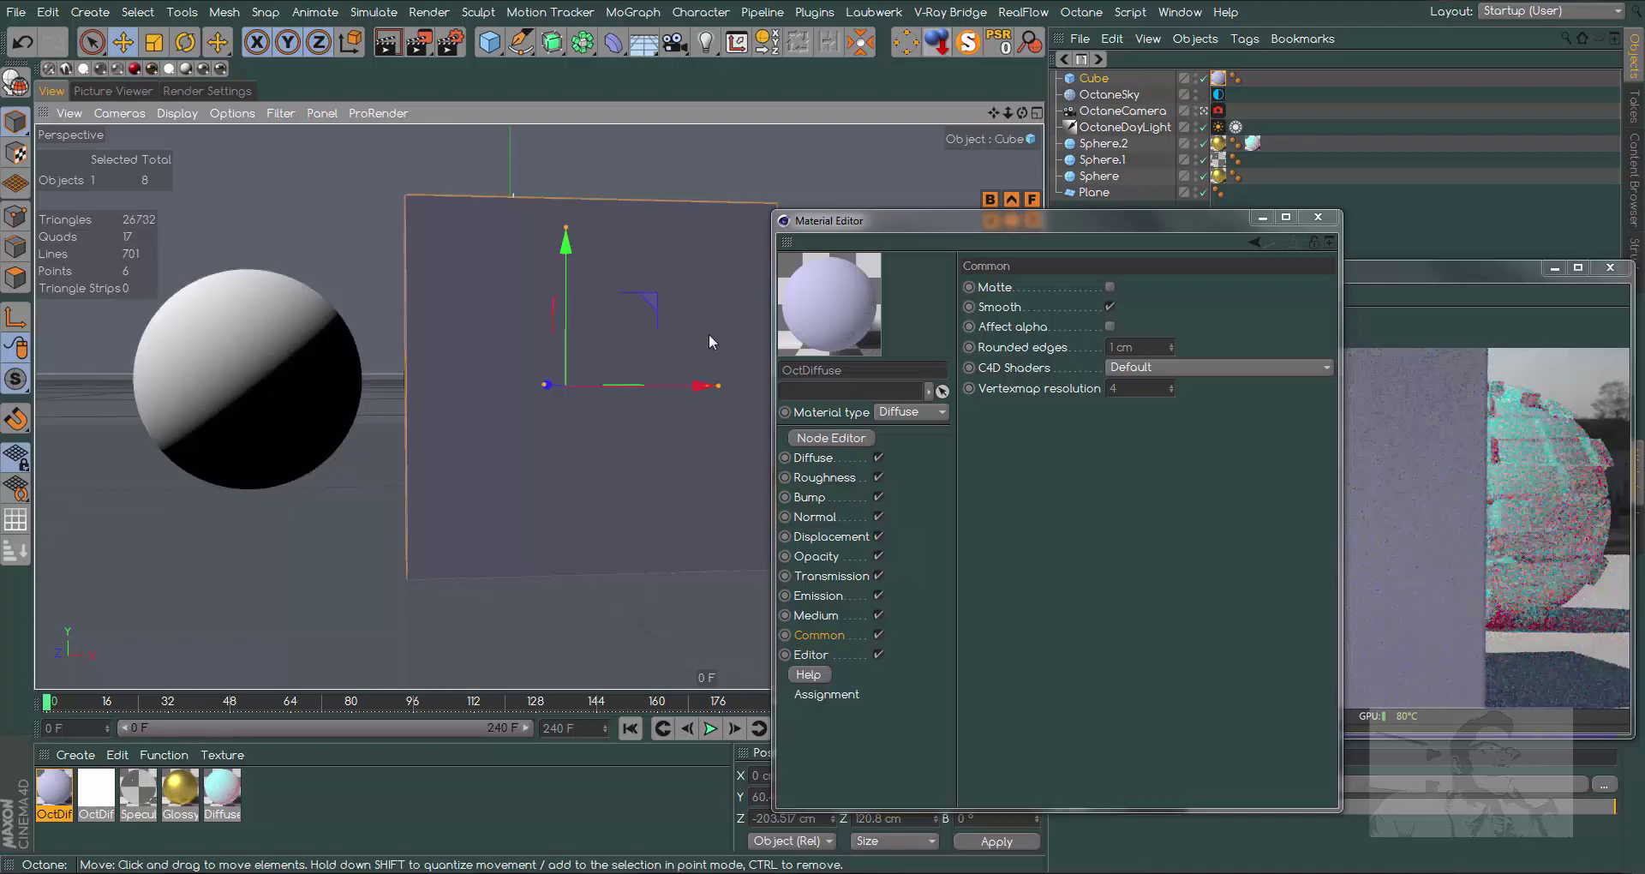
{"action": "left_click", "coordinate": [1086, 79]}
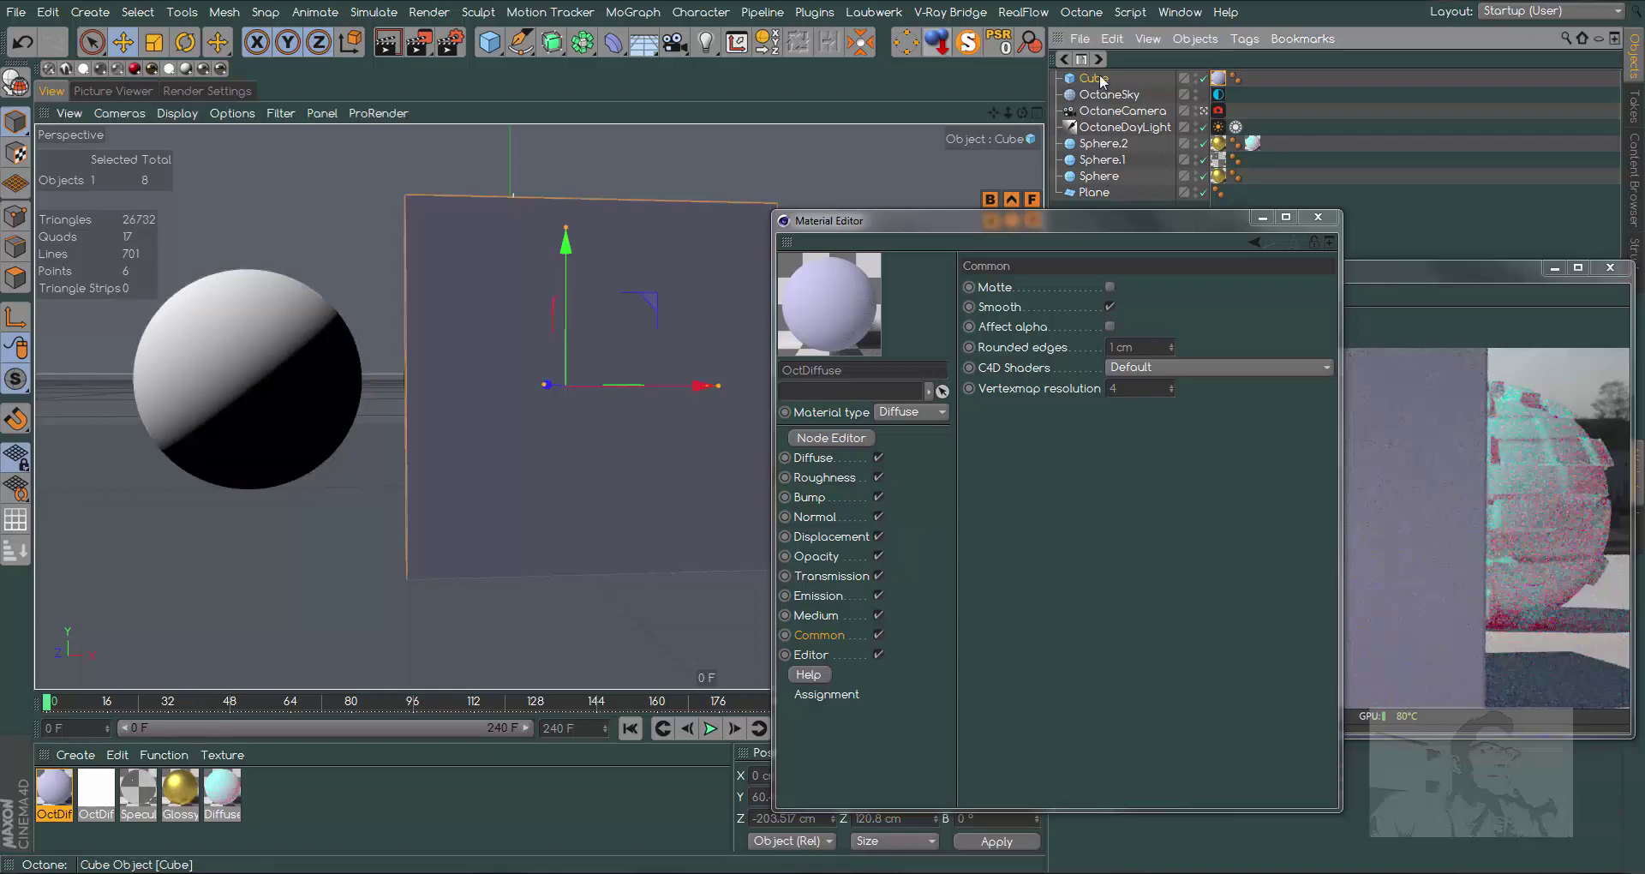
- Delete the cube and enable Octane's Alpha channel for a transparent render background
{"action": "key", "text": "Delete"}
{"action": "mouse_move", "coordinate": [1106, 221]}
{"action": "left_mouse_down"}
{"action": "mouse_move", "coordinate": [633, 533]}
{"action": "mouse_move", "coordinate": [451, 490]}
{"action": "left_mouse_up"}
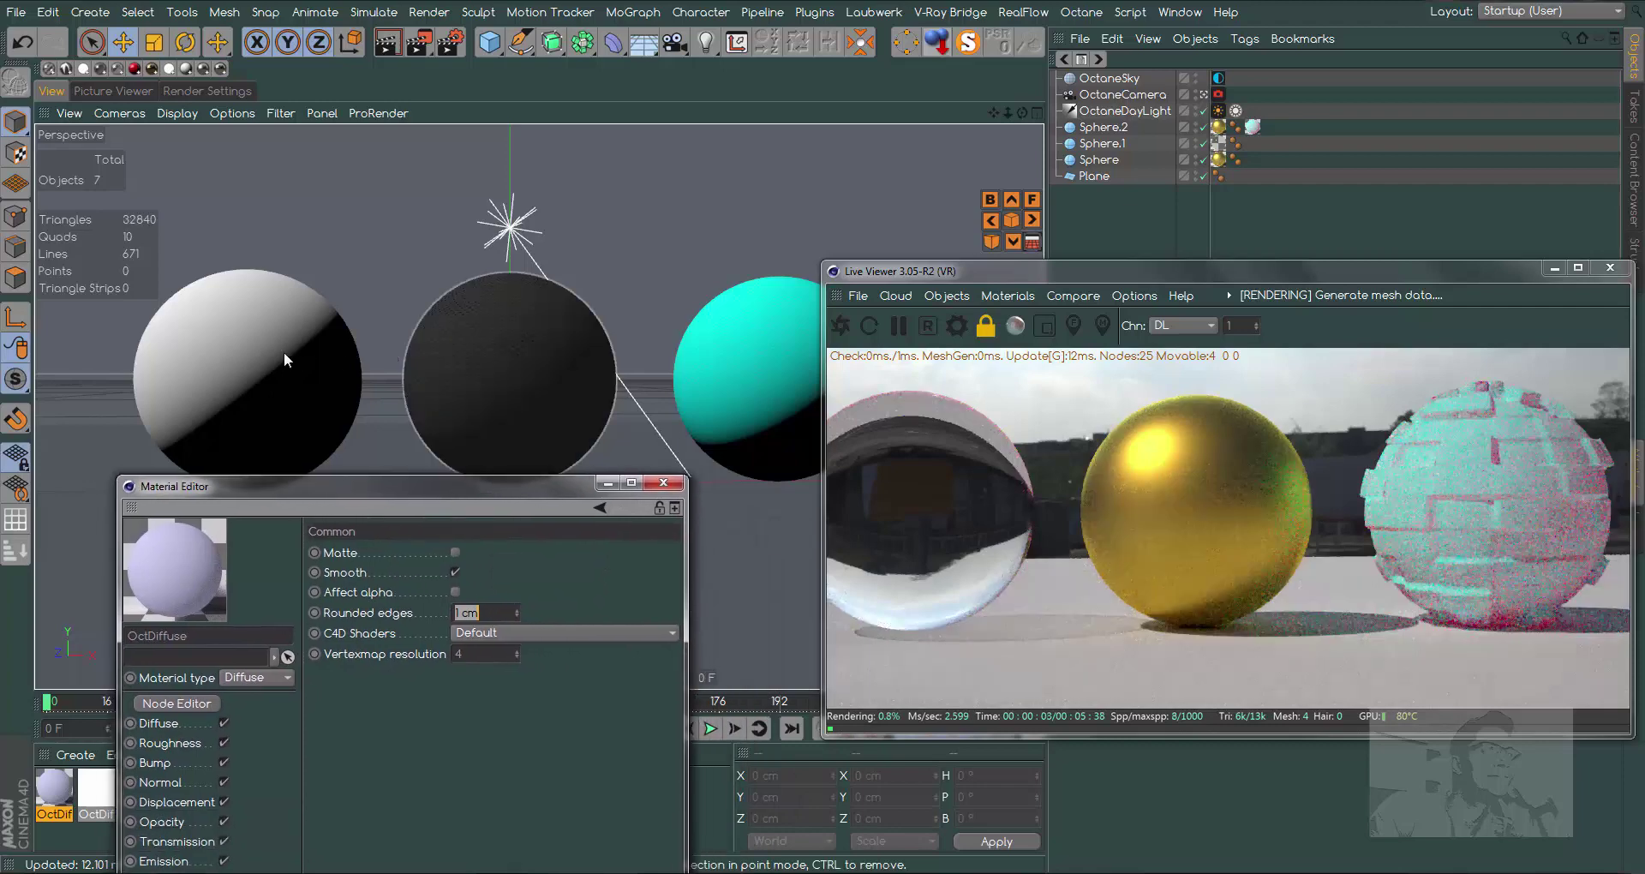
{"action": "left_click", "coordinate": [957, 325]}
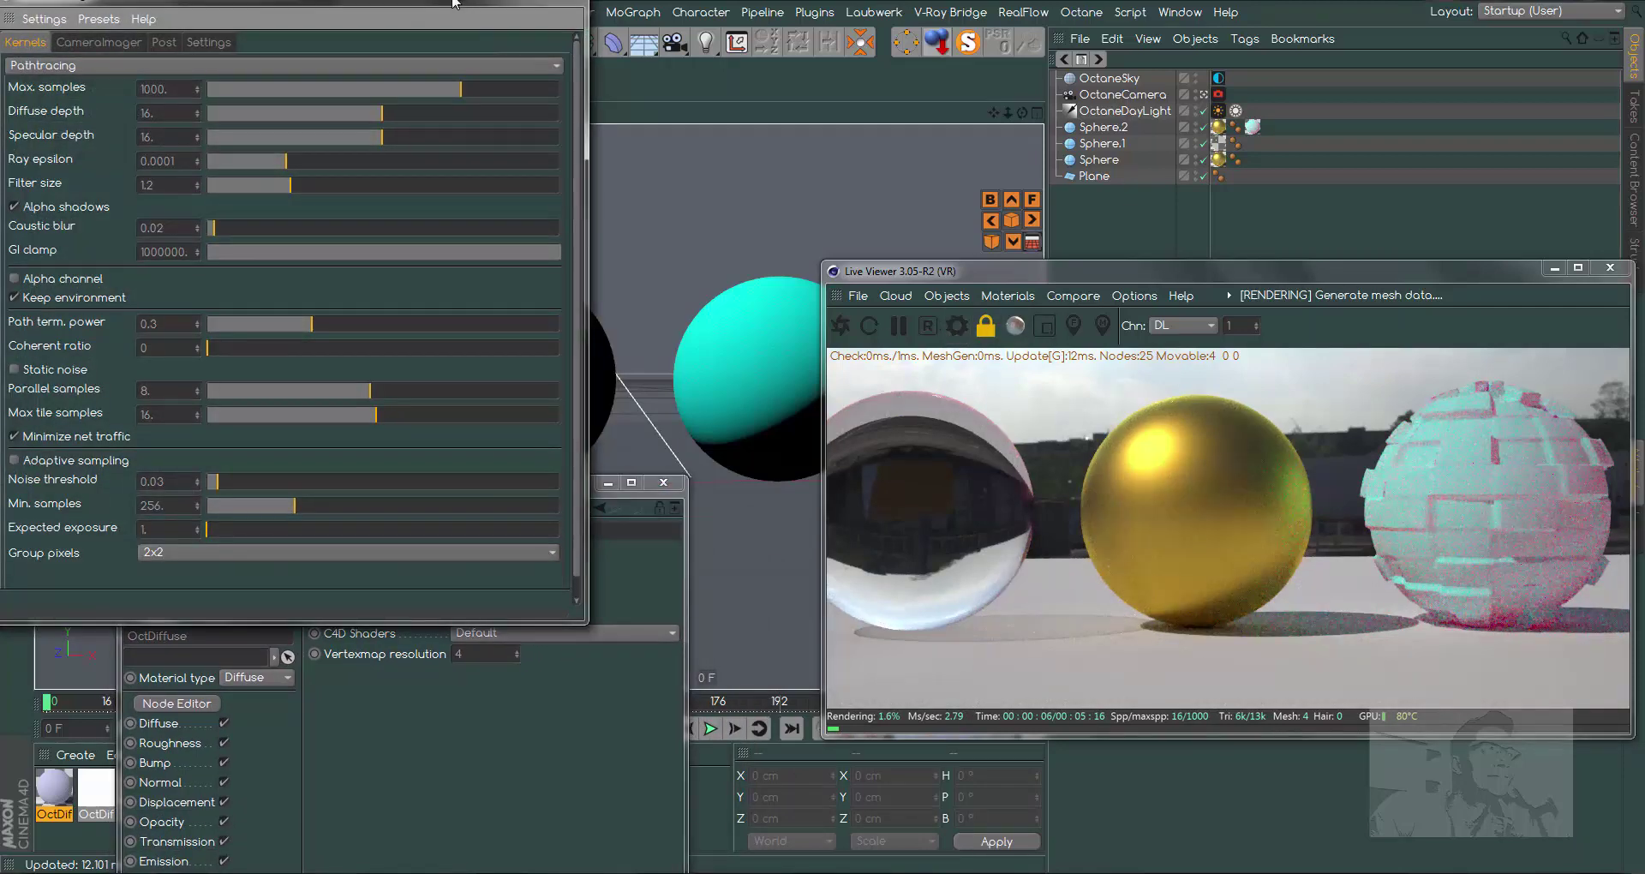
{"action": "left_click_drag", "start_coordinate": [471, 7], "coordinate": [854, 87]}
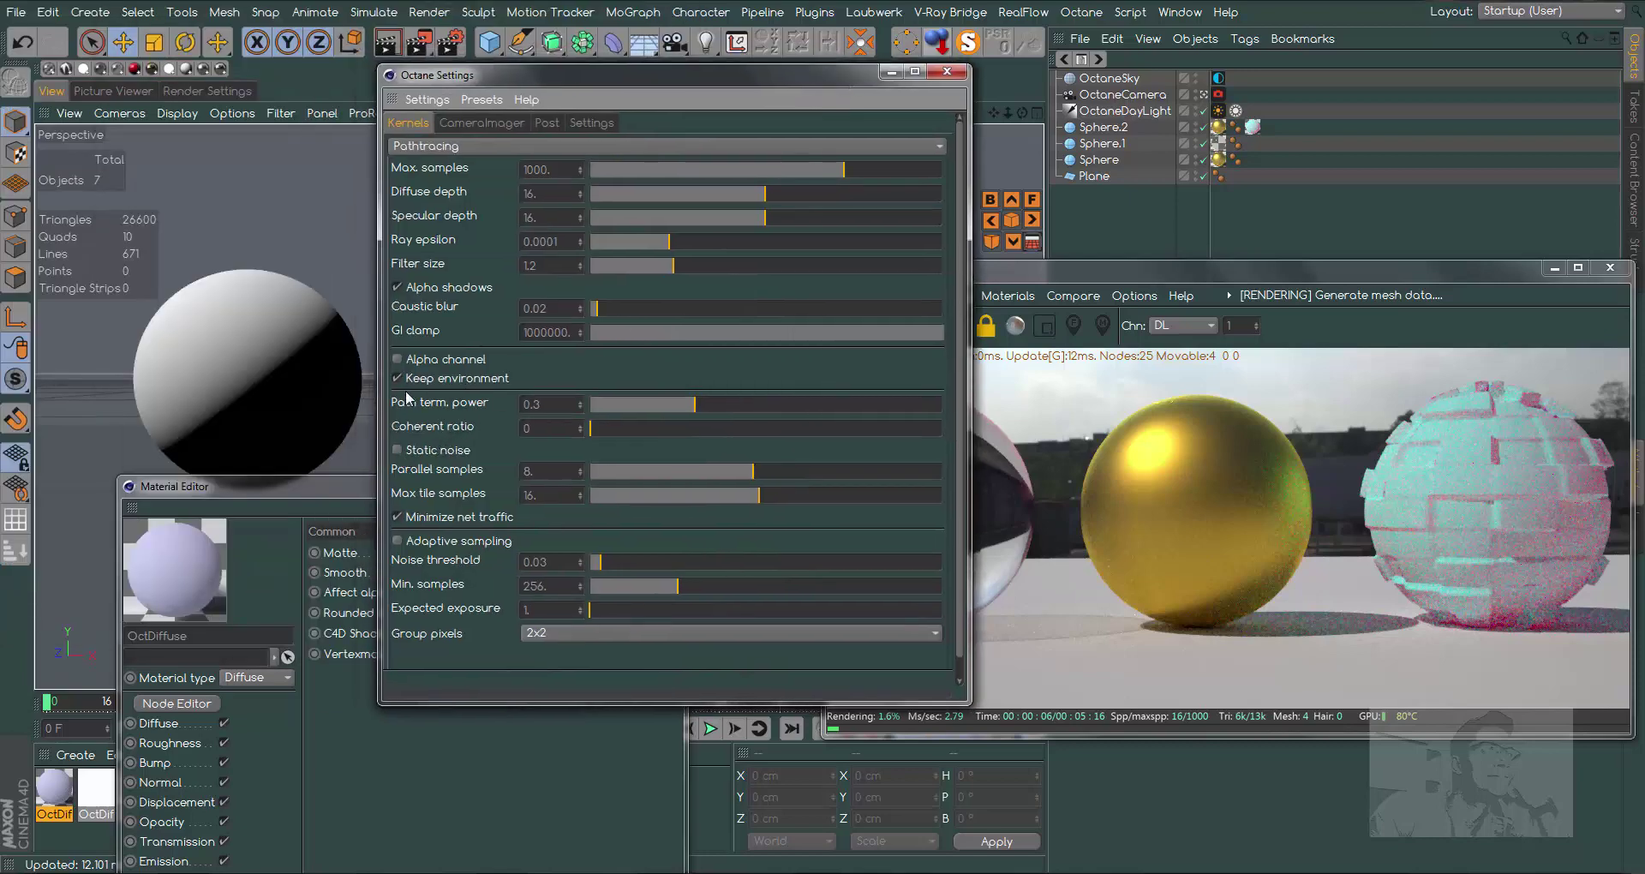
{"action": "left_click", "coordinate": [400, 364]}
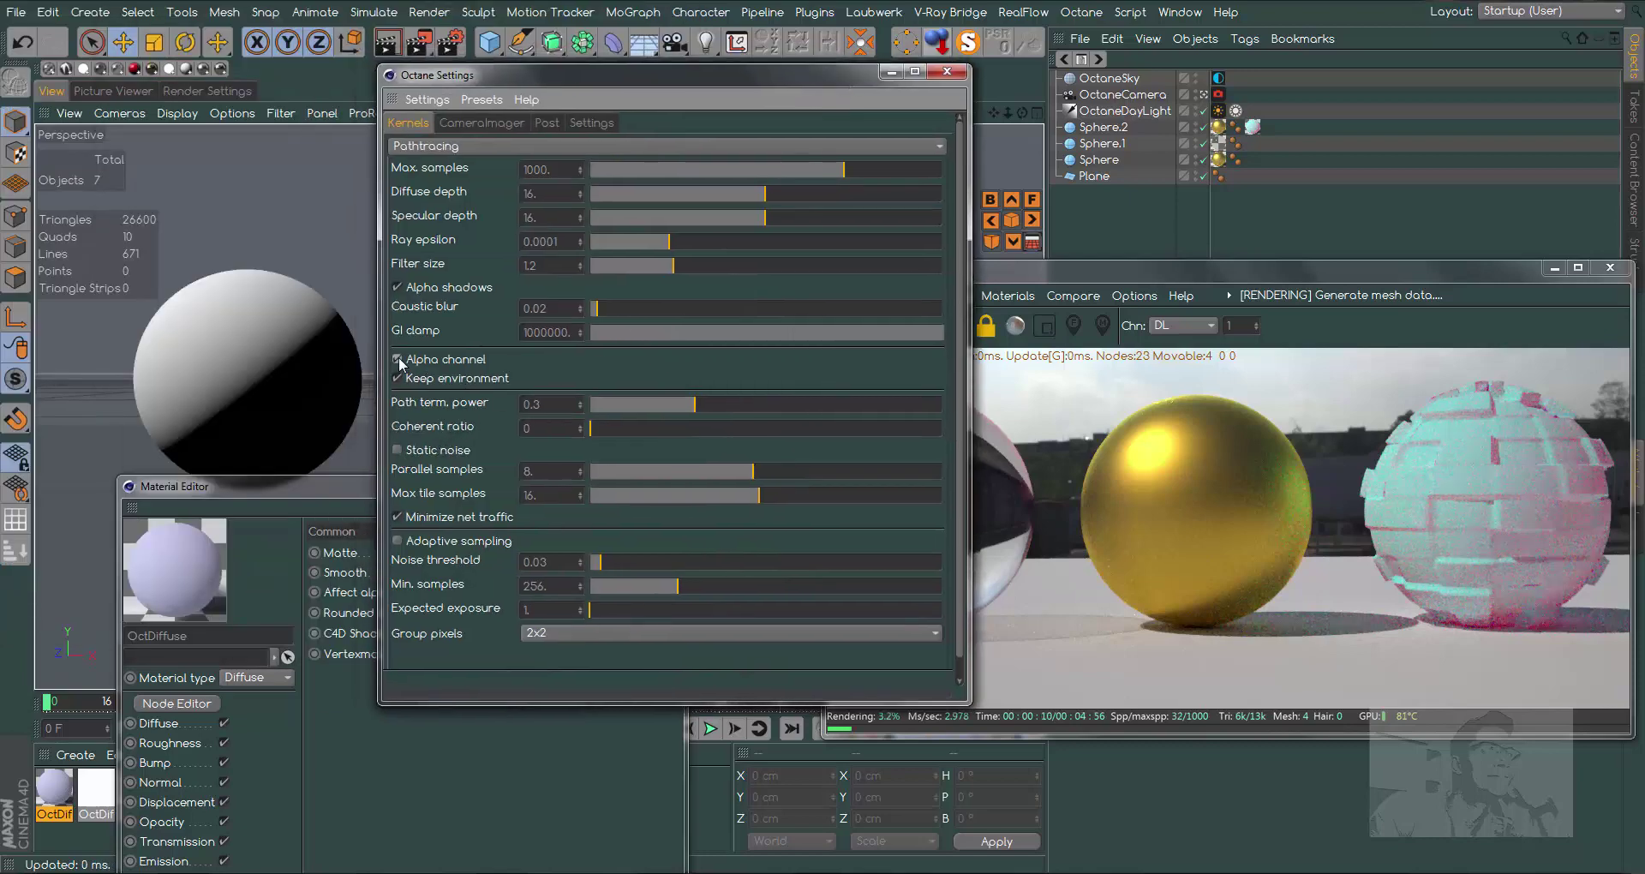
{"action": "mouse_move", "coordinate": [804, 77]}
{"action": "left_mouse_down"}
{"action": "mouse_move", "coordinate": [876, 281]}
{"action": "mouse_move", "coordinate": [1380, 651]}
{"action": "left_mouse_up"}
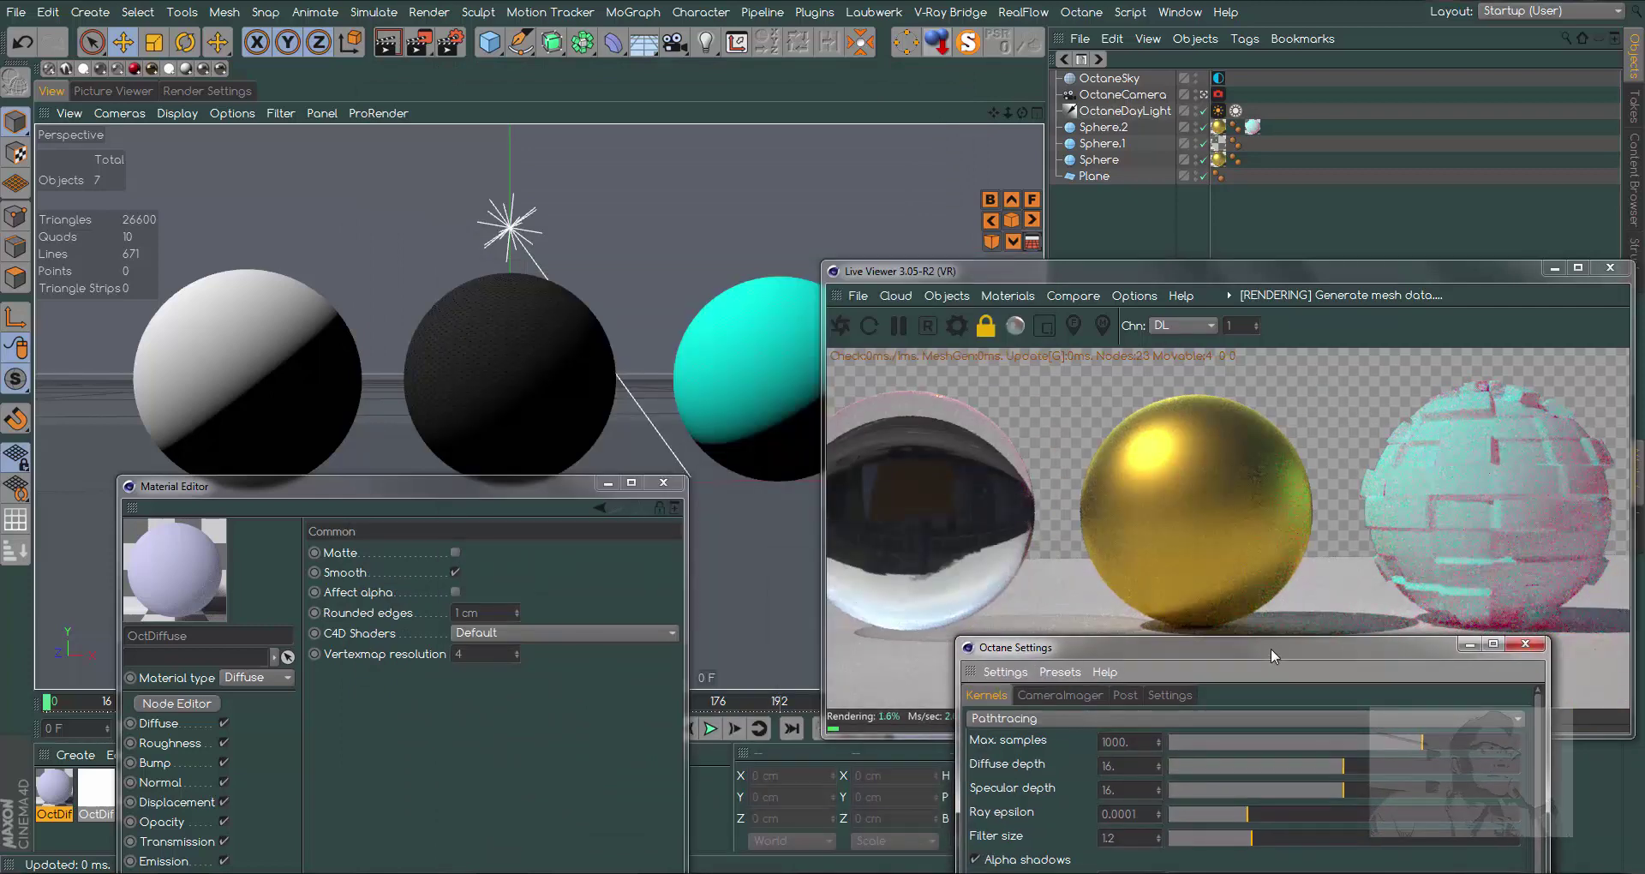
{"action": "left_click_drag", "start_coordinate": [1271, 648], "coordinate": [1331, 294]}
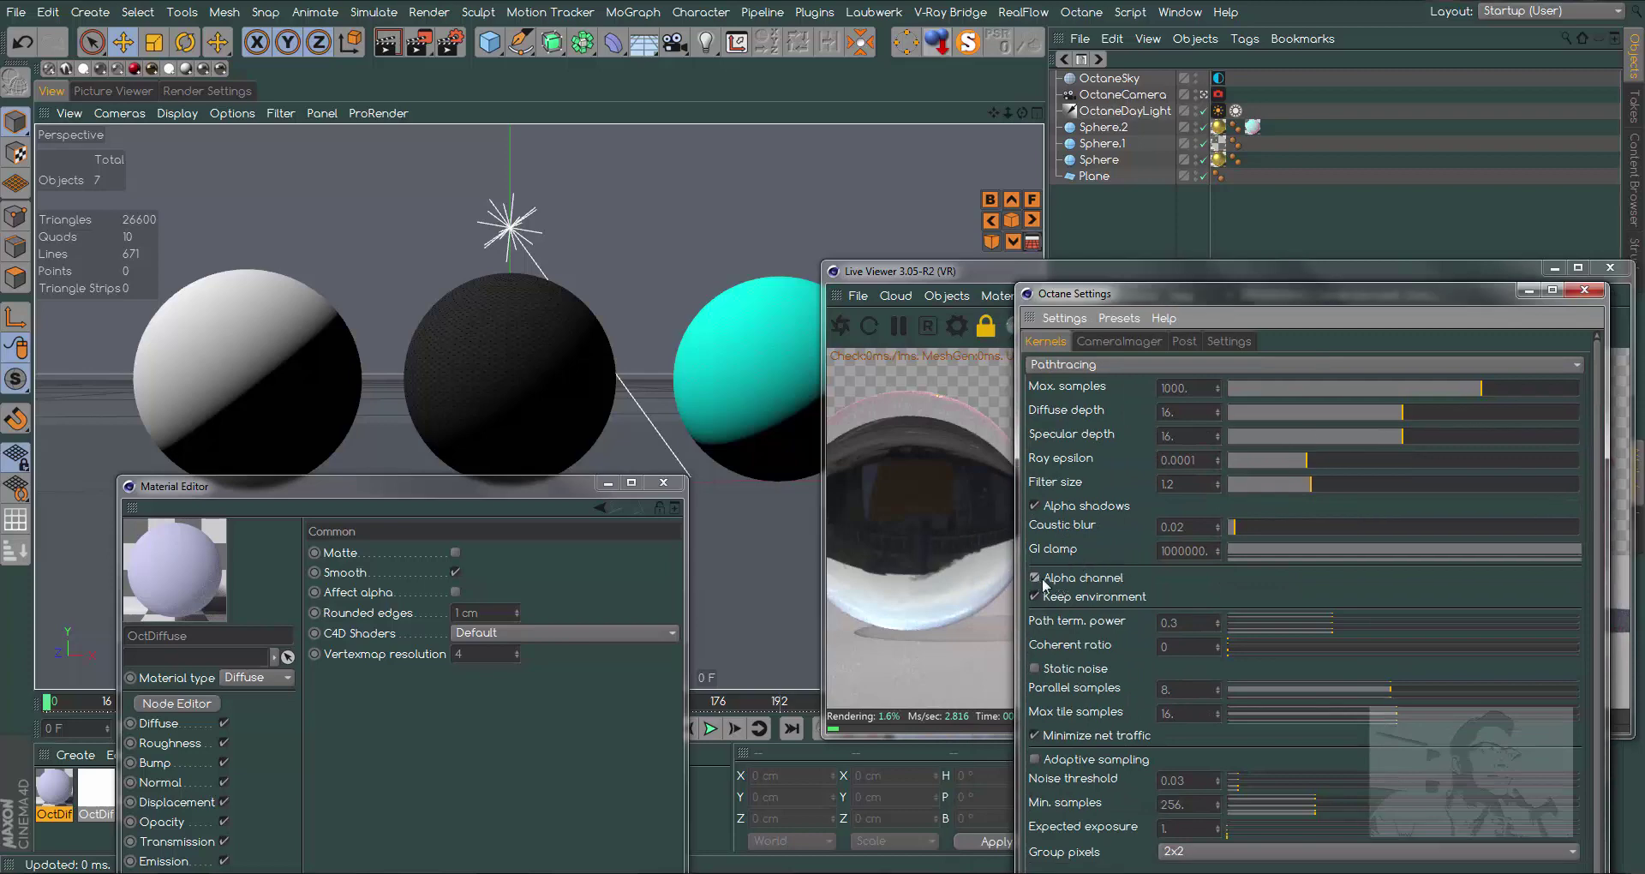
{"action": "mouse_move", "coordinate": [1292, 290]}
{"action": "left_mouse_down"}
{"action": "mouse_move", "coordinate": [1284, 404]}
{"action": "mouse_move", "coordinate": [1251, 324]}
{"action": "mouse_move", "coordinate": [1316, 651]}
{"action": "left_mouse_up"}
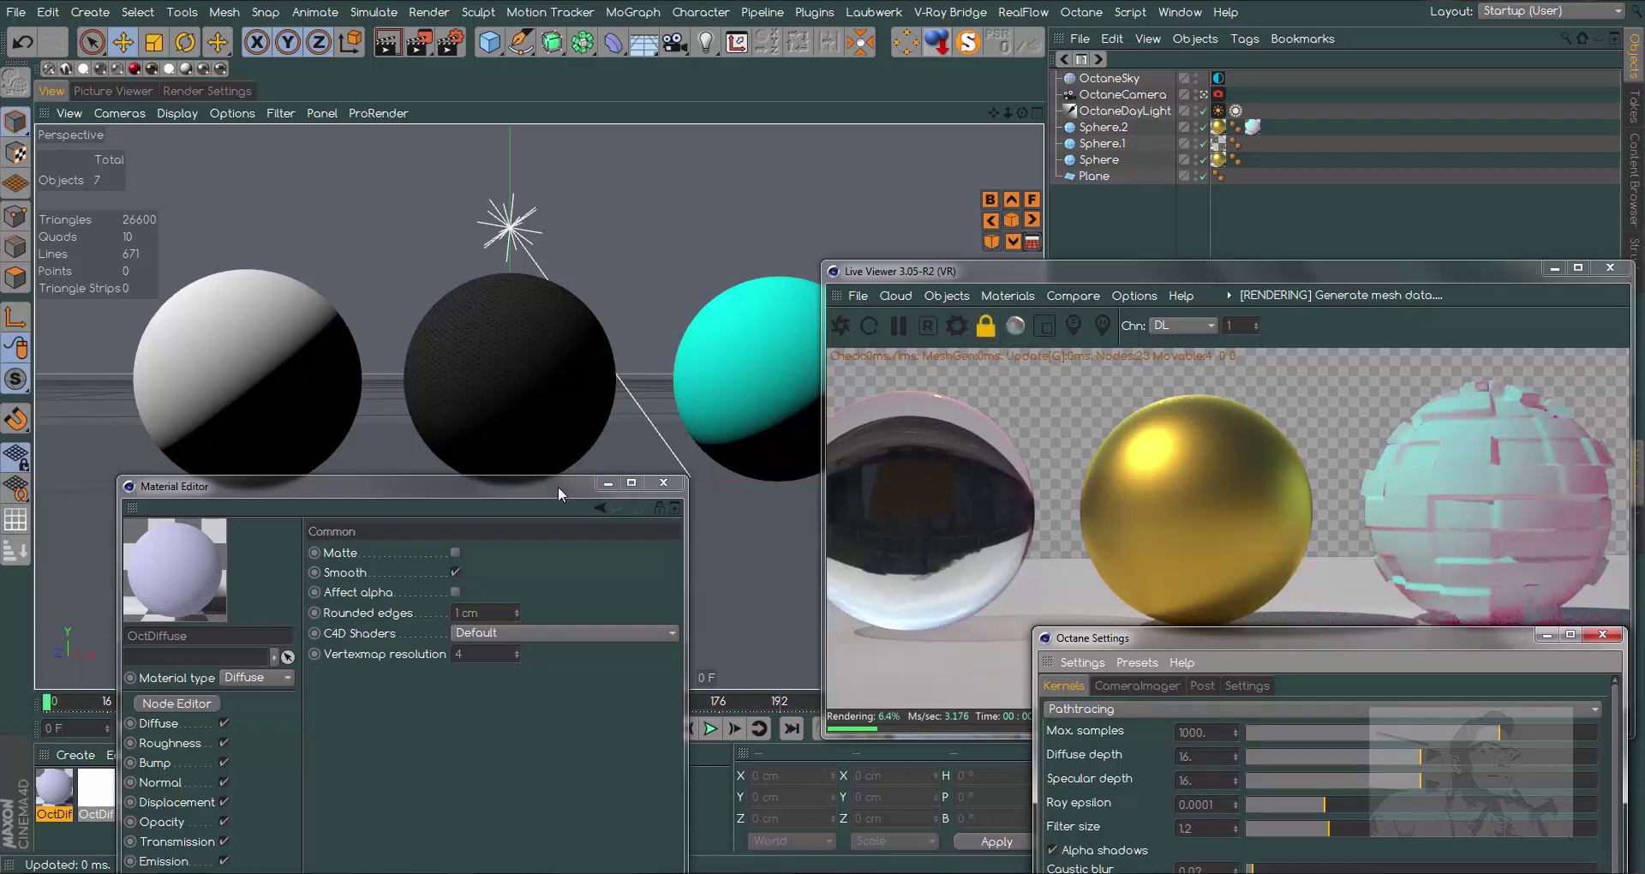
- Turn on Affect alpha for the OctDiffuse material and close its editor
{"action": "left_click_drag", "start_coordinate": [558, 485], "coordinate": [626, 244]}
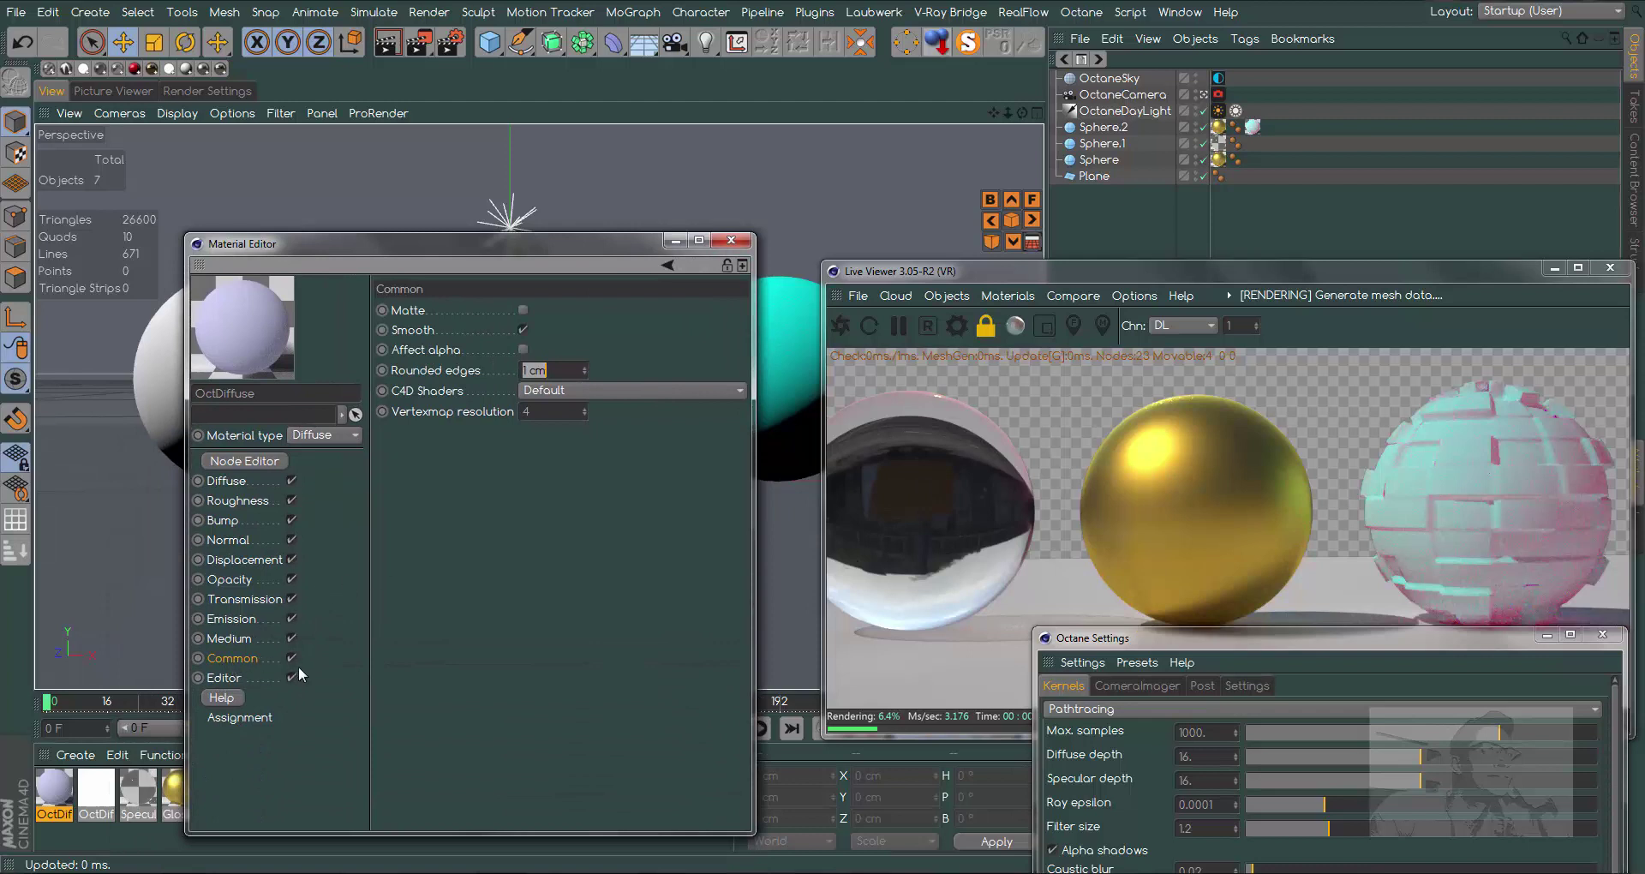
{"action": "left_click", "coordinate": [523, 348]}
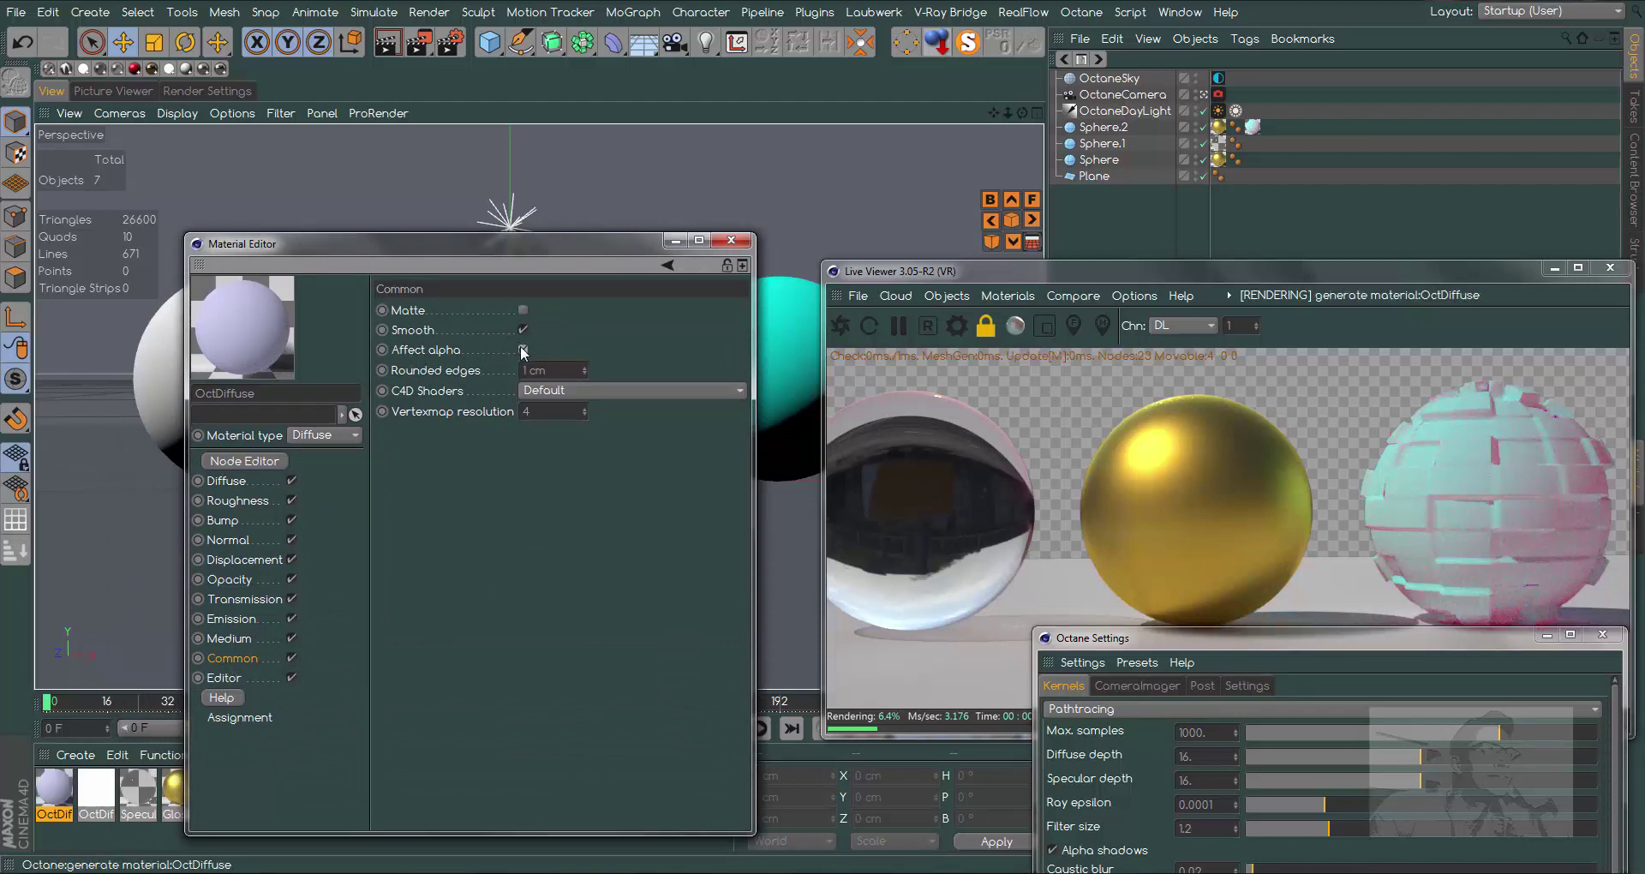
{"action": "left_click_drag", "start_coordinate": [1187, 639], "coordinate": [1189, 518]}
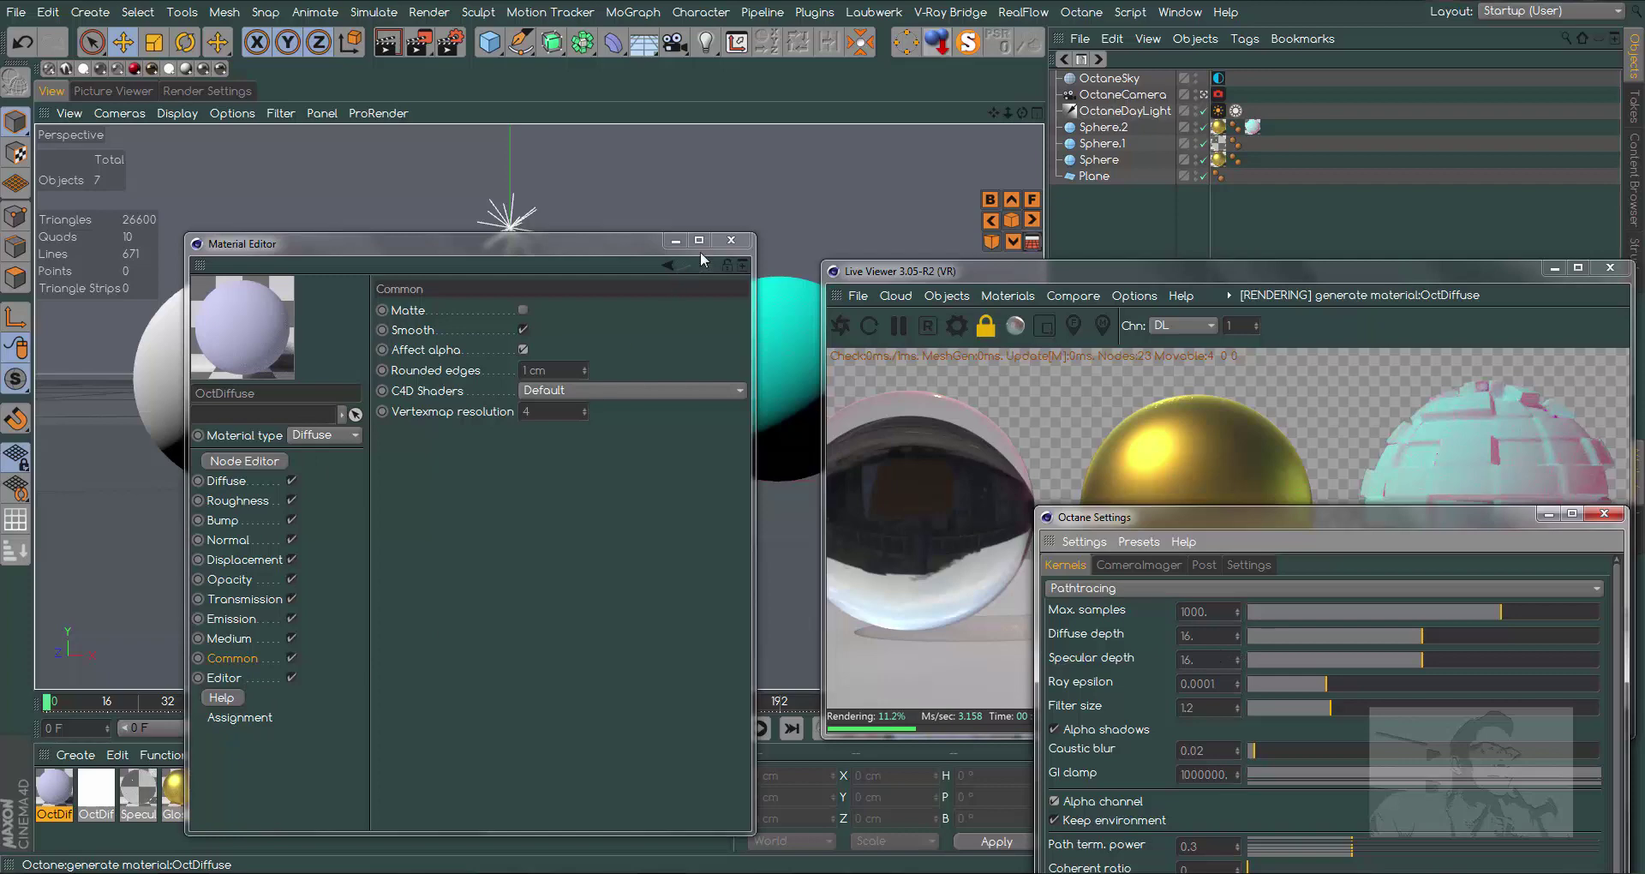
{"action": "left_click", "coordinate": [731, 240]}
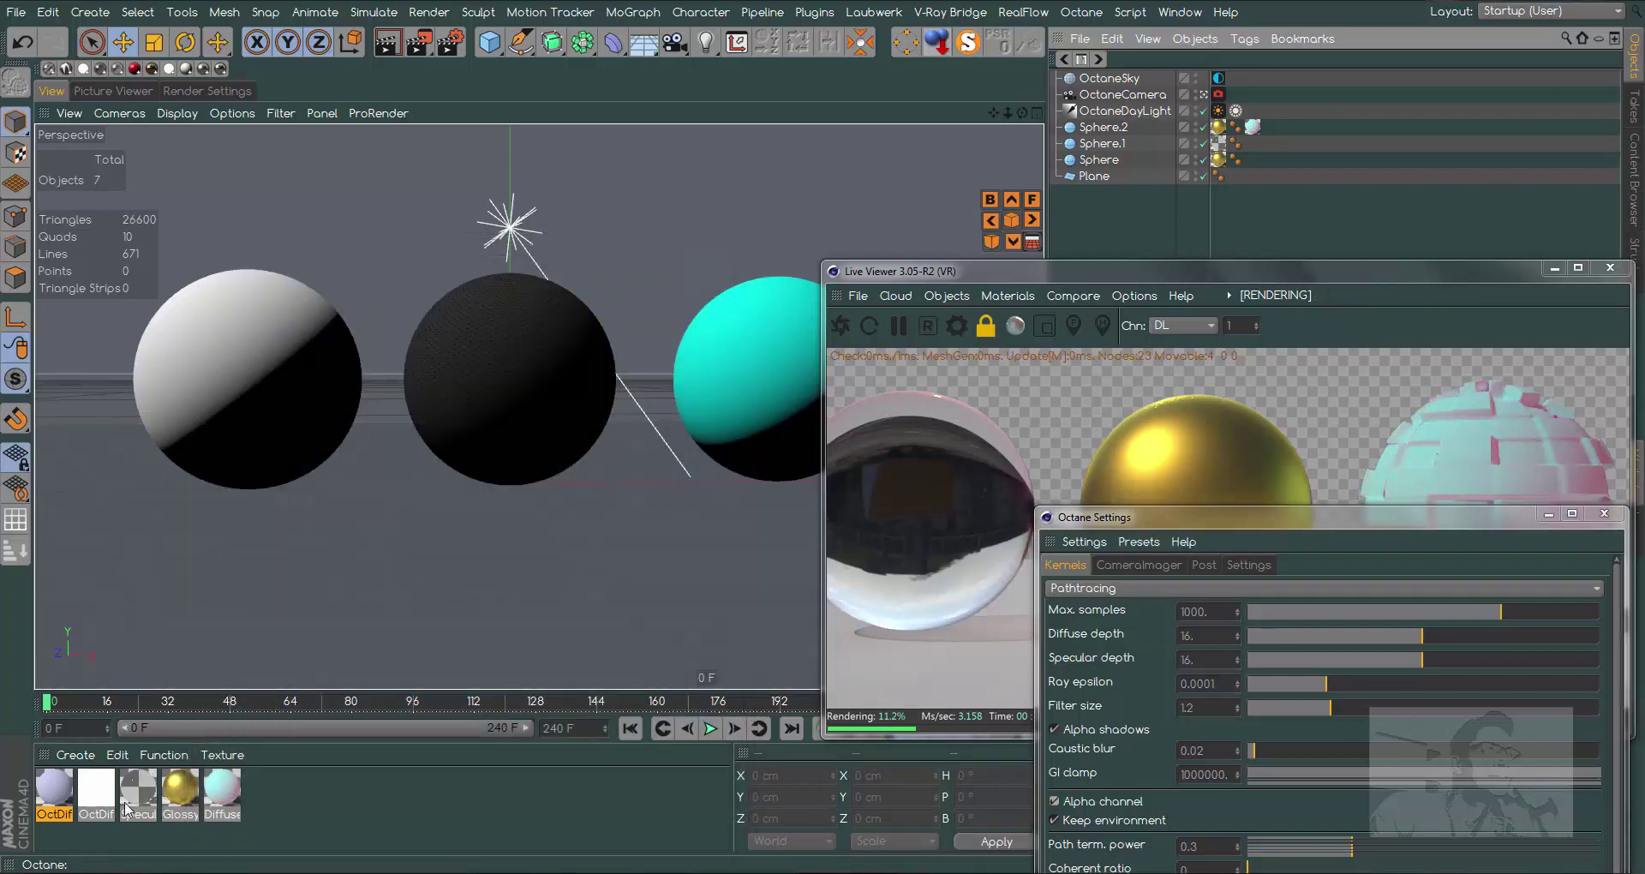
- Turn on Affect alpha for the Specular glass material and close its editor
{"action": "double_click", "coordinate": [137, 790]}
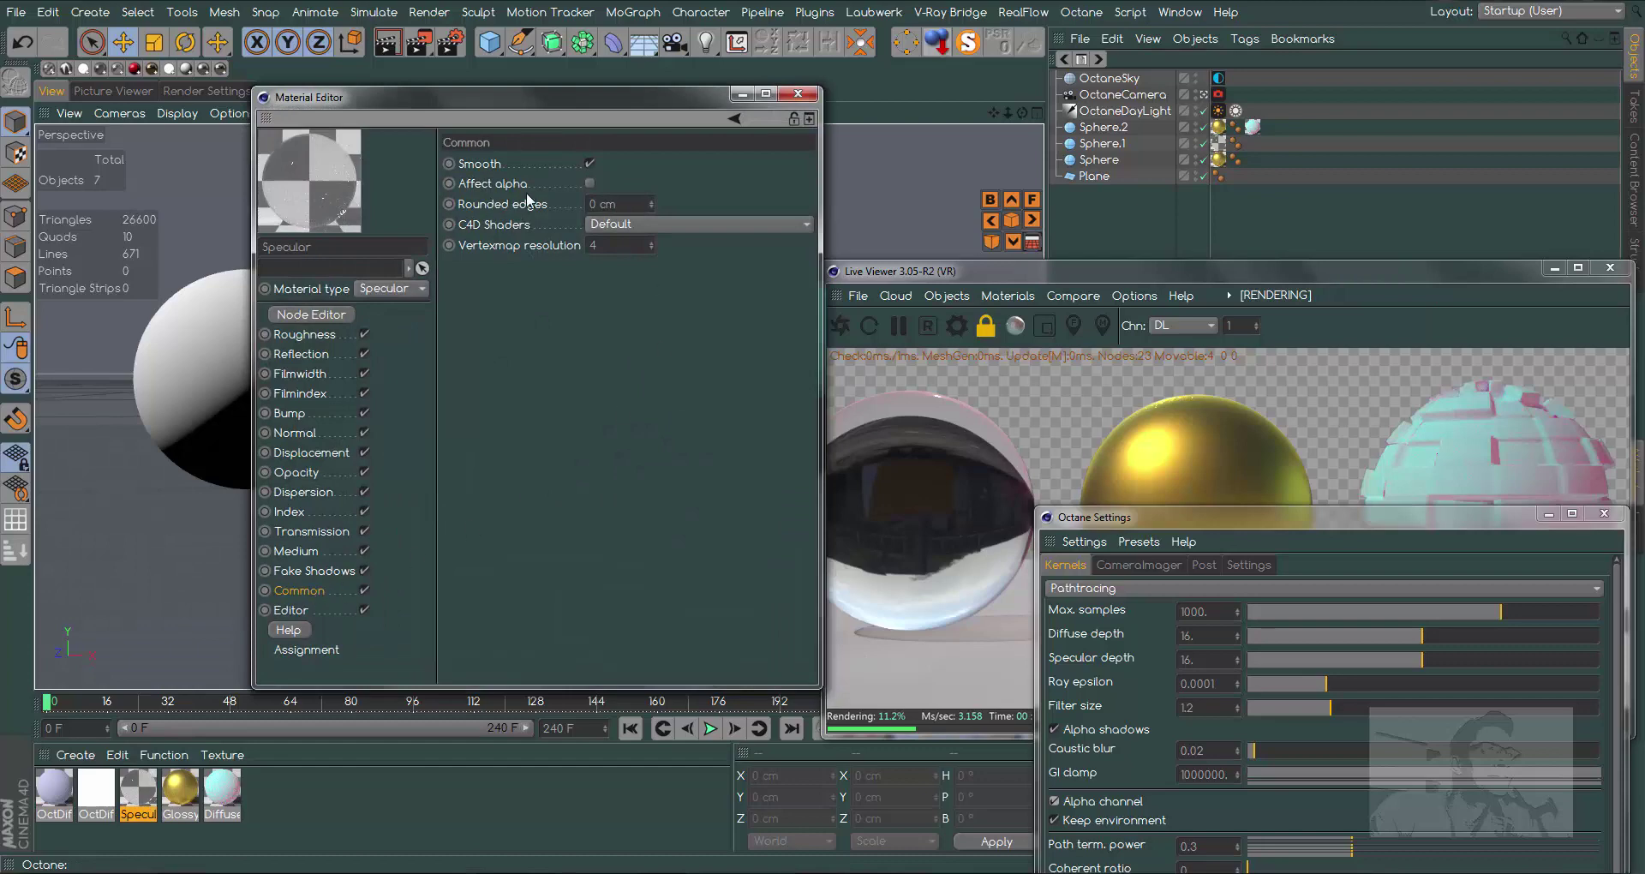
{"action": "left_click", "coordinate": [589, 183]}
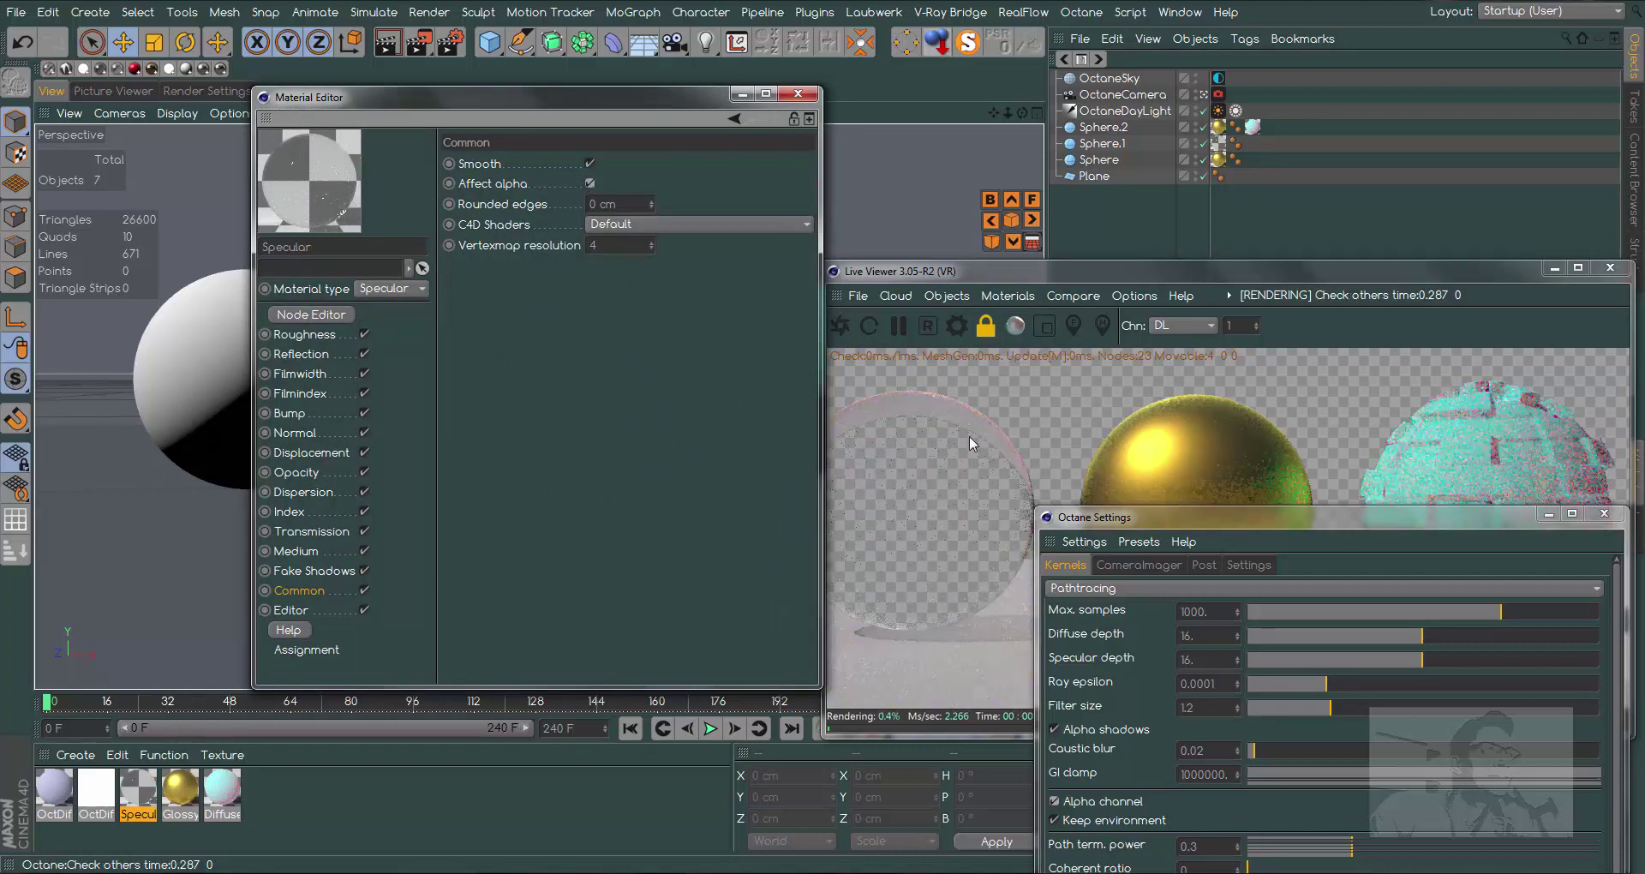
{"action": "left_click_drag", "start_coordinate": [680, 97], "coordinate": [550, 107]}
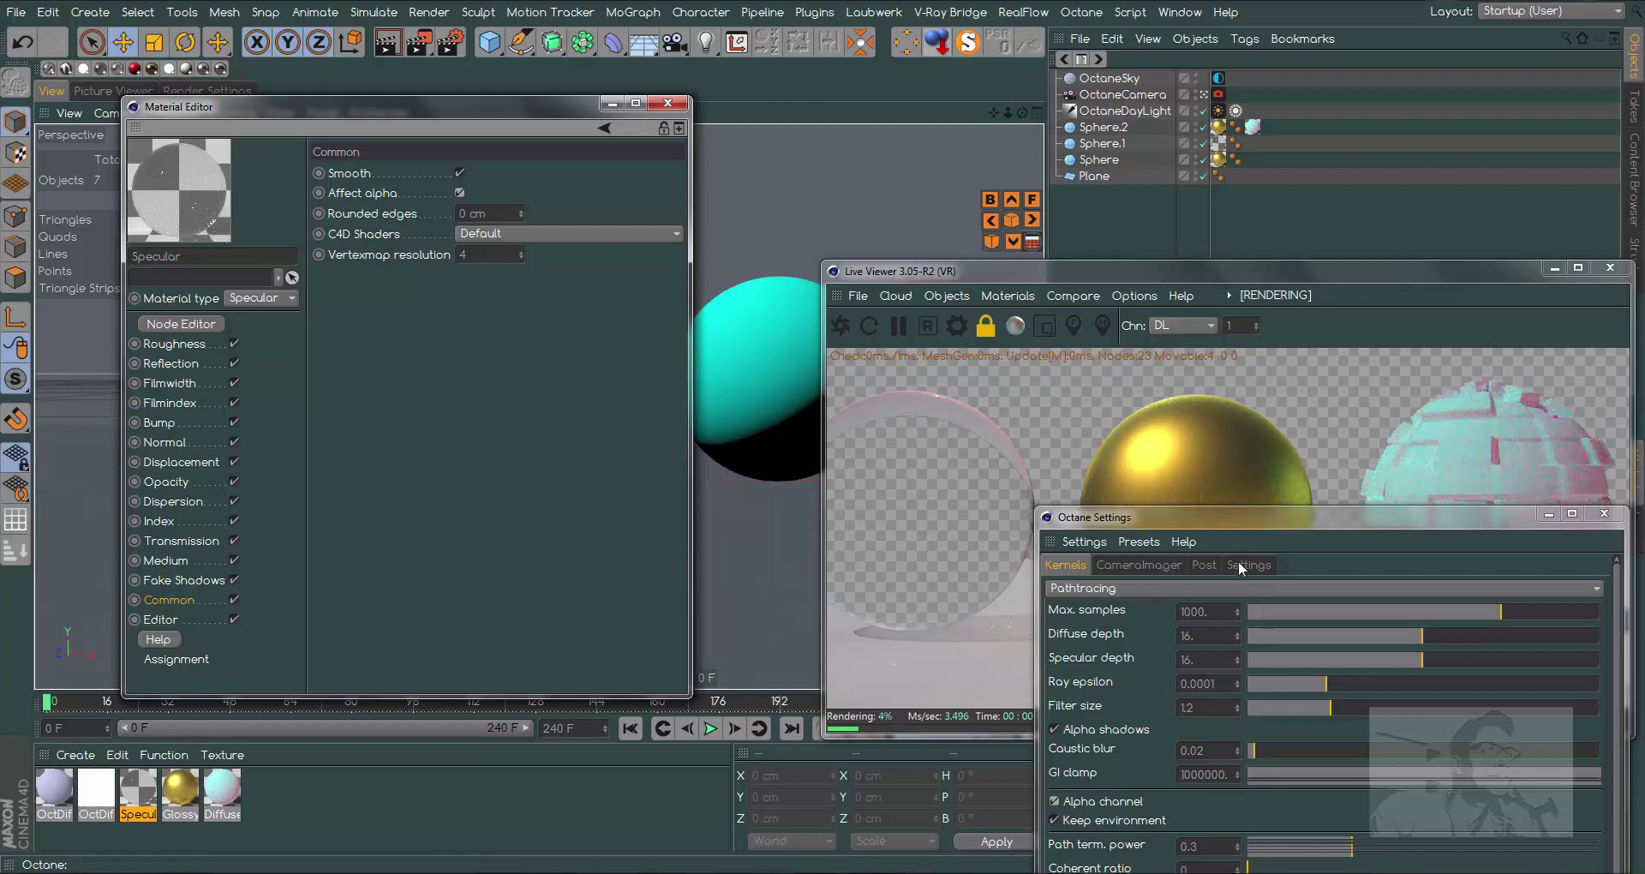
{"action": "left_click_drag", "start_coordinate": [1280, 521], "coordinate": [1259, 305]}
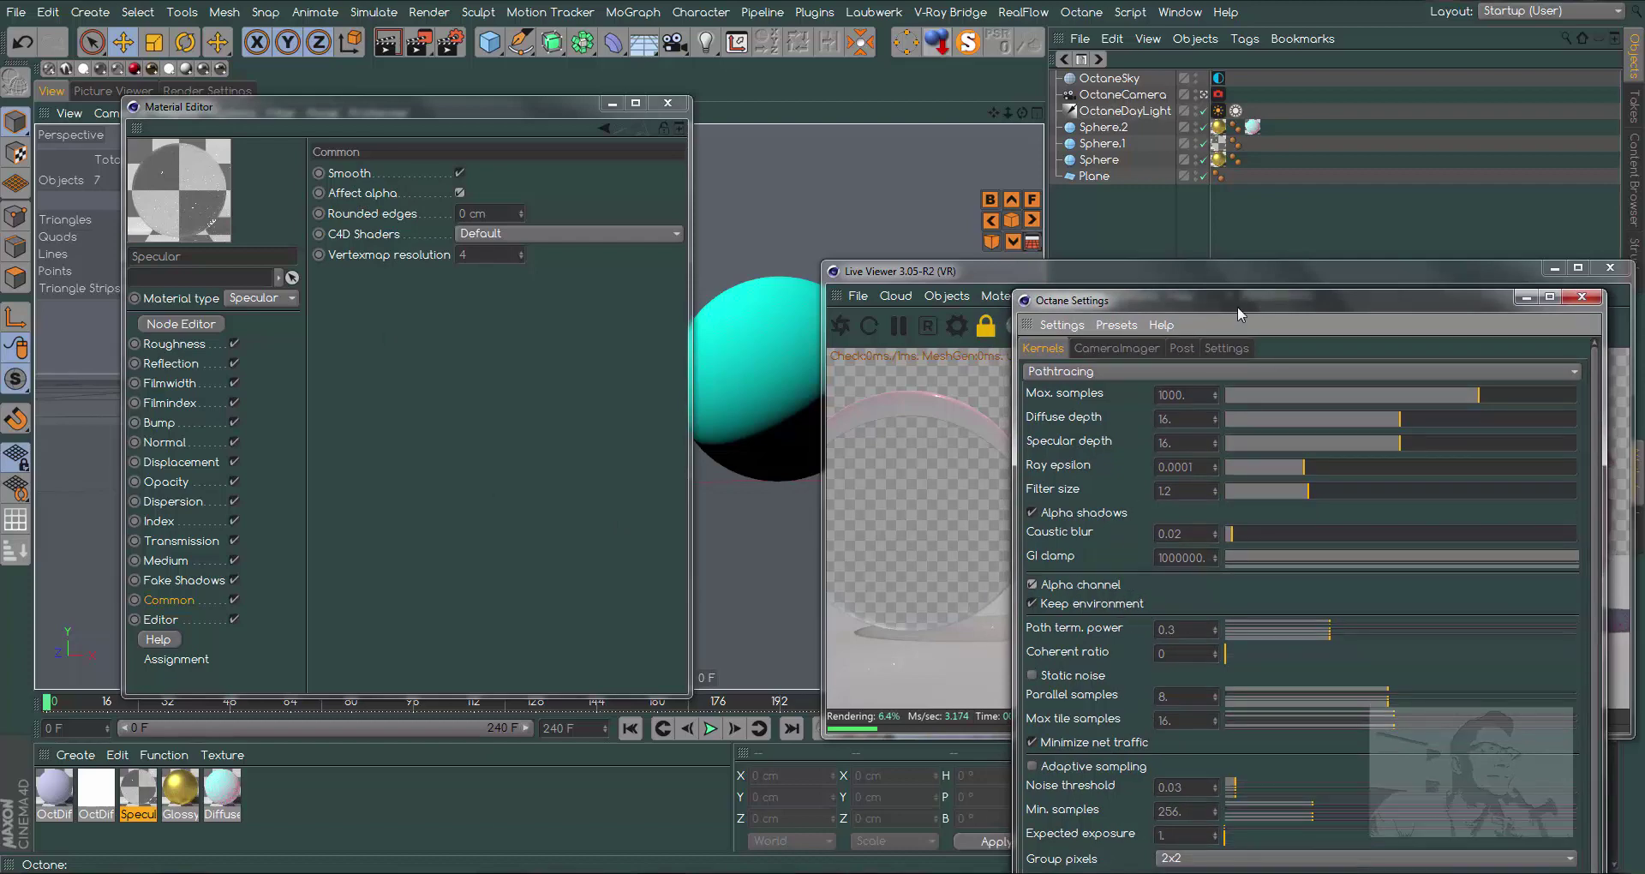
{"action": "left_click_drag", "start_coordinate": [1237, 306], "coordinate": [1234, 502]}
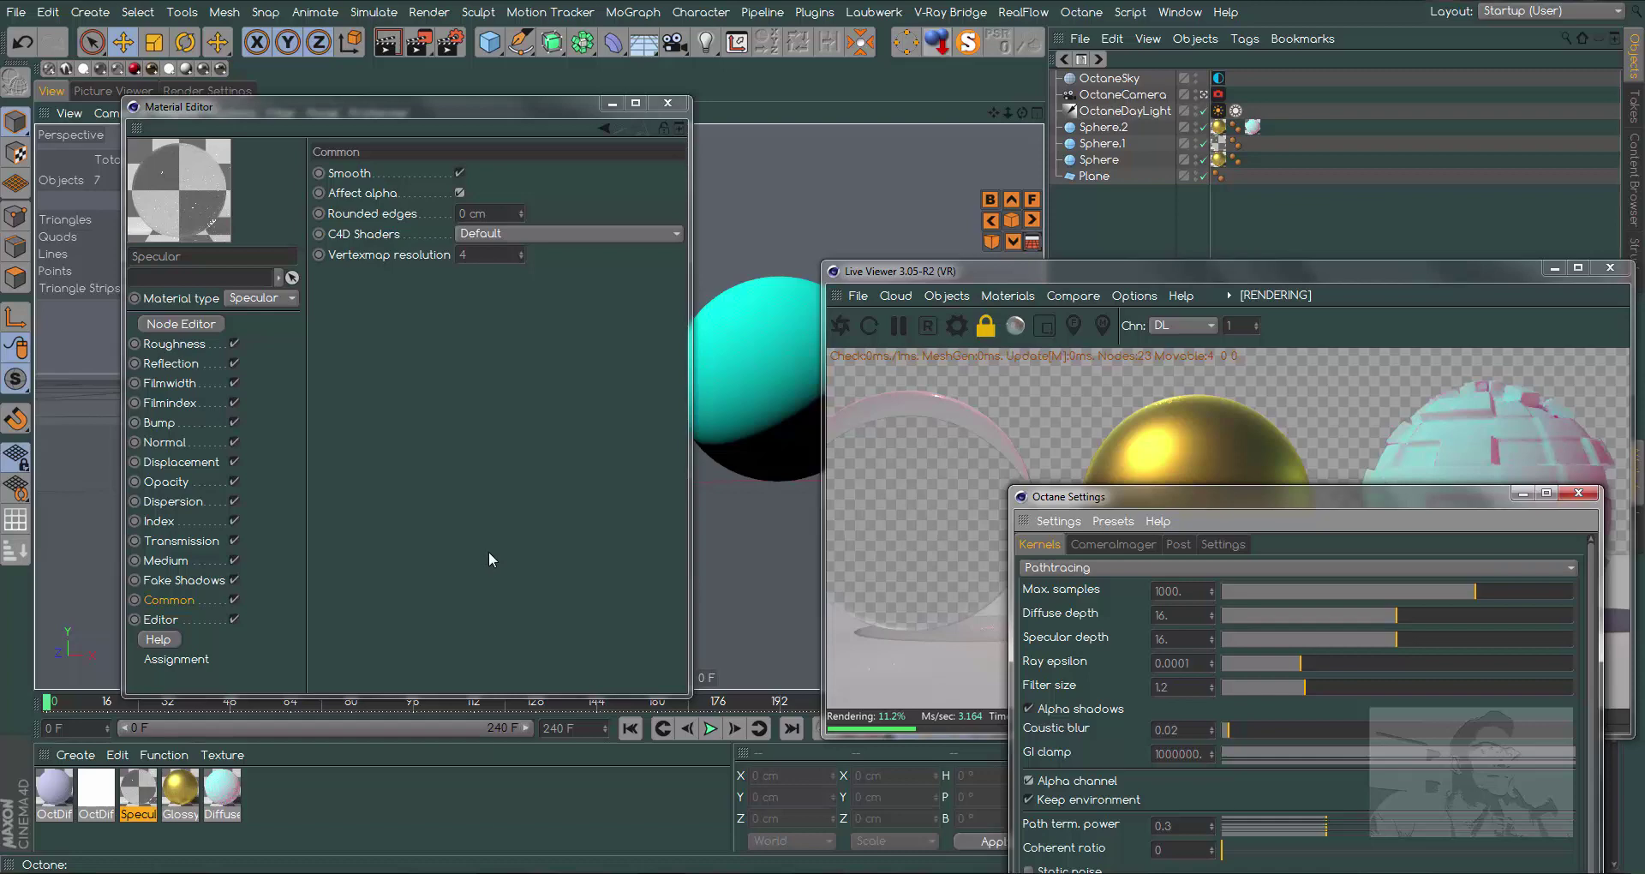
{"action": "left_click_drag", "start_coordinate": [402, 106], "coordinate": [533, 97]}
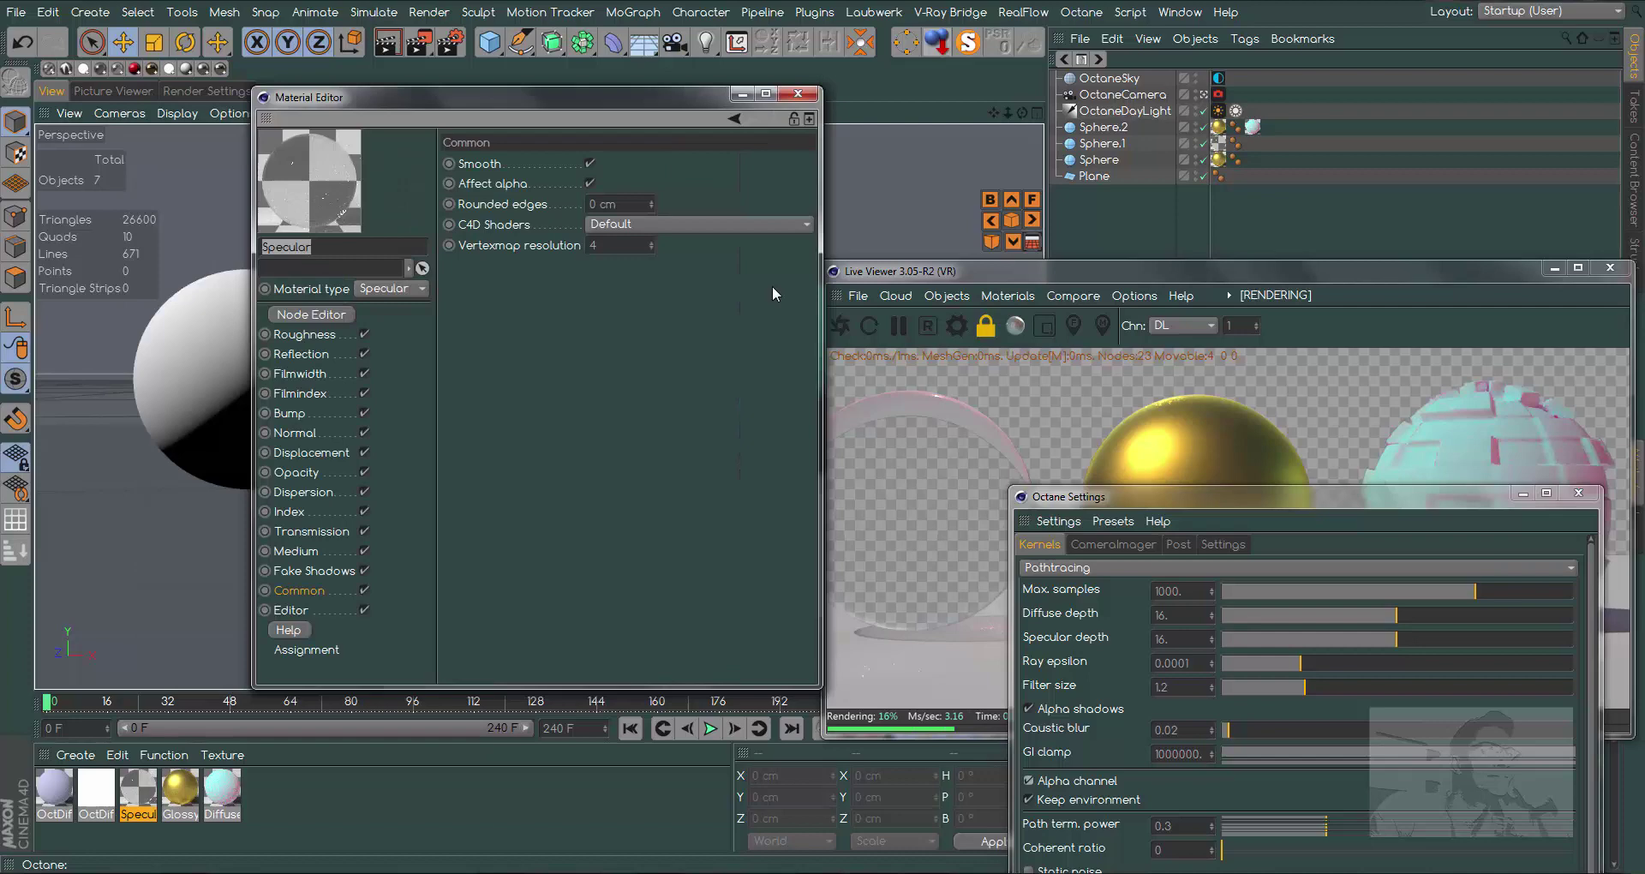
{"action": "left_click", "coordinate": [809, 96]}
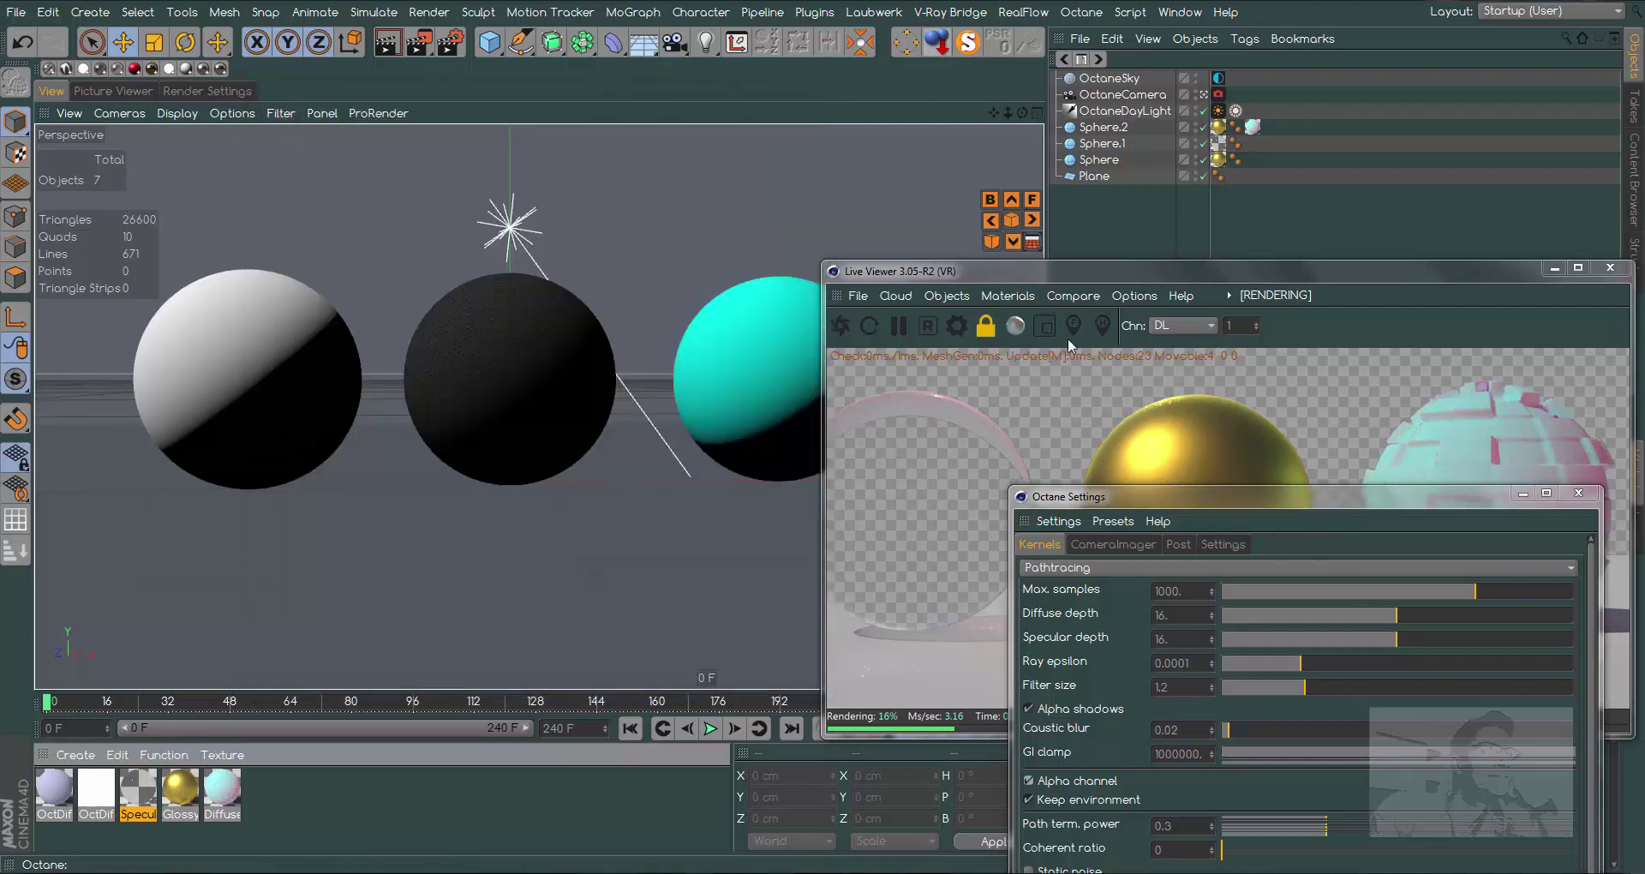
{"action": "left_click_drag", "start_coordinate": [1323, 500], "coordinate": [629, 162]}
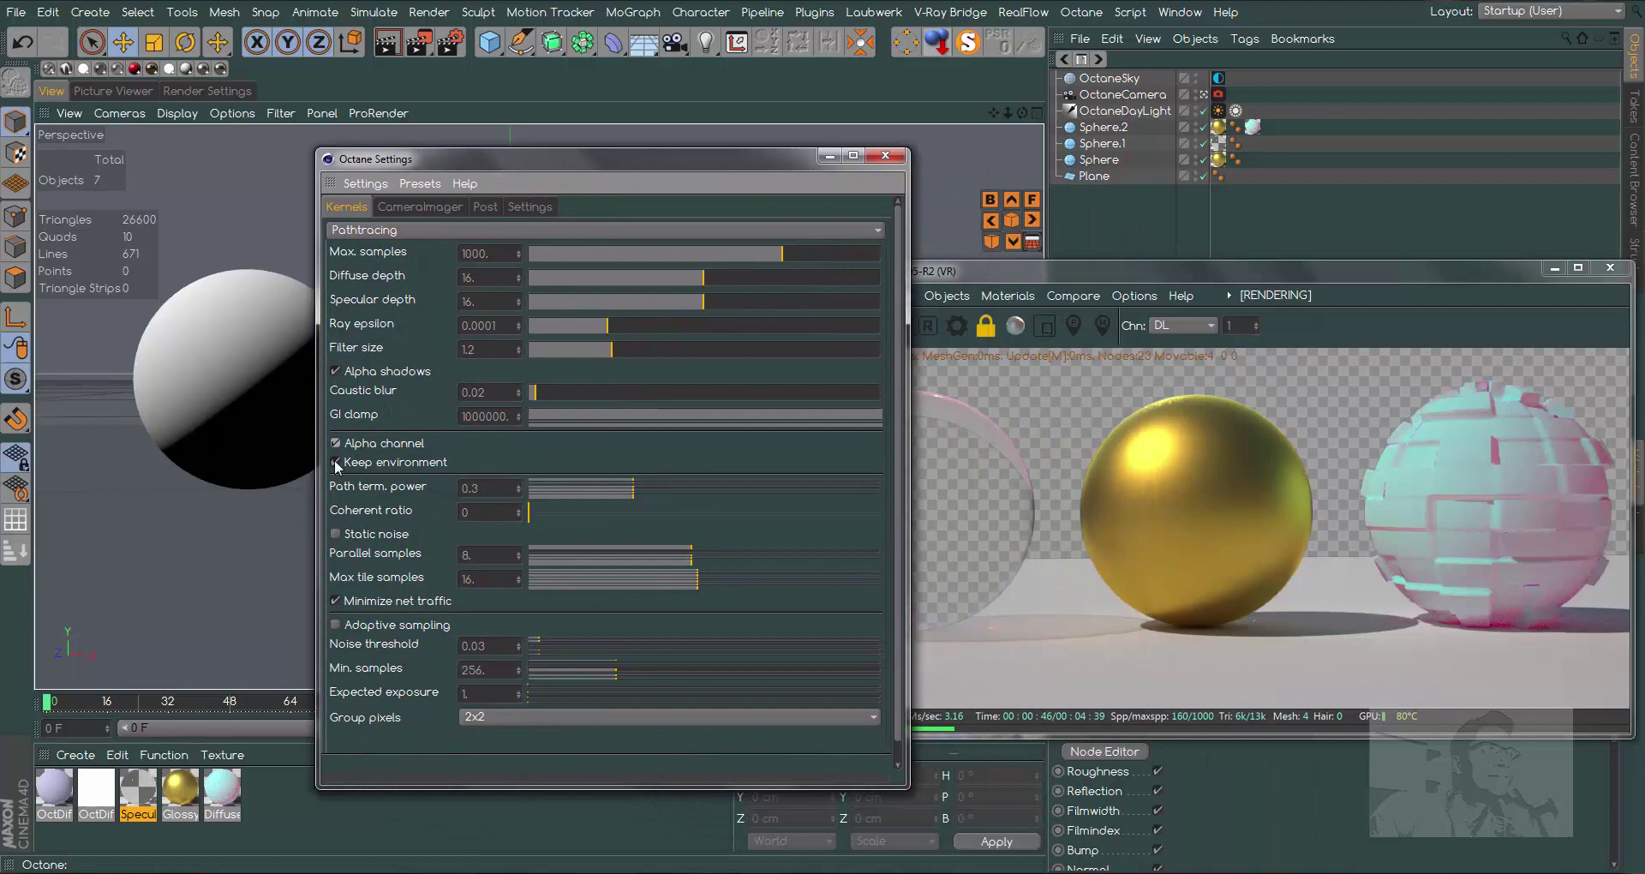
- Leave Octane's Alpha channel off so the parking-lot environment shows behind the spheres
{"action": "left_click", "coordinate": [336, 442]}
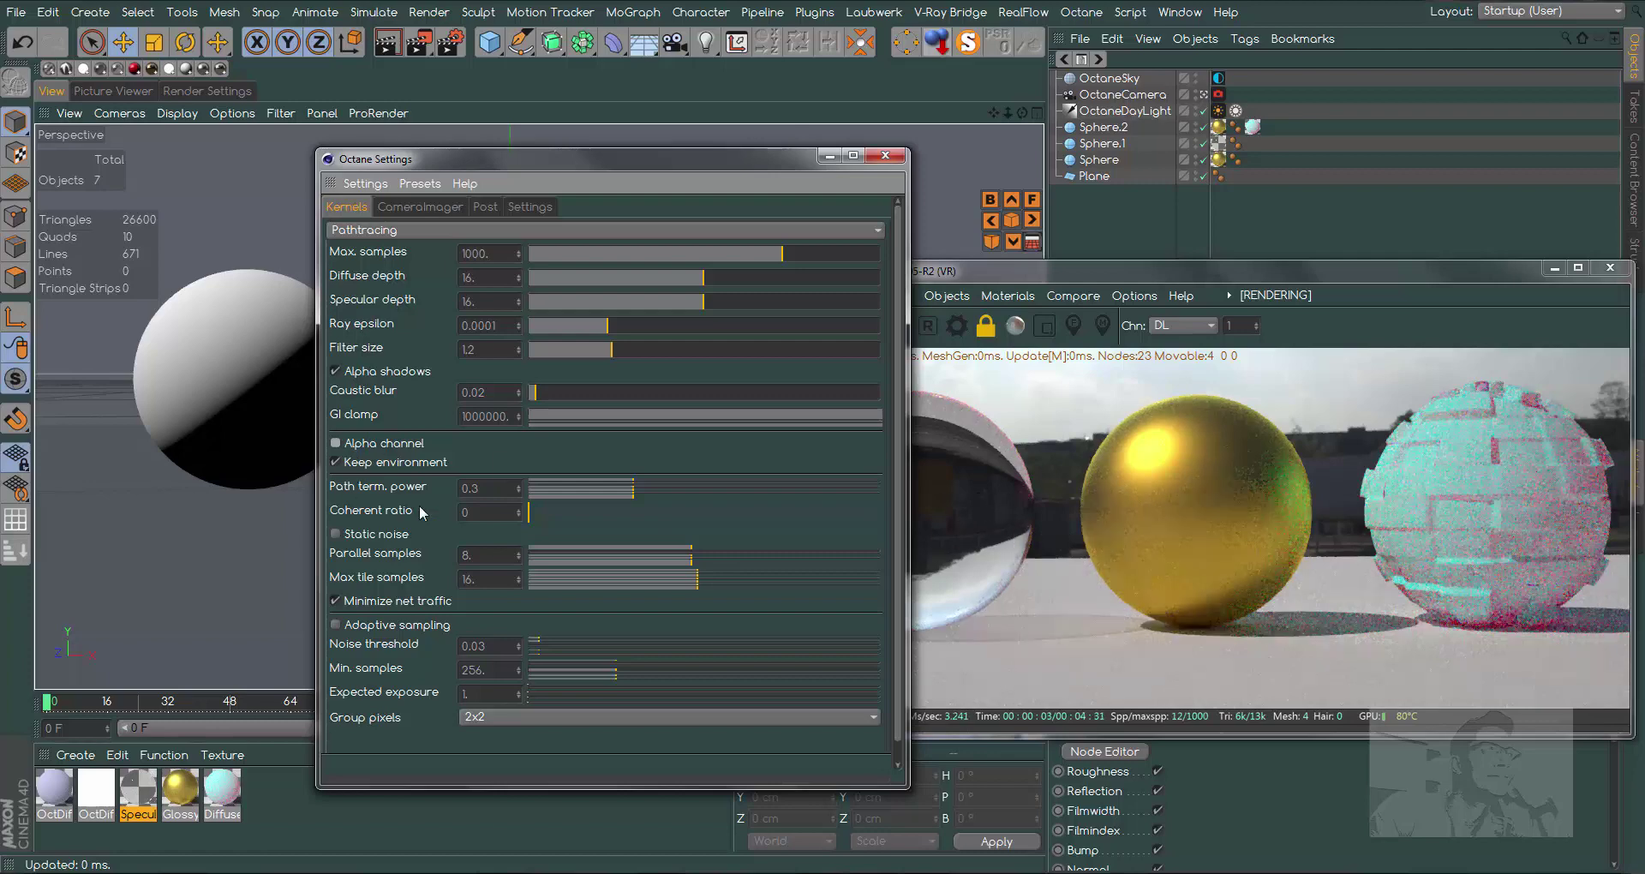
{"action": "left_click", "coordinate": [336, 442]}
{"action": "left_click", "coordinate": [336, 442]}
{"action": "mouse_move", "coordinate": [758, 158]}
{"action": "left_mouse_down"}
{"action": "mouse_move", "coordinate": [906, 176]}
{"action": "mouse_move", "coordinate": [830, 140]}
{"action": "mouse_move", "coordinate": [793, 161]}
{"action": "mouse_move", "coordinate": [660, 146]}
{"action": "mouse_move", "coordinate": [639, 161]}
{"action": "mouse_move", "coordinate": [661, 166]}
{"action": "left_mouse_up"}
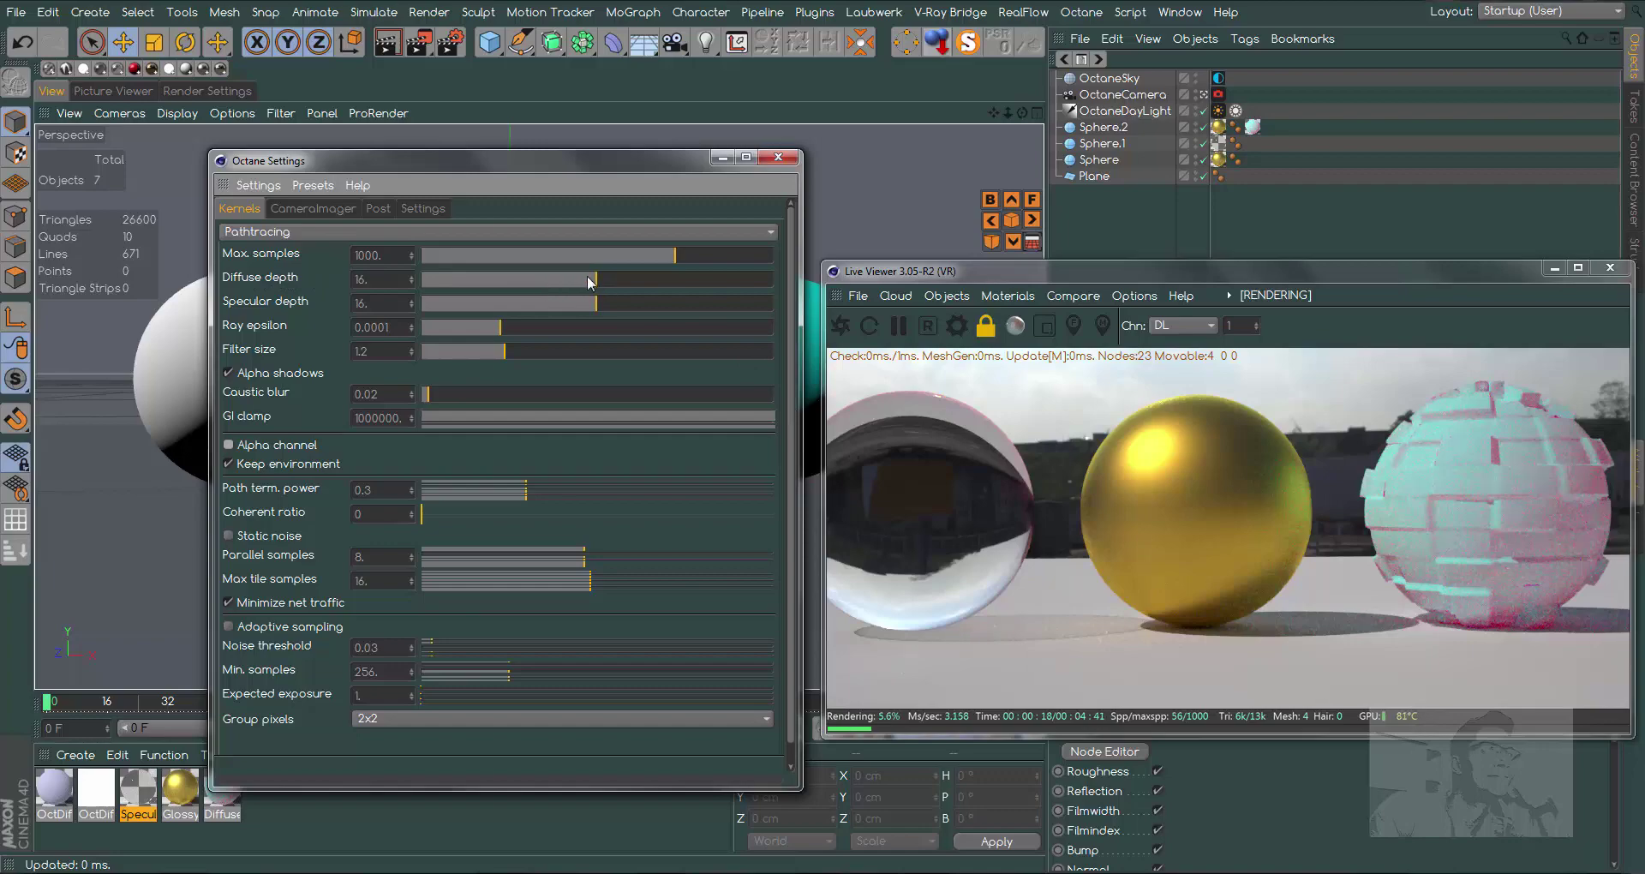
- Set Octane Diffuse depth to 8, Specular depth to 5, and raise Ray epsilon to 70.89284
{"action": "left_click_drag", "start_coordinate": [577, 278], "coordinate": [420, 279]}
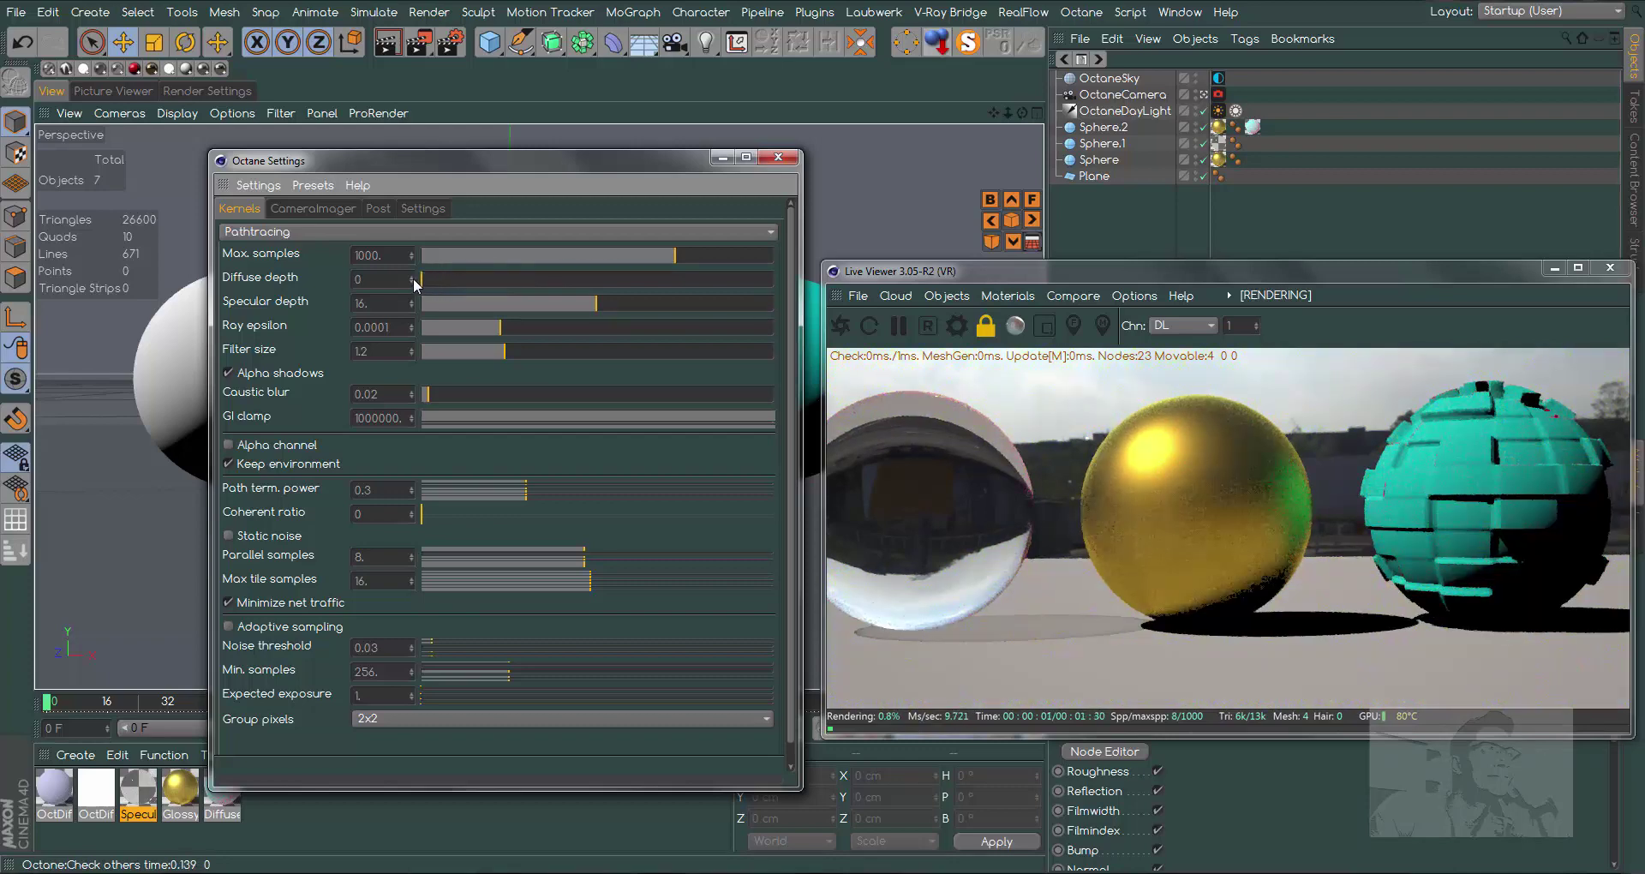
{"action": "left_click_drag", "start_coordinate": [413, 278], "coordinate": [442, 279]}
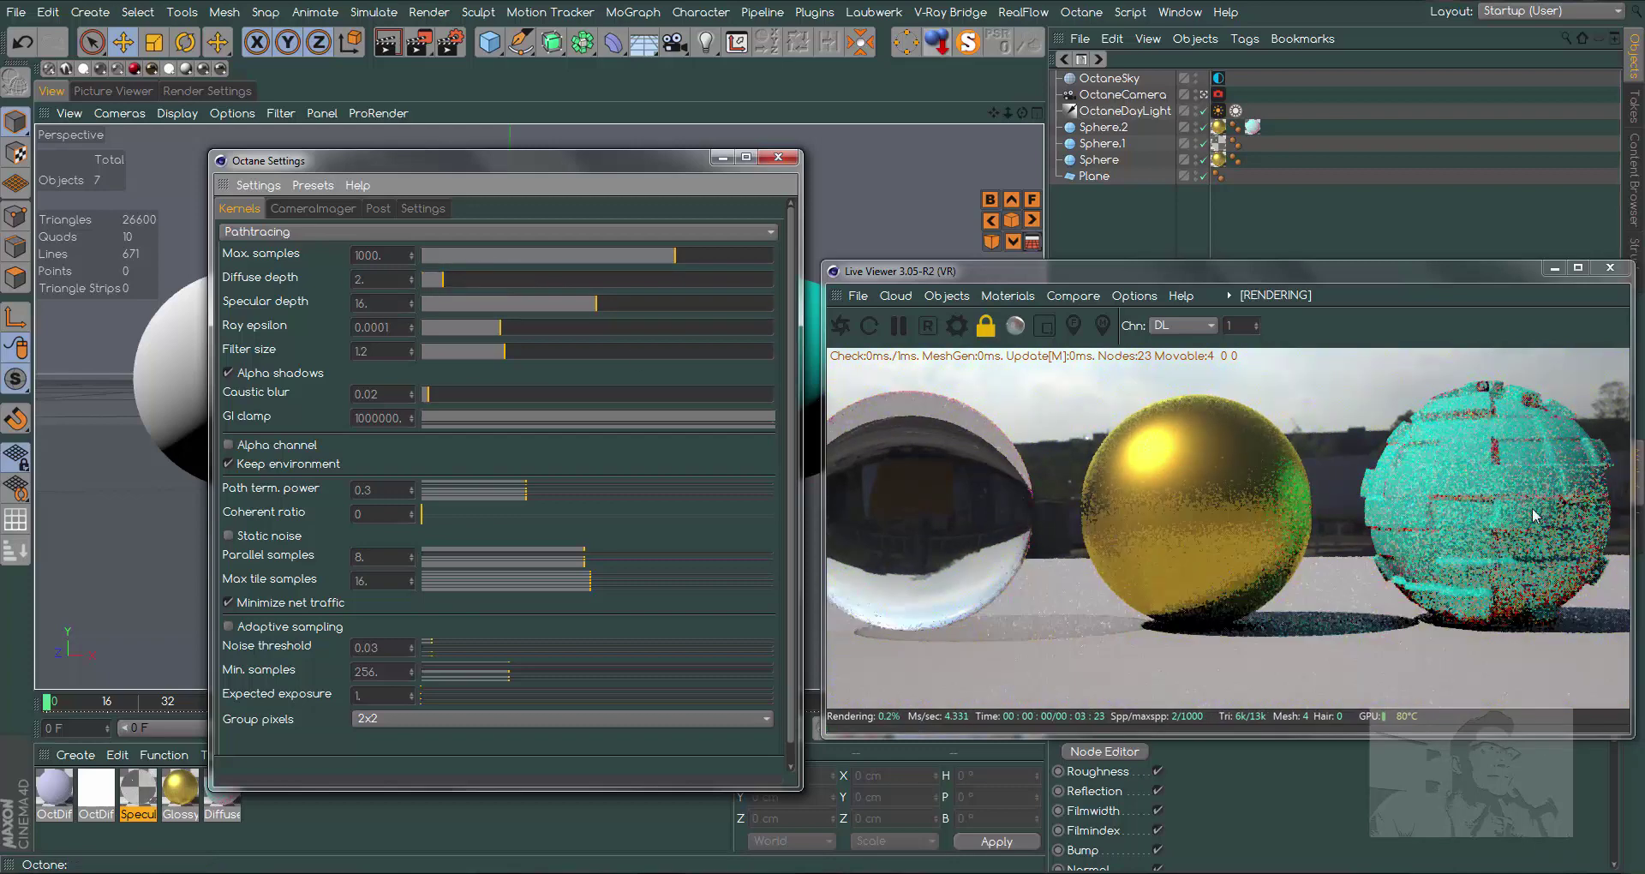
{"action": "left_click", "coordinate": [444, 279]}
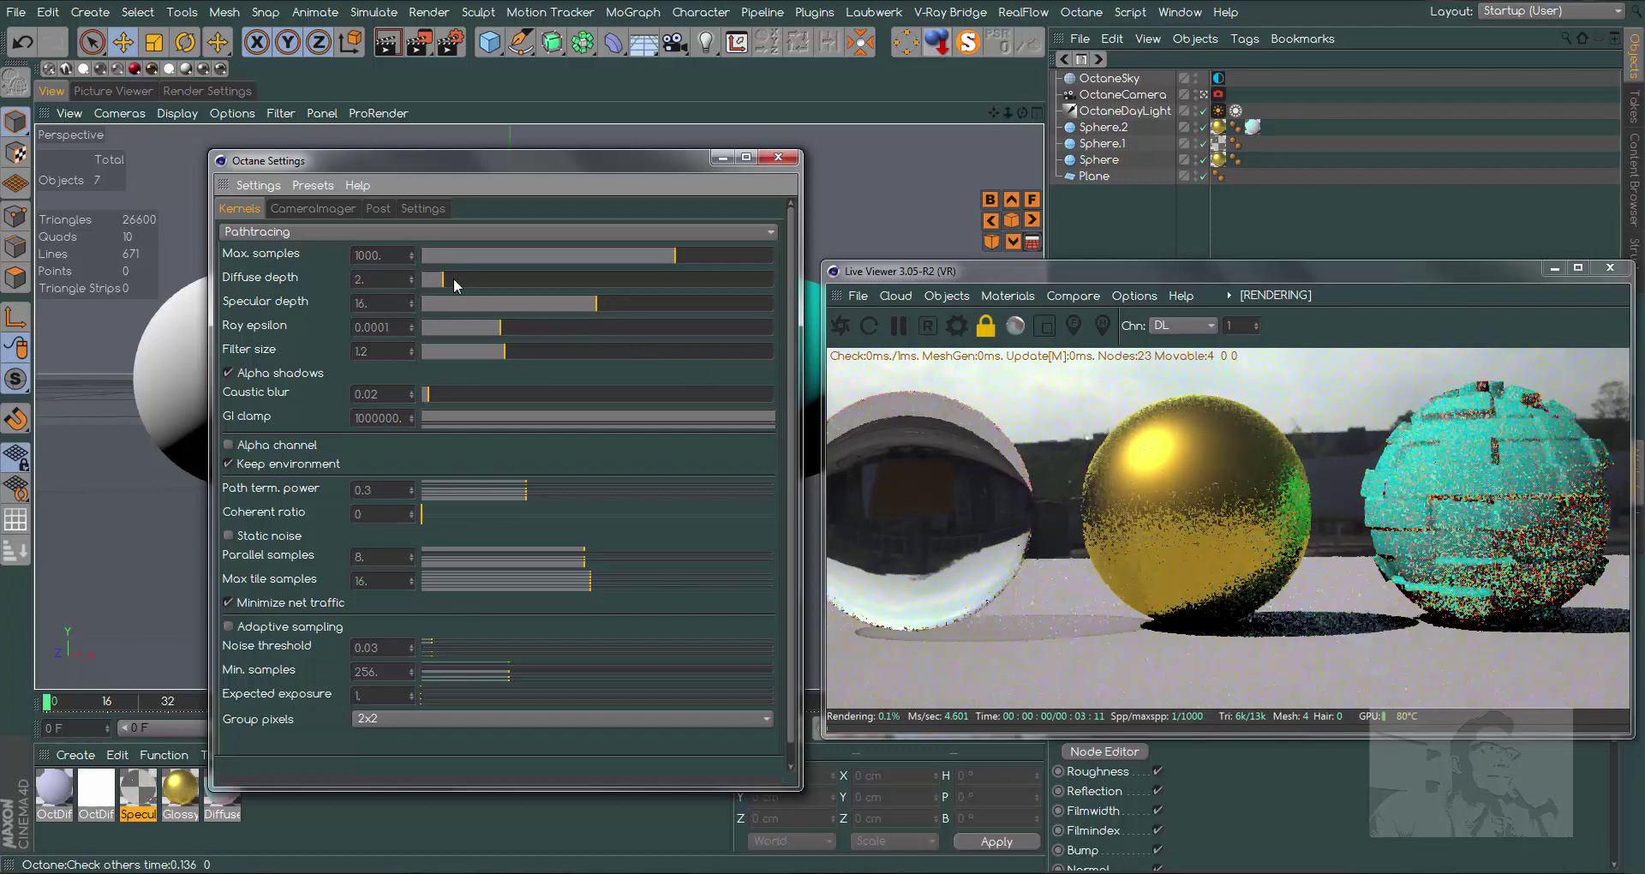
{"action": "left_click_drag", "start_coordinate": [454, 278], "coordinate": [489, 280]}
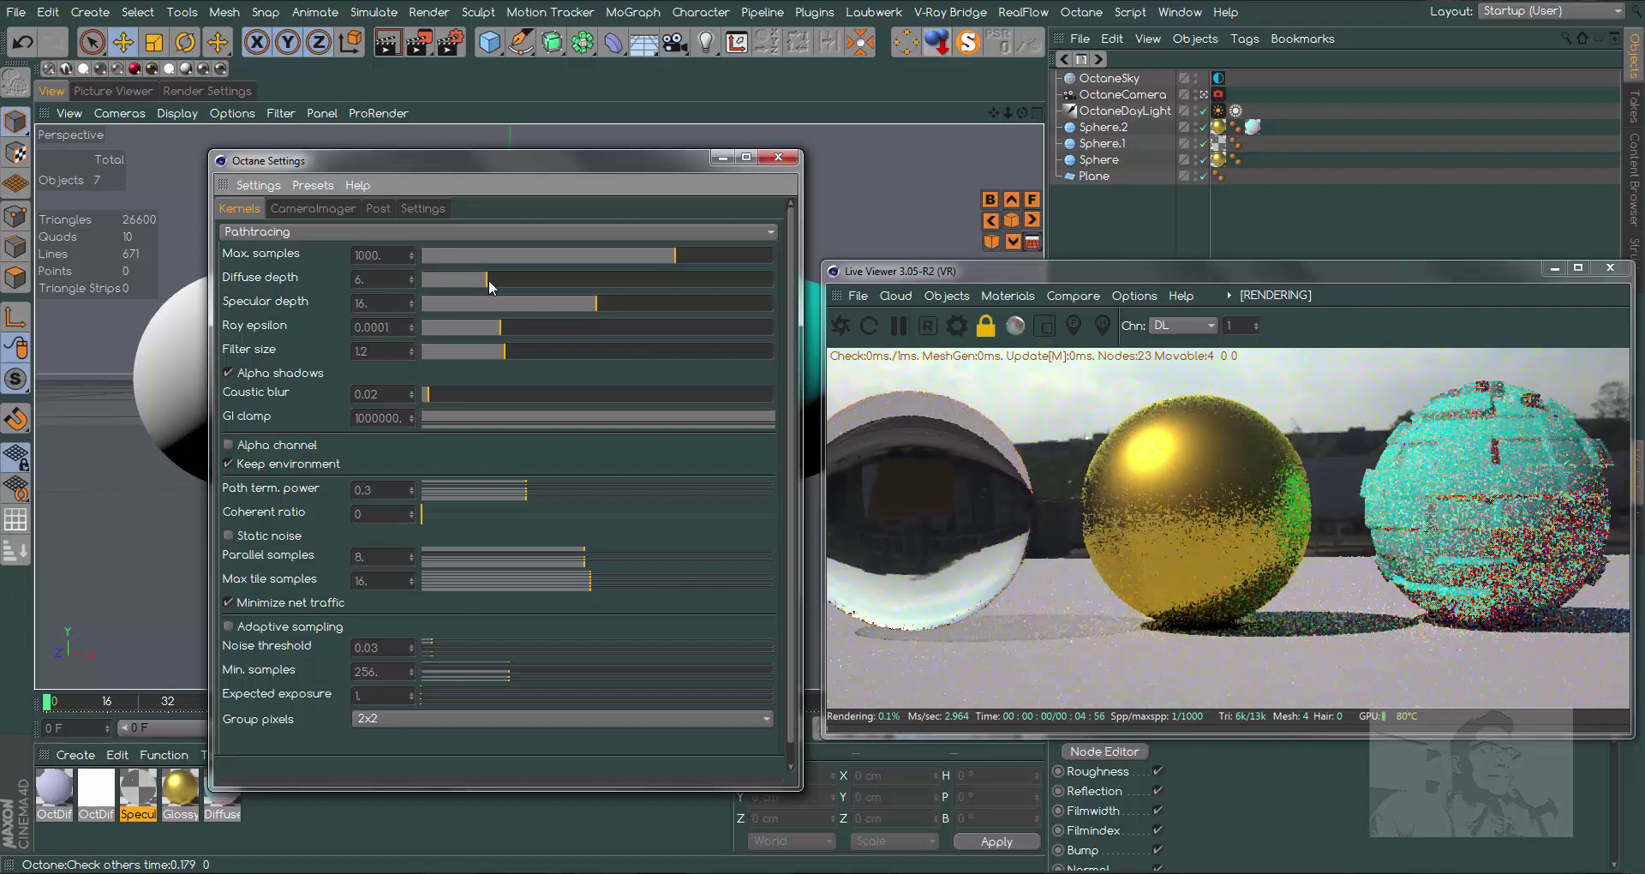
{"action": "left_click_drag", "start_coordinate": [488, 280], "coordinate": [511, 281]}
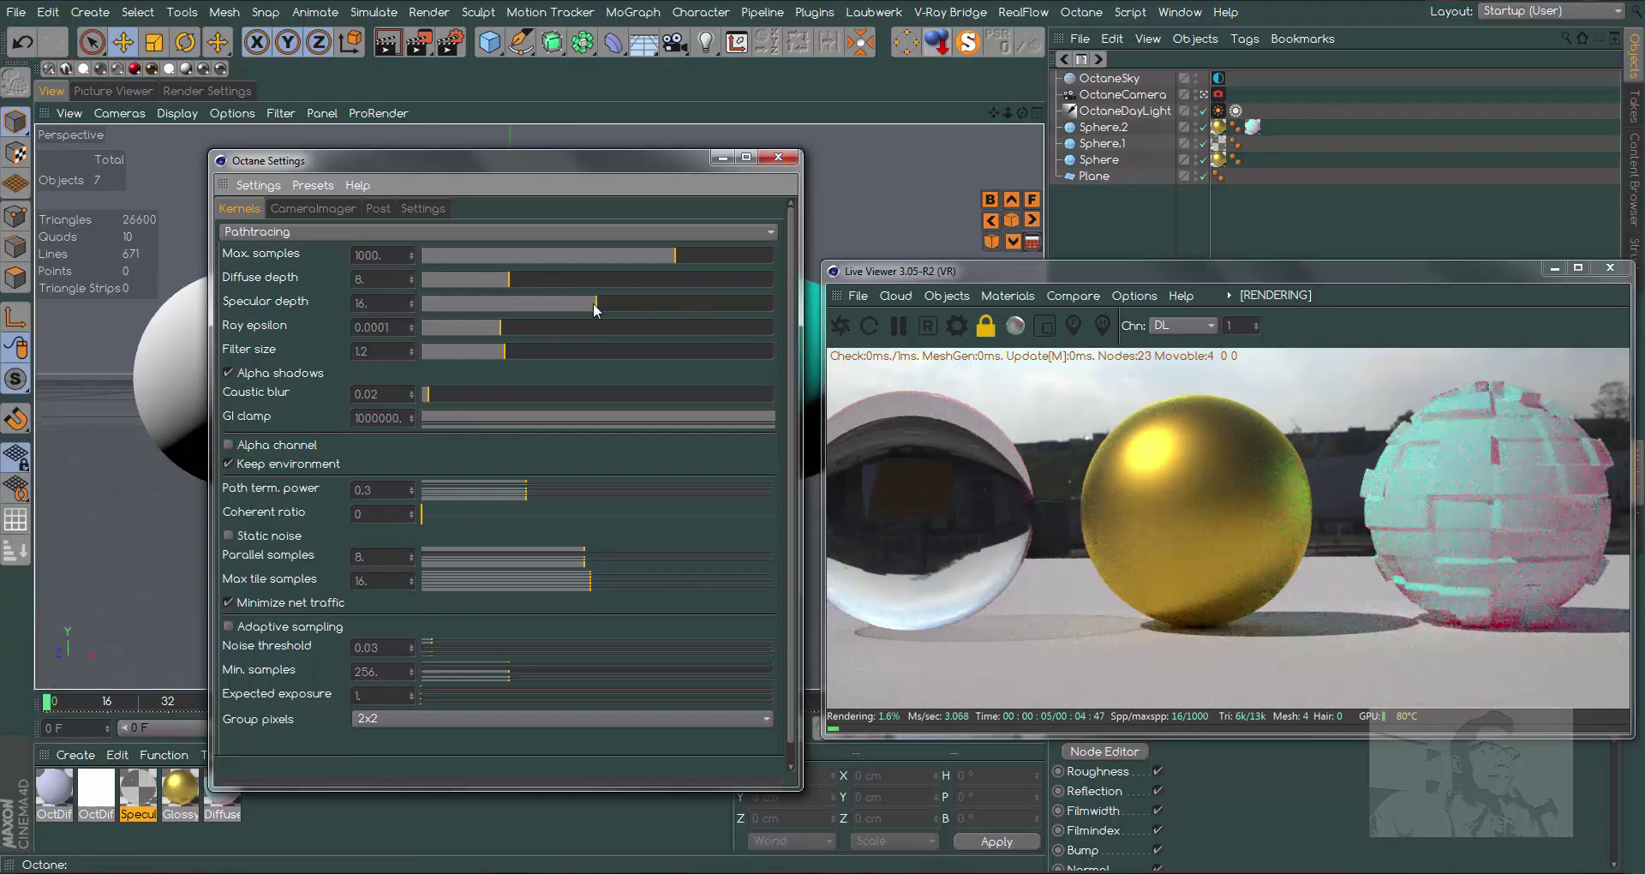
{"action": "mouse_move", "coordinate": [595, 305]}
{"action": "left_mouse_down"}
{"action": "mouse_move", "coordinate": [432, 305]}
{"action": "mouse_move", "coordinate": [459, 298]}
{"action": "left_mouse_up"}
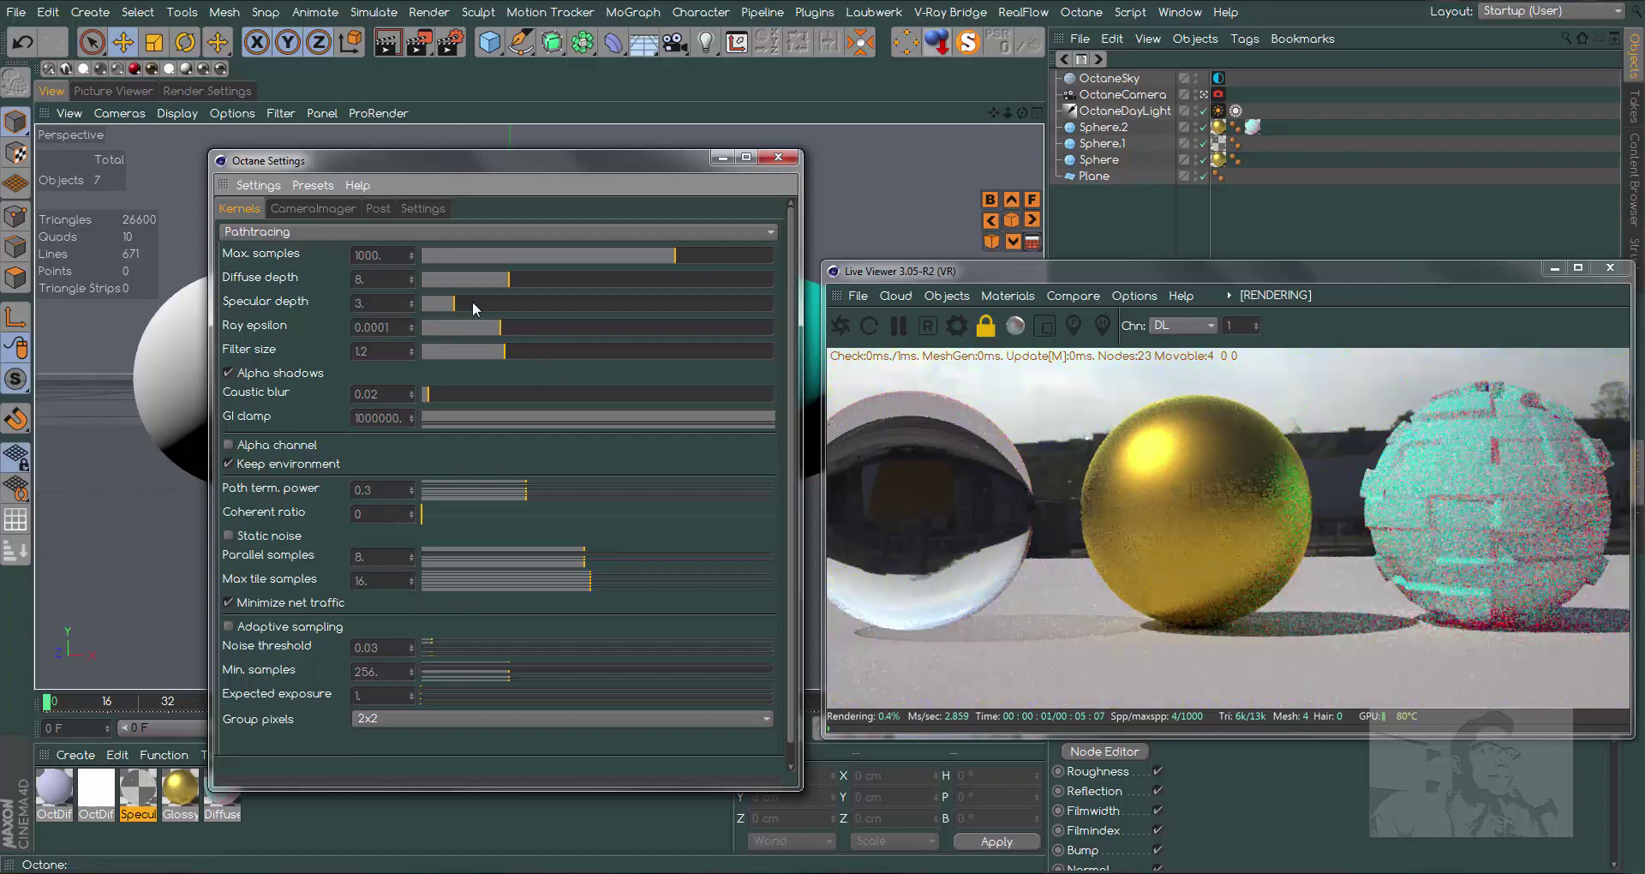
{"action": "left_click_drag", "start_coordinate": [461, 301], "coordinate": [476, 301]}
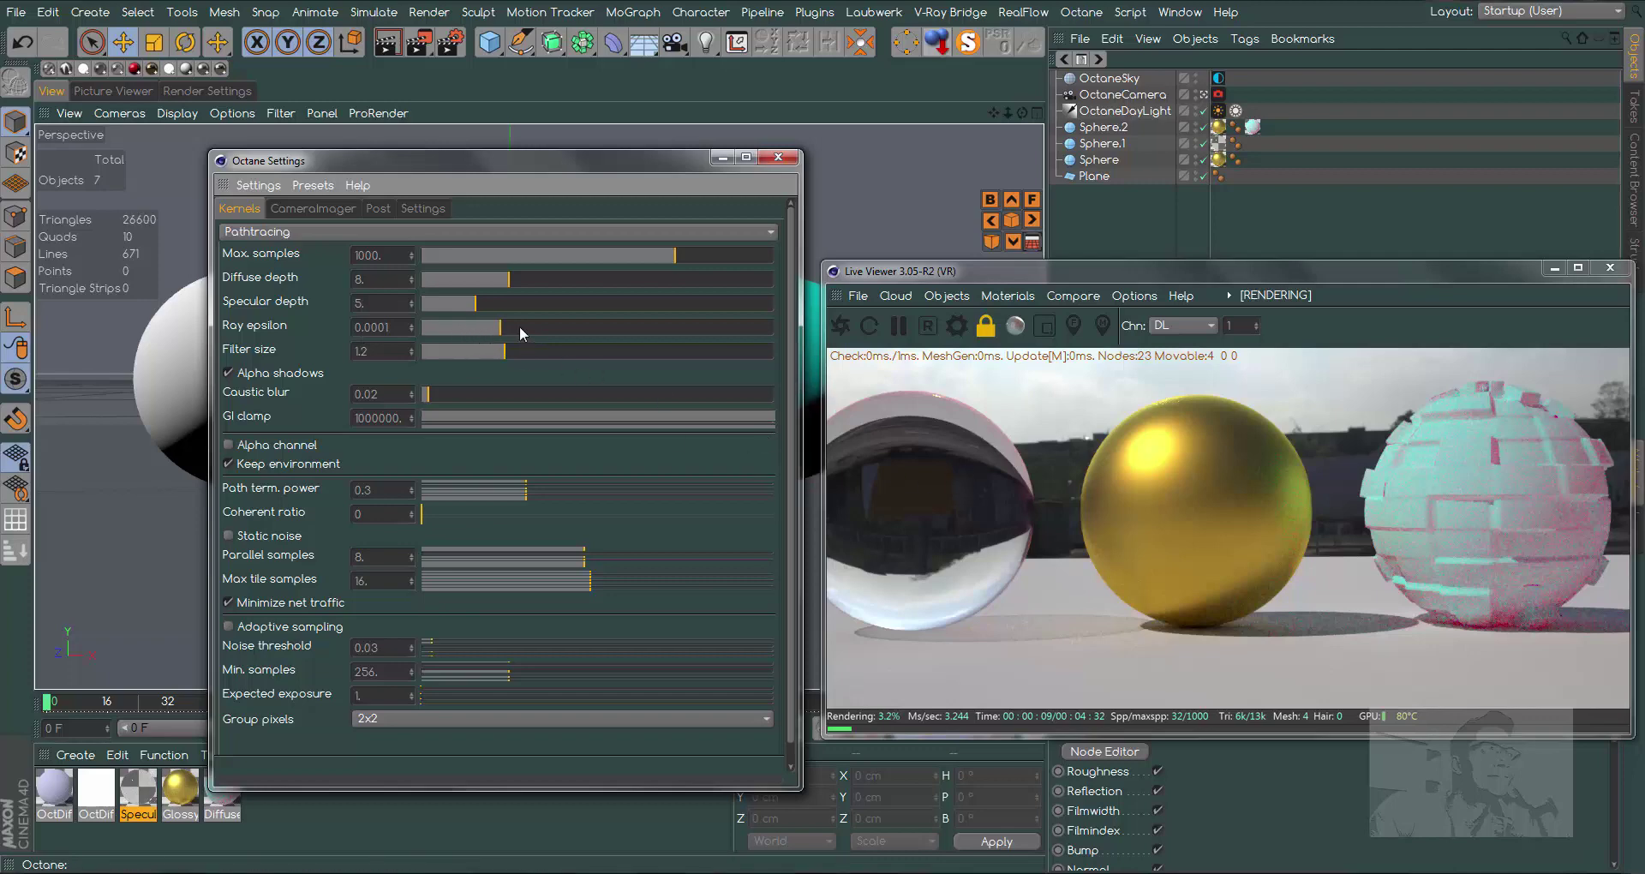
{"action": "mouse_move", "coordinate": [516, 321]}
{"action": "left_mouse_down"}
{"action": "mouse_move", "coordinate": [731, 336]}
{"action": "mouse_move", "coordinate": [517, 347]}
{"action": "left_mouse_up"}
- Set Octane Filter size to 1 and enable Static noise
{"action": "left_click_drag", "start_coordinate": [449, 347], "coordinate": [403, 351]}
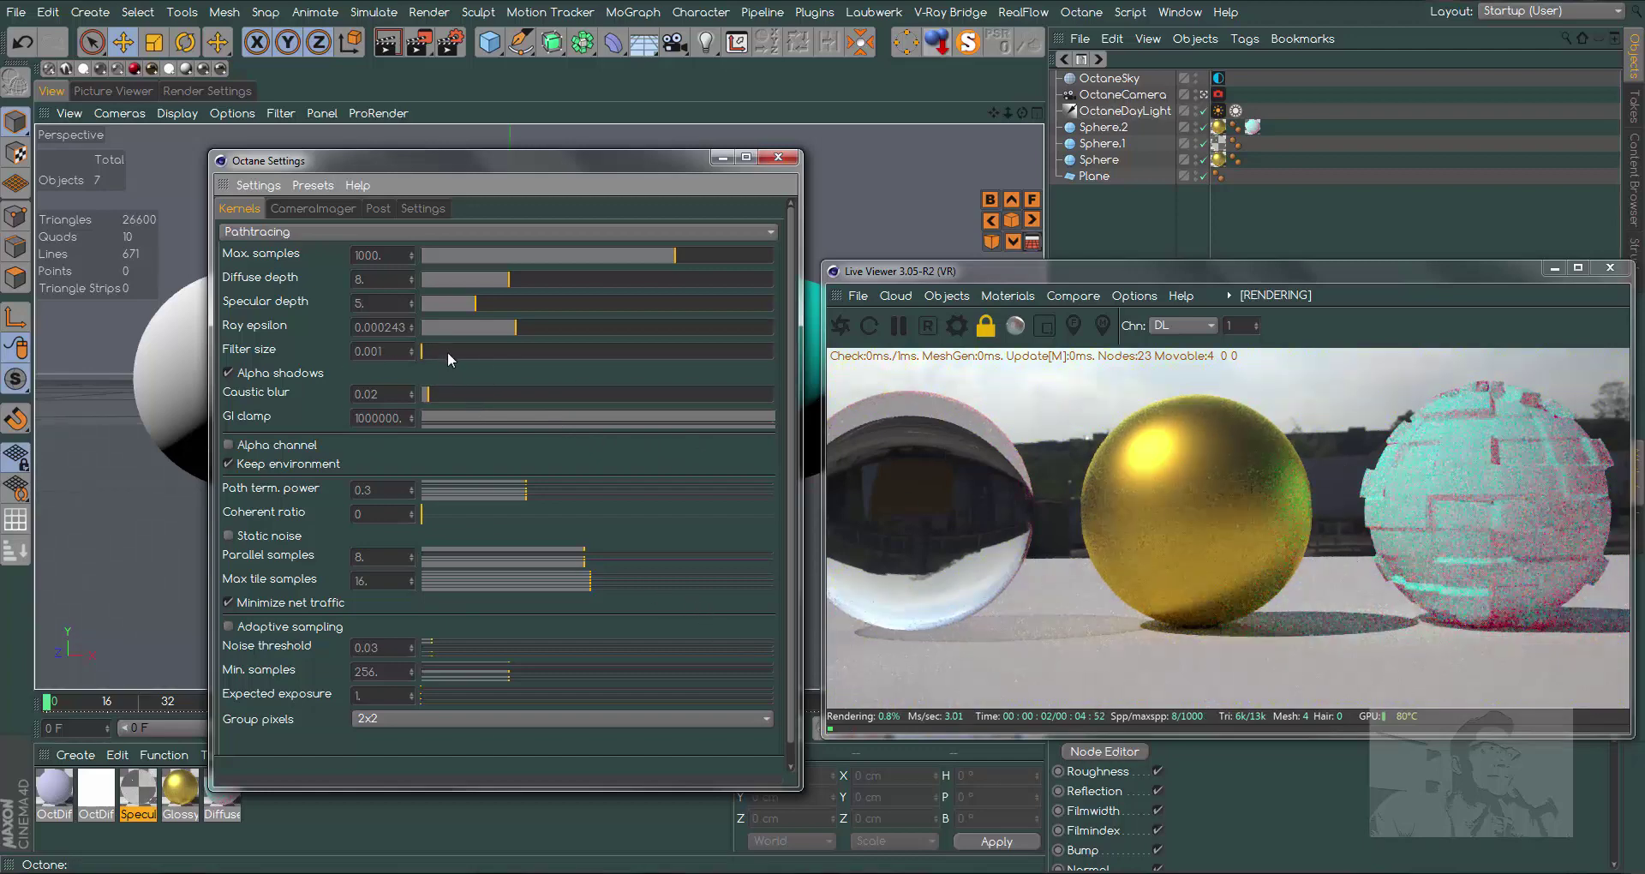
{"action": "left_click_drag", "start_coordinate": [447, 352], "coordinate": [712, 370]}
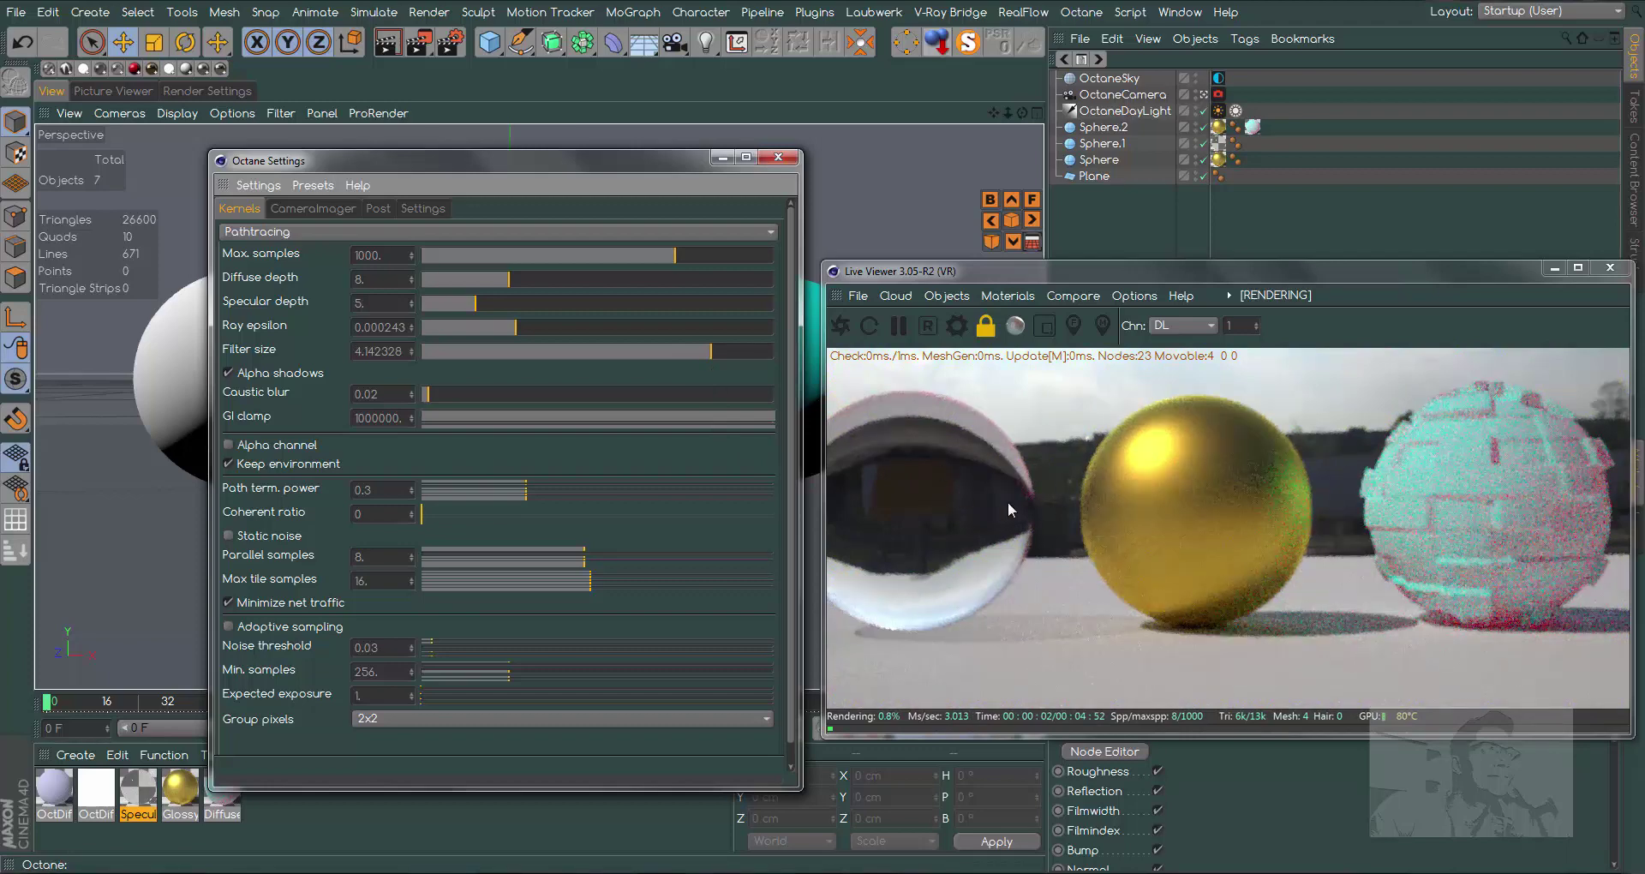
{"action": "left_click_drag", "start_coordinate": [687, 353], "coordinate": [357, 373]}
{"action": "double_click", "coordinate": [377, 351]}
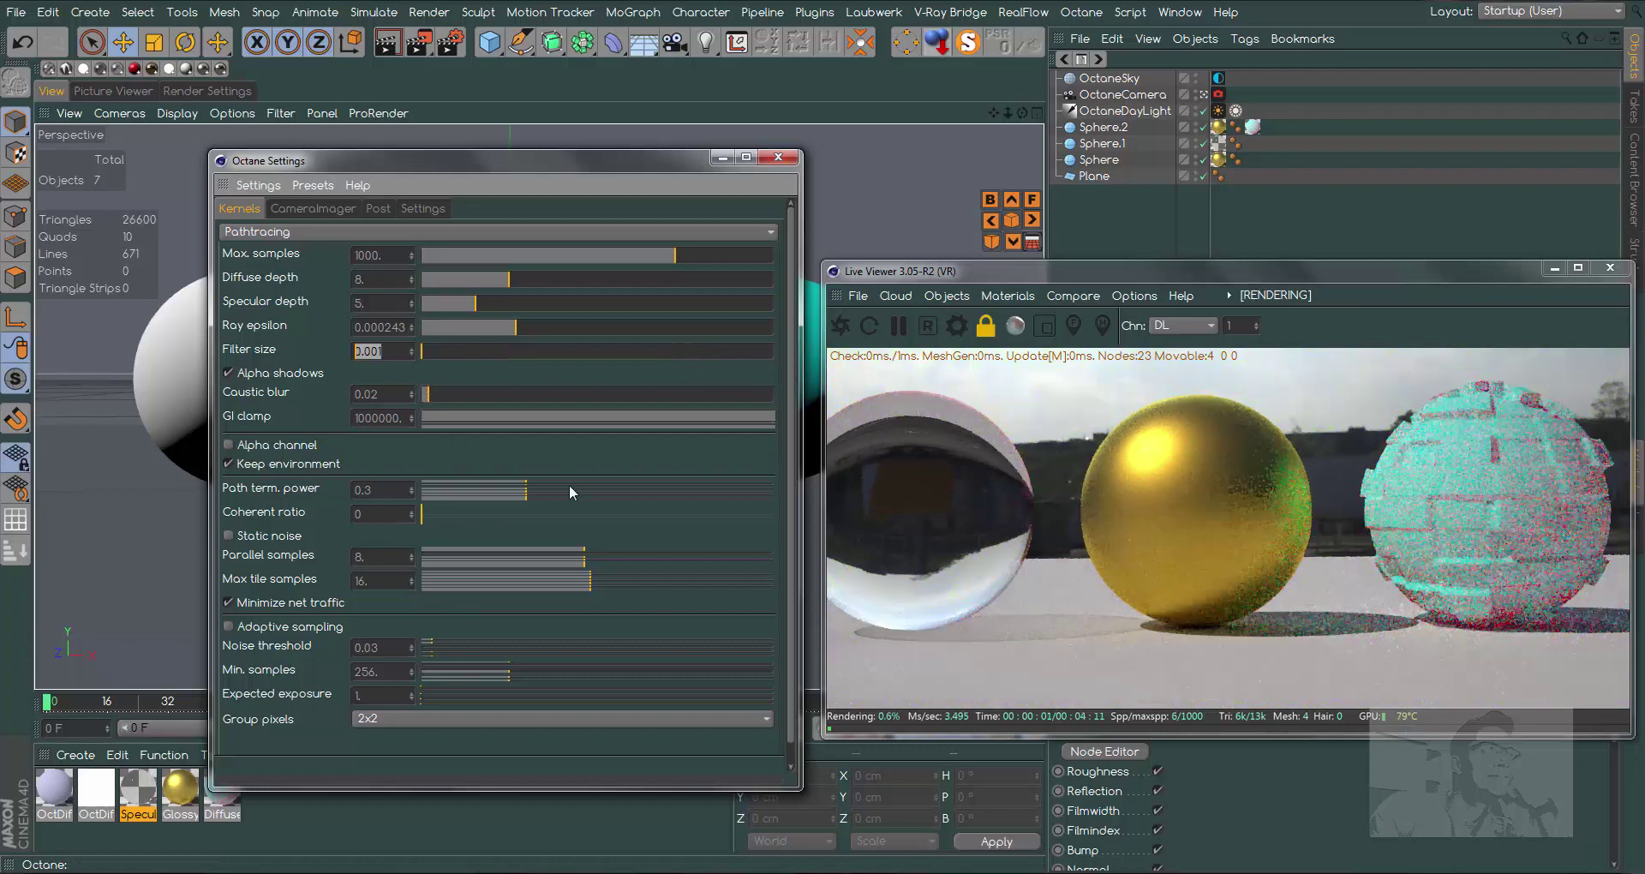
{"action": "type", "text": "1"}
{"action": "key", "text": "Return"}
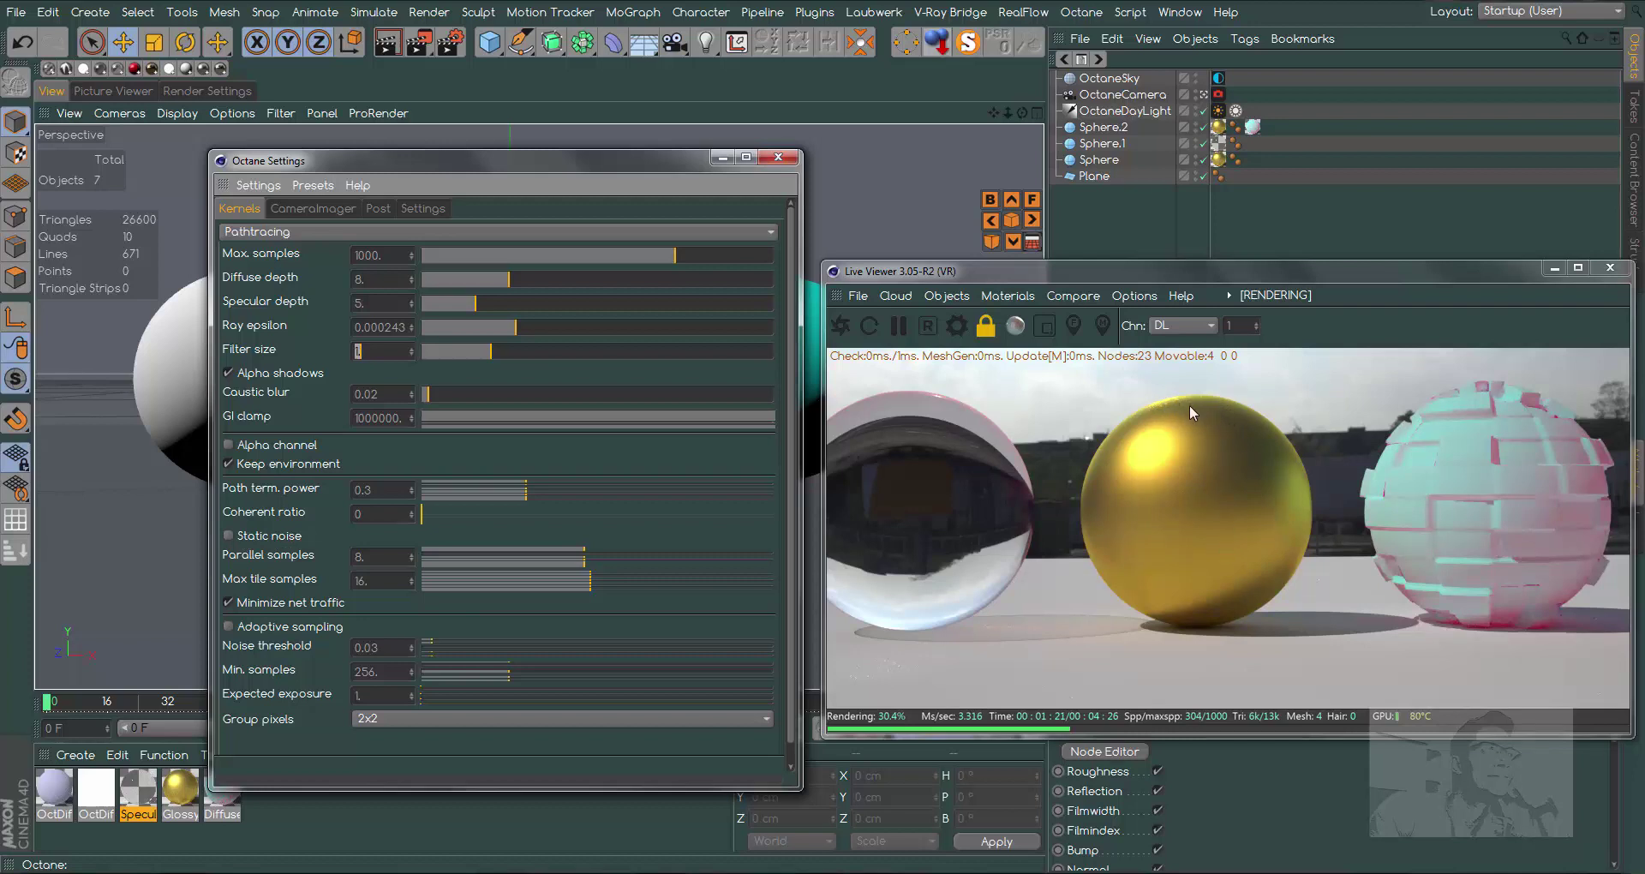
{"action": "left_click", "coordinate": [229, 535]}
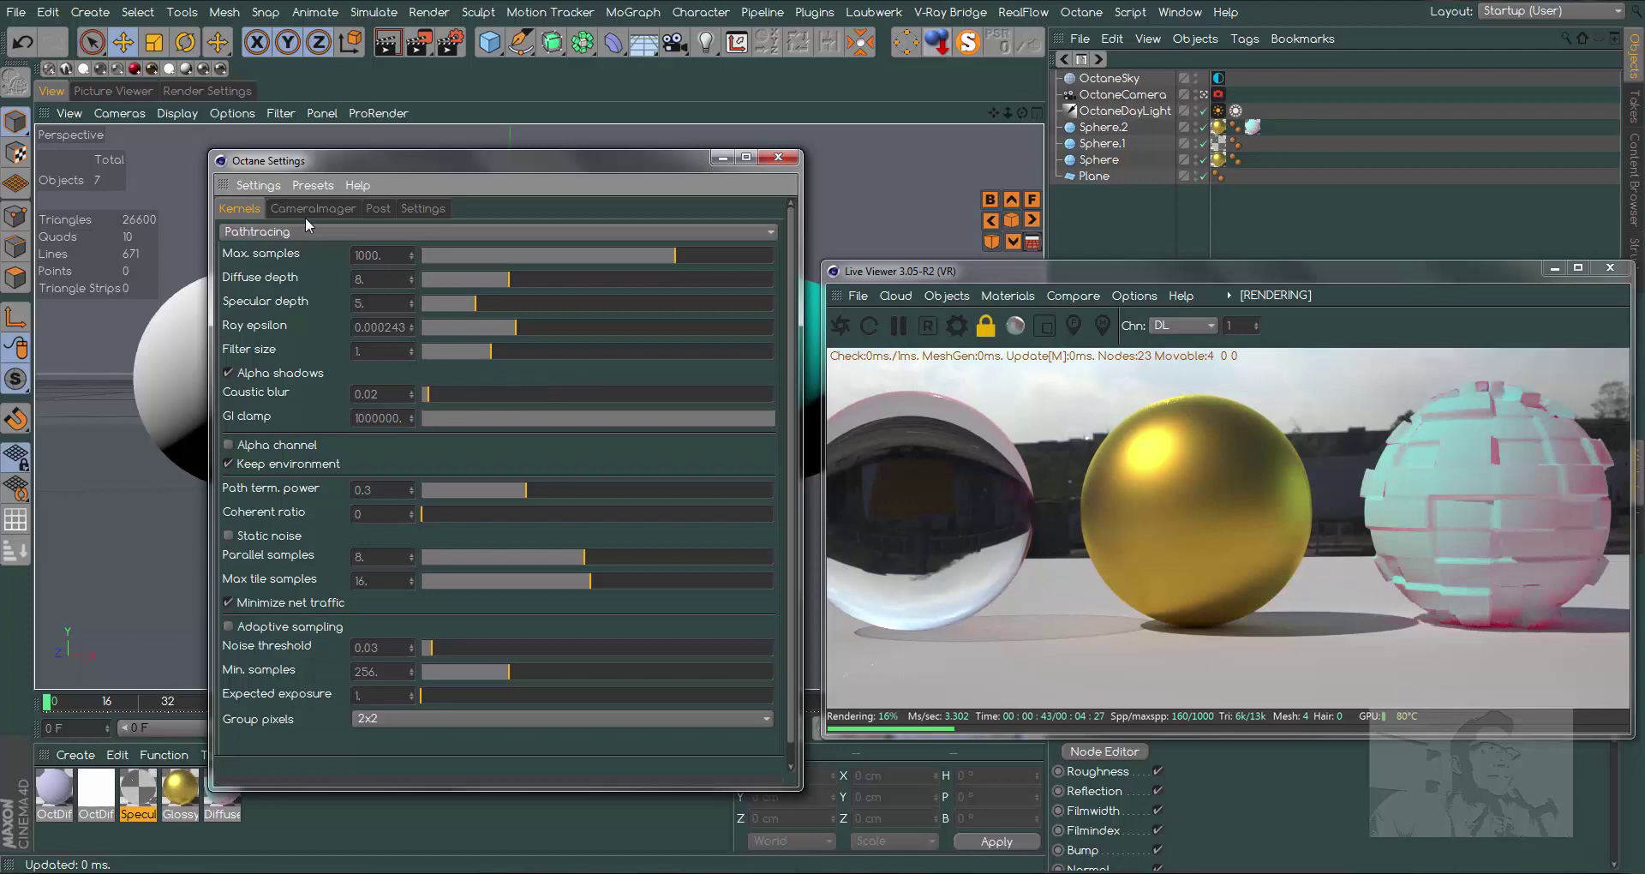
- Check the Render Settings Output and Save pages, keep TIFF format, and switch to Picture Viewer
{"action": "left_click", "coordinate": [215, 89]}
{"action": "left_click_drag", "start_coordinate": [401, 159], "coordinate": [488, 305]}
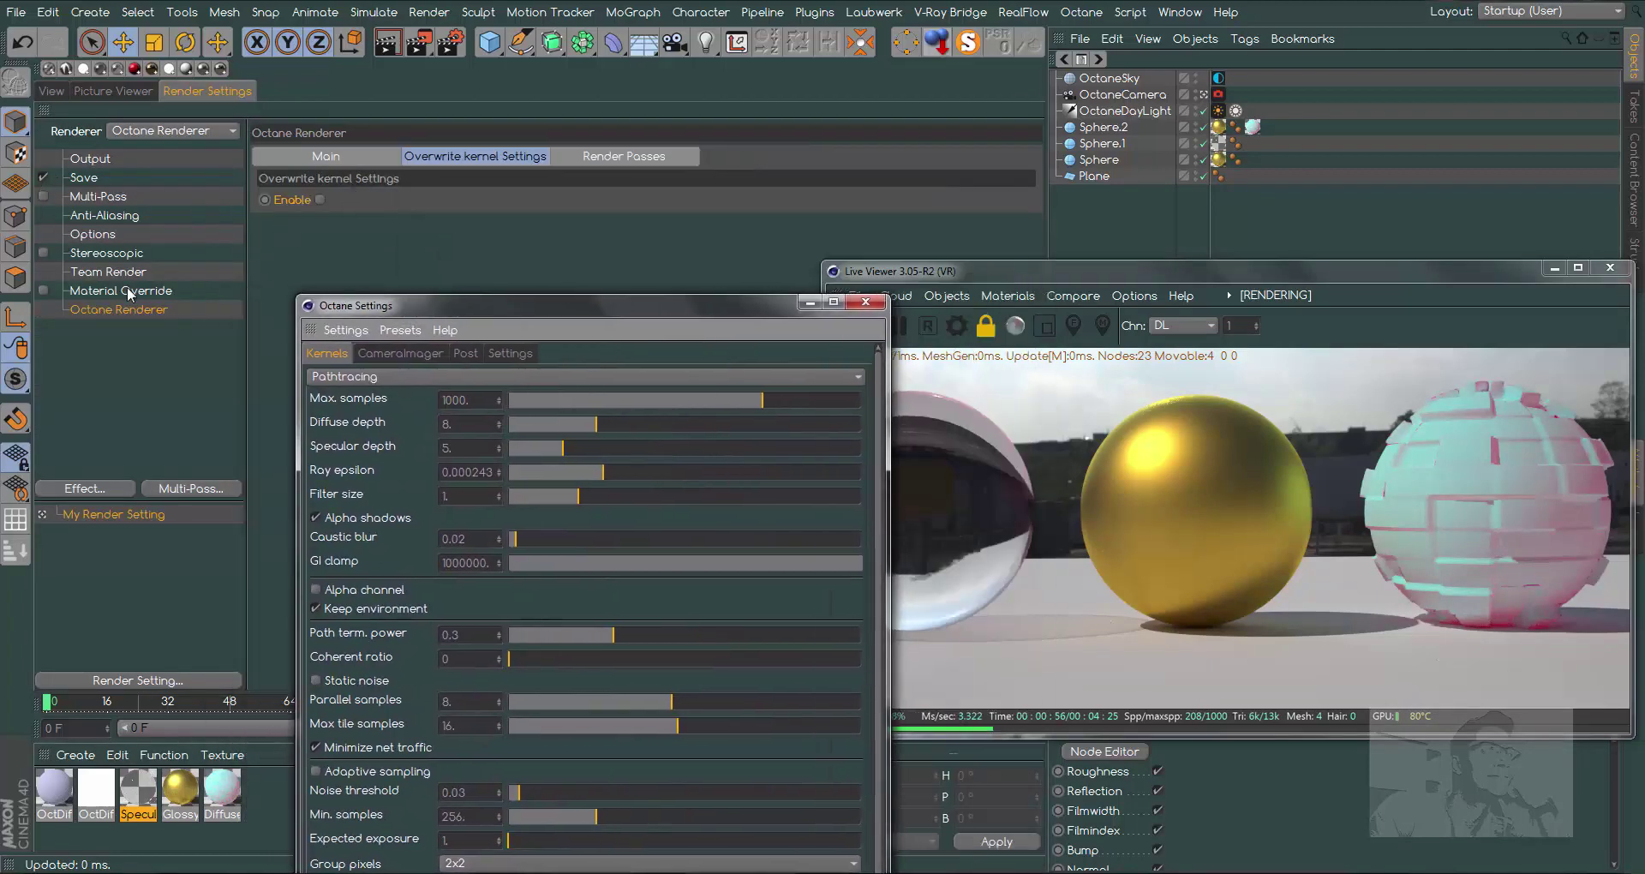
{"action": "left_click", "coordinate": [109, 160]}
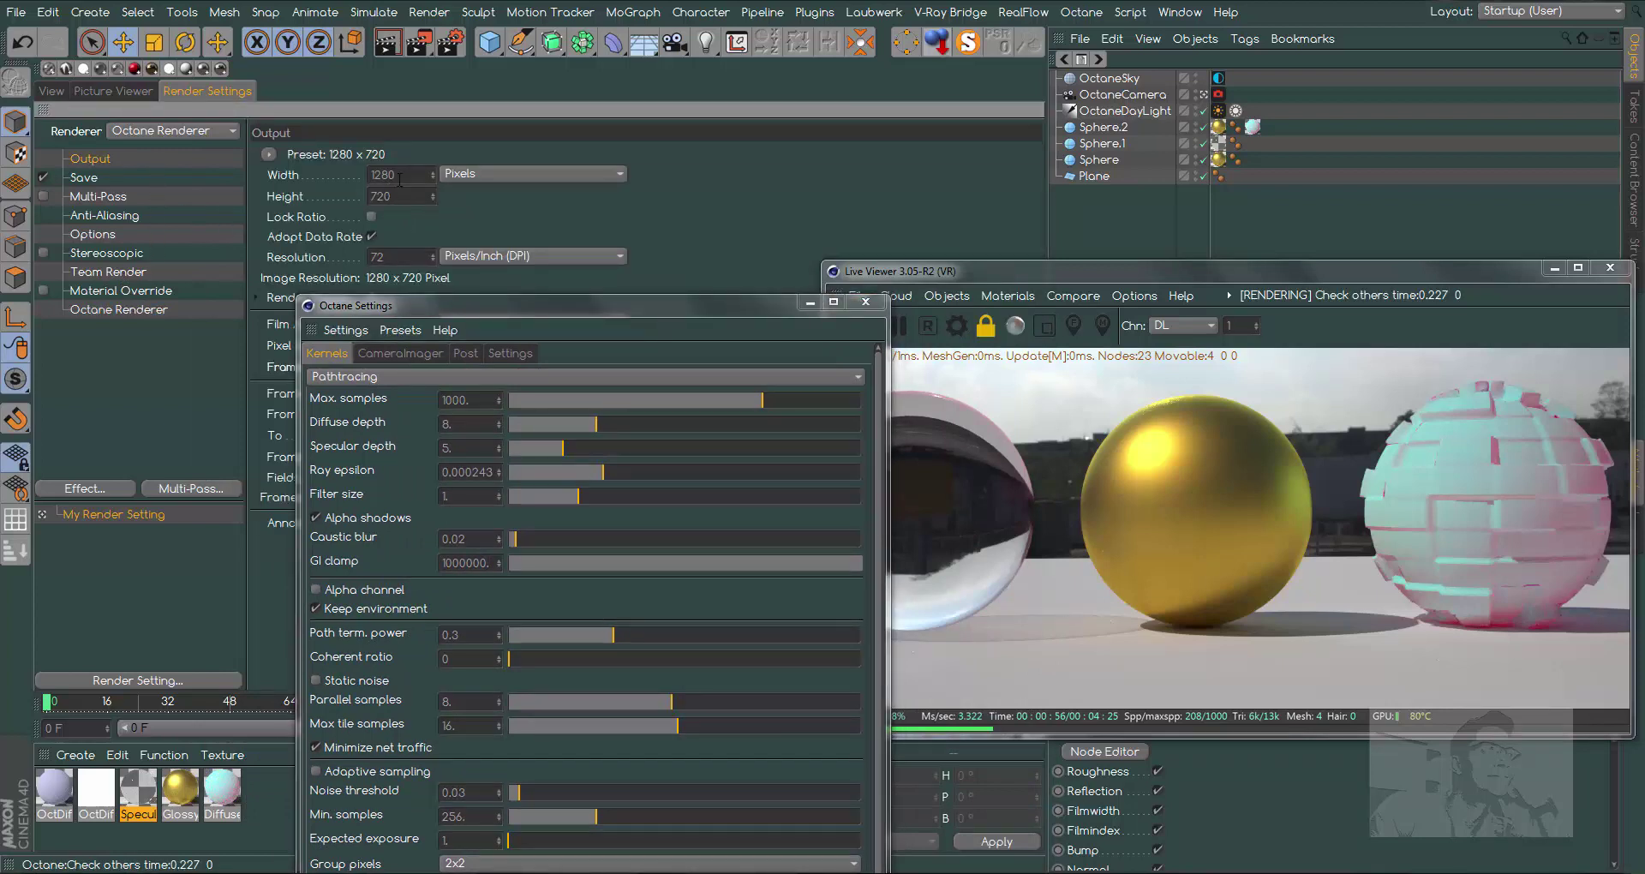
{"action": "left_click", "coordinate": [91, 180]}
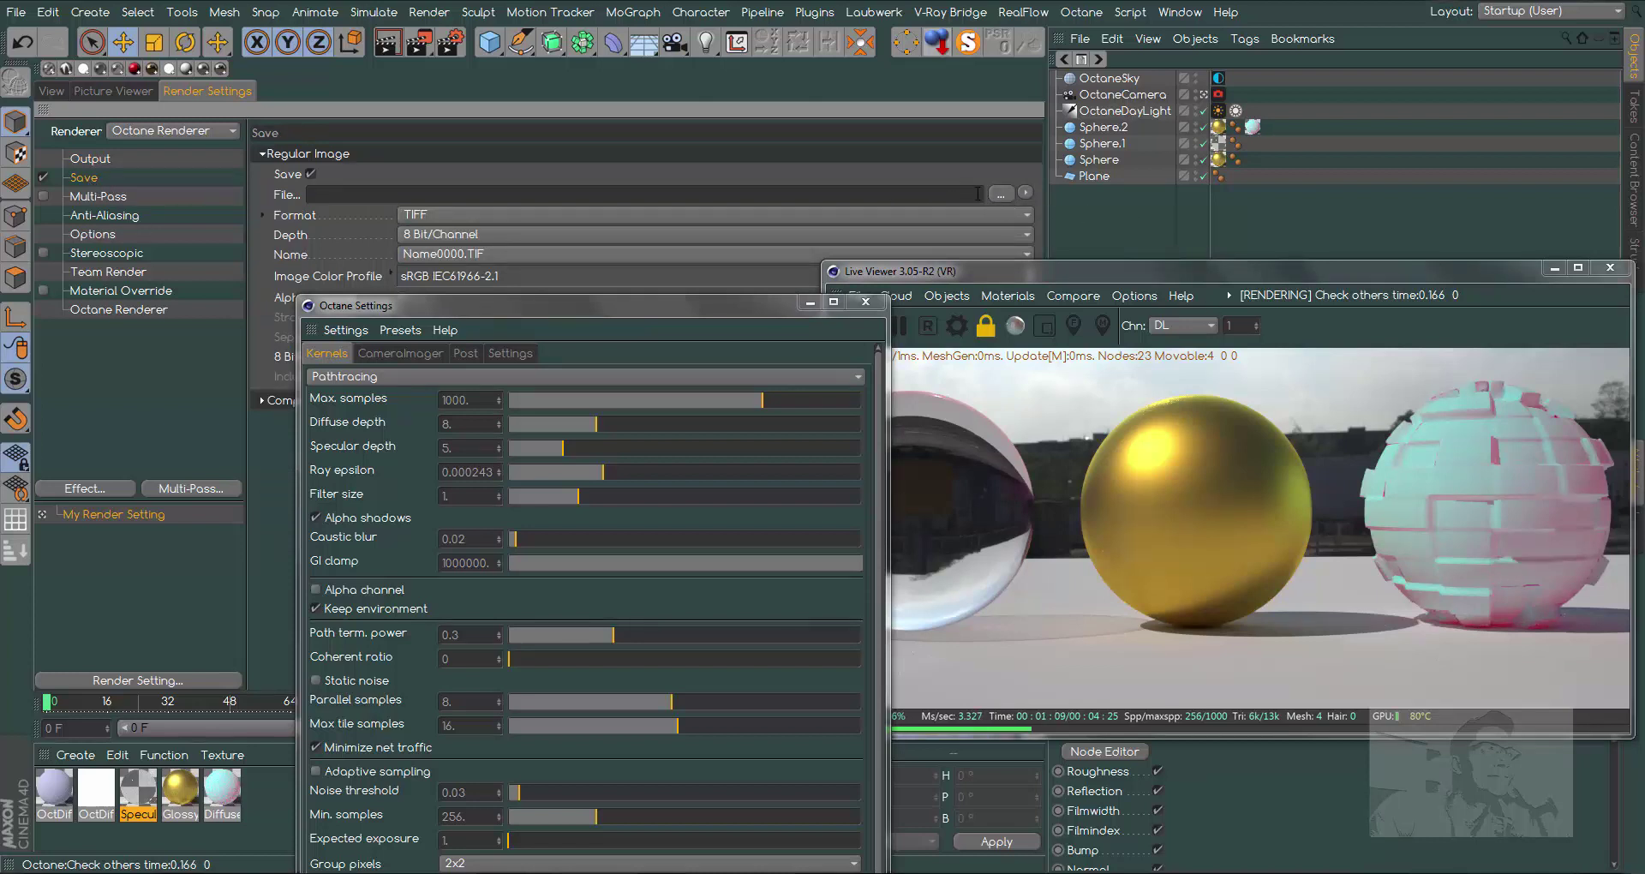
{"action": "left_click", "coordinate": [491, 214]}
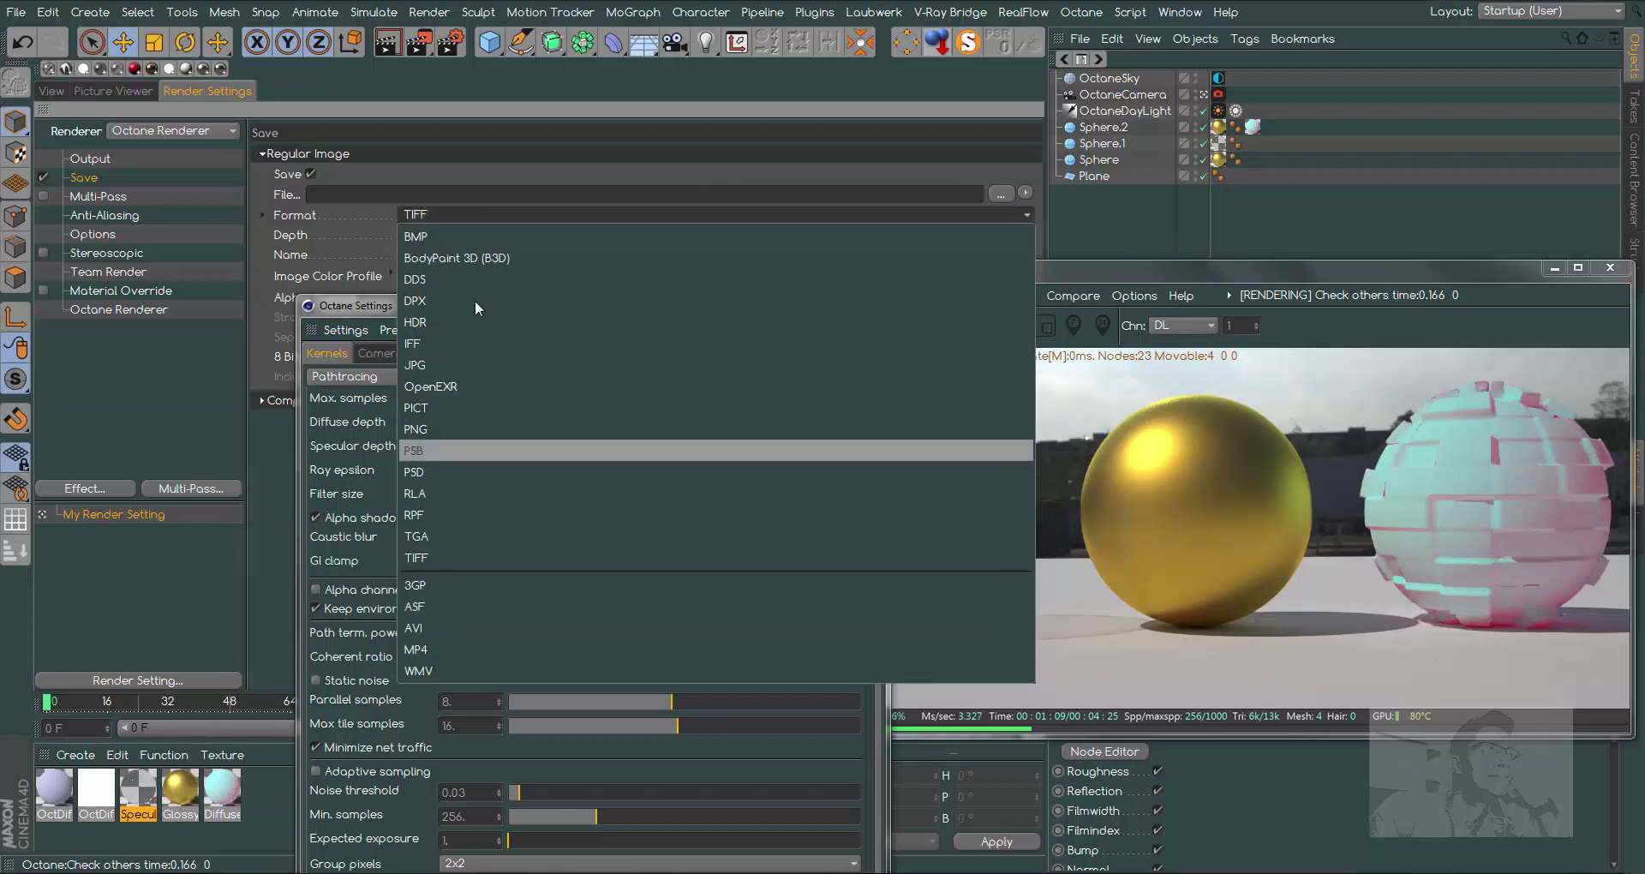
{"action": "left_click", "coordinate": [658, 169]}
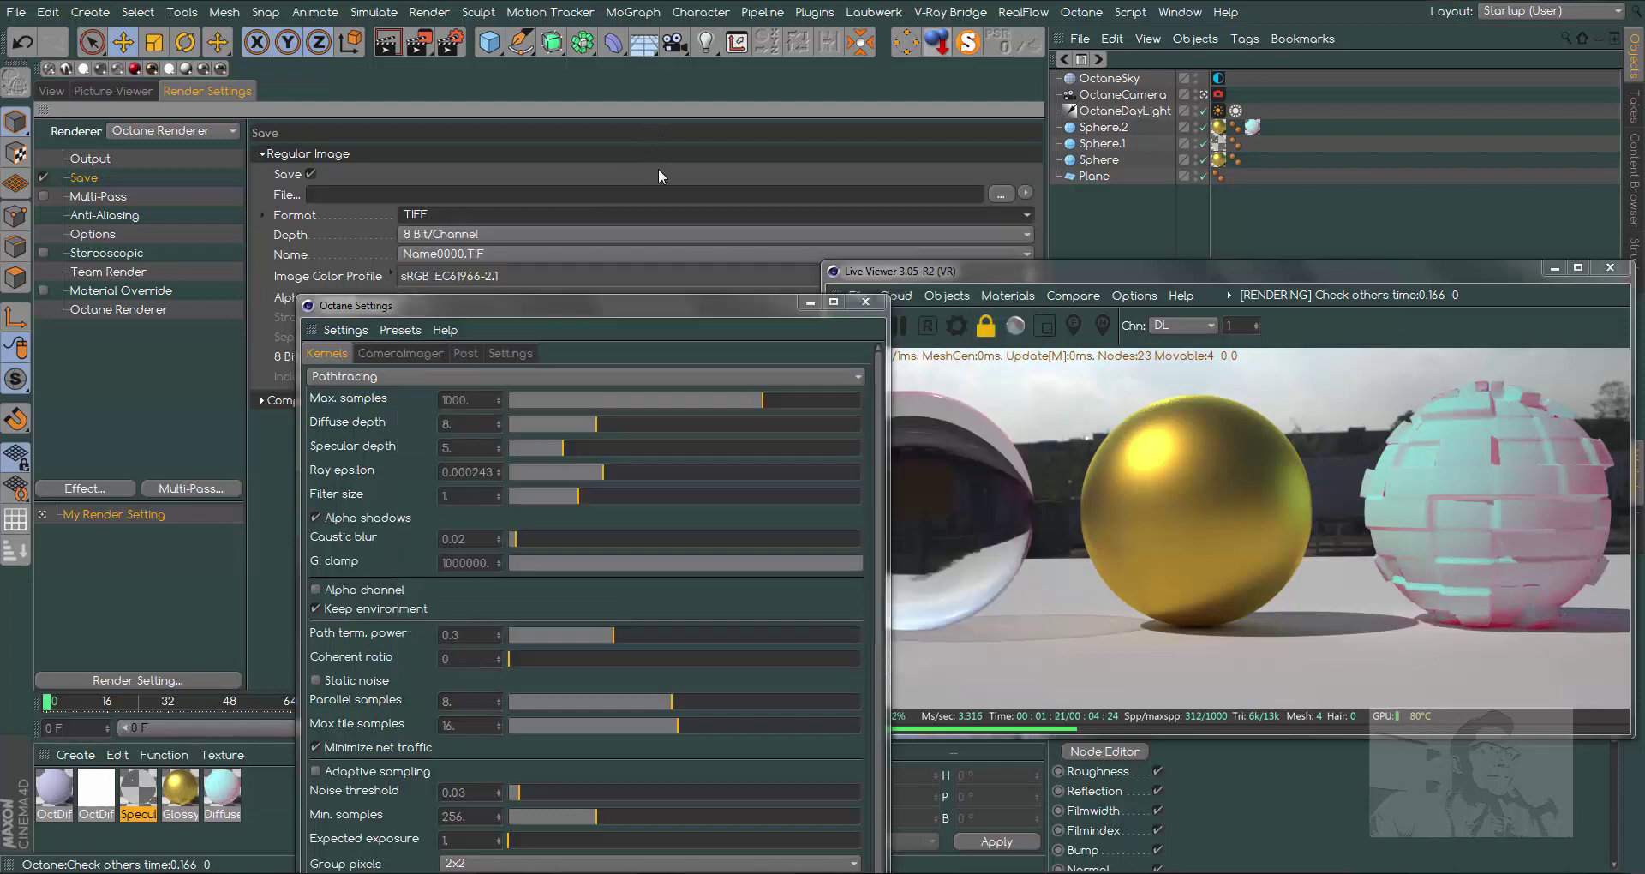
{"action": "left_click", "coordinate": [144, 93]}
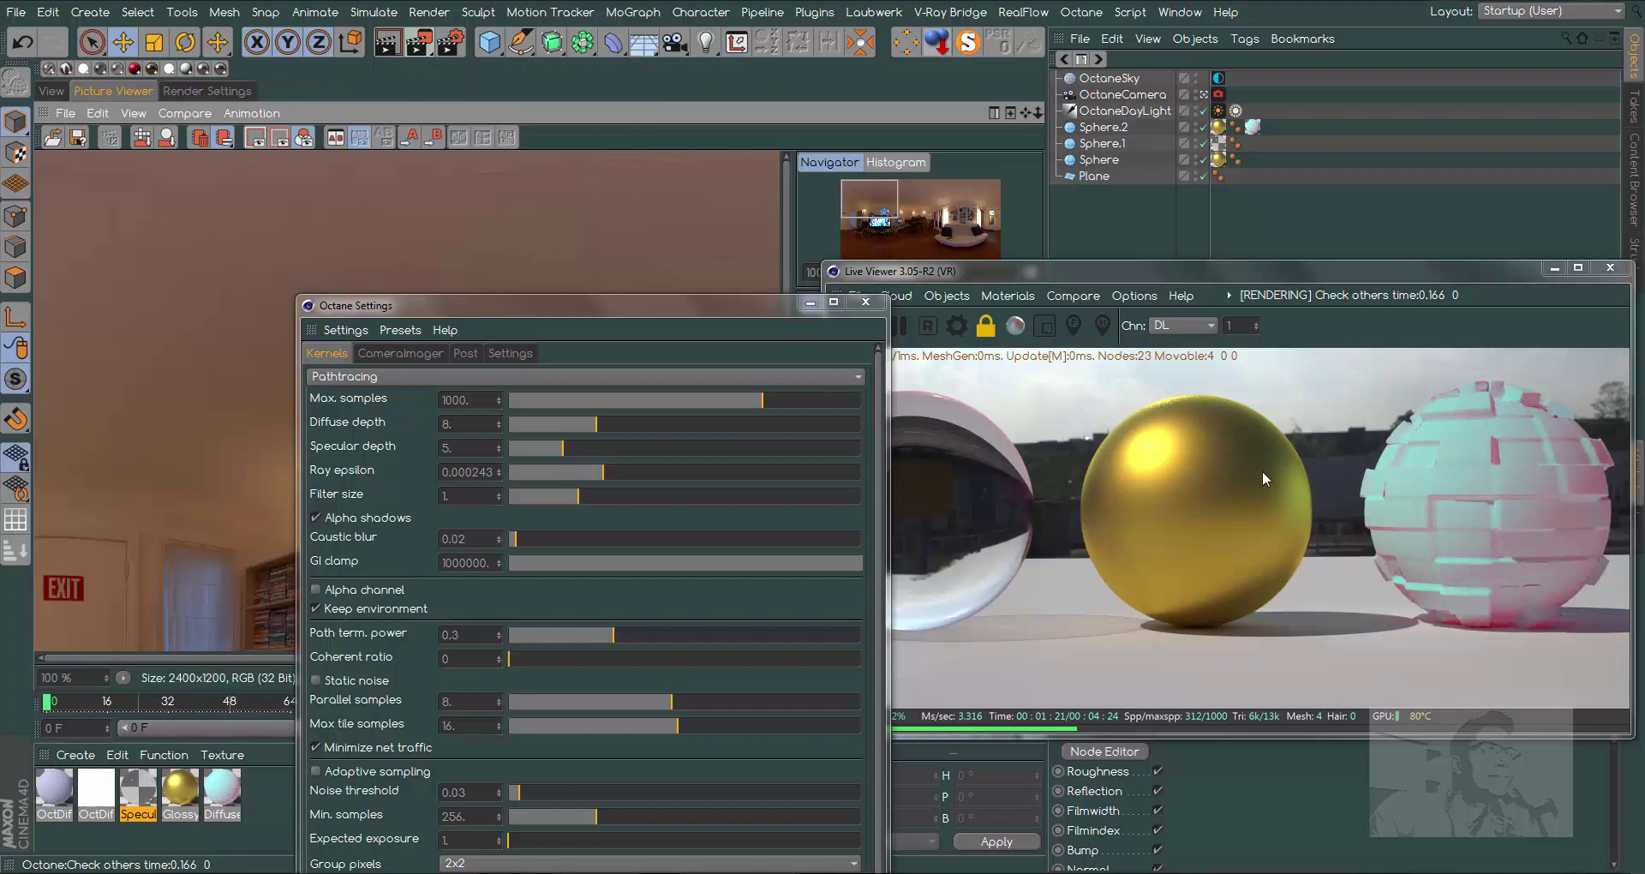
- Raise Octane Max samples to 600, after trying 500 and 450, and move the settings window lower
{"action": "left_click_drag", "start_coordinate": [754, 317], "coordinate": [565, 198]}
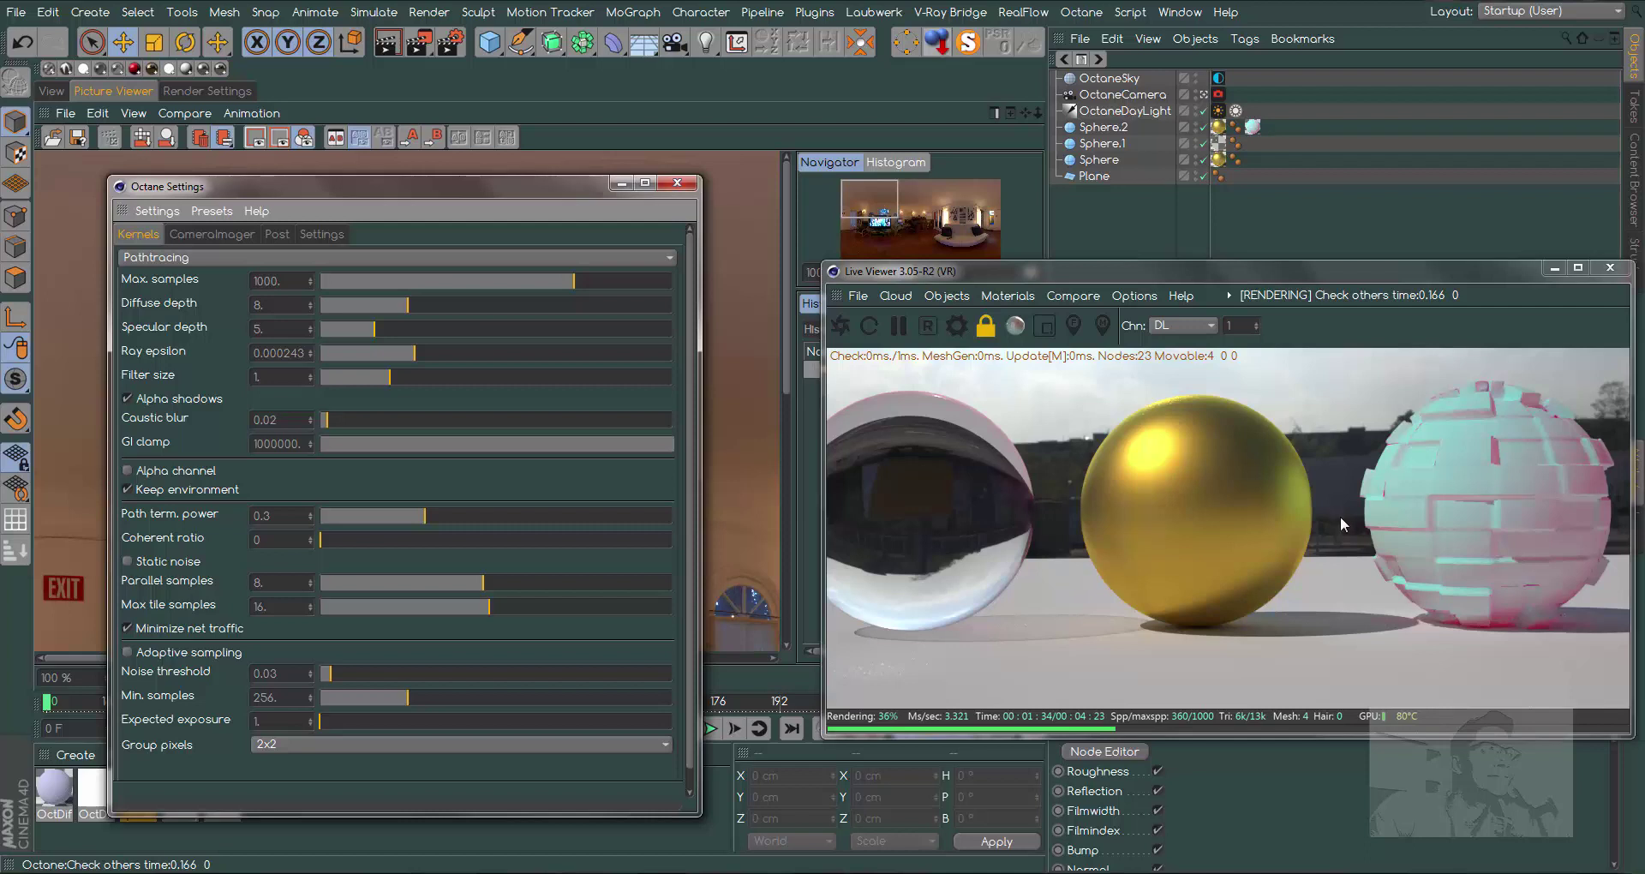
{"action": "double_click", "coordinate": [273, 281]}
{"action": "type", "text": "500"}
{"action": "key", "text": "Return"}
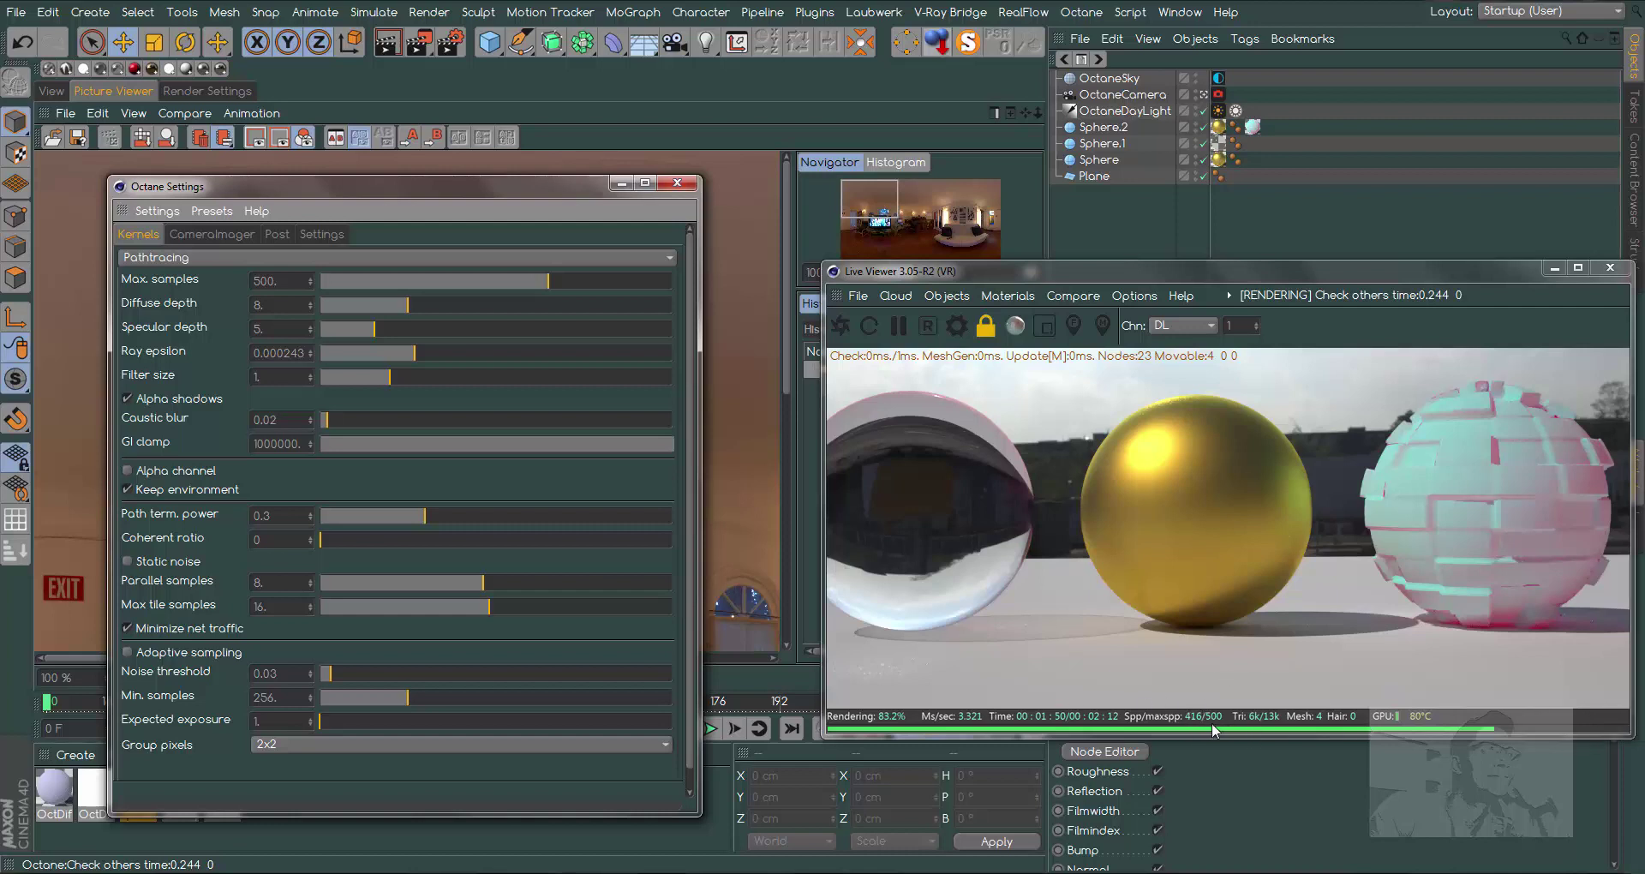
{"action": "double_click", "coordinate": [292, 287]}
{"action": "type", "text": "450"}
{"action": "double_click", "coordinate": [294, 285]}
{"action": "type", "text": "50"}
{"action": "type", "text": "0"}
{"action": "key", "text": "Return"}
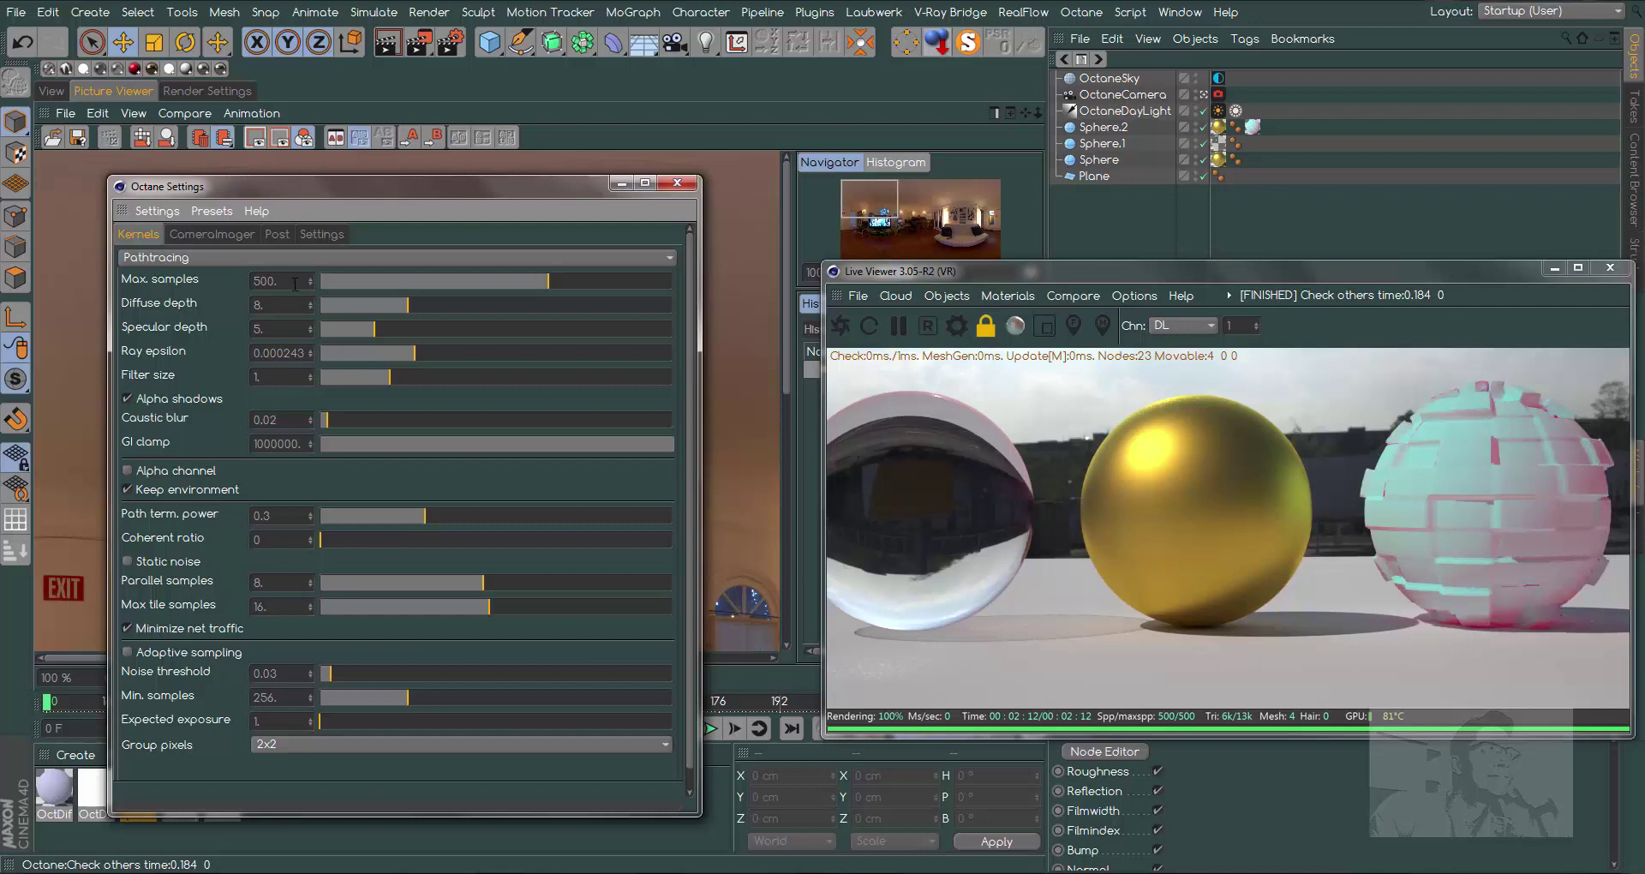
{"action": "left_click", "coordinate": [568, 425]}
{"action": "type", "text": "6"}
{"action": "type", "text": "00"}
{"action": "key", "text": "Return"}
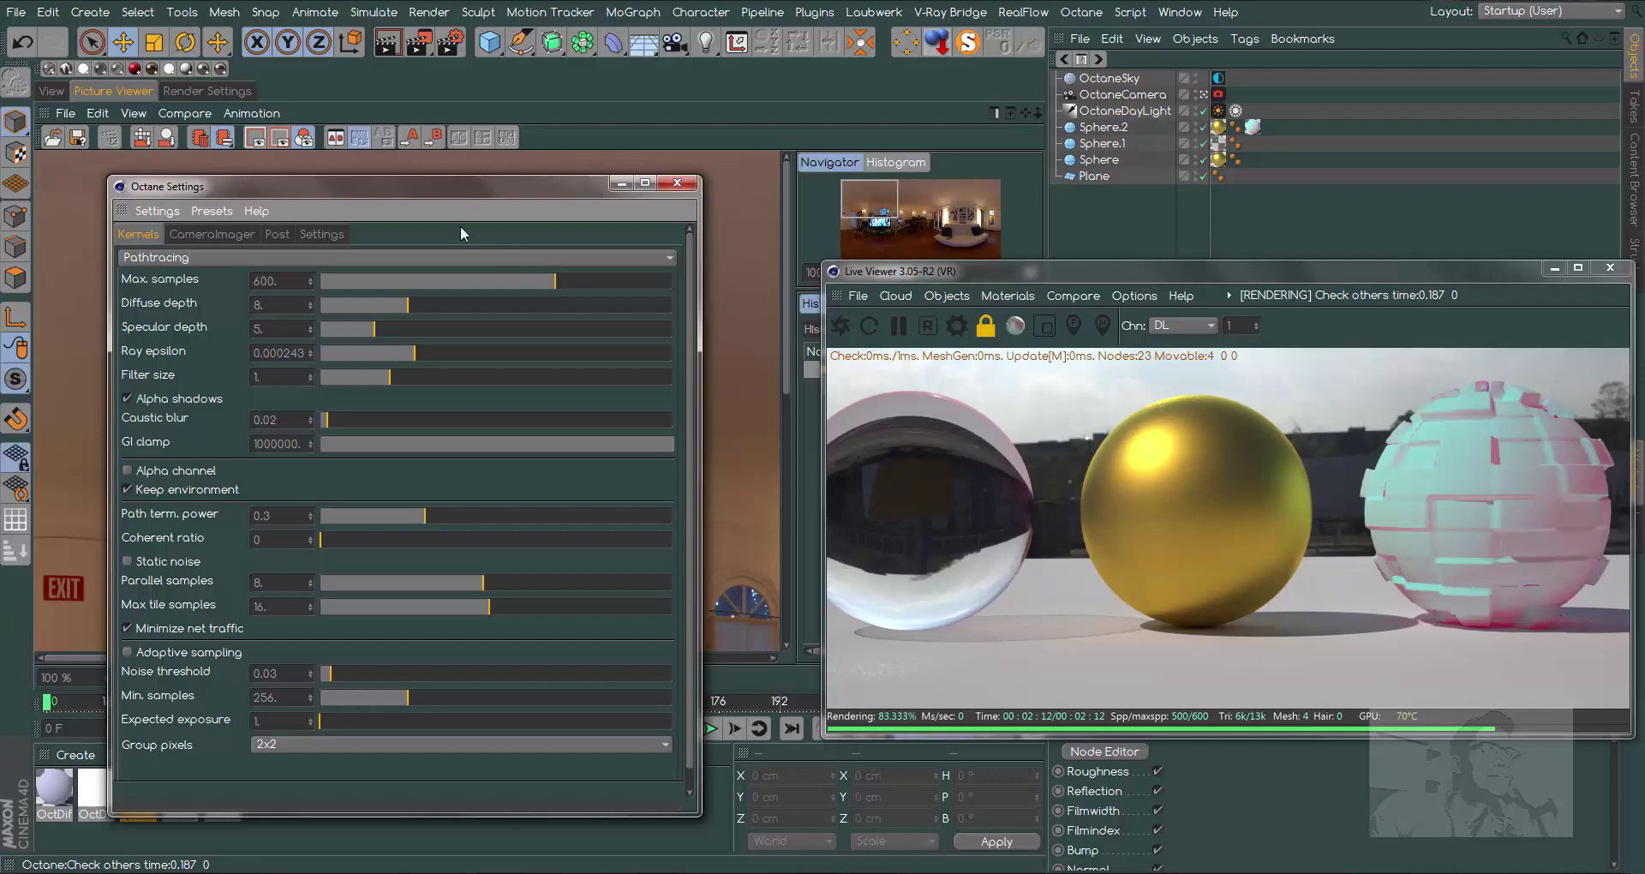
{"action": "left_click_drag", "start_coordinate": [460, 186], "coordinate": [591, 385]}
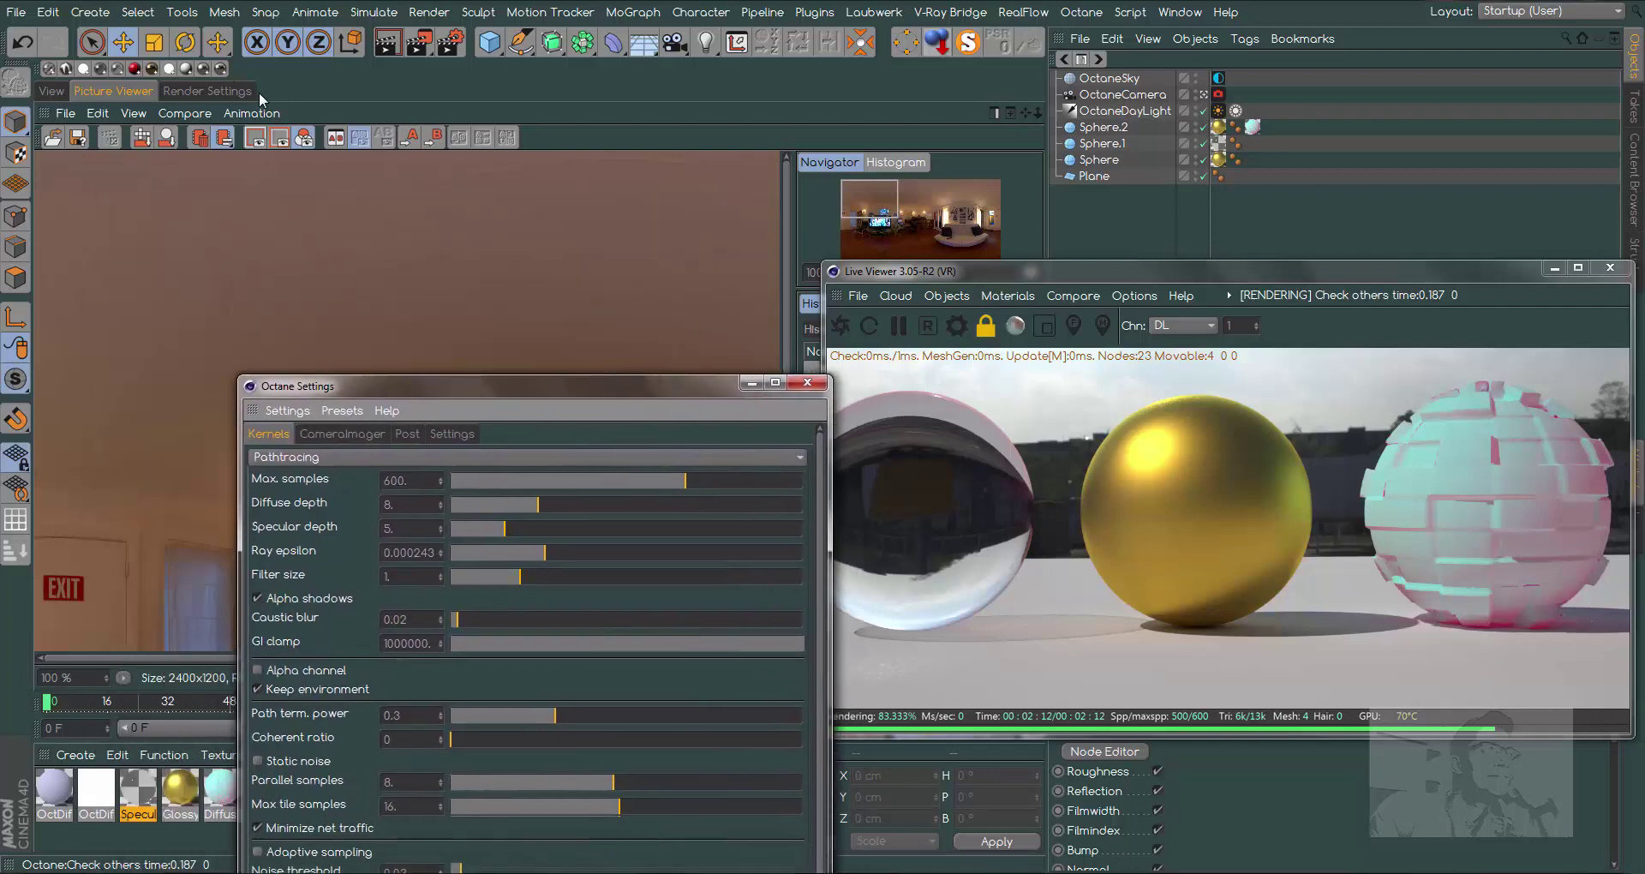
- Render the three-sphere scene to the Picture Viewer and fit the image in view
{"action": "left_click", "coordinate": [207, 91]}
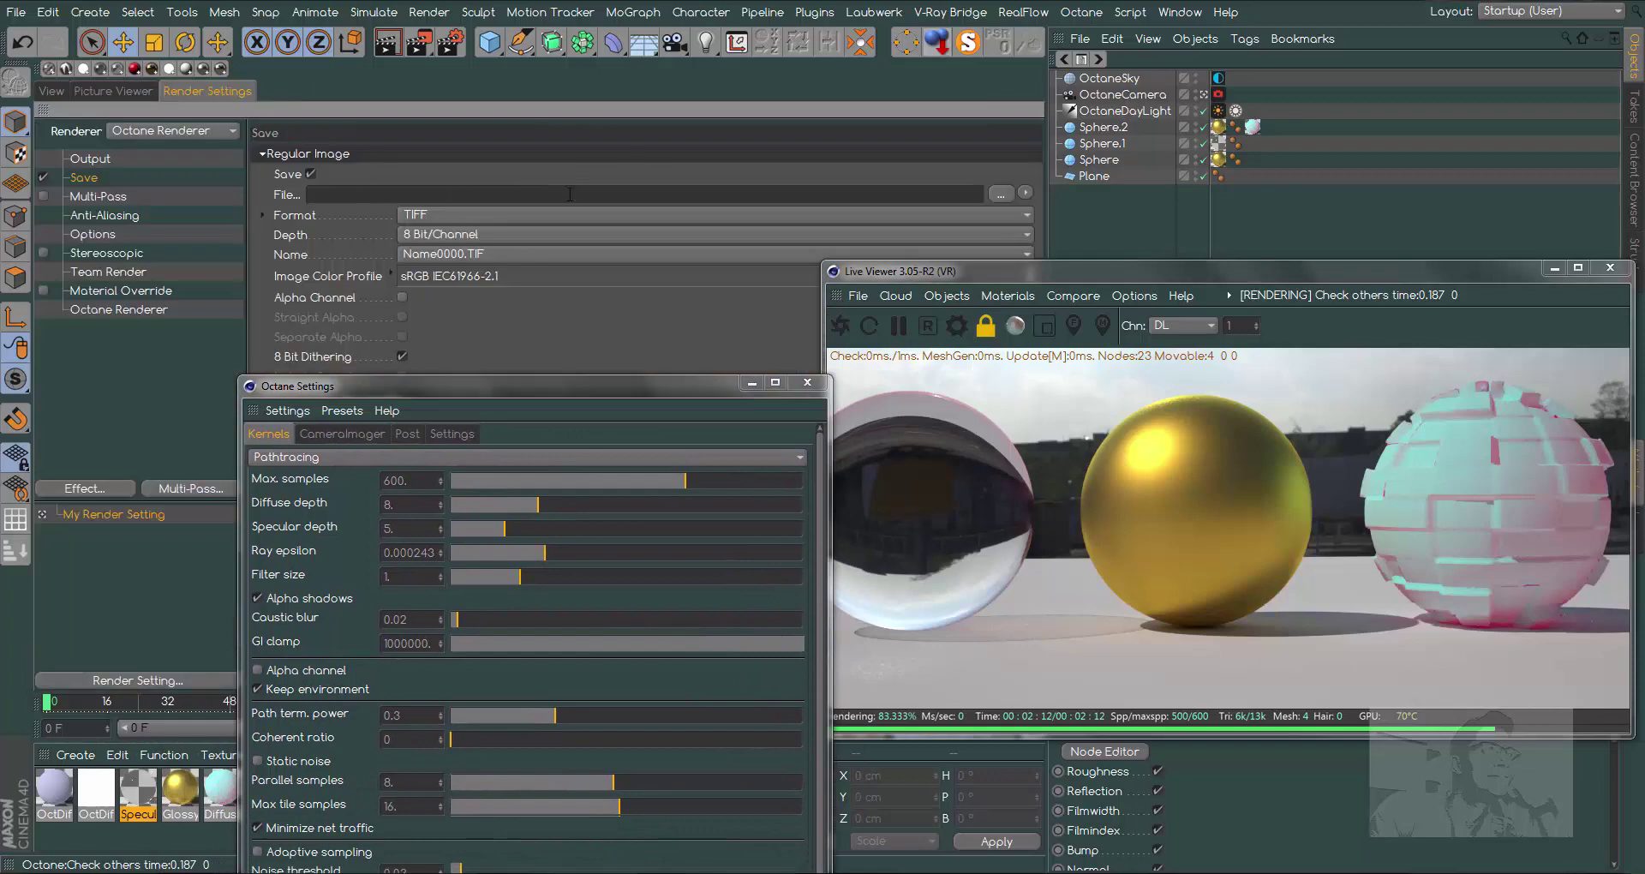
{"action": "left_click", "coordinate": [115, 89]}
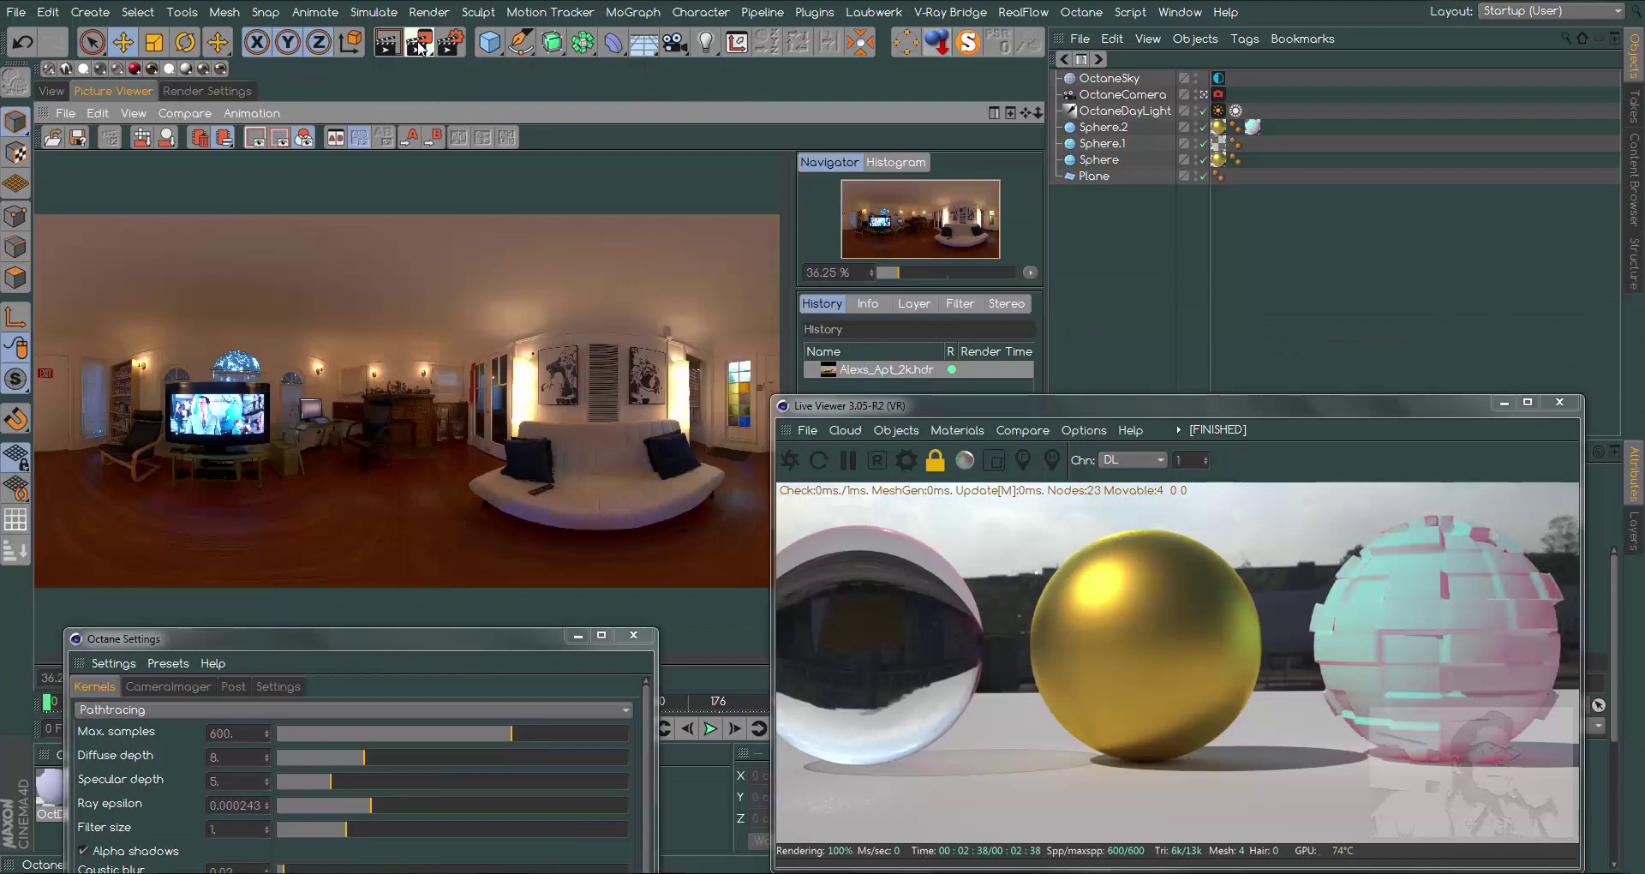
{"action": "left_click", "coordinate": [419, 45]}
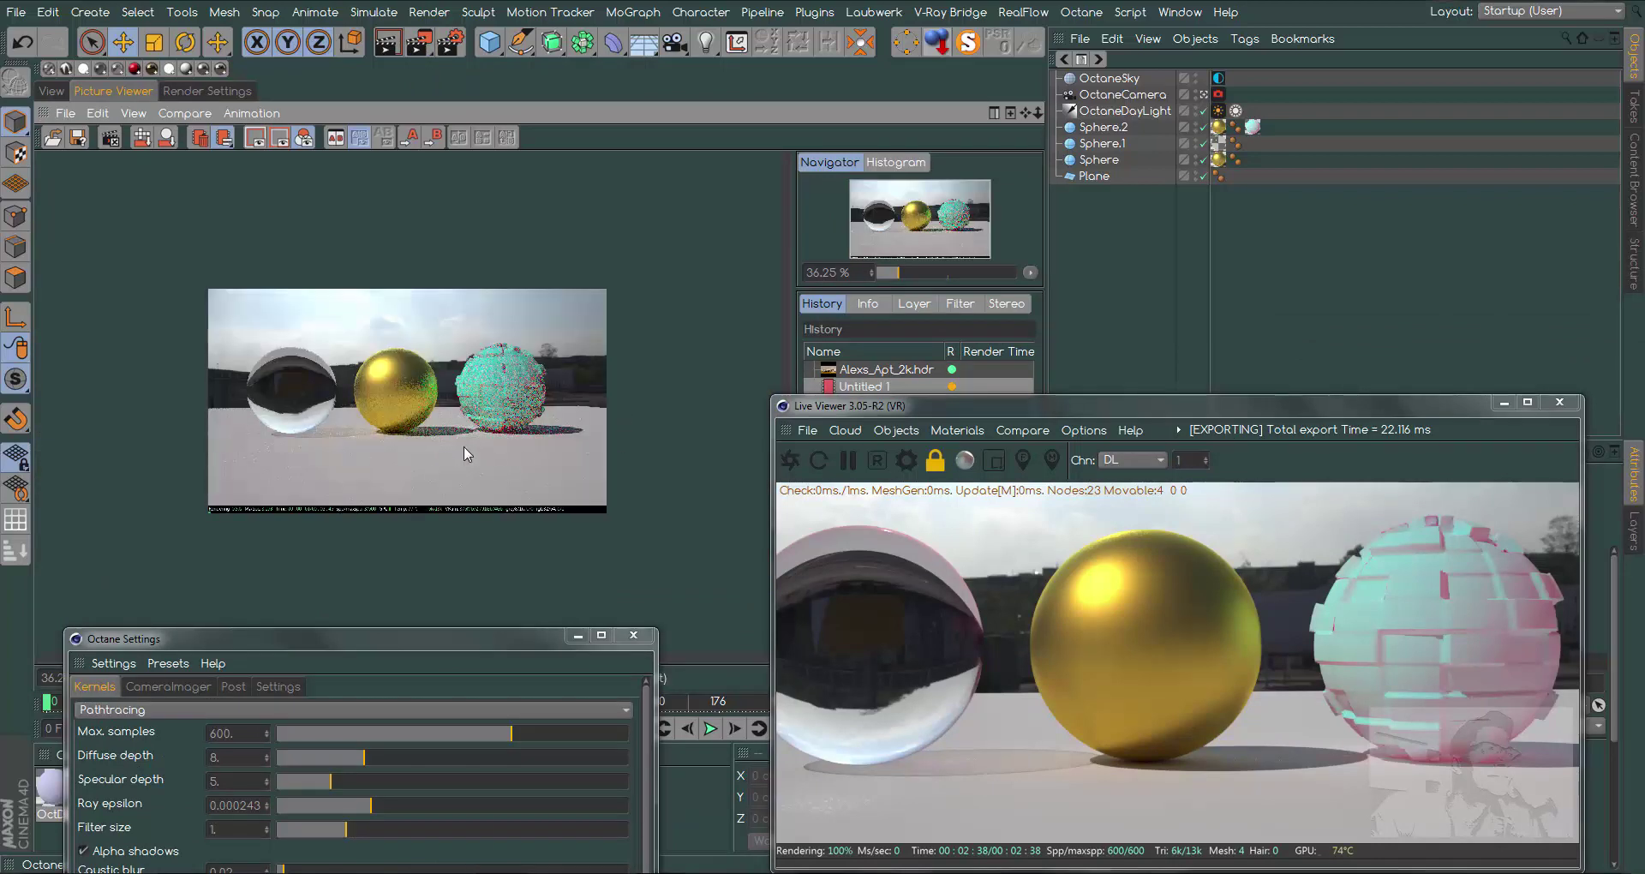
{"action": "scroll", "coordinate": [463, 454], "scroll_direction": "up", "scroll_amount": 3}
{"action": "mouse_move", "coordinate": [480, 640]}
{"action": "left_mouse_down"}
{"action": "mouse_move", "coordinate": [1145, 372]}
{"action": "mouse_move", "coordinate": [1234, 267]}
{"action": "left_mouse_up"}
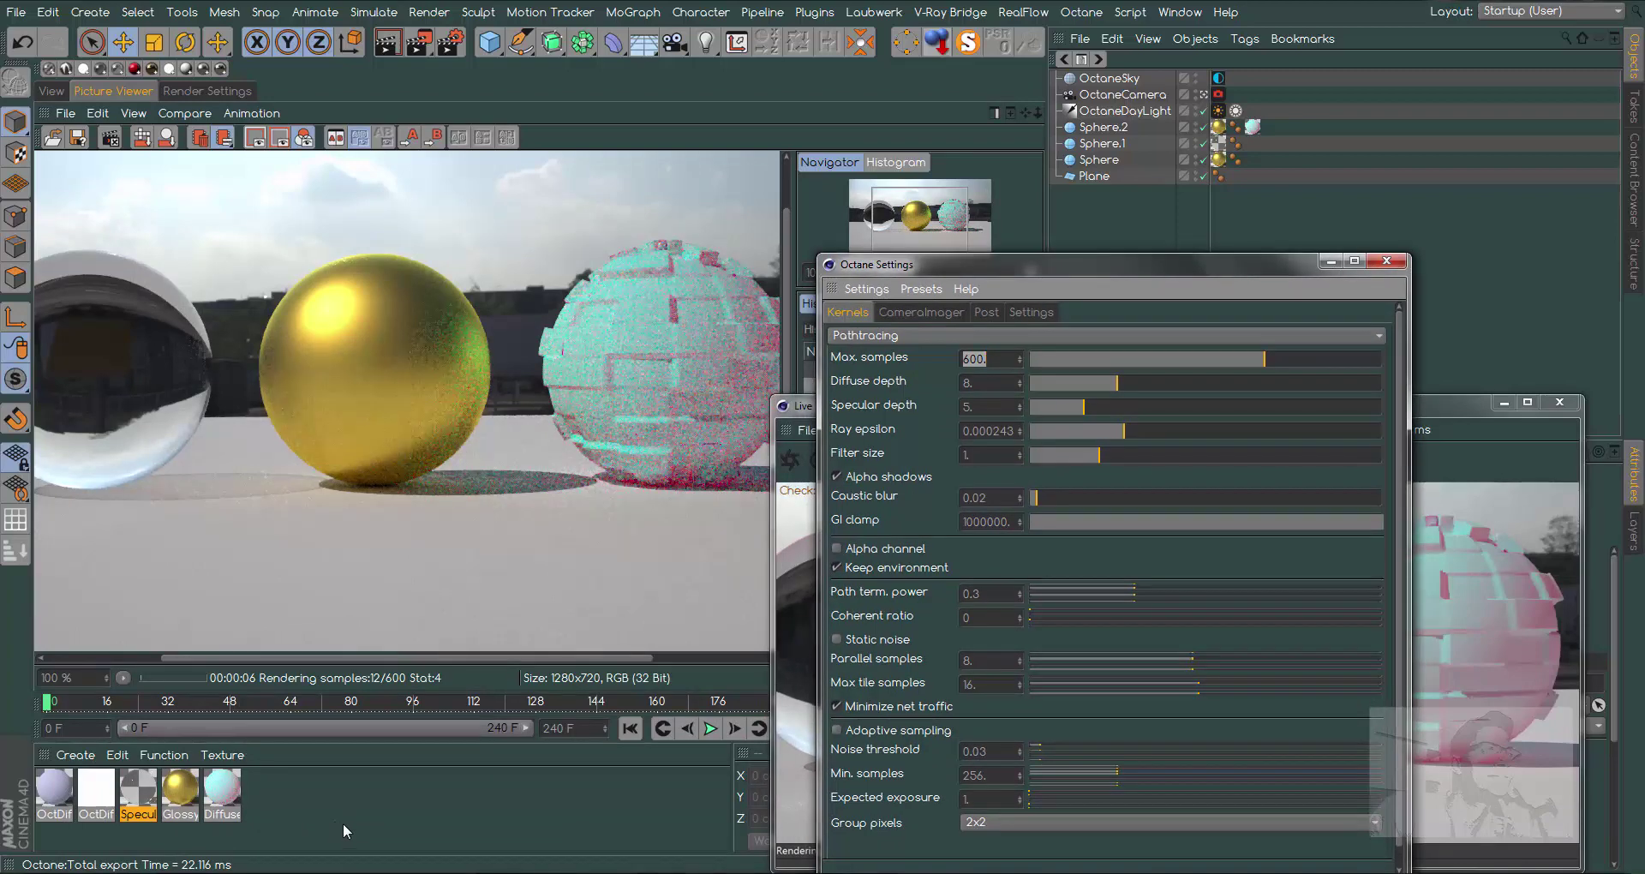
{"action": "left_click", "coordinate": [396, 800]}
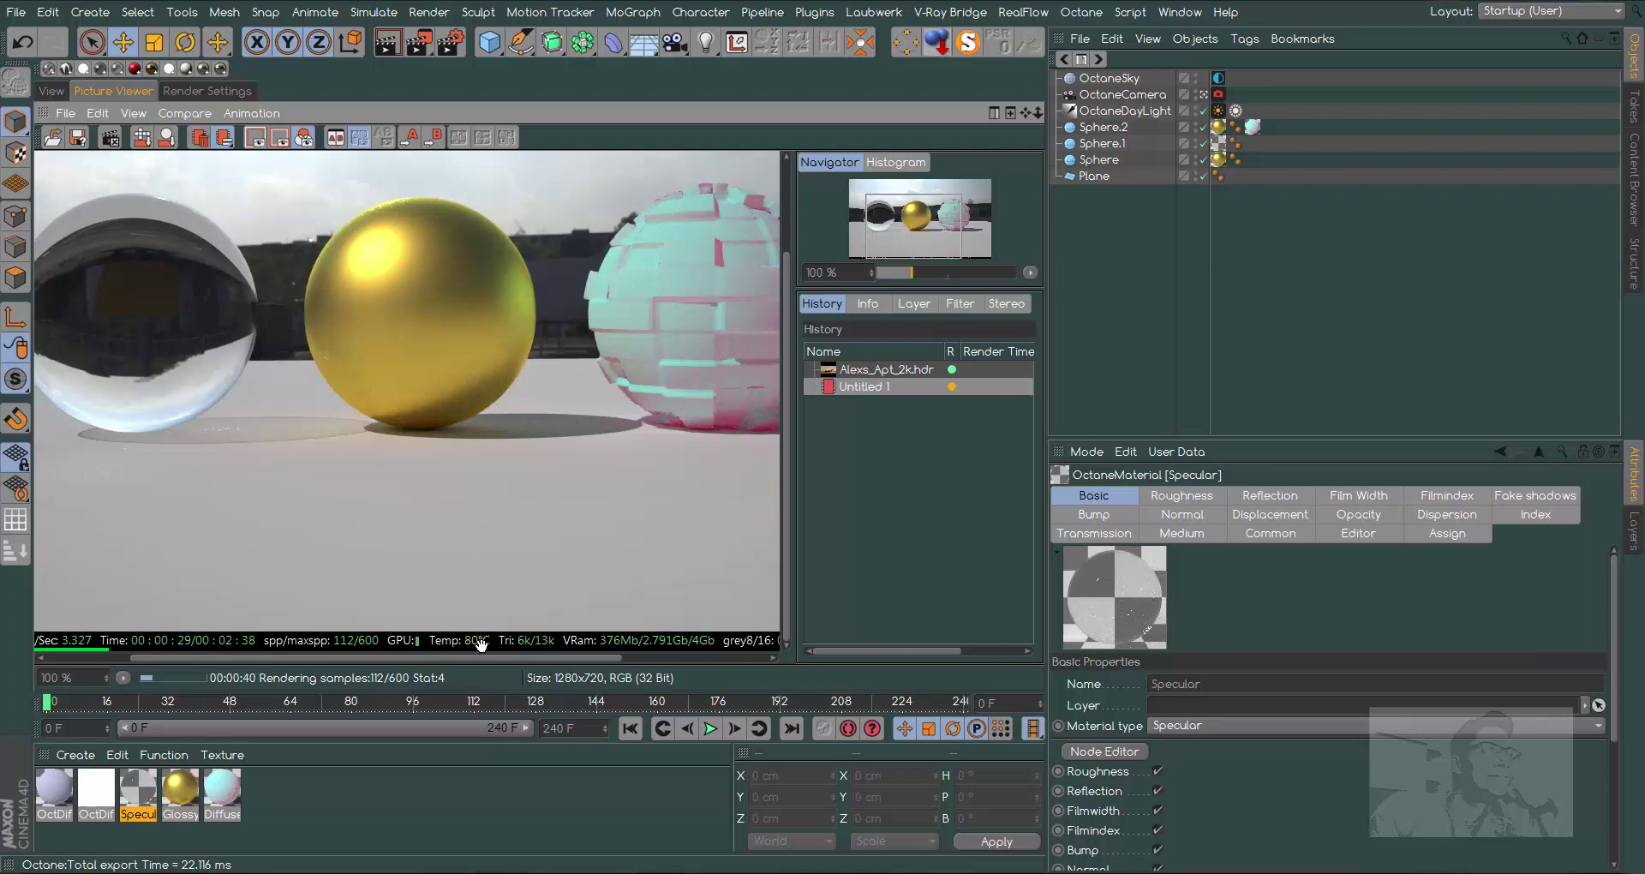
{"action": "scroll", "coordinate": [475, 646], "scroll_direction": "right", "scroll_amount": 3}
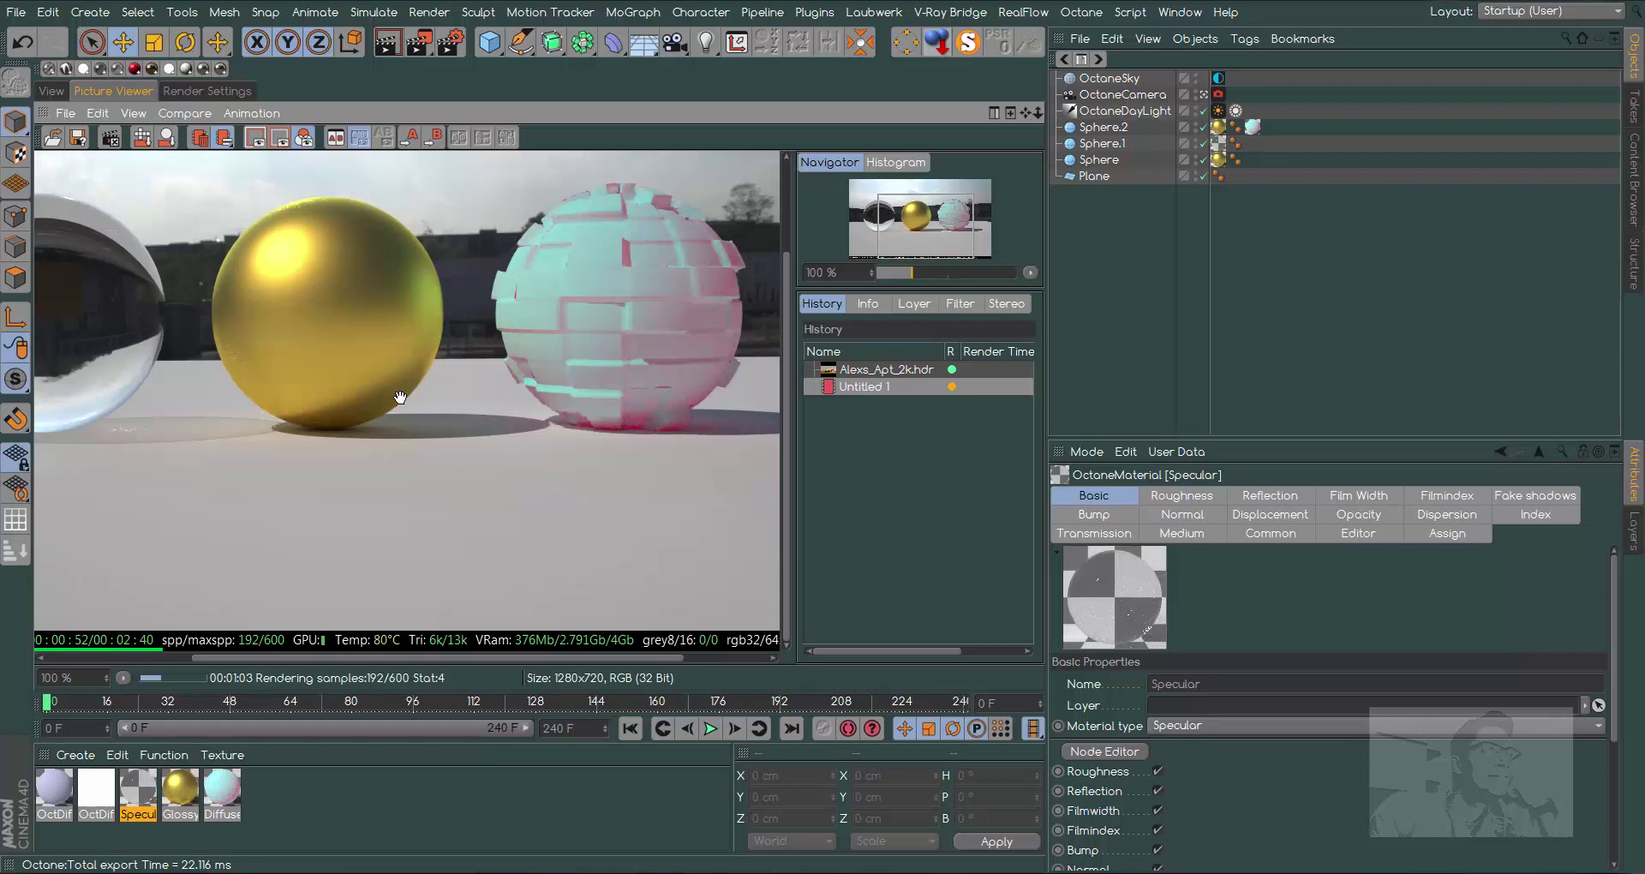
{"action": "mouse_move", "coordinate": [407, 393]}
{"action": "left_mouse_down"}
{"action": "mouse_move", "coordinate": [458, 434]}
{"action": "mouse_move", "coordinate": [435, 454]}
{"action": "left_mouse_up"}
{"action": "scroll", "coordinate": [437, 454], "scroll_direction": "down", "scroll_amount": 1}
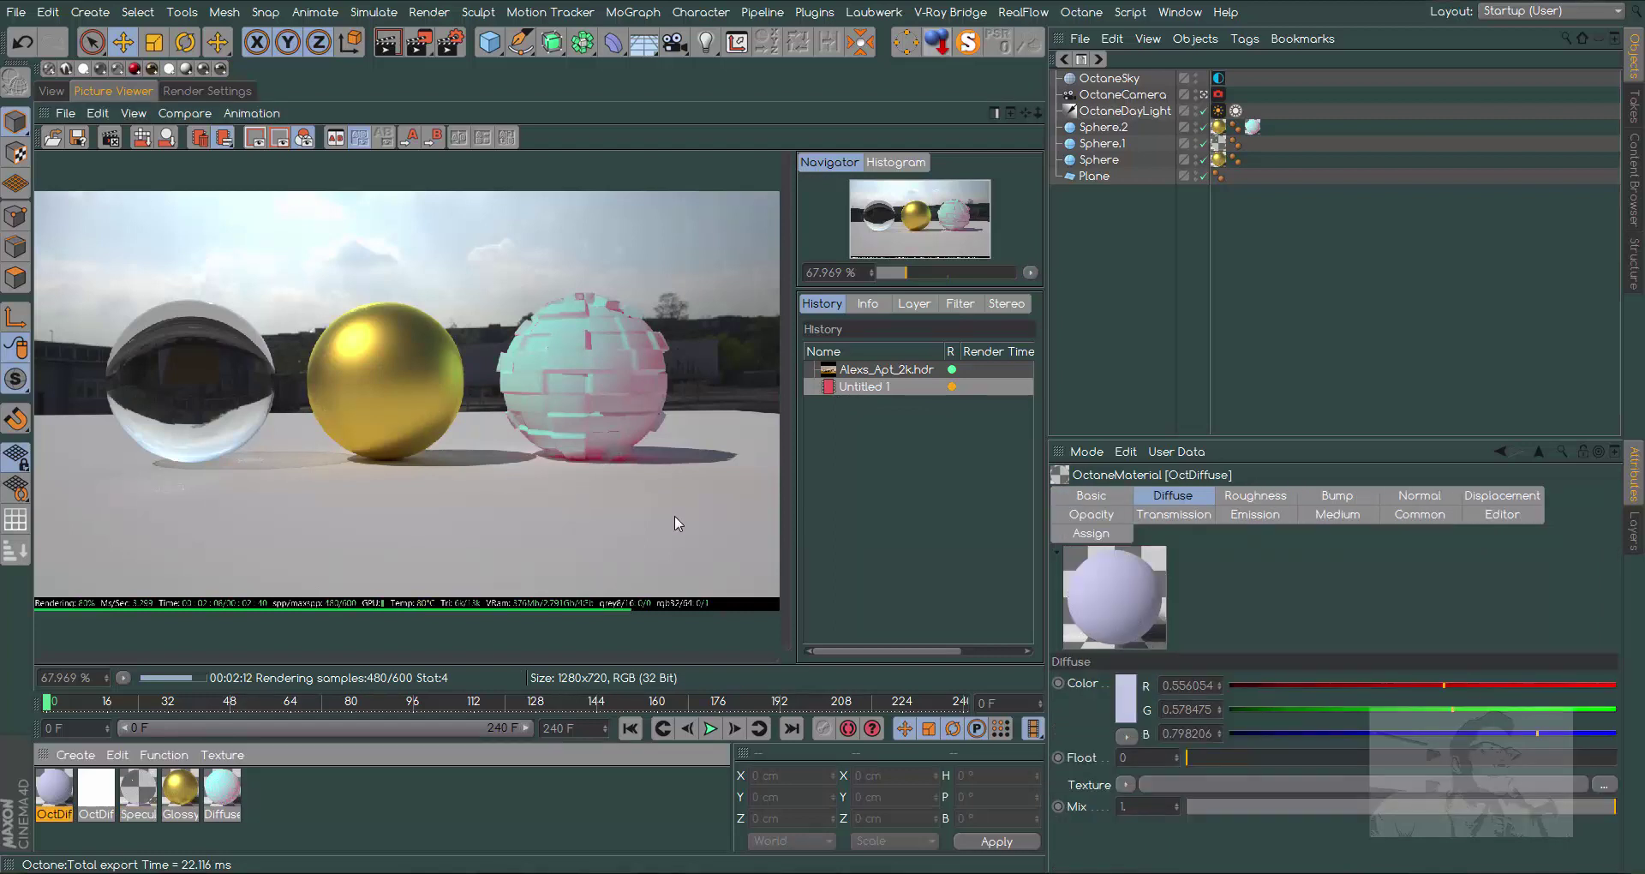
- Add a C4doctane Checks texture to the OctDiffuse Diffuse channel and close the editor
{"action": "double_click", "coordinate": [55, 786]}
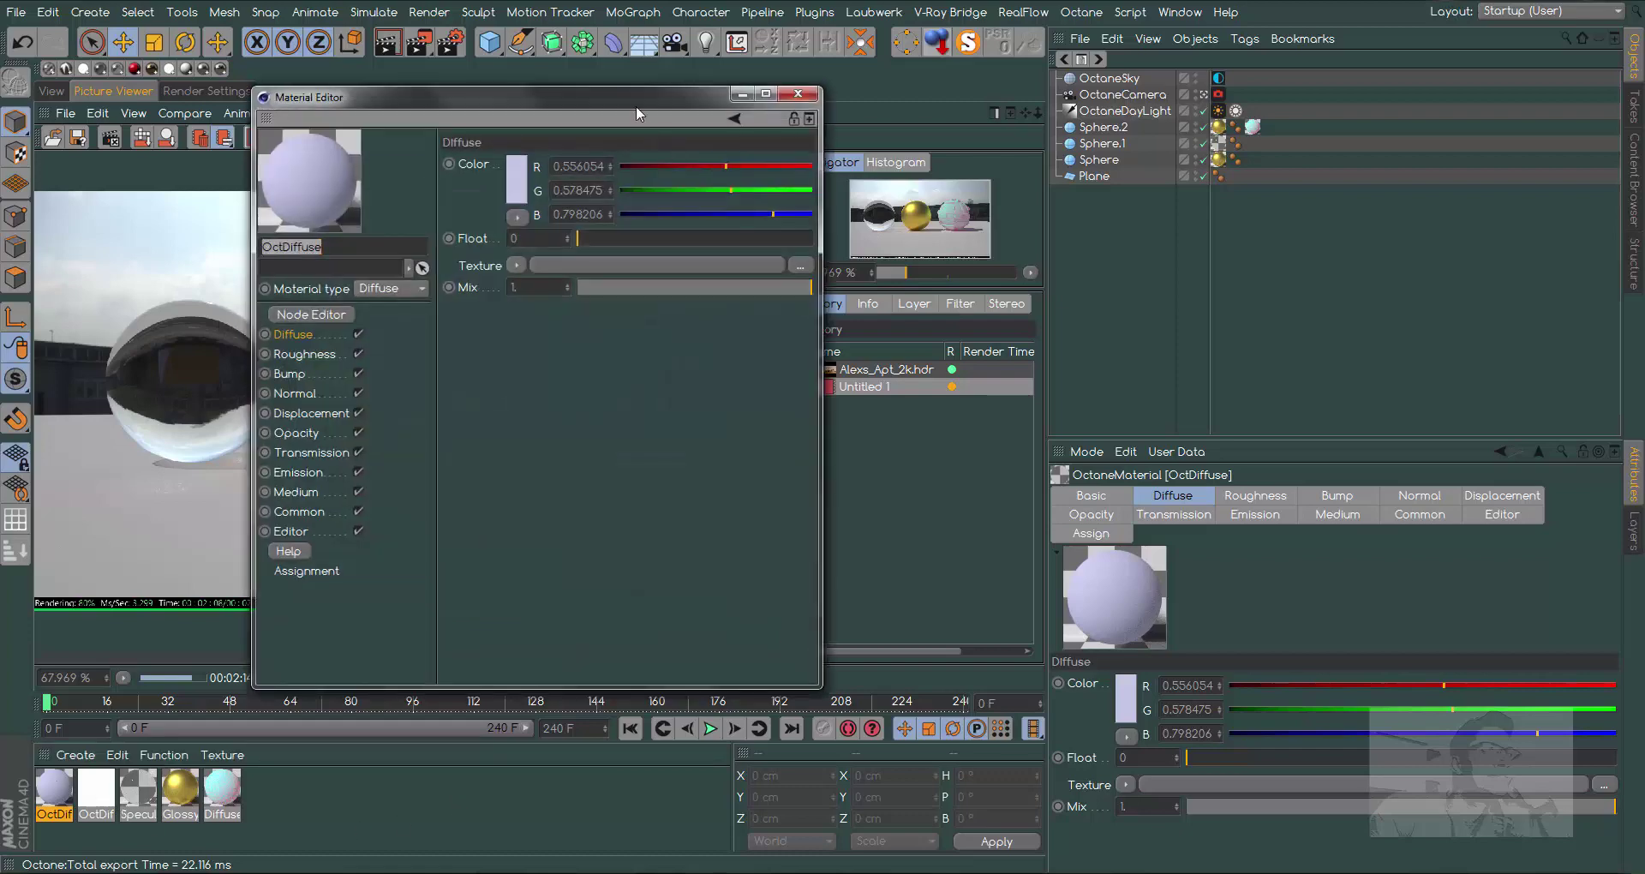
{"action": "left_click_drag", "start_coordinate": [636, 106], "coordinate": [1139, 137]}
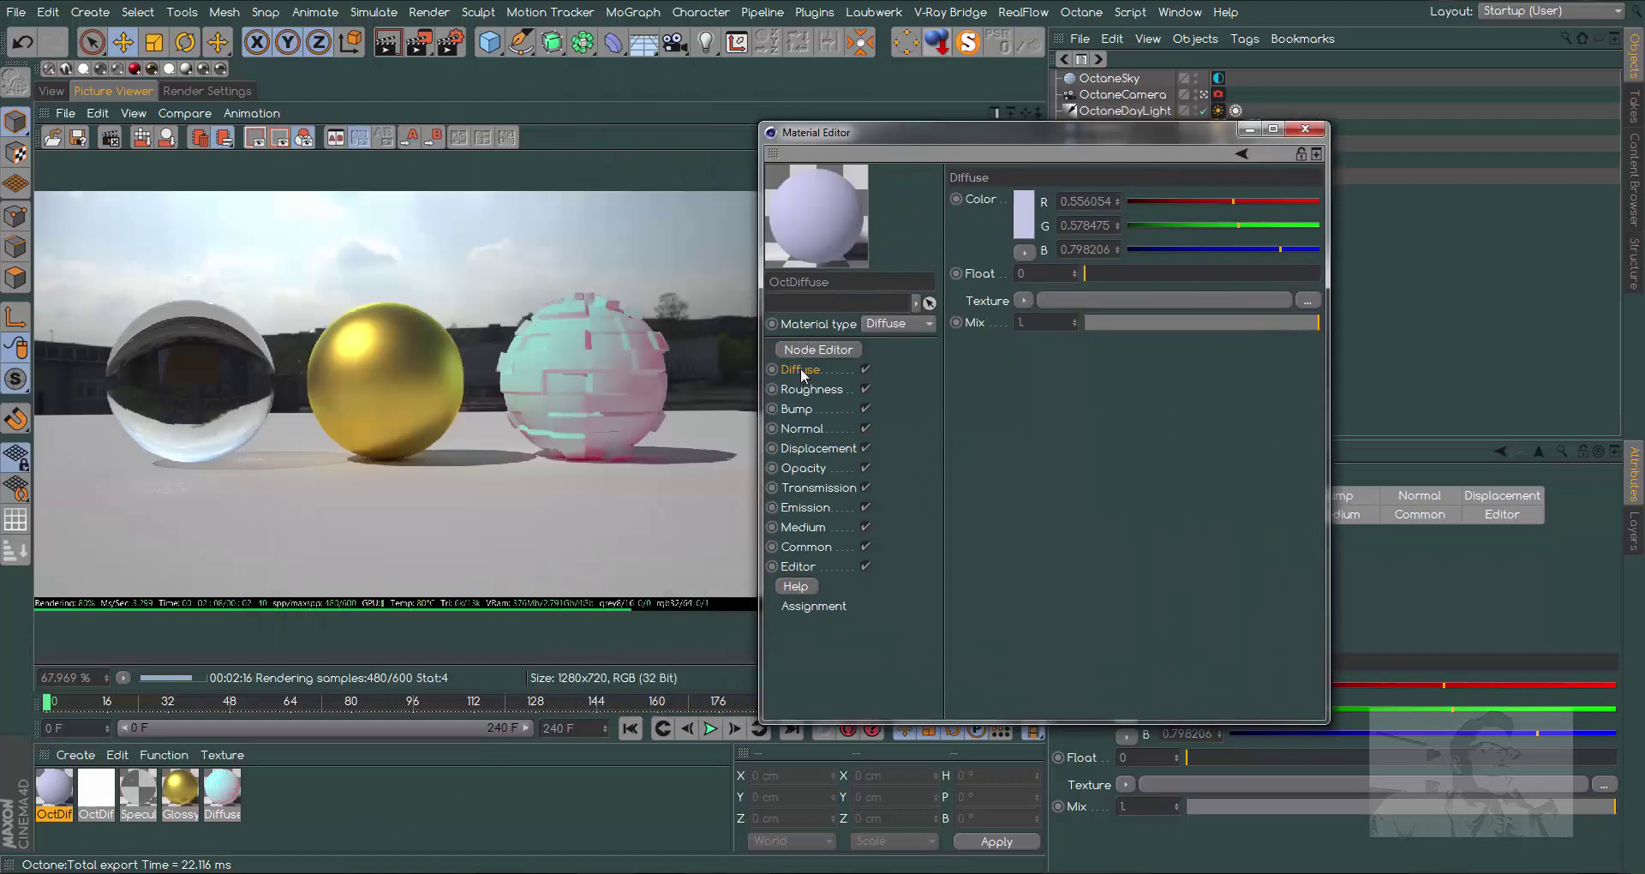
{"action": "left_click", "coordinate": [1022, 301]}
{"action": "mouse_move", "coordinate": [1051, 624]}
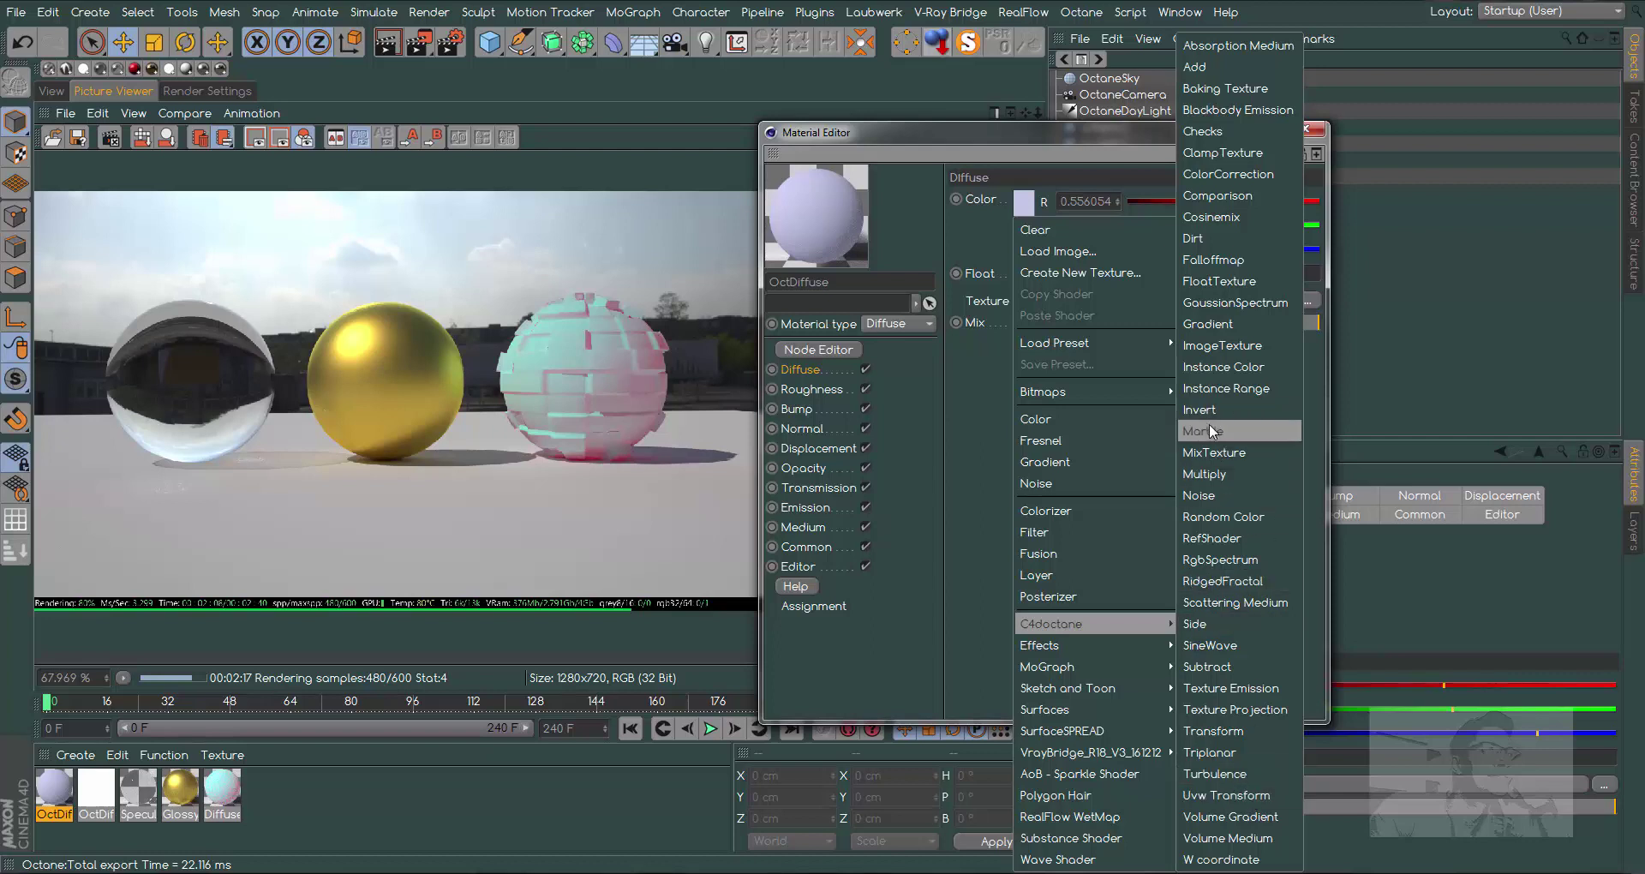
{"action": "left_click", "coordinate": [1212, 130]}
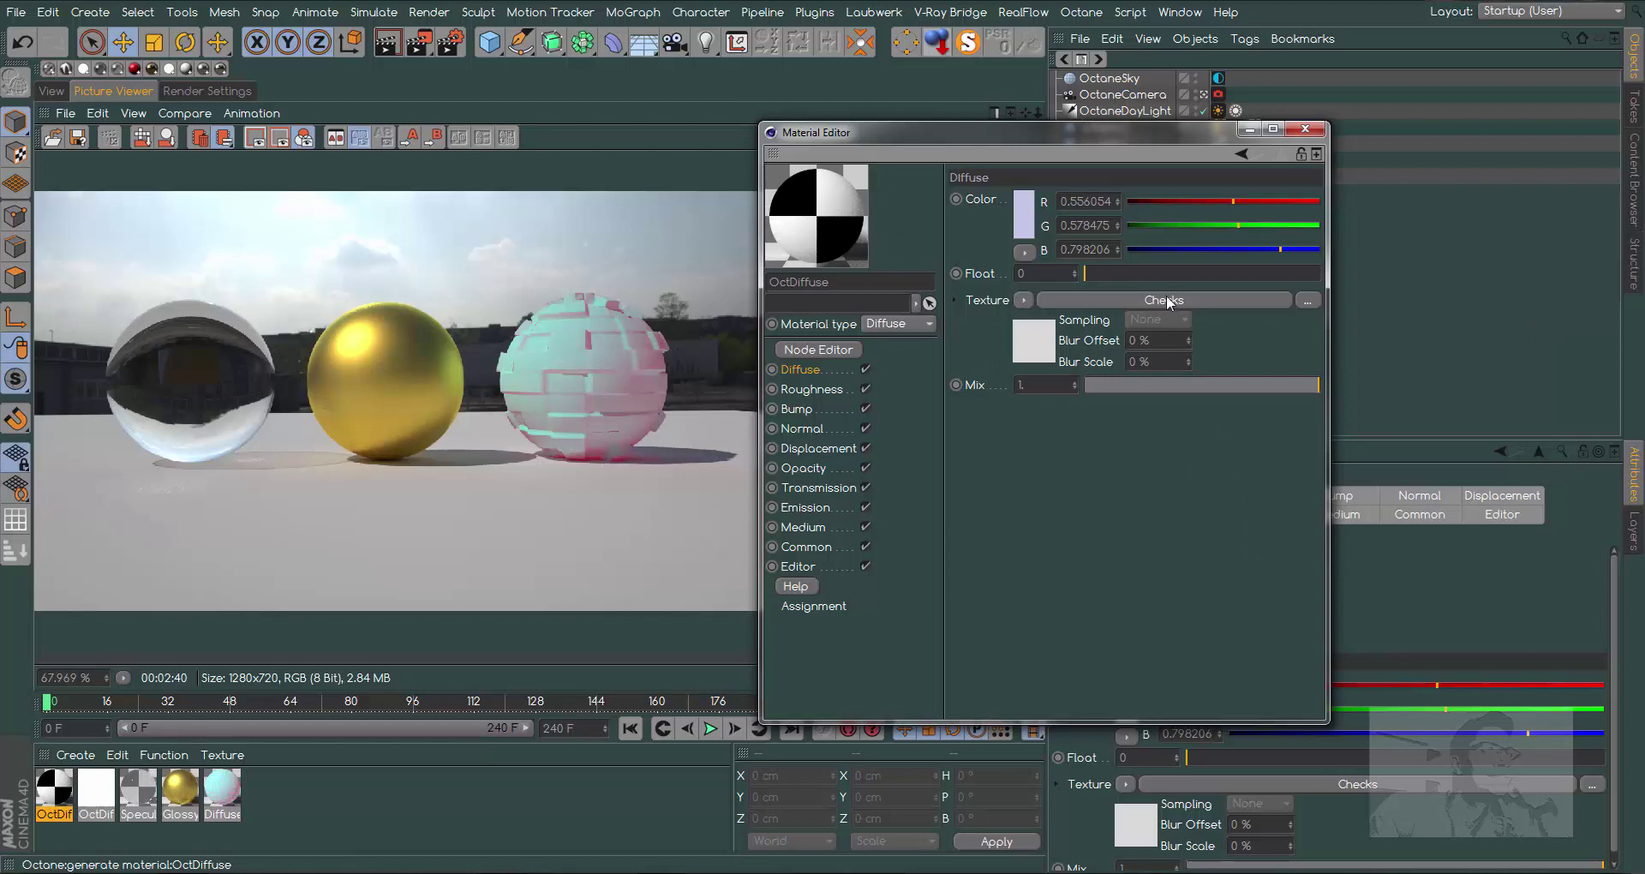
{"action": "left_click", "coordinate": [1302, 131]}
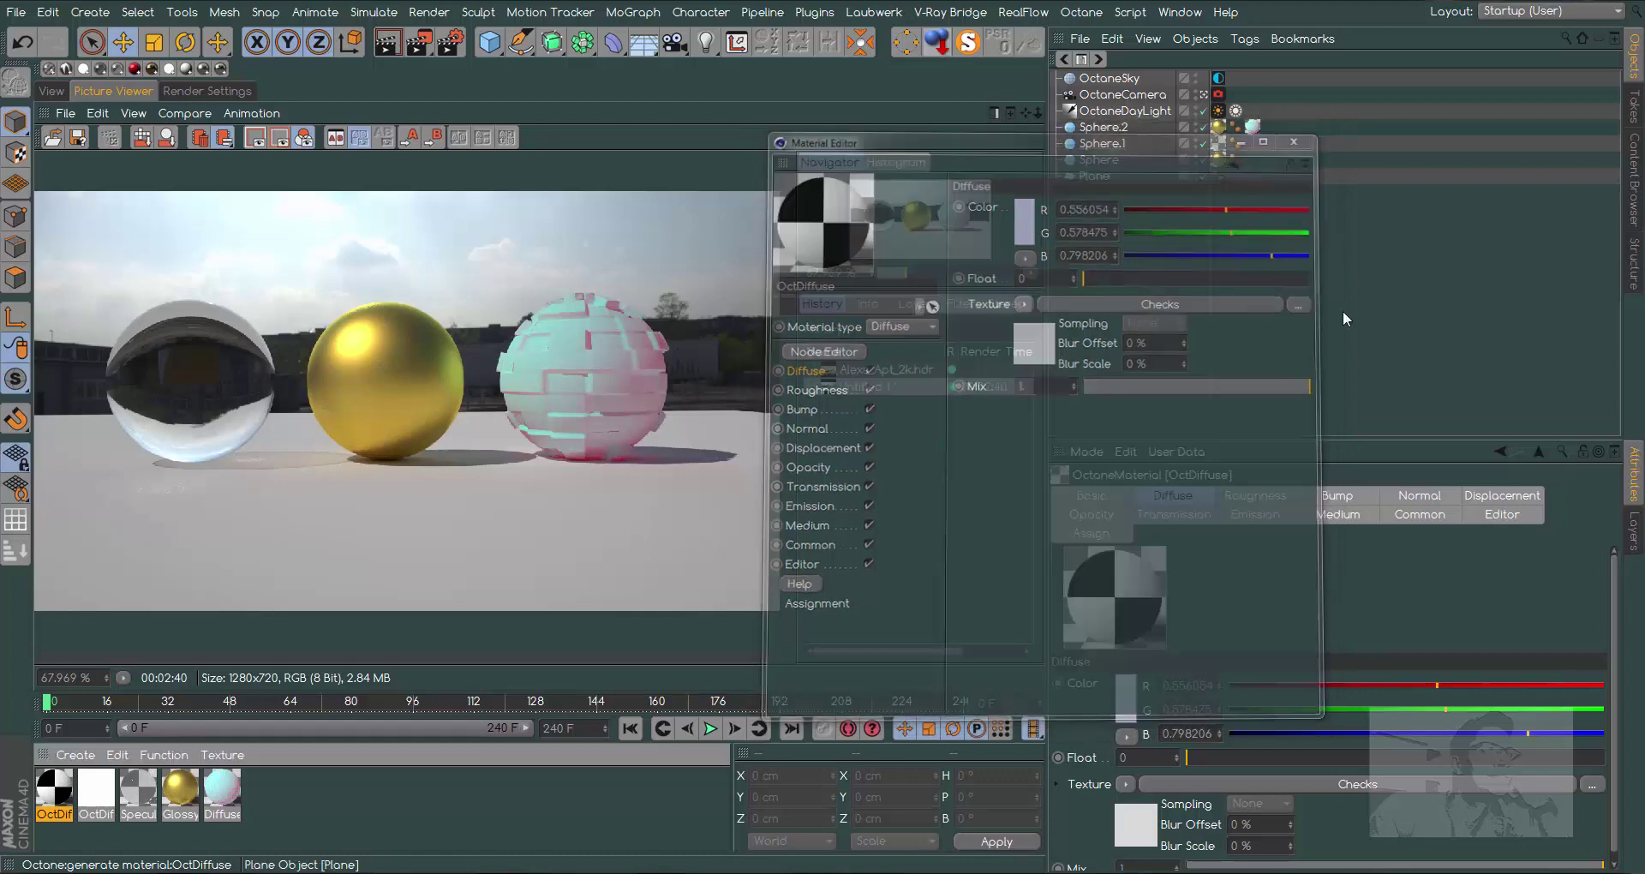
- Reopen the OctDiffuse material and open its node graph in the Octane Node Editor
{"action": "double_click", "coordinate": [55, 781]}
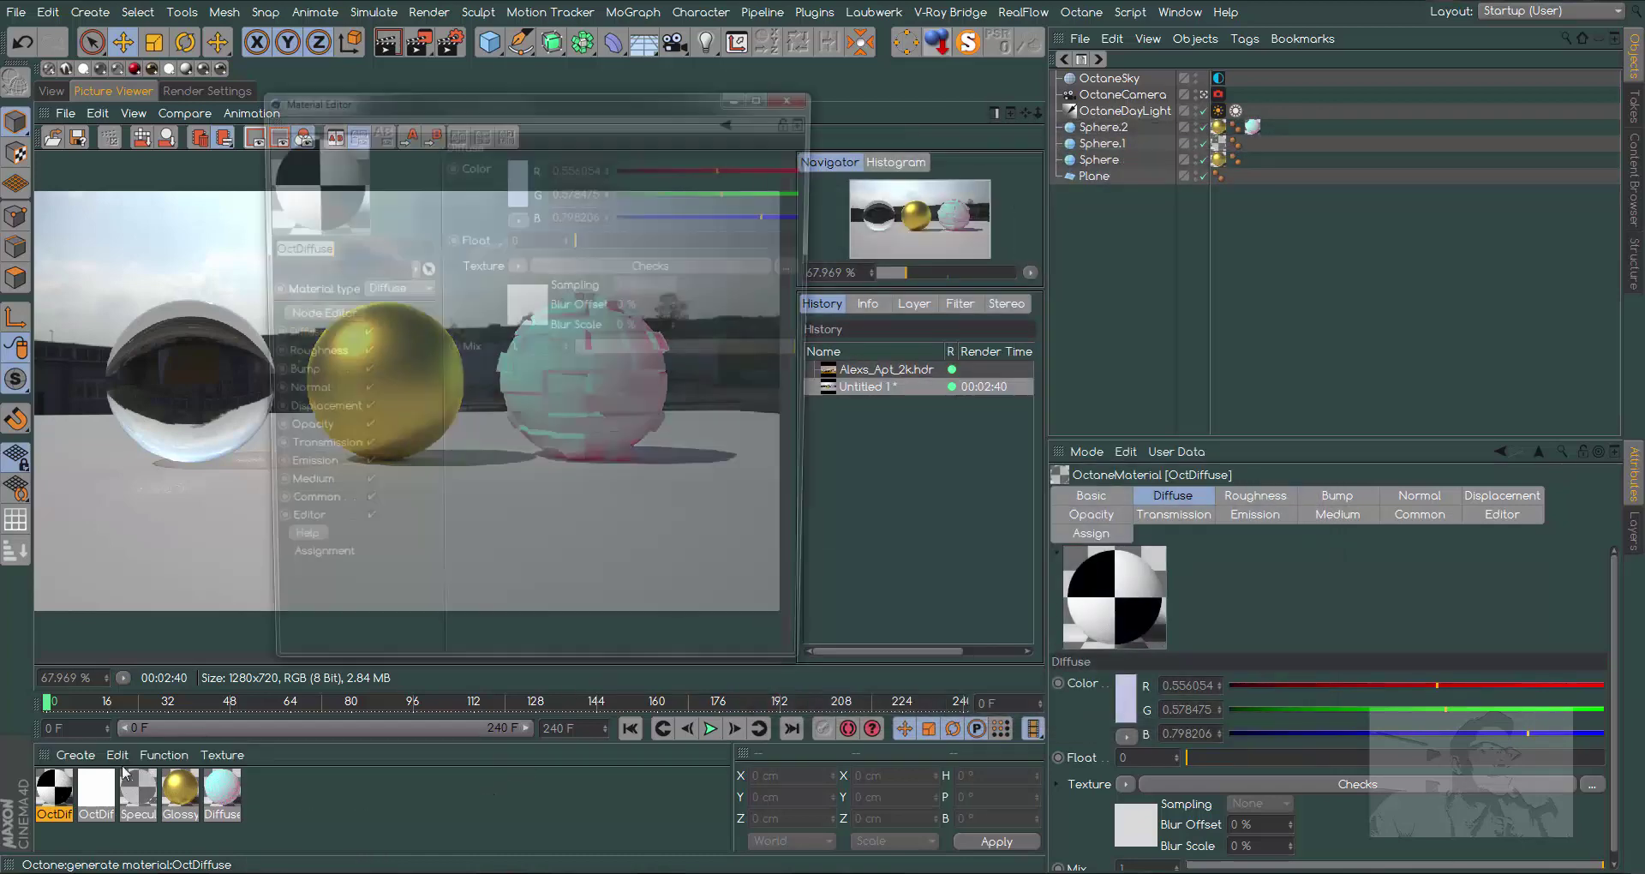
{"action": "left_click_drag", "start_coordinate": [687, 77], "coordinate": [1155, 173]}
{"action": "left_click", "coordinate": [793, 392]}
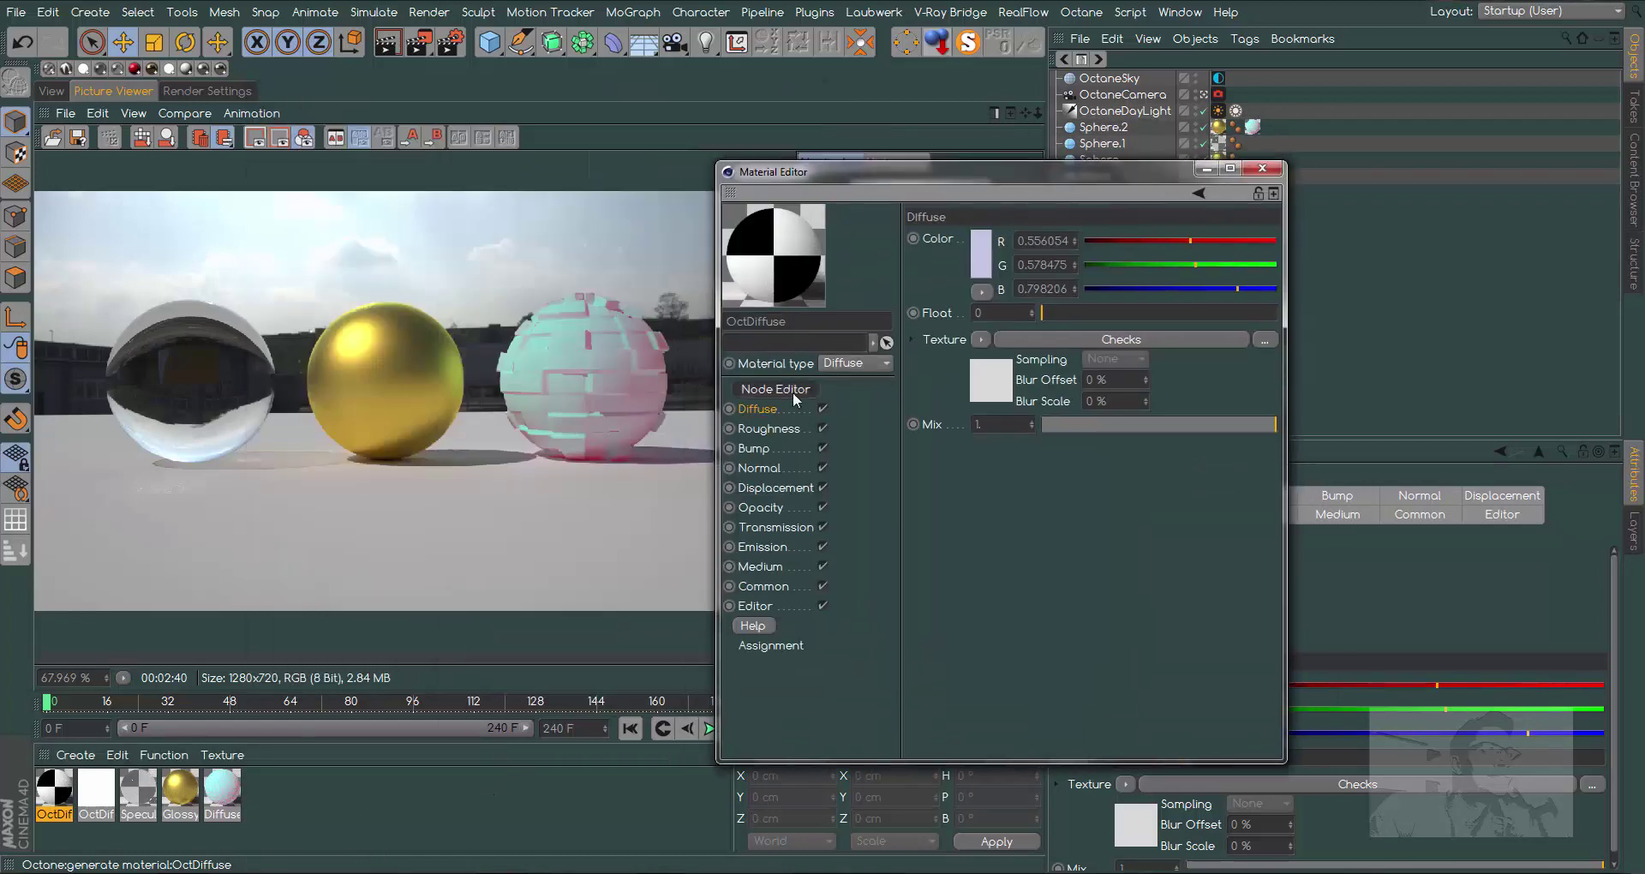
- Arrange the OctDiffuse and Checks nodes, widen the Node Editor, and move the Material Editor right
{"action": "left_click_drag", "start_coordinate": [879, 339], "coordinate": [1014, 235]}
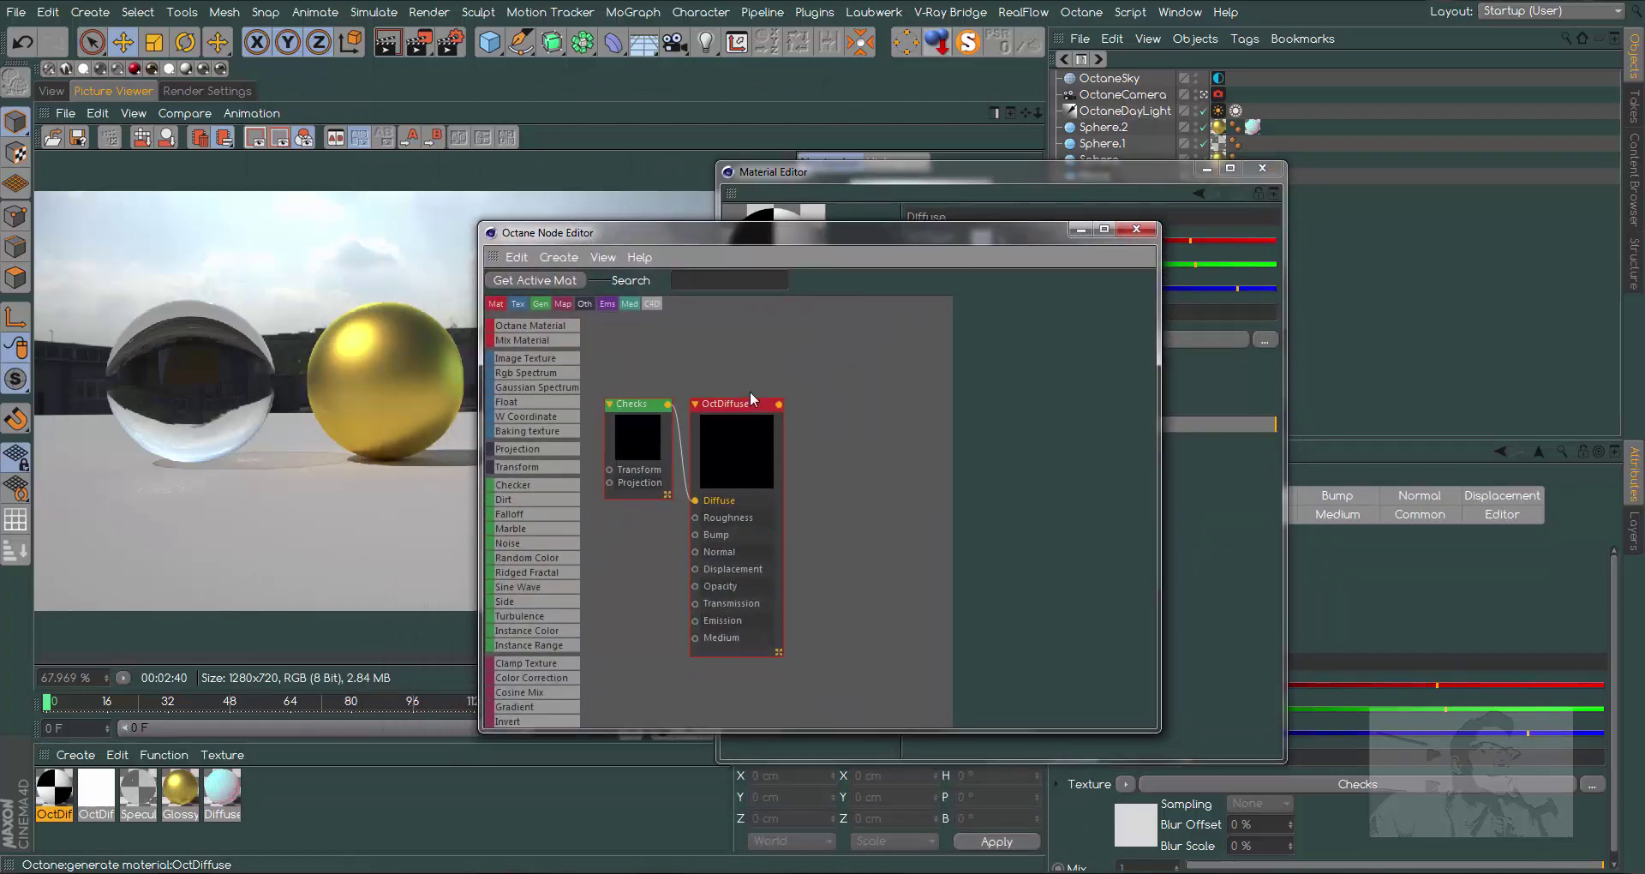
{"action": "left_click_drag", "start_coordinate": [743, 404], "coordinate": [889, 354]}
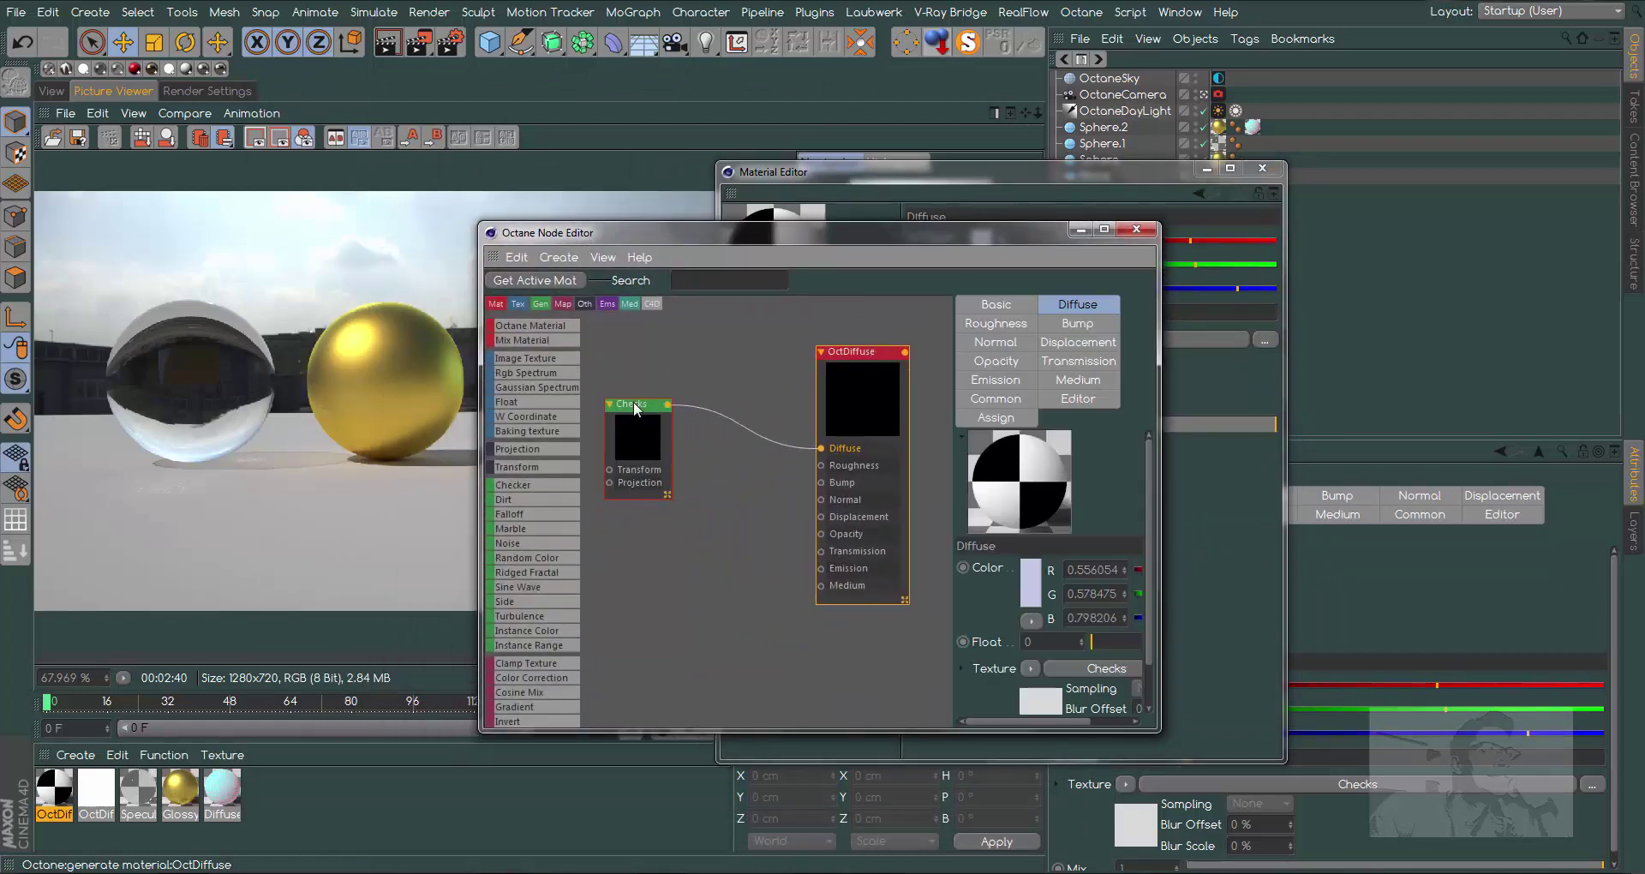
{"action": "left_click_drag", "start_coordinate": [639, 406], "coordinate": [697, 437]}
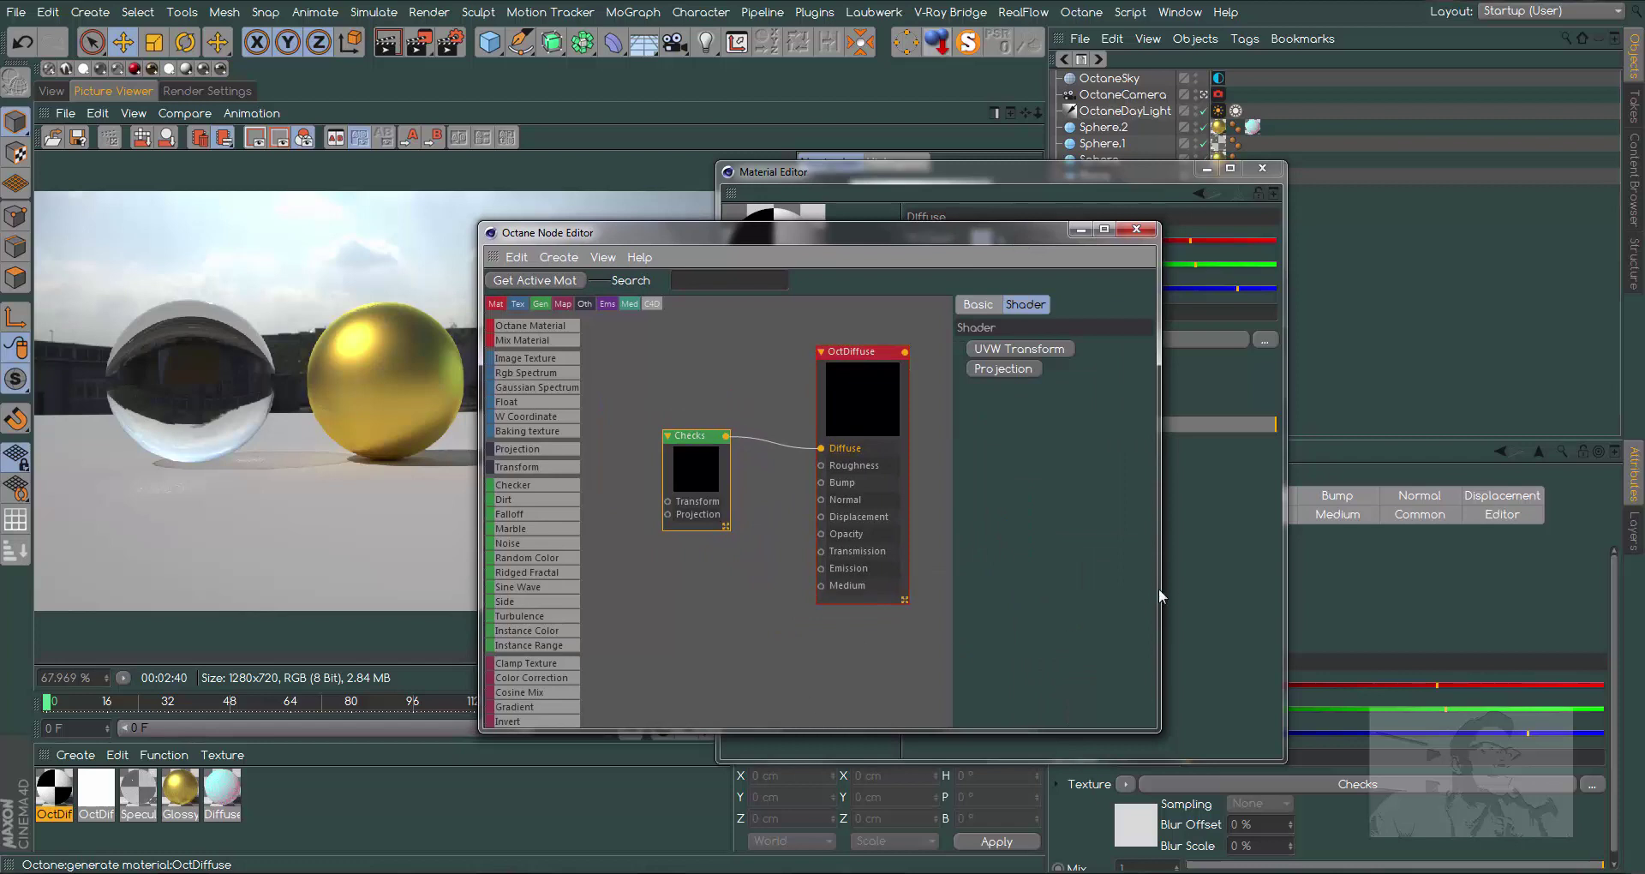
{"action": "left_click_drag", "start_coordinate": [1162, 580], "coordinate": [1292, 580]}
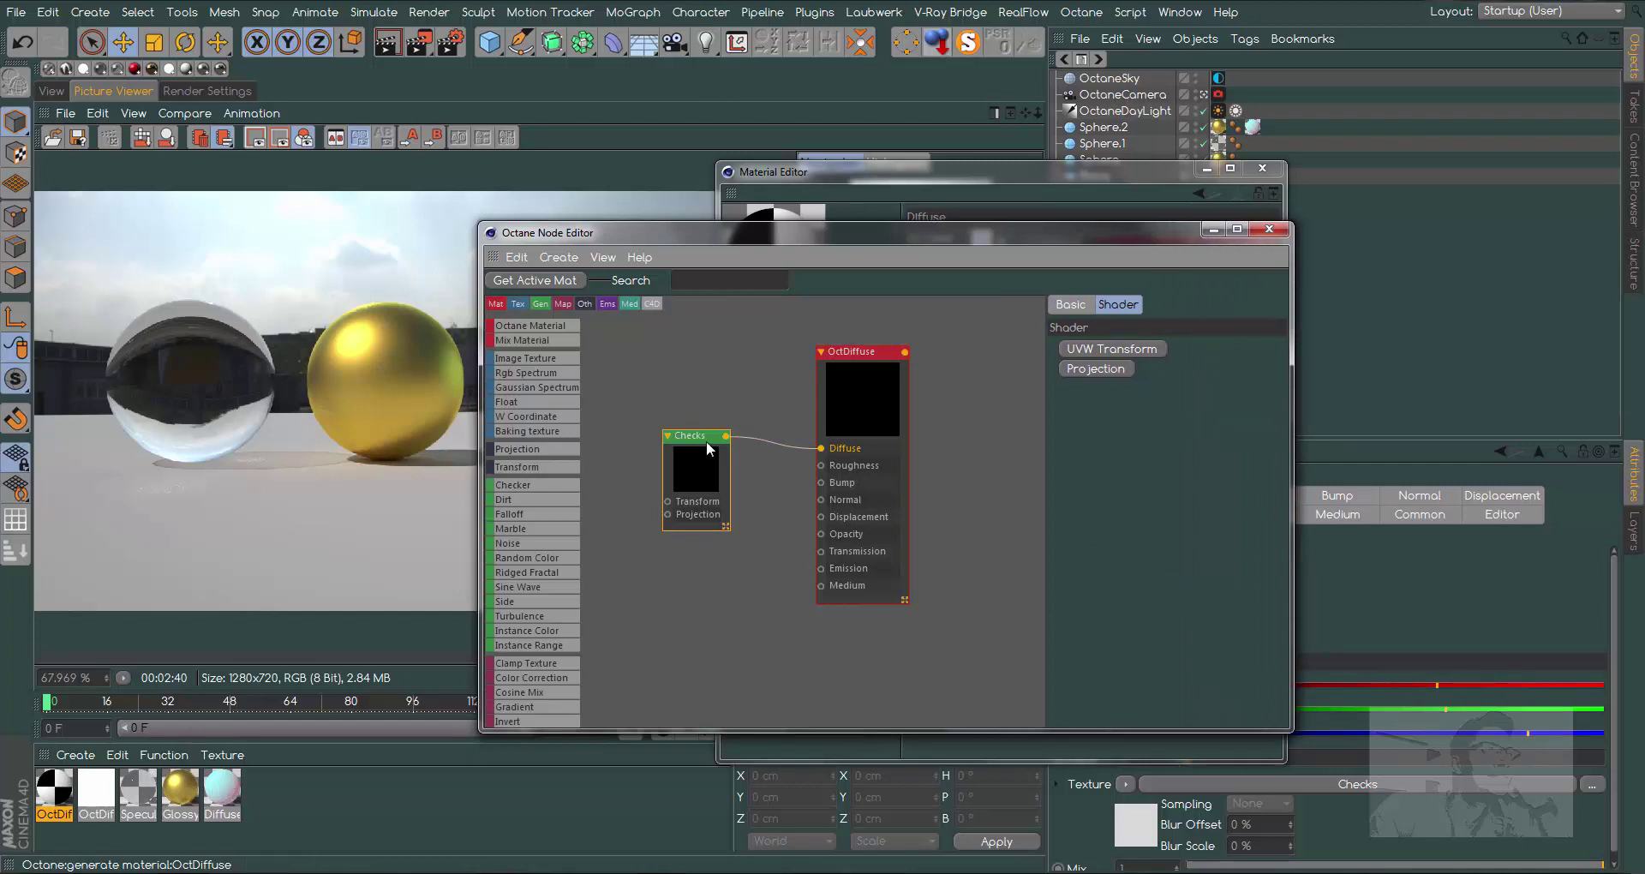
{"action": "left_click", "coordinate": [975, 211]}
{"action": "left_click_drag", "start_coordinate": [975, 193], "coordinate": [1246, 240]}
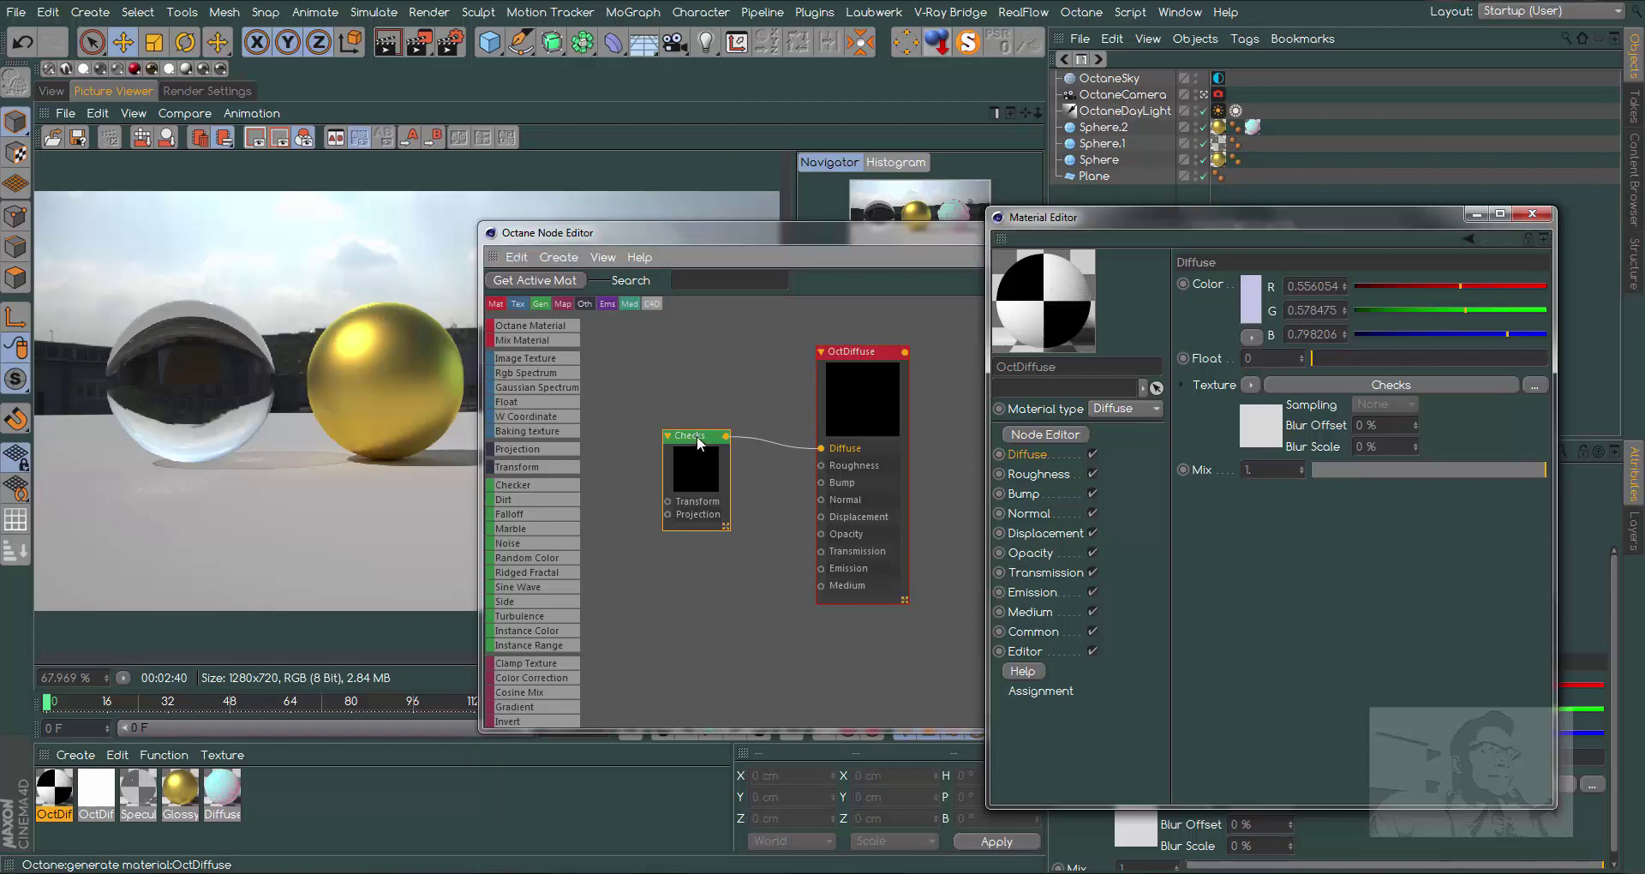
- Wire the original Checks node into OctDiffuse's Roughness input, deleting the duplicate Checks node
{"action": "left_click_drag", "start_coordinate": [697, 435], "coordinate": [690, 583], "text": "ctrl"}
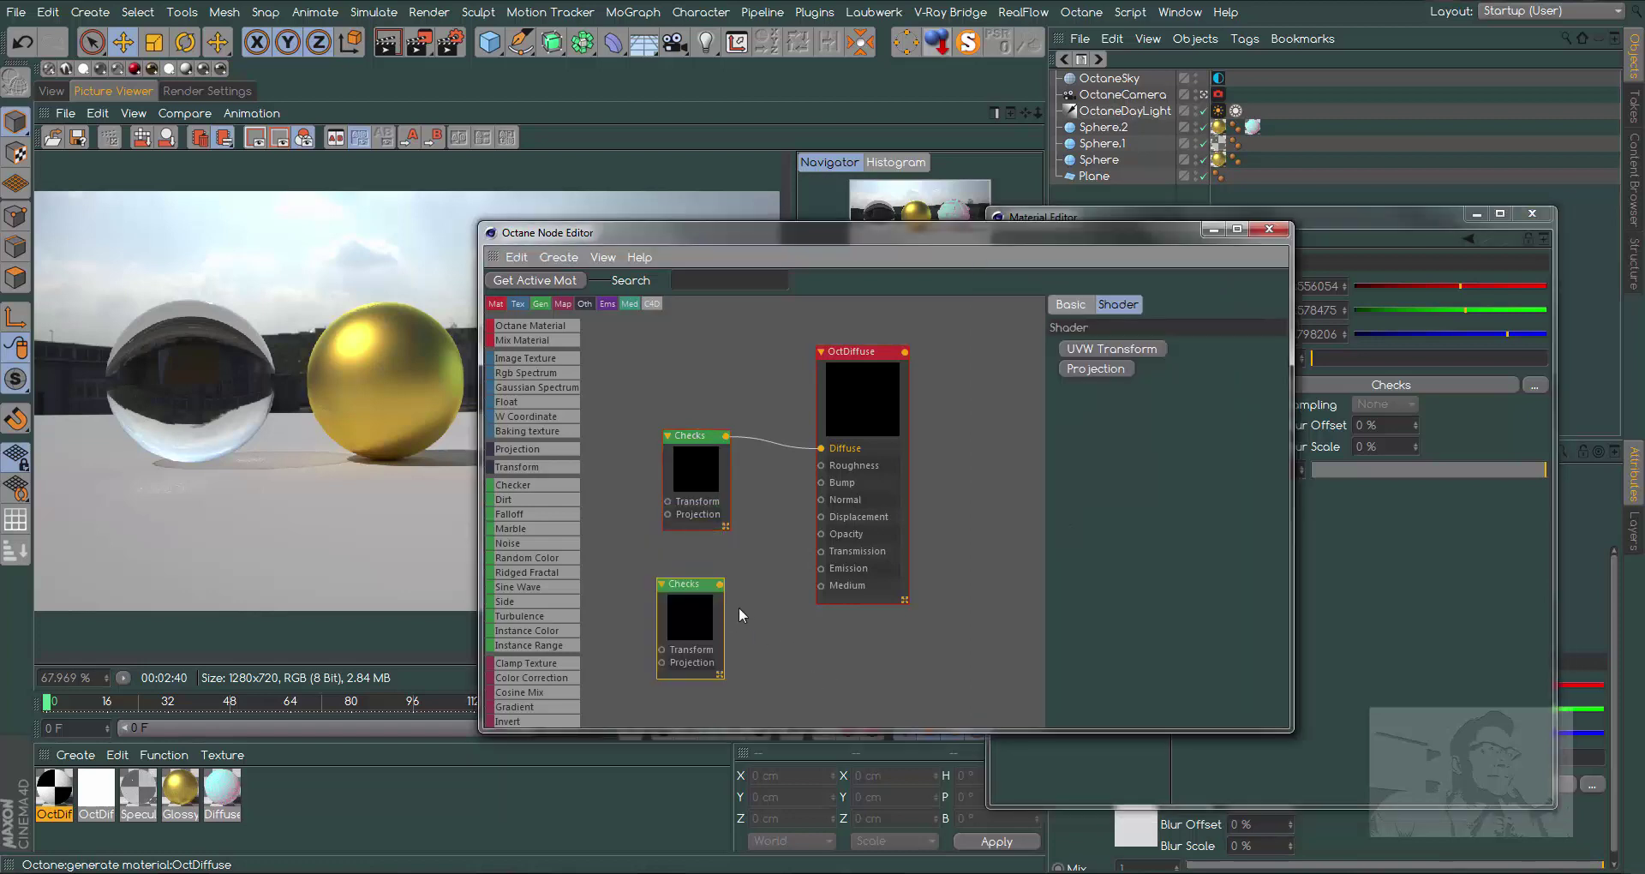
{"action": "left_click_drag", "start_coordinate": [719, 583], "coordinate": [821, 465]}
{"action": "right_click", "coordinate": [689, 586]}
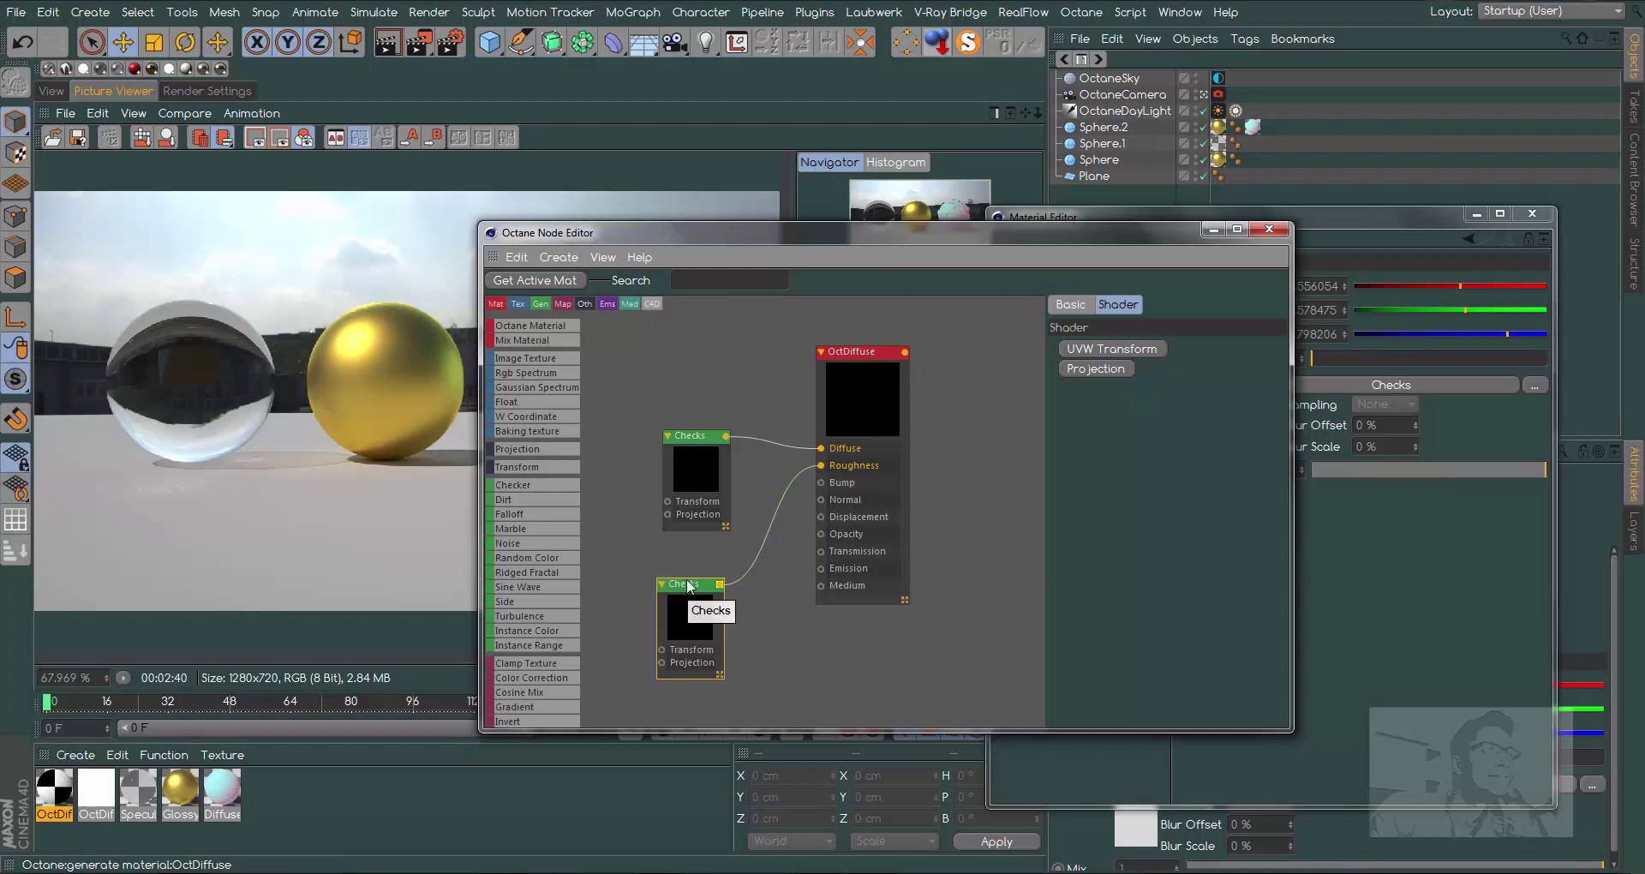
{"action": "left_click", "coordinate": [694, 612]}
{"action": "left_click_drag", "start_coordinate": [726, 436], "coordinate": [820, 465]}
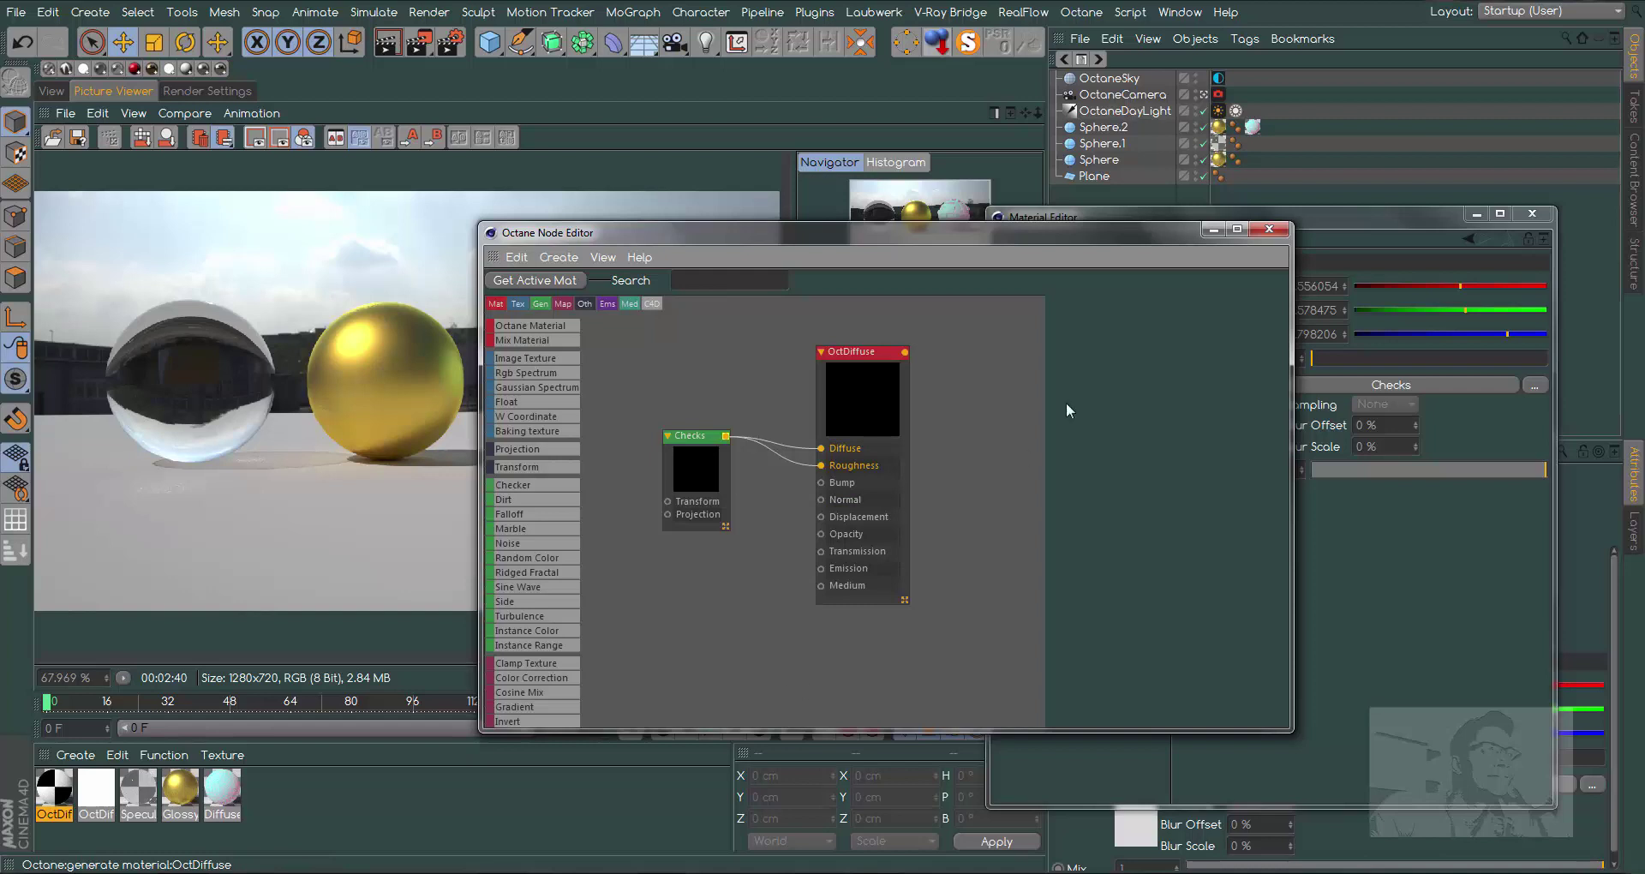
{"action": "mouse_move", "coordinate": [1076, 247]}
{"action": "left_mouse_down"}
{"action": "mouse_move", "coordinate": [929, 259]}
{"action": "mouse_move", "coordinate": [850, 235]}
{"action": "left_mouse_up"}
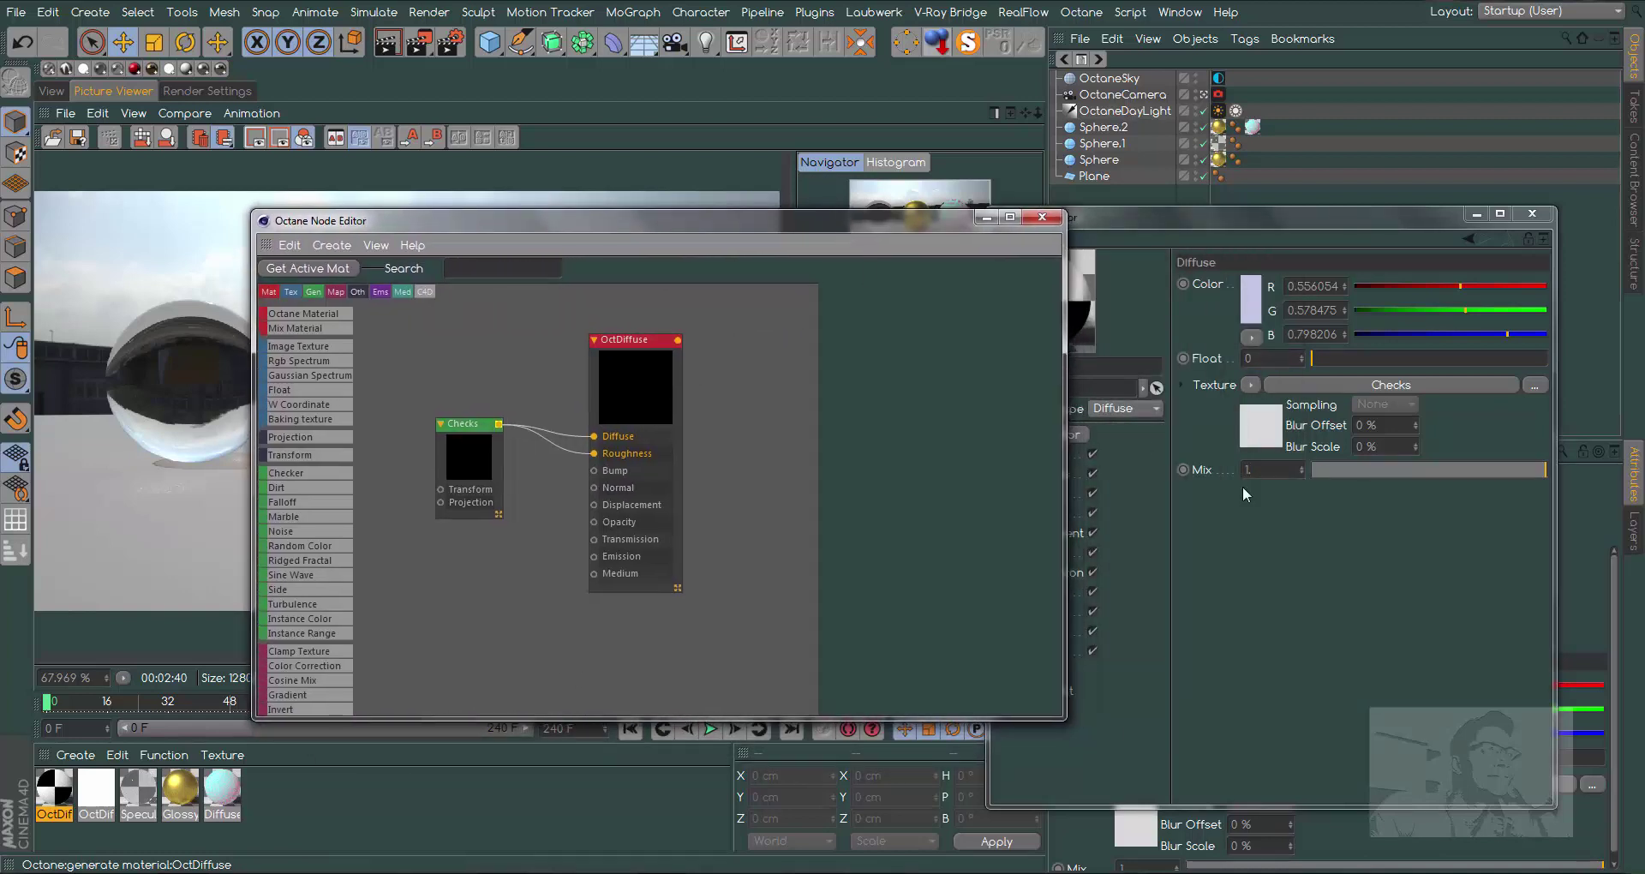